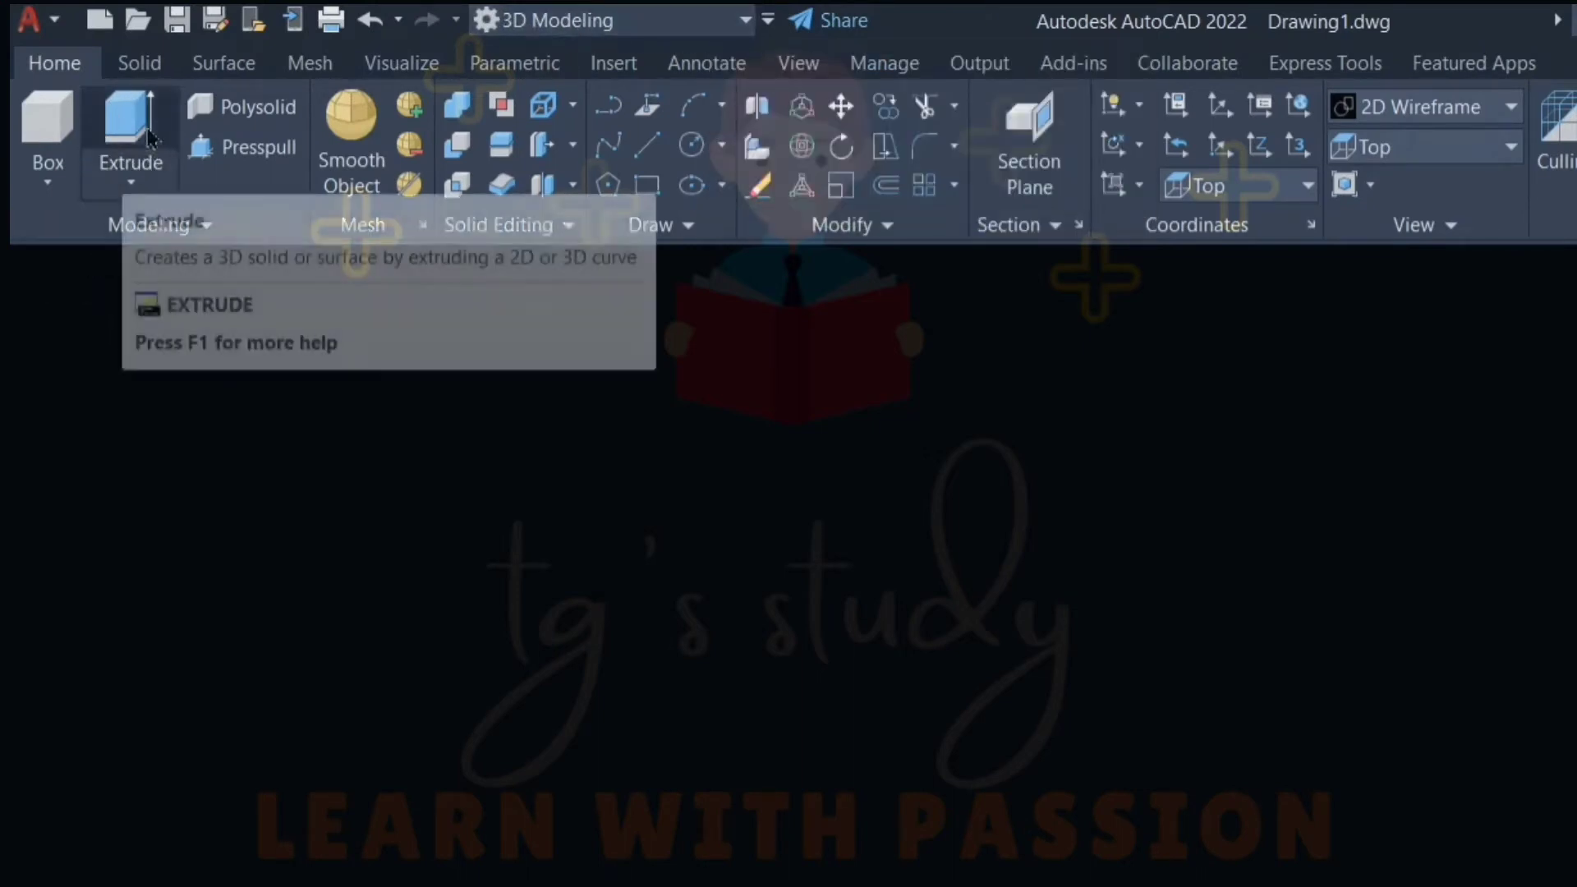
Step: Switch the workspace to 3D Basics and return it to 3D Modeling
{"action": "left_click", "coordinate": [746, 25]}
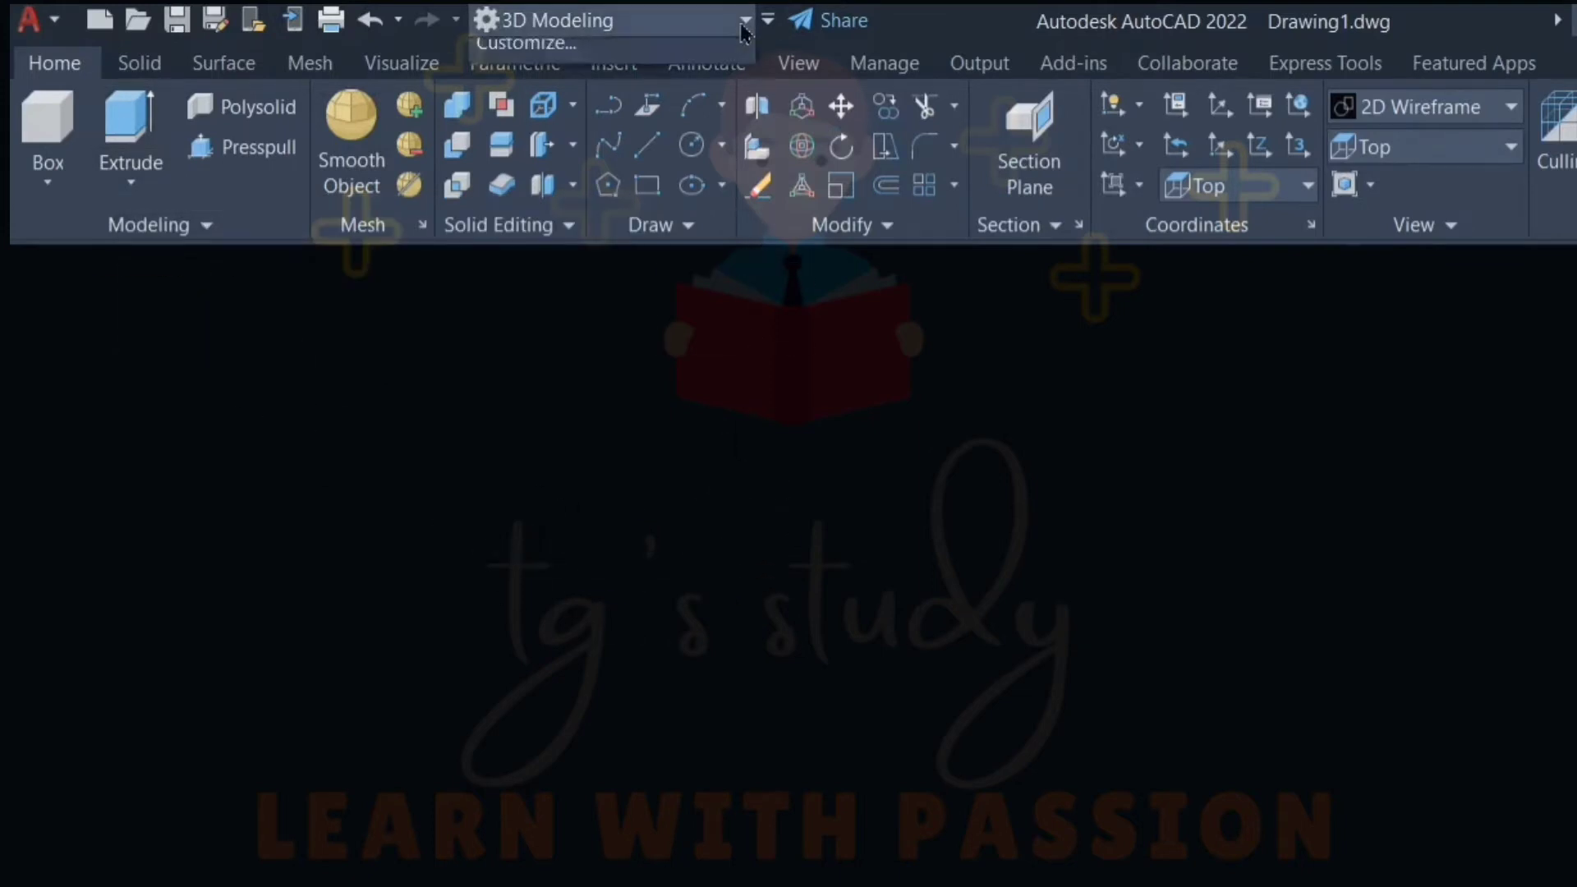
{"action": "left_click", "coordinate": [573, 98]}
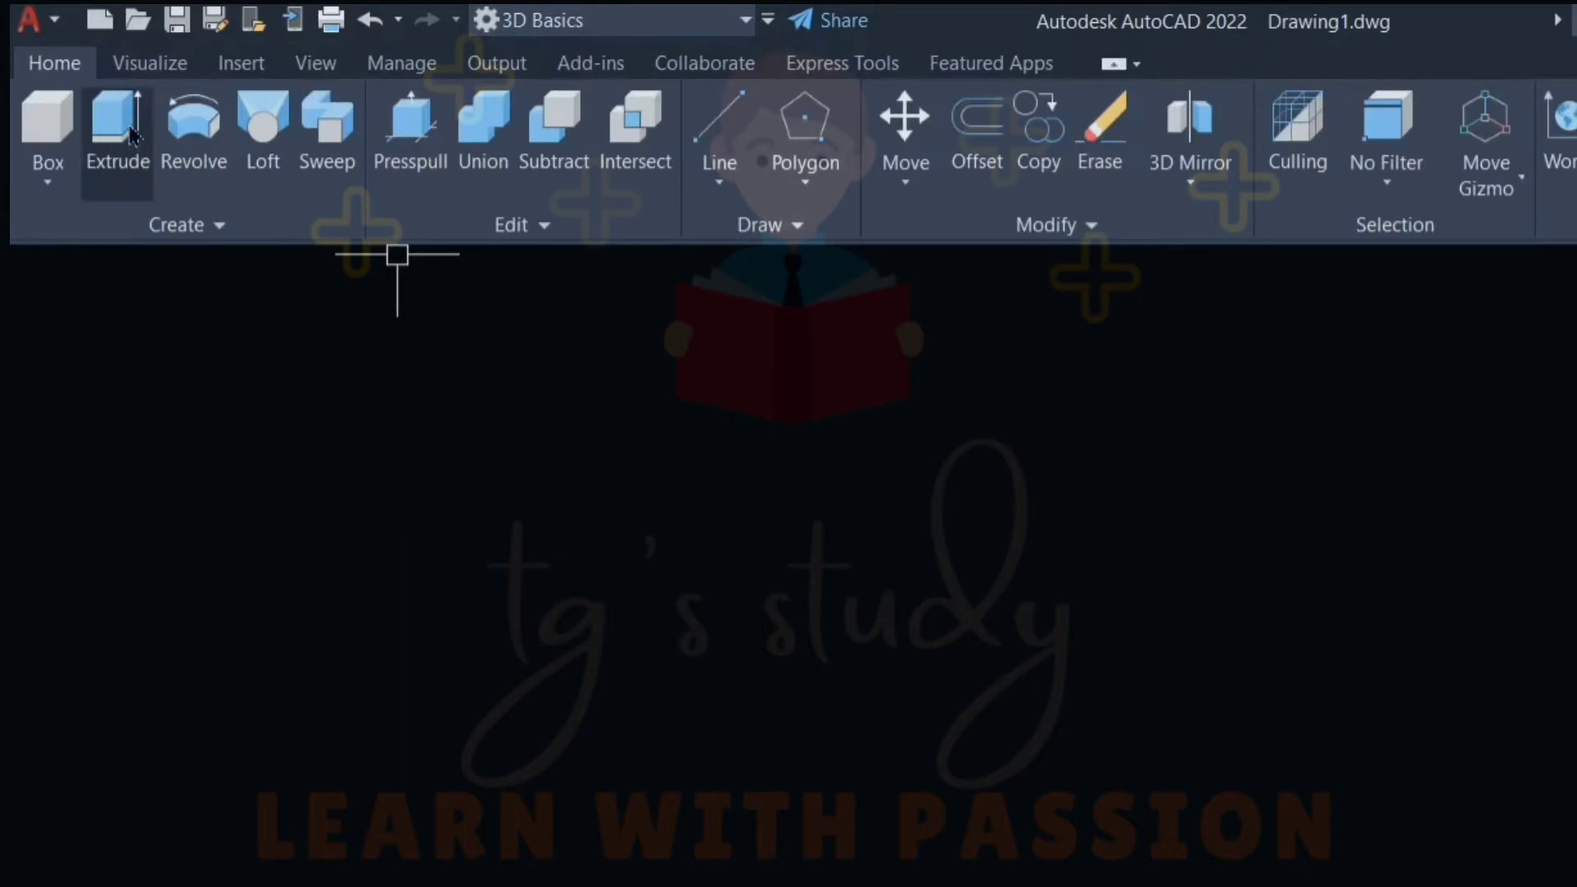
{"action": "left_click", "coordinate": [702, 25]}
{"action": "left_click", "coordinate": [618, 131]}
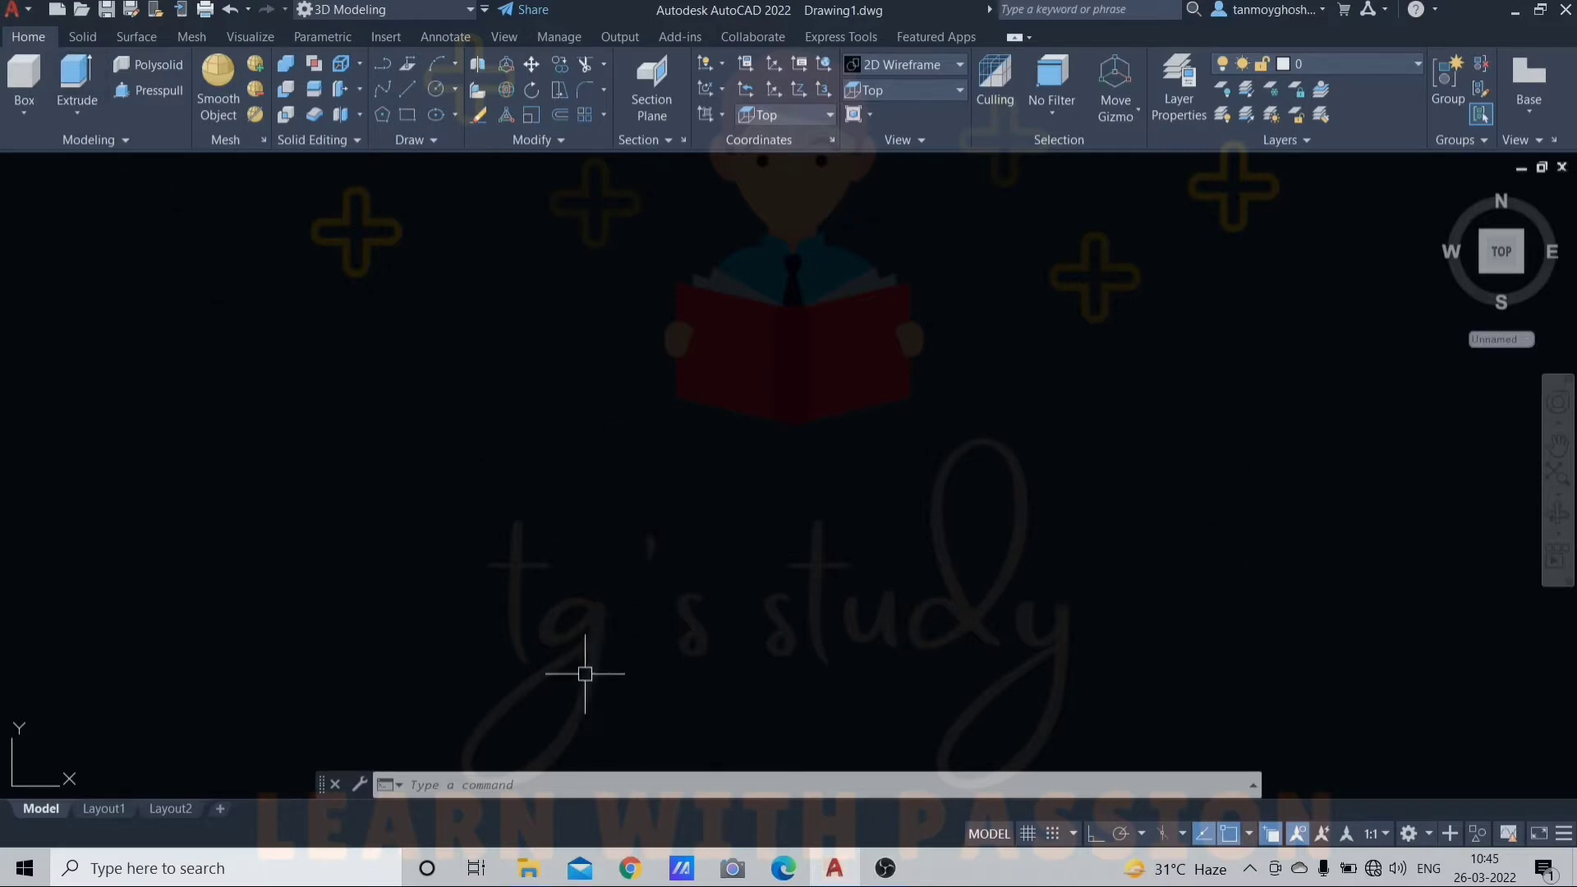
{"action": "type", "text": "ex"}
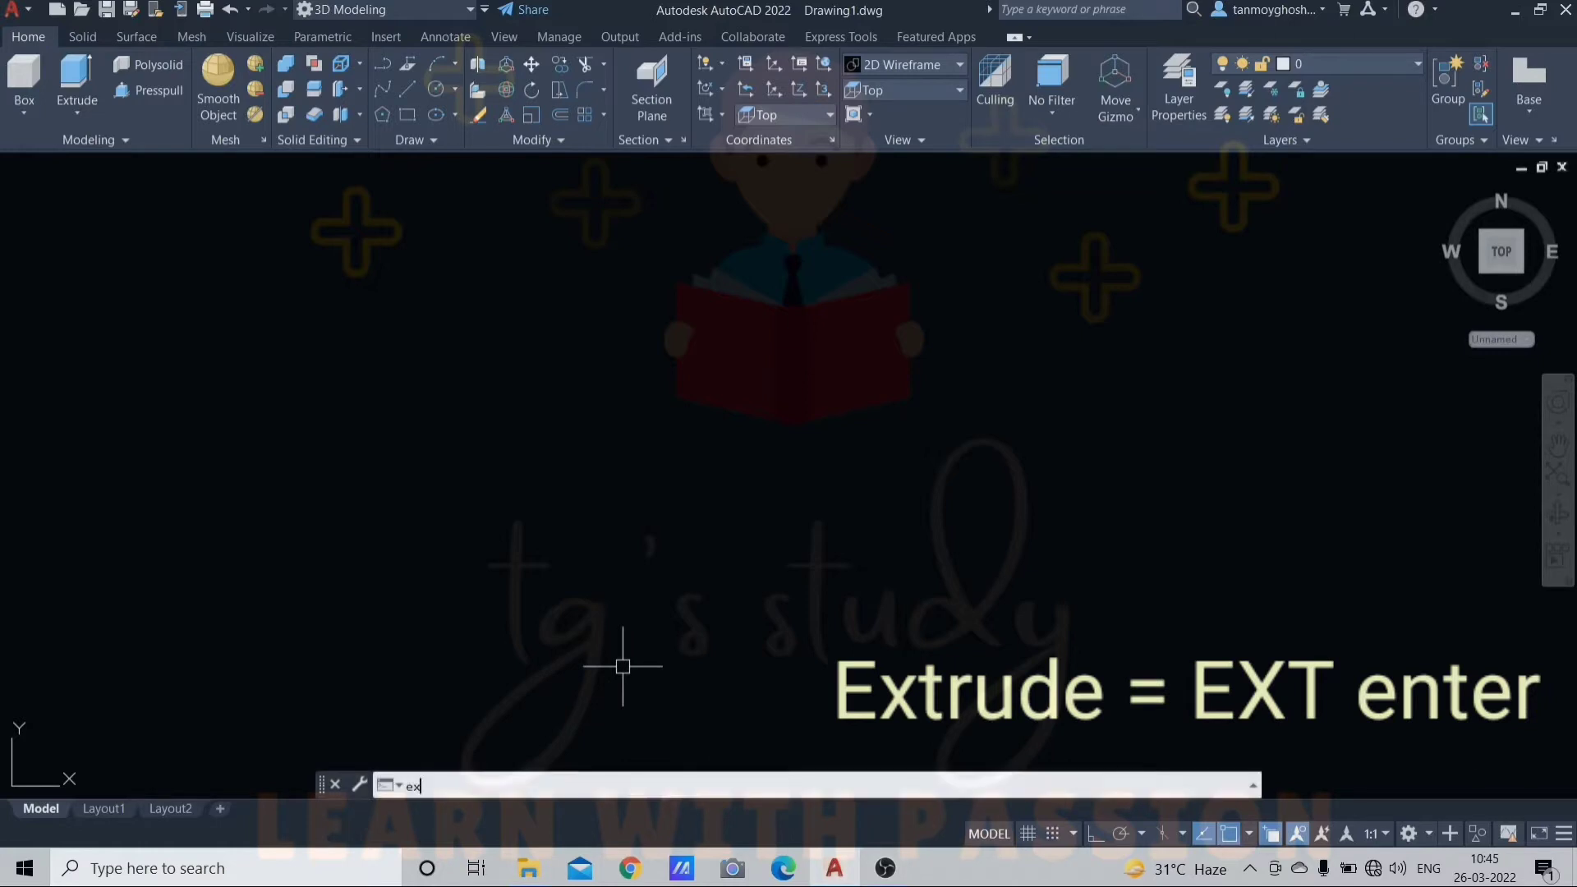
{"action": "type", "text": "t"}
{"action": "key", "text": "Return"}
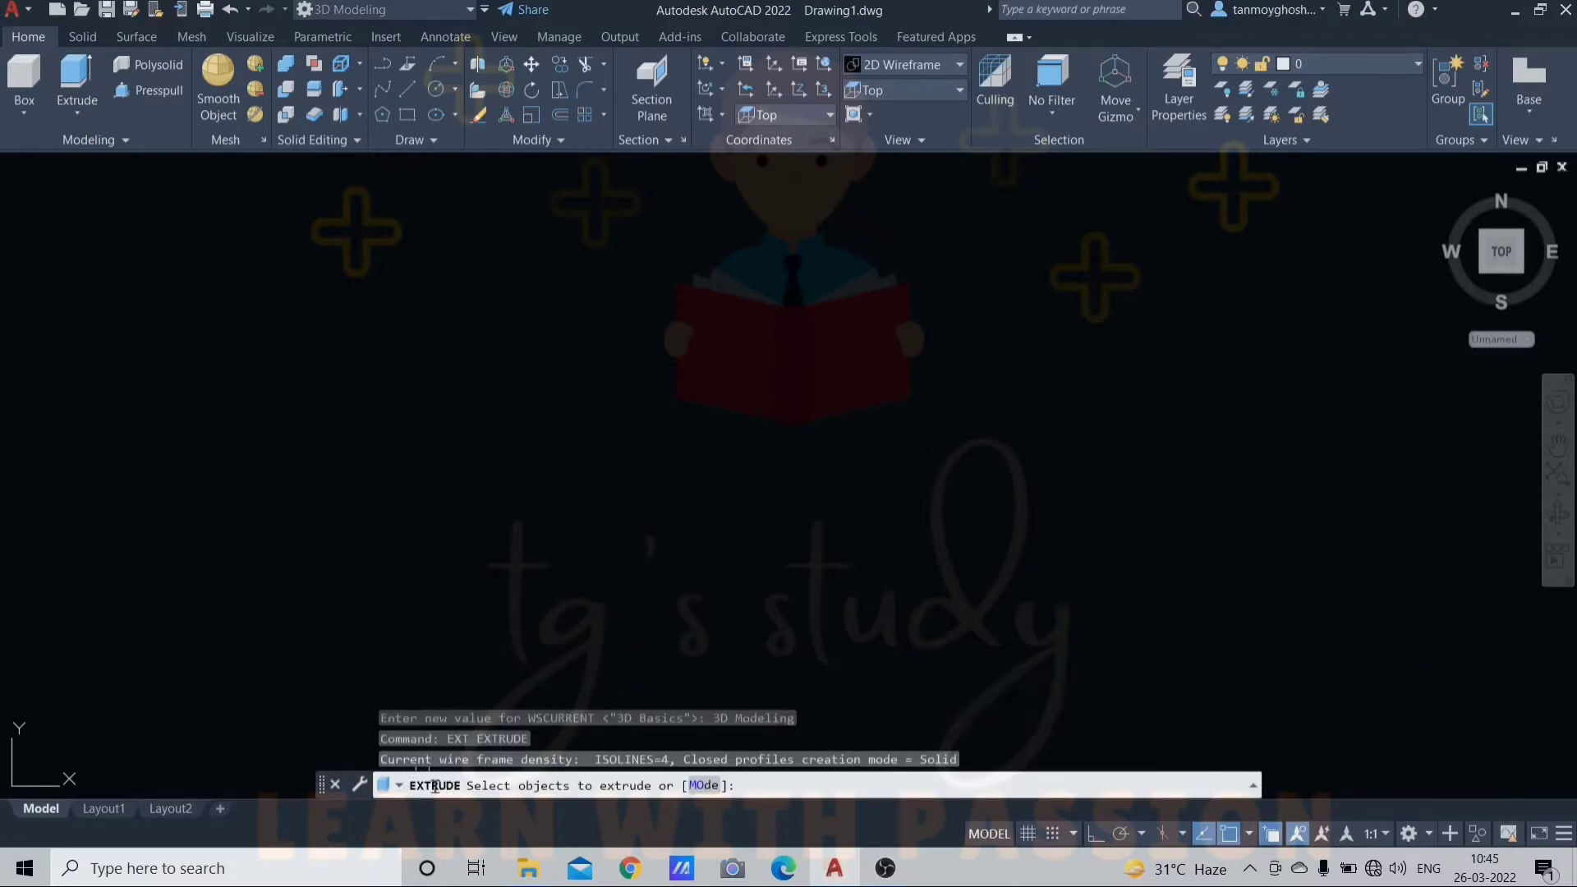
{"action": "key", "text": "Escape"}
{"action": "key", "text": "Escape"}
{"action": "key", "text": "Escape"}
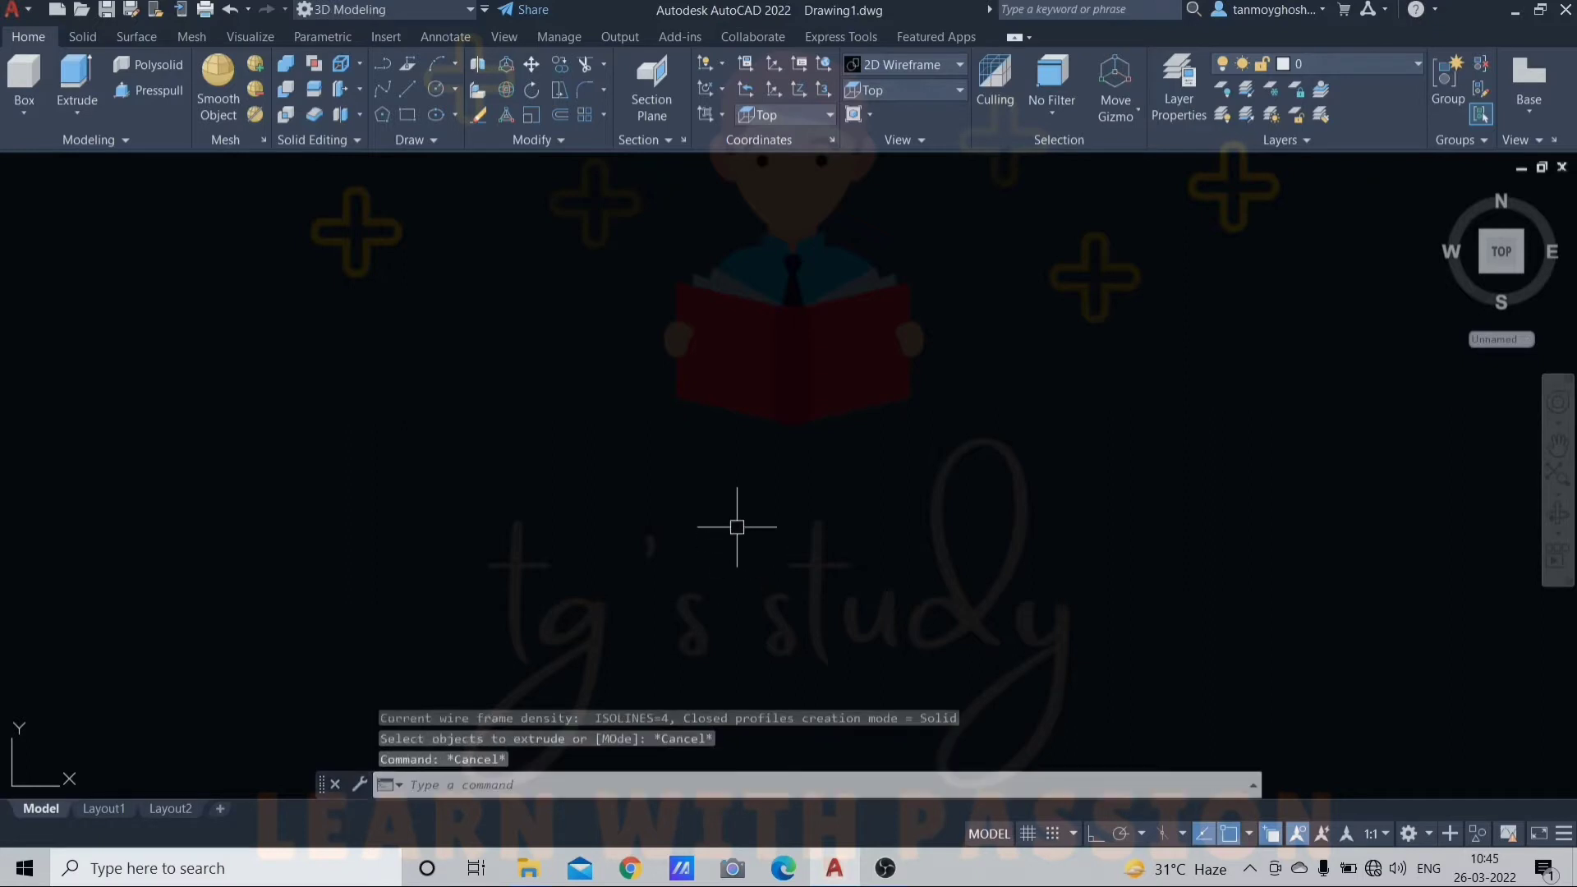
Step: Draw a horizontal rectangle near the middle of the empty top view by picking two opposite corners
{"action": "type", "text": "rec"}
{"action": "key", "text": "Return"}
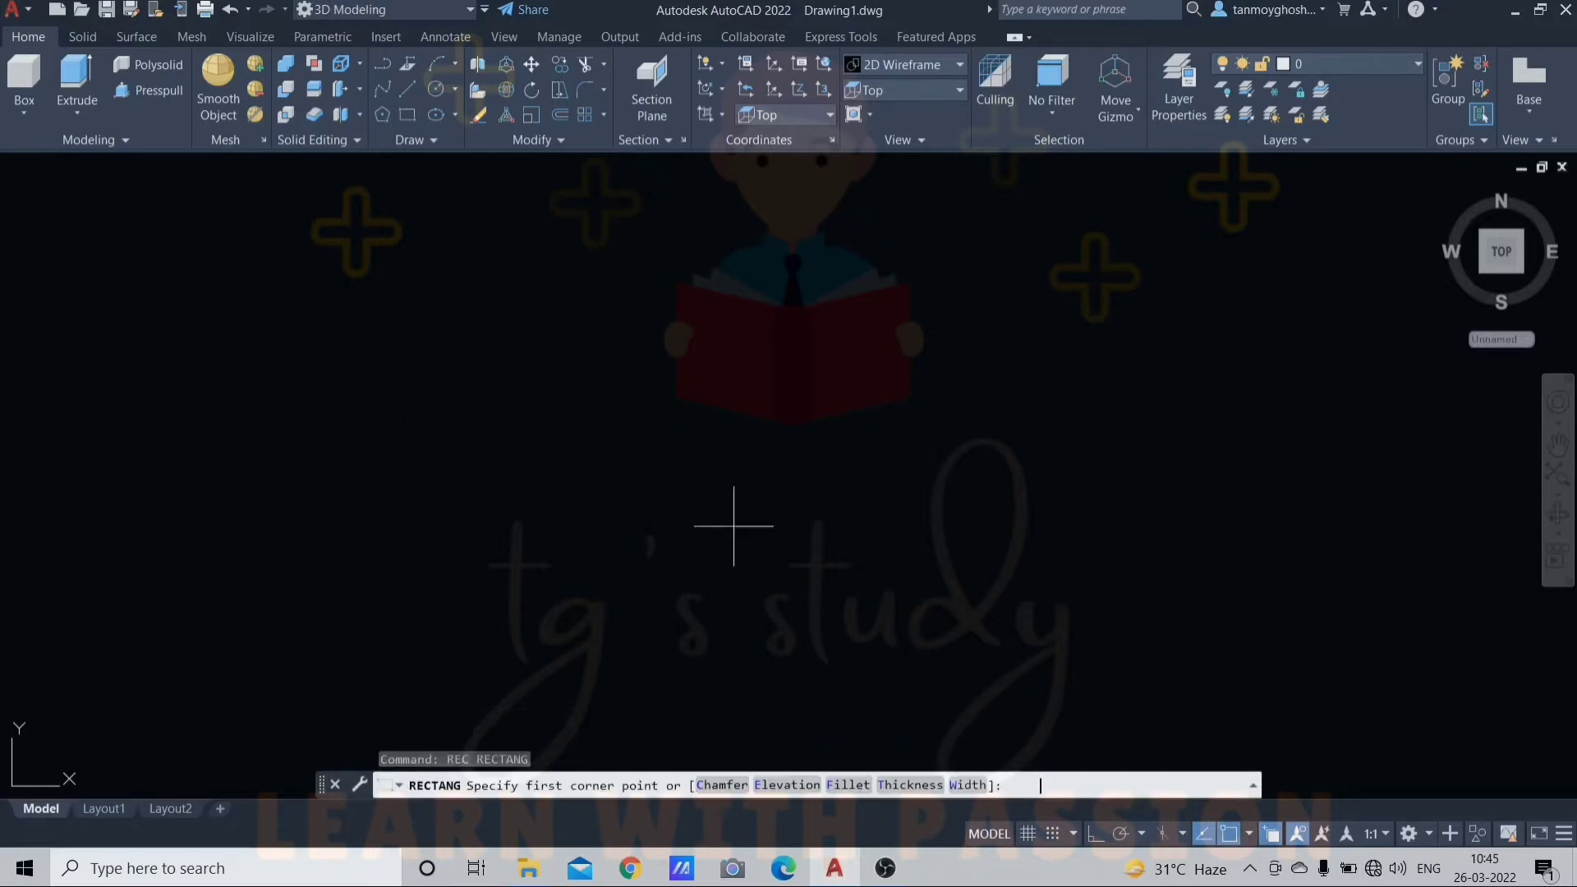
{"action": "left_click", "coordinate": [518, 401]}
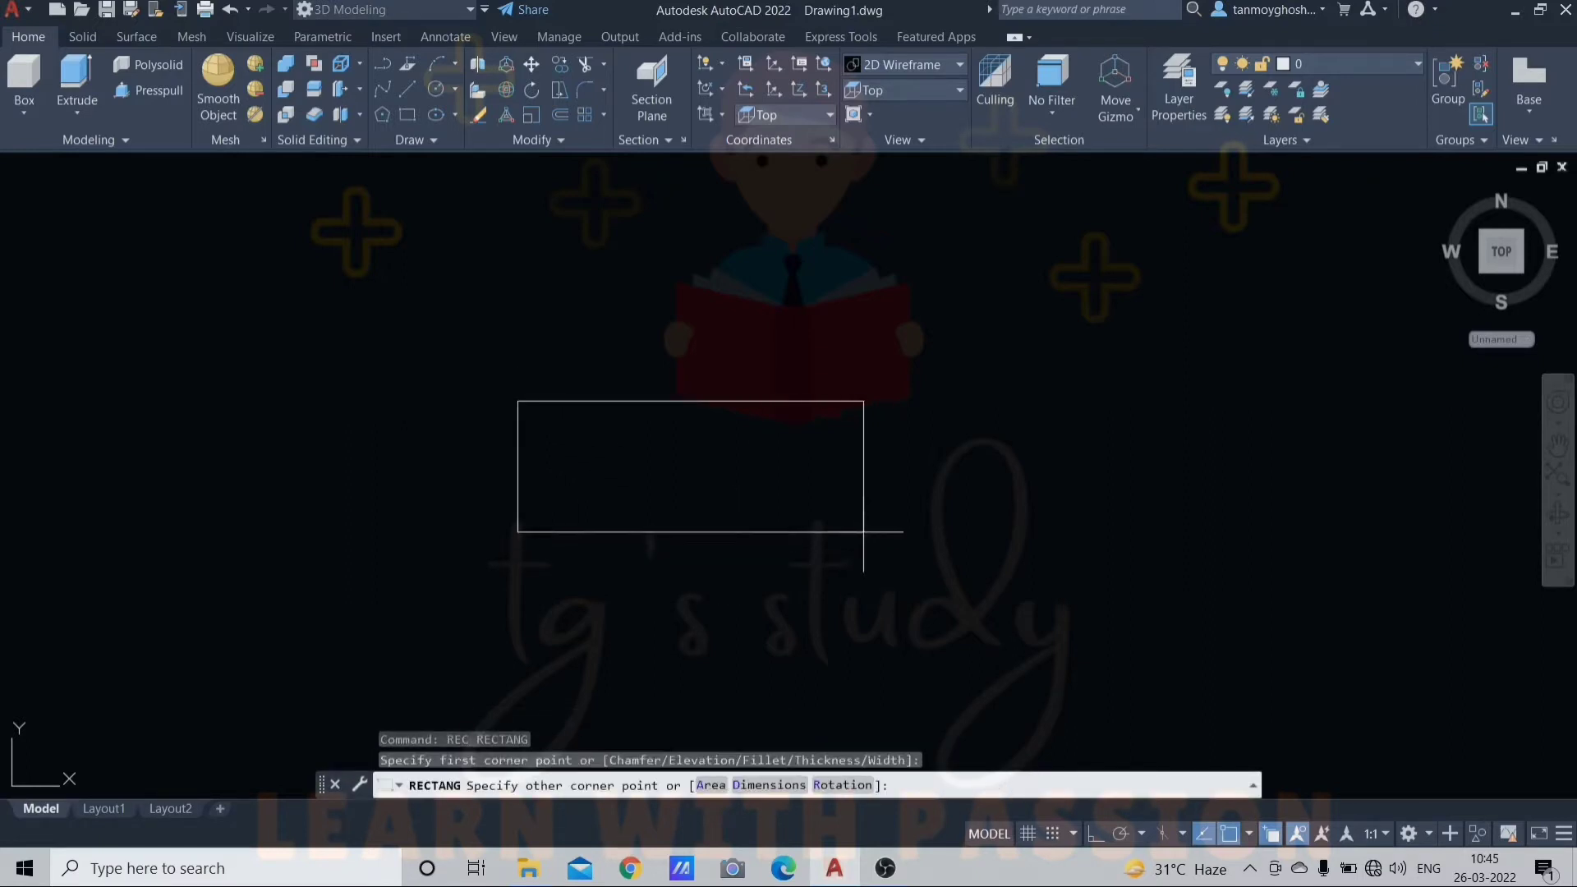
{"action": "left_click", "coordinate": [863, 532]}
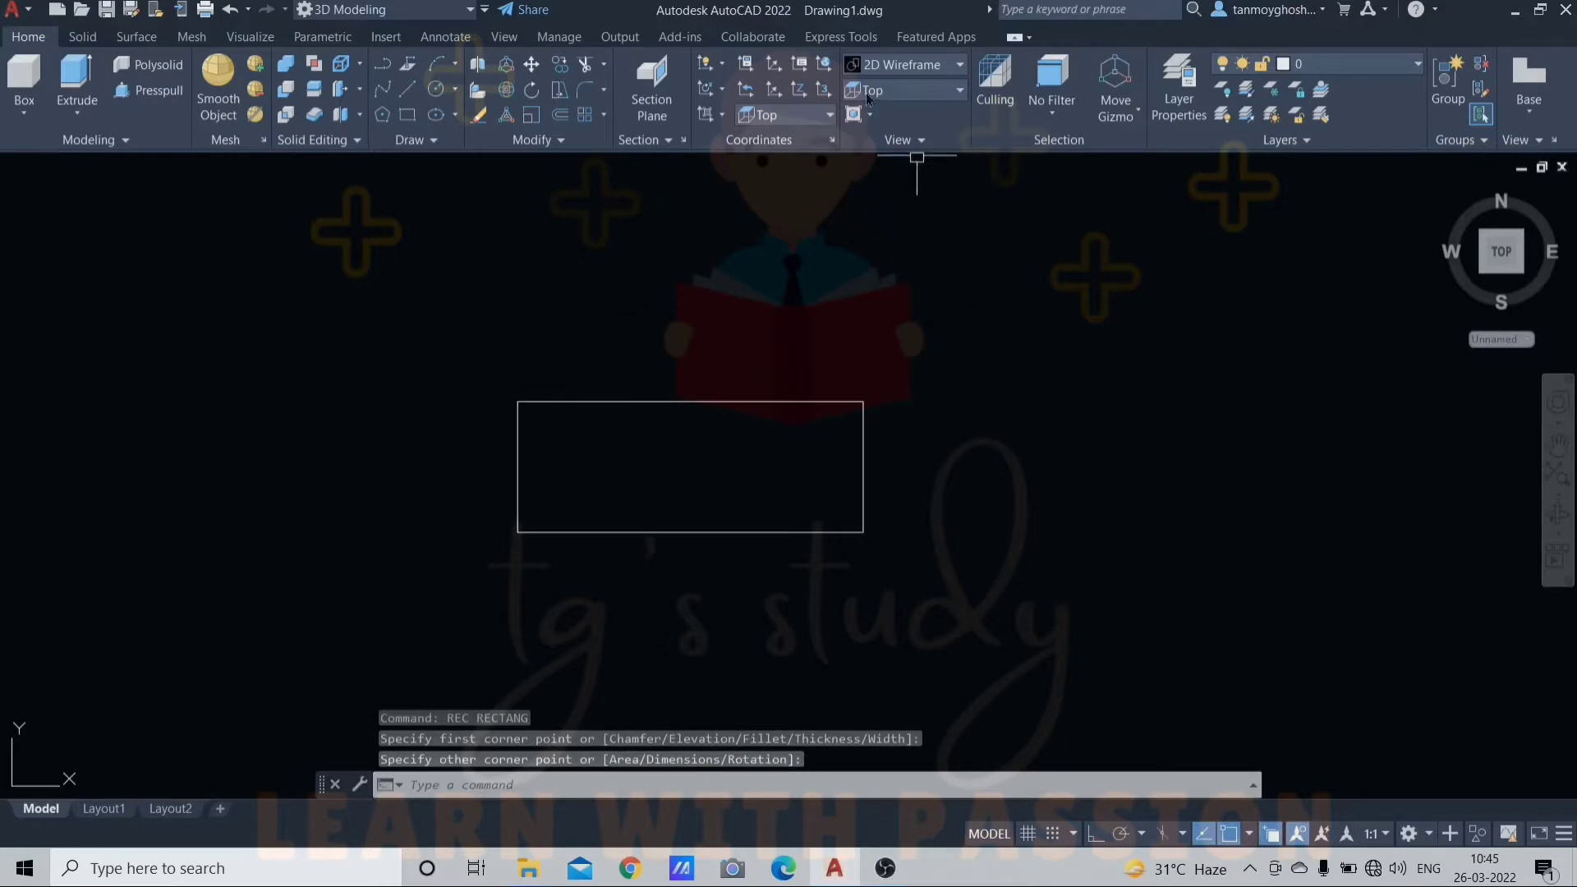
Step: Set the drawing view to SW Isometric
{"action": "left_click", "coordinate": [903, 90]}
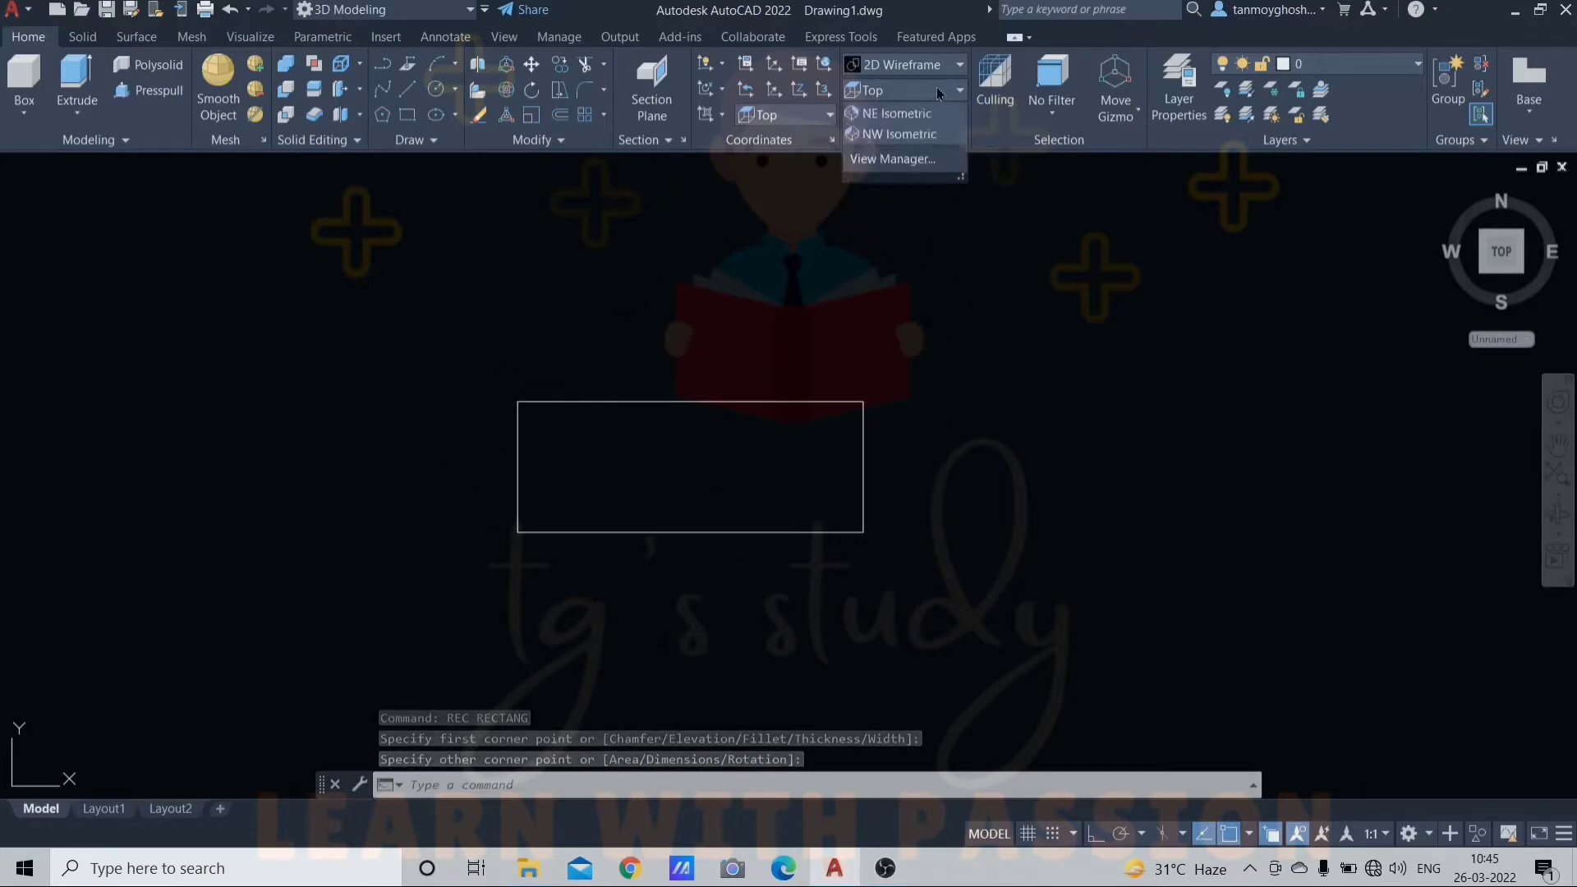
{"action": "left_click", "coordinate": [895, 239]}
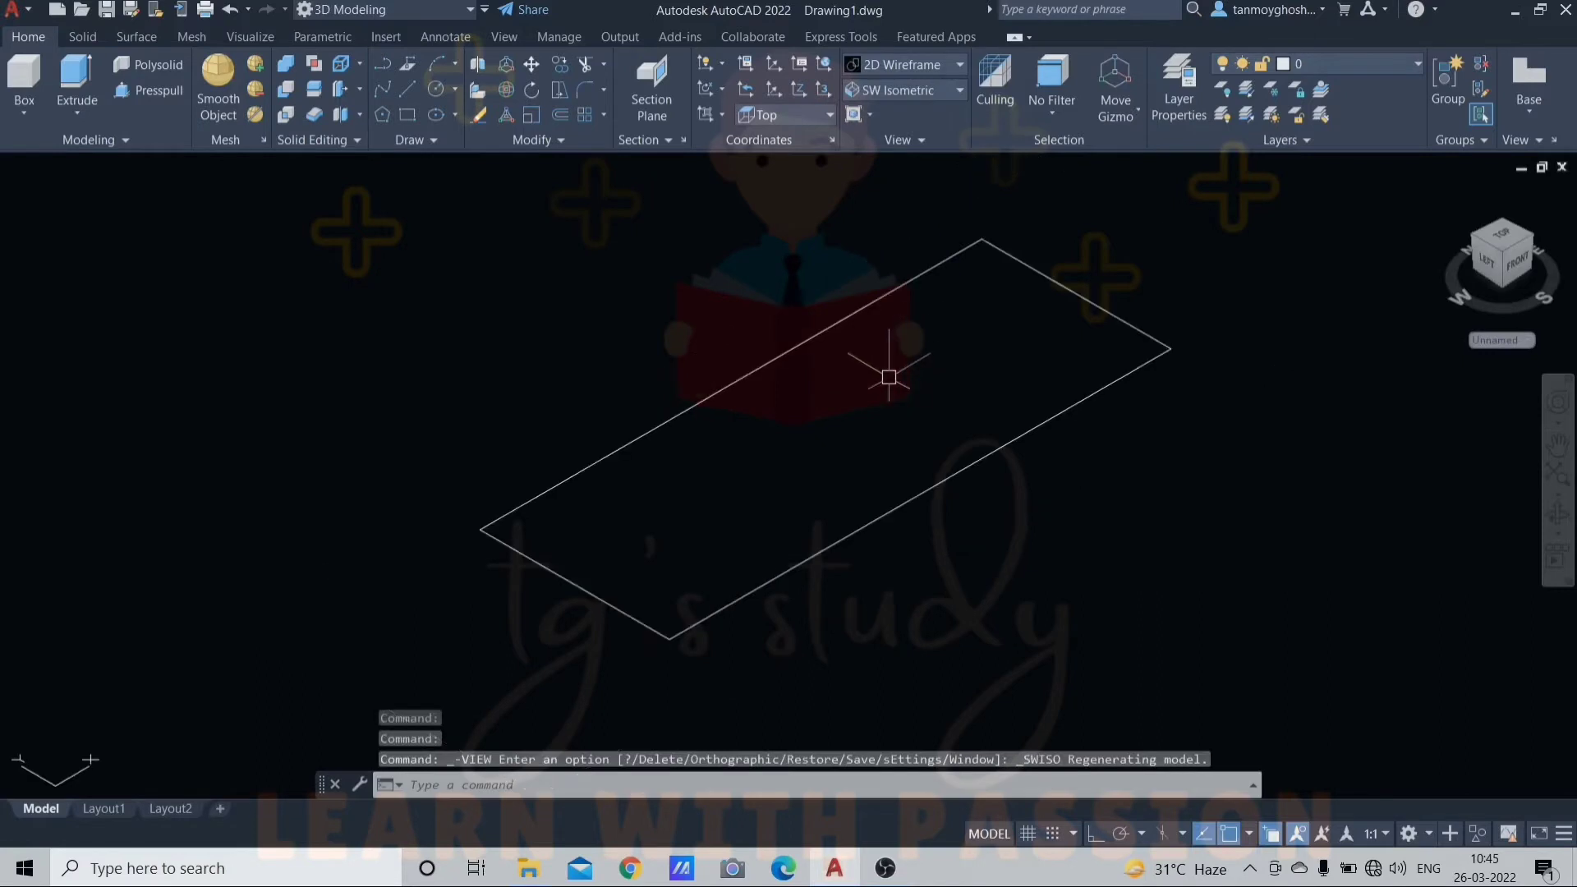
{"action": "key", "text": "Escape"}
{"action": "key", "text": "Escape"}
{"action": "key", "text": "Escape"}
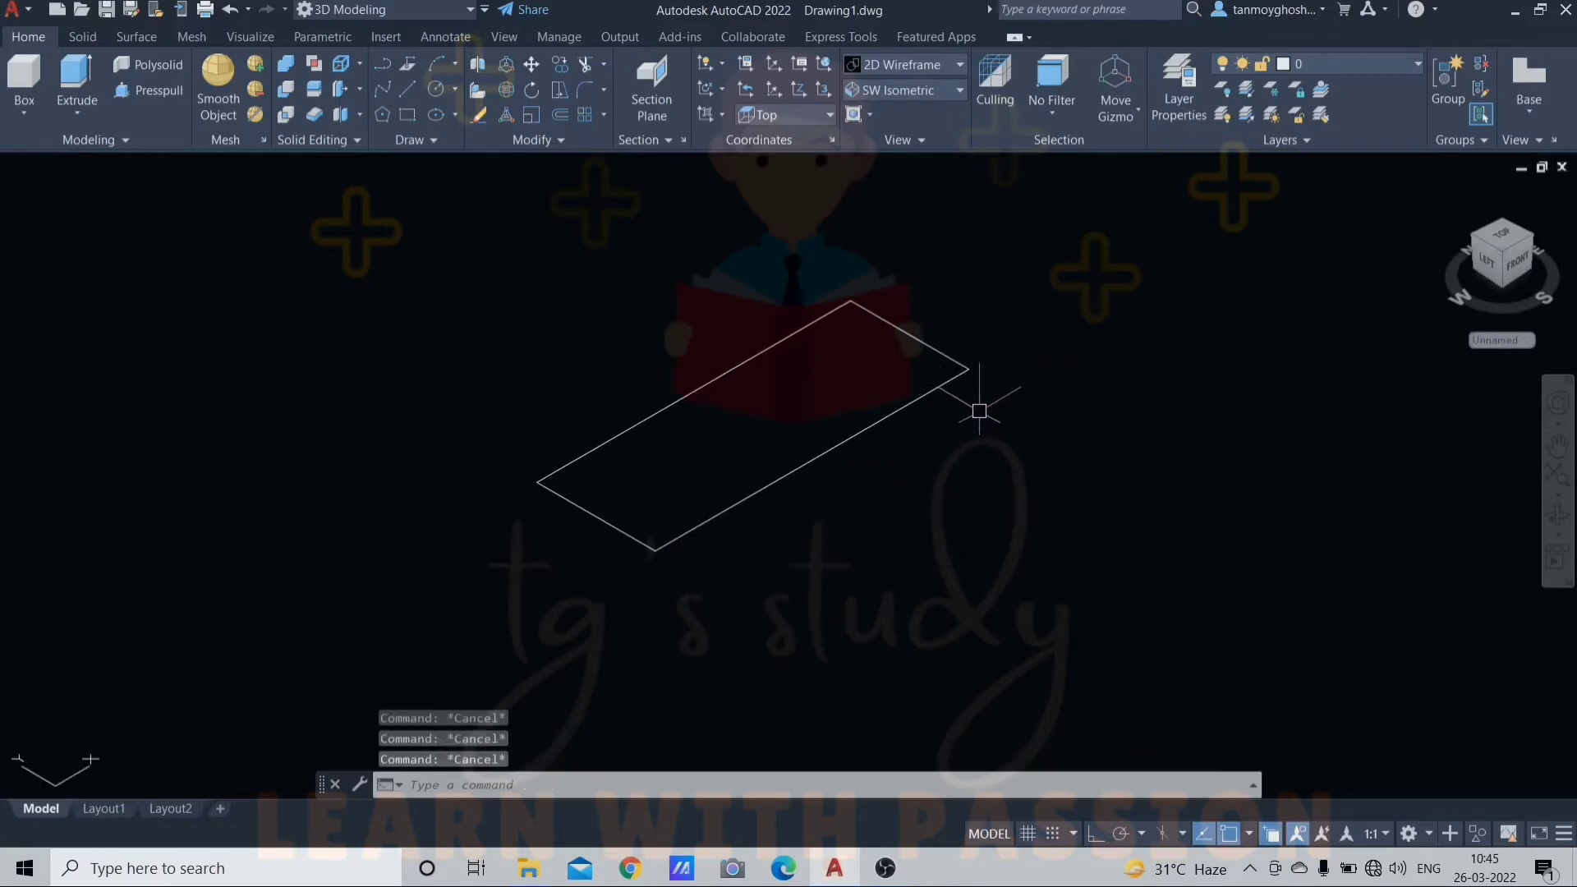
Step: Extrude the rectangle upward freehand into a box about 1772 units high
{"action": "type", "text": "ext"}
{"action": "key", "text": "Return"}
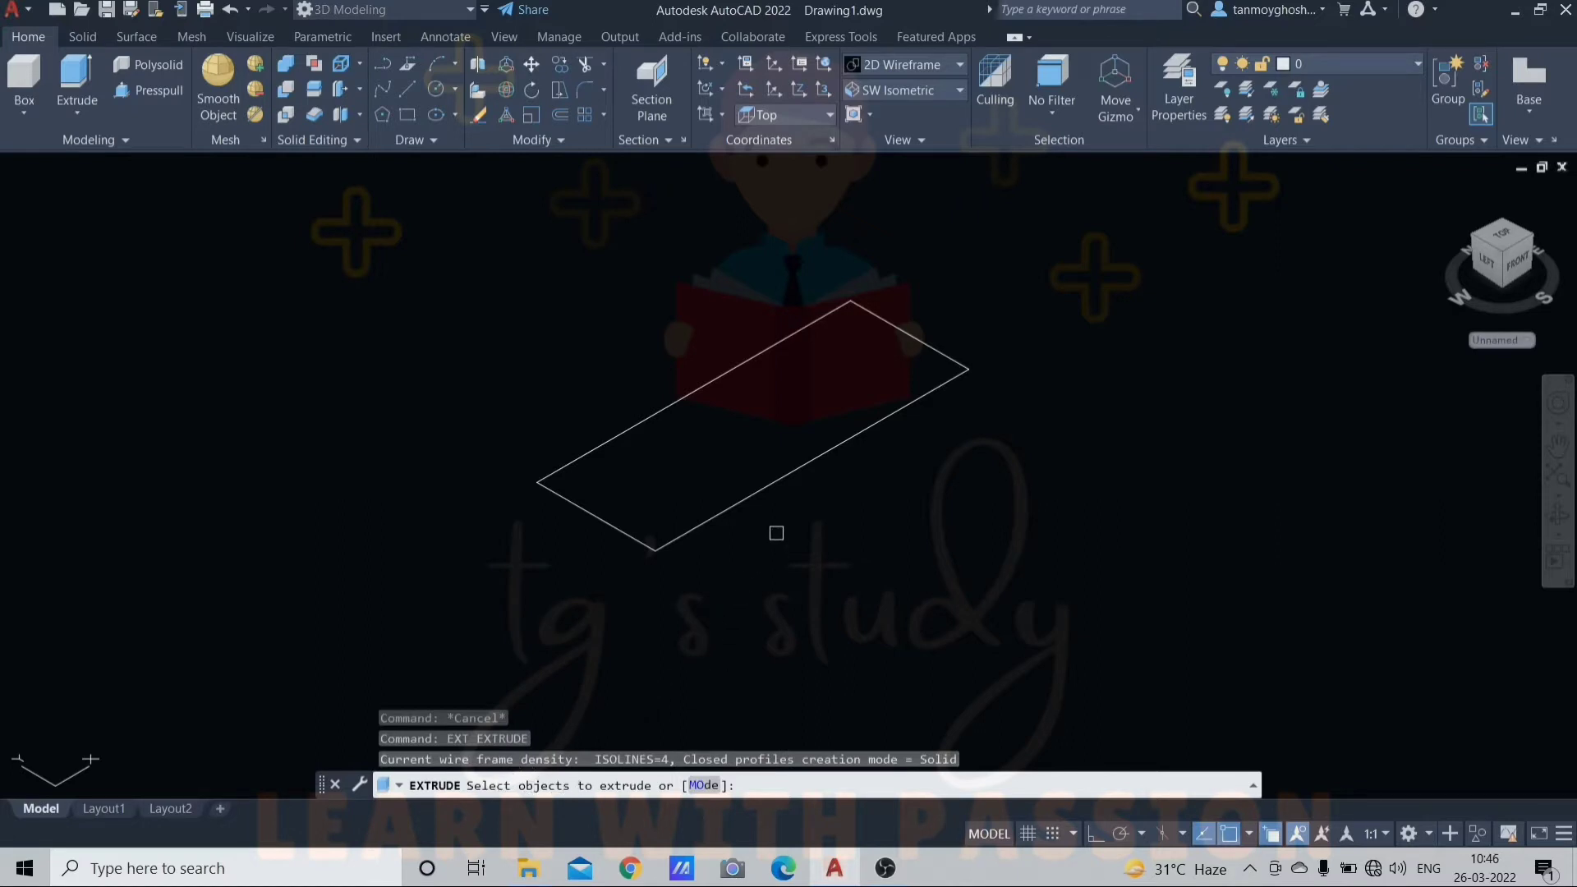
{"action": "left_click", "coordinate": [760, 495]}
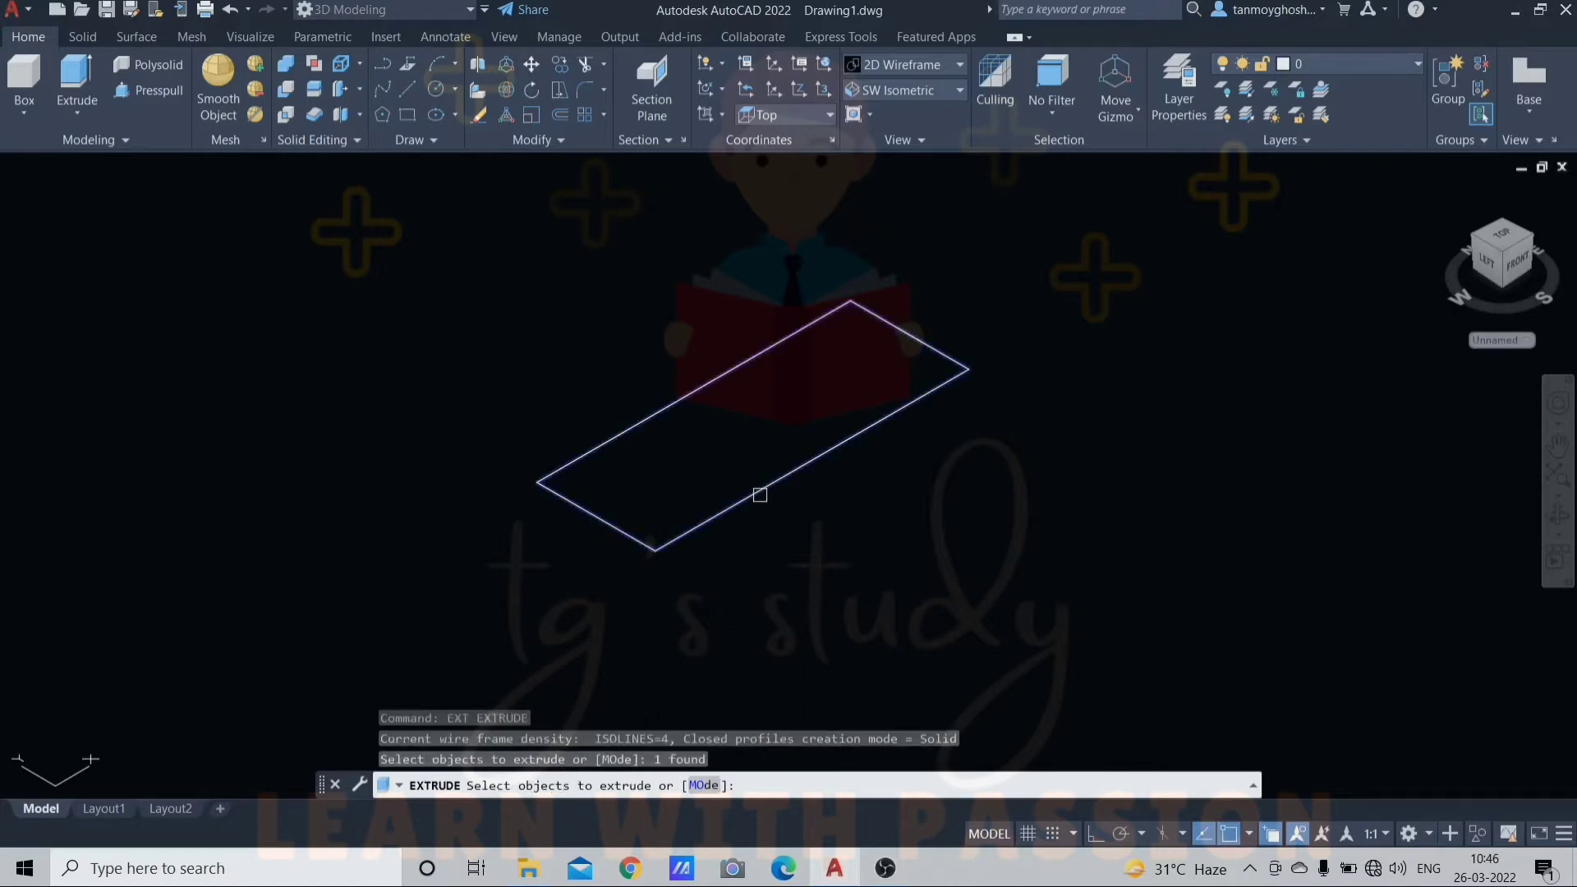
{"action": "key", "text": "Return"}
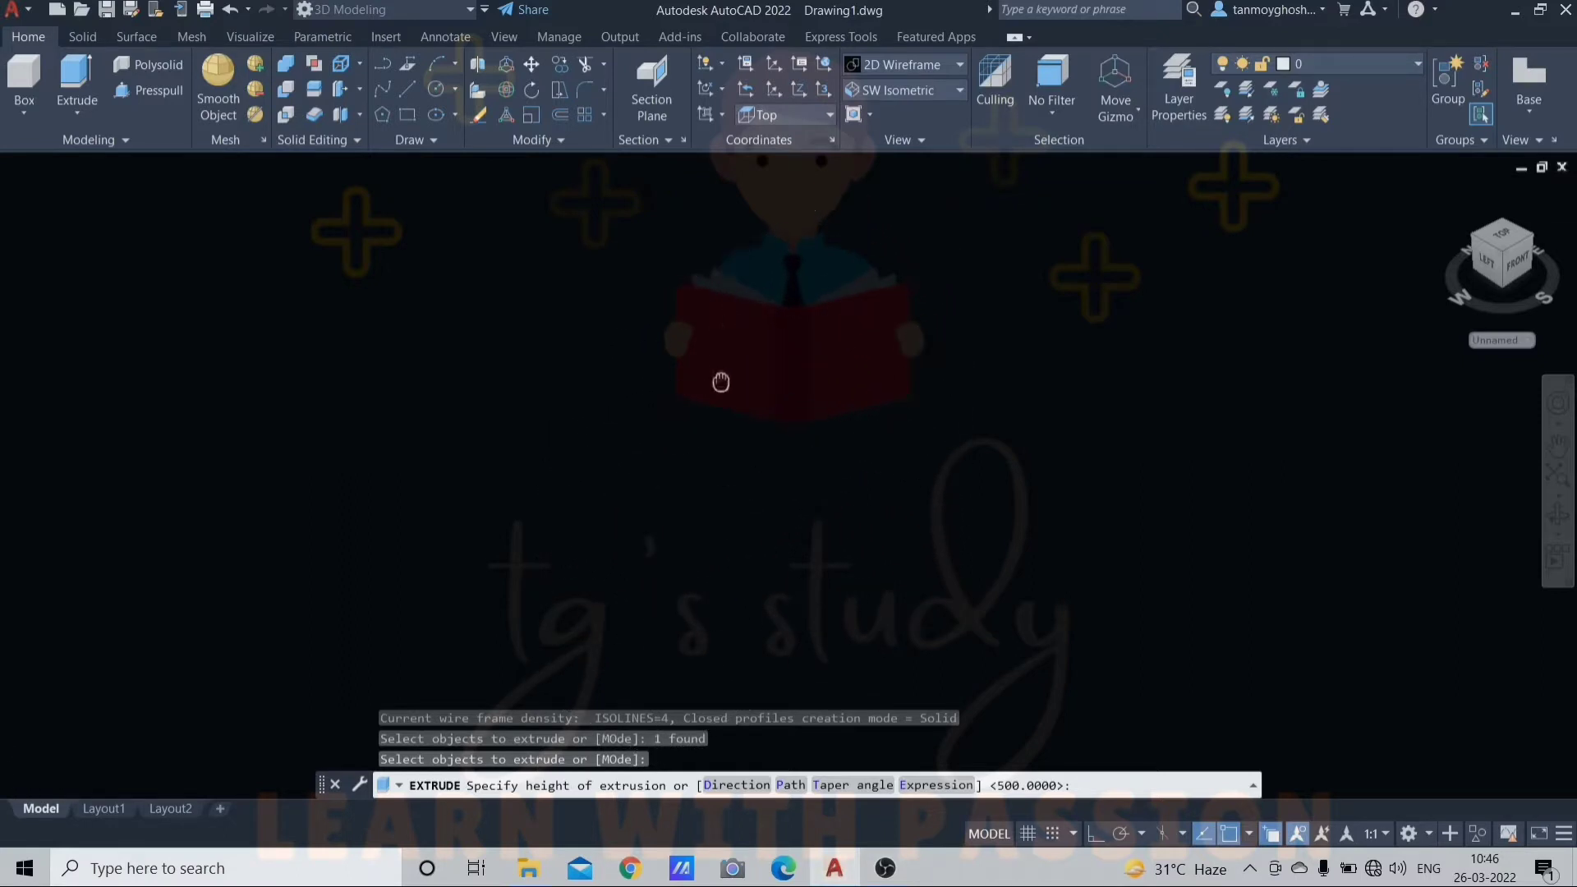
{"action": "left_click", "coordinate": [721, 308]}
{"action": "middle_click_drag", "start_coordinate": [811, 350], "coordinate": [771, 412]}
{"action": "key", "text": "Escape"}
{"action": "key", "text": "Escape"}
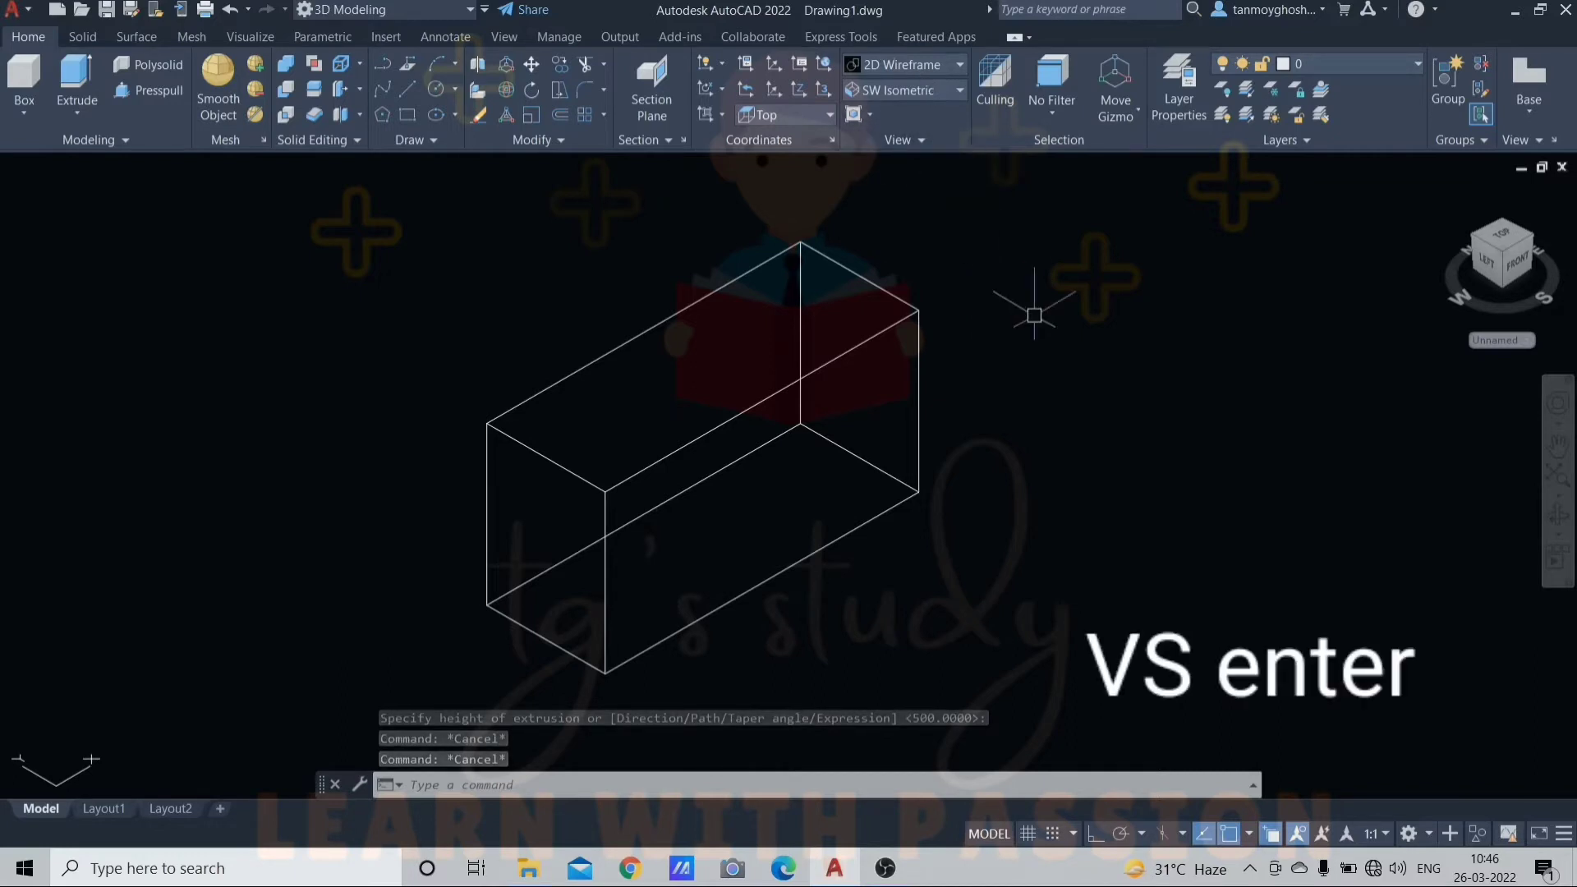
{"action": "type", "text": "VS"}
{"action": "key", "text": "Return"}
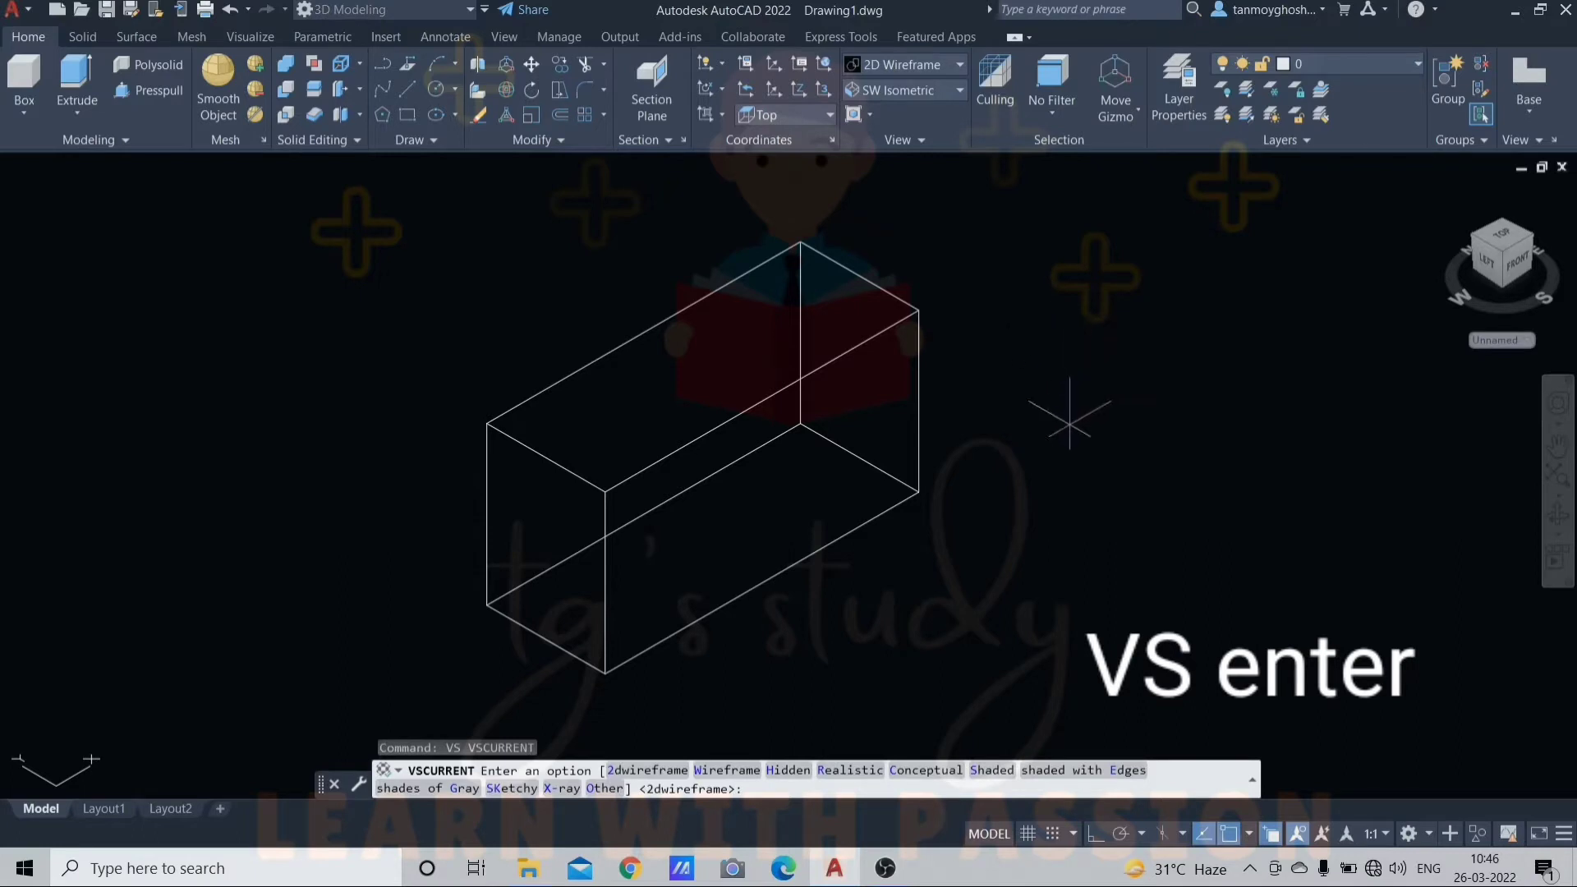
{"action": "key", "text": "Escape"}
Step: Display the box in the Conceptual visual style and return it to 2D Wireframe
{"action": "left_click", "coordinate": [934, 73]}
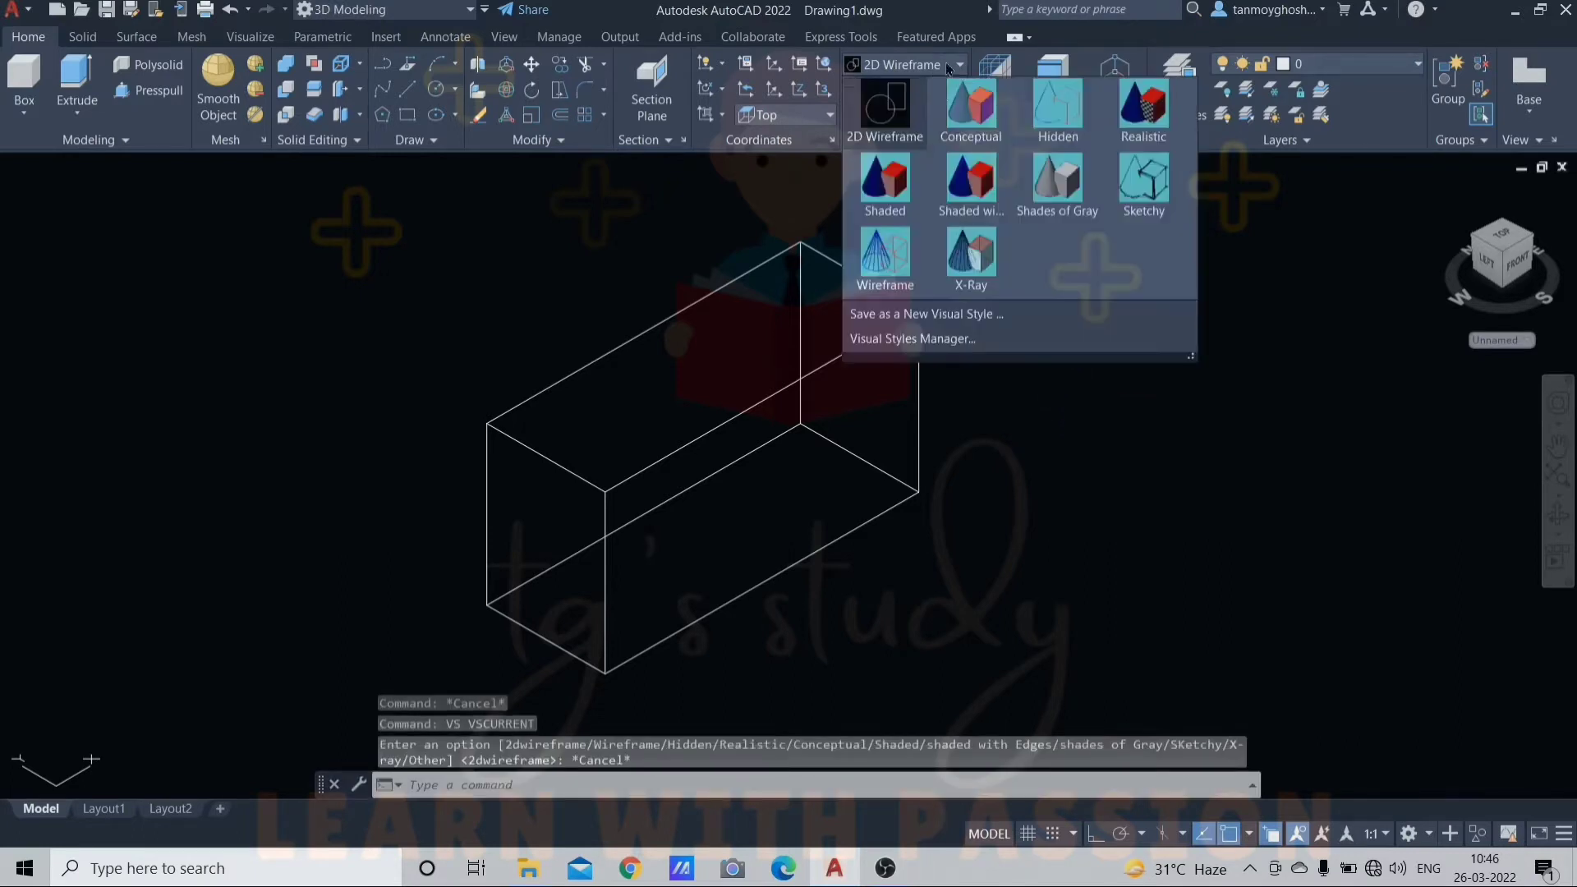
{"action": "left_click", "coordinate": [971, 98]}
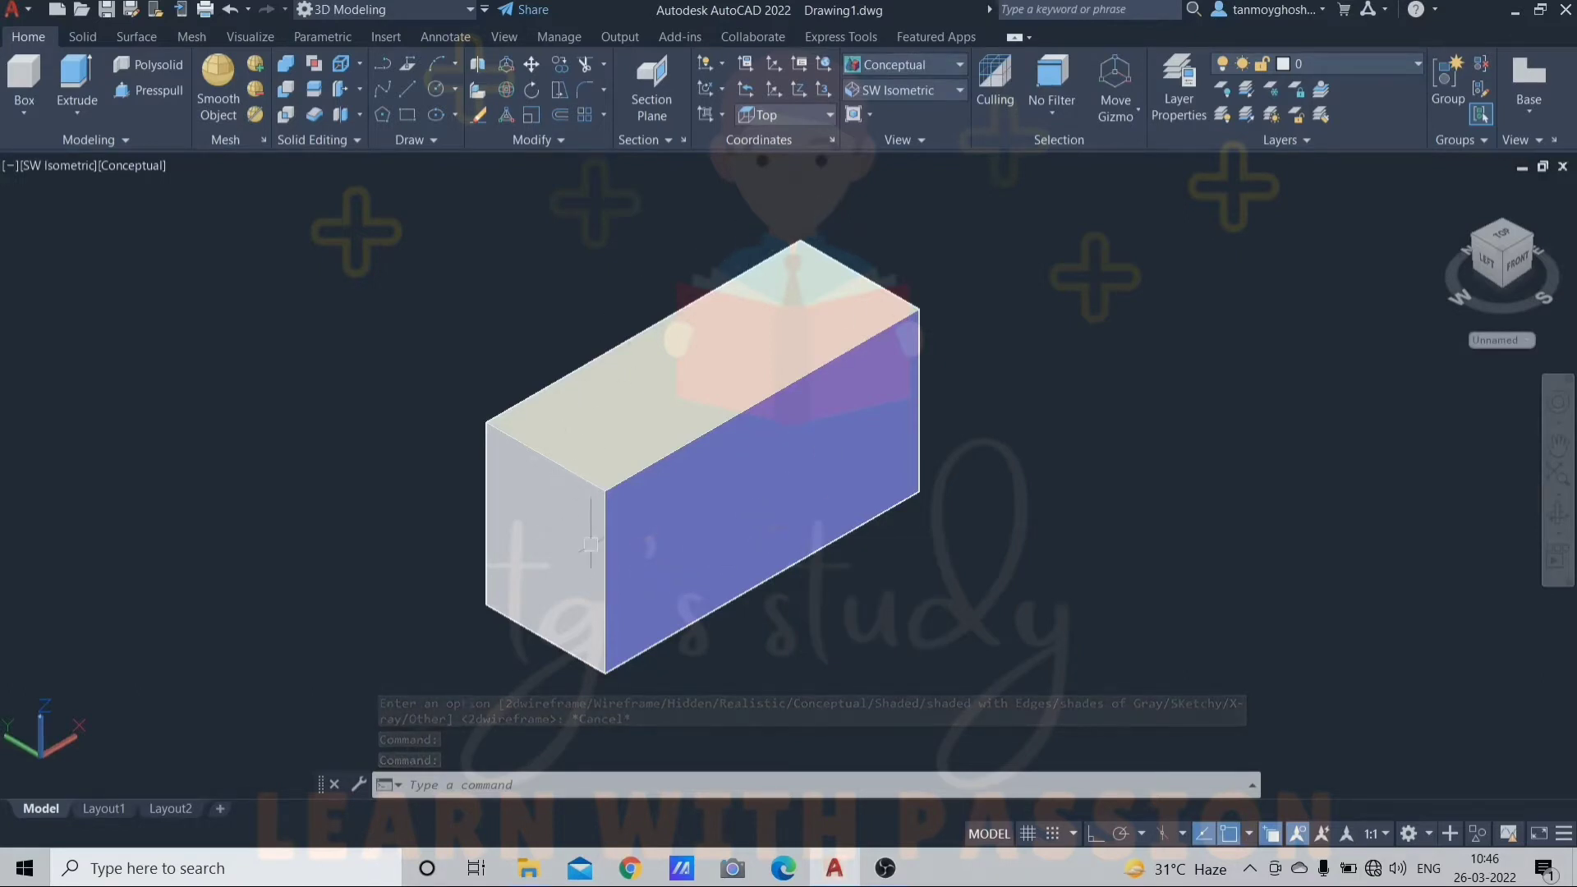
{"action": "left_click", "coordinate": [920, 73]}
{"action": "left_click", "coordinate": [886, 106]}
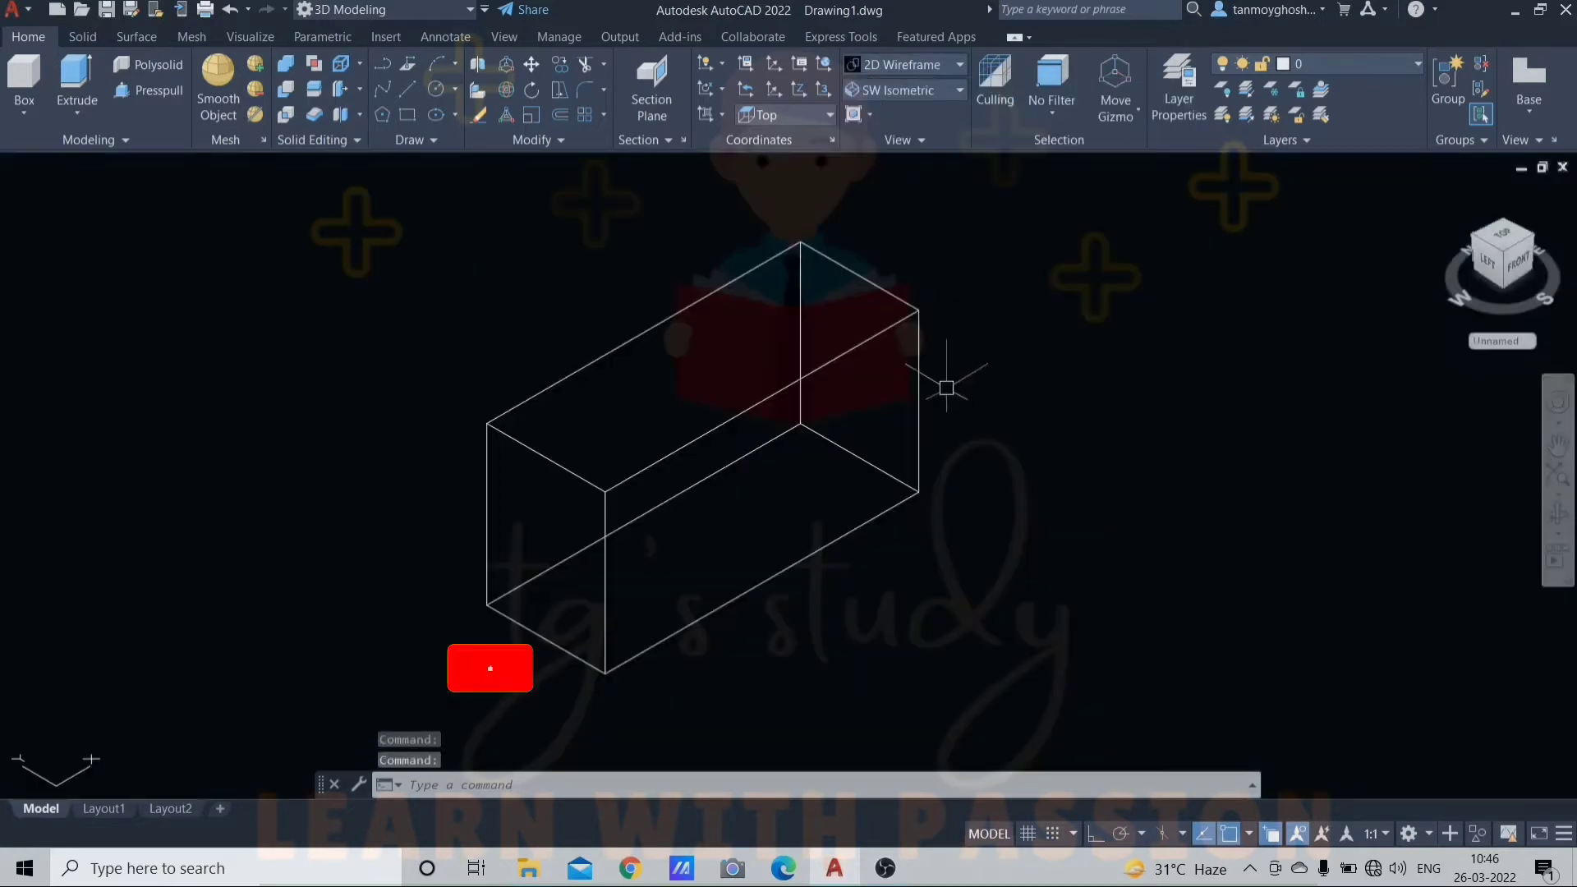
{"action": "key", "text": "Escape"}
{"action": "key", "text": "Escape"}
{"action": "key", "text": "Escape"}
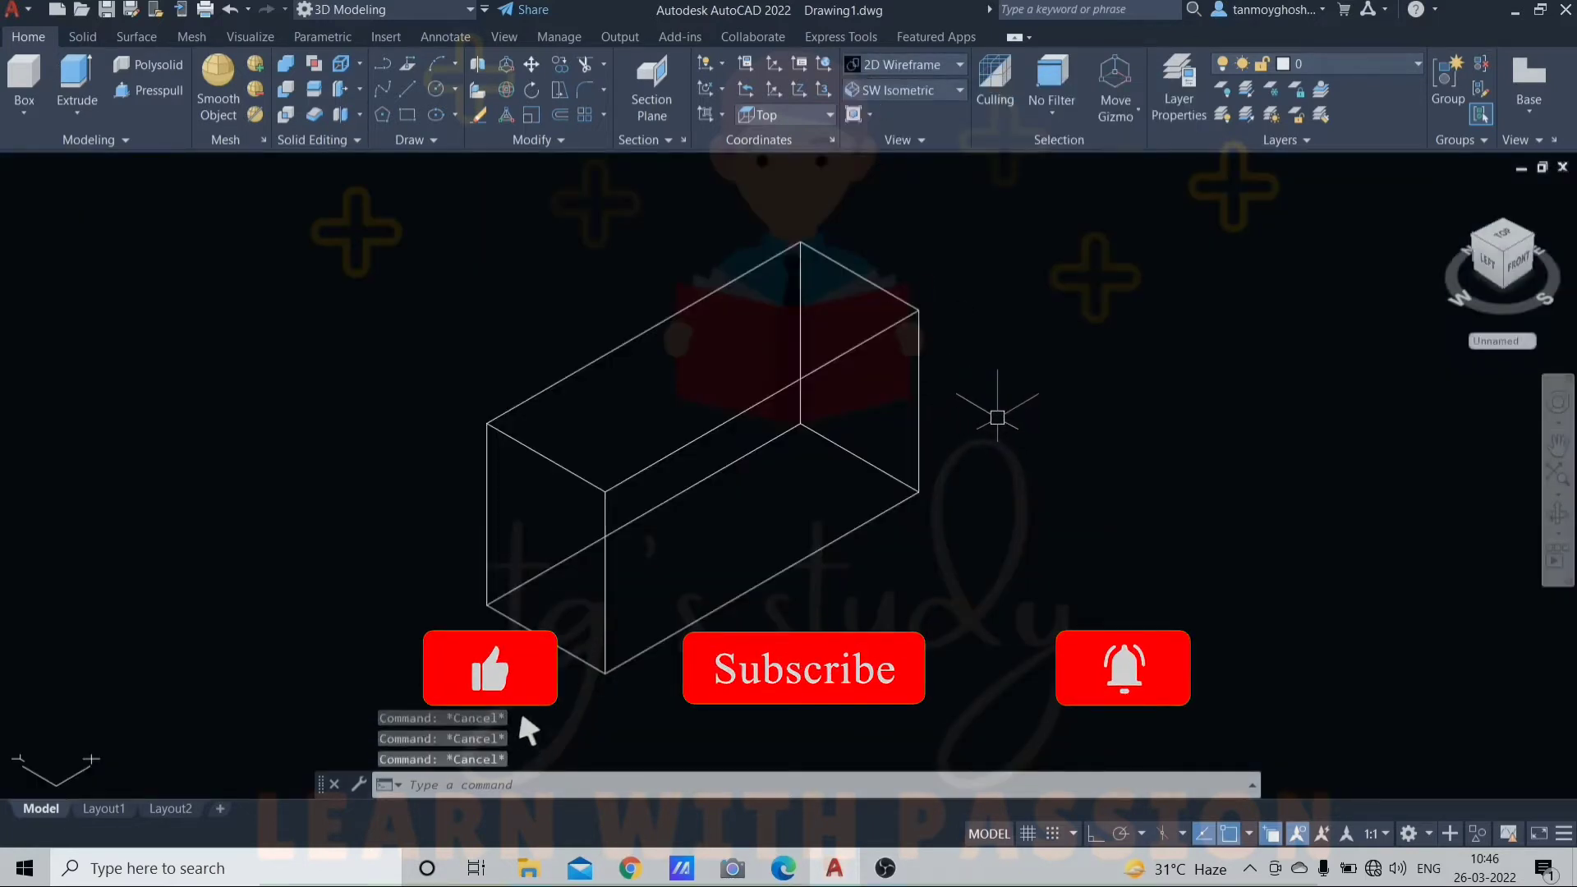
Step: Undo the visual style changes and the extrusion, back to the flat rectangle
{"action": "key", "text": "ctrl+z"}
{"action": "key", "text": "ctrl+z"}
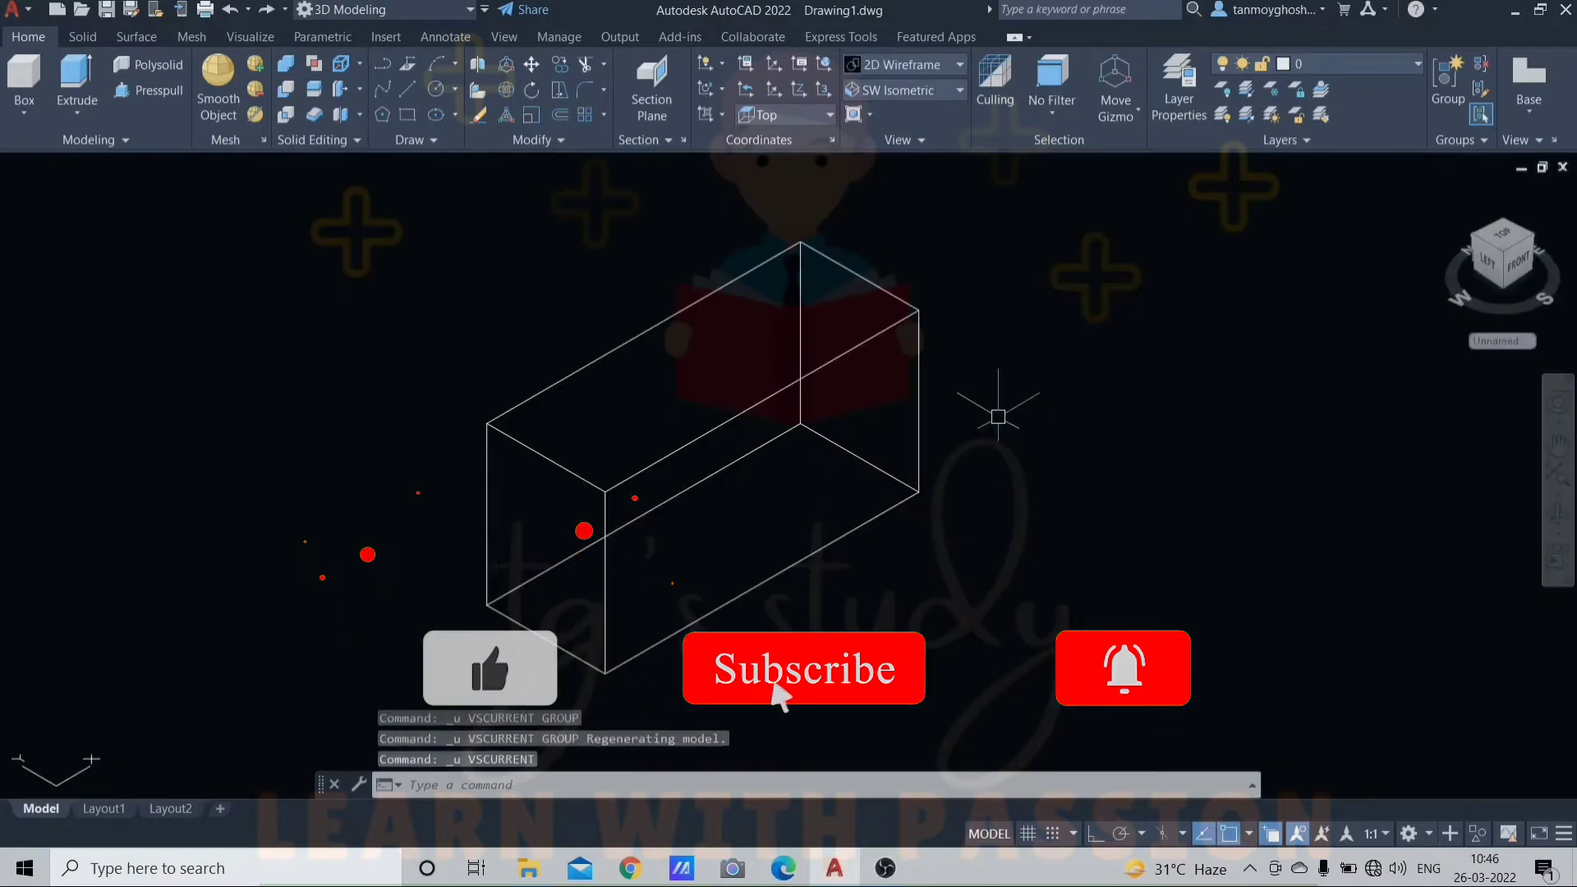
{"action": "key", "text": "ctrl+z"}
{"action": "key", "text": "ctrl+z"}
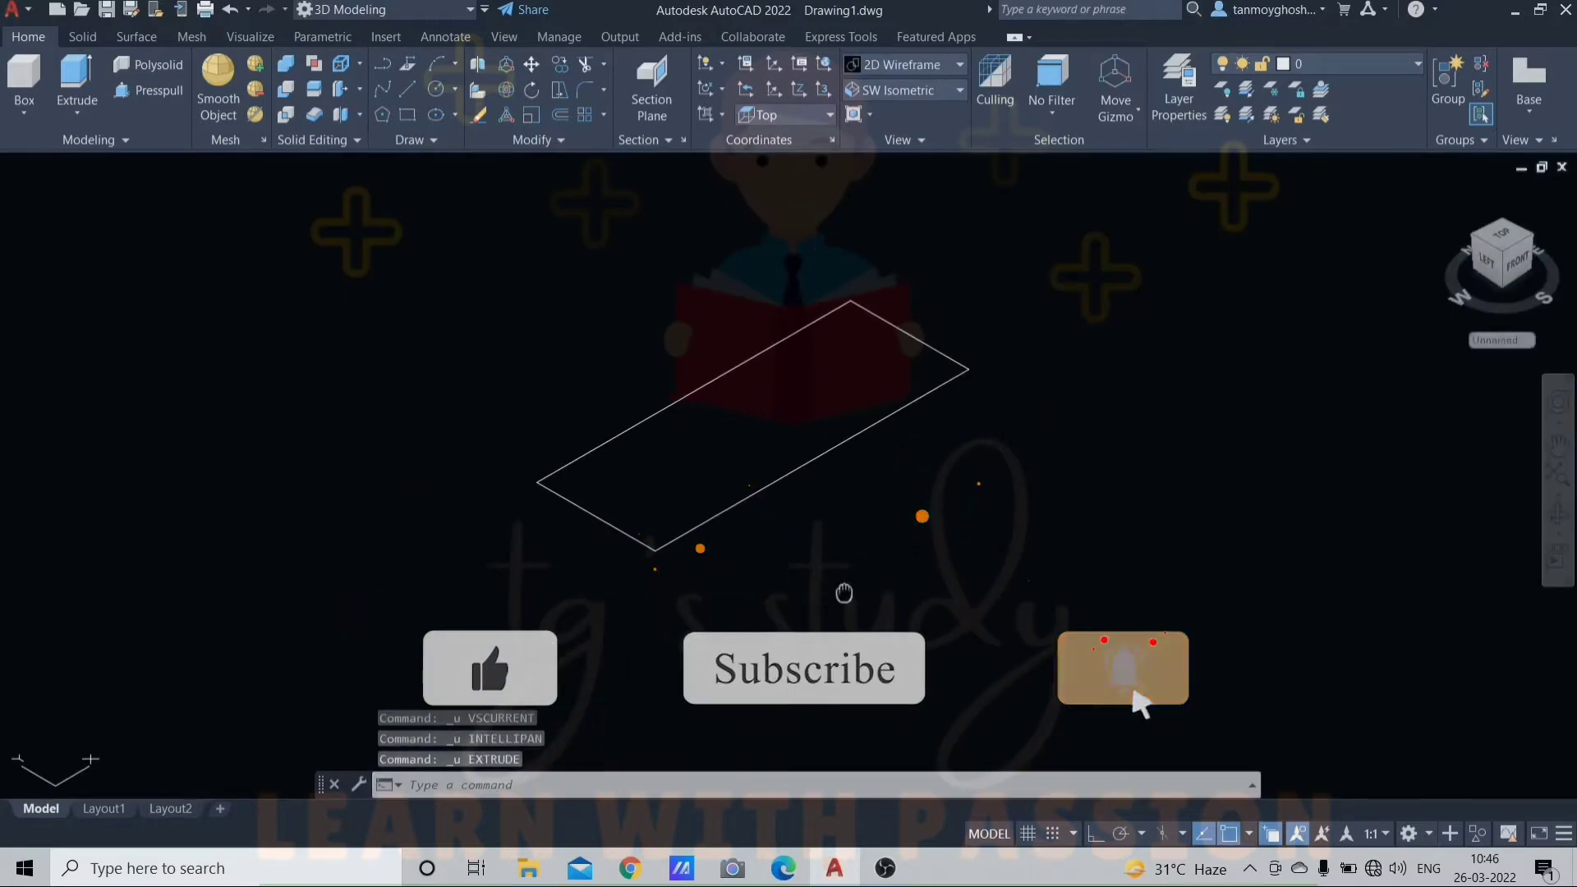
{"action": "middle_click_drag", "start_coordinate": [843, 592], "coordinate": [813, 618]}
{"action": "key", "text": "Escape"}
{"action": "key", "text": "Escape"}
{"action": "key", "text": "Escape"}
Step: Extrude the rectangle using the Expression option with a height of 500
{"action": "type", "text": "e"}
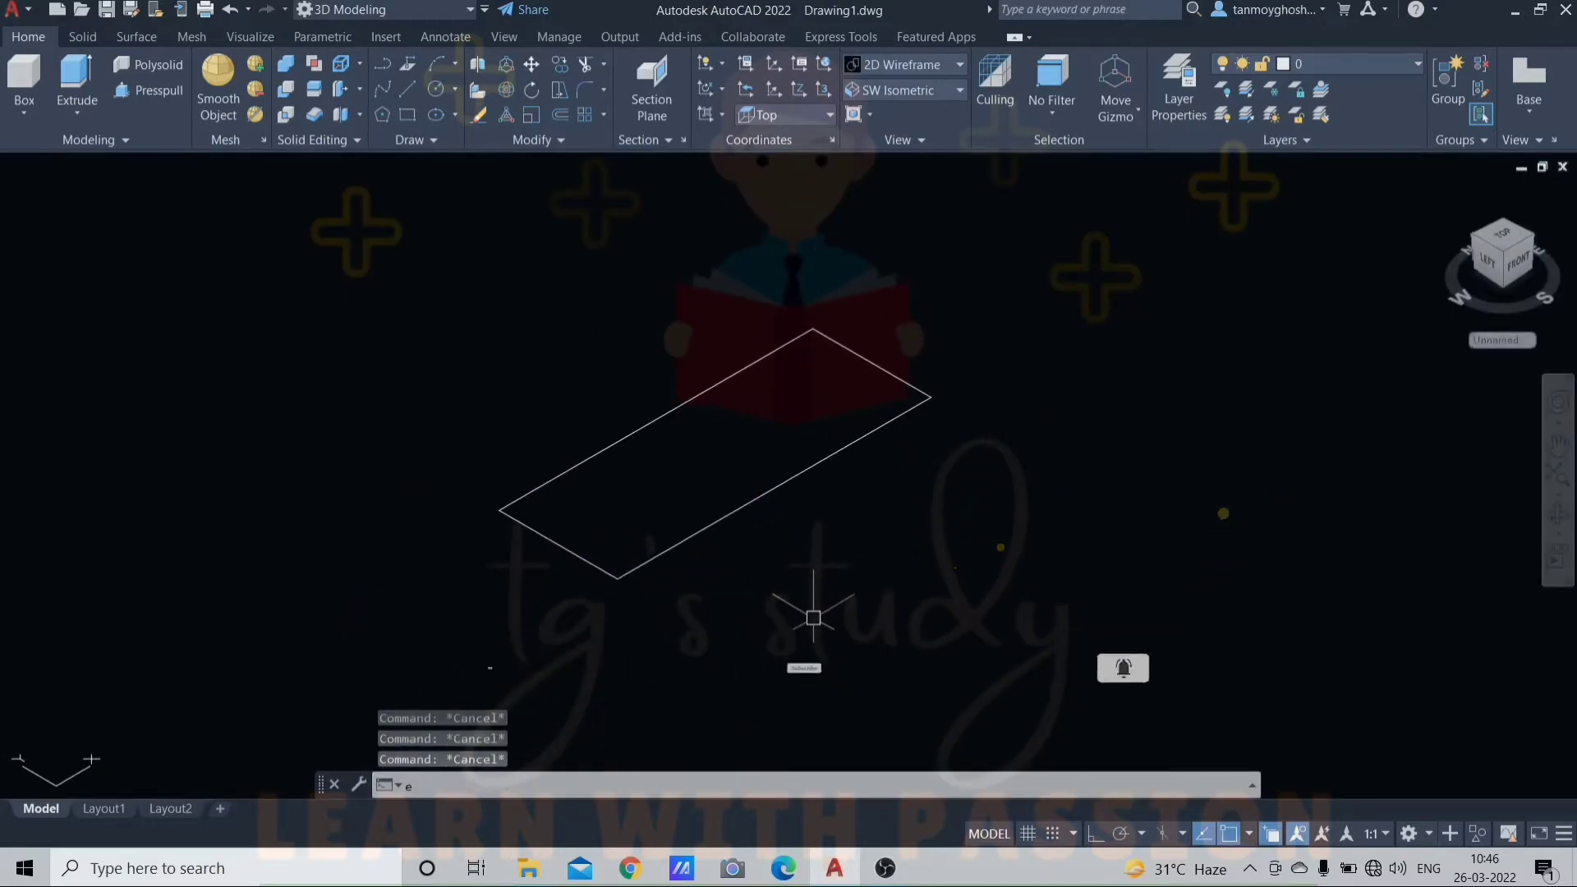
{"action": "type", "text": "xt"}
{"action": "key", "text": "Return"}
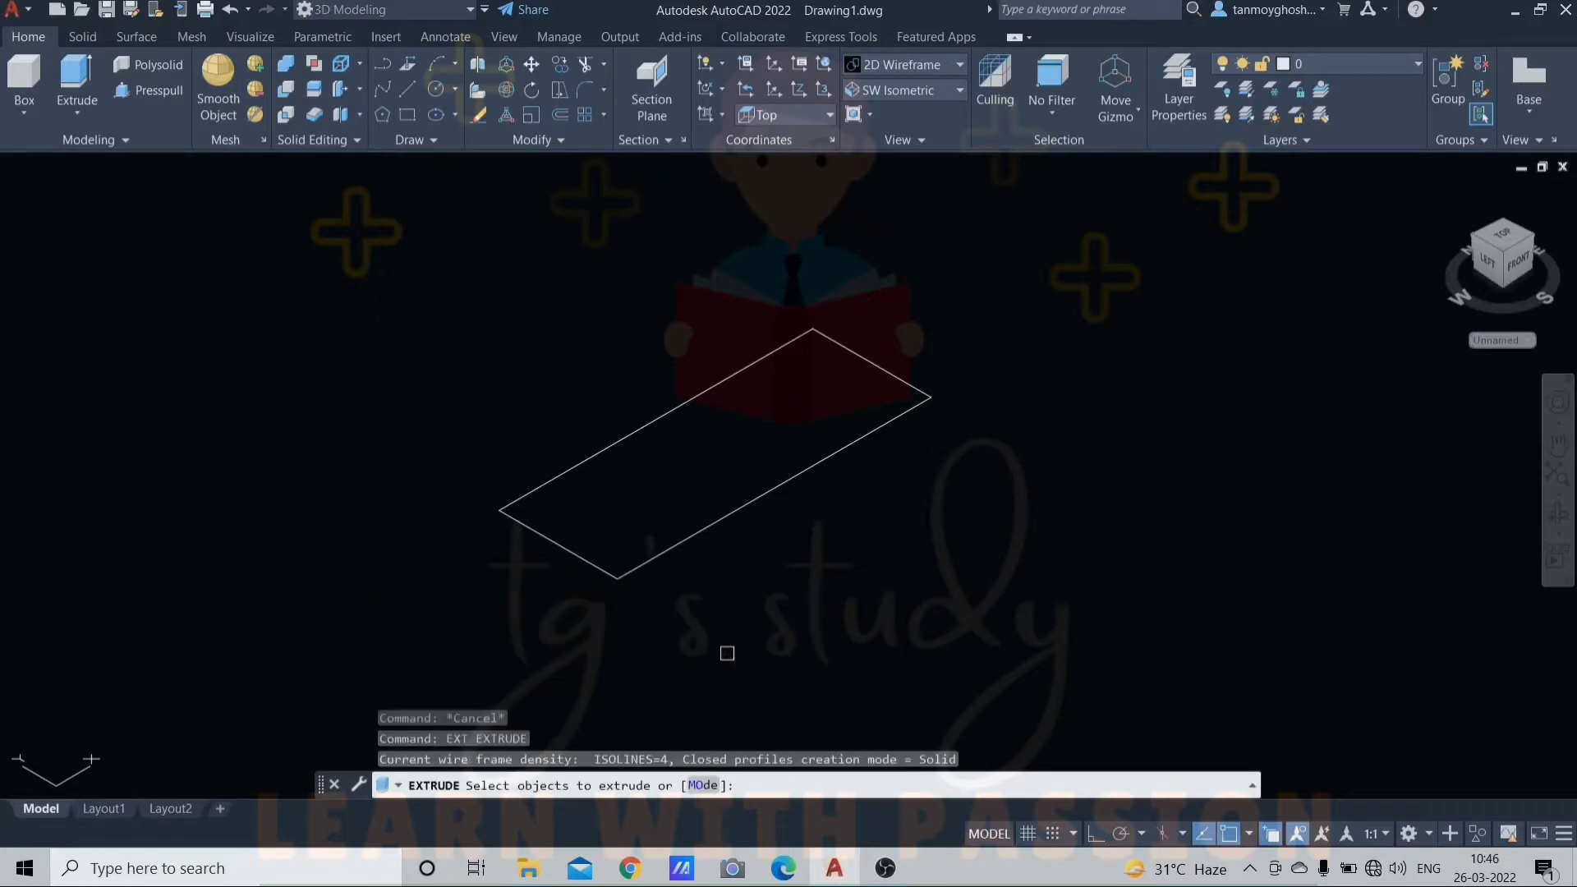
{"action": "left_click", "coordinate": [671, 557]}
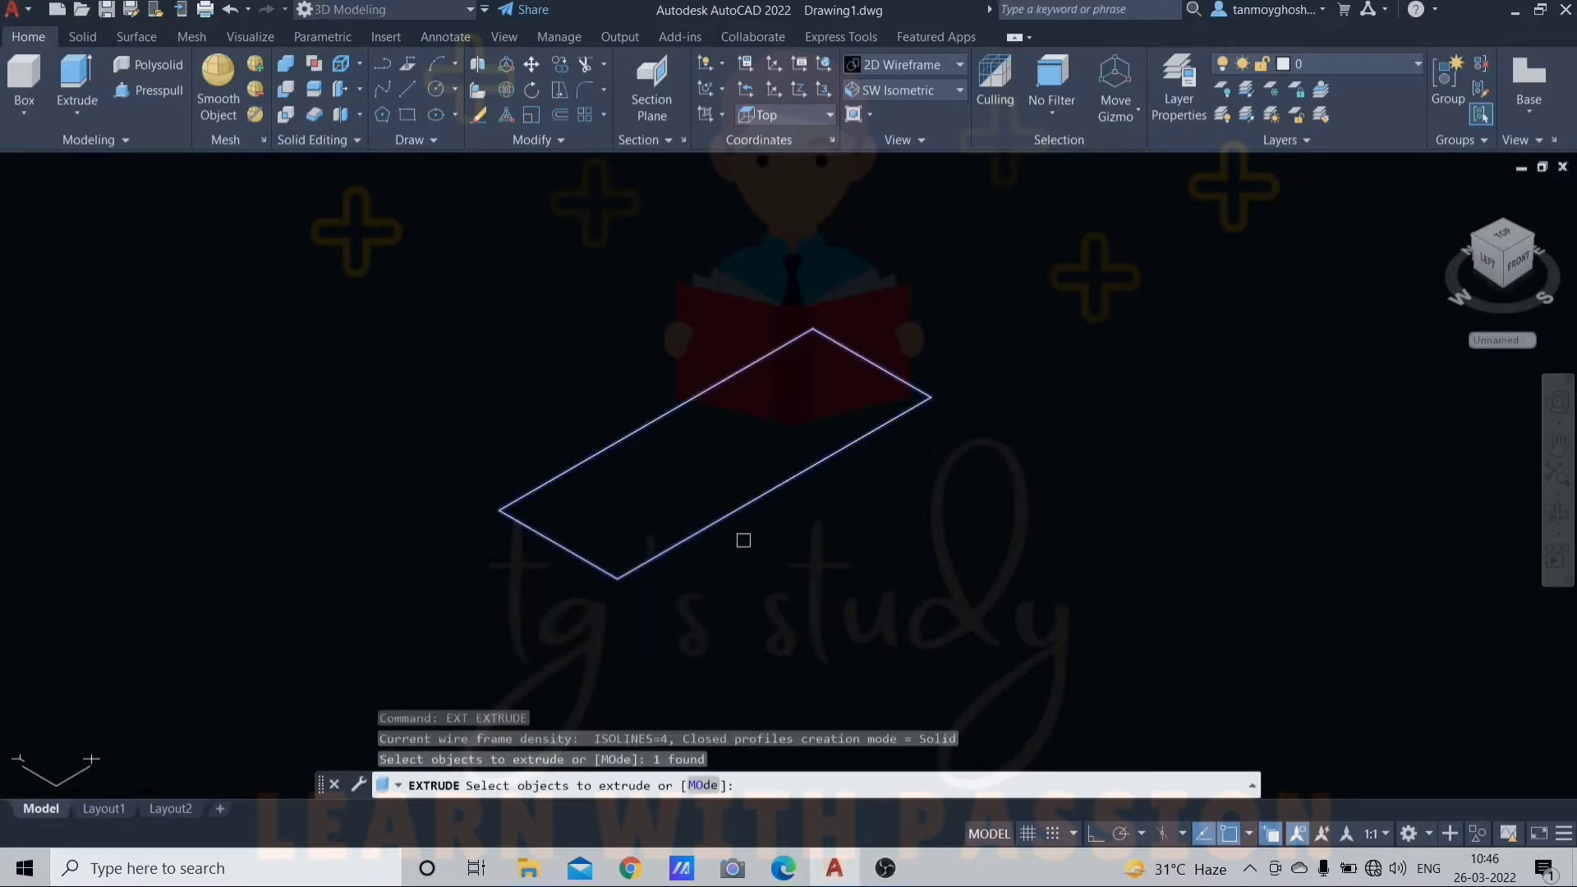
{"action": "key", "text": "Return"}
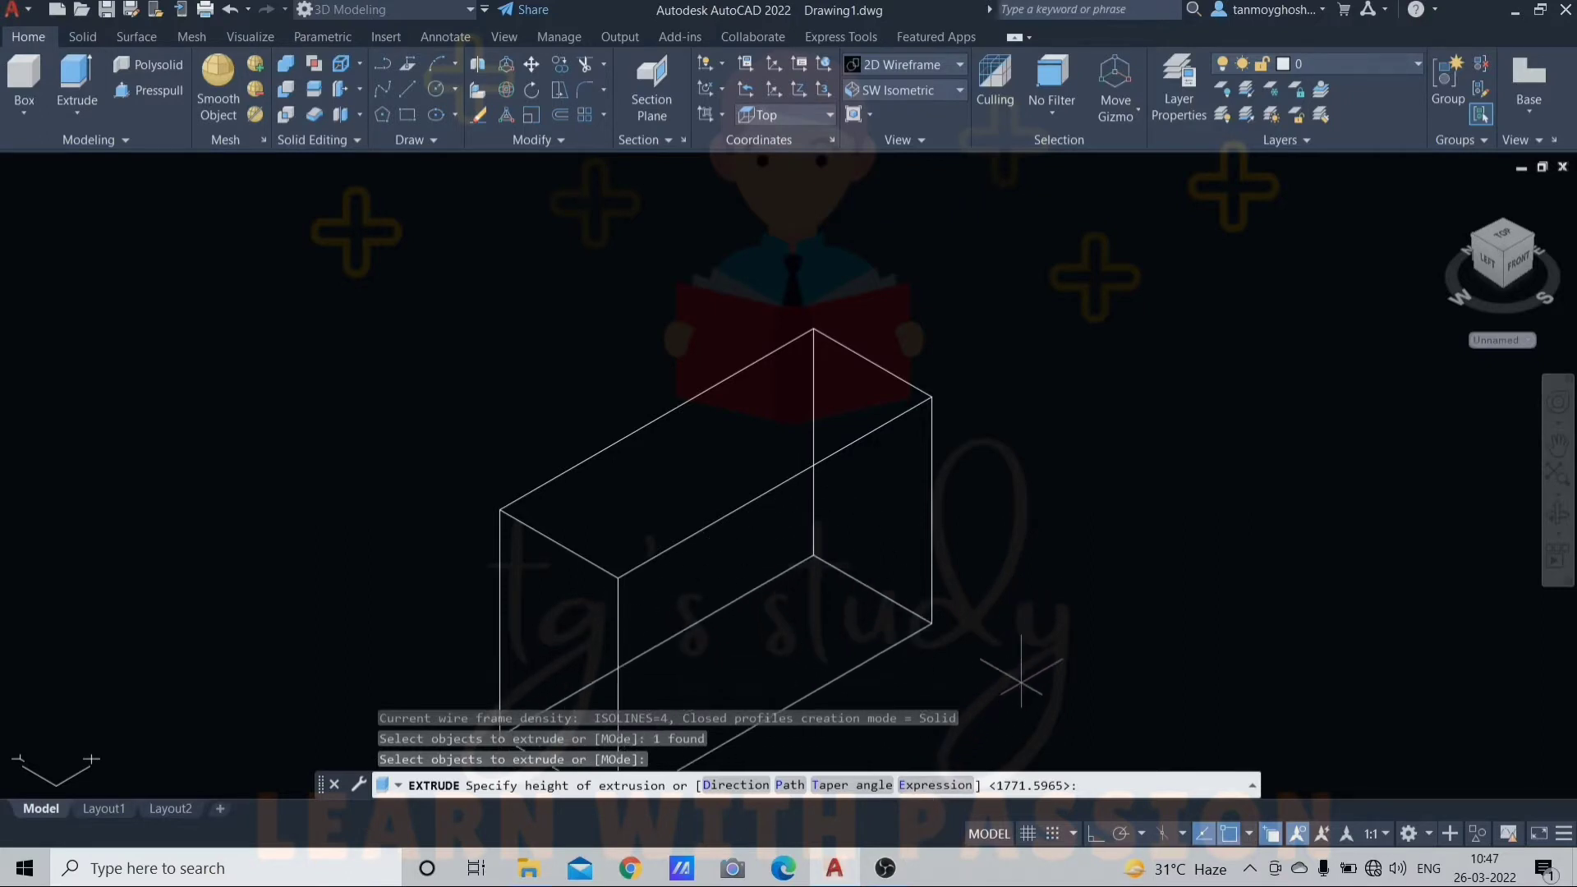
{"action": "type", "text": "e"}
{"action": "key", "text": "Return"}
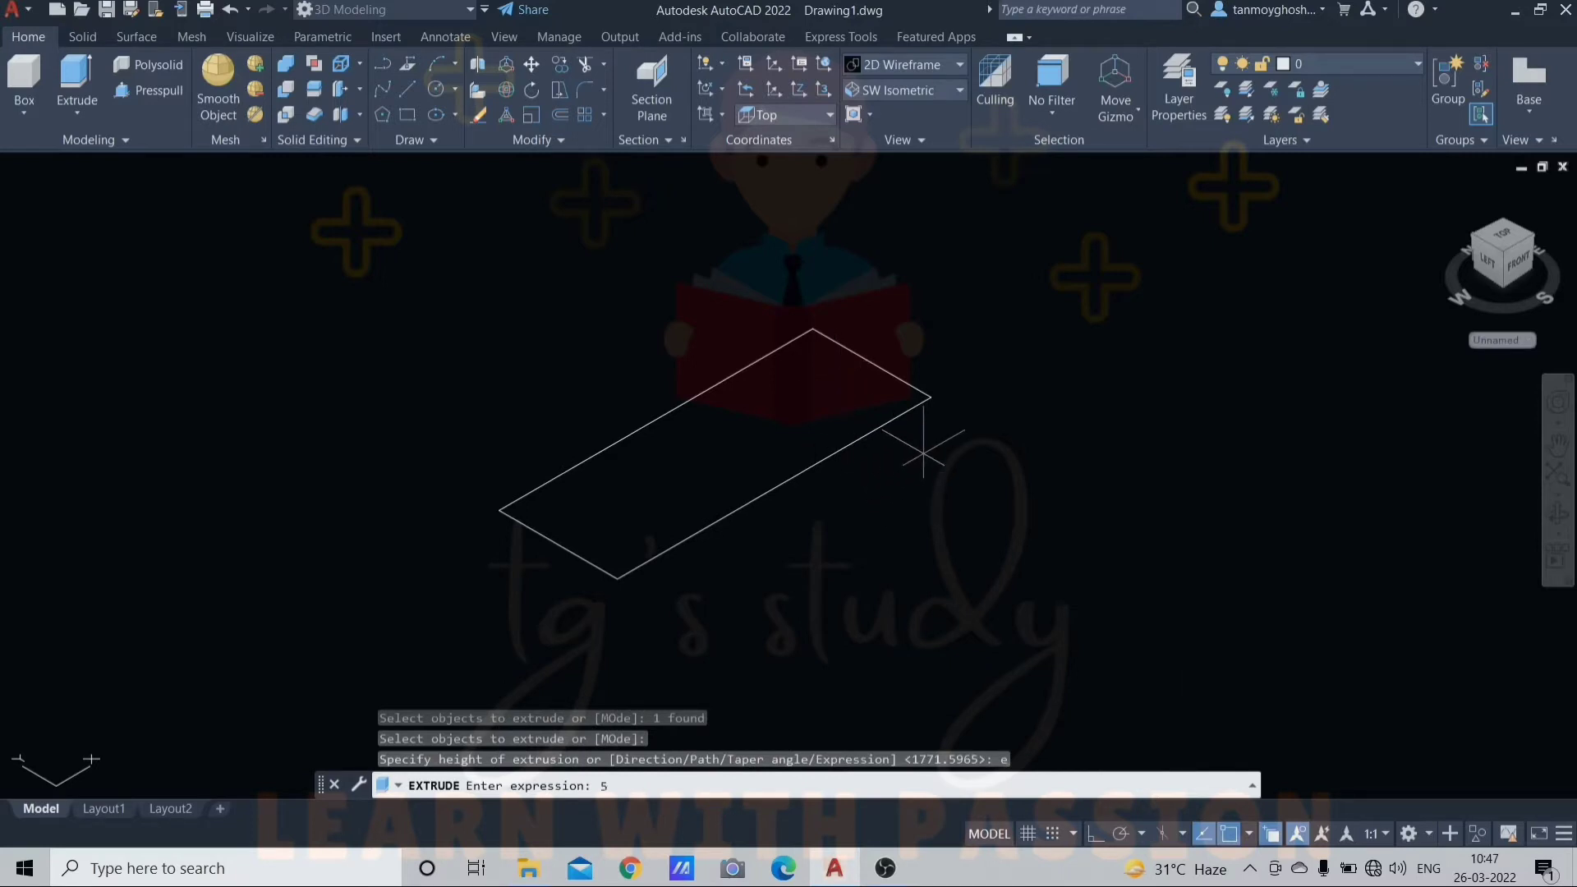
{"action": "key", "text": "Return"}
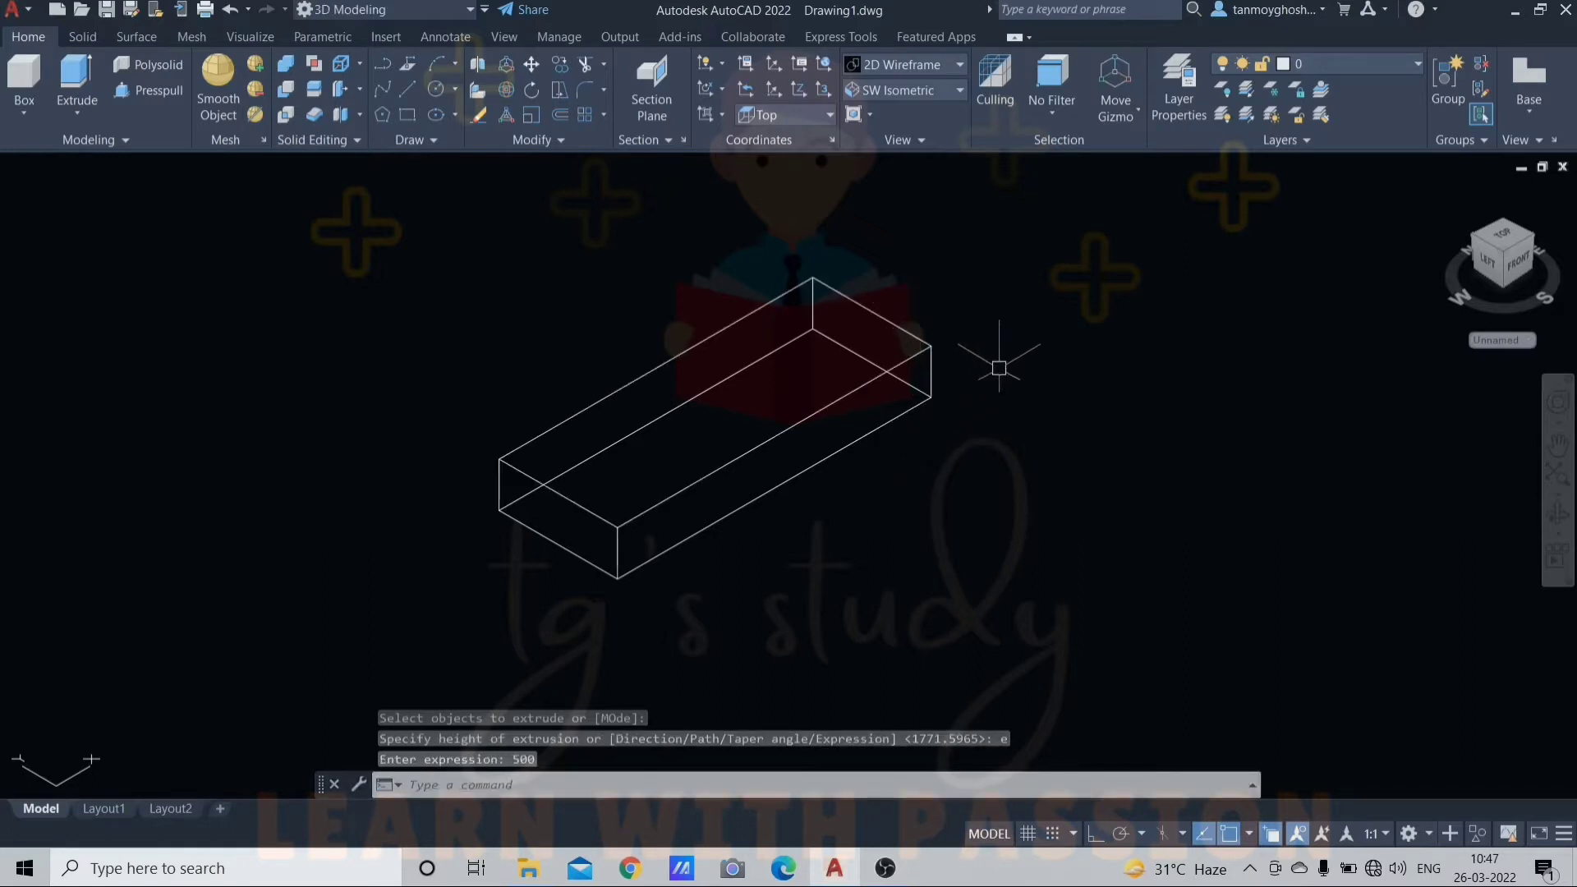
{"action": "middle_click_drag", "start_coordinate": [997, 368], "coordinate": [971, 417]}
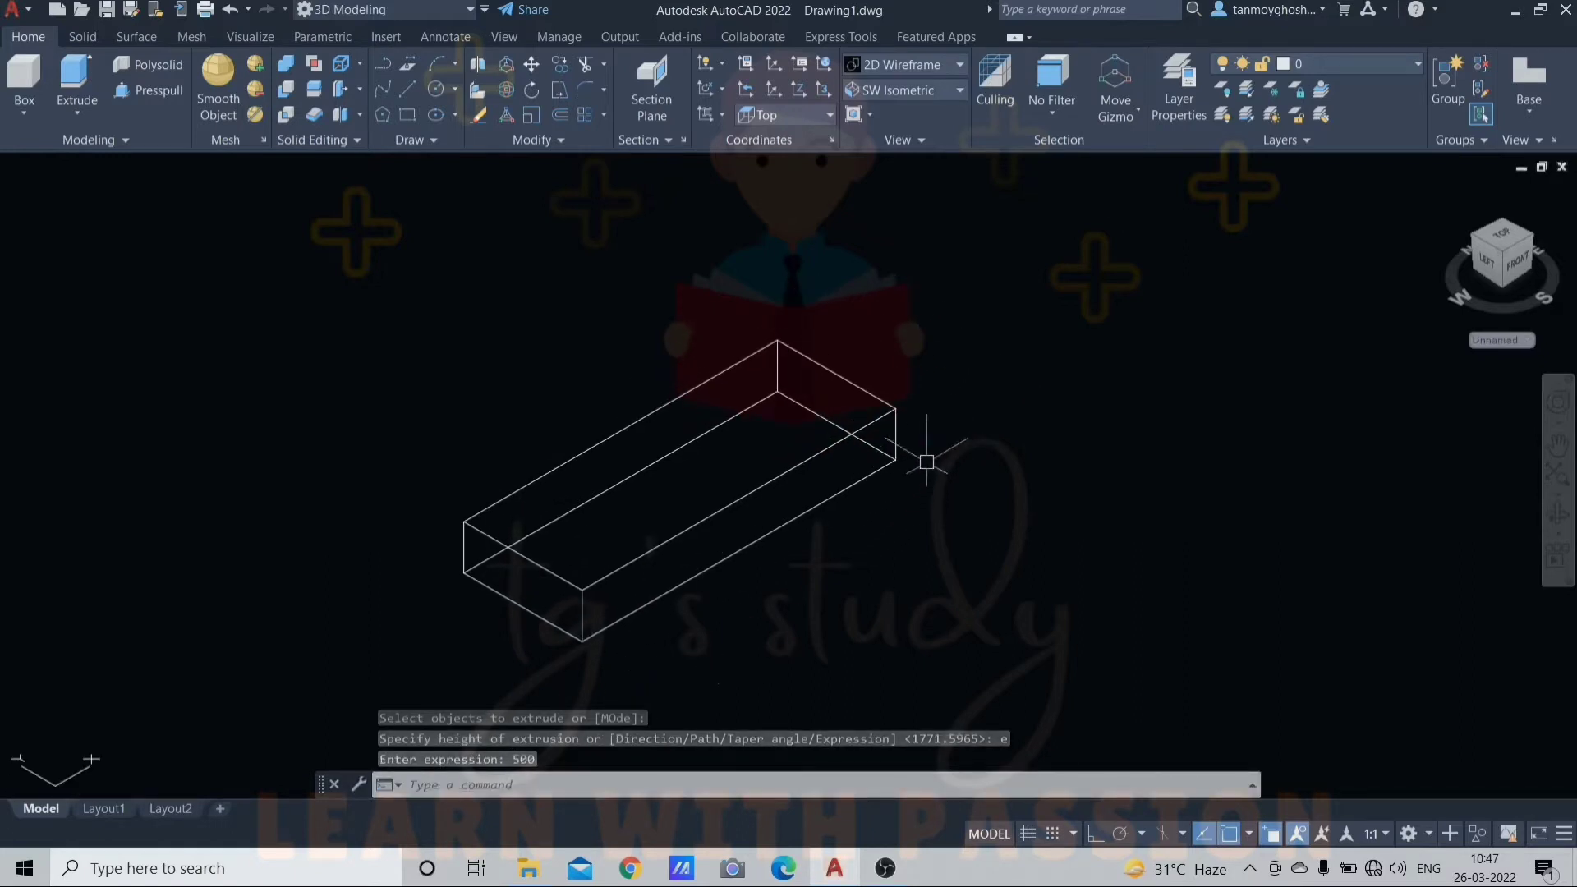
{"action": "key", "text": "Escape"}
{"action": "key", "text": "Escape"}
{"action": "key", "text": "Escape"}
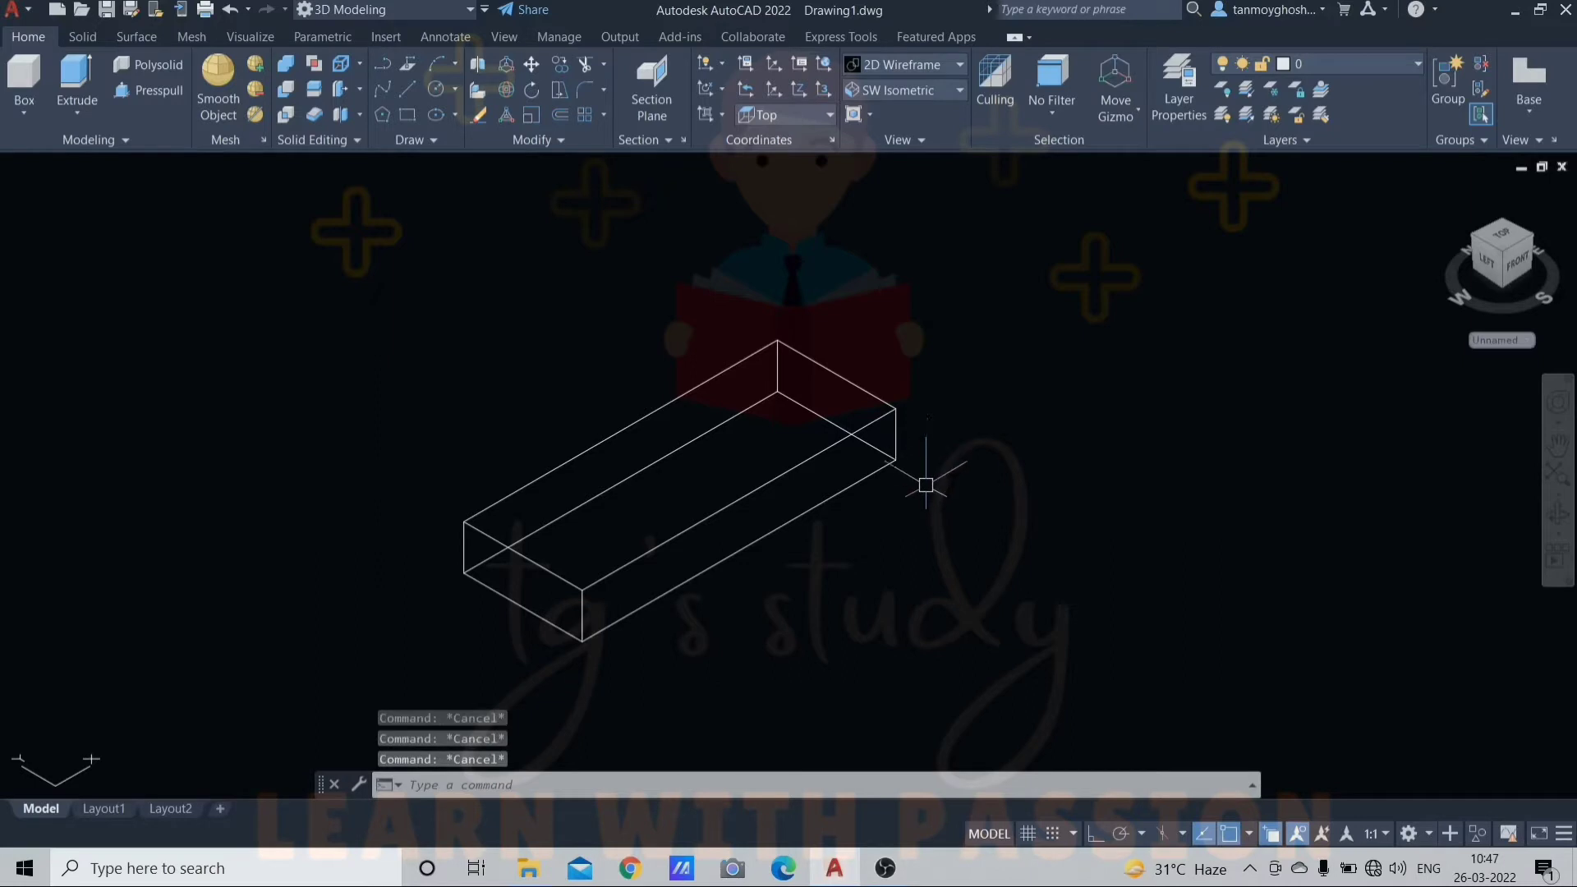
Step: Measure the box's height with the DIST command between the upper and lower corners of one vertical edge
{"action": "type", "text": "dist"}
{"action": "key", "text": "Return"}
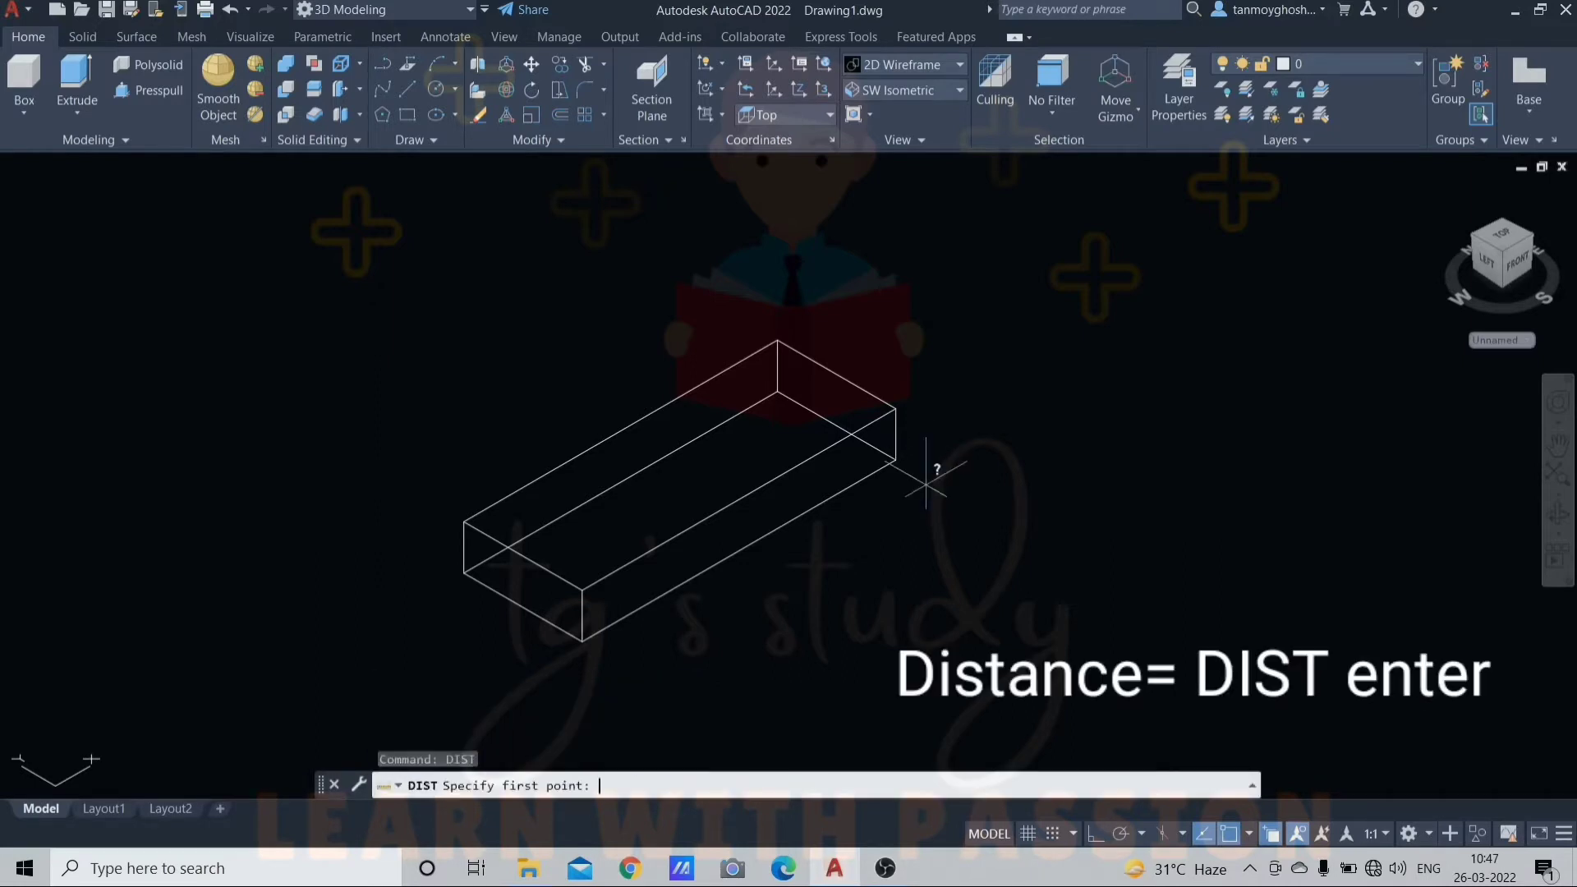
{"action": "left_click", "coordinate": [896, 408]}
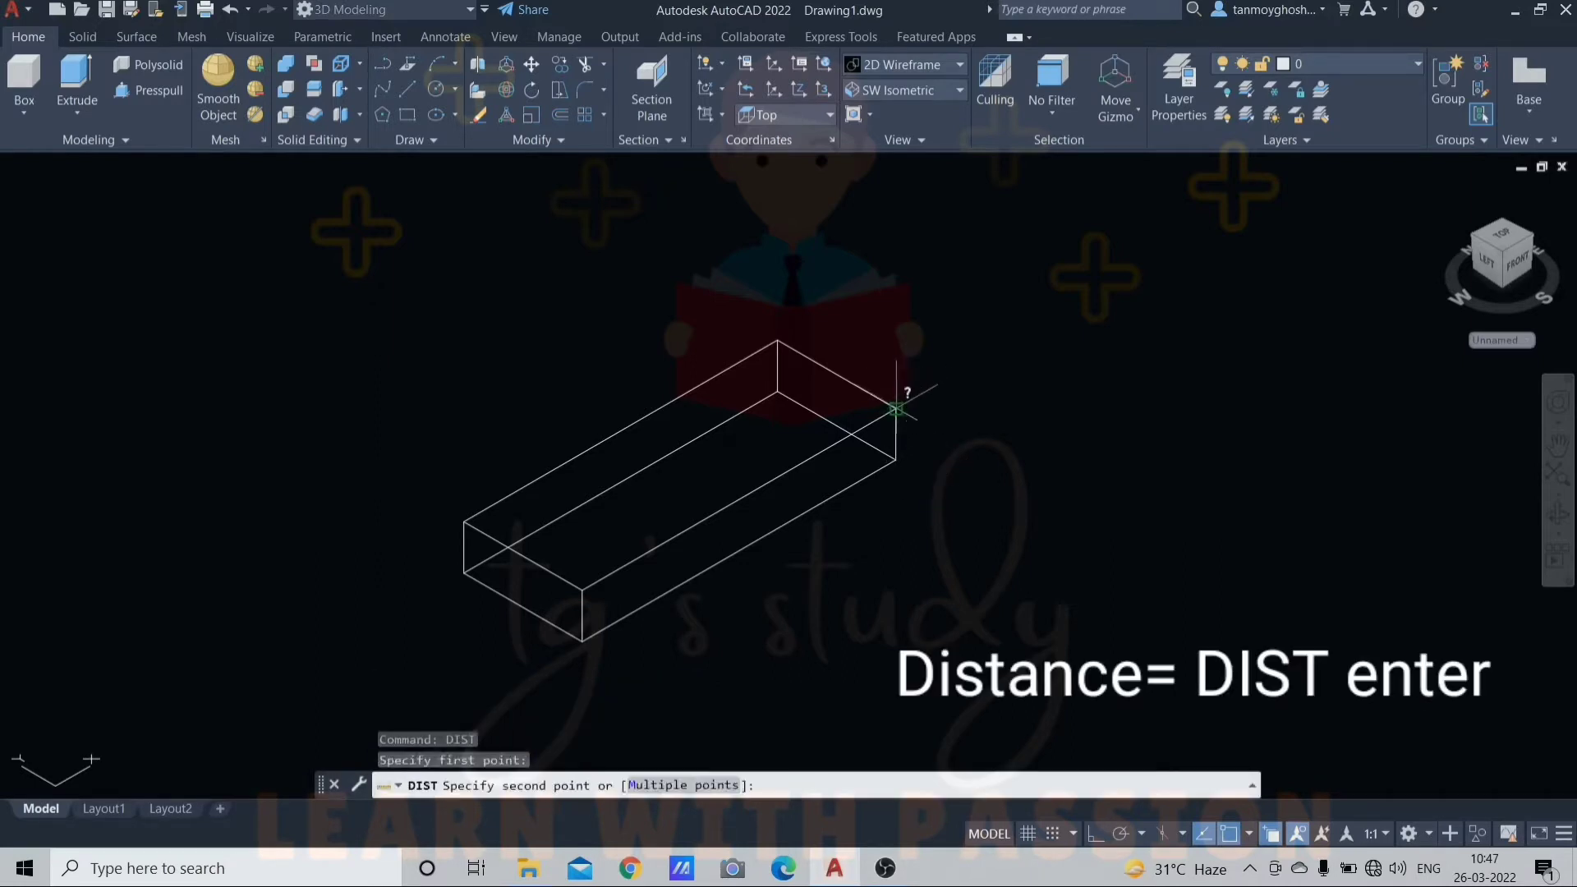
{"action": "left_click", "coordinate": [896, 460]}
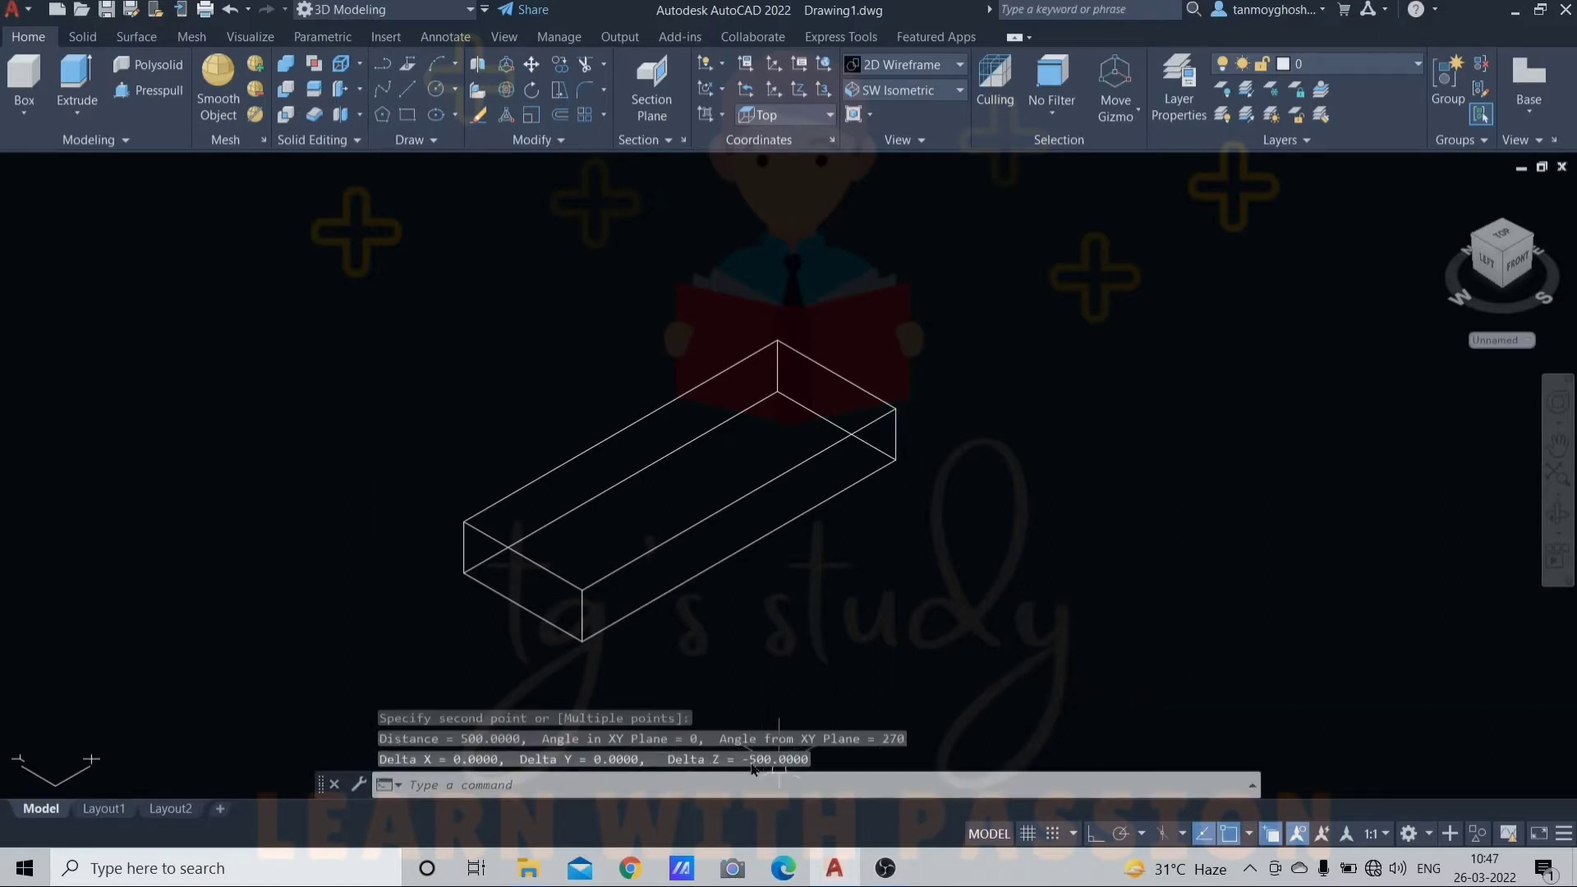
{"action": "key", "text": "Escape"}
{"action": "key", "text": "Escape"}
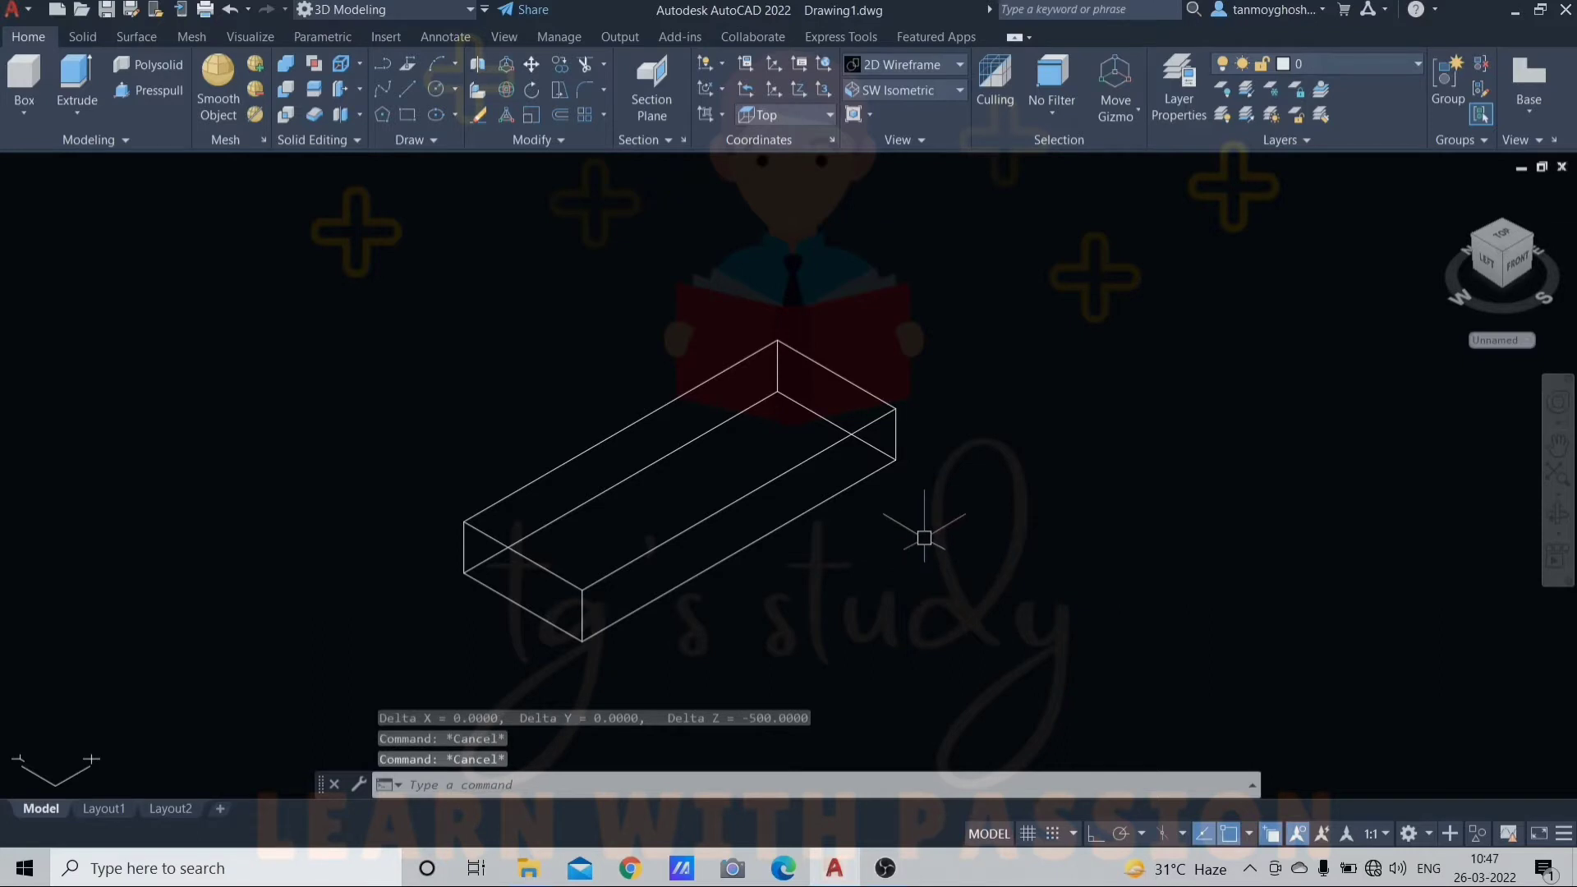
Step: Undo the distance measurement and the 500-high extrusion, back to the flat rectangle
{"action": "key", "text": "ctrl+z"}
{"action": "key", "text": "ctrl+z"}
{"action": "key", "text": "ctrl+z"}
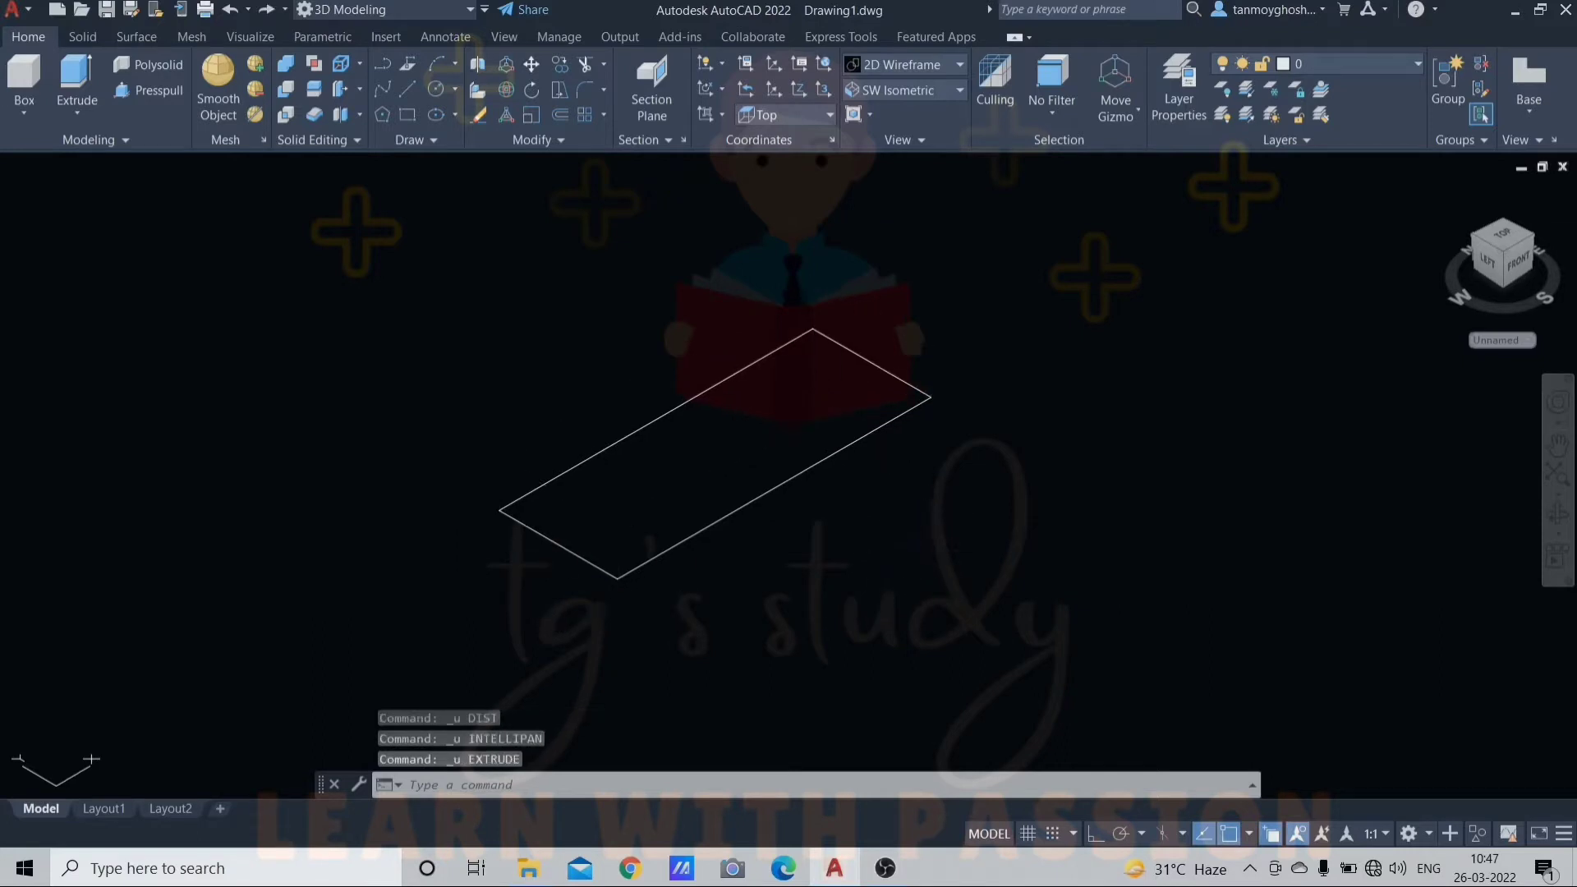
{"action": "key", "text": "Escape"}
{"action": "key", "text": "Escape"}
Step: Extrude the rectangle using the Taper angle option with an angle of 15 and a height of 600
{"action": "type", "text": "ext"}
{"action": "key", "text": "Return"}
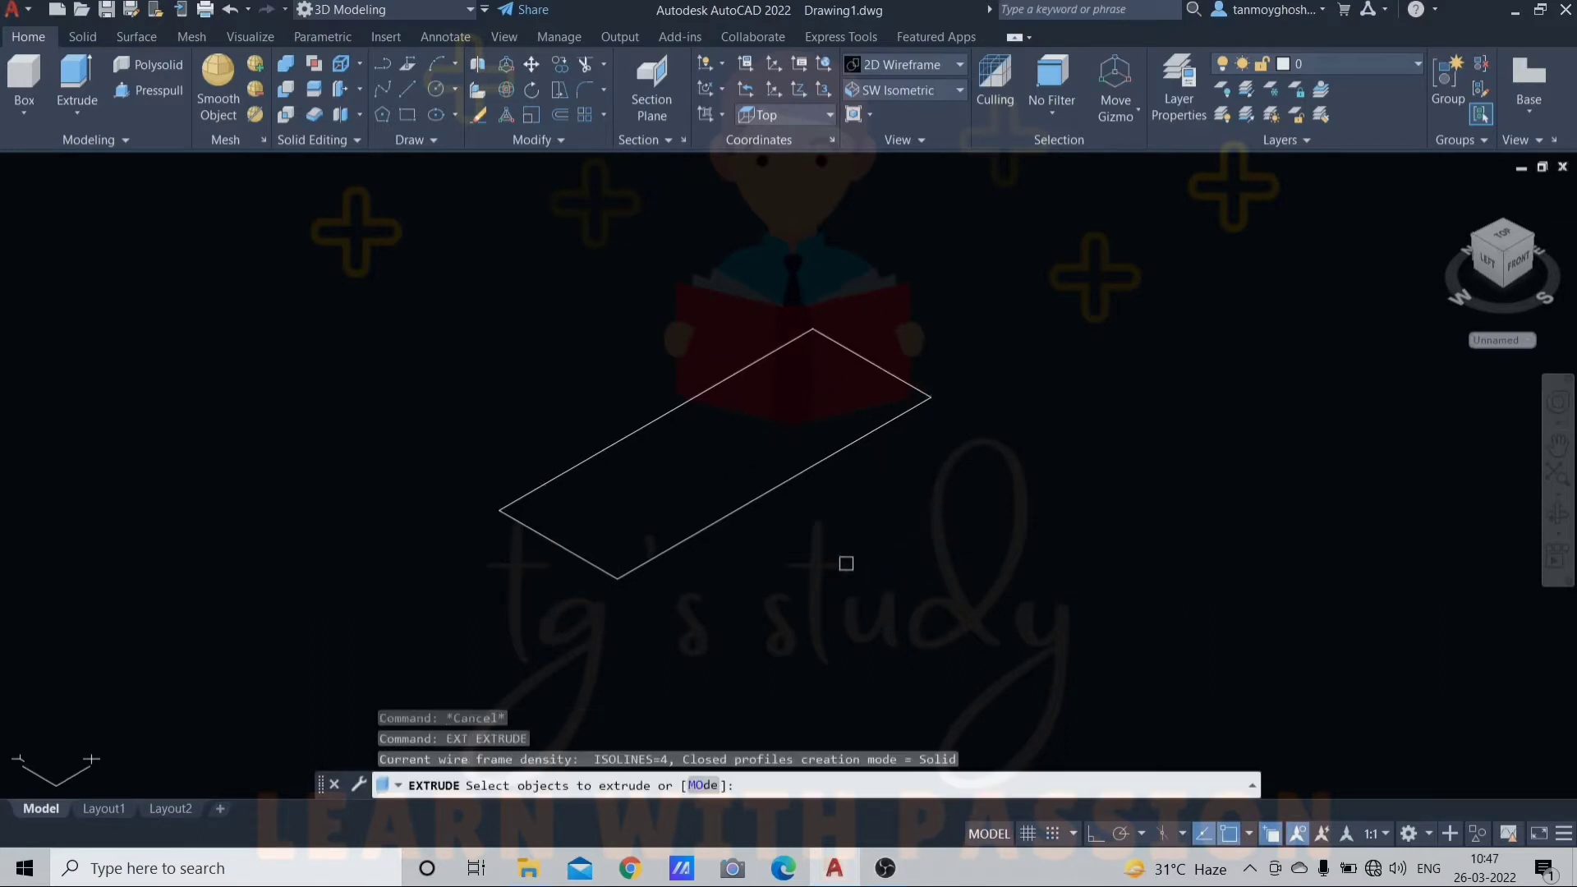
{"action": "left_click", "coordinate": [754, 503]}
{"action": "key", "text": "Return"}
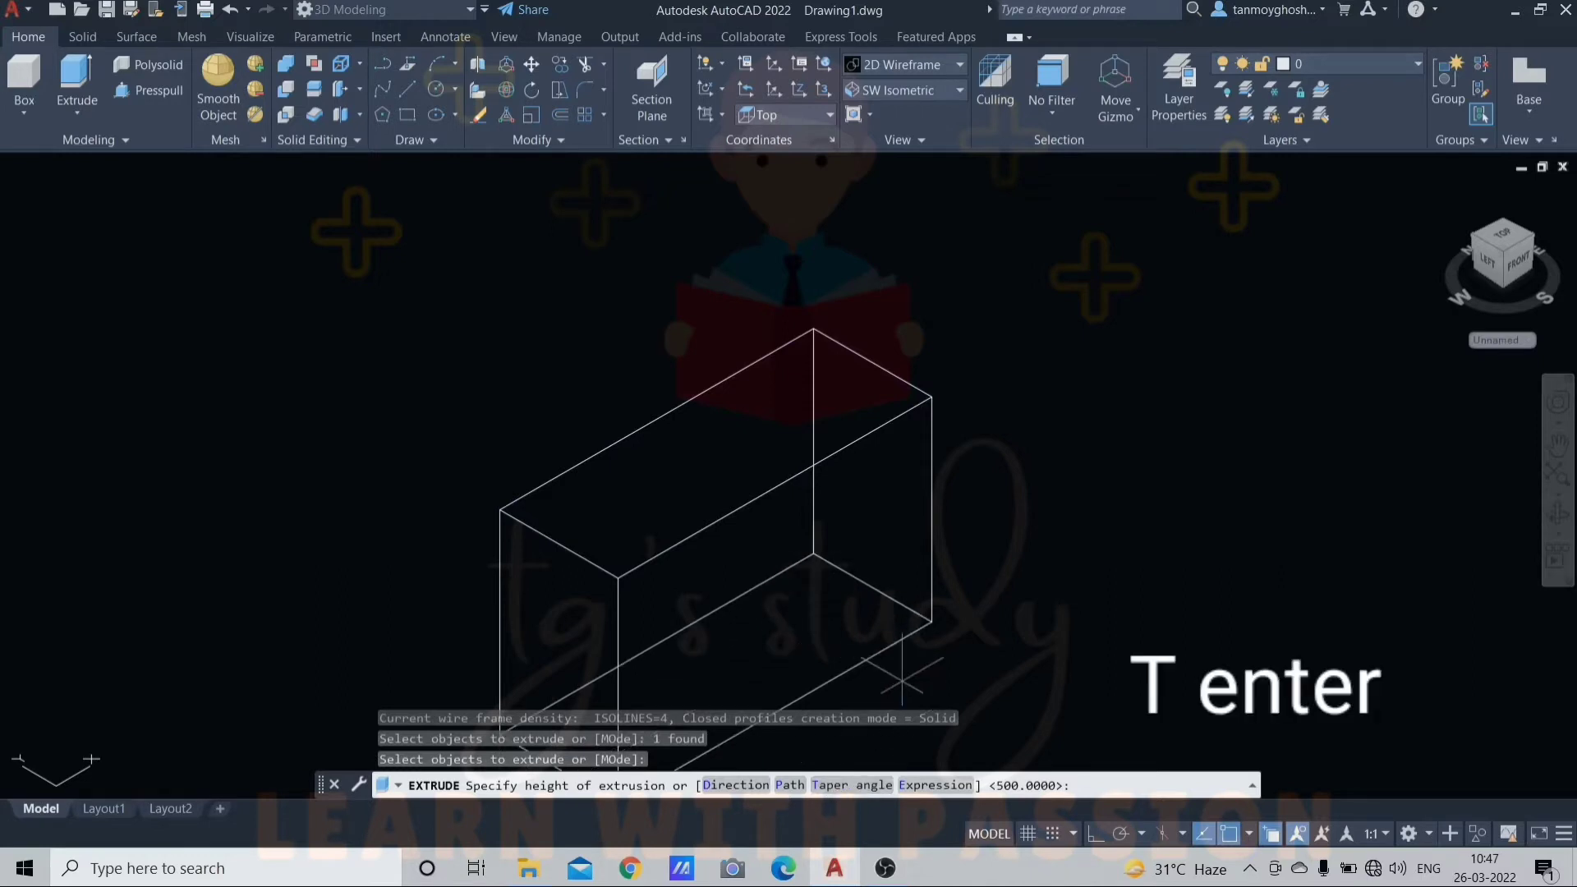
{"action": "key", "text": "Return"}
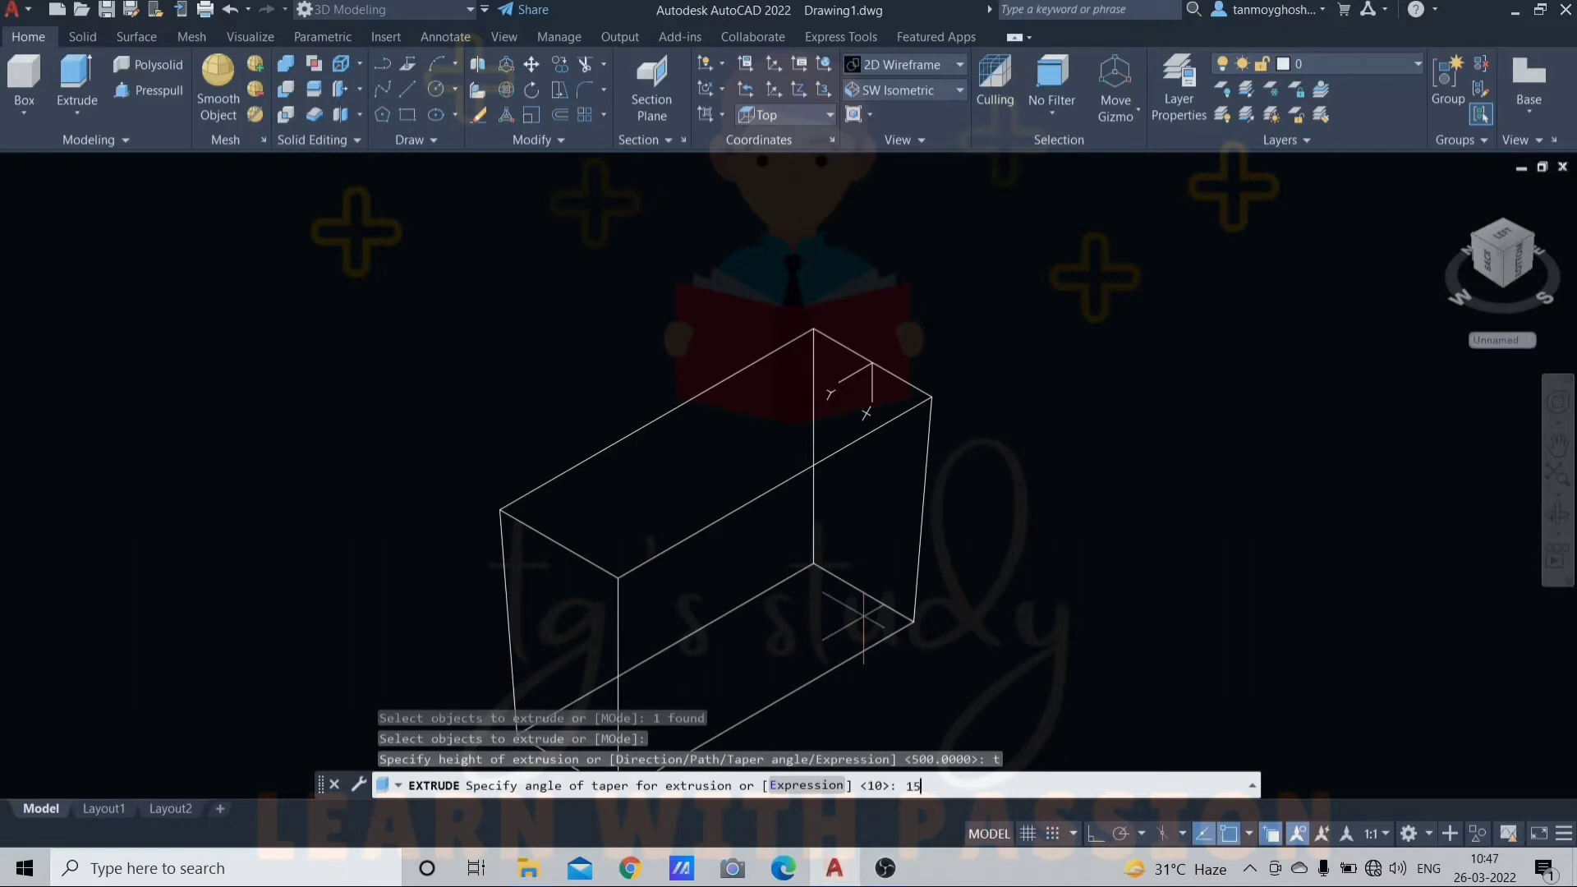
{"action": "type", "text": "15"}
{"action": "key", "text": "Return"}
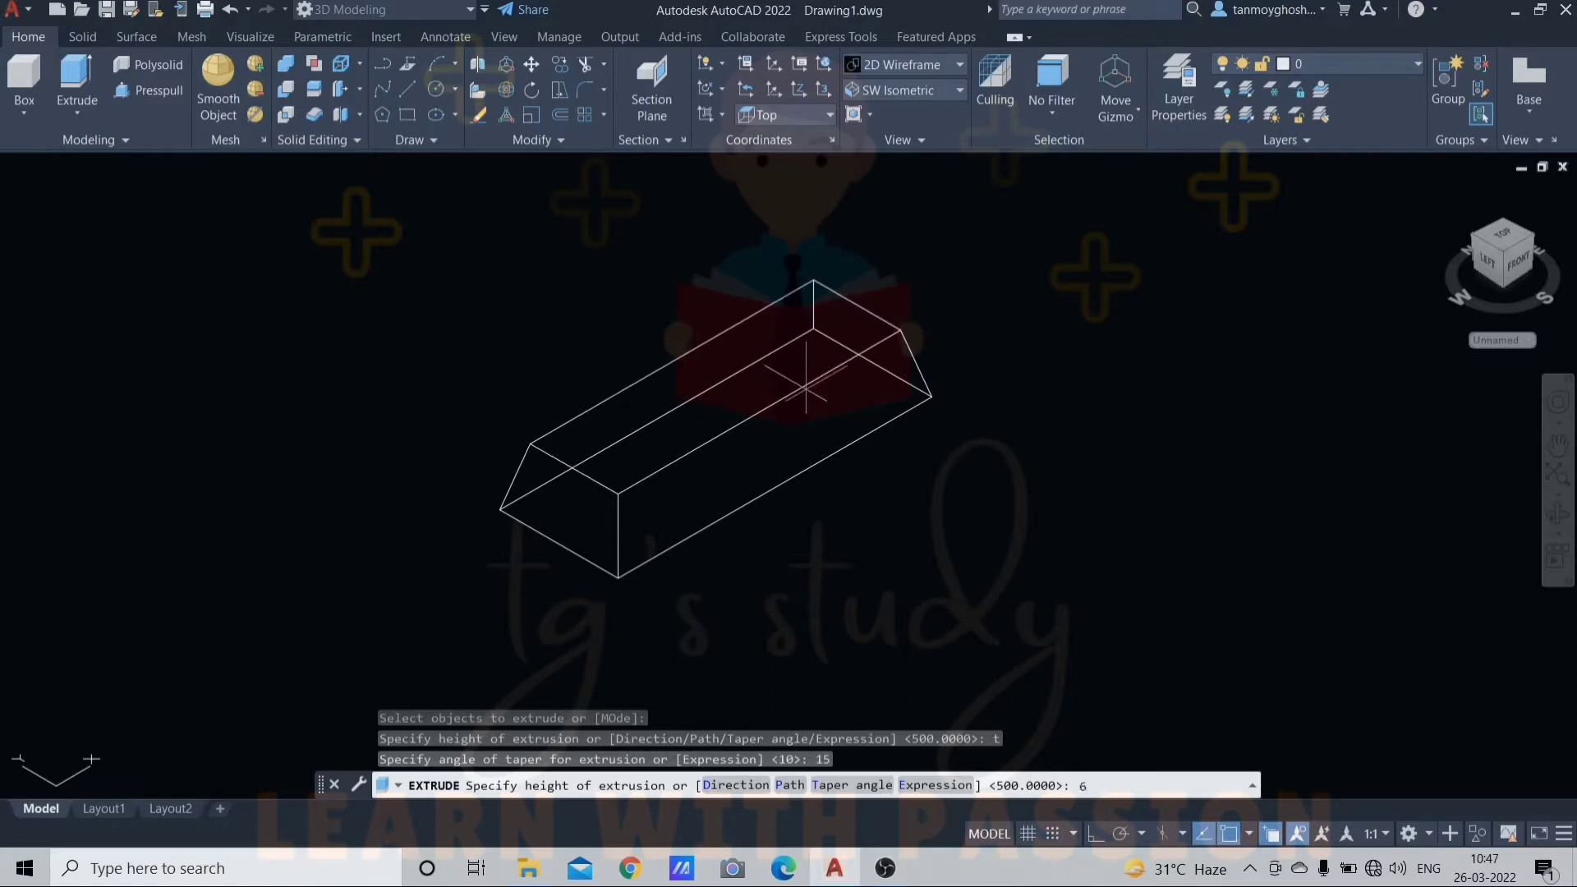
{"action": "type", "text": "600"}
{"action": "key", "text": "Return"}
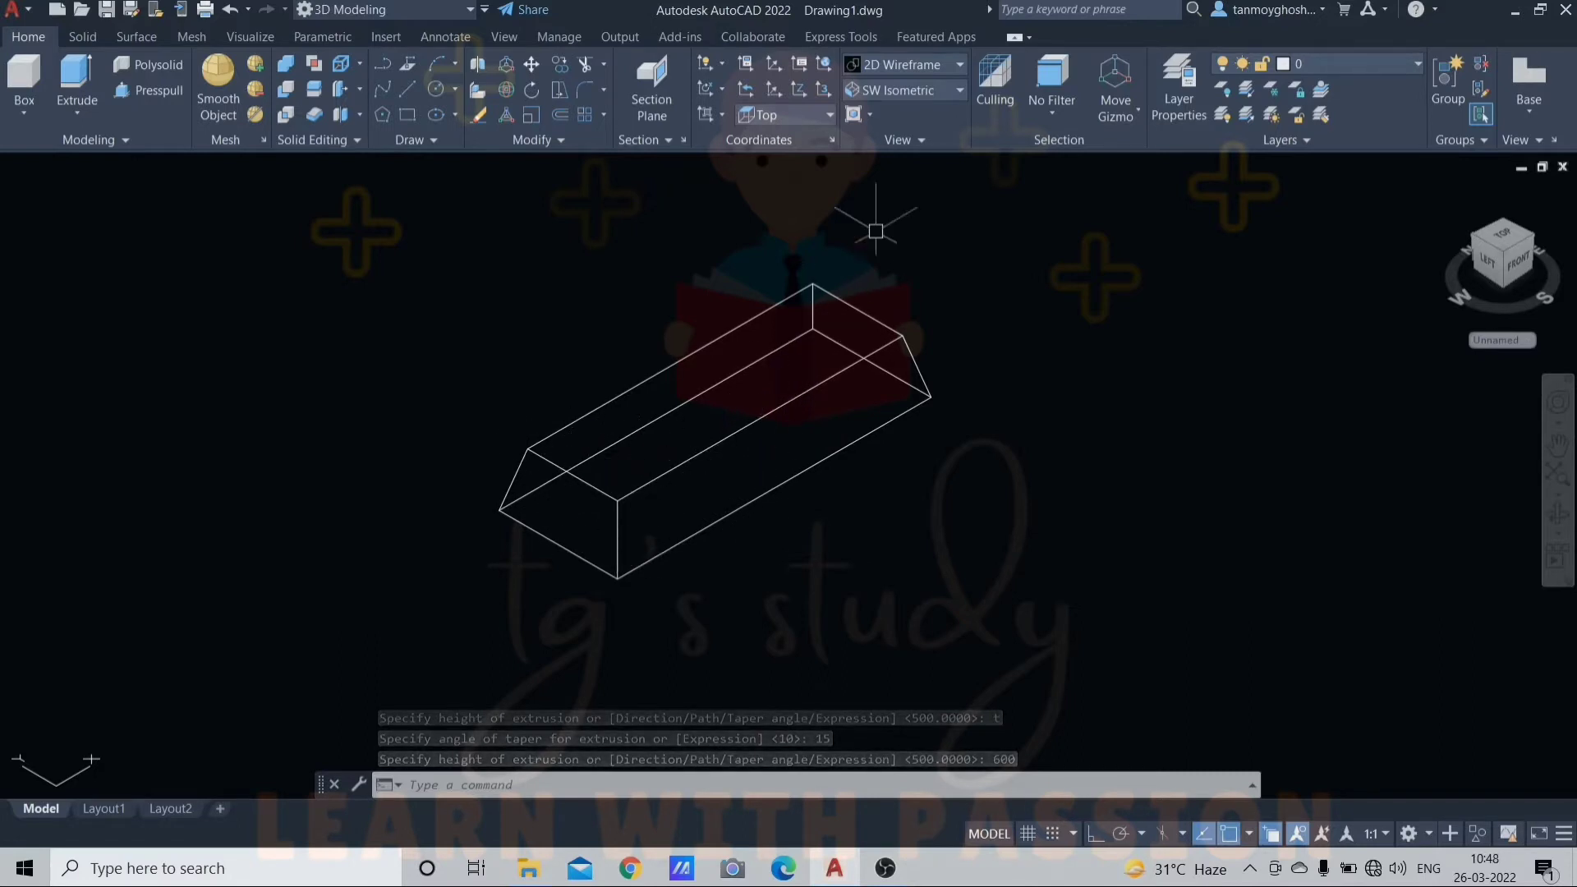
Step: Display the tapered solid in the Conceptual visual style from the Front view
{"action": "left_click", "coordinate": [933, 69]}
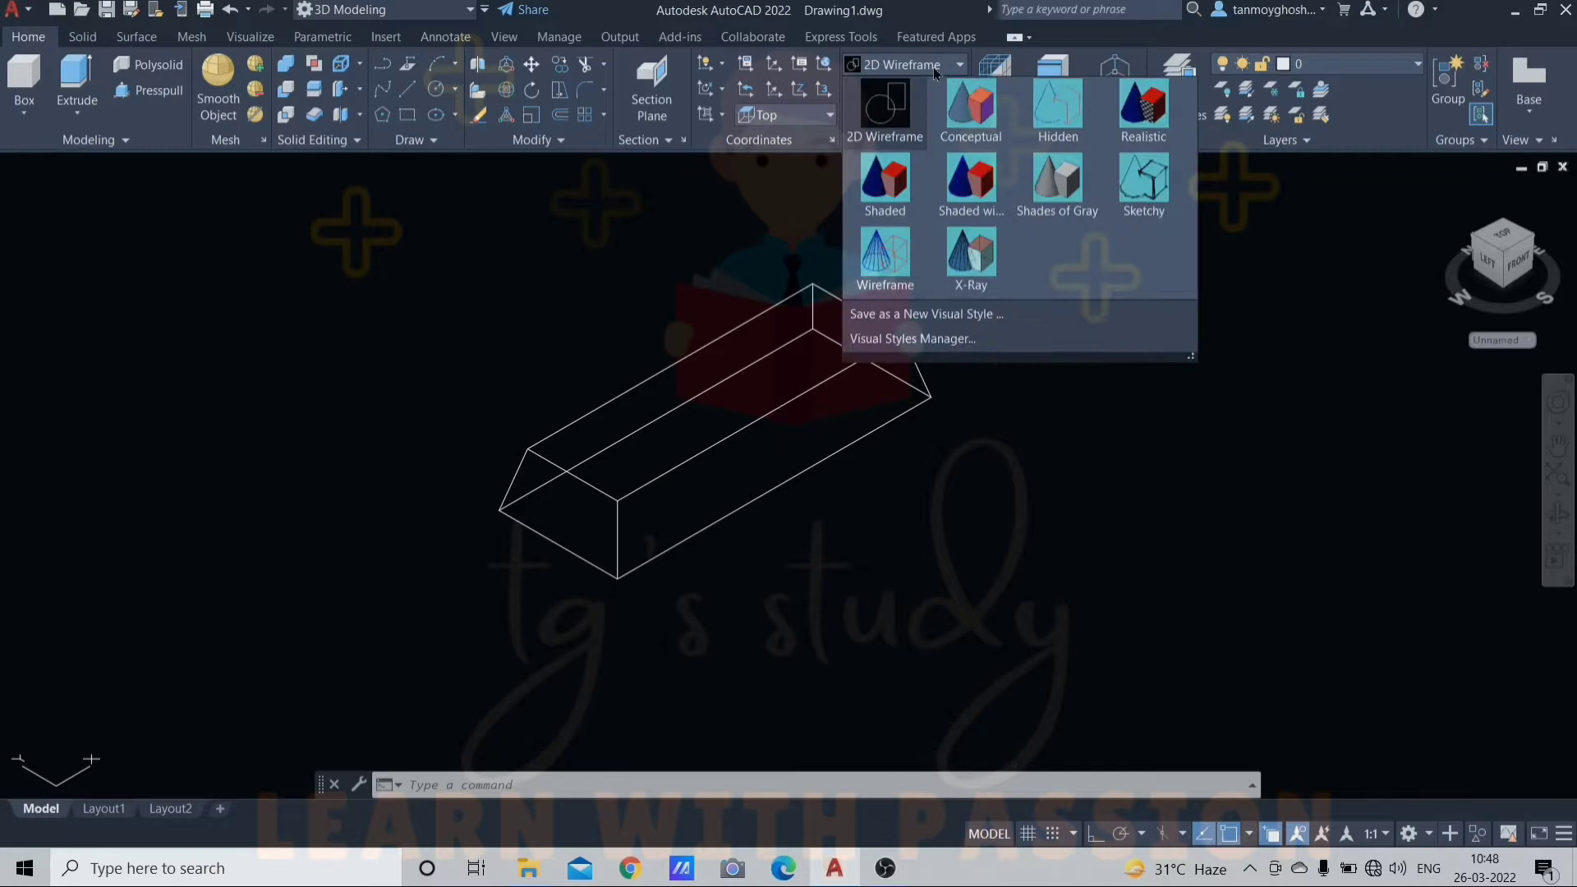
{"action": "left_click", "coordinate": [969, 103]}
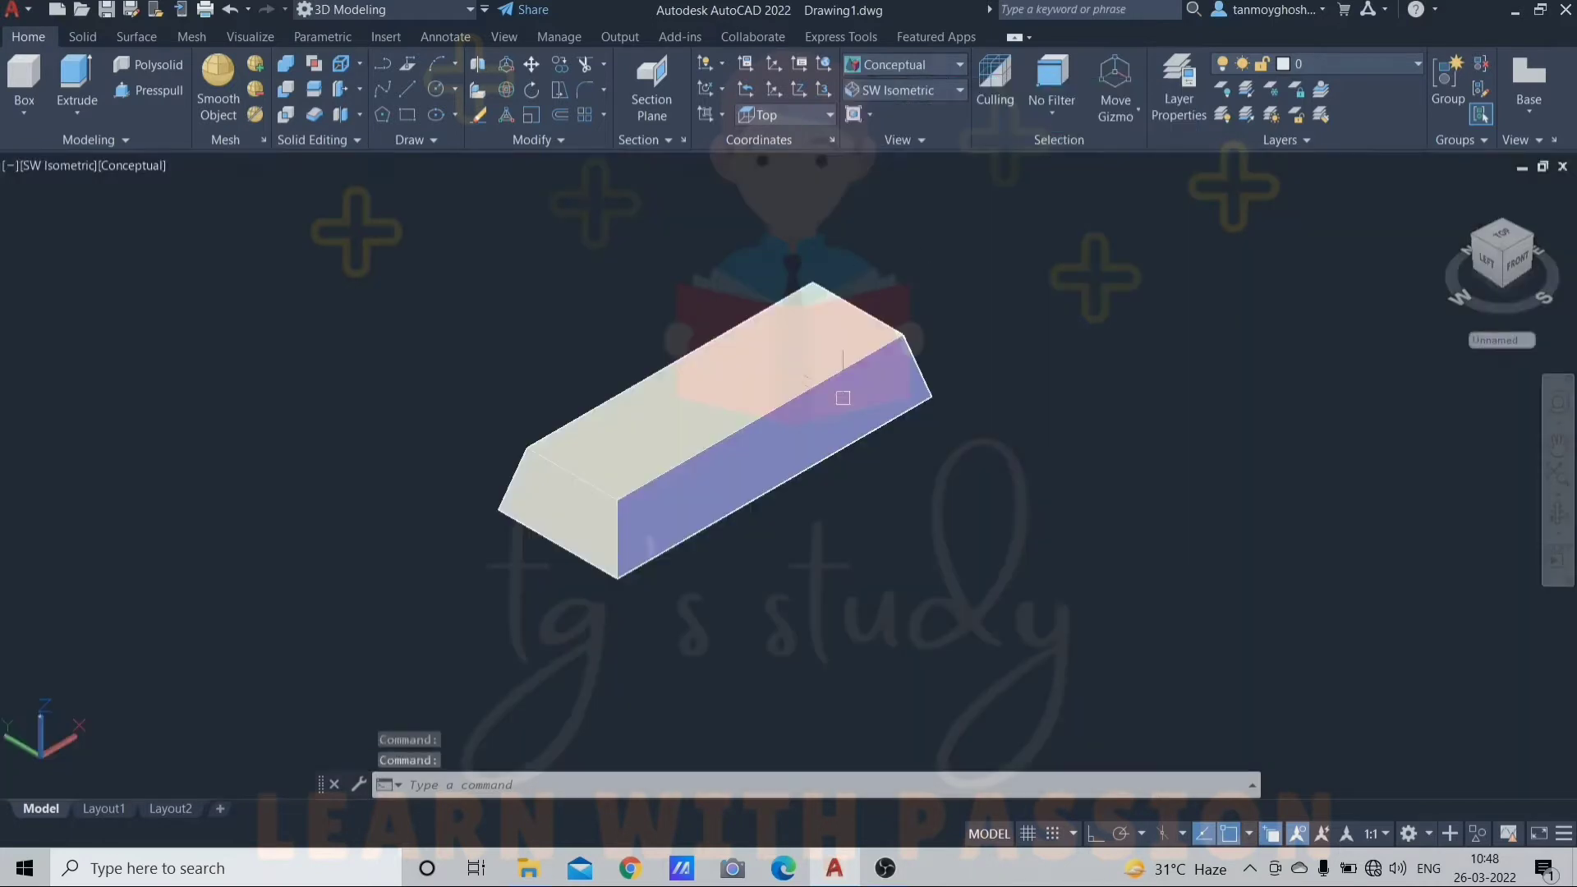
{"action": "left_click", "coordinate": [921, 92]}
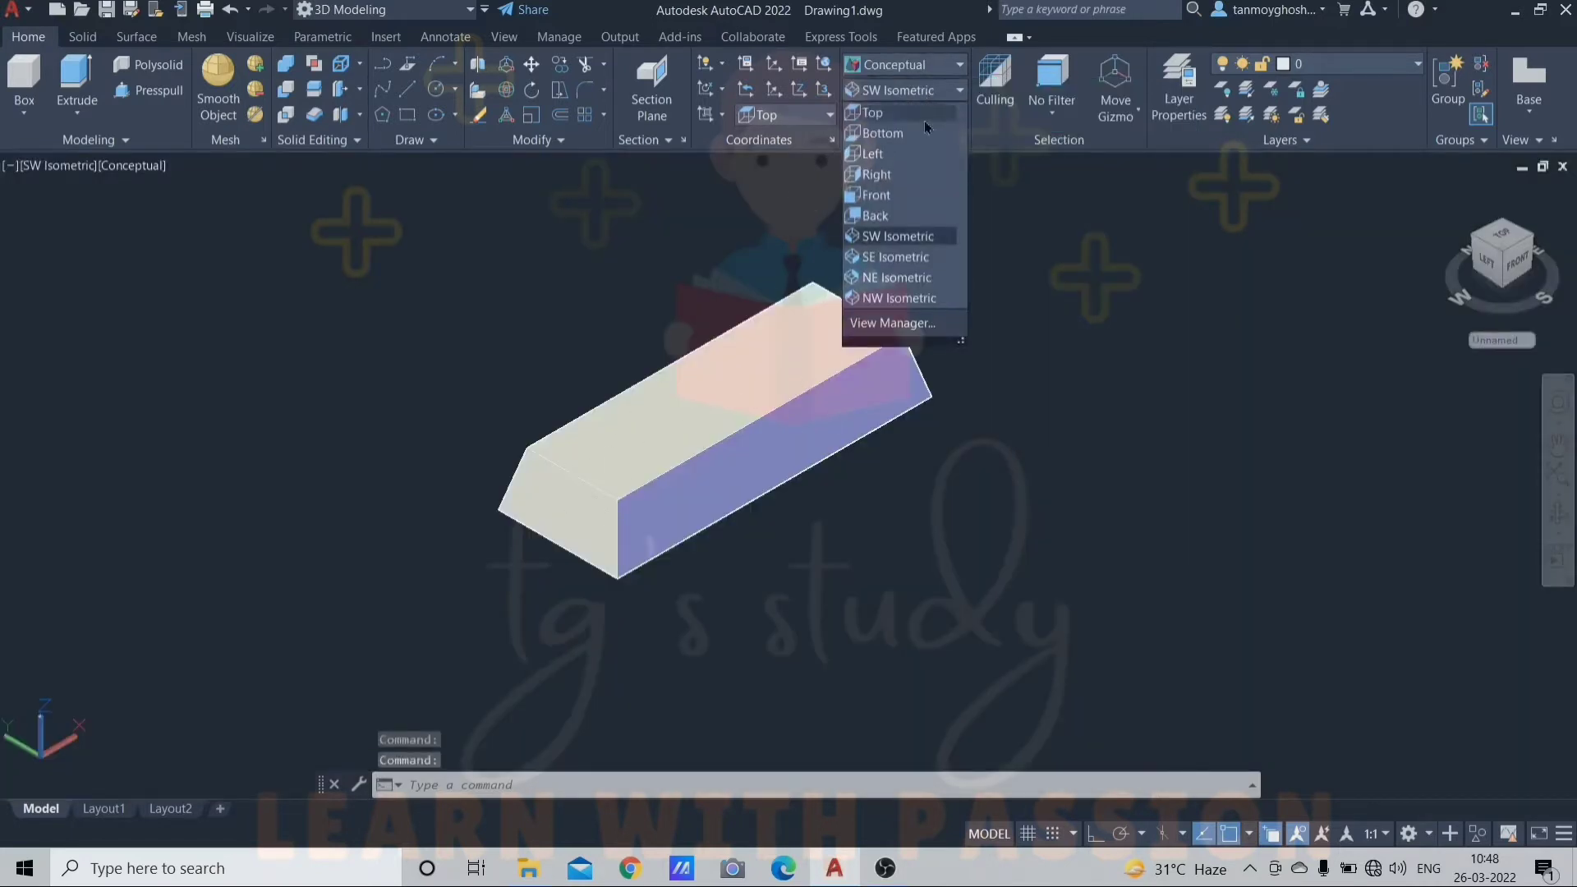
{"action": "left_click", "coordinate": [894, 195]}
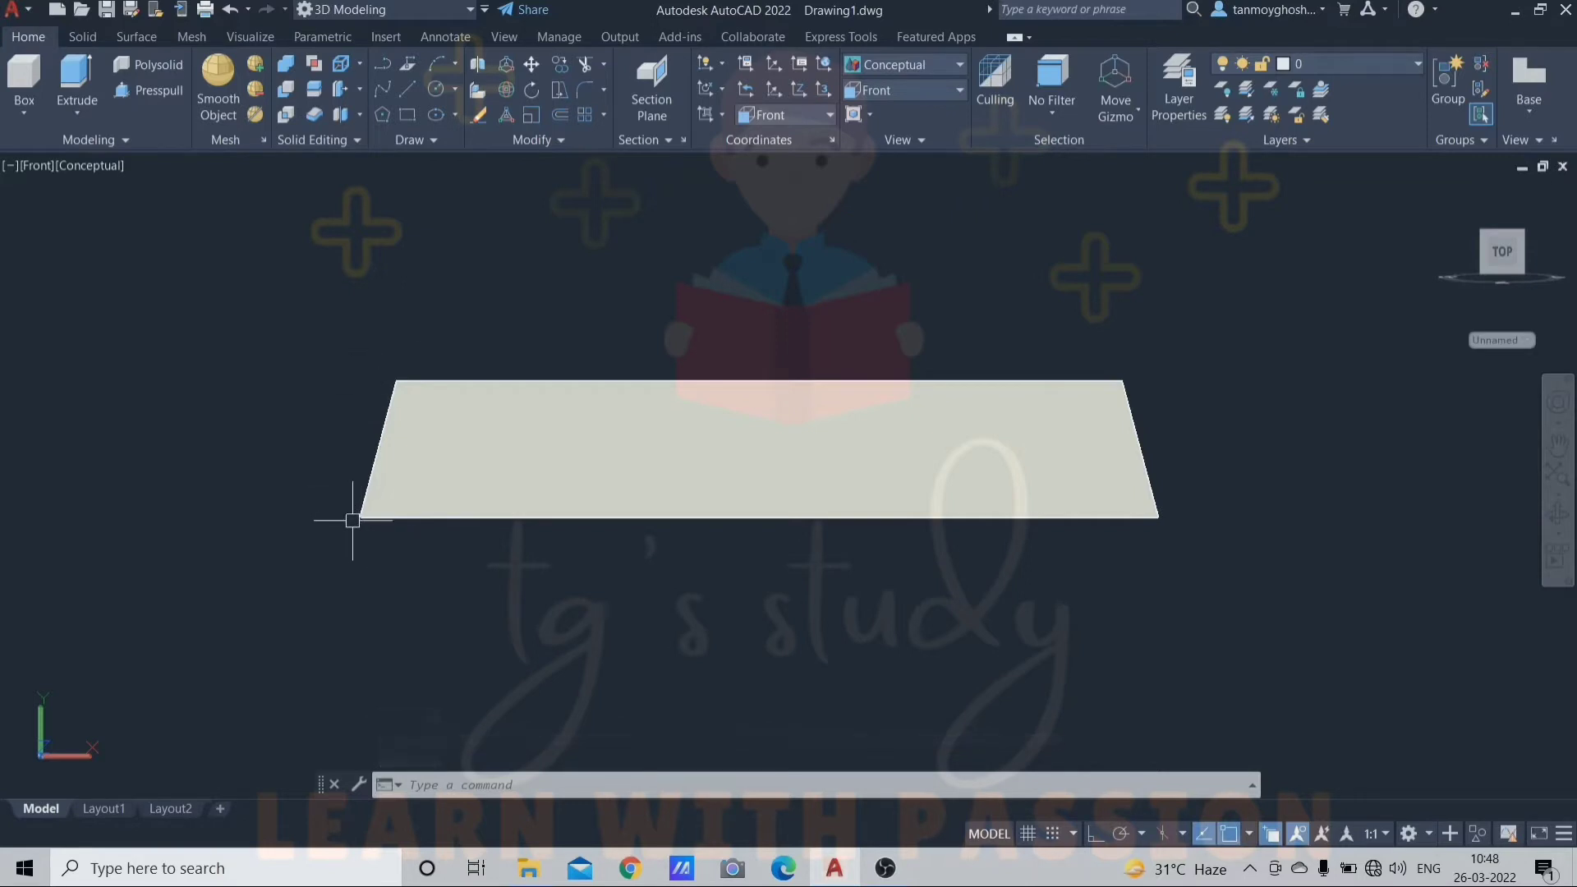
Step: Draw a vertical line with Ortho on, upward from the solid's lower-left corner past its top edge
{"action": "key", "text": "Return"}
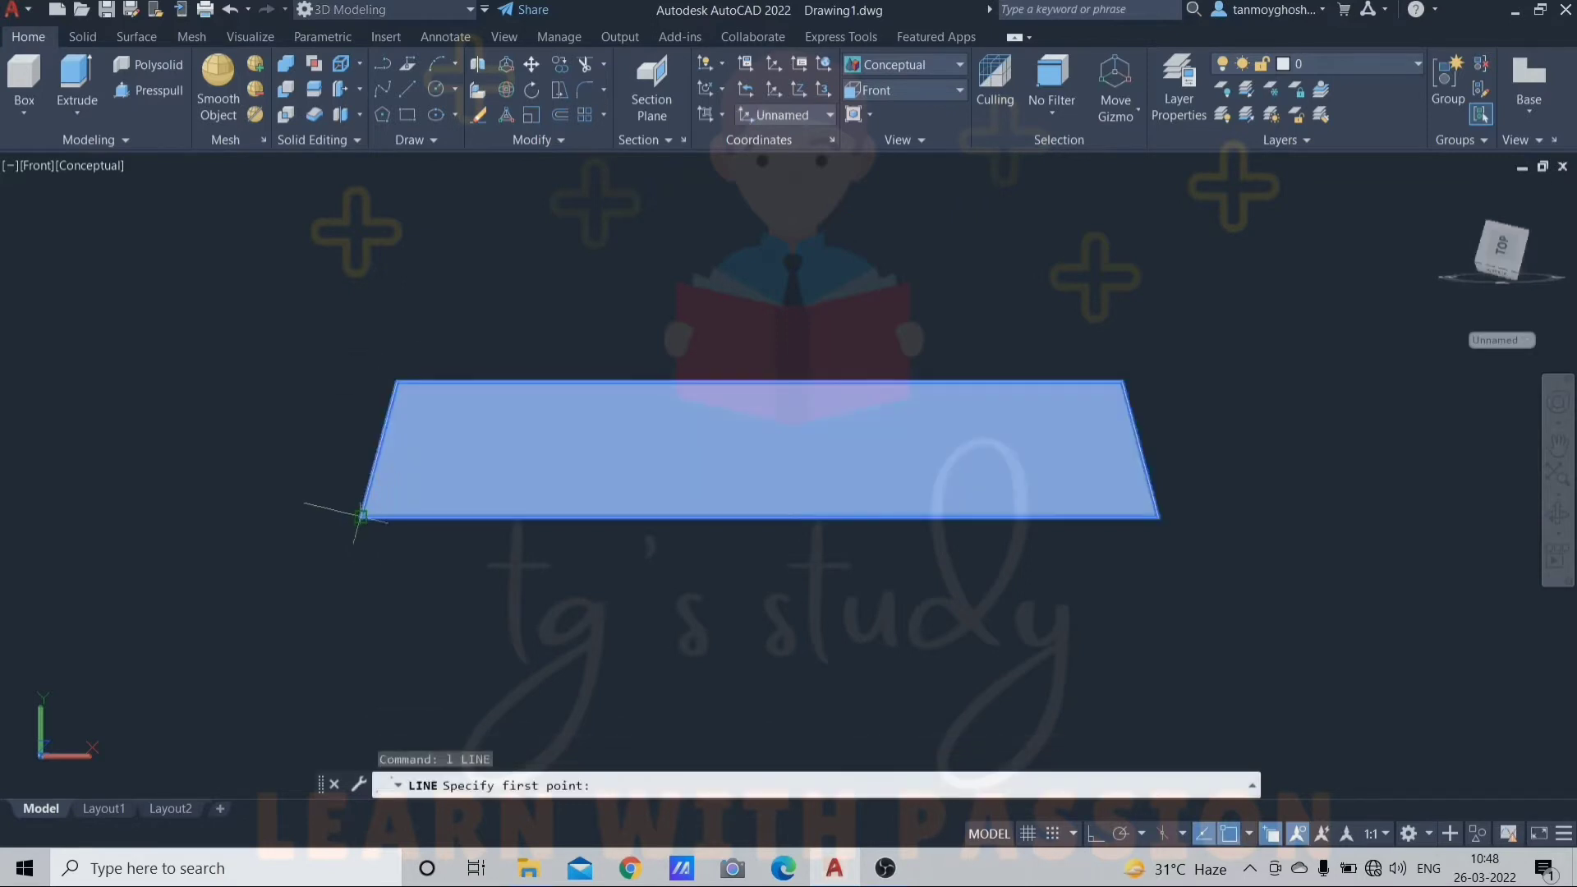
{"action": "left_click", "coordinate": [360, 517]}
{"action": "key", "text": "F8"}
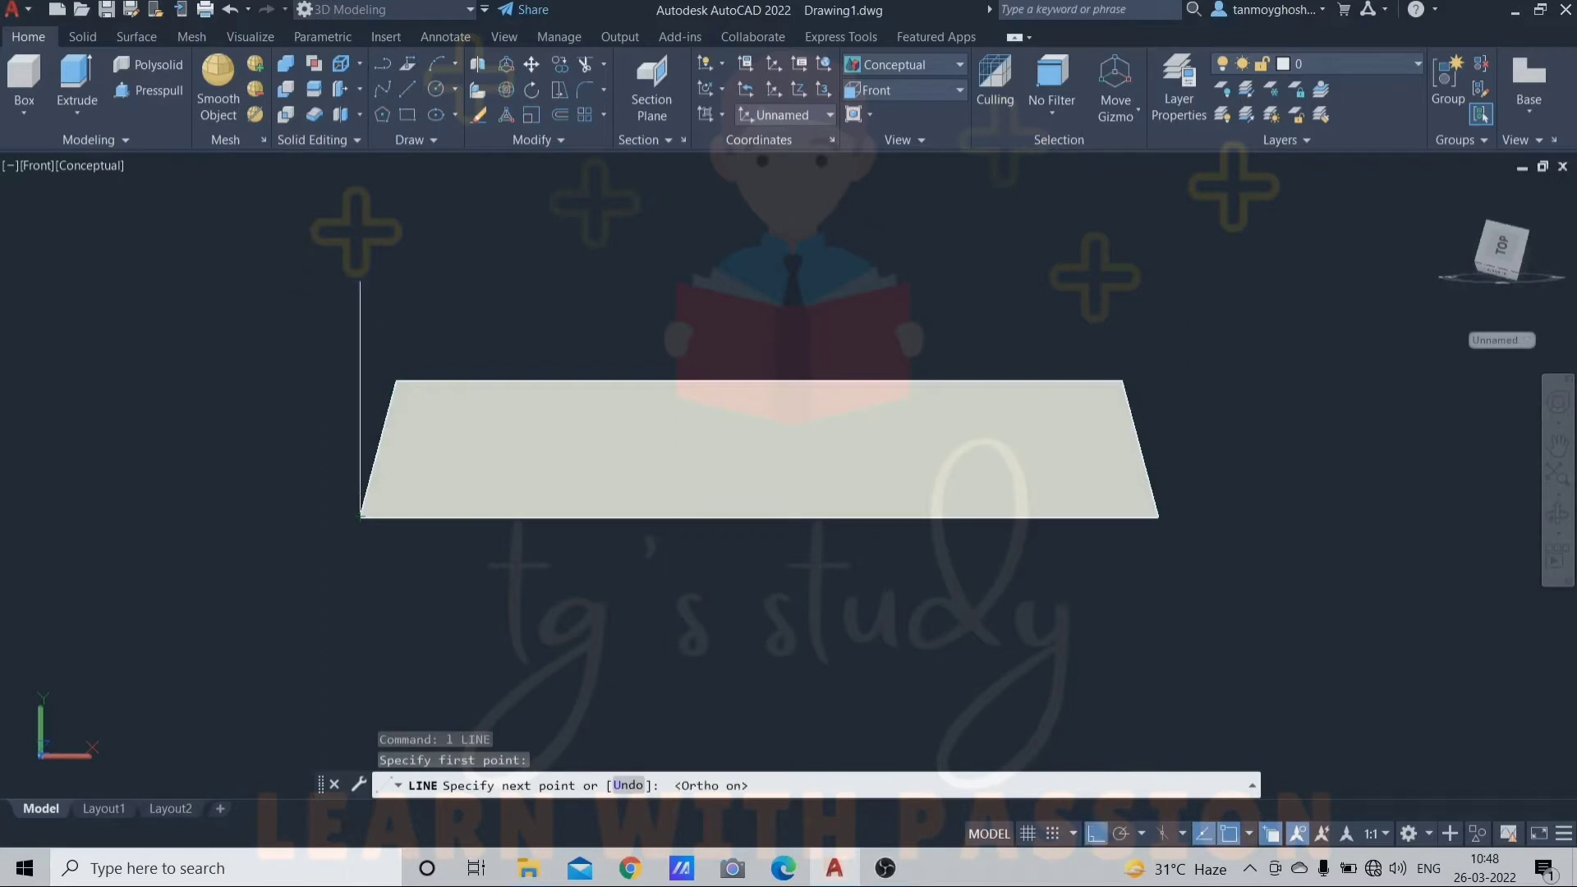
{"action": "key", "text": "Escape"}
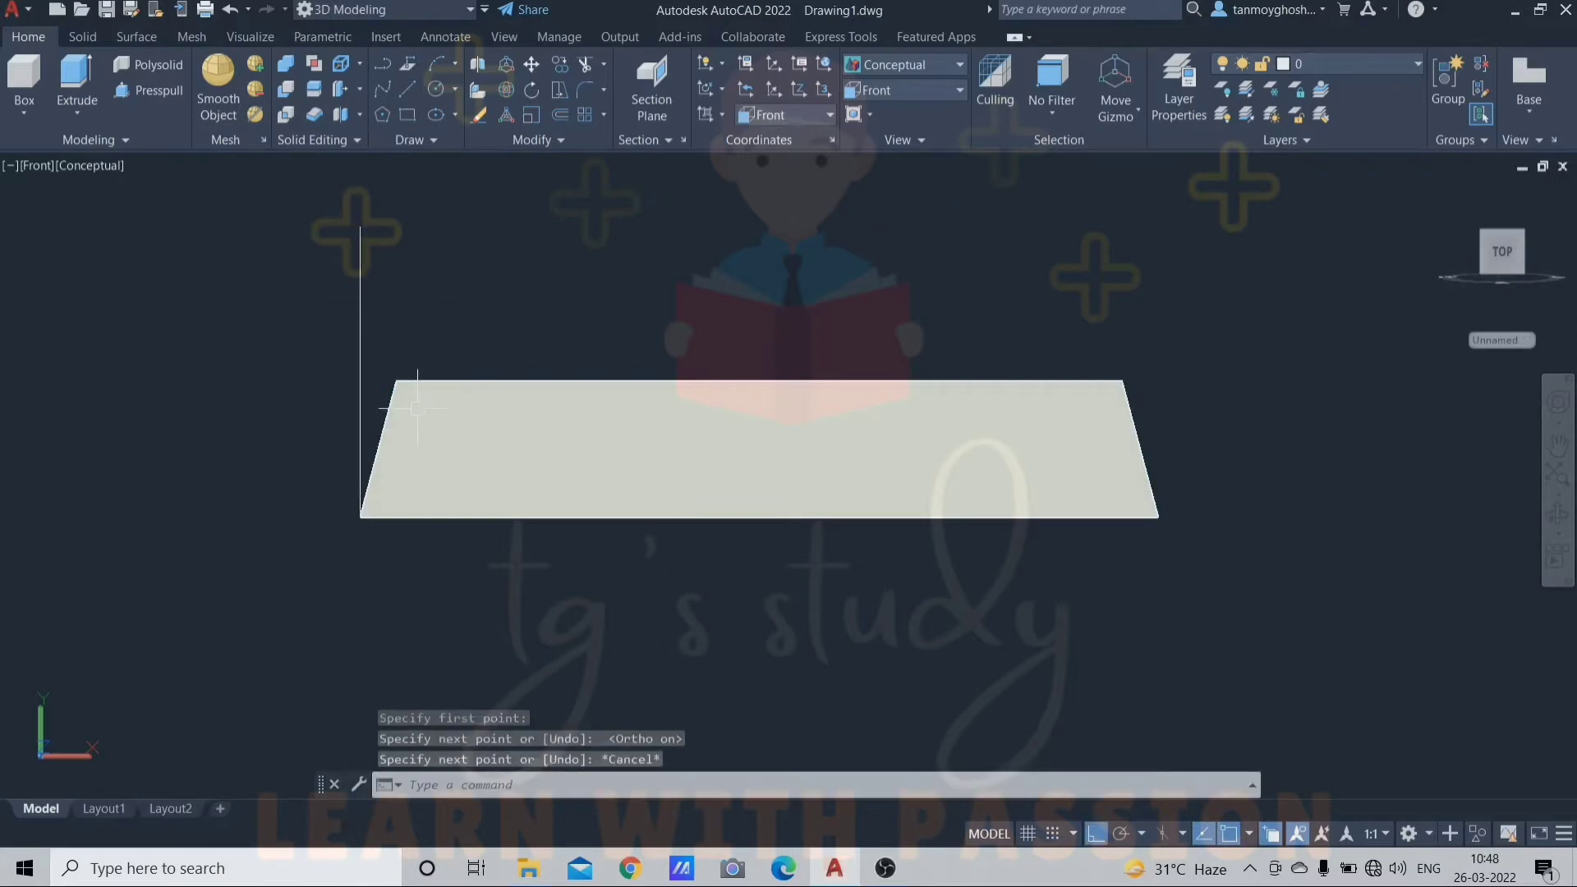
Step: Draw a line along the solid's left slanted edge from its lower corner to its upper corner
{"action": "type", "text": "l"}
{"action": "key", "text": "Return"}
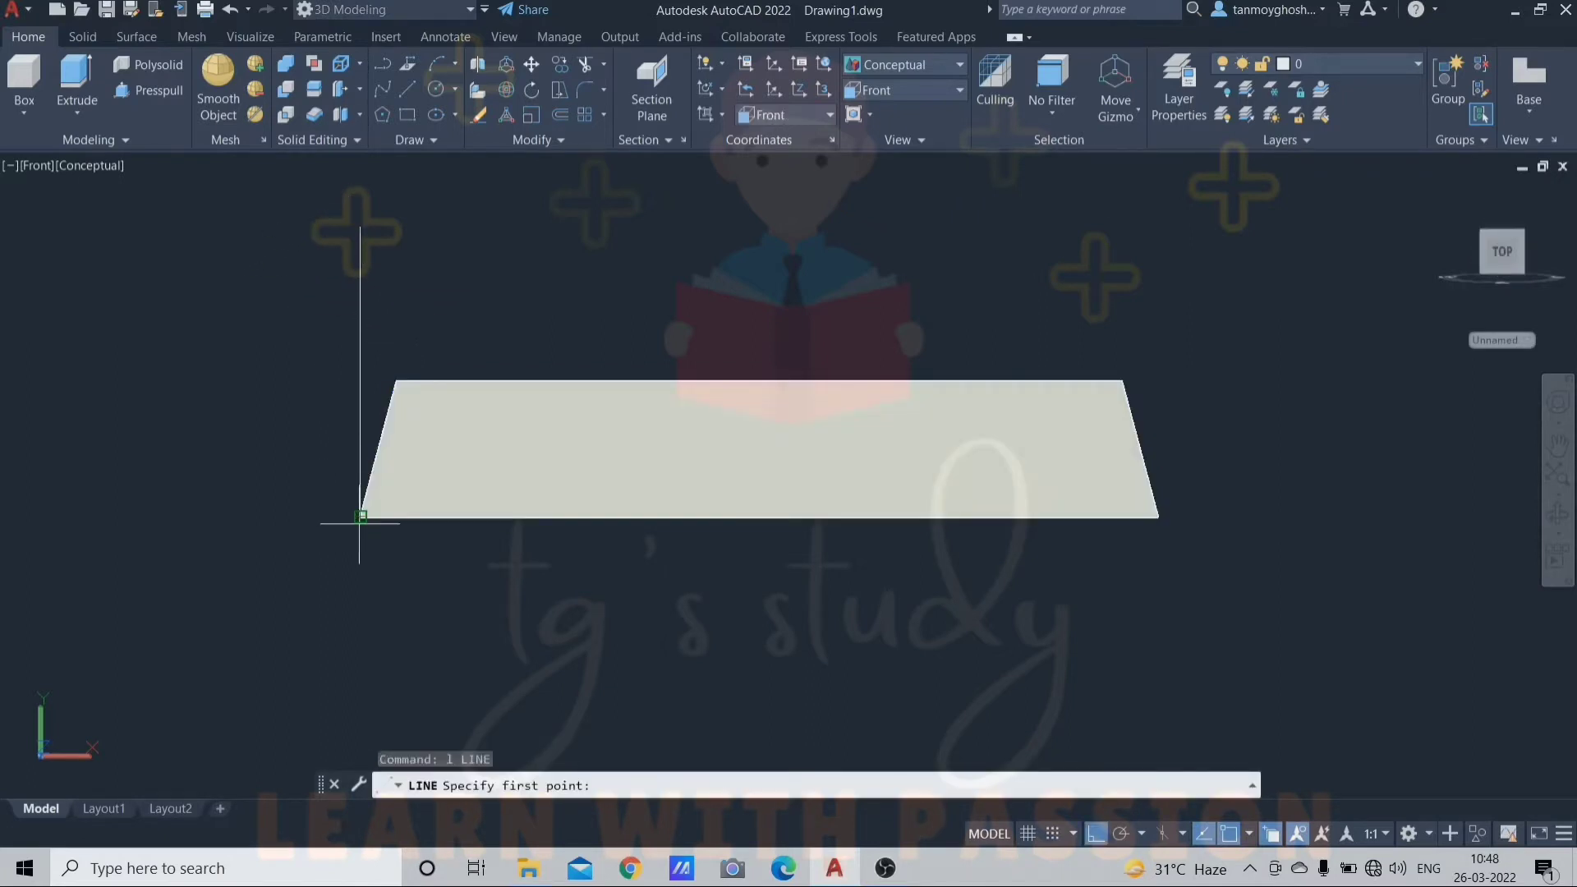
{"action": "left_click", "coordinate": [360, 517]}
{"action": "left_click", "coordinate": [395, 382]}
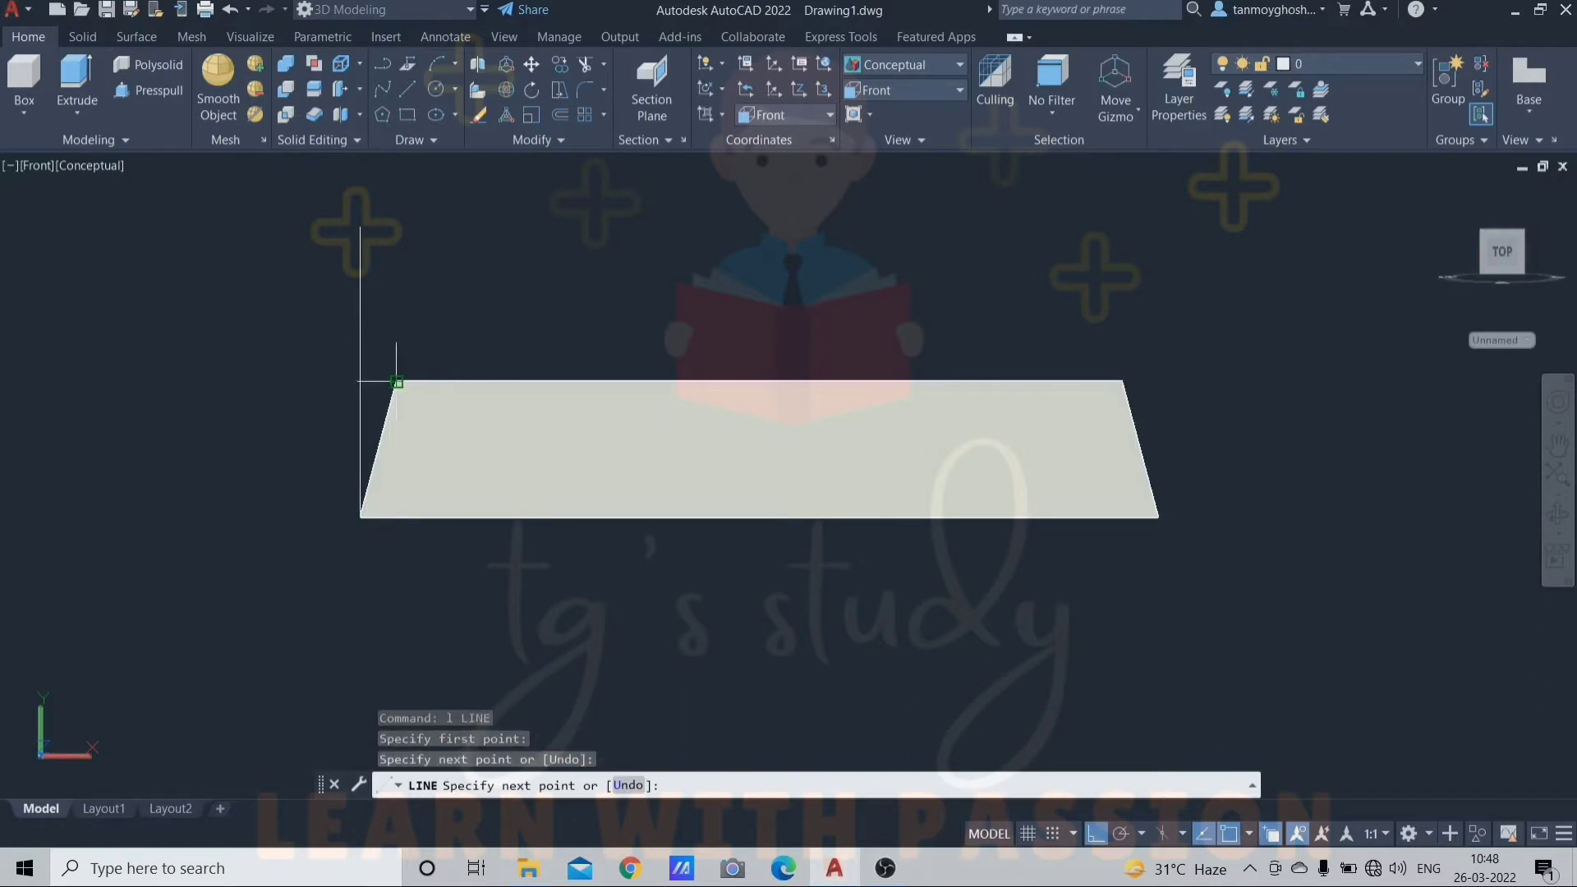
{"action": "key", "text": "Escape"}
Step: Stretch the slanted line's upper end with Ortho off, about 696 units along its extension beyond the solid
{"action": "left_click", "coordinate": [378, 429]}
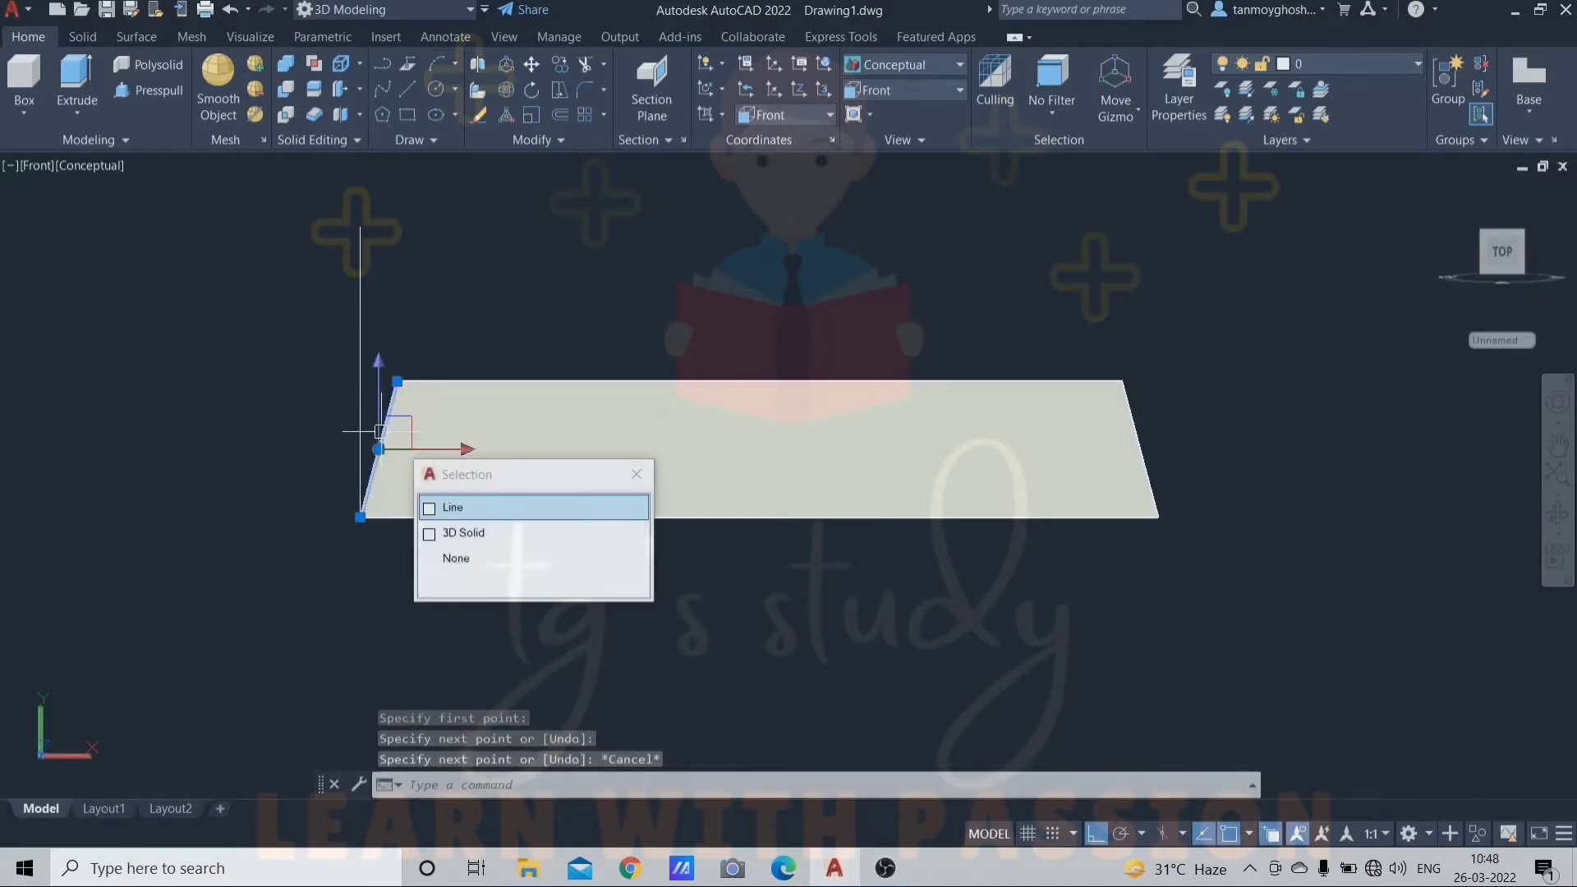
{"action": "left_click", "coordinate": [450, 503]}
{"action": "left_click", "coordinate": [397, 381]}
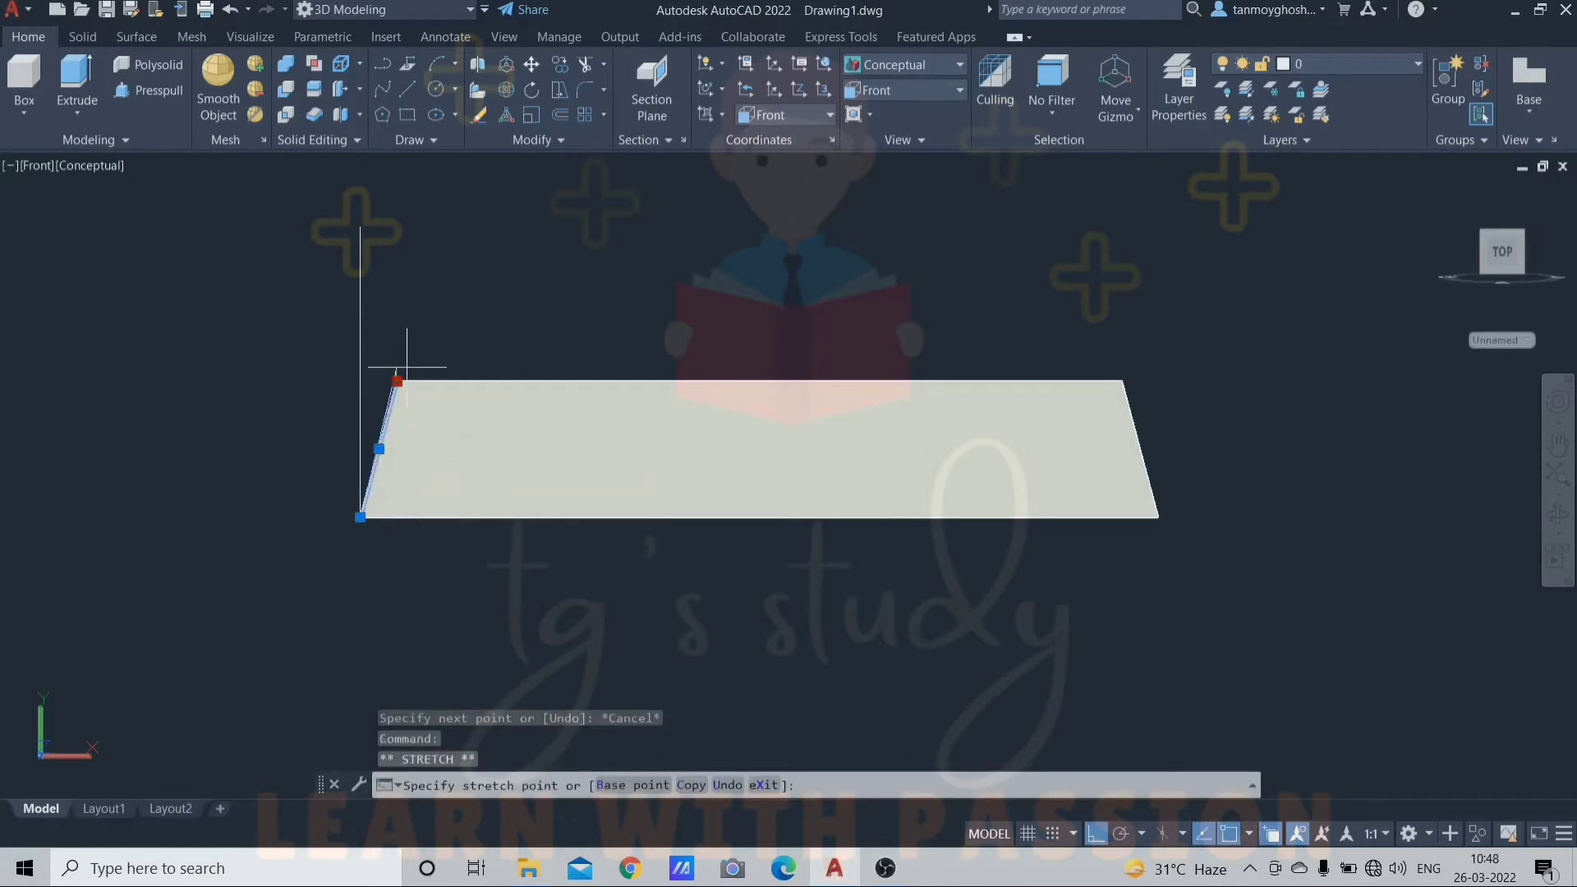
{"action": "key", "text": "F8"}
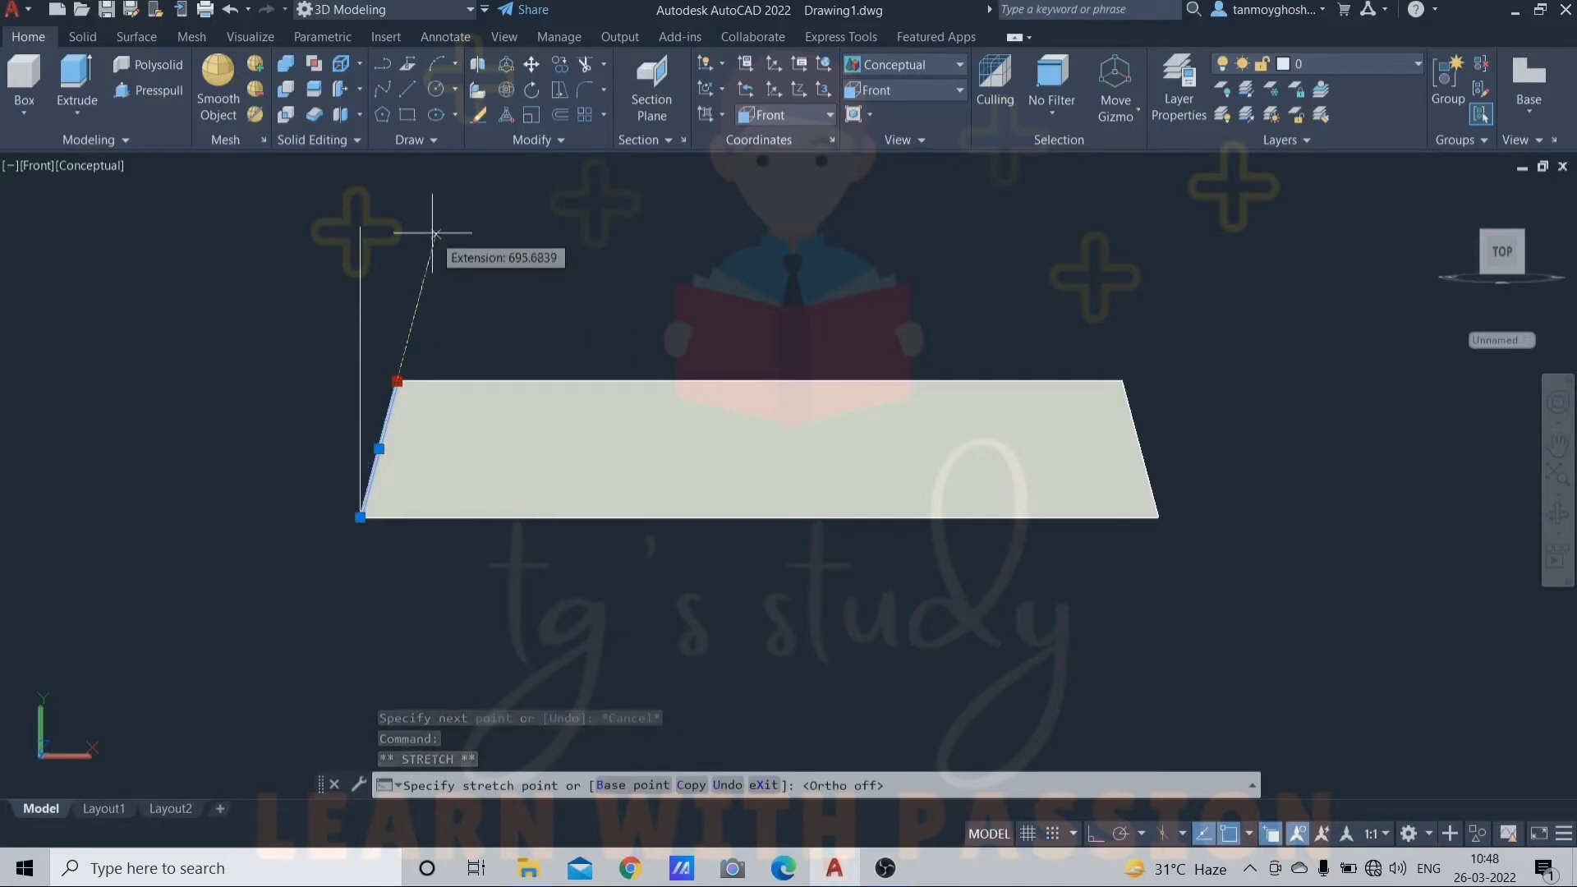
{"action": "left_click", "coordinate": [435, 234]}
{"action": "key", "text": "Escape"}
{"action": "key", "text": "Escape"}
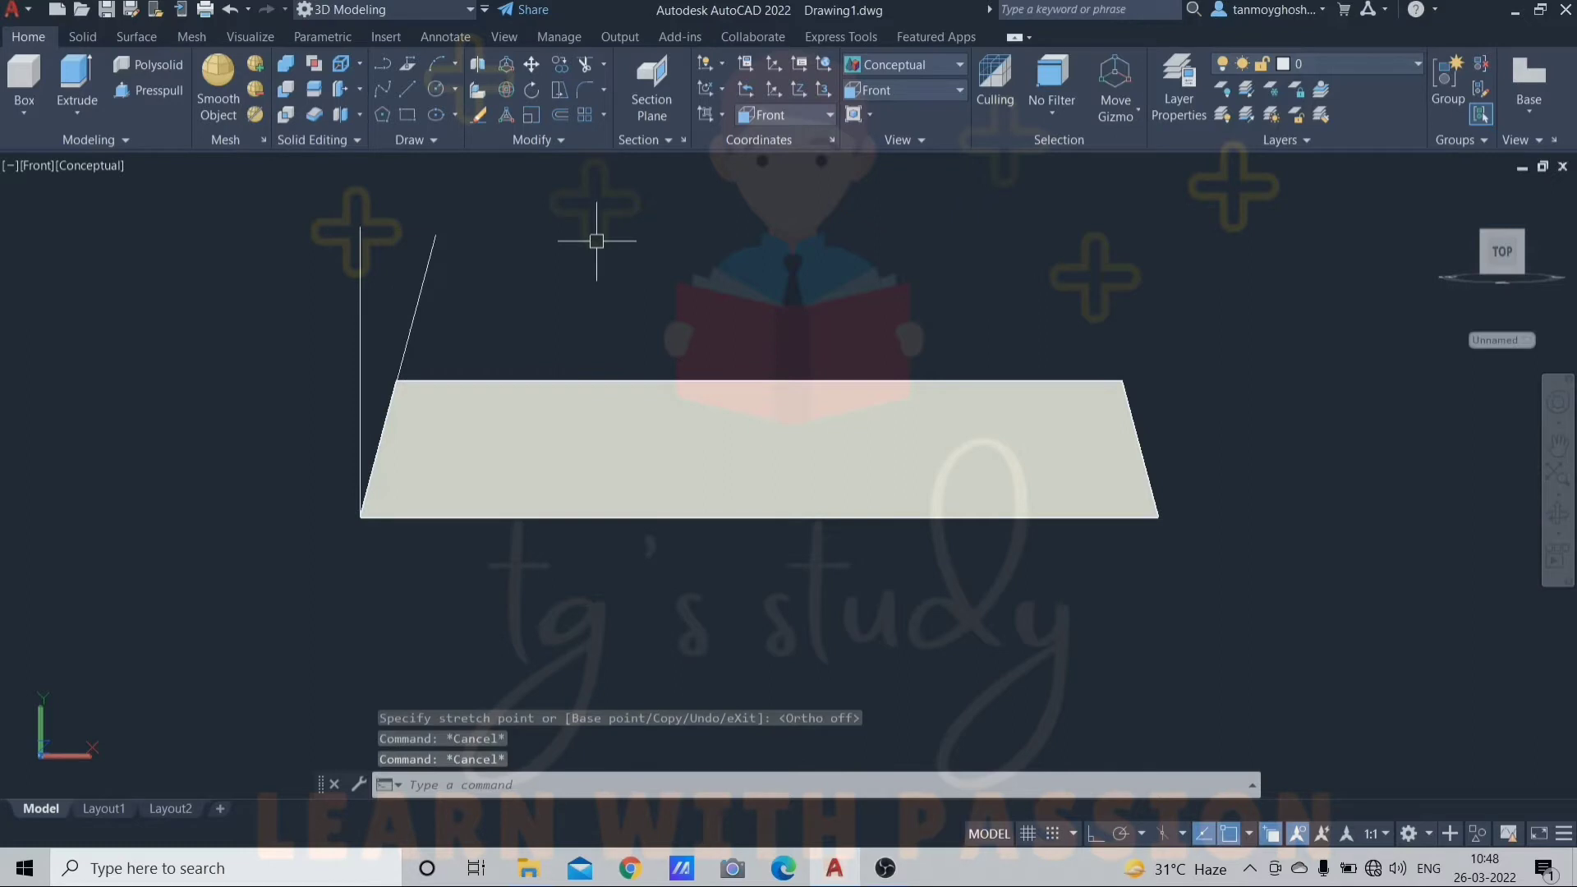
Step: Add an angular dimension between the vertical line and the slanted line and inspect its text
{"action": "type", "text": "DAN"}
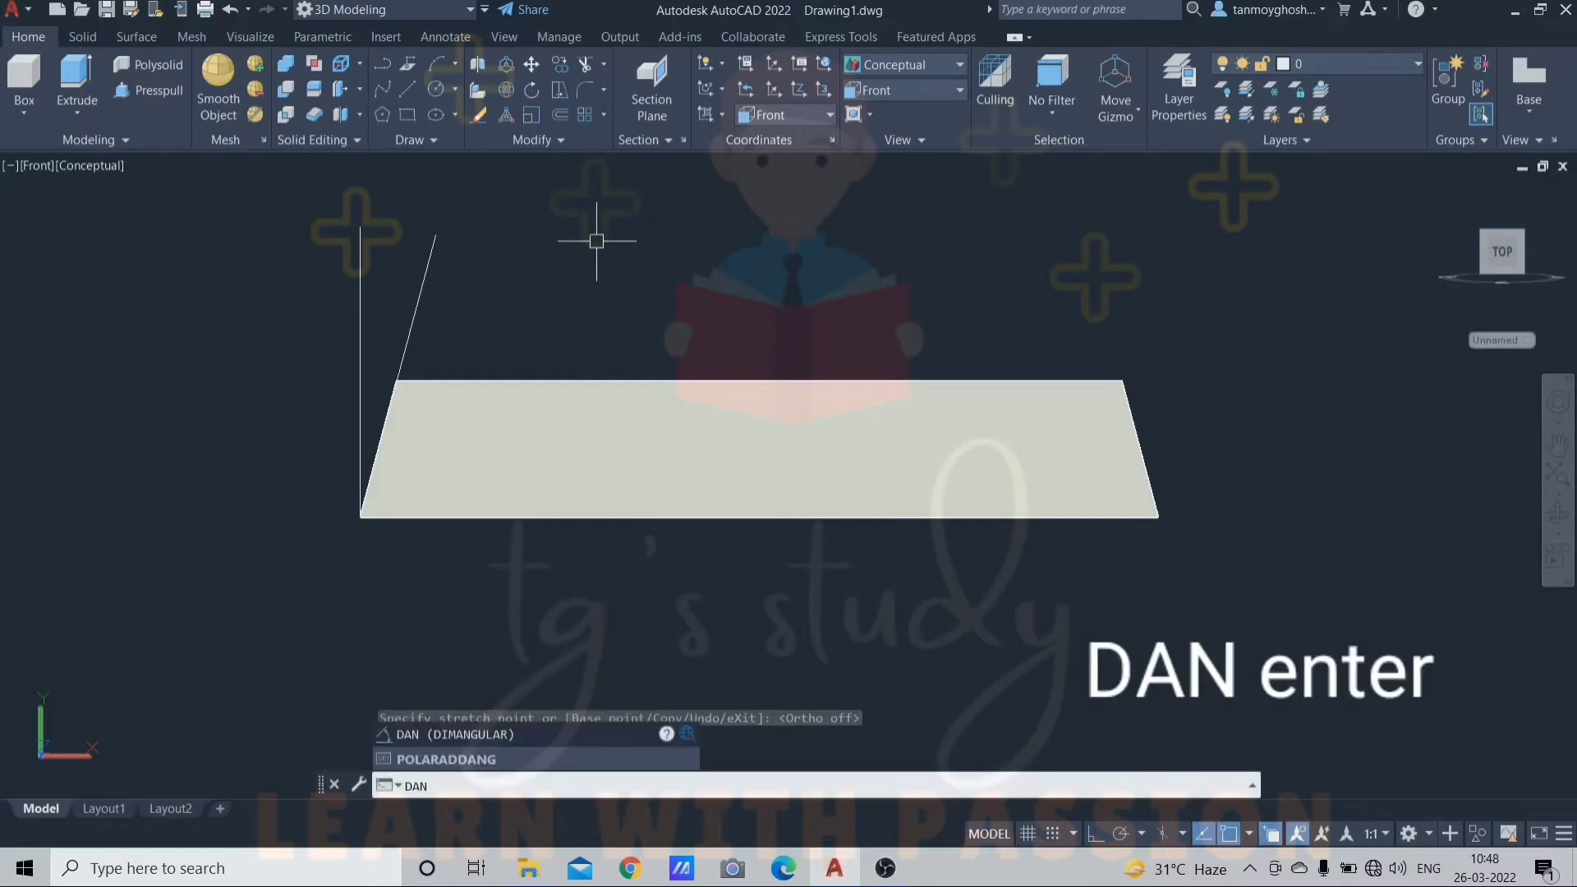
{"action": "key", "text": "Return"}
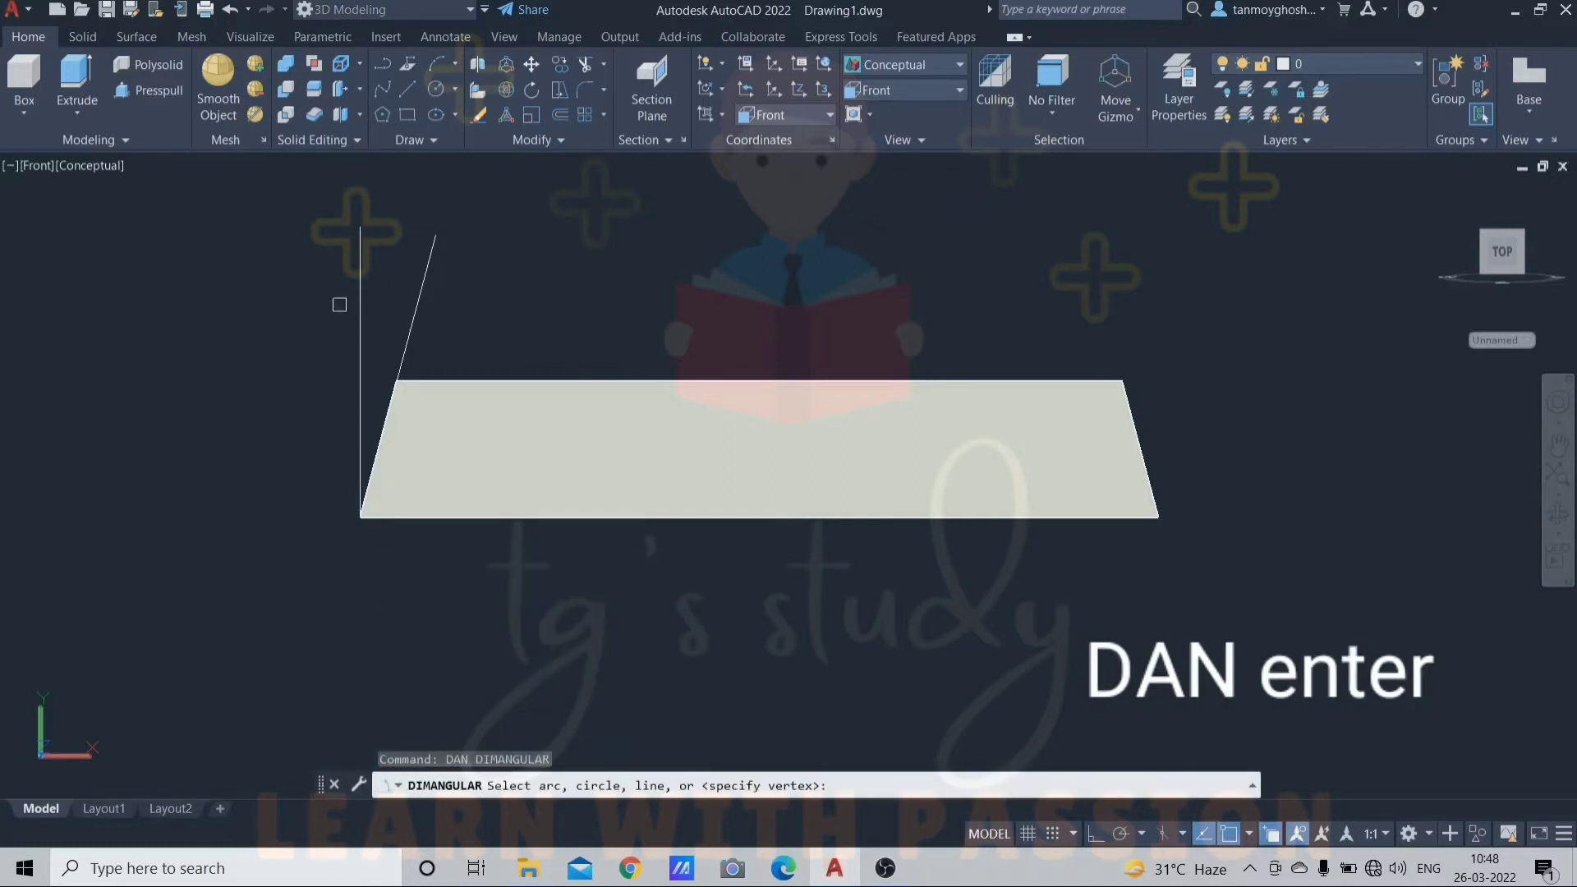
{"action": "left_click", "coordinate": [359, 296]}
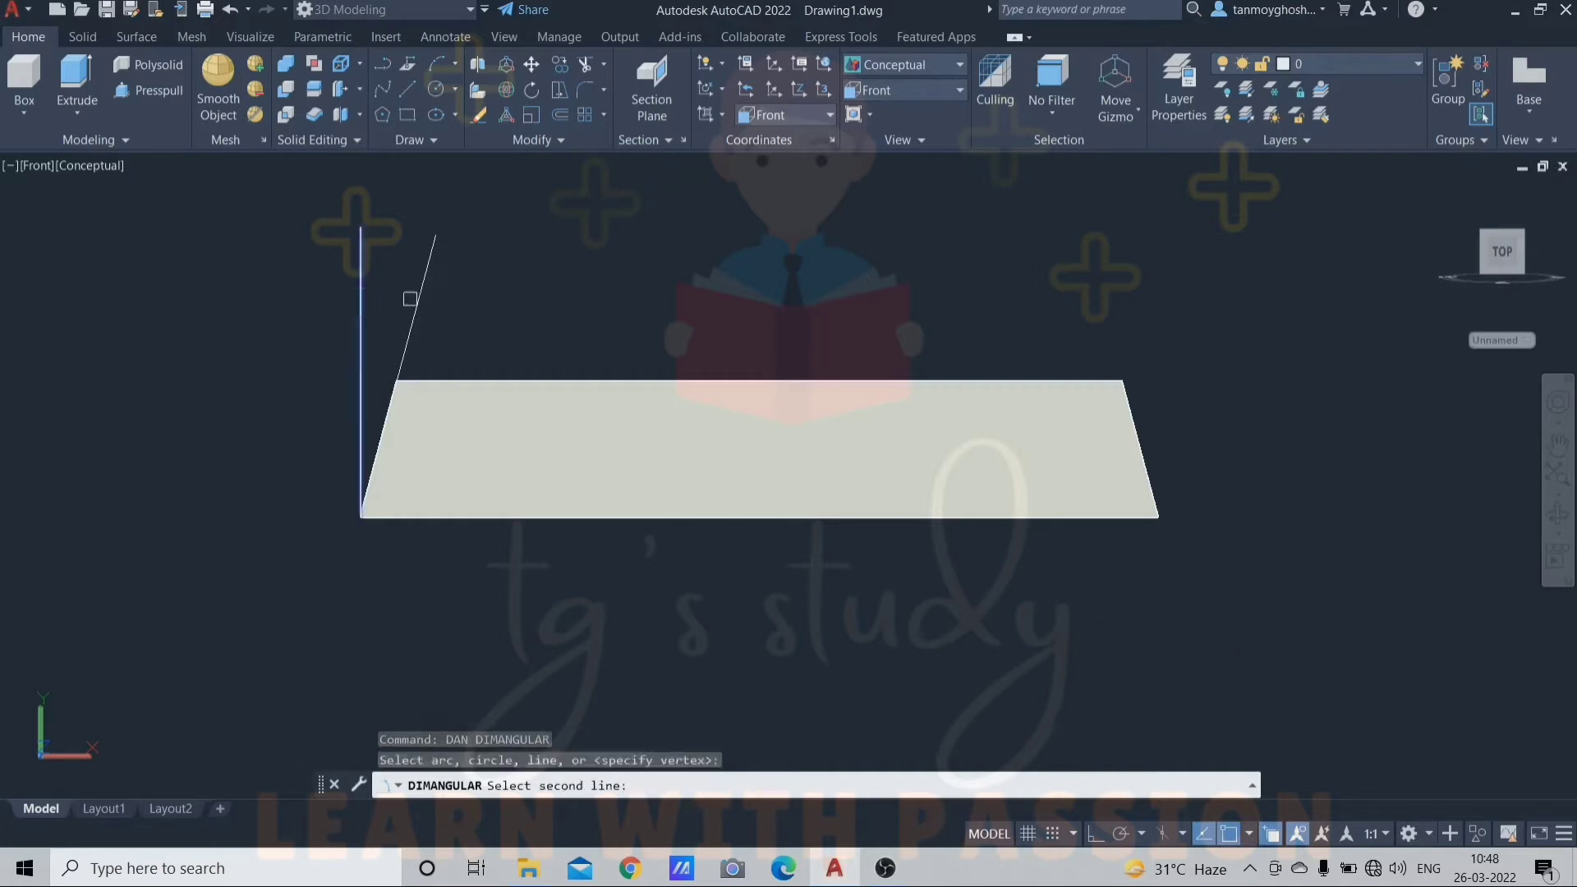
{"action": "left_click", "coordinate": [410, 299]}
{"action": "left_click", "coordinate": [387, 292]}
{"action": "scroll", "coordinate": [387, 294], "scroll_direction": "up", "scroll_amount": 7}
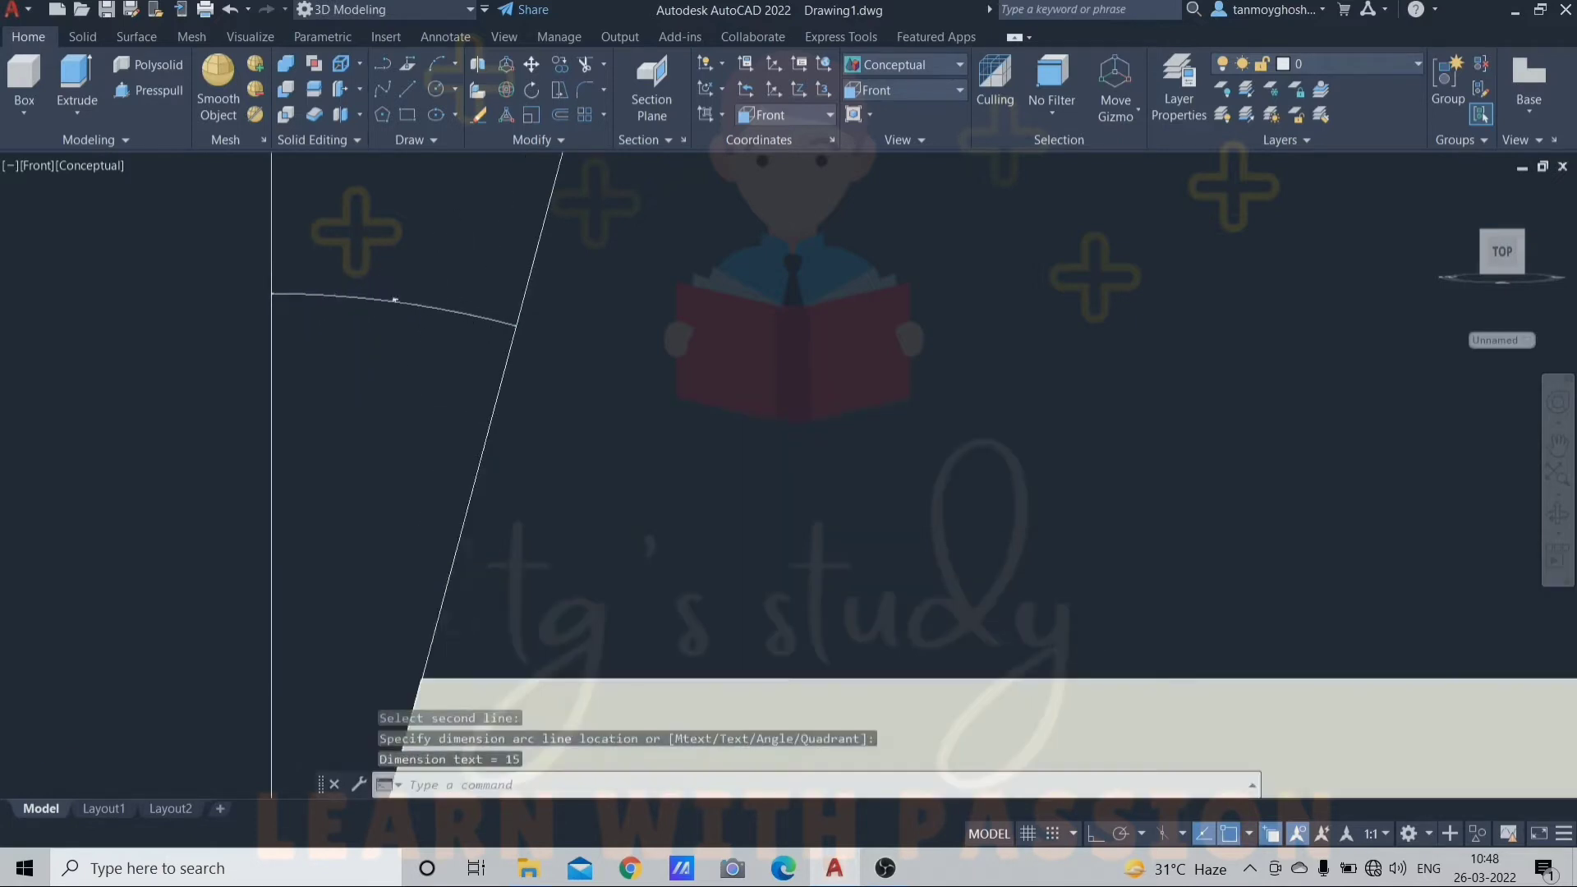
{"action": "scroll", "coordinate": [398, 300], "scroll_direction": "up", "scroll_amount": 5}
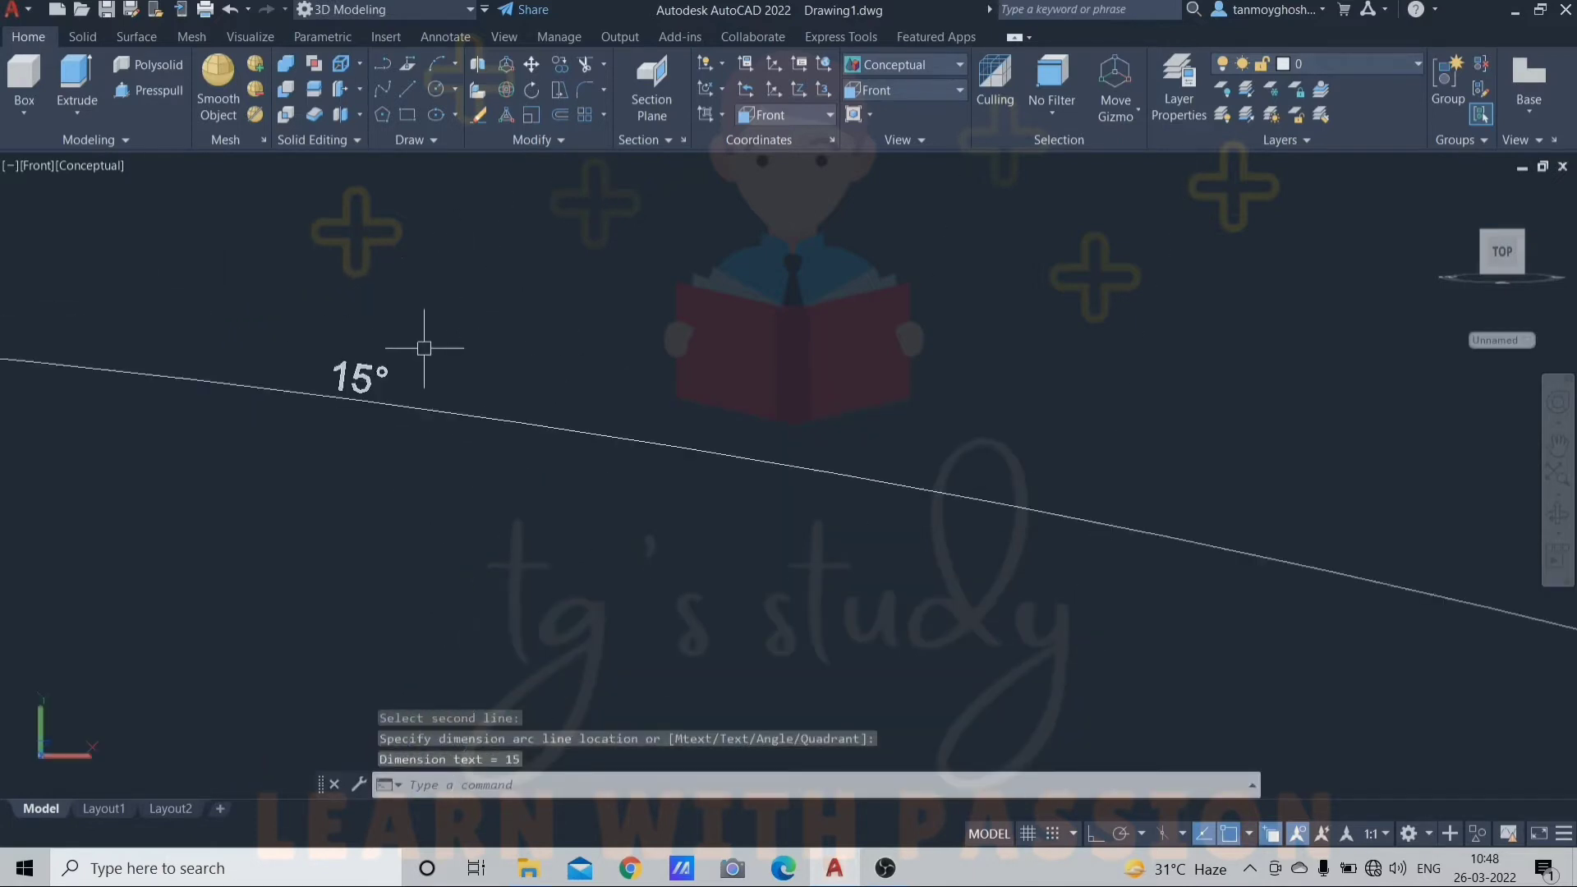
{"action": "scroll", "coordinate": [426, 345], "scroll_direction": "down", "scroll_amount": 10}
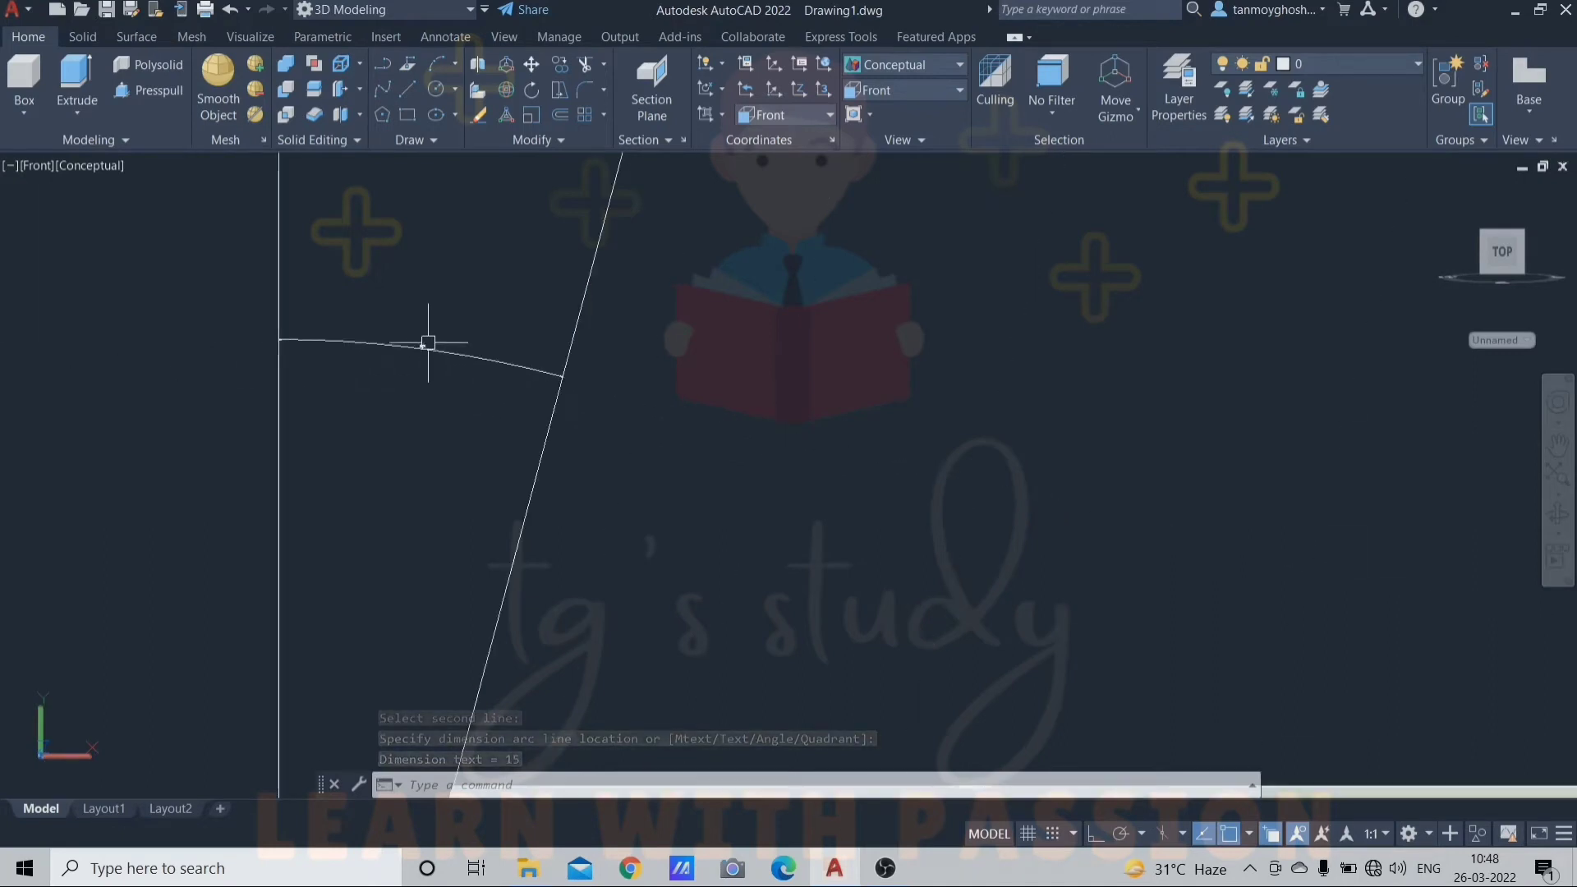
Step: Erase both construction lines together with the angular dimension
{"action": "left_click", "coordinate": [574, 271]}
{"action": "left_click", "coordinate": [333, 403]}
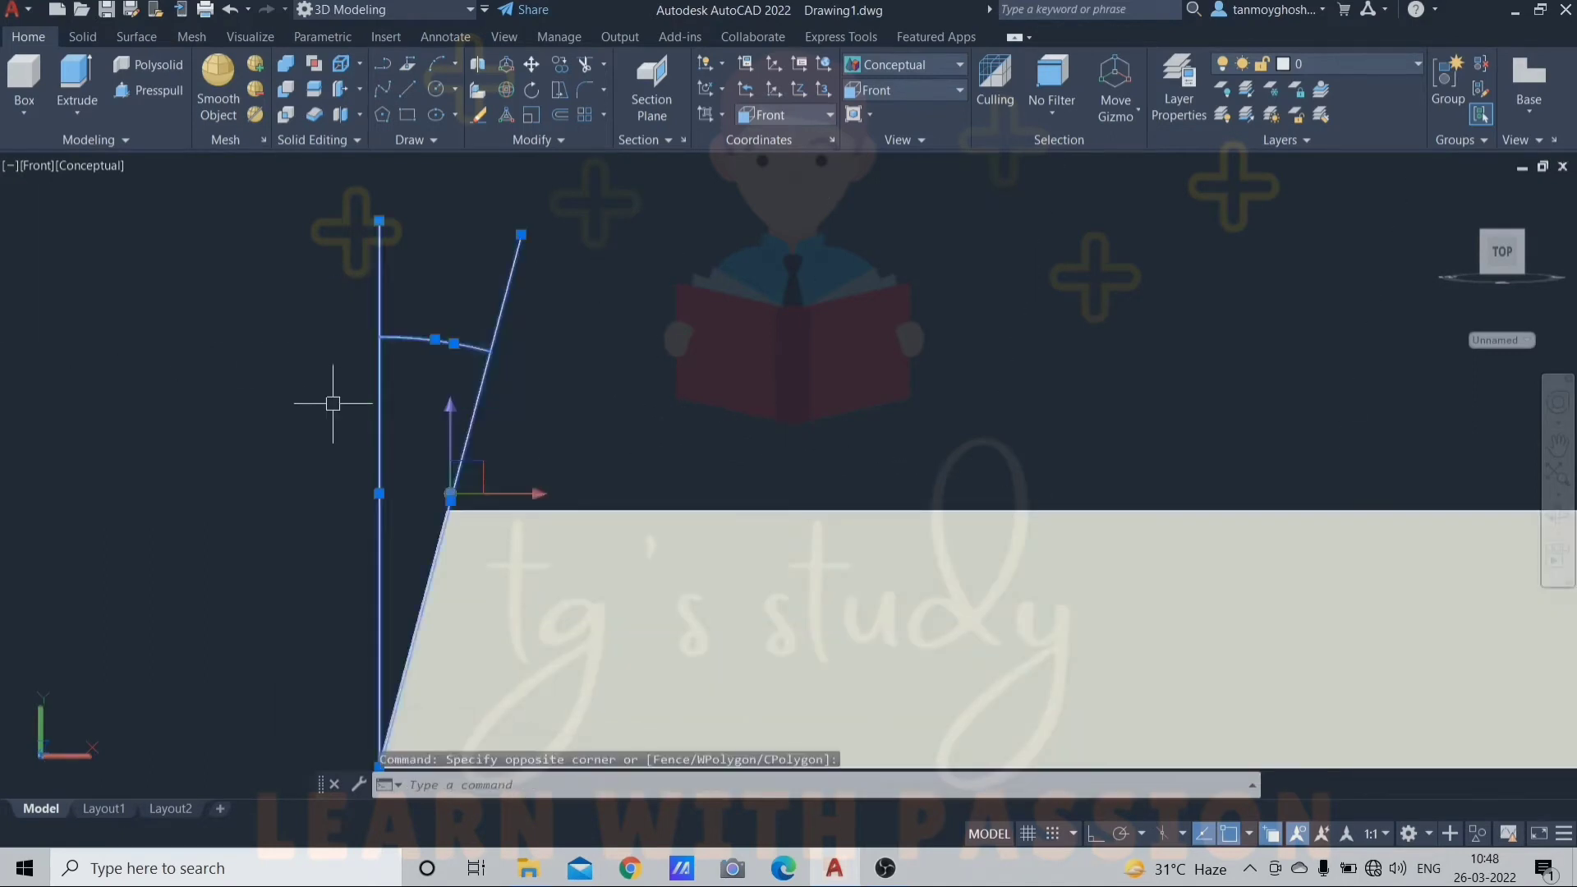
{"action": "key", "text": "Delete"}
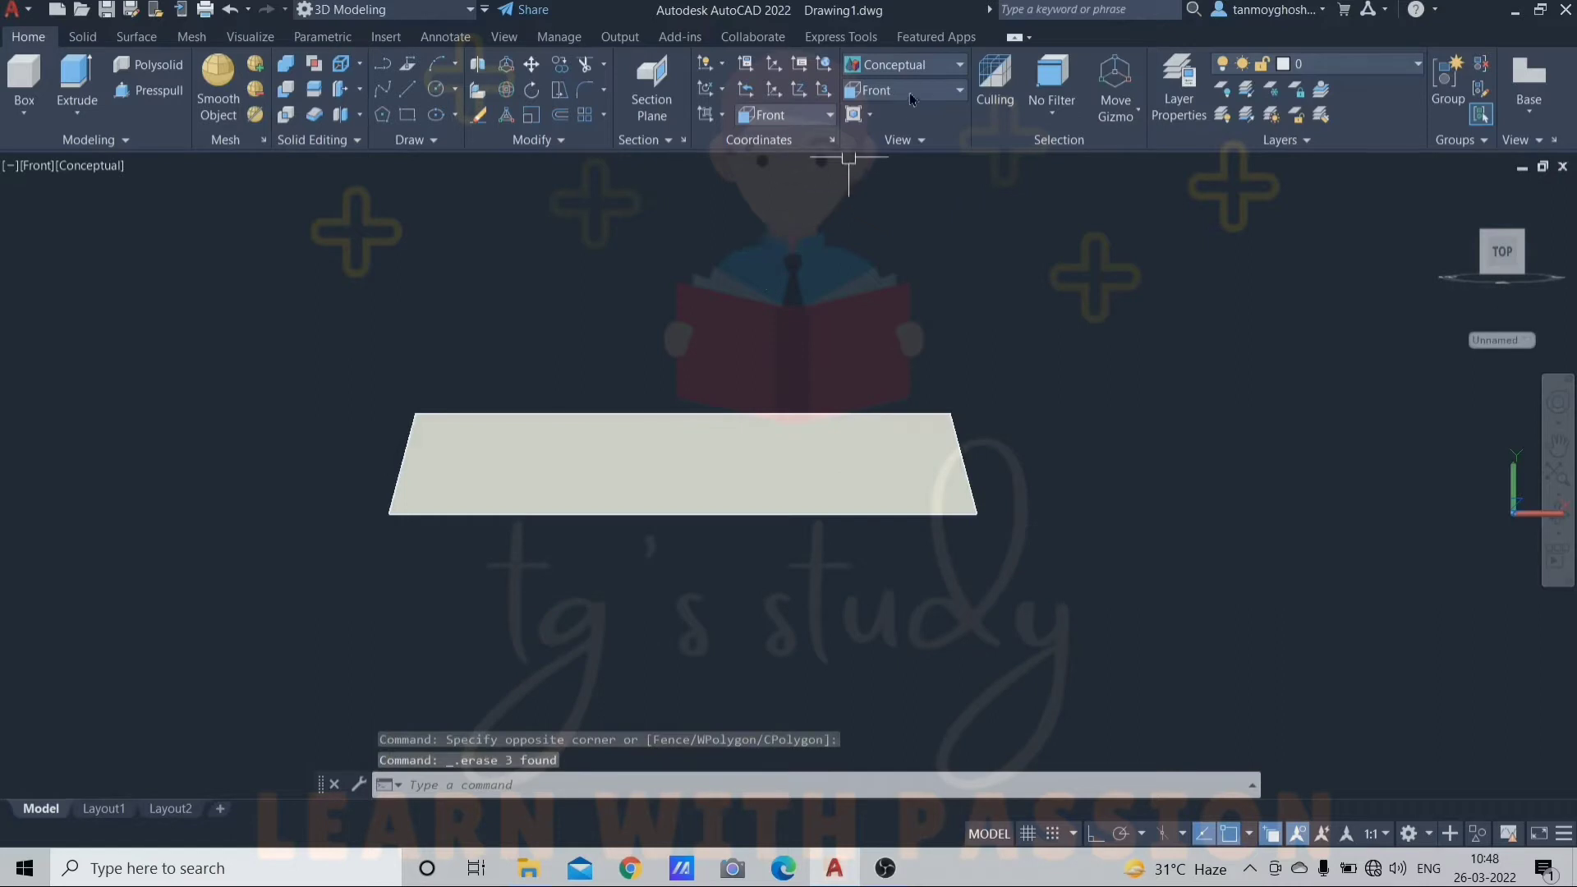
Step: View the tapered solid from the Top and centre it in the drawing area
{"action": "left_click", "coordinate": [909, 91]}
{"action": "left_click", "coordinate": [883, 130]}
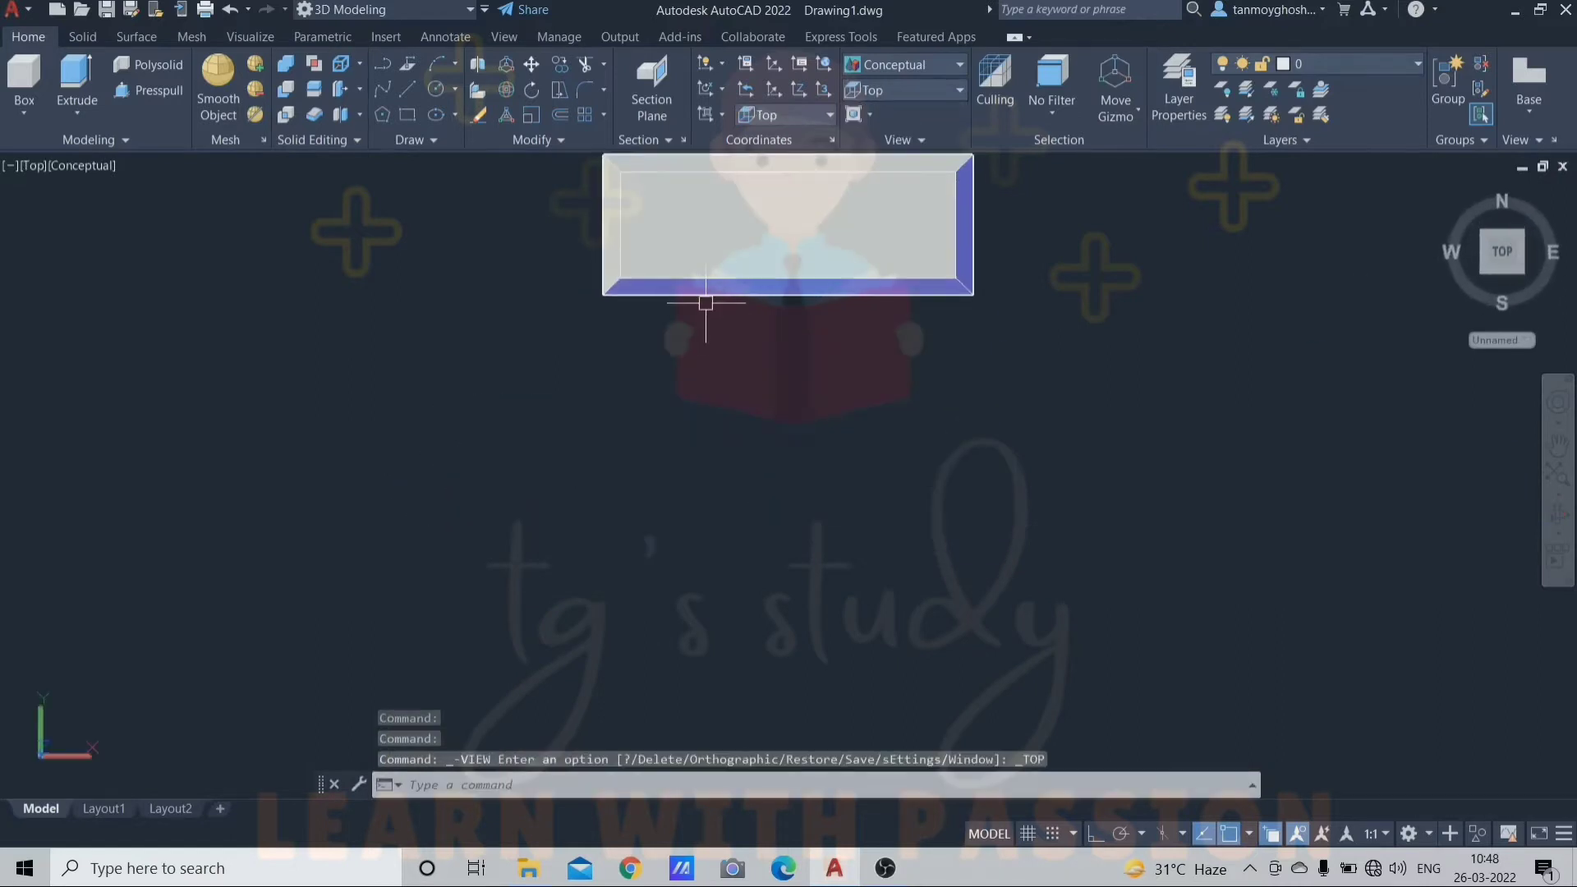
{"action": "middle_click_drag", "start_coordinate": [705, 303], "coordinate": [668, 499]}
{"action": "scroll", "coordinate": [671, 484], "scroll_direction": "up", "scroll_amount": 3}
{"action": "scroll", "coordinate": [676, 453], "scroll_direction": "down", "scroll_amount": 2}
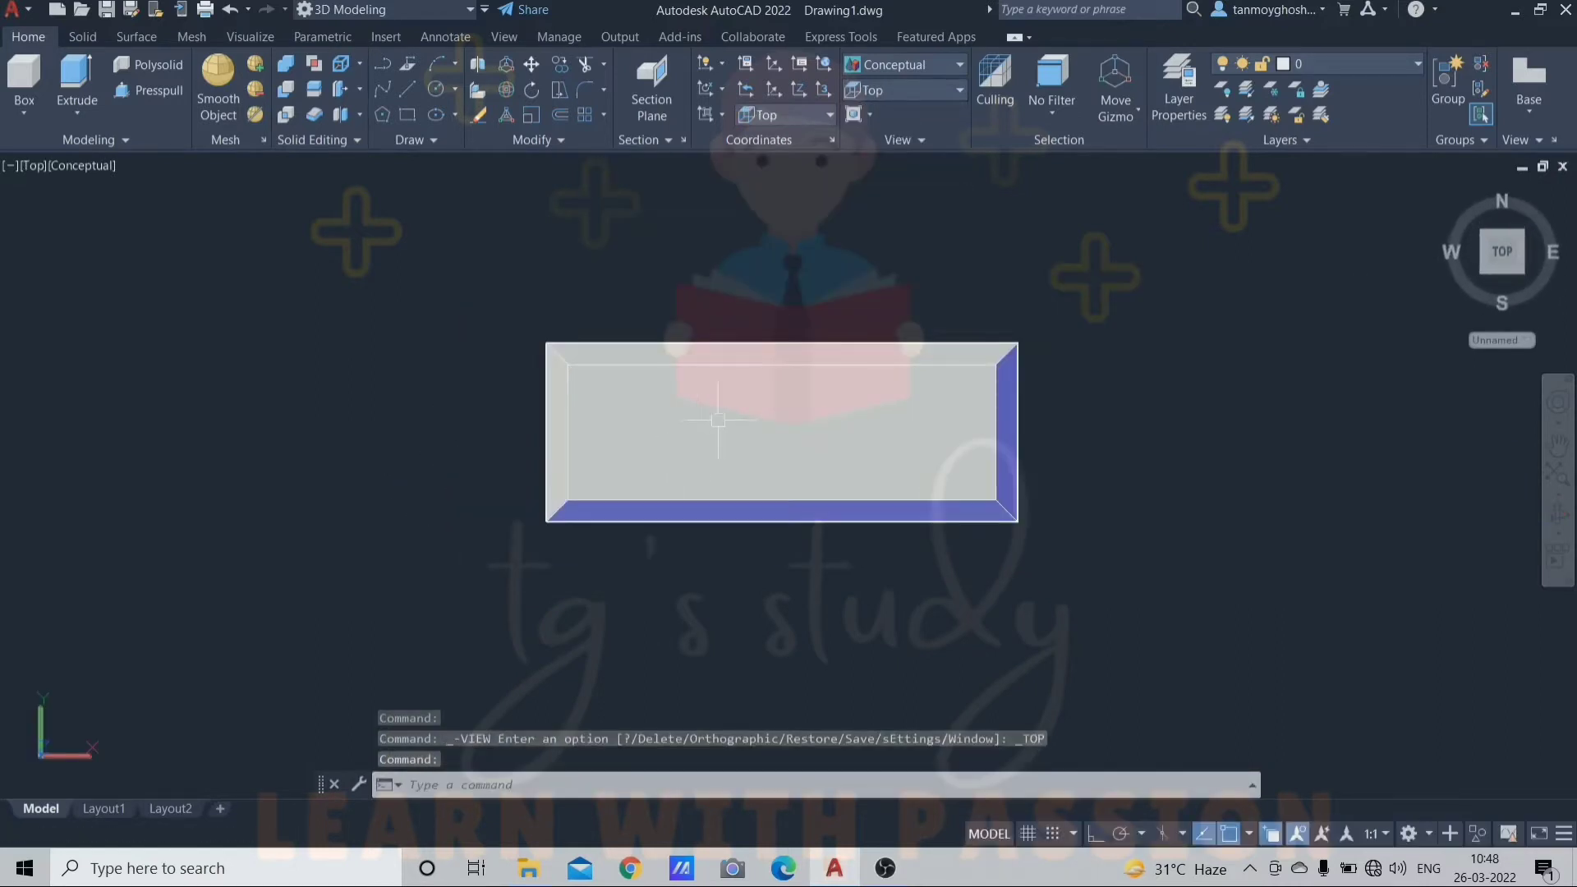
{"action": "middle_click_drag", "start_coordinate": [718, 420], "coordinate": [662, 455]}
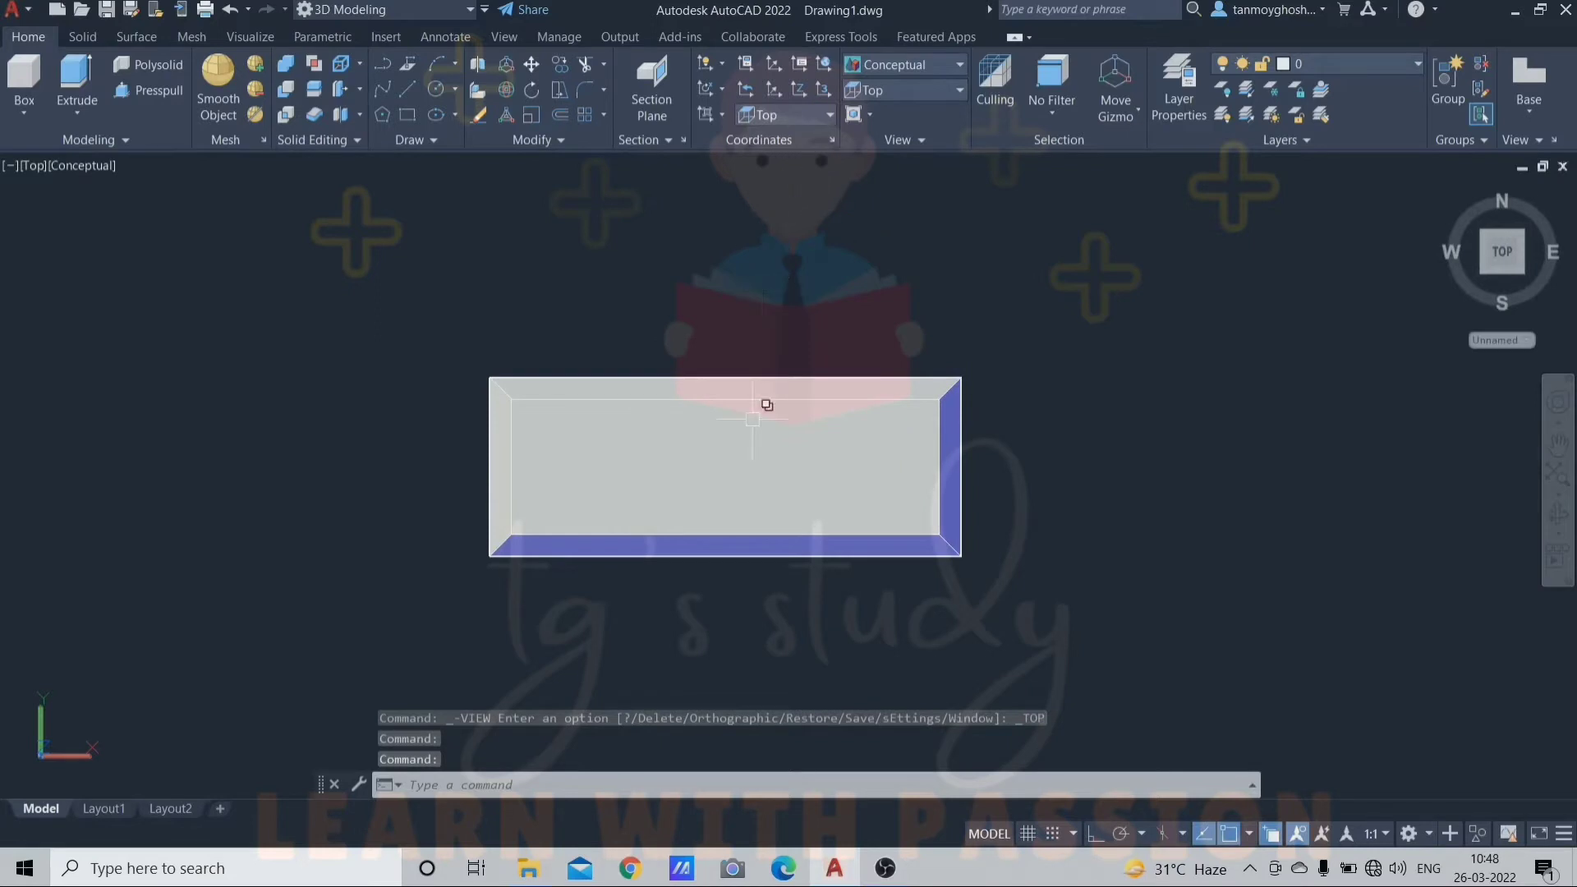
Step: Undo the view changes, construction lines, dimension and tapered extrusion, back to the flat rectangle in 2D Wireframe
{"action": "key", "text": "ctrl+z"}
{"action": "key", "text": "ctrl+z"}
{"action": "key", "text": "ctrl+z"}
{"action": "key", "text": "ctrl+z"}
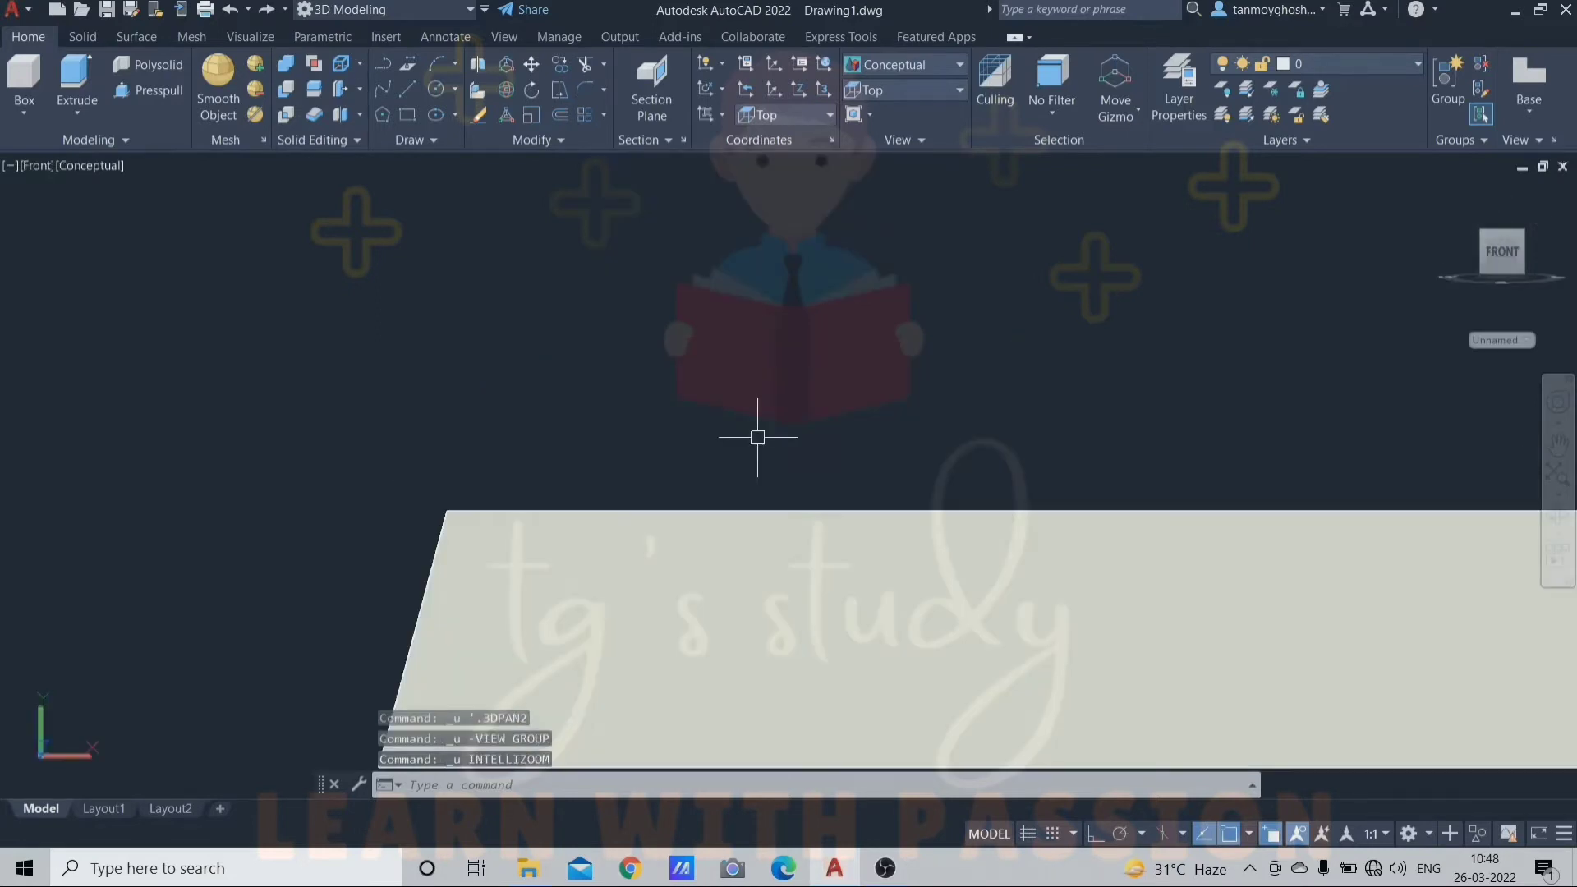
{"action": "key", "text": "ctrl+z"}
{"action": "key", "text": "ctrl+z"}
{"action": "key", "text": "ctrl+z"}
{"action": "key", "text": "ctrl+z"}
{"action": "key", "text": "ctrl+z"}
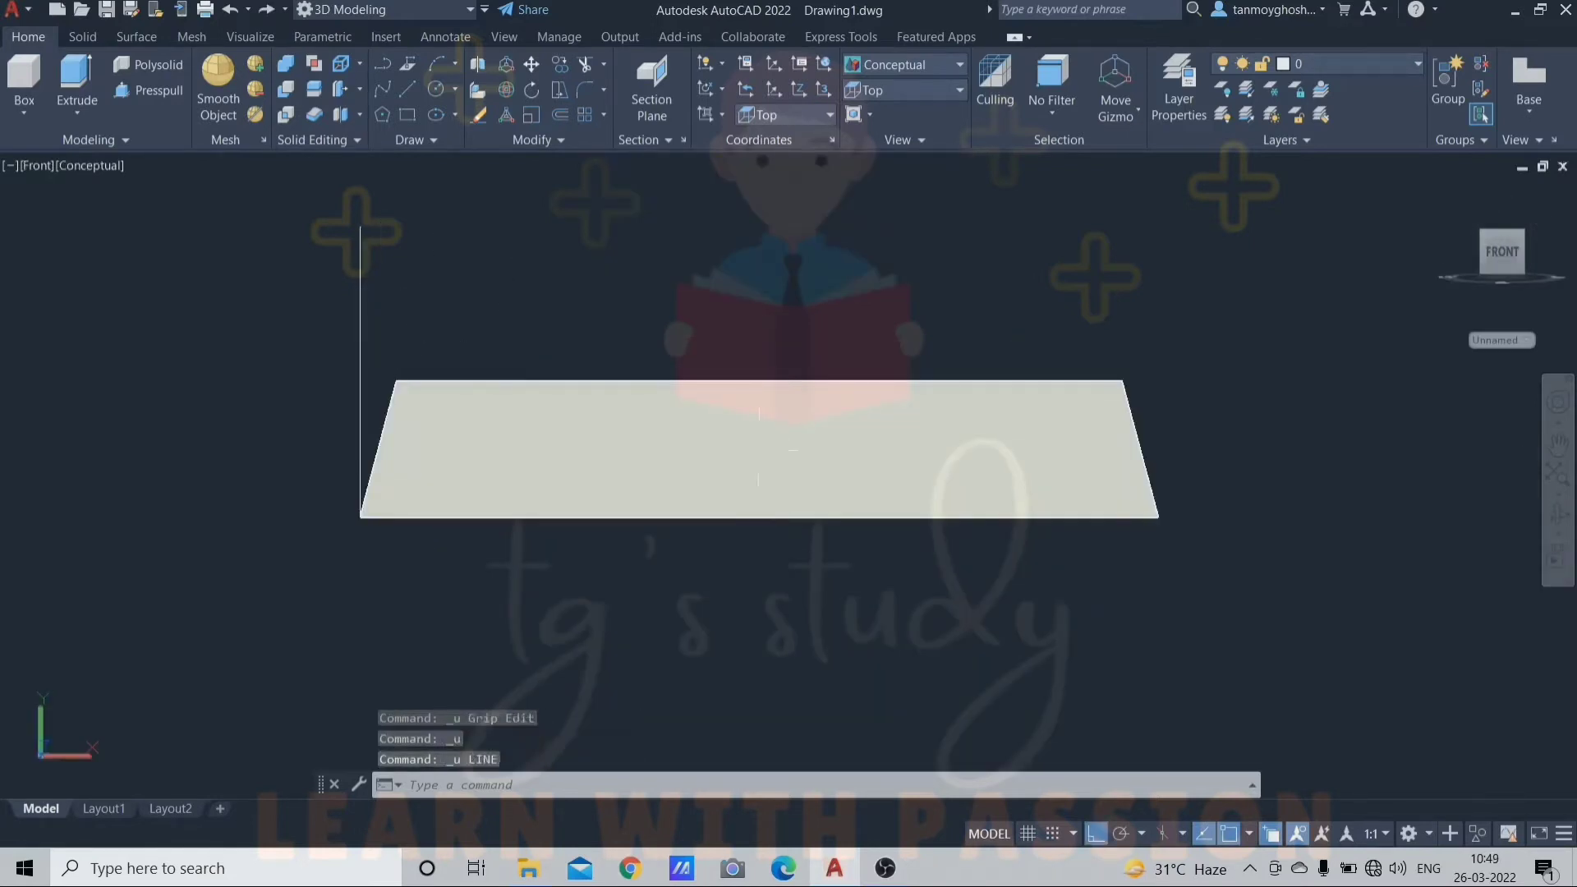
{"action": "key", "text": "ctrl+z"}
{"action": "key", "text": "ctrl+z"}
{"action": "key", "text": "ctrl+z"}
{"action": "key", "text": "ctrl+z"}
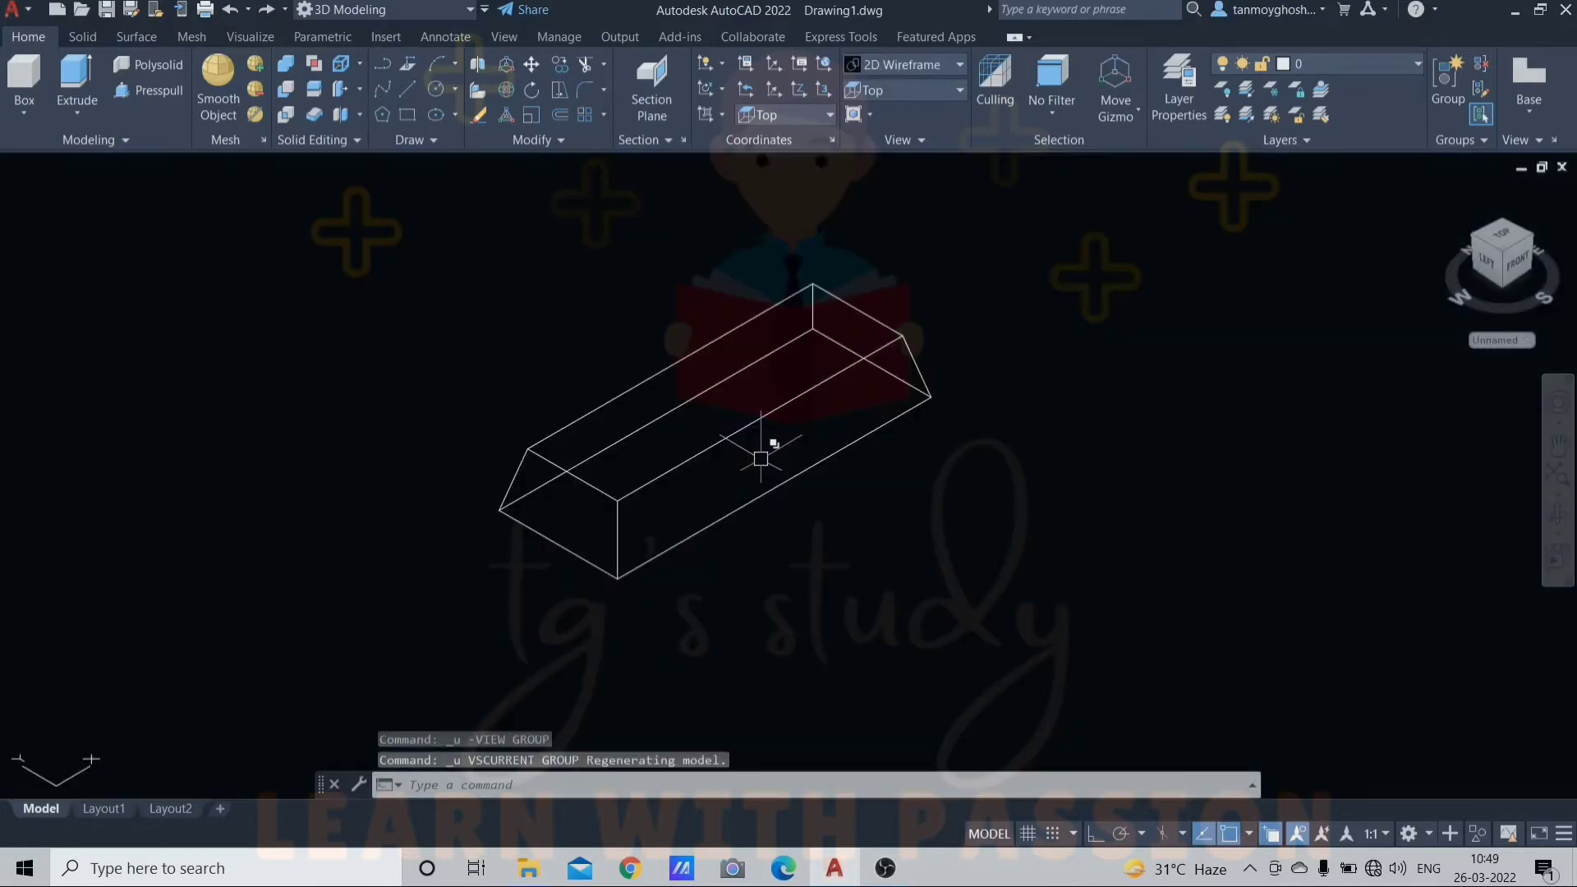
{"action": "key", "text": "ctrl+z"}
{"action": "middle_click_drag", "start_coordinate": [815, 470], "coordinate": [740, 527]}
{"action": "key", "text": "Escape"}
{"action": "key", "text": "Escape"}
{"action": "key", "text": "Escape"}
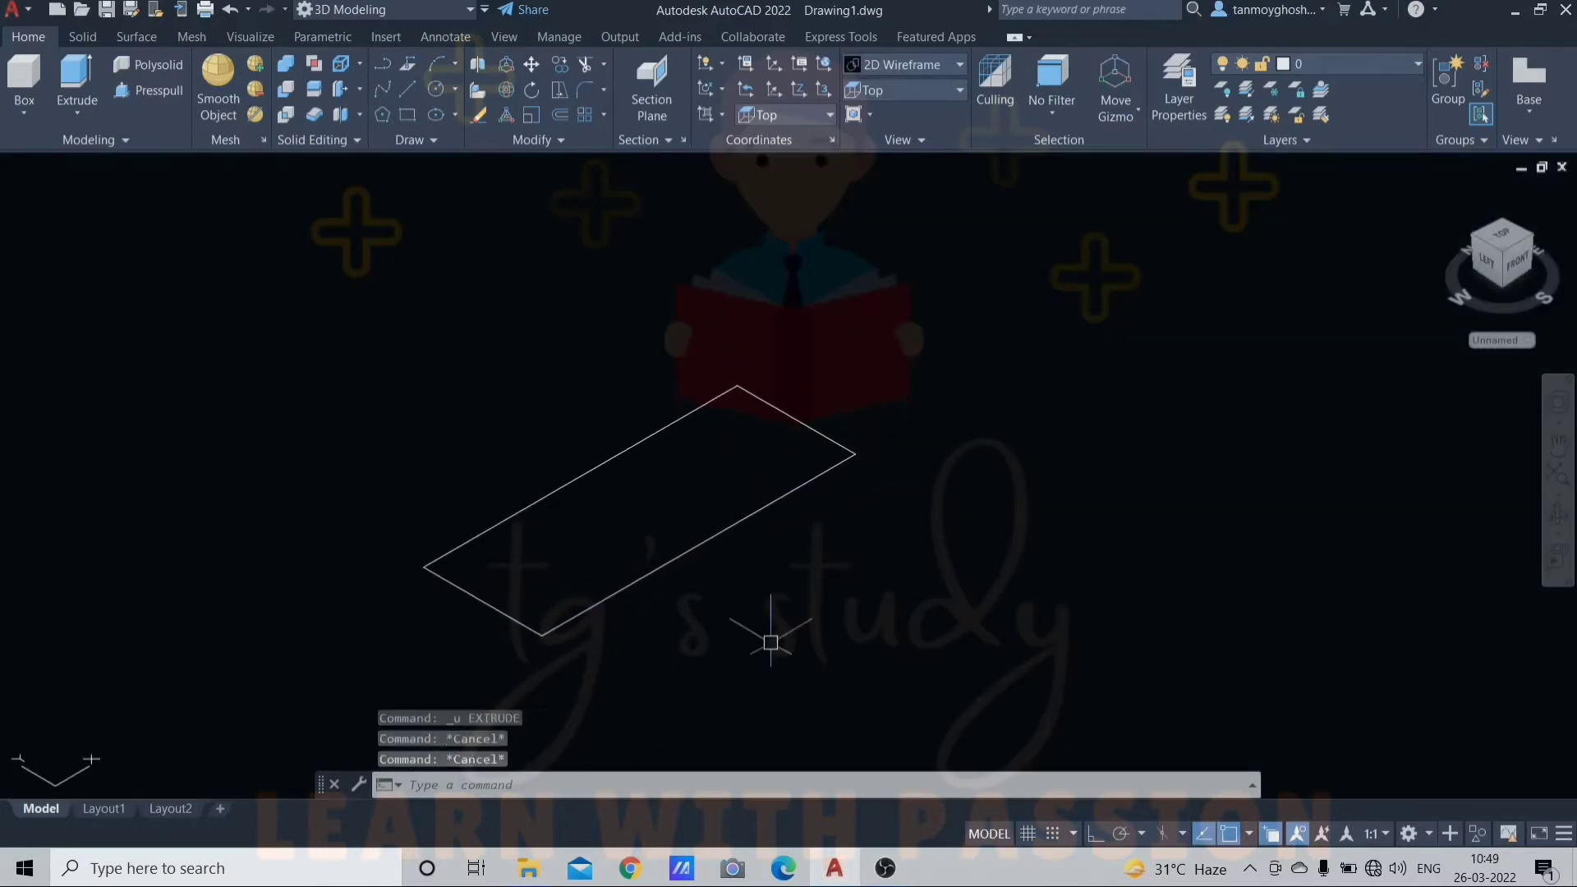
Step: Draw a vertical line about 1361 units long upward from the rectangle's back corner, with Ortho on
{"action": "type", "text": "l"}
{"action": "key", "text": "Return"}
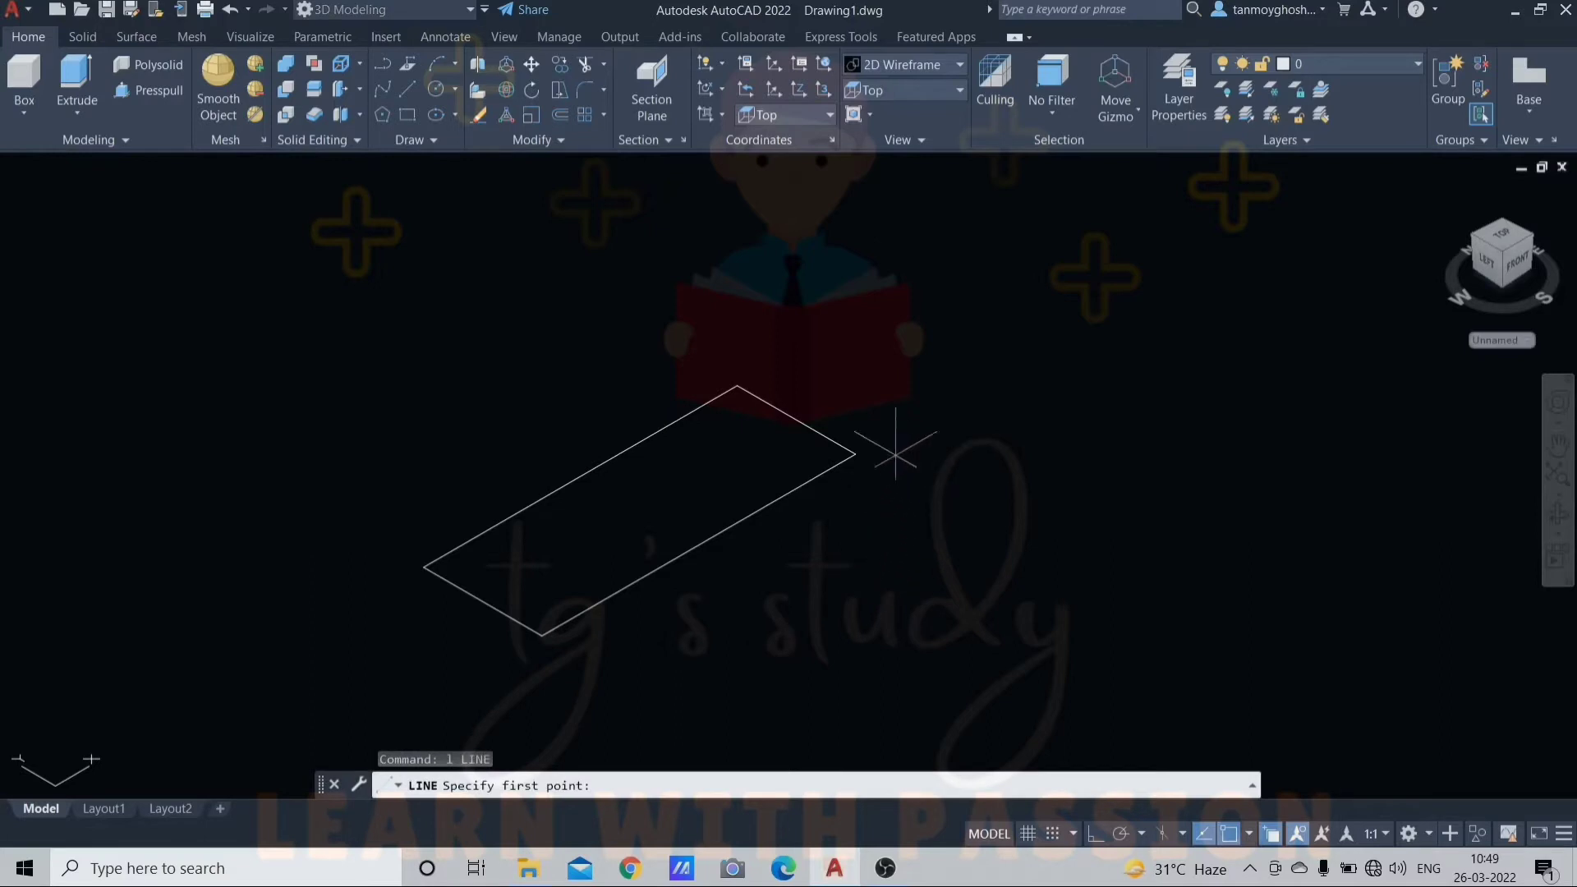
{"action": "left_click", "coordinate": [737, 385]}
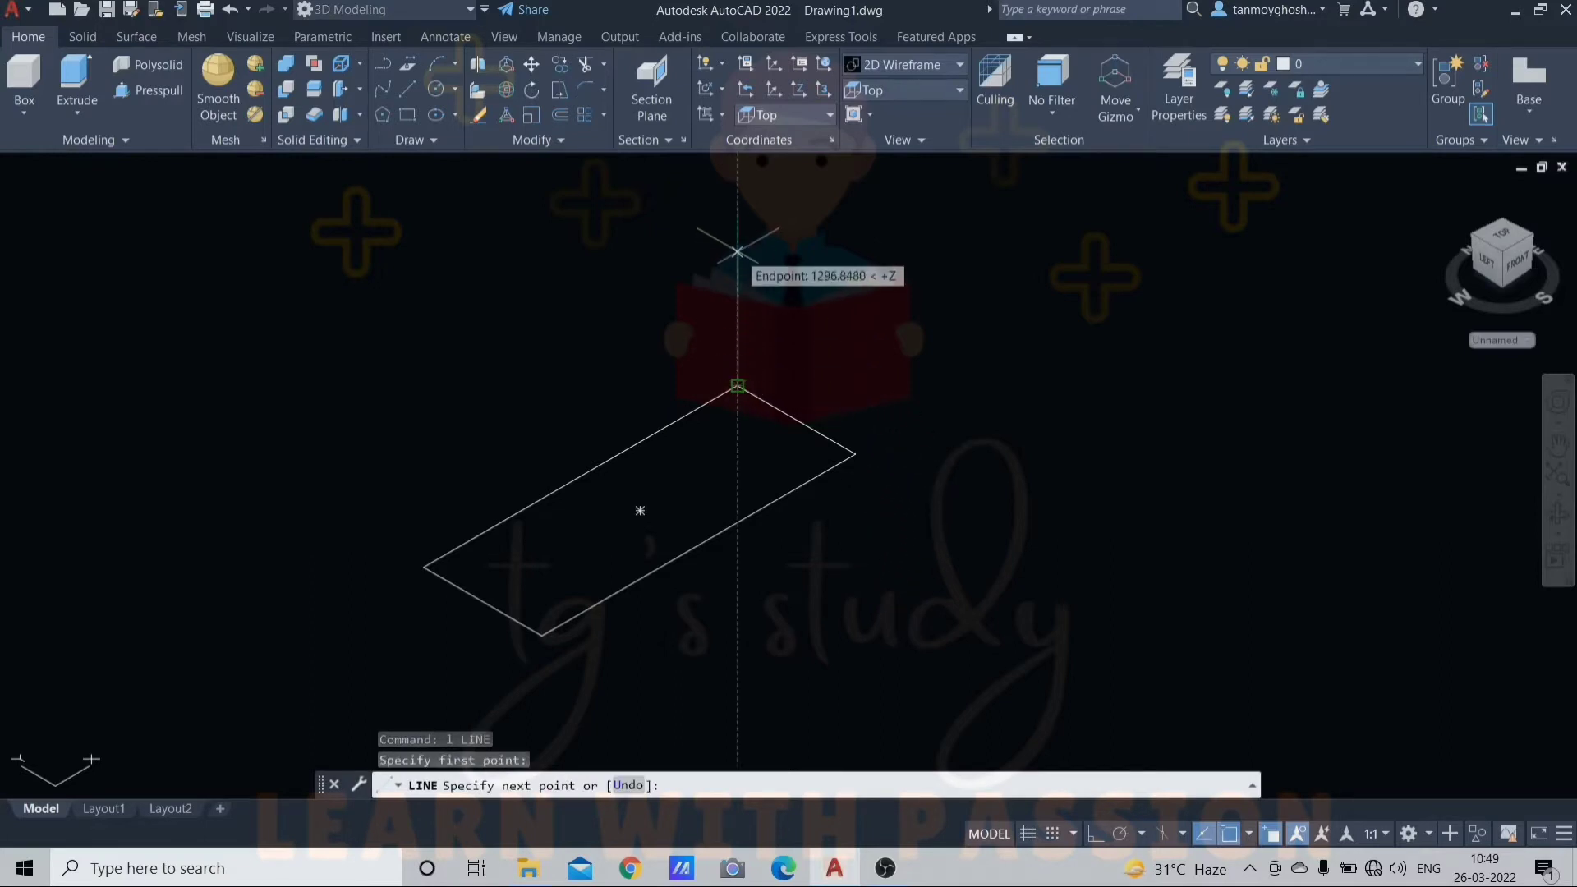
{"action": "key", "text": "F8"}
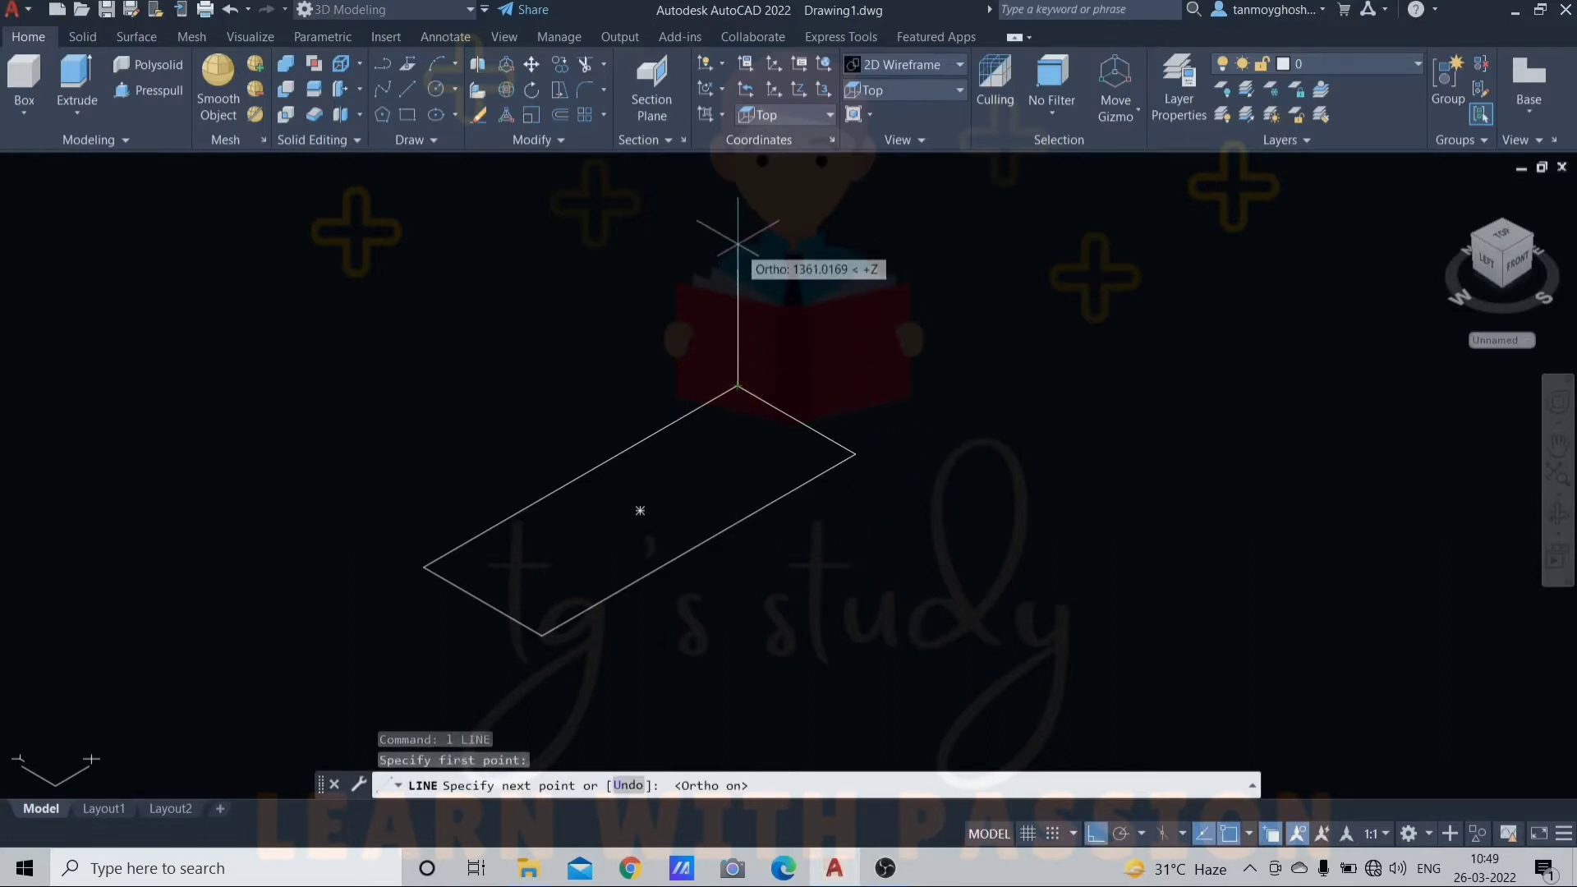
{"action": "left_click", "coordinate": [738, 246]}
{"action": "key", "text": "Escape"}
{"action": "middle_click_drag", "start_coordinate": [917, 354], "coordinate": [901, 345]}
{"action": "key", "text": "Escape"}
{"action": "key", "text": "Escape"}
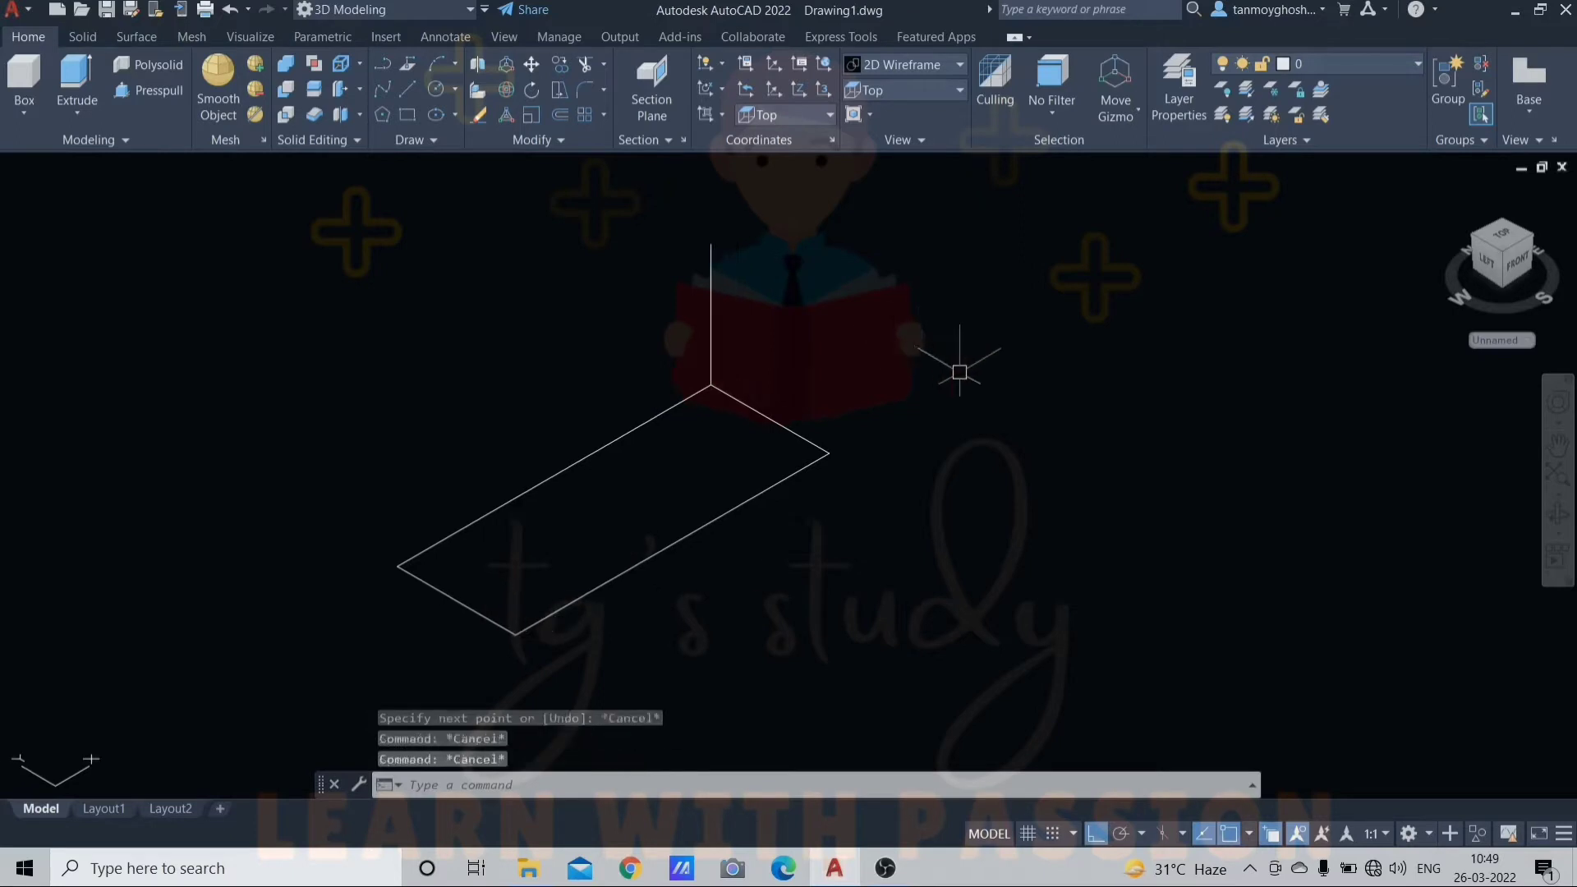
Step: Extrude the rectangle with the Direction option, picking the vertical line's lower and upper endpoints as the direction
{"action": "type", "text": "ext"}
{"action": "key", "text": "Return"}
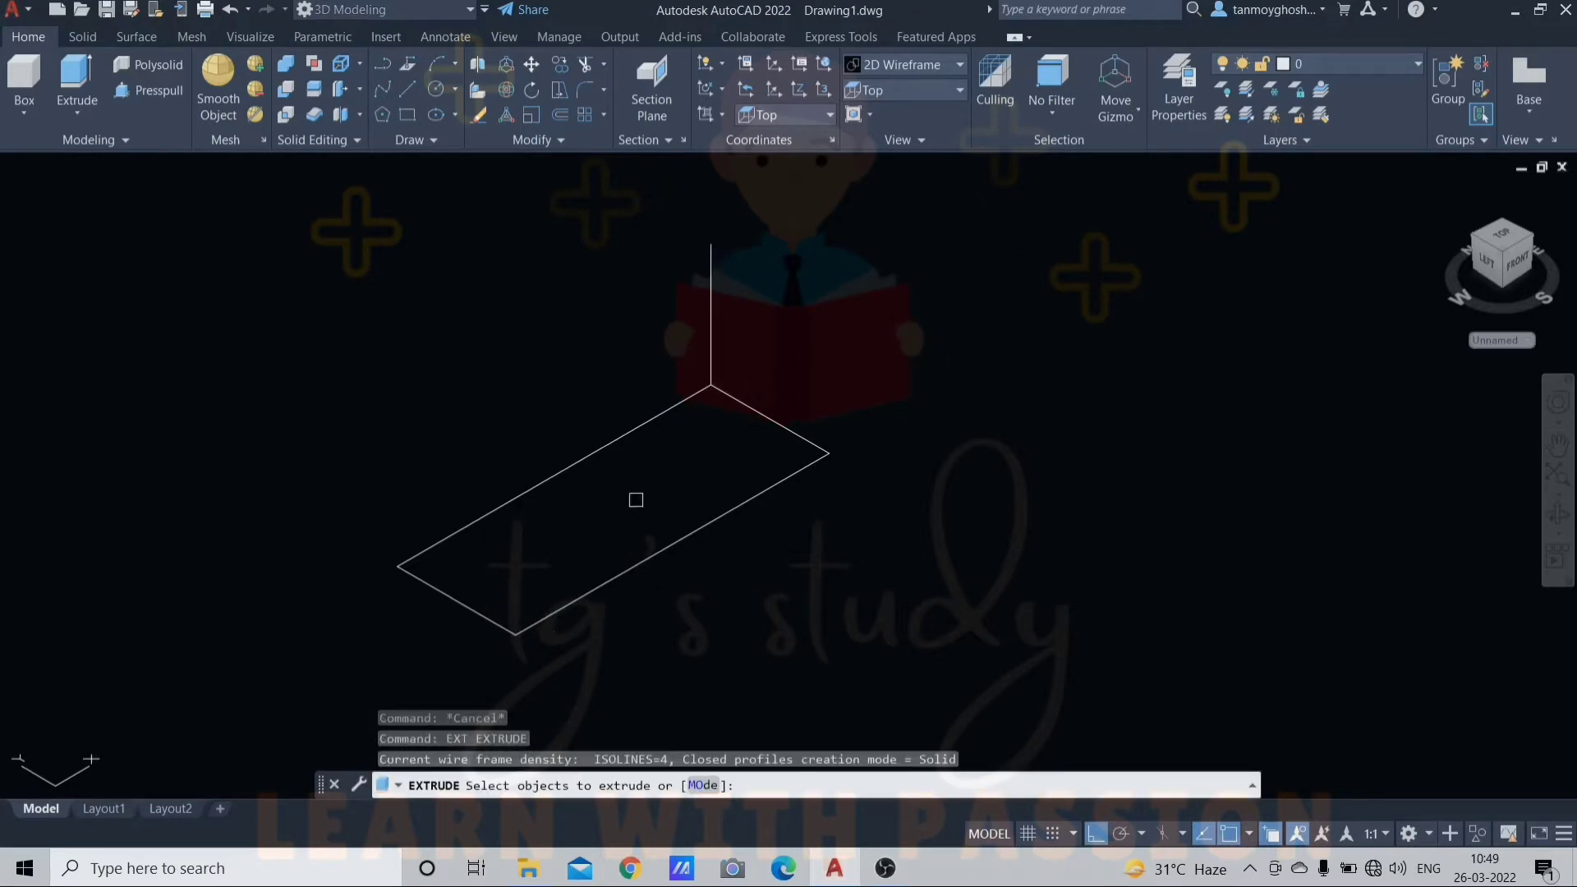
{"action": "left_click", "coordinate": [645, 560]}
{"action": "key", "text": "Return"}
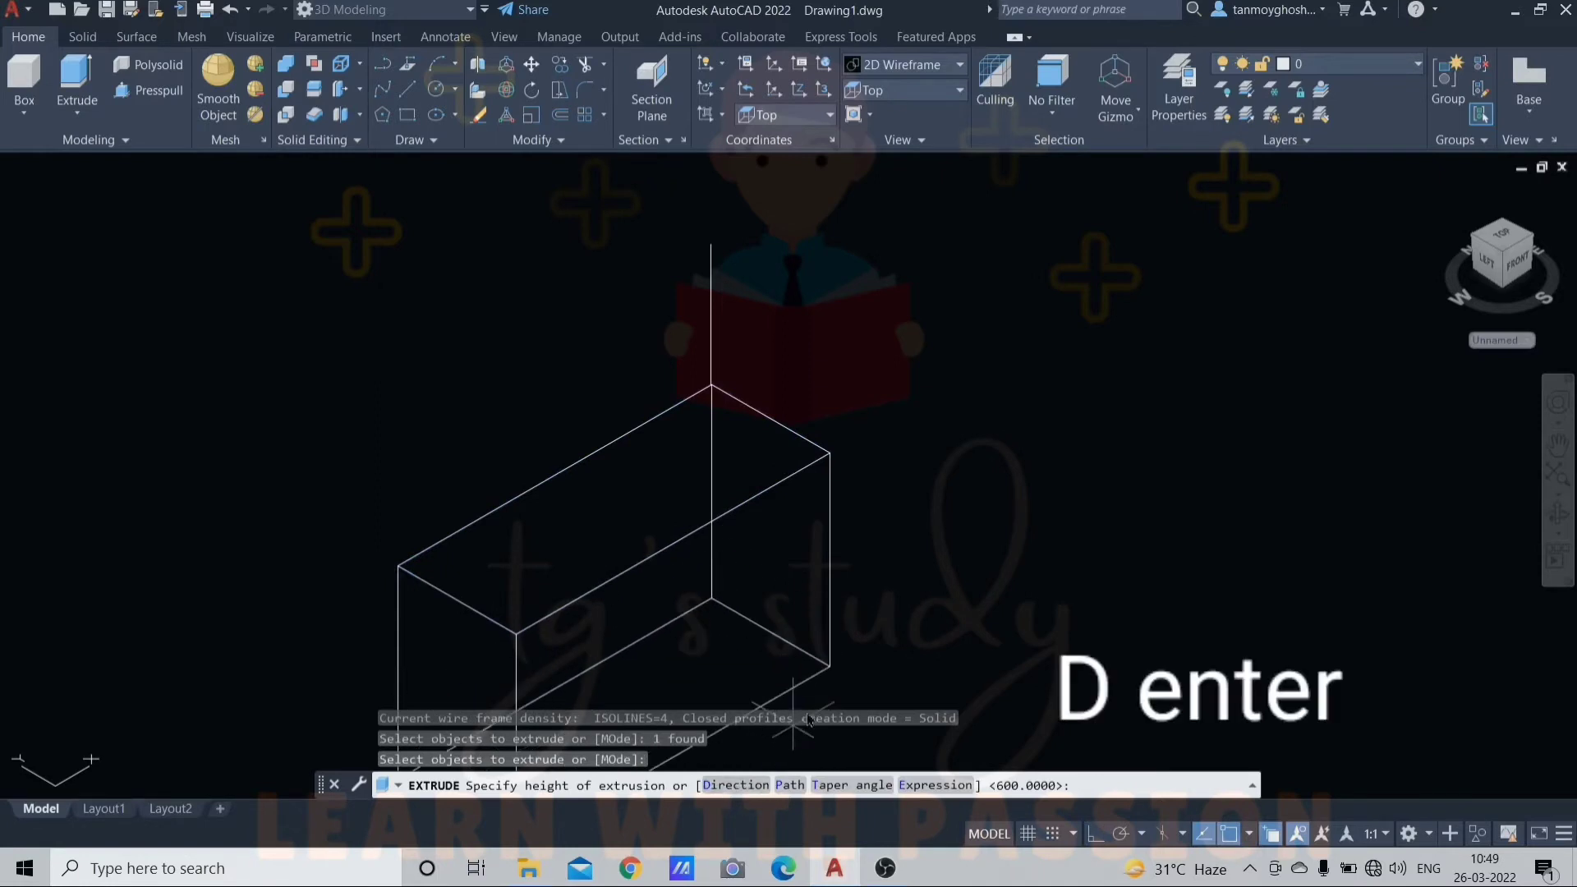
{"action": "key", "text": "Return"}
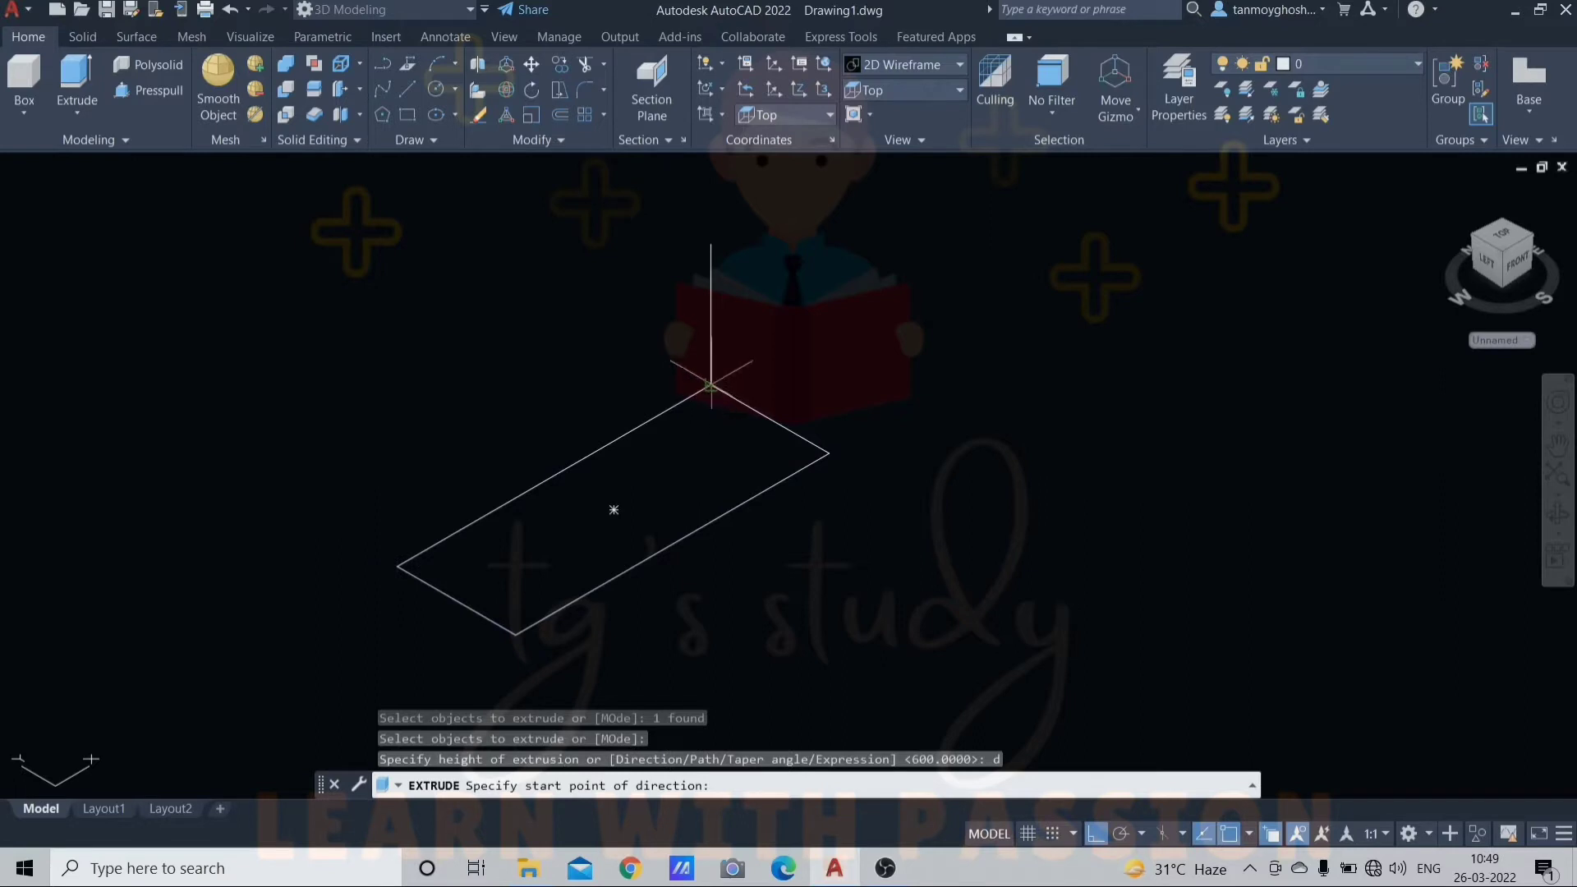
{"action": "left_click", "coordinate": [711, 385]}
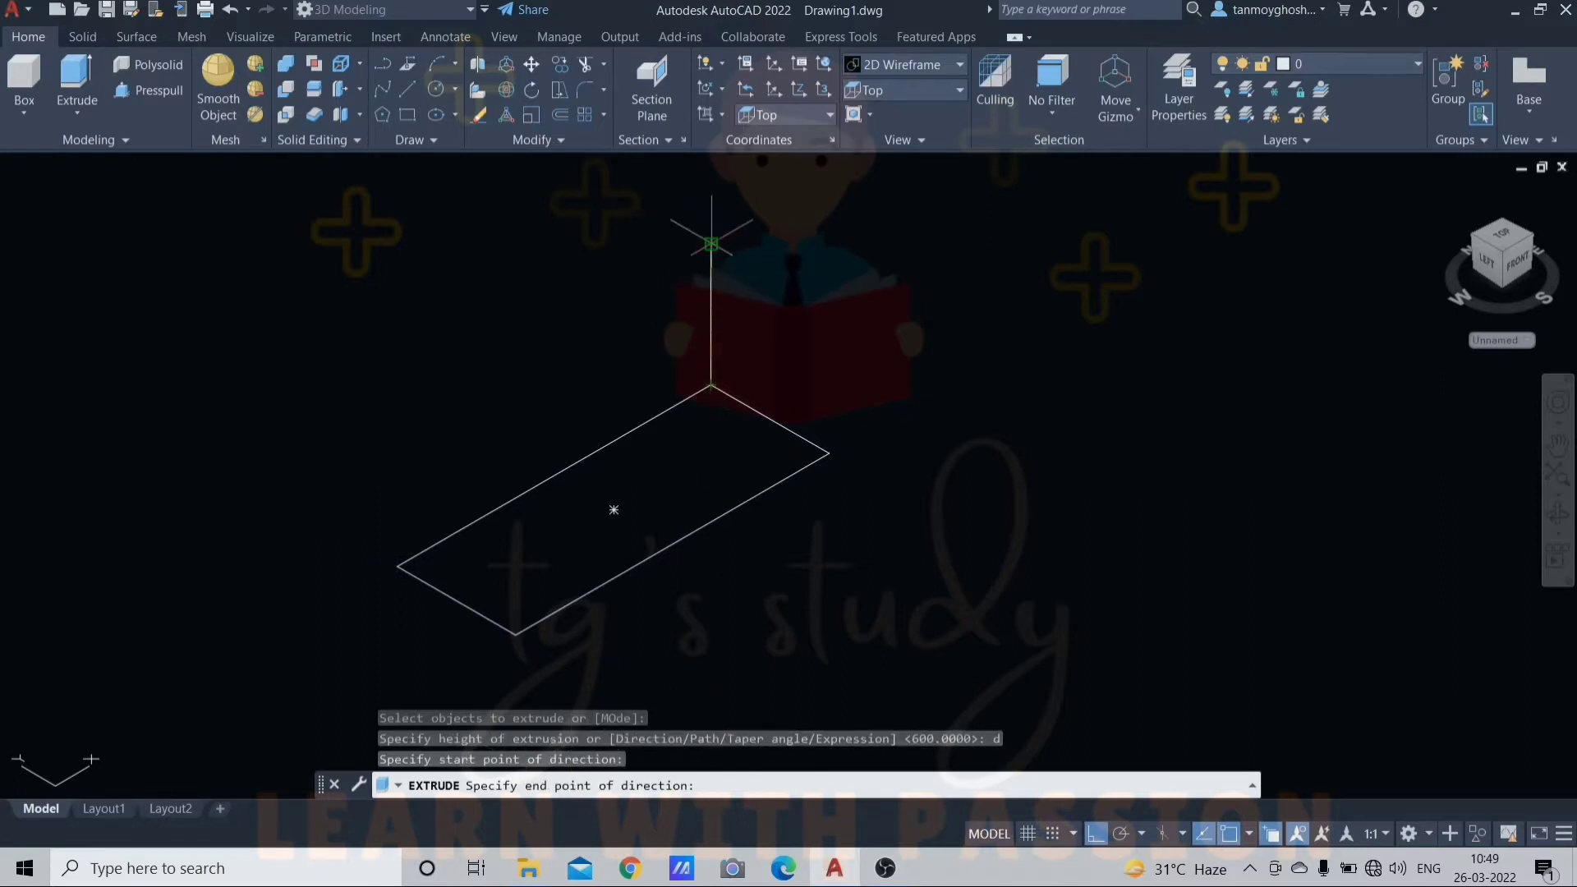
{"action": "left_click", "coordinate": [712, 244]}
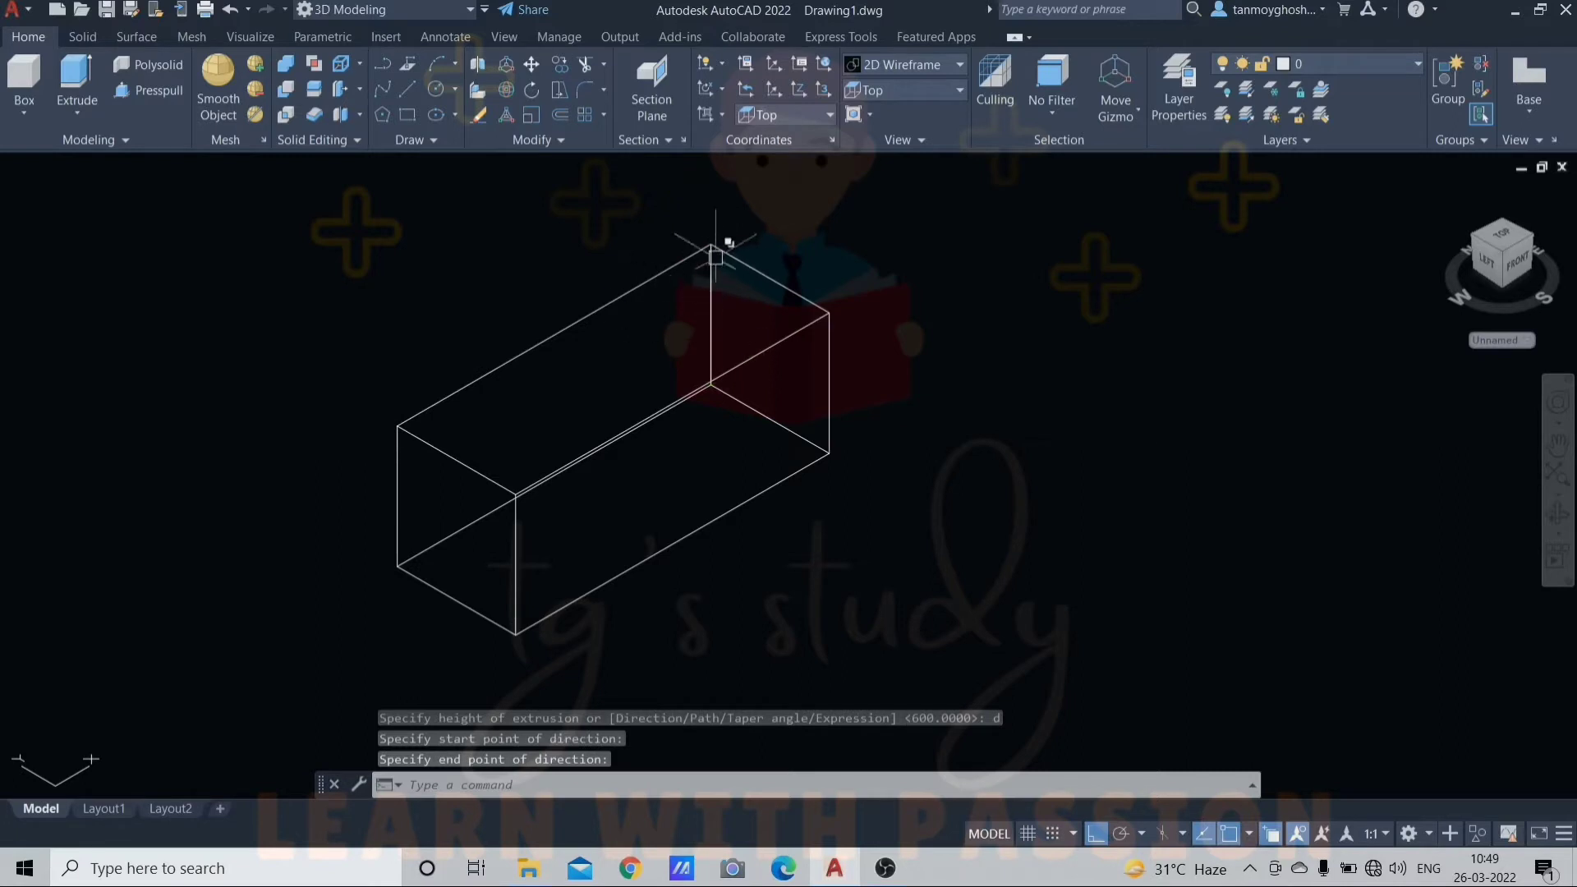
{"action": "middle_click_drag", "start_coordinate": [989, 399], "coordinate": [937, 411]}
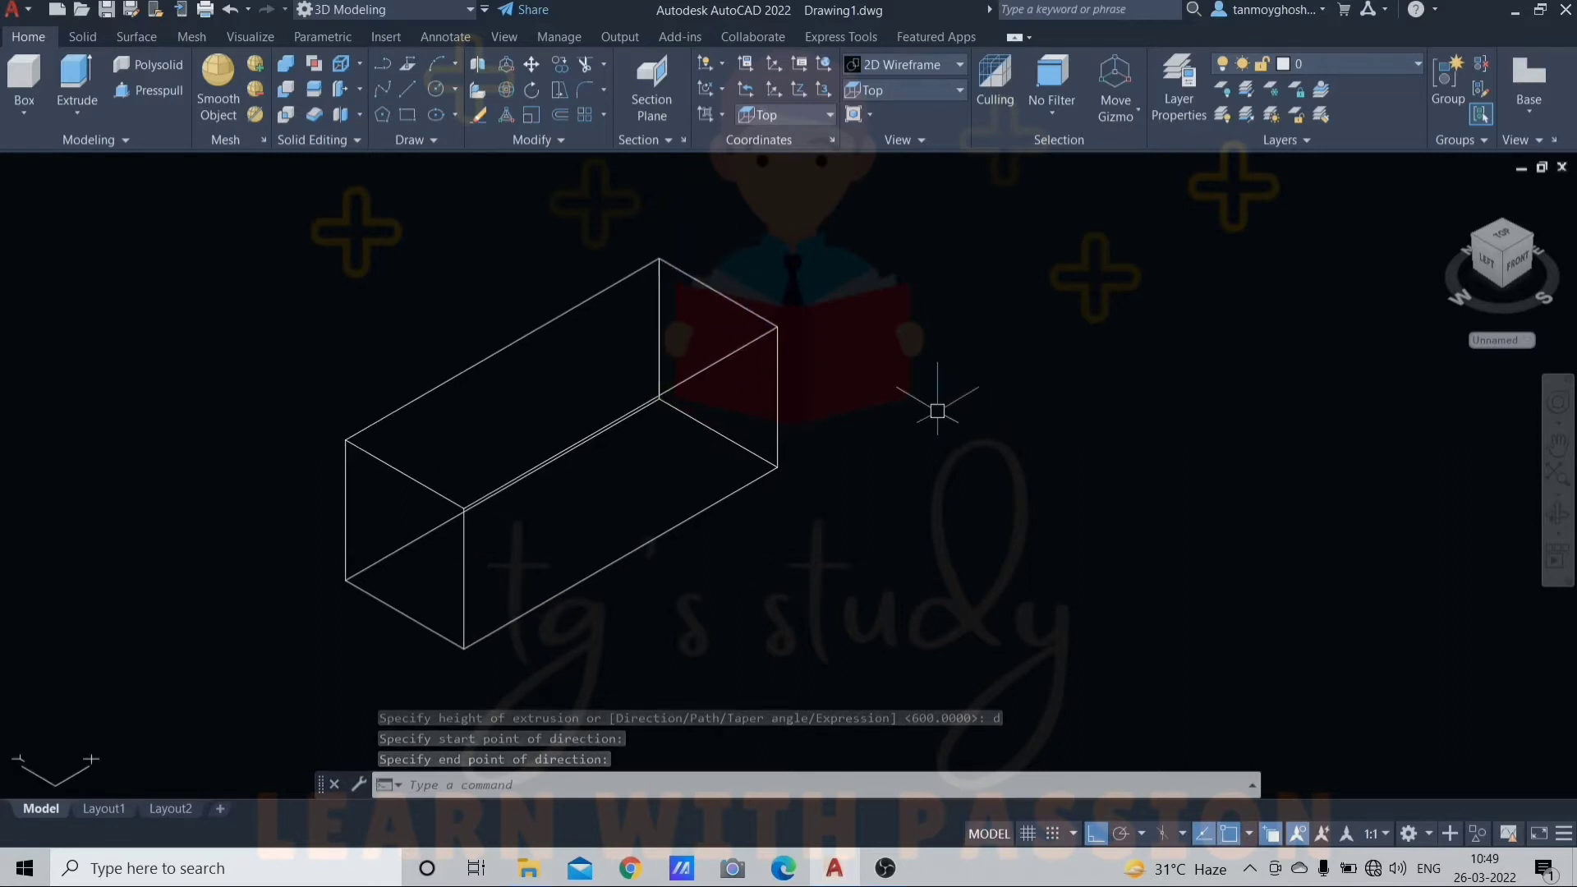
Step: Undo the direction extrusion and erase the vertical line at the rectangle's back corner
{"action": "key", "text": "ctrl+z"}
{"action": "key", "text": "ctrl+z"}
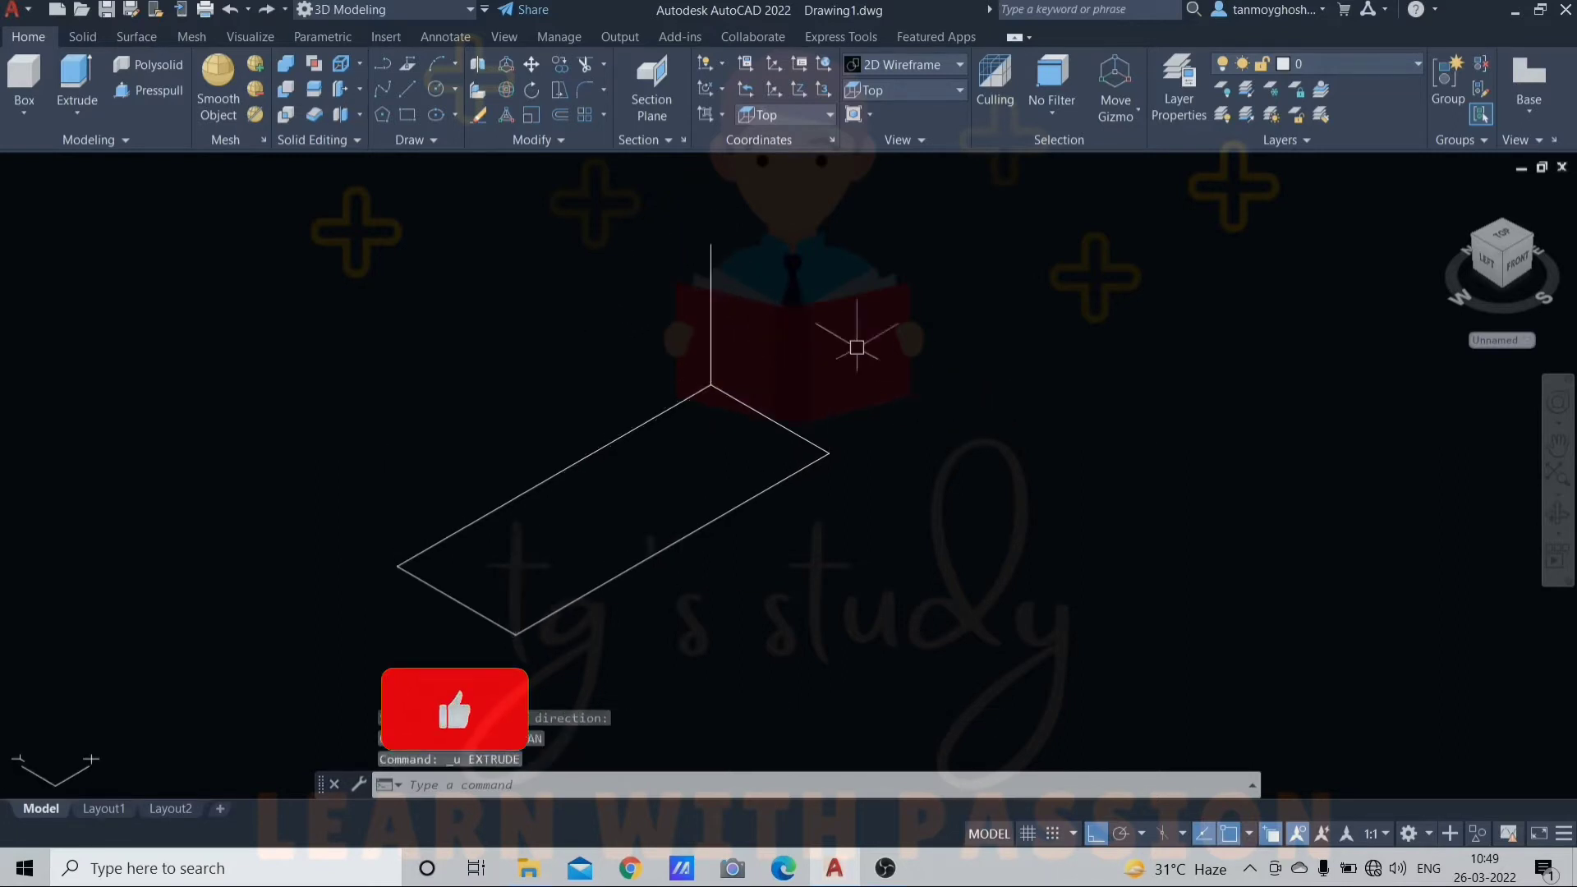
{"action": "left_click", "coordinate": [710, 337]}
{"action": "key", "text": "Delete"}
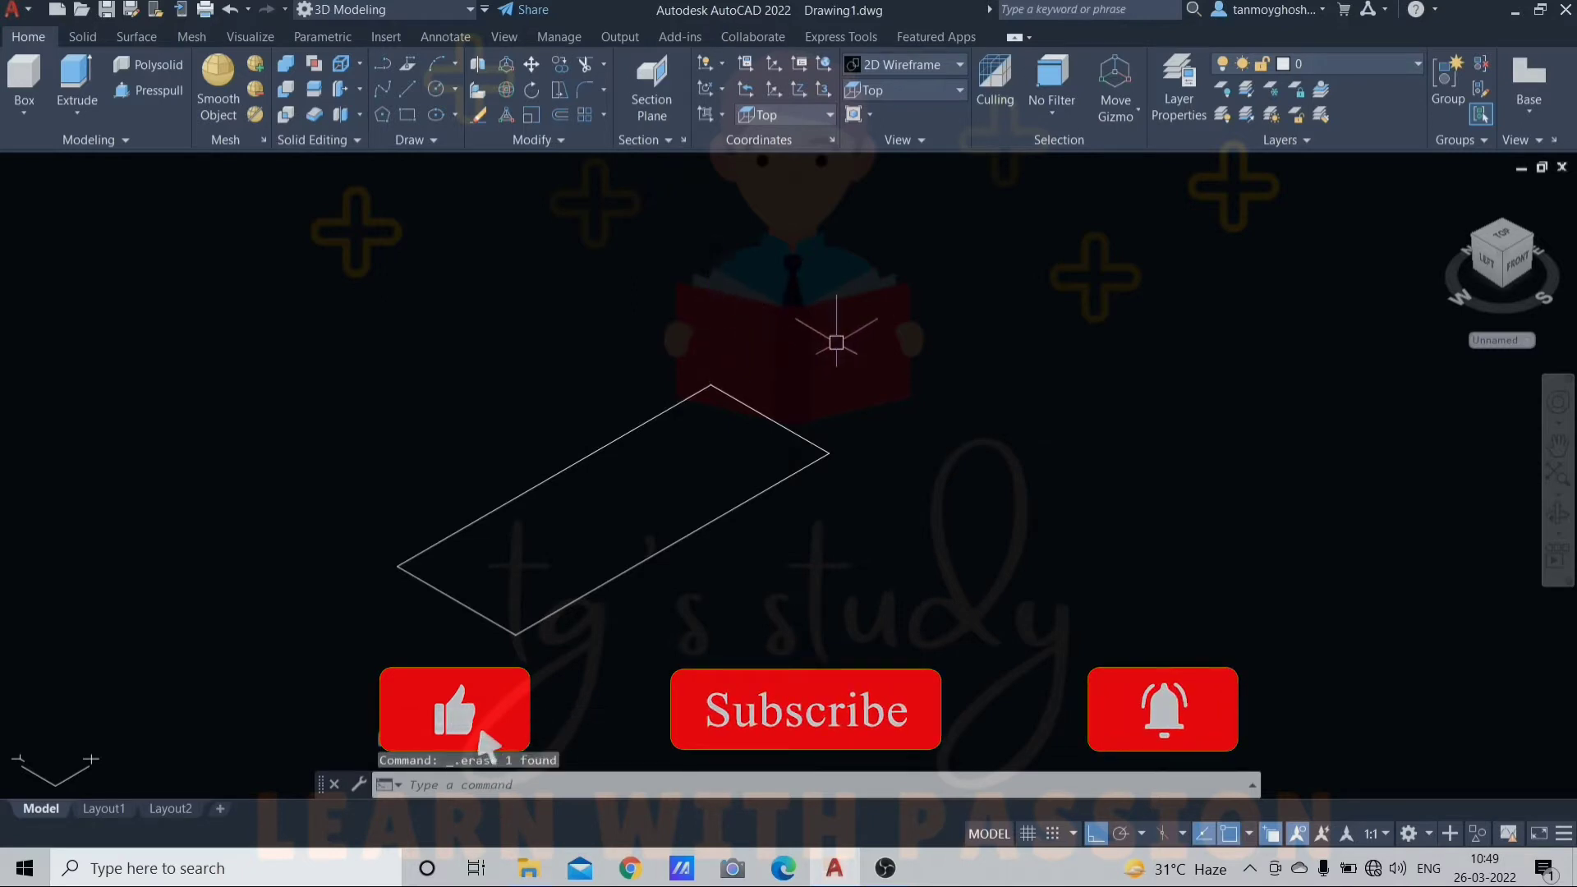
{"action": "middle_click_drag", "start_coordinate": [909, 361], "coordinate": [946, 320]}
{"action": "key", "text": "Escape"}
{"action": "key", "text": "Escape"}
{"action": "key", "text": "Escape"}
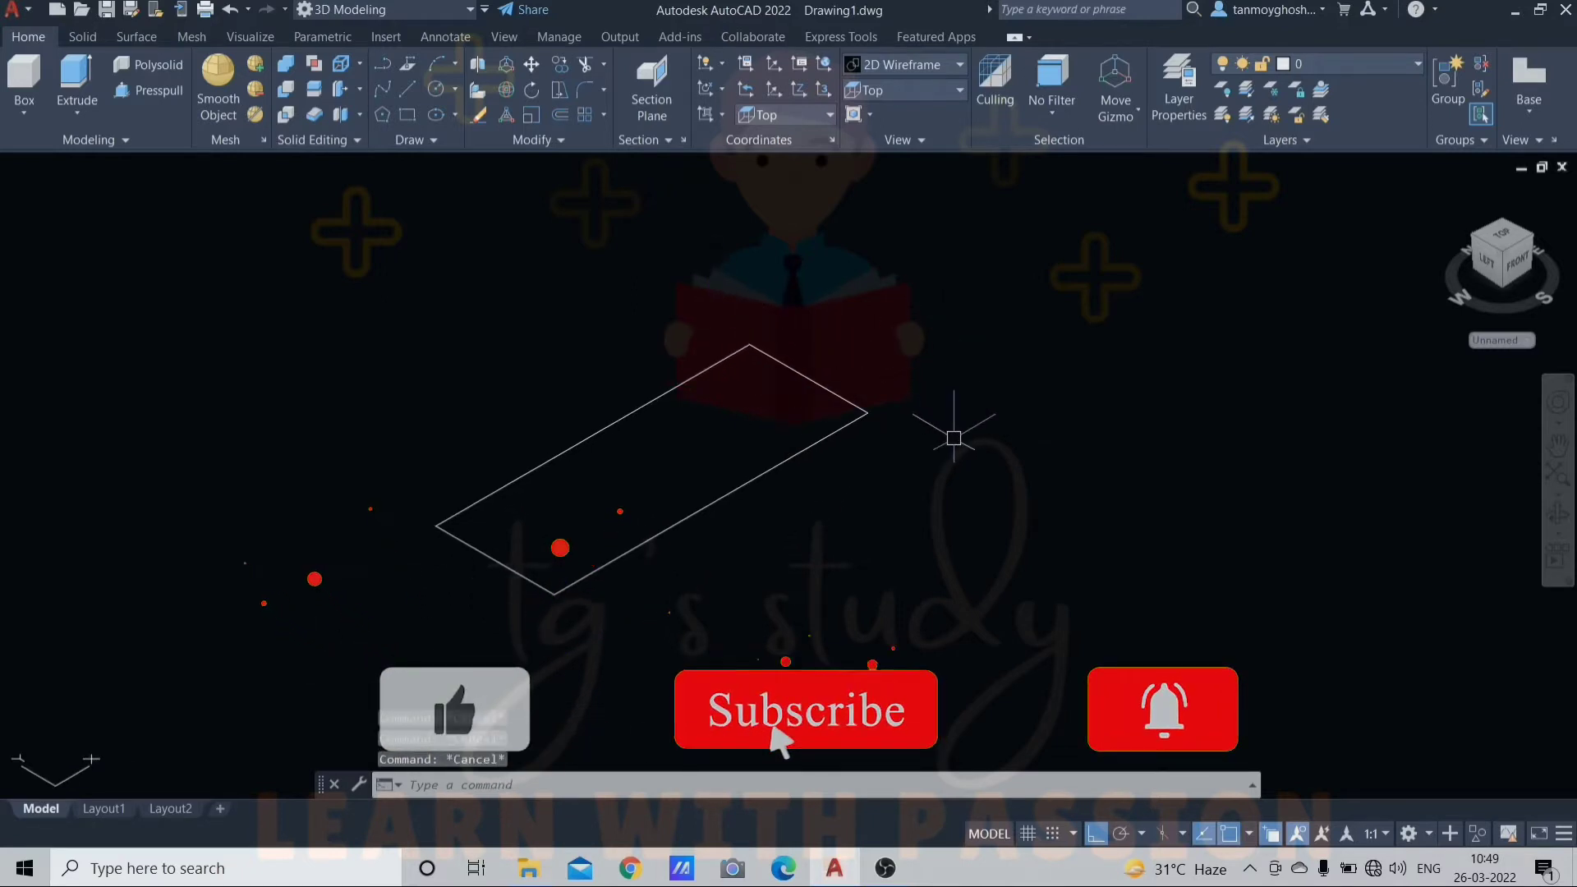
{"action": "key", "text": "Escape"}
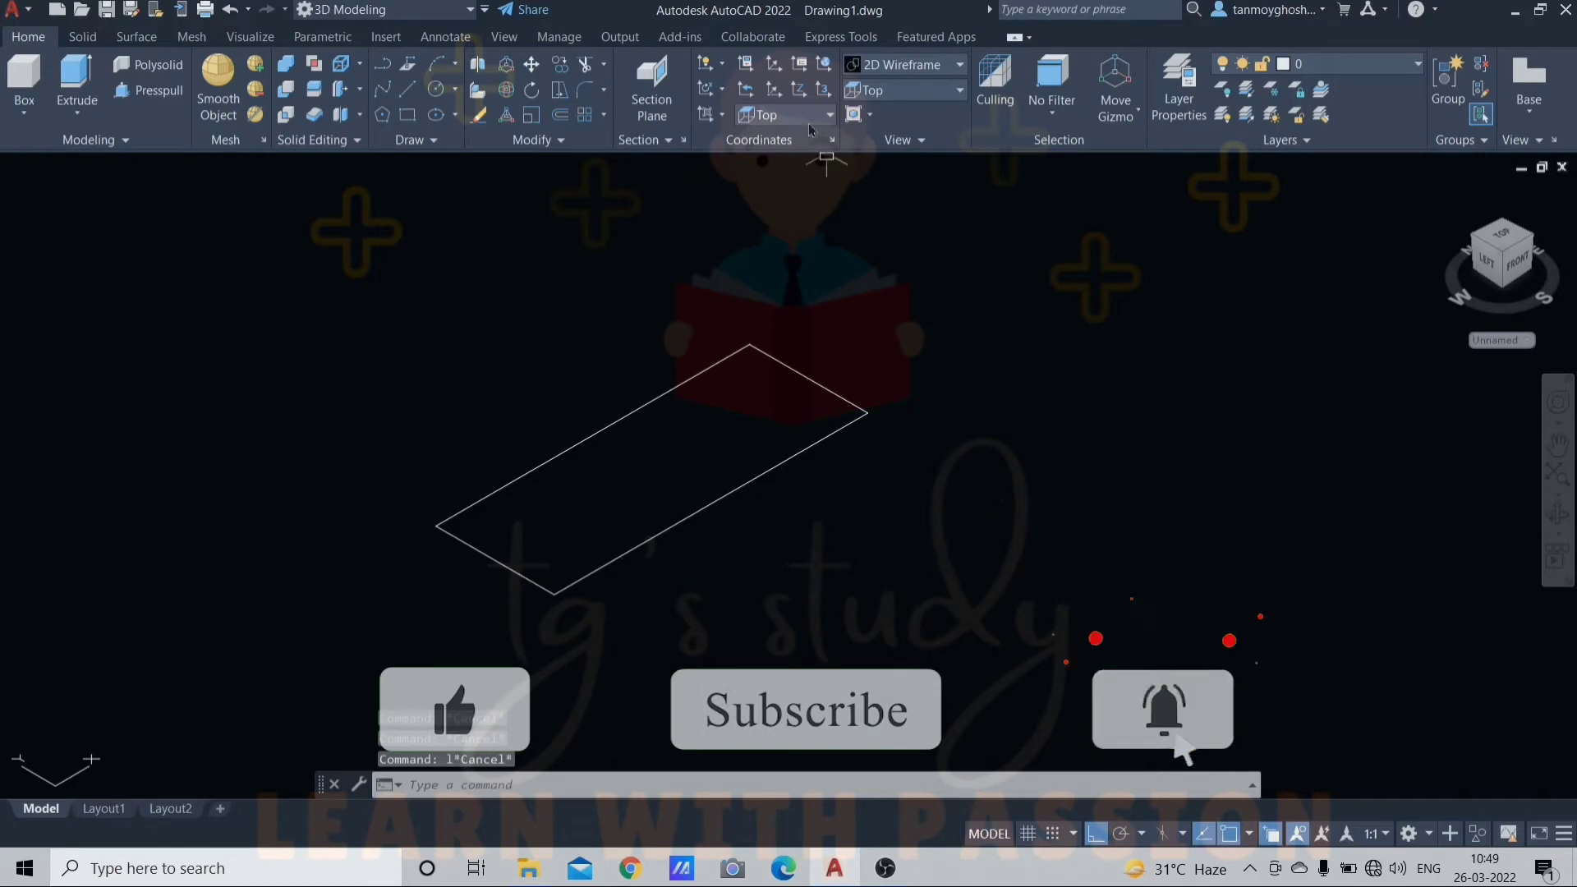
Step: Set the UCS to Left and draw a slanted line outward from the rectangle's far-left corner, with Ortho off
{"action": "left_click", "coordinate": [827, 115]}
{"action": "left_click", "coordinate": [768, 213]}
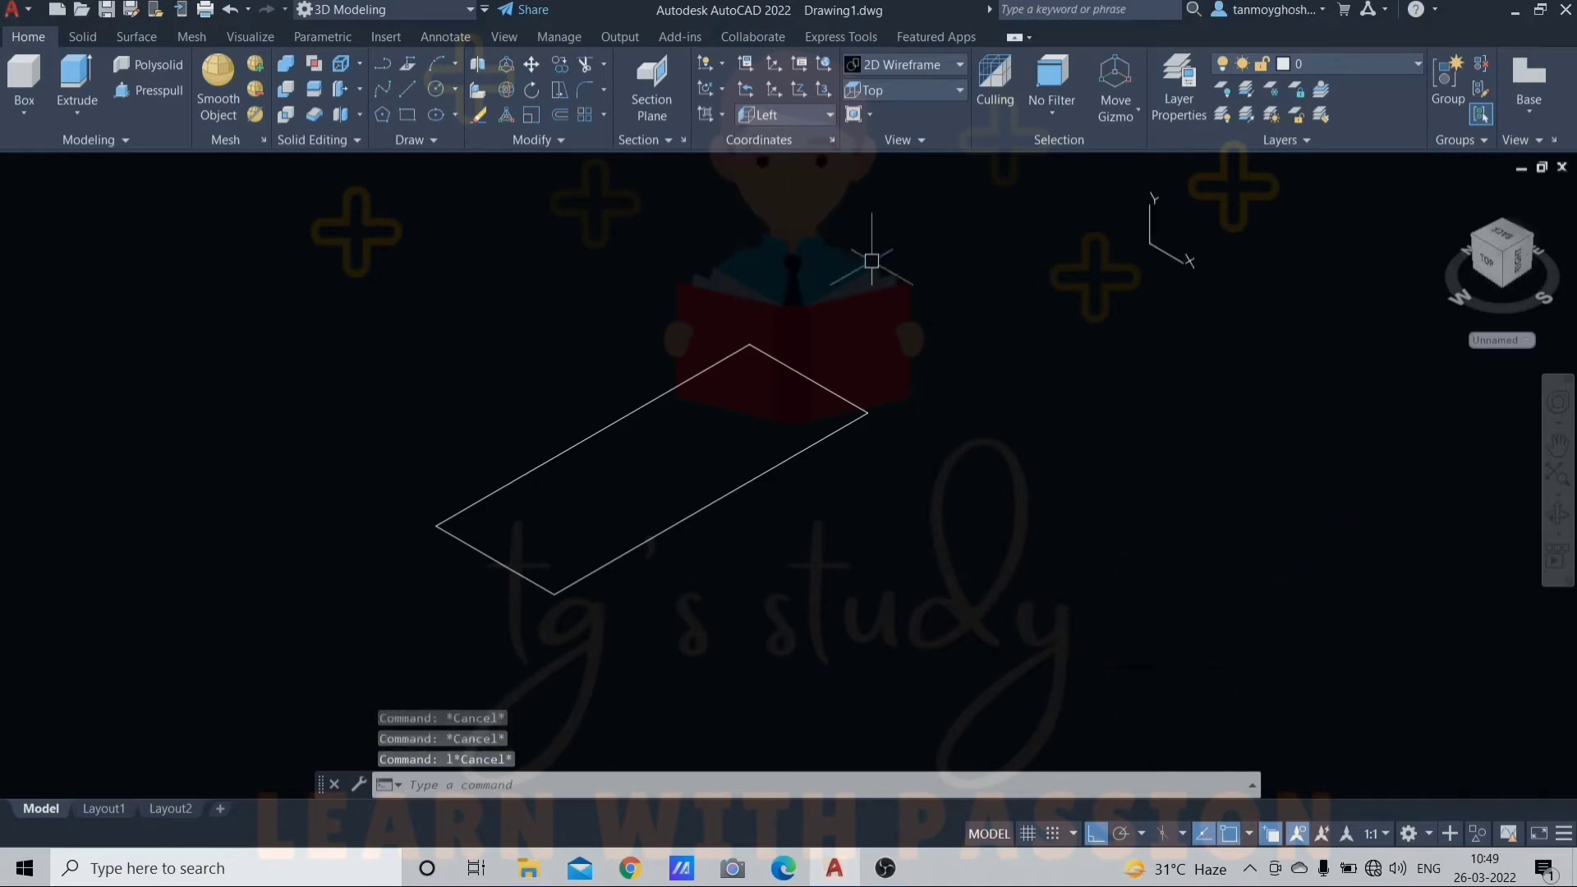
{"action": "type", "text": "1"}
{"action": "key", "text": "Return"}
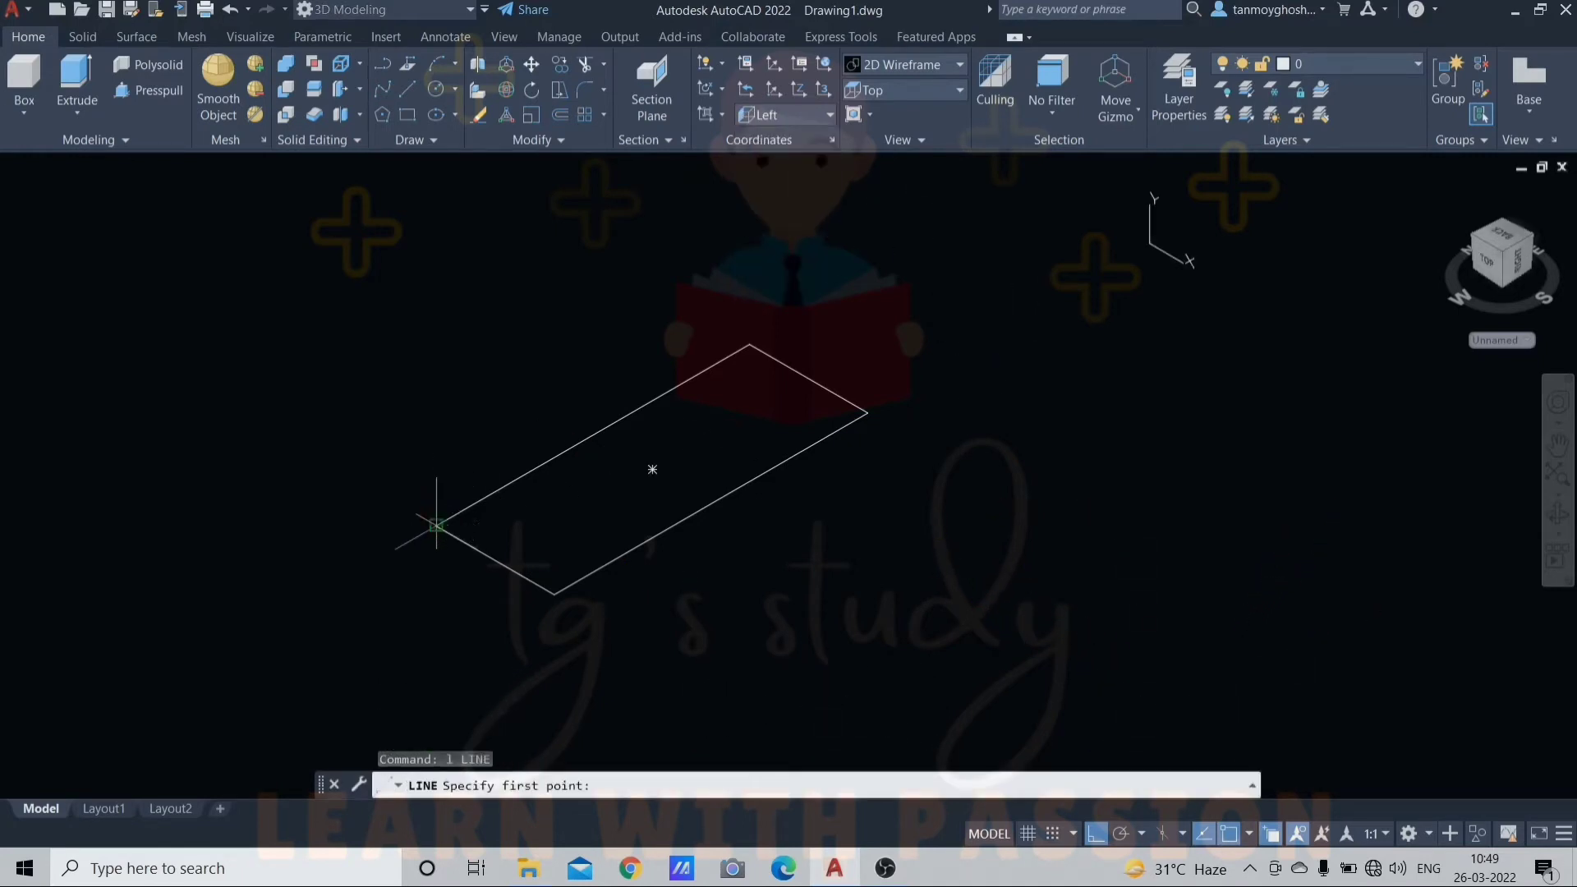
{"action": "left_click", "coordinate": [436, 524]}
{"action": "key", "text": "F8"}
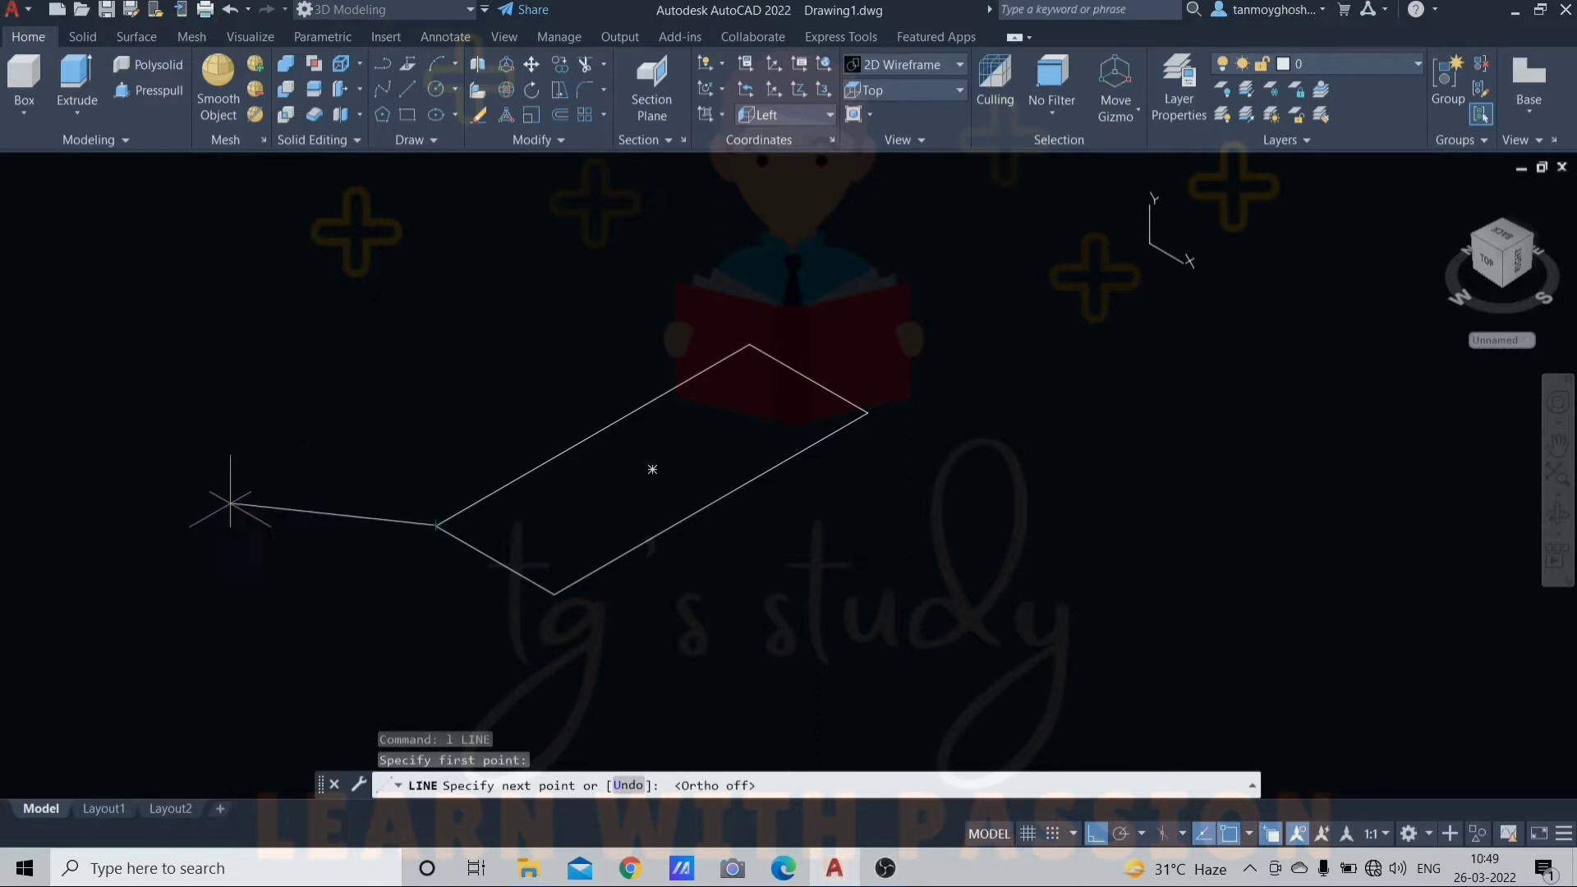
{"action": "left_click", "coordinate": [324, 534]}
{"action": "key", "text": "Escape"}
{"action": "key", "text": "Escape"}
{"action": "key", "text": "Escape"}
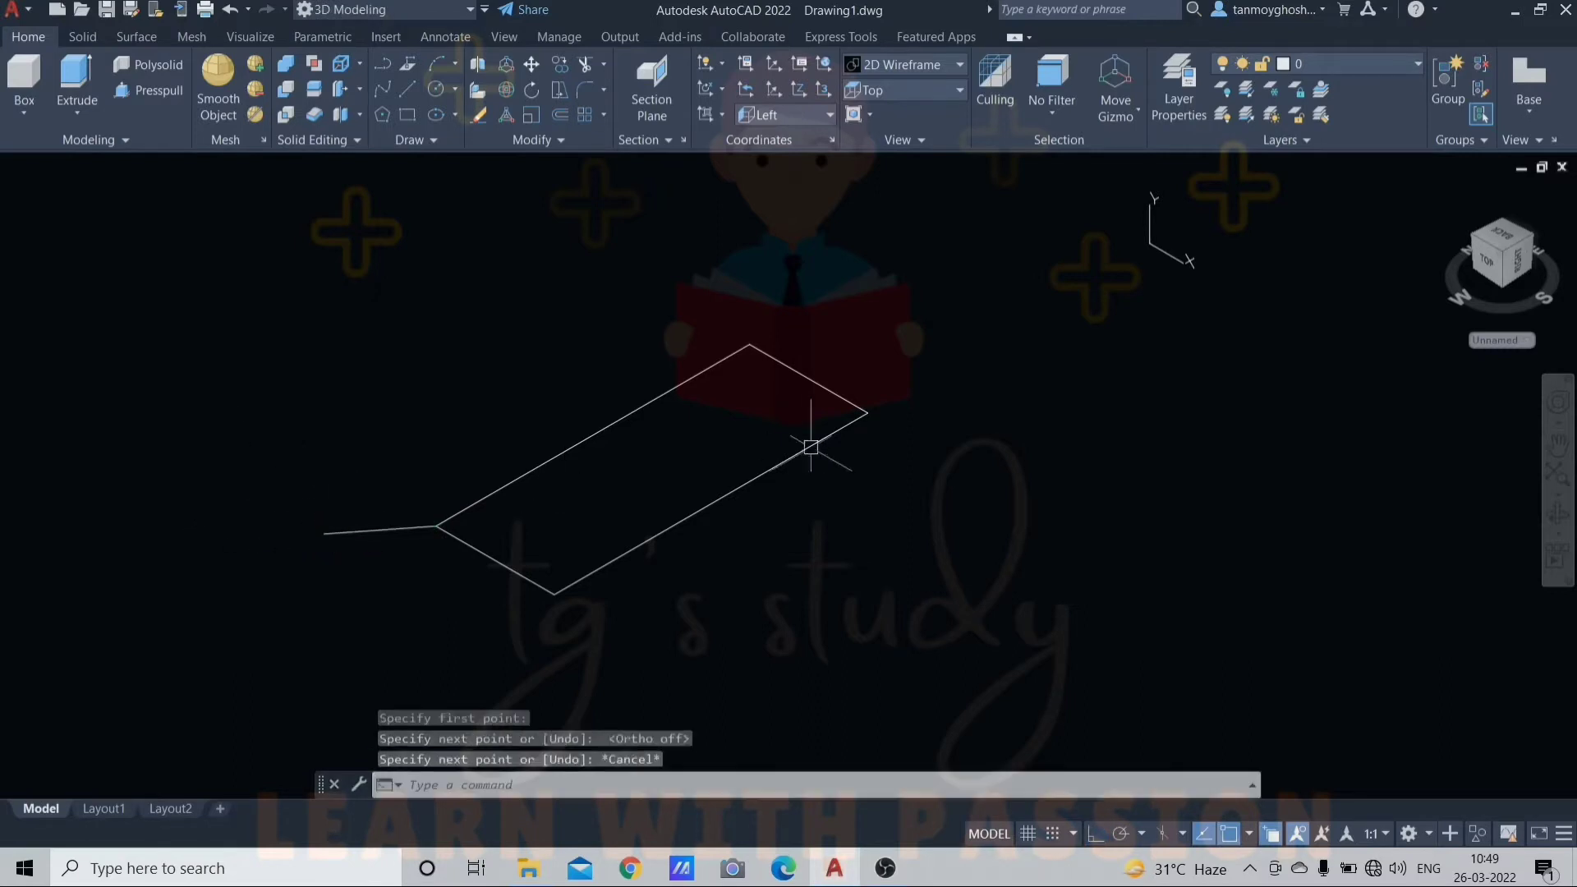
Step: Extrude the rectangle with the Direction option, from the shared corner to the slanted line's free endpoint
{"action": "type", "text": "e"}
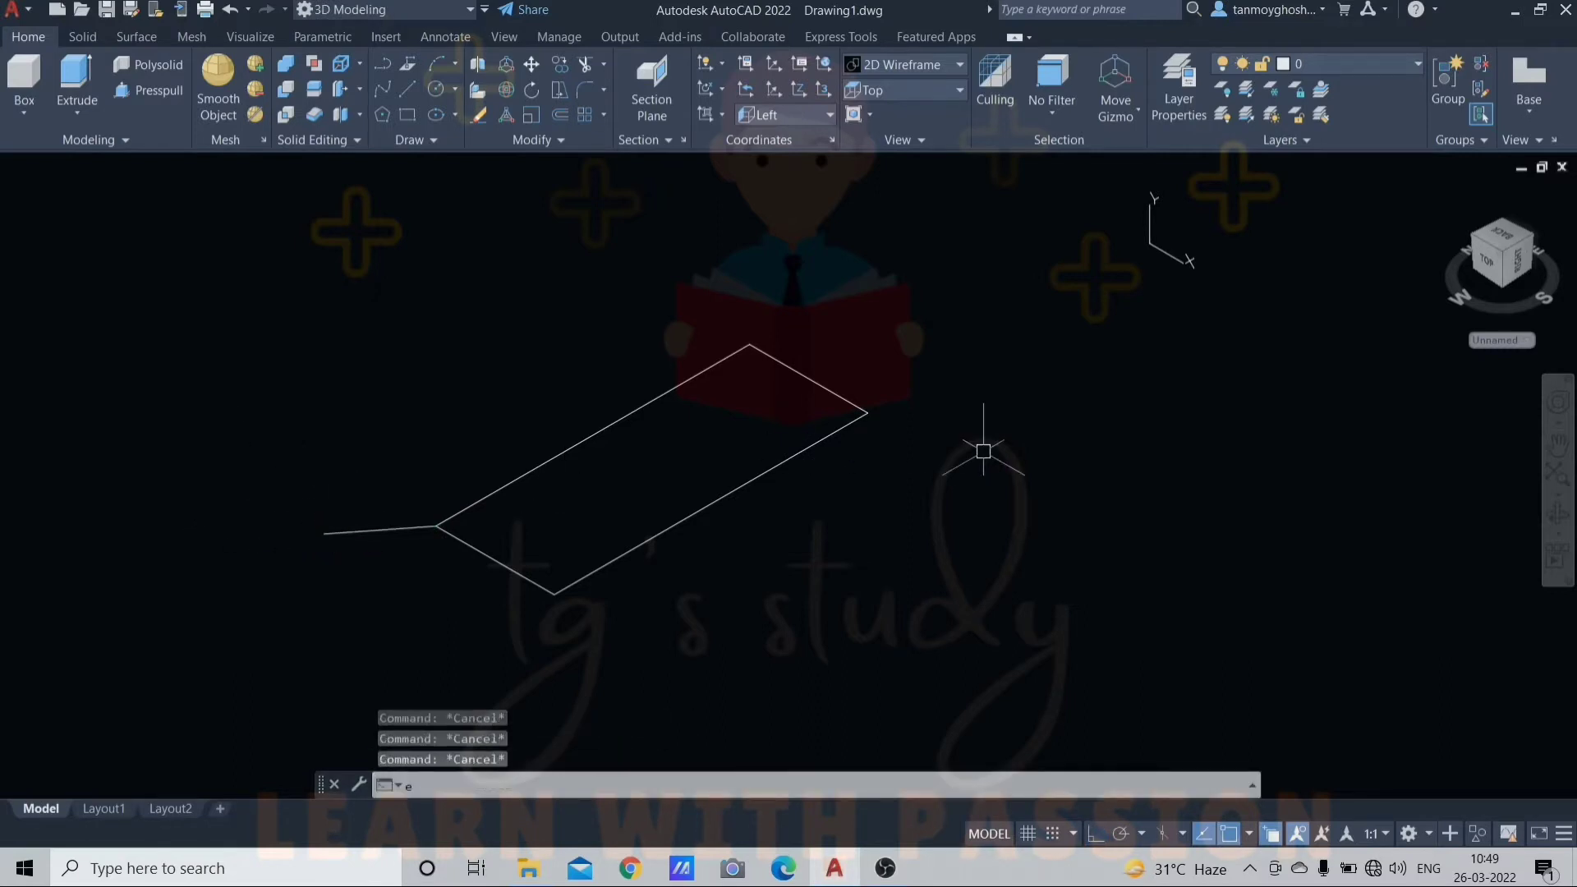
{"action": "type", "text": "xt"}
{"action": "key", "text": "Return"}
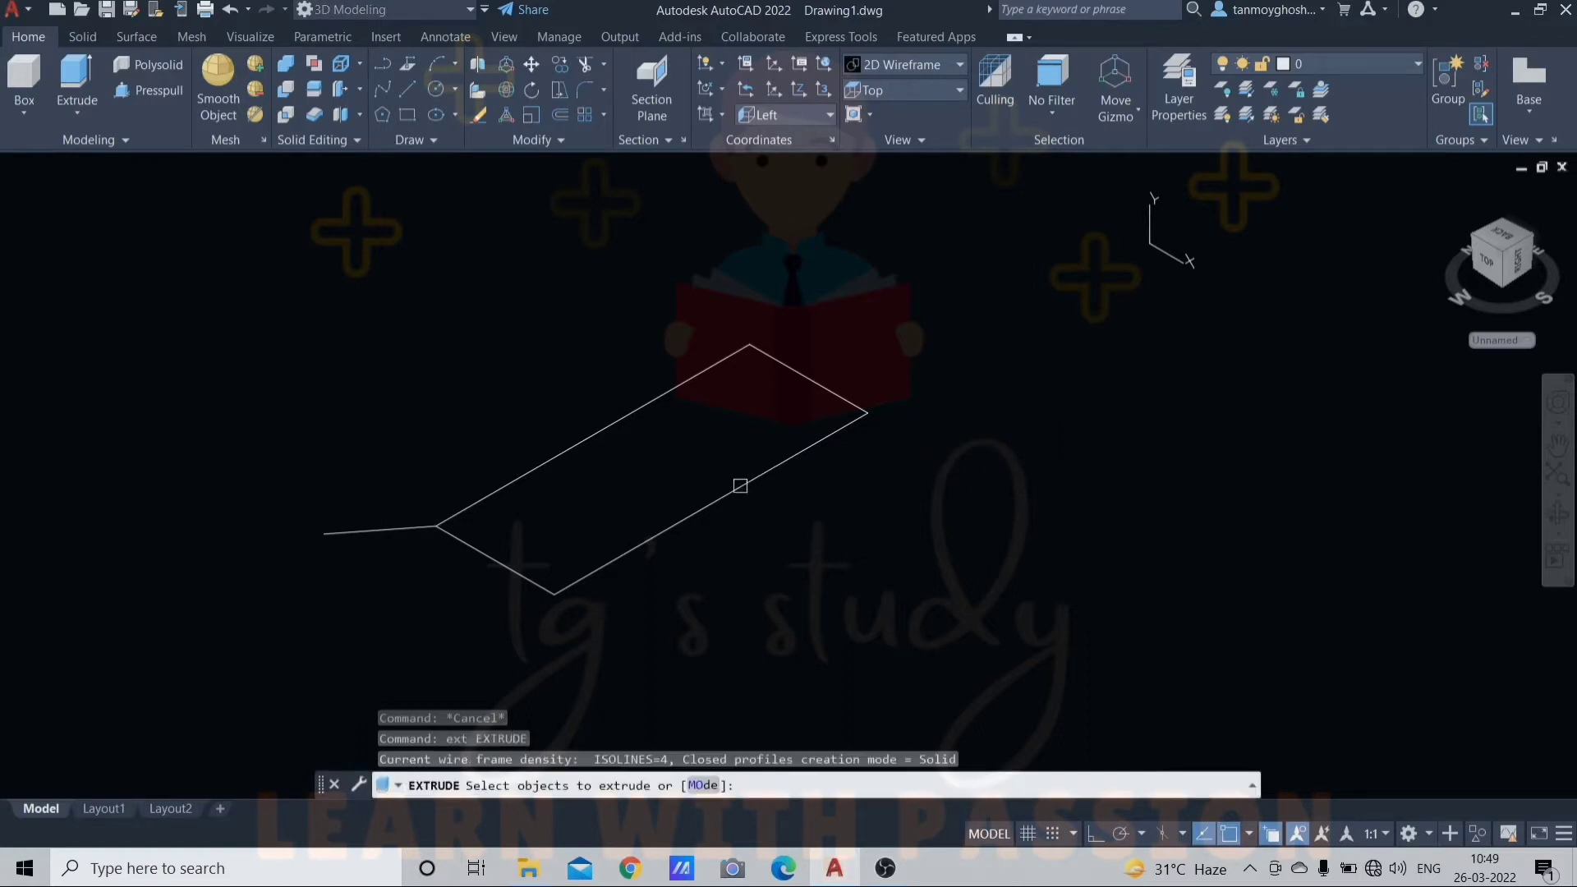
{"action": "left_click", "coordinate": [740, 485]}
{"action": "key", "text": "Return"}
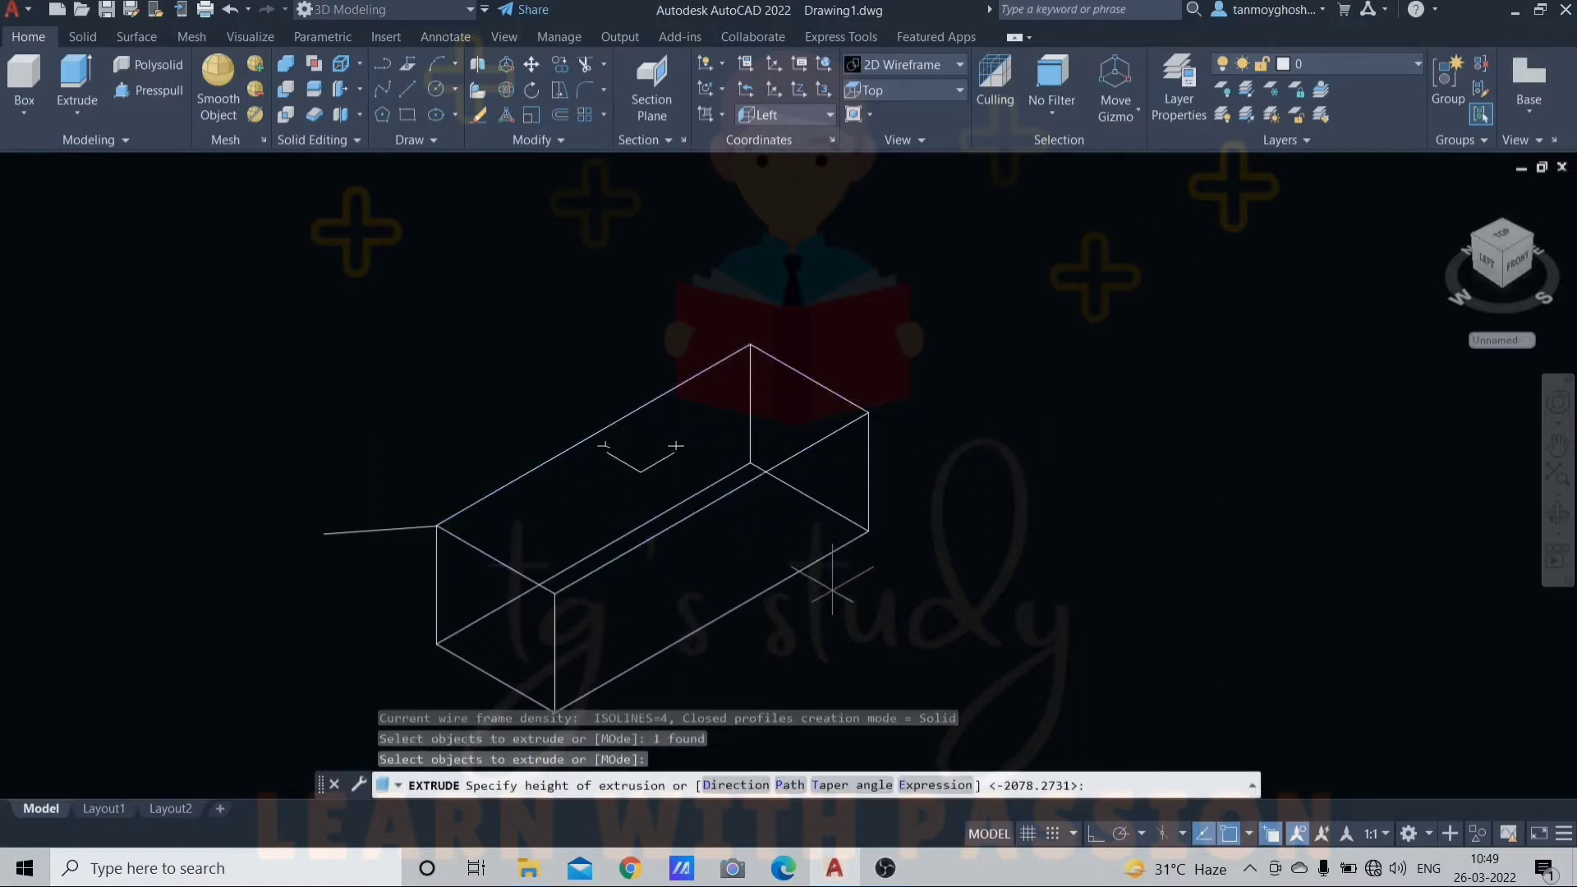
{"action": "type", "text": "d"}
{"action": "key", "text": "Return"}
{"action": "left_click", "coordinate": [437, 524]}
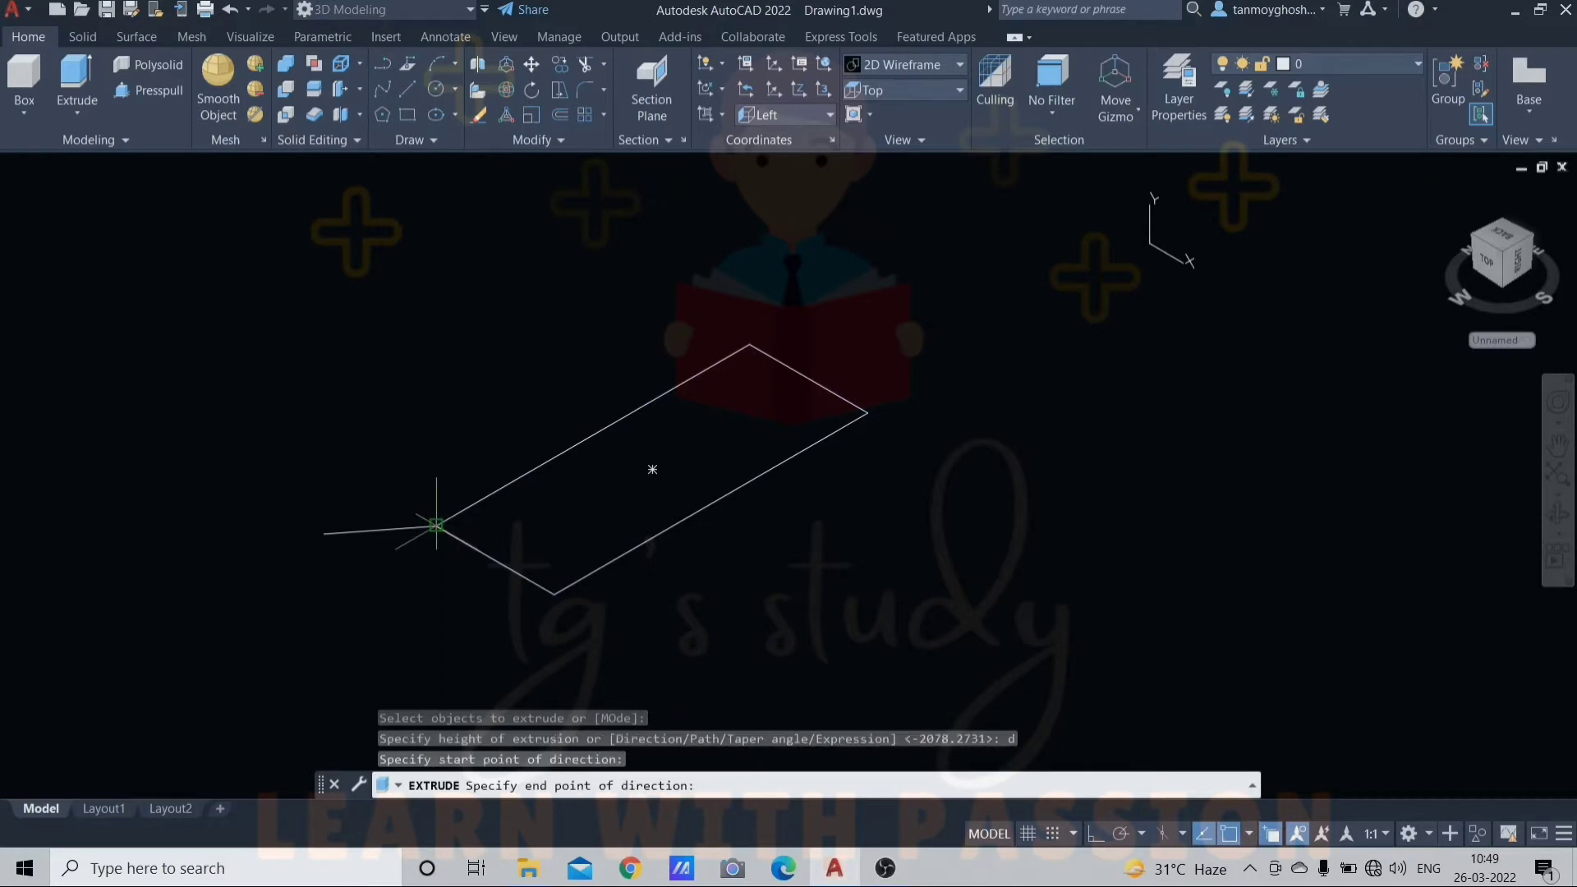
{"action": "left_click", "coordinate": [324, 533]}
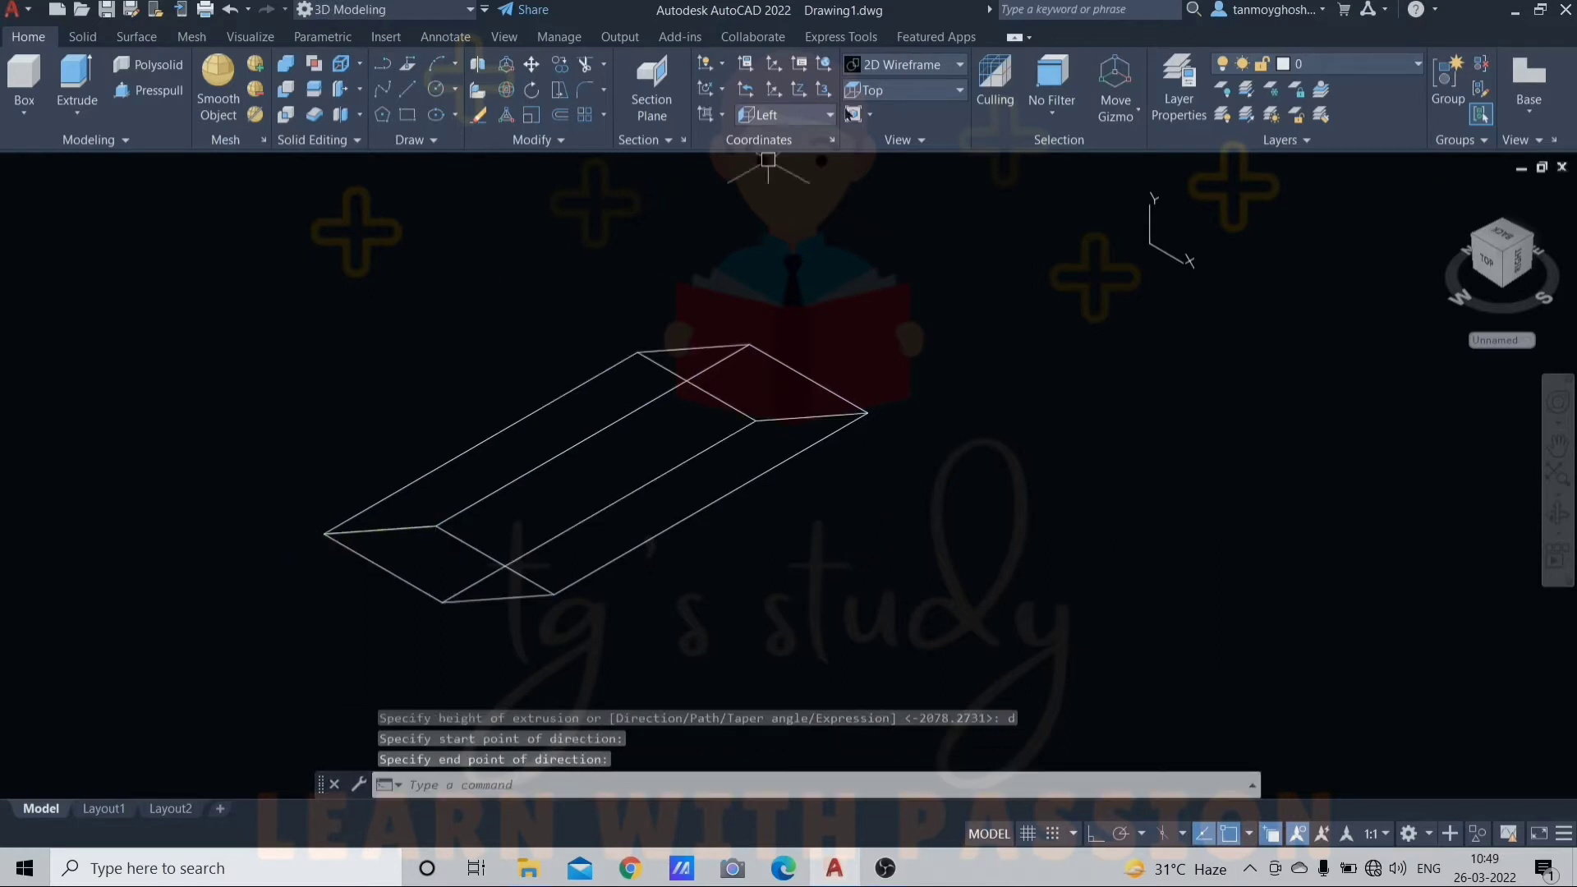
Step: View the slanted solid in the Conceptual and Hidden visual styles, then return to 2D Wireframe
{"action": "left_click", "coordinate": [913, 64]}
{"action": "left_click", "coordinate": [967, 94]}
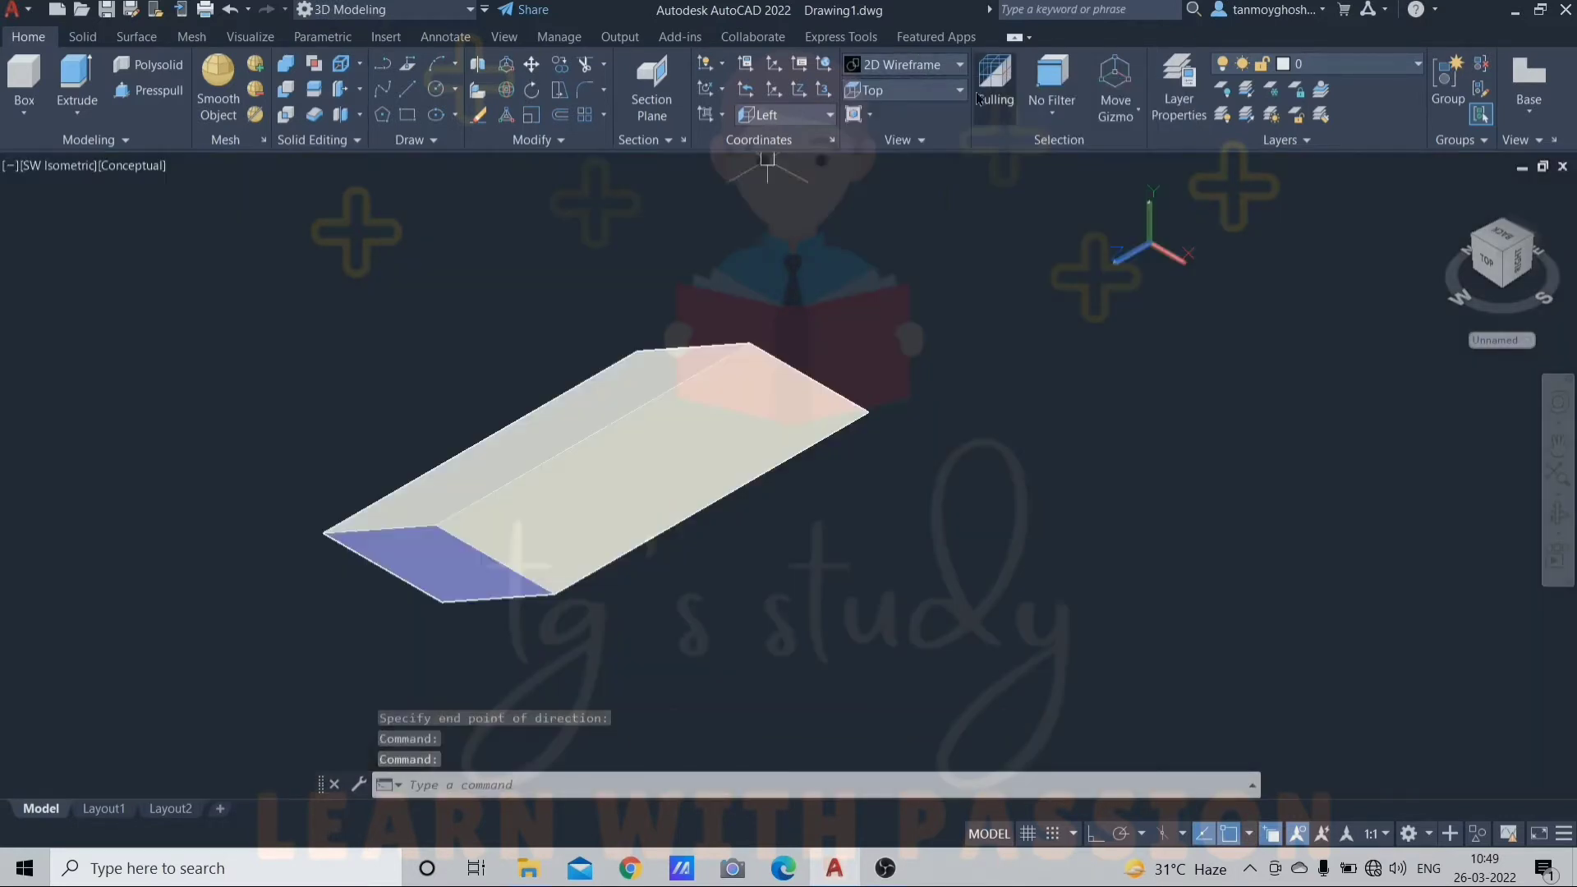
{"action": "left_click", "coordinate": [910, 66]}
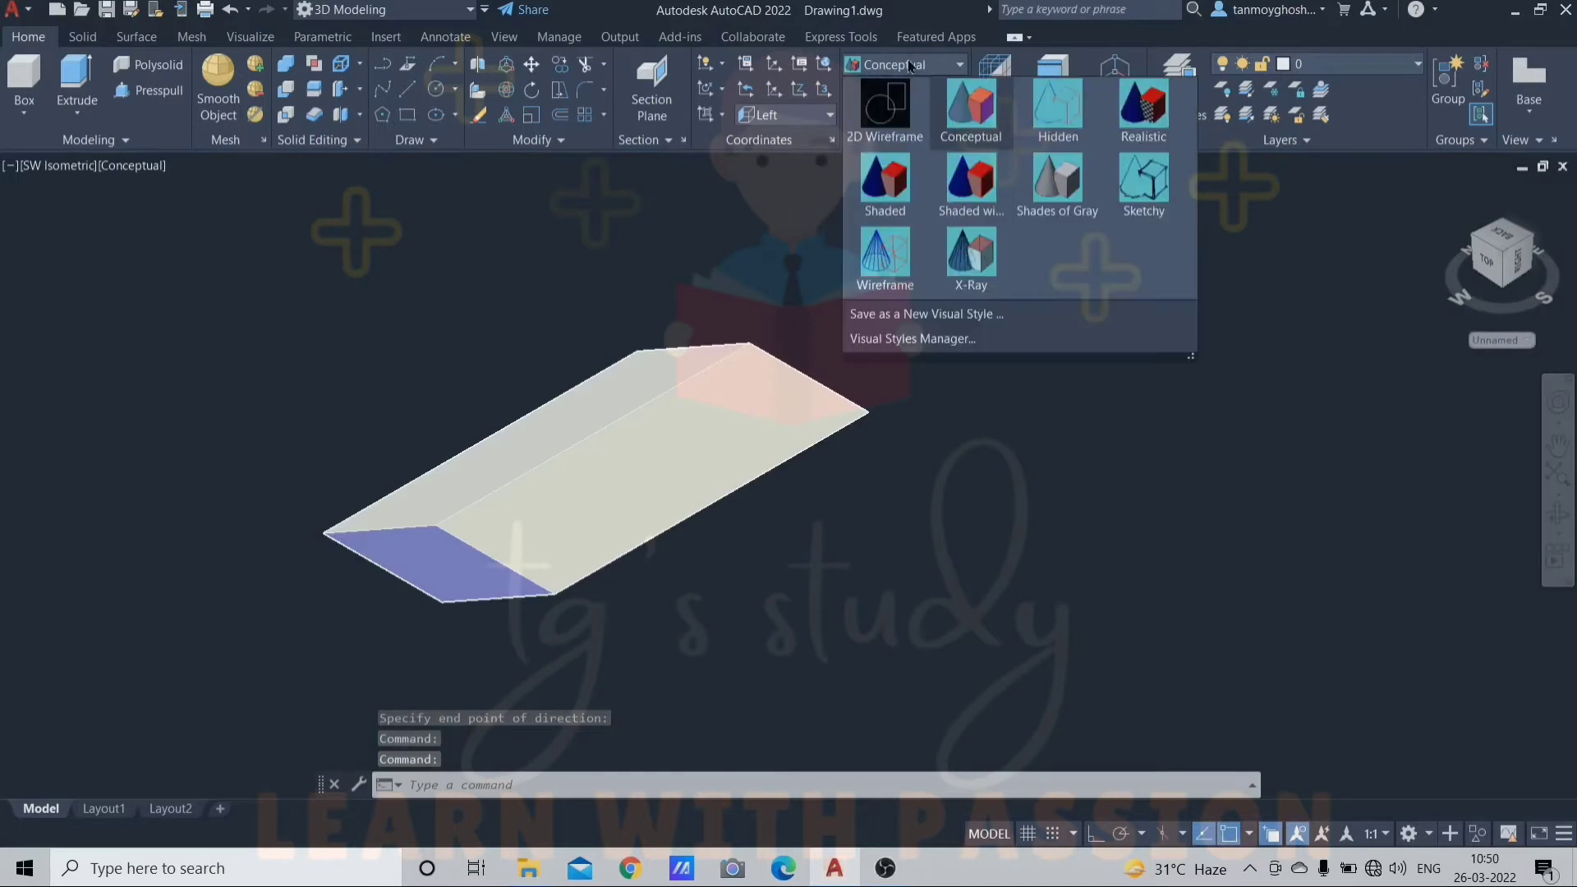
{"action": "left_click", "coordinate": [1057, 111]}
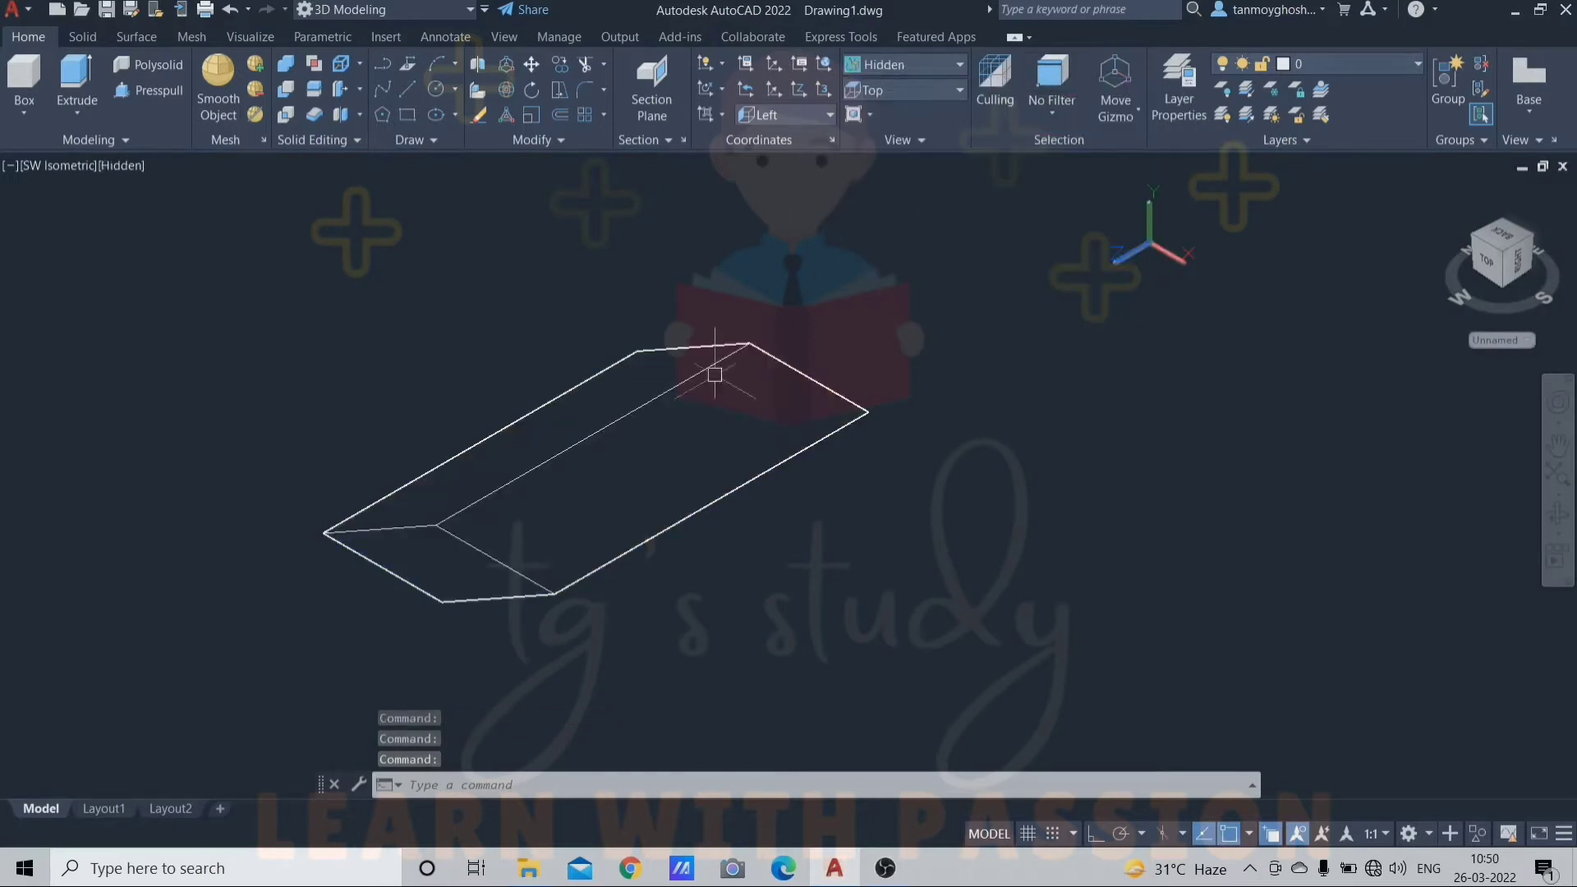
{"action": "left_click", "coordinate": [888, 66]}
{"action": "left_click", "coordinate": [813, 138]}
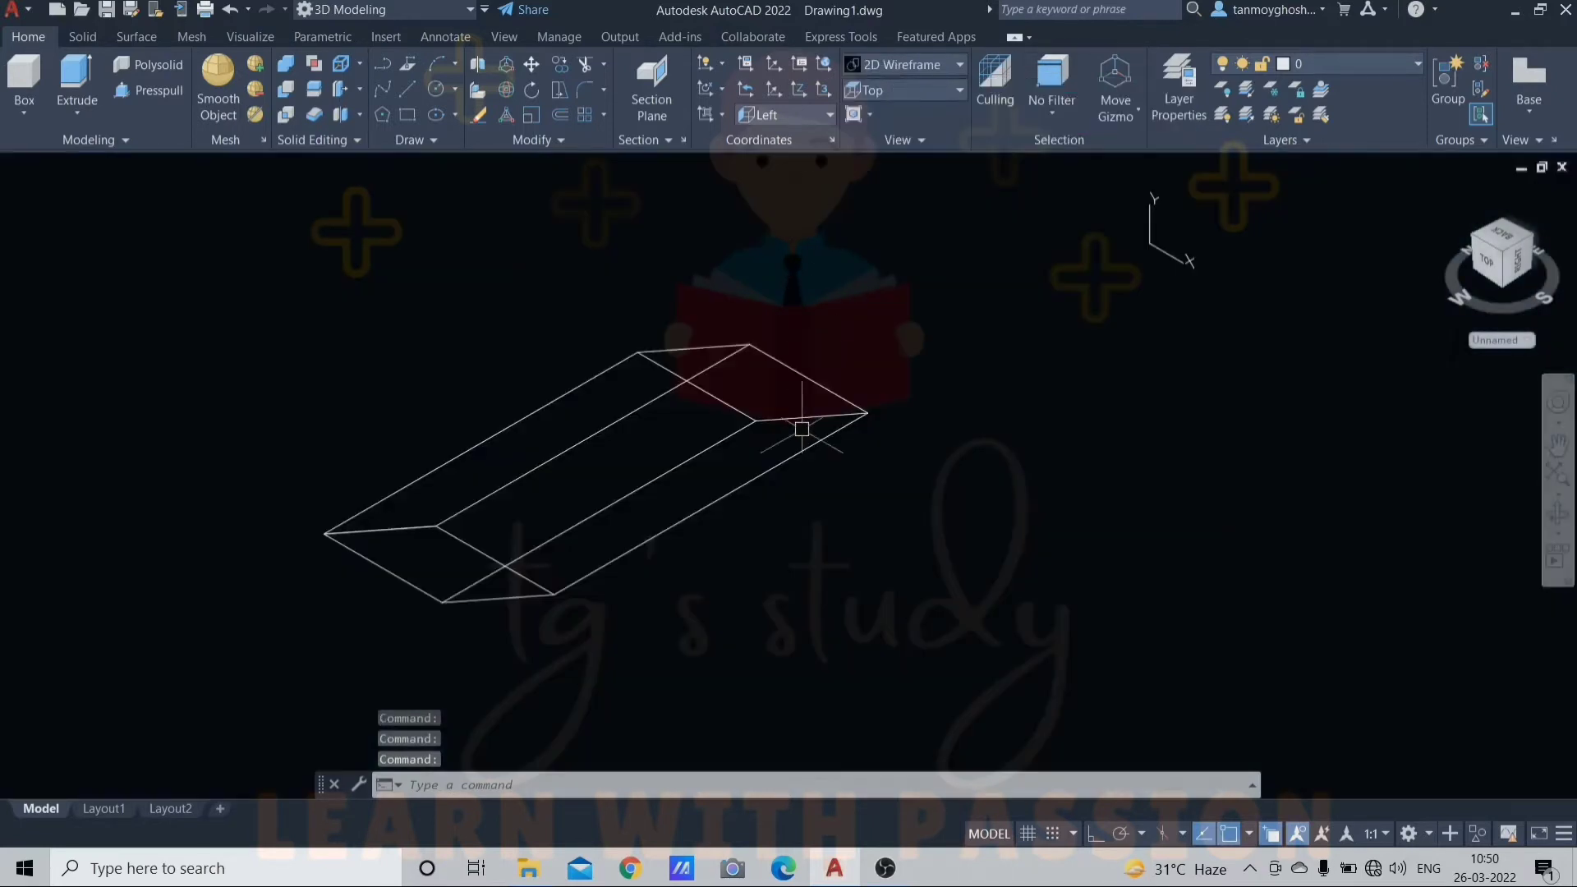
Step: Undo the visual style changes, the slanted extrusion and its direction line, back to the flat rectangle
{"action": "key", "text": "ctrl+z"}
{"action": "key", "text": "ctrl+z"}
{"action": "key", "text": "ctrl+z"}
{"action": "key", "text": "ctrl+z"}
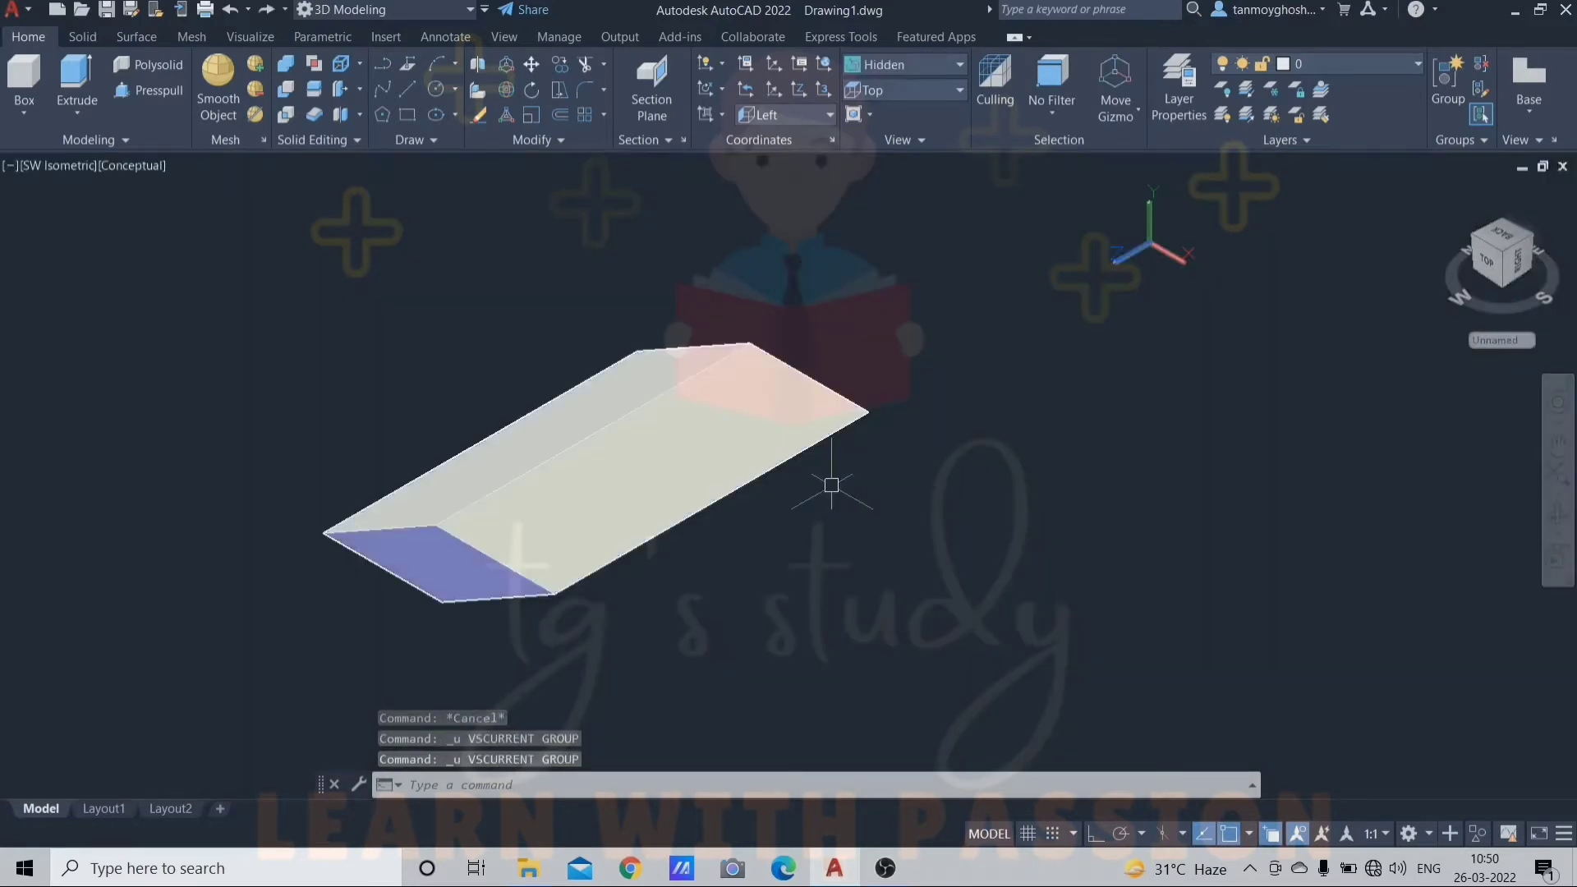
{"action": "key", "text": "ctrl+z"}
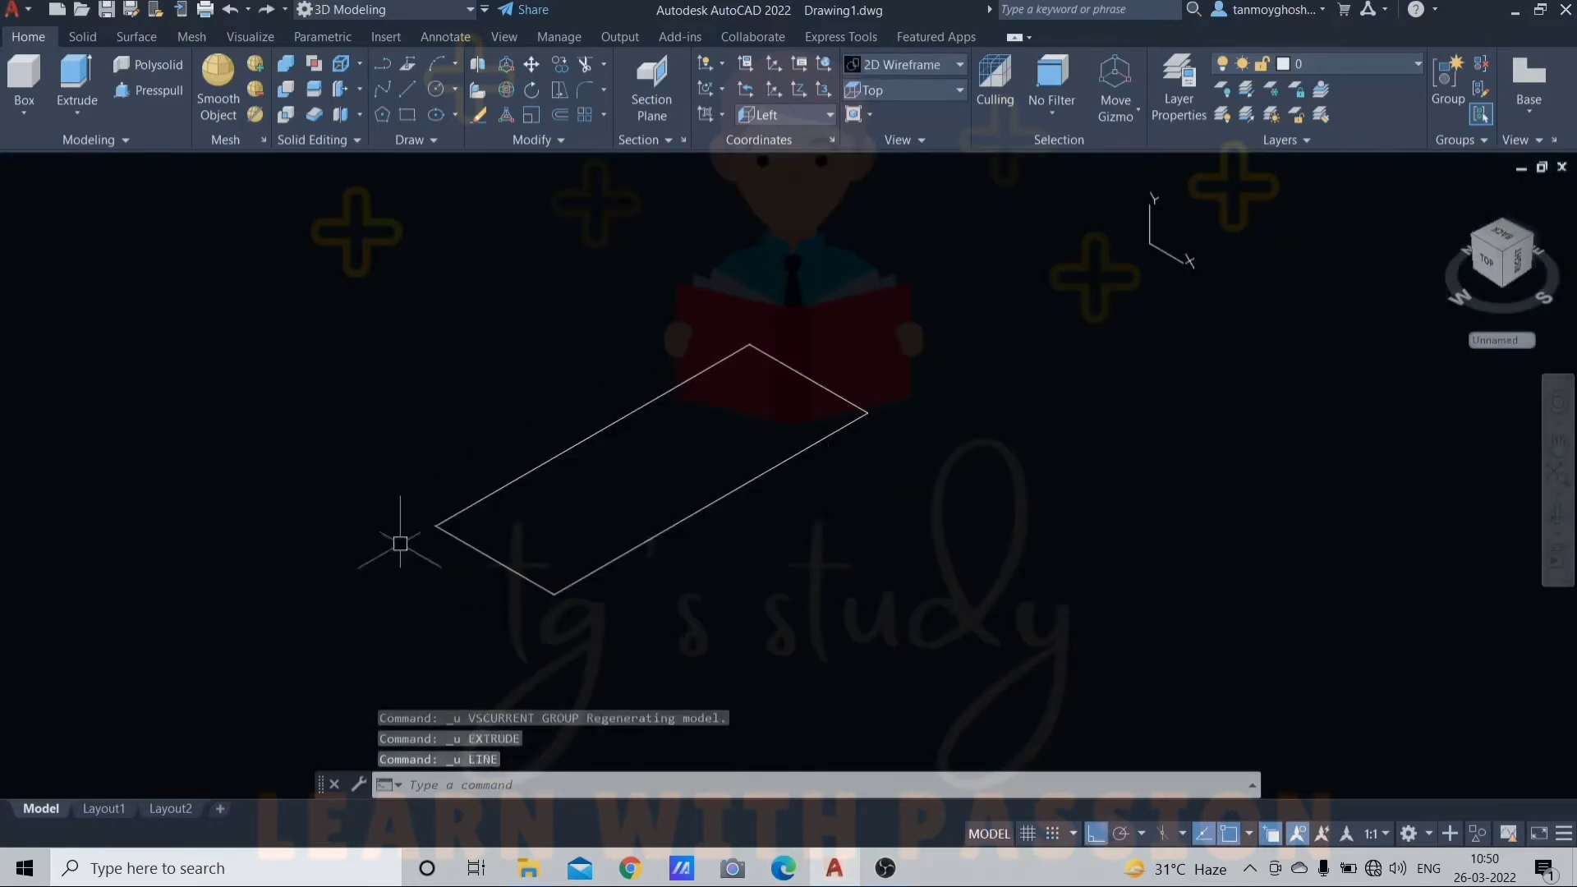
{"action": "key", "text": "Escape"}
{"action": "key", "text": "Escape"}
{"action": "key", "text": "Escape"}
{"action": "middle_click_drag", "start_coordinate": [915, 457], "coordinate": [839, 472]}
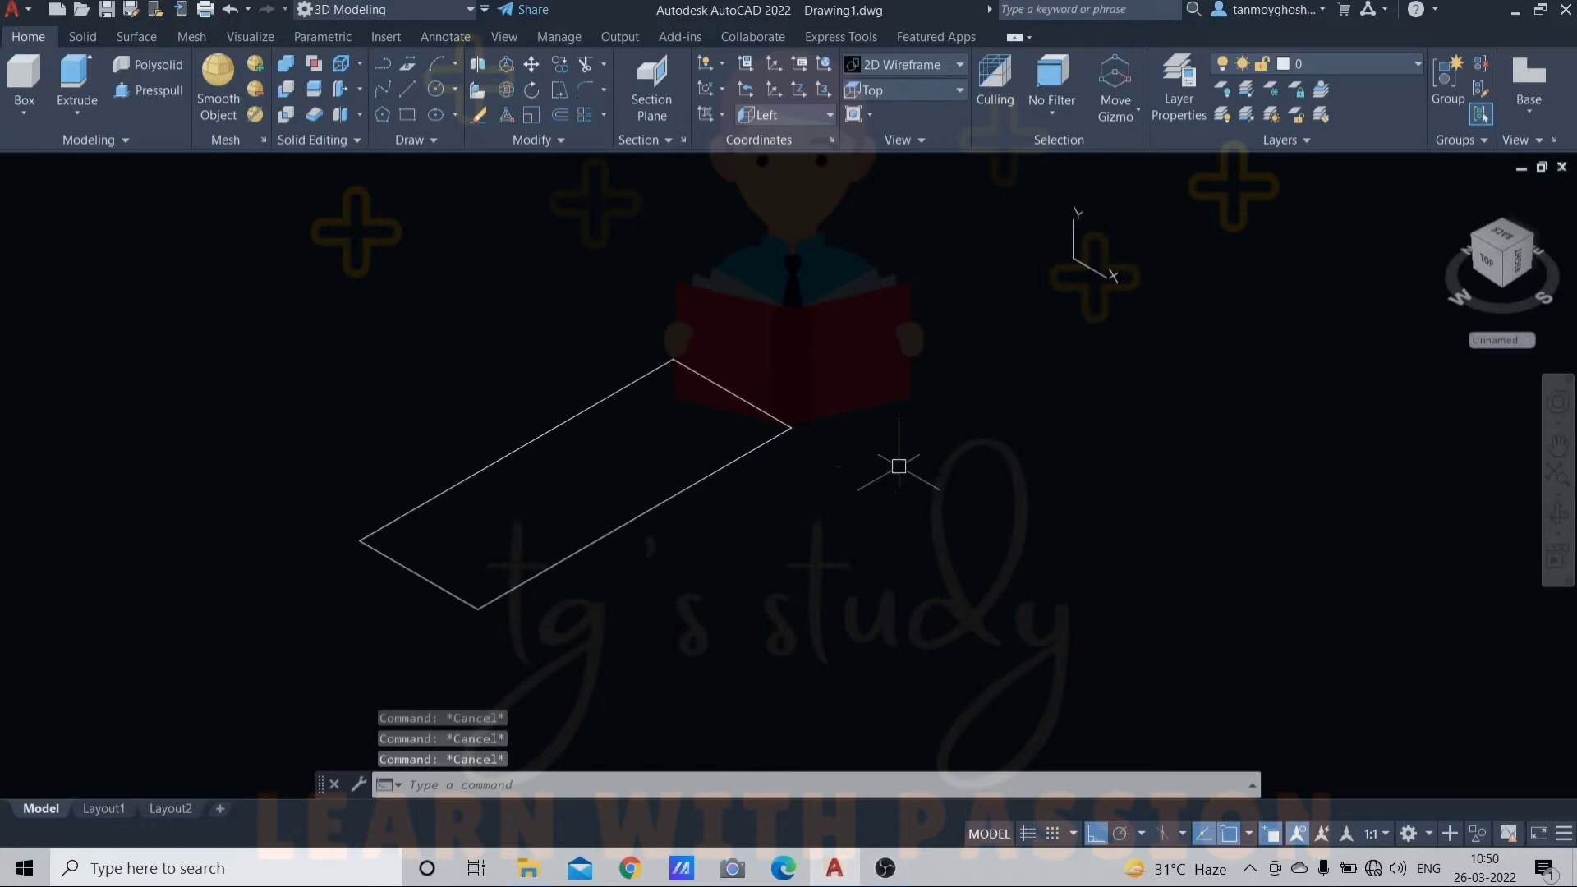
{"action": "type", "text": "l"}
{"action": "key", "text": "Return"}
{"action": "key", "text": "Escape"}
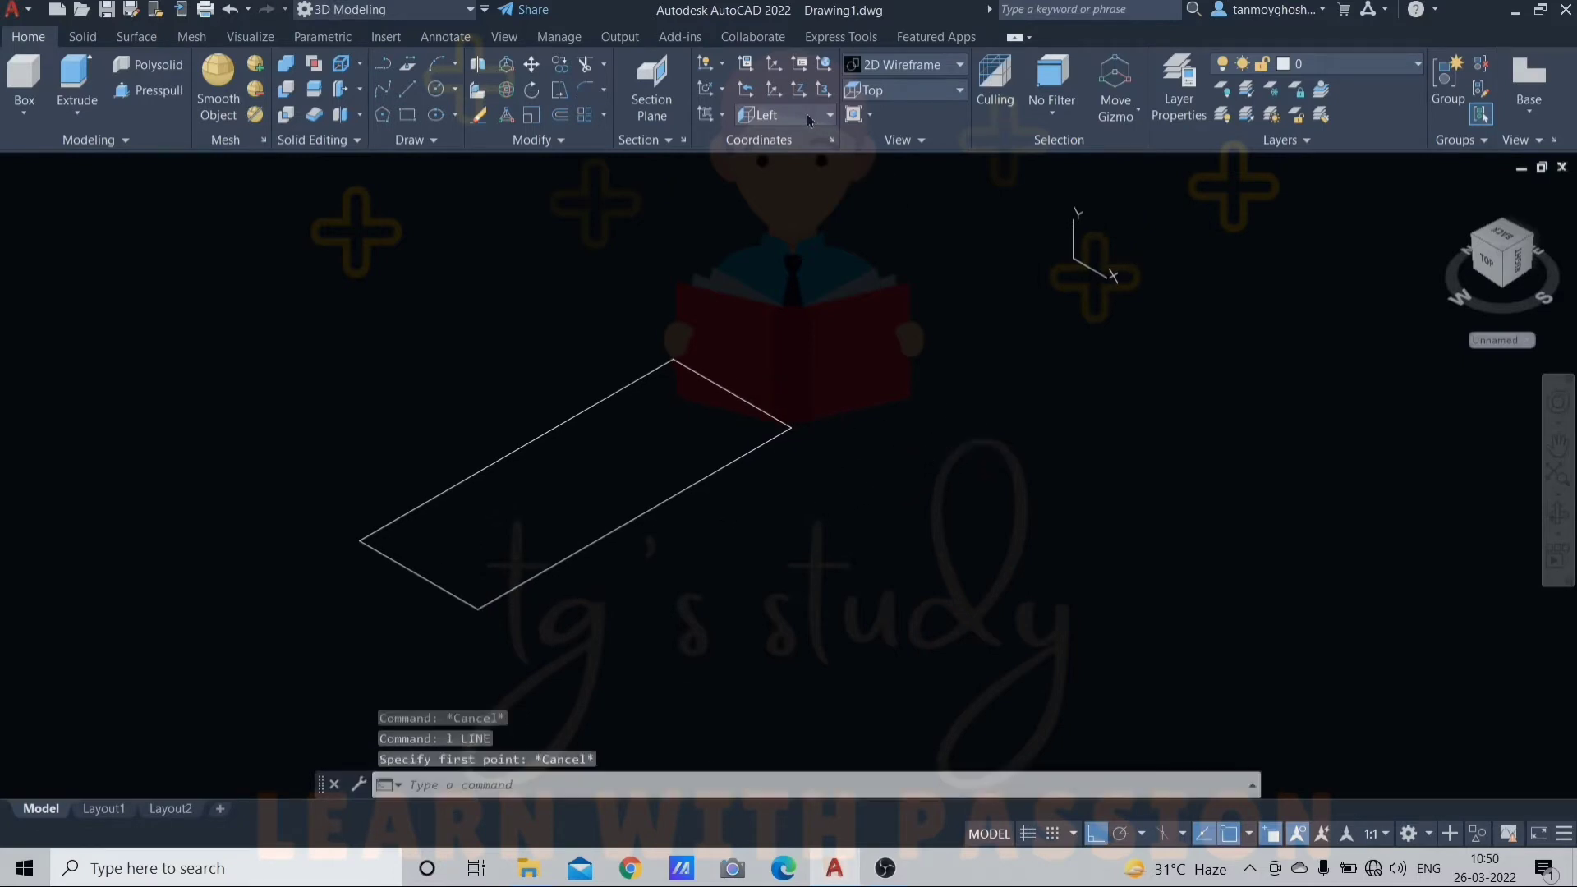
Step: Set the UCS to Top and draw a separate vertical line away from the rectangle
{"action": "left_click", "coordinate": [813, 115]}
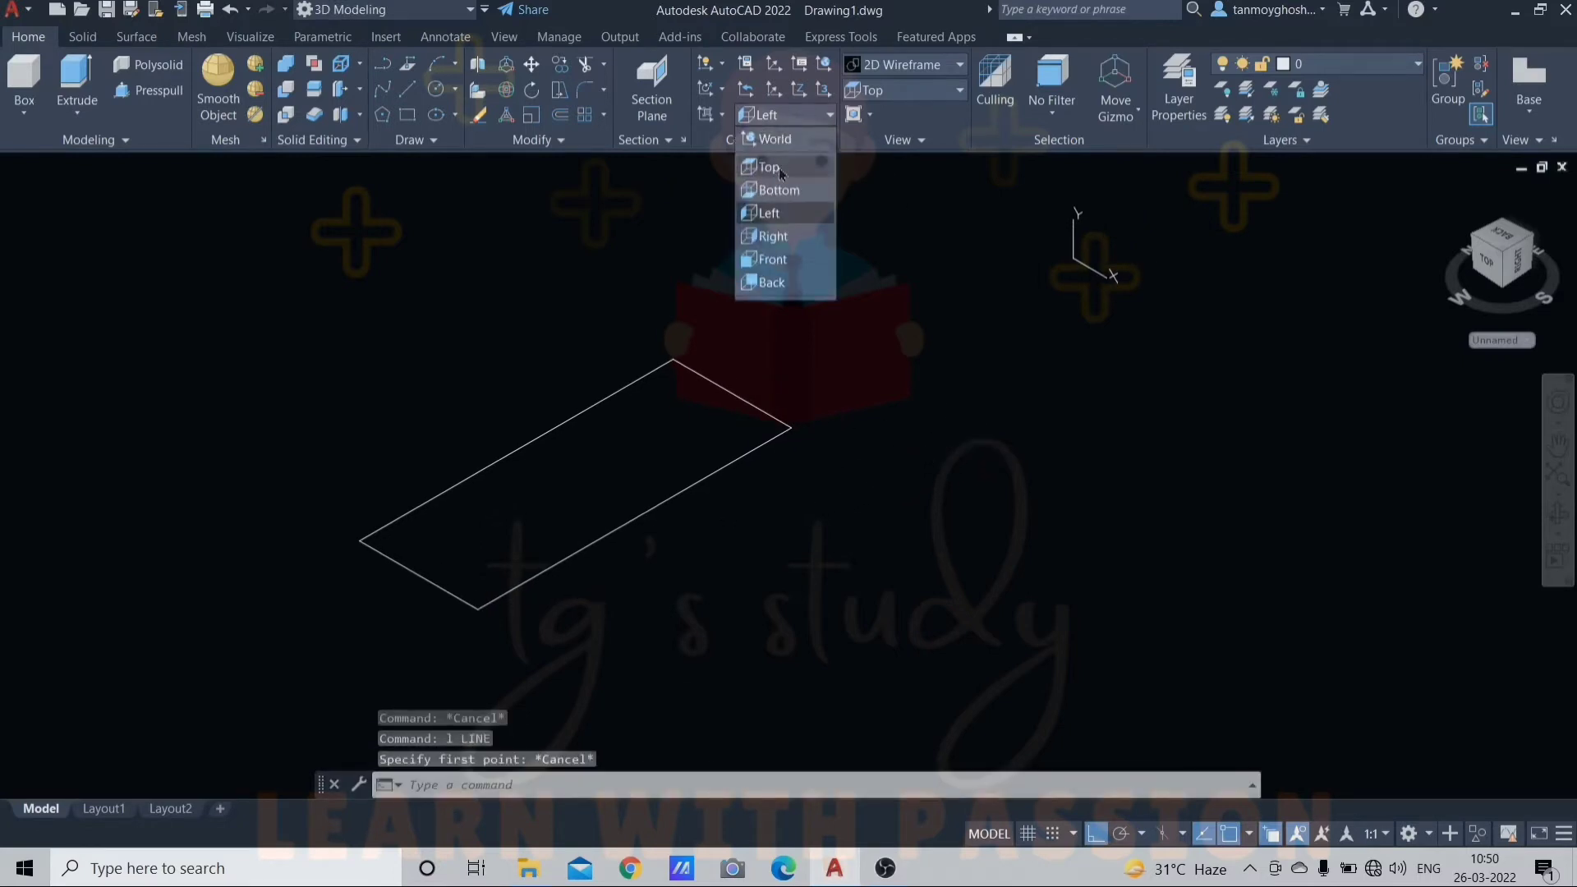
{"action": "left_click", "coordinate": [778, 167]}
{"action": "key", "text": "Escape"}
{"action": "key", "text": "Escape"}
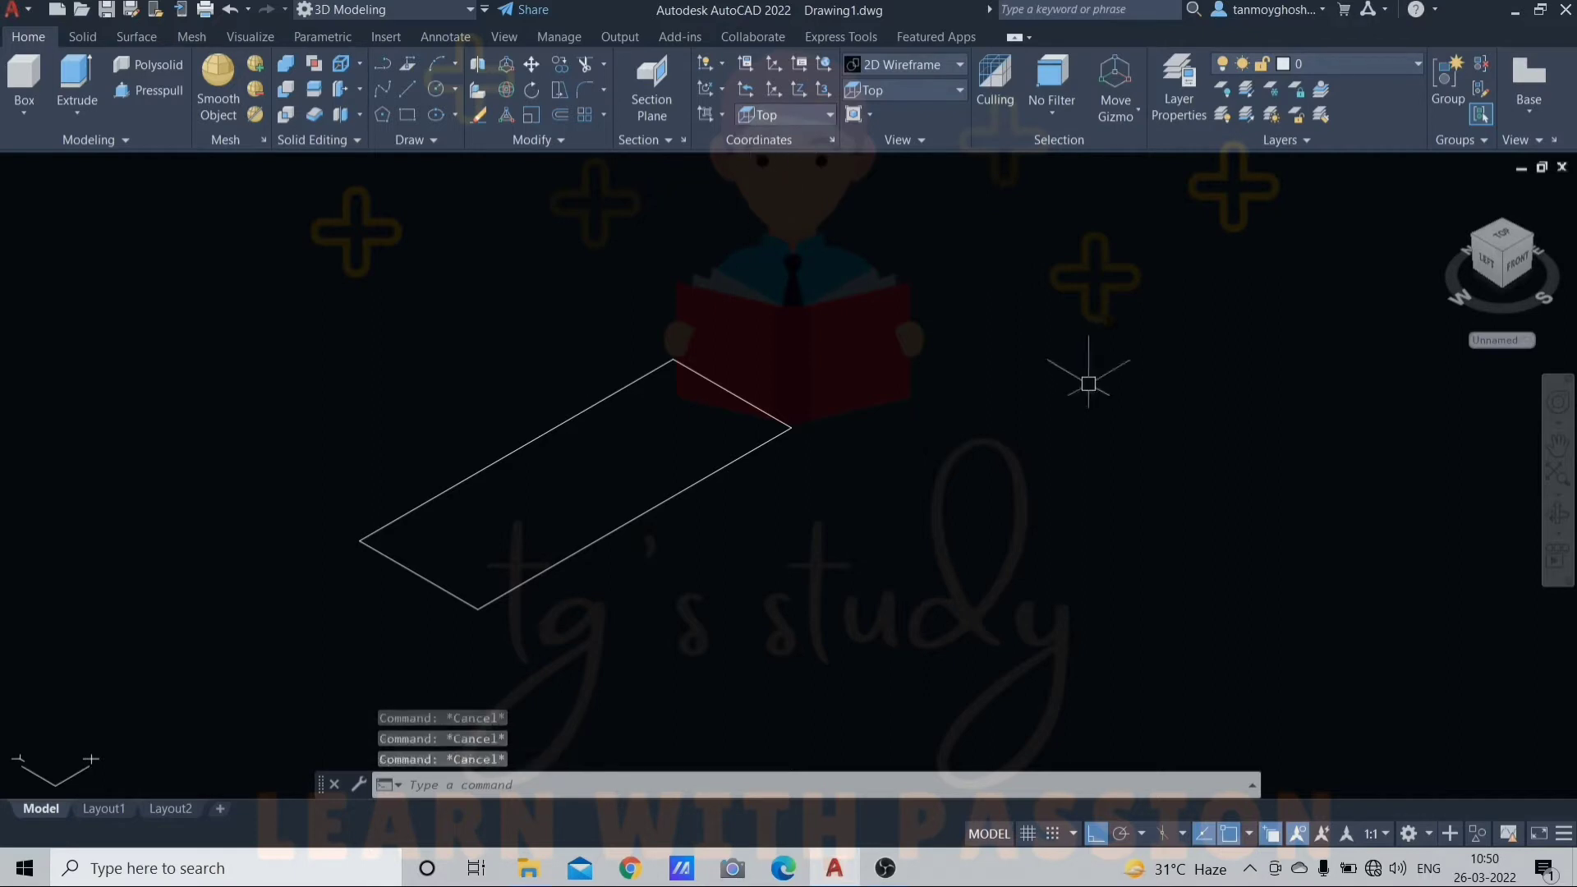
{"action": "type", "text": "l"}
{"action": "key", "text": "Return"}
{"action": "left_click", "coordinate": [1050, 420]}
{"action": "left_click", "coordinate": [1050, 244]}
{"action": "key", "text": "Escape"}
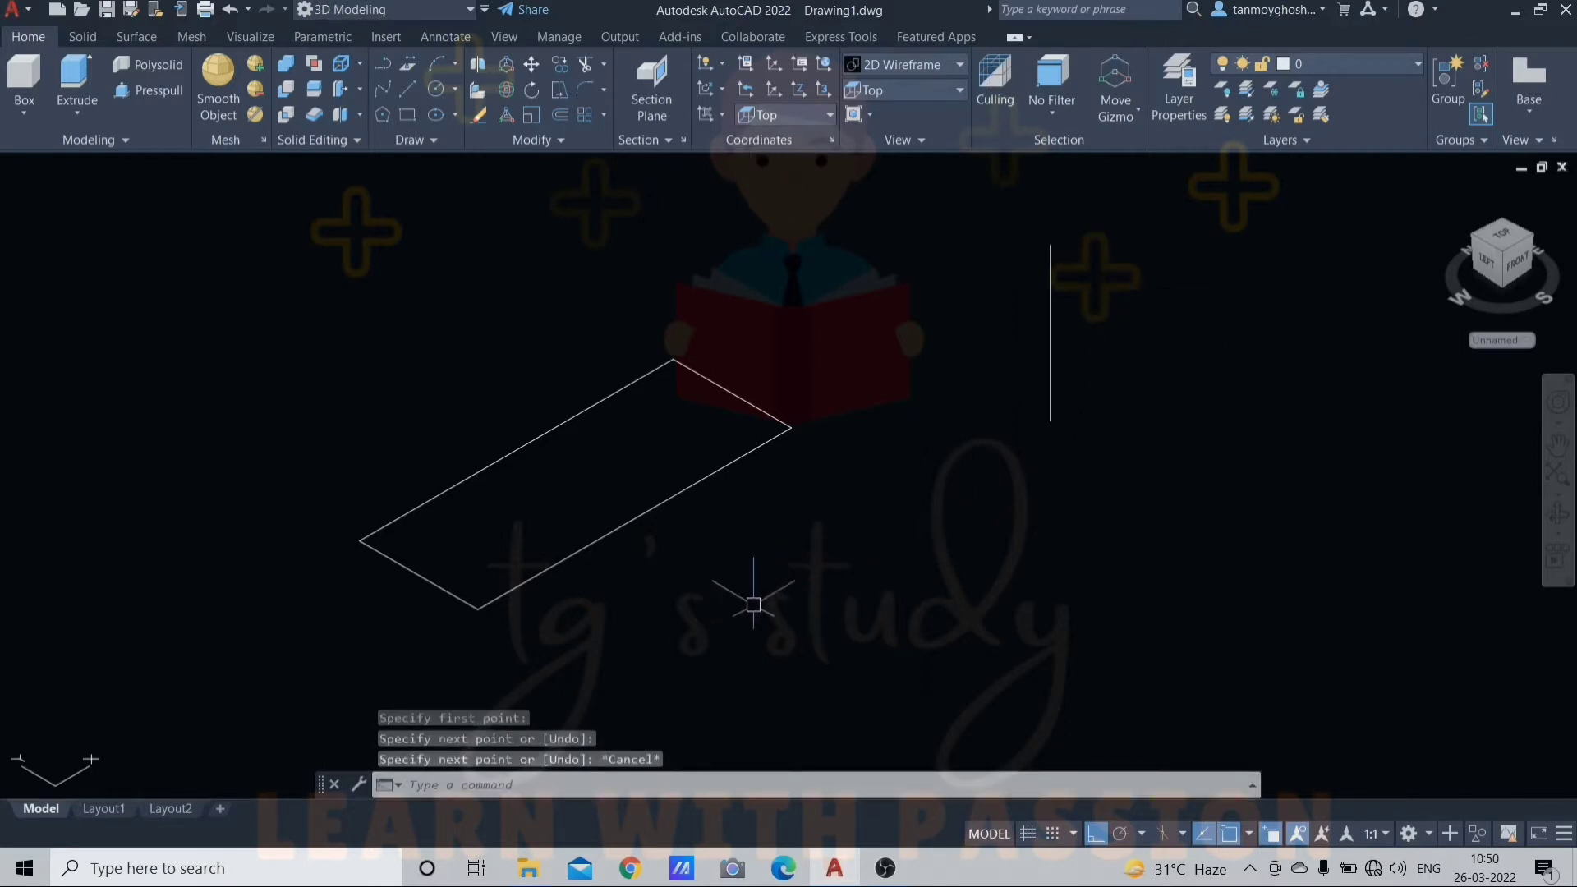
Step: Extrude the rectangle with the Path option, using the separate vertical line as the path
{"action": "type", "text": "ext"}
{"action": "key", "text": "Return"}
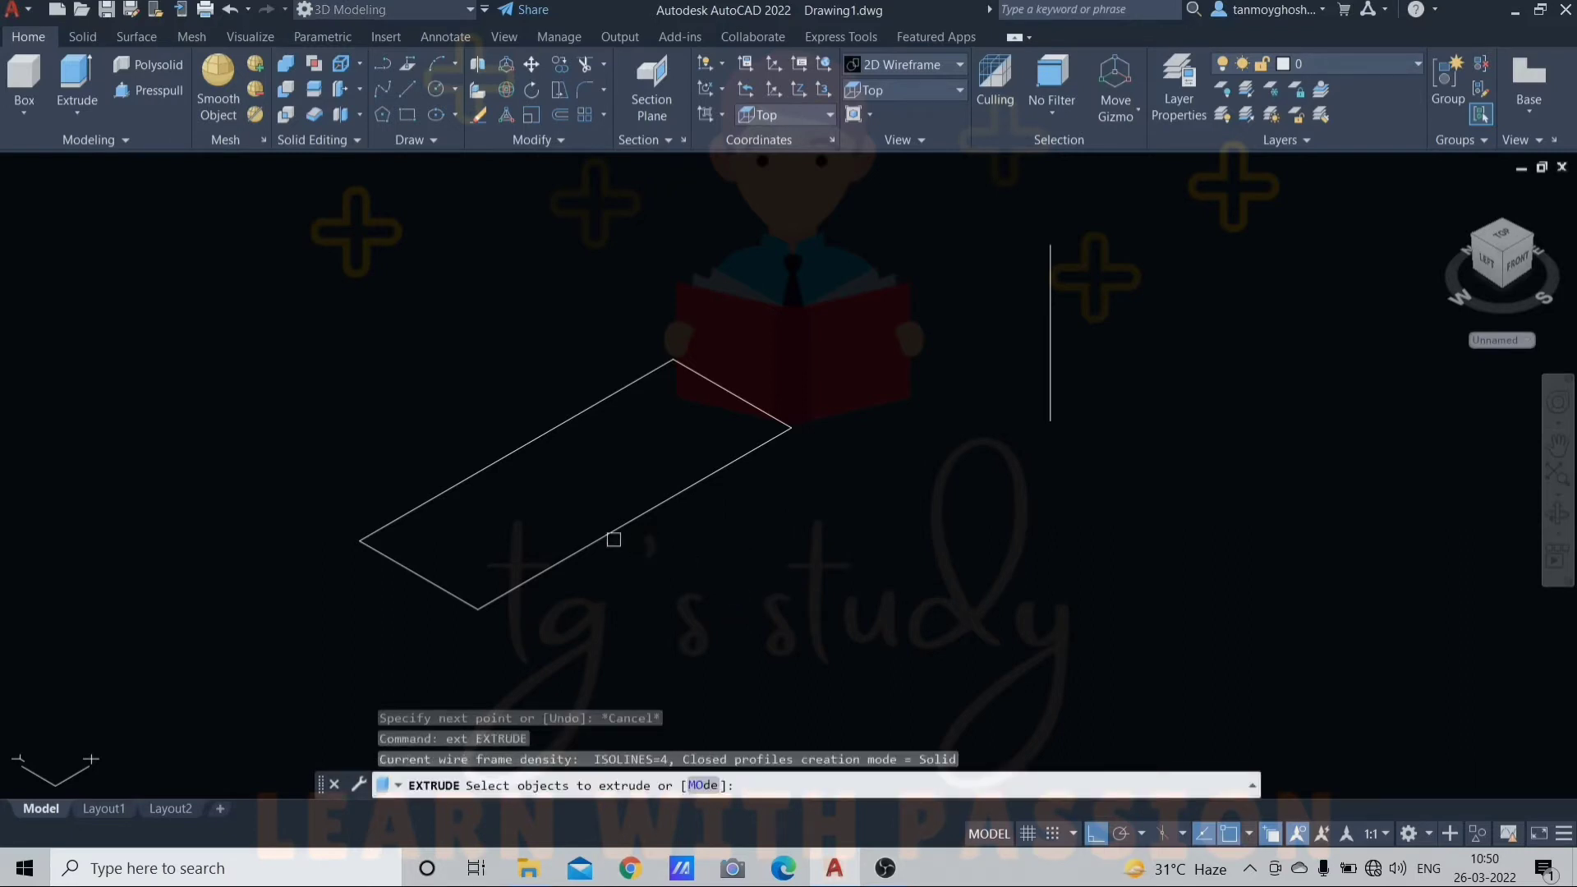
{"action": "left_click", "coordinate": [613, 540]}
{"action": "key", "text": "Return"}
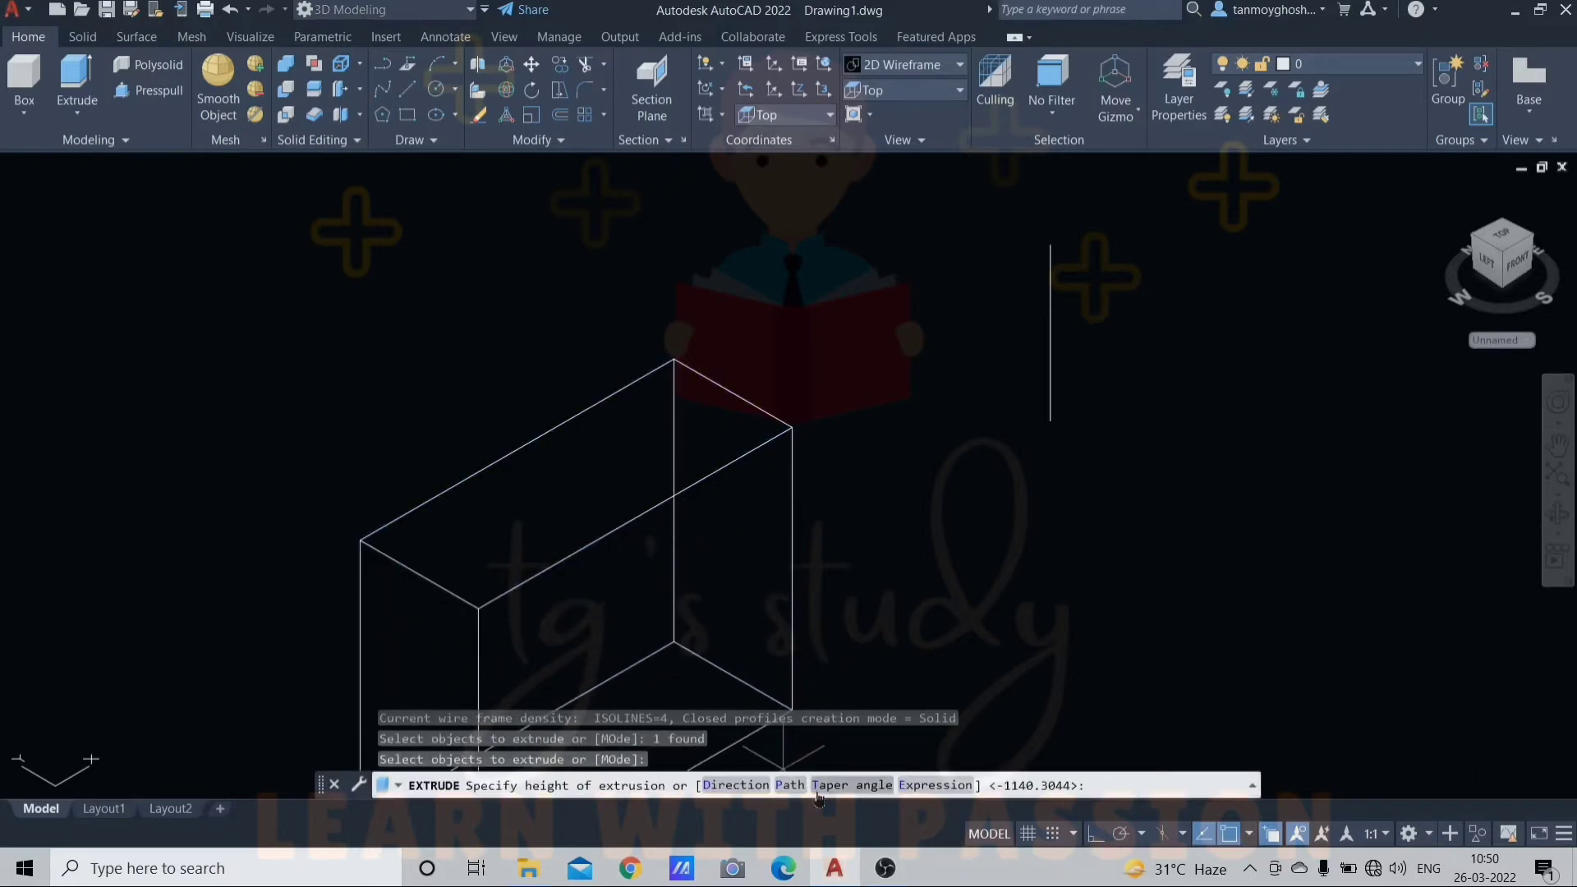
{"action": "type", "text": "p"}
{"action": "key", "text": "Return"}
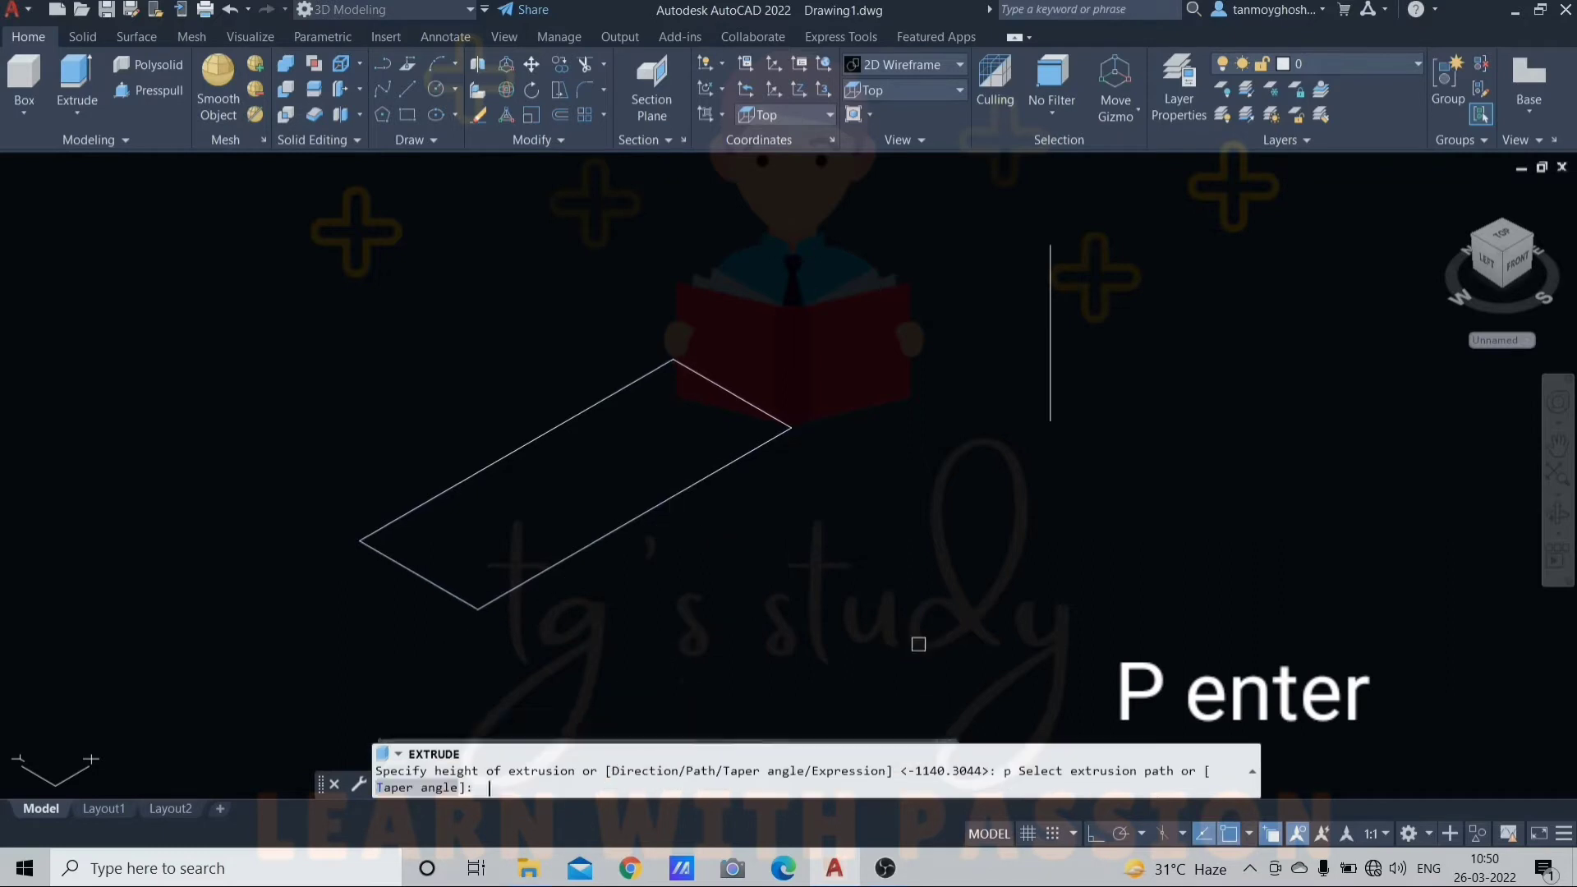
{"action": "left_click", "coordinate": [1049, 387]}
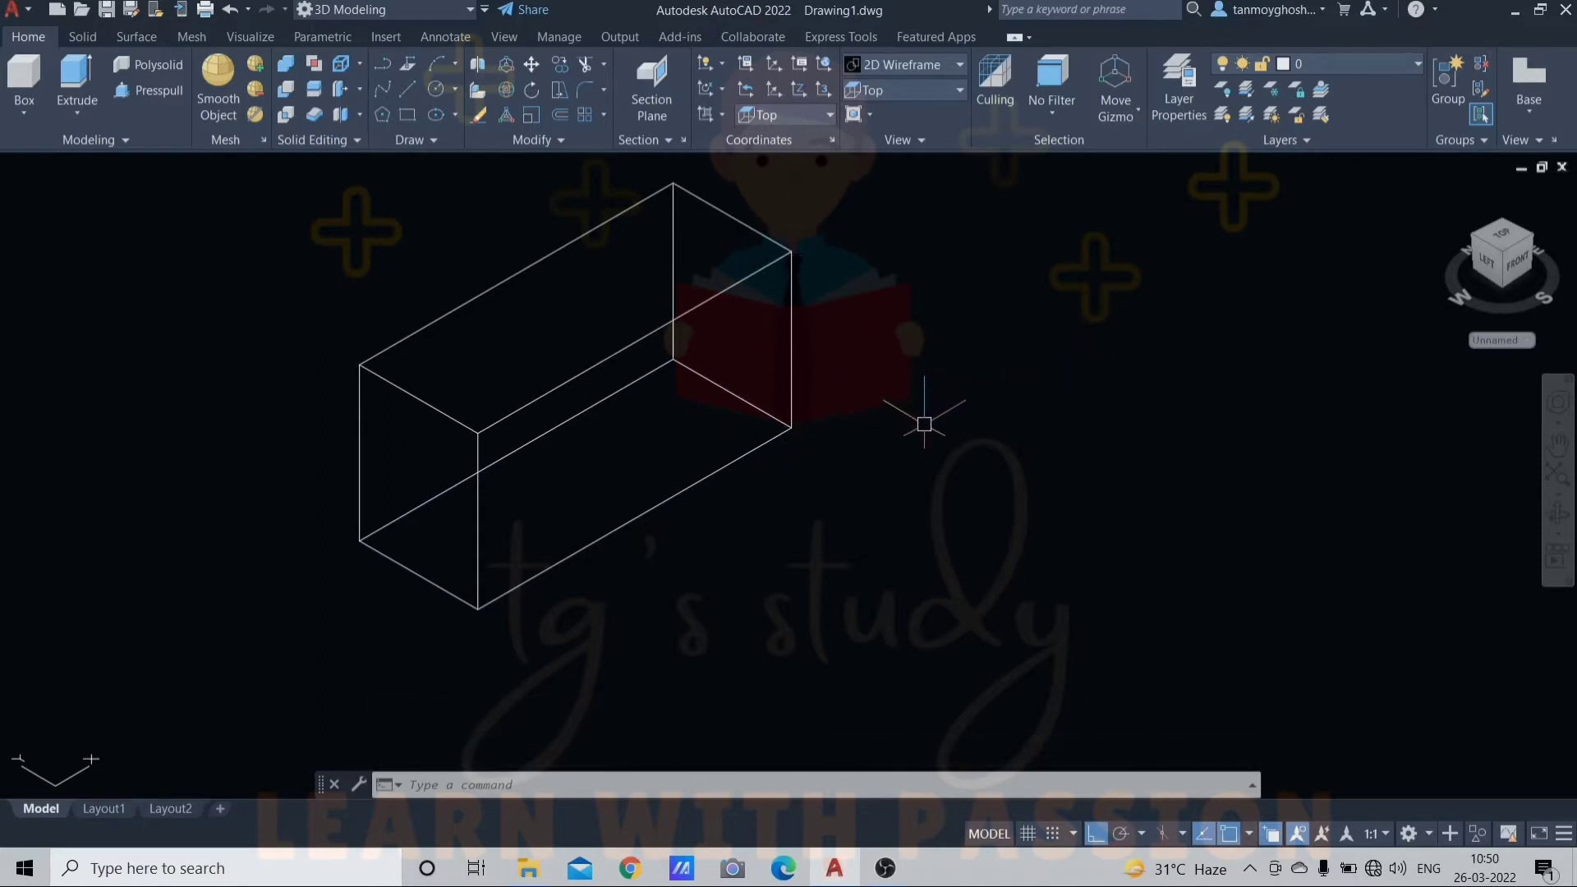
{"action": "key", "text": "Escape"}
{"action": "type", "text": "ext"}
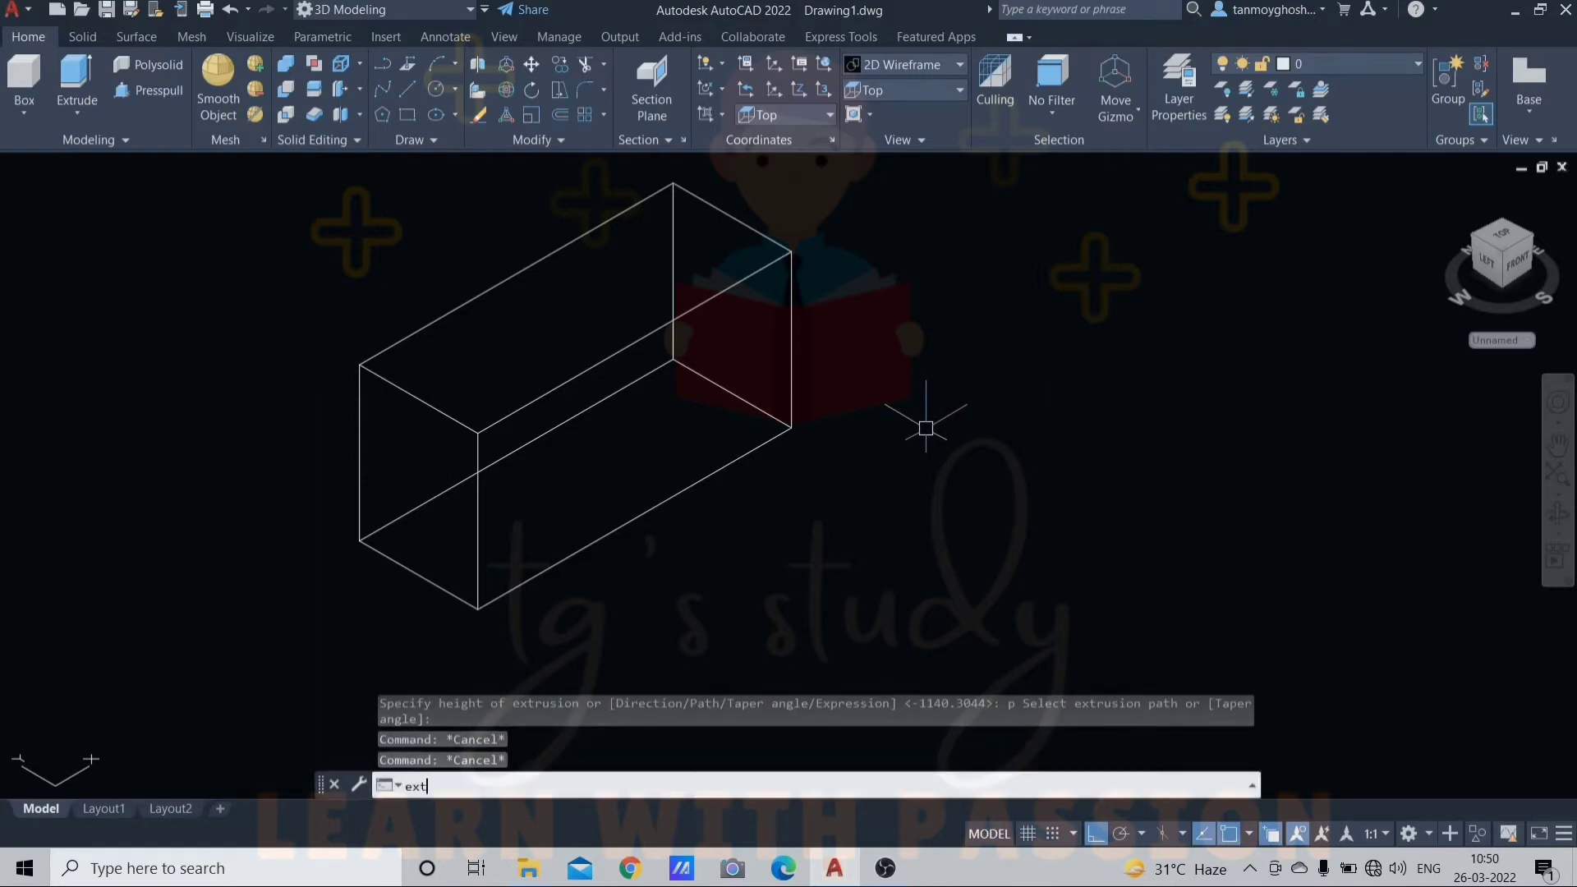
{"action": "key", "text": "Return"}
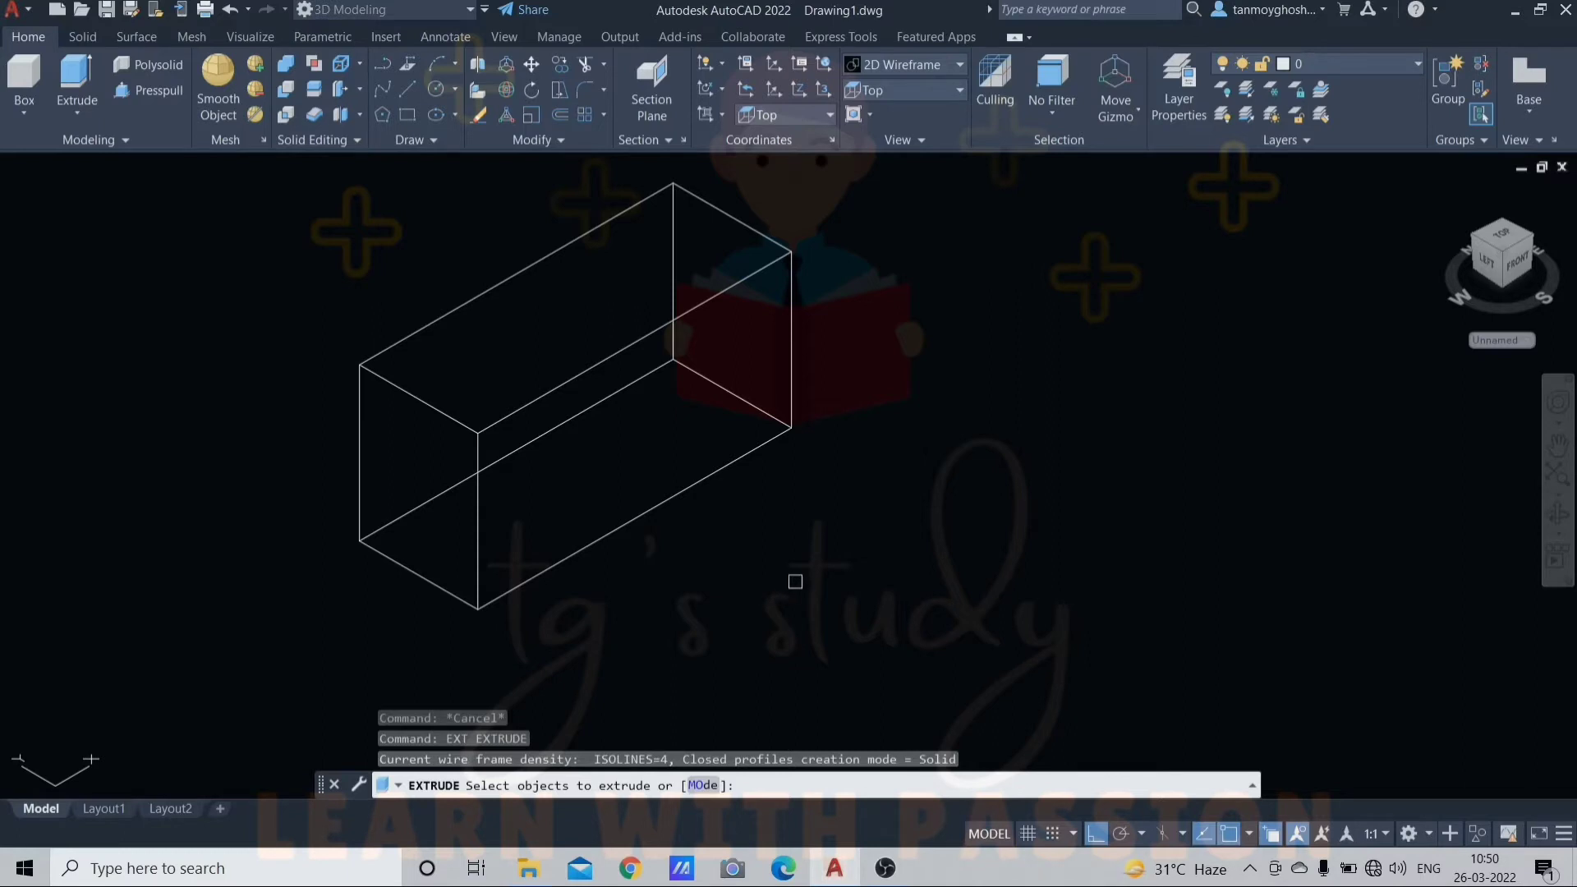
{"action": "scroll", "coordinate": [795, 581], "scroll_direction": "down", "scroll_amount": 2}
{"action": "middle_click_drag", "start_coordinate": [802, 539], "coordinate": [764, 581]}
{"action": "key", "text": "Escape"}
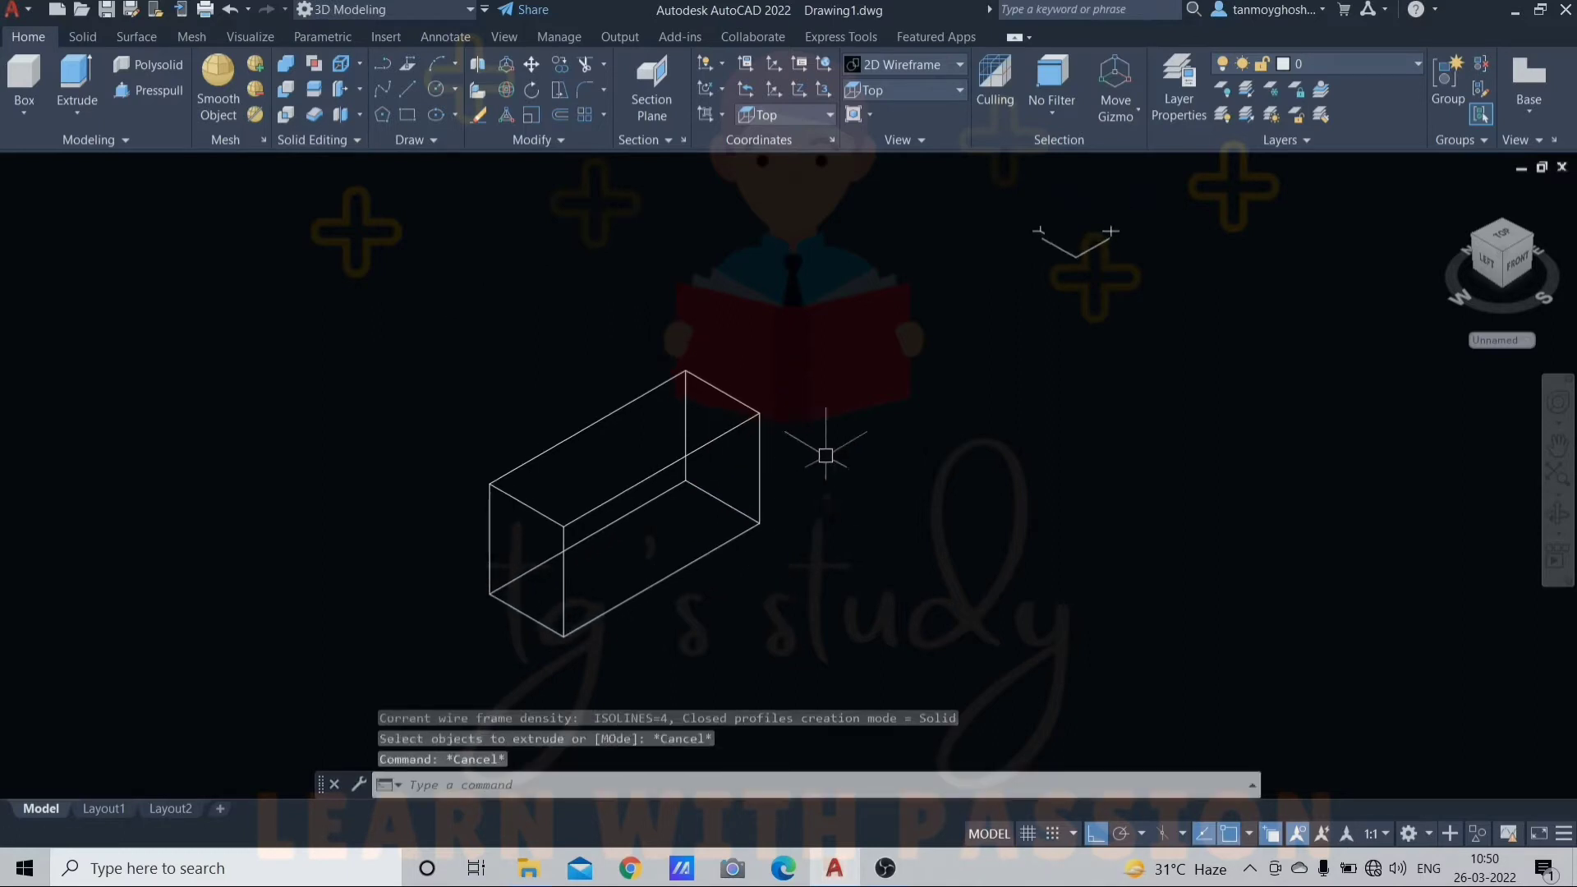
Step: Undo the path extrusion to restore the flat rectangle, and erase the separate vertical line
{"action": "key", "text": "ctrl+z"}
{"action": "key", "text": "ctrl+z"}
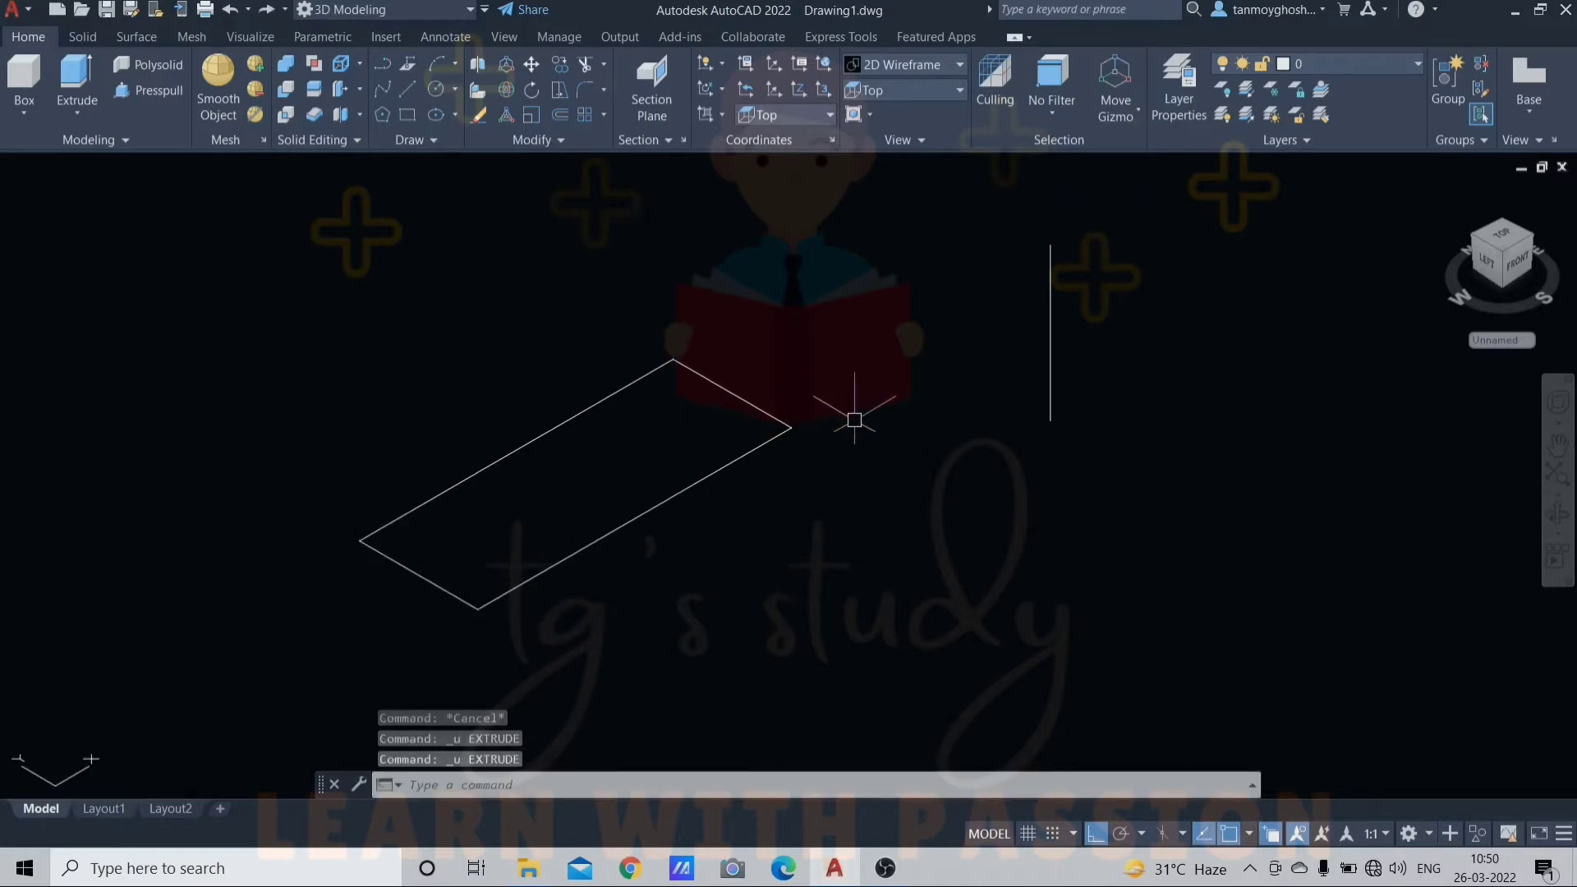
{"action": "left_click", "coordinate": [1132, 240]}
{"action": "left_click", "coordinate": [995, 396]}
{"action": "key", "text": "Delete"}
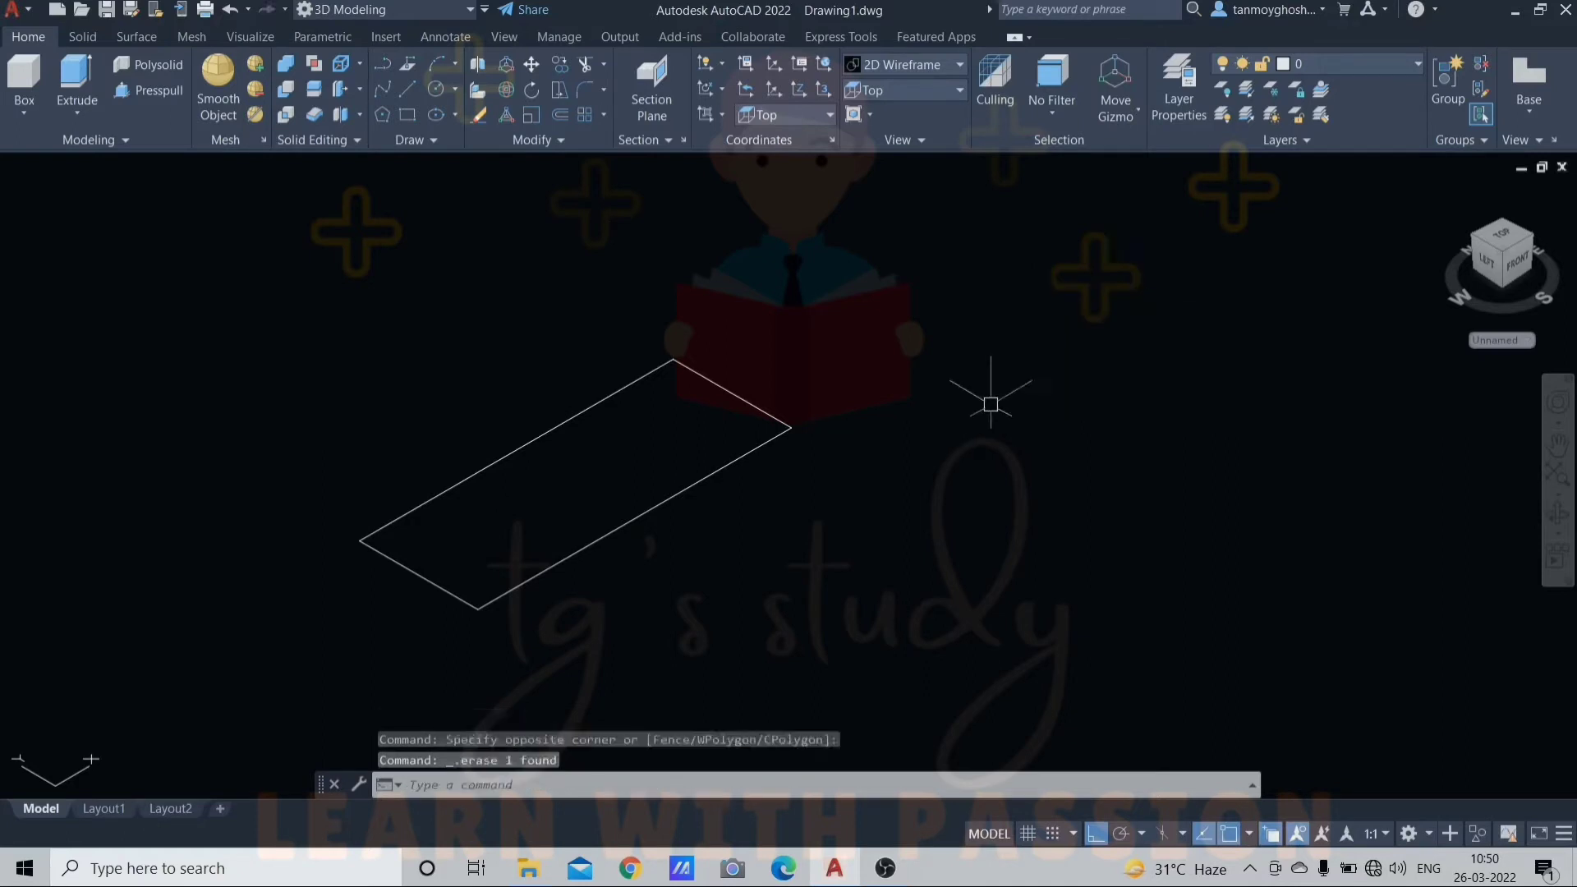
{"action": "left_click", "coordinate": [670, 497]}
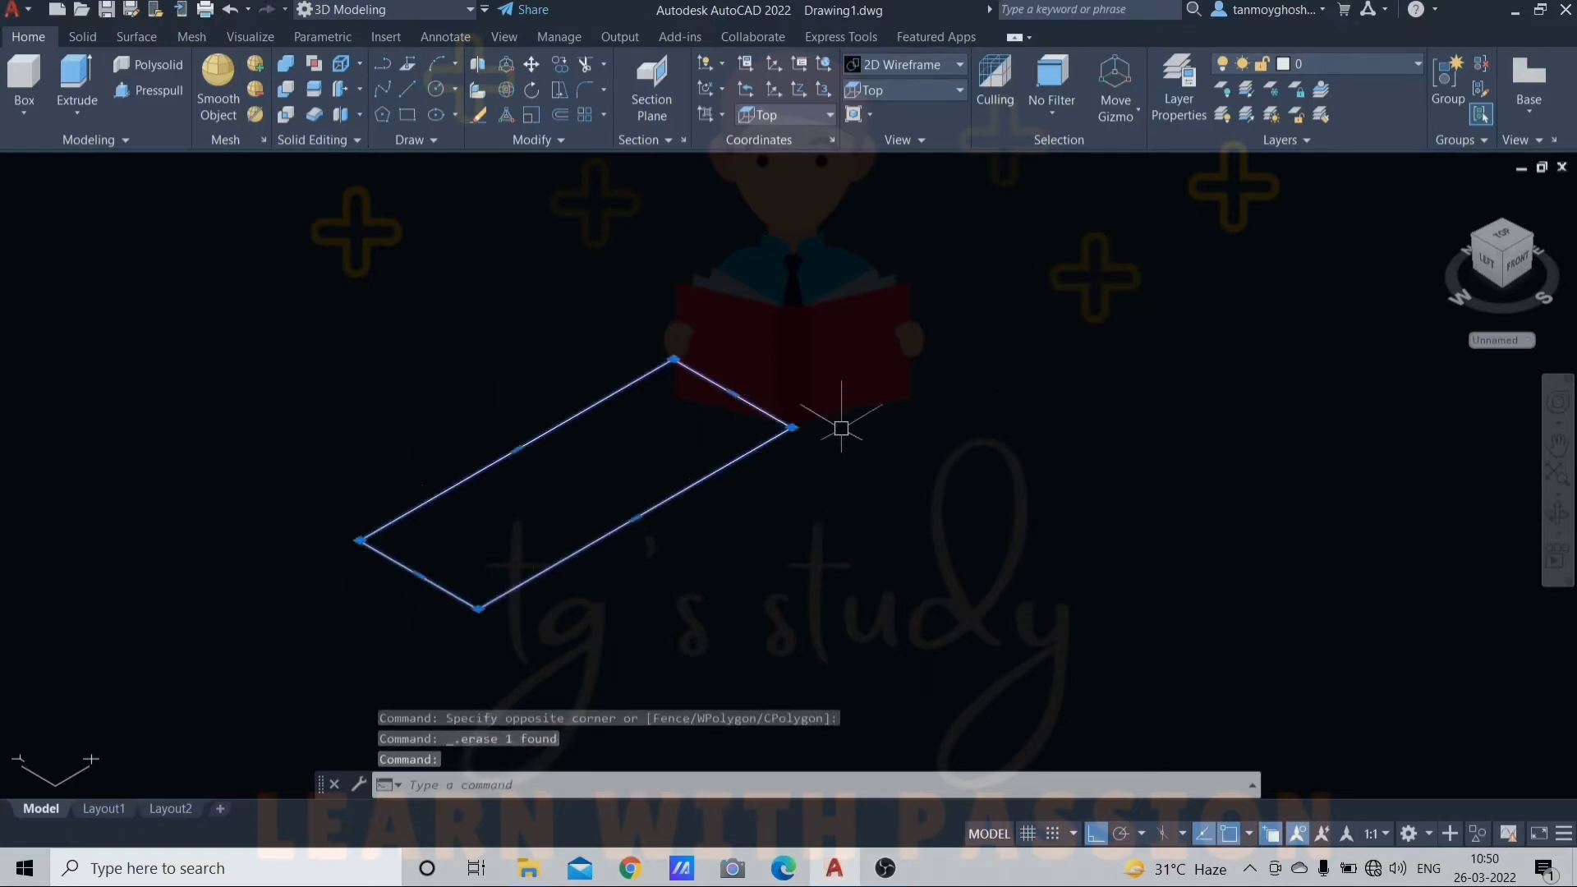
{"action": "key", "text": "Escape"}
Step: Draw a single line beside the rectangle, parallel to its long sides
{"action": "middle_click_drag", "start_coordinate": [862, 535], "coordinate": [745, 551]}
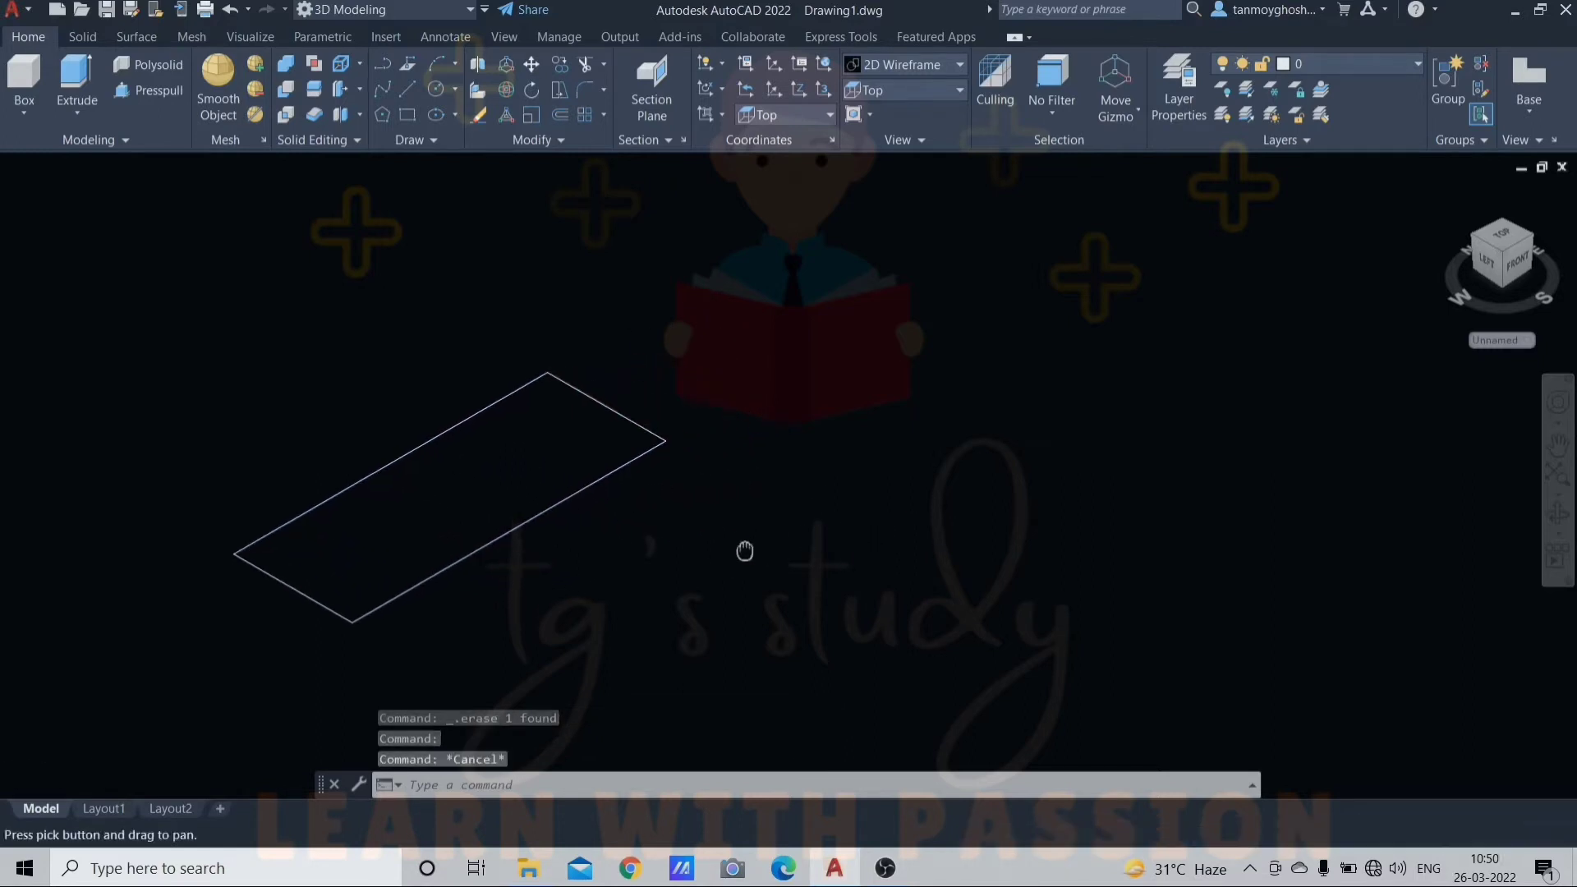
{"action": "type", "text": "l"}
{"action": "key", "text": "Return"}
{"action": "left_click", "coordinate": [831, 586]}
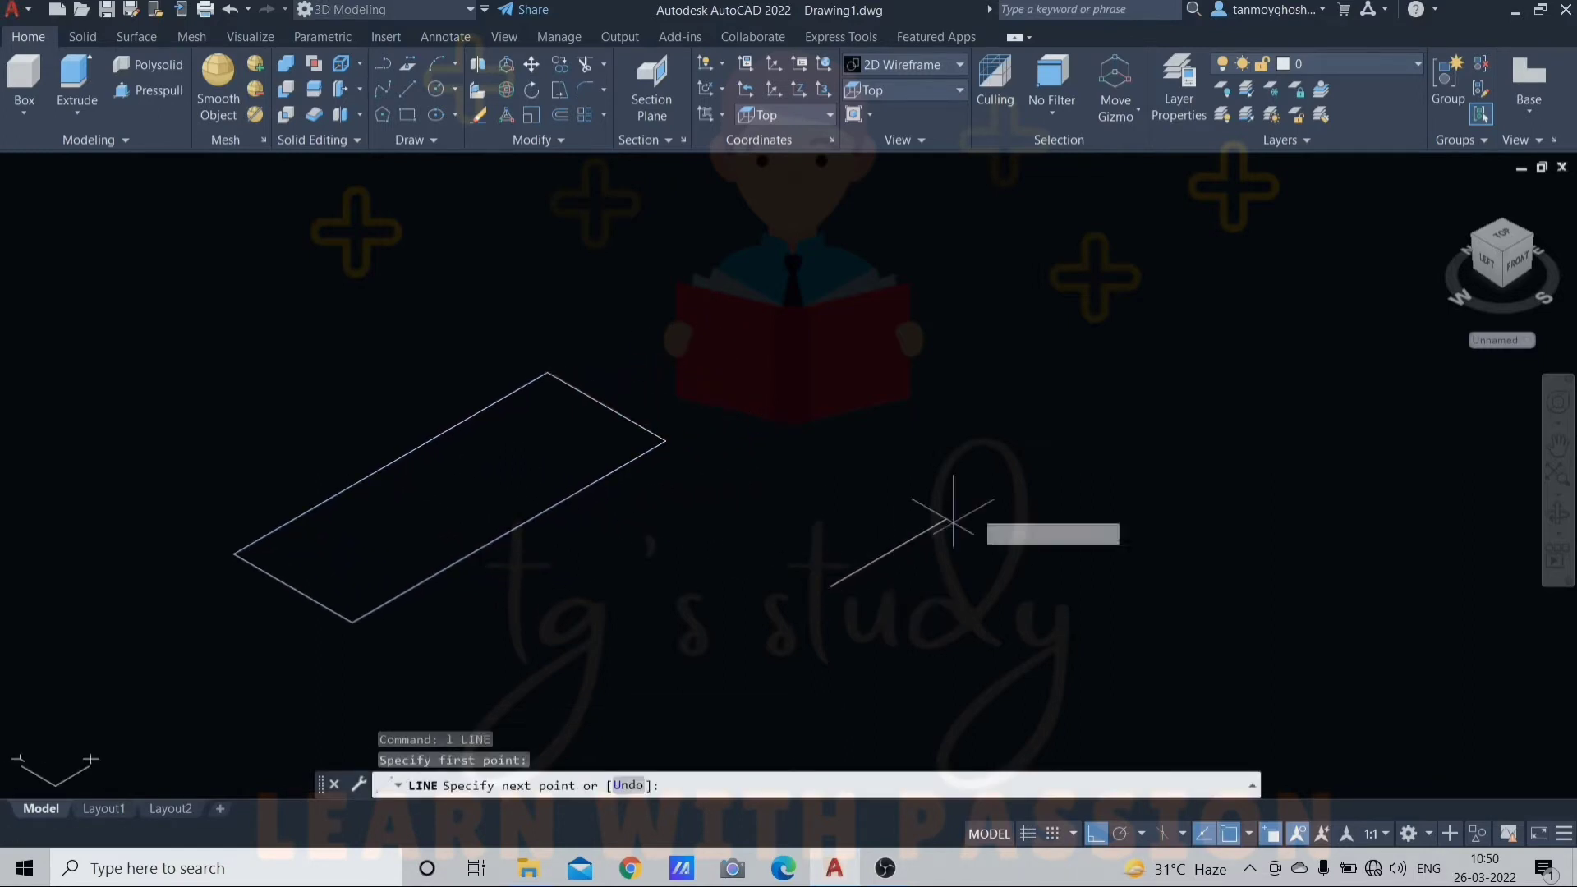
{"action": "left_click", "coordinate": [1106, 427]}
{"action": "key", "text": "Escape"}
{"action": "key", "text": "Escape"}
{"action": "key", "text": "Escape"}
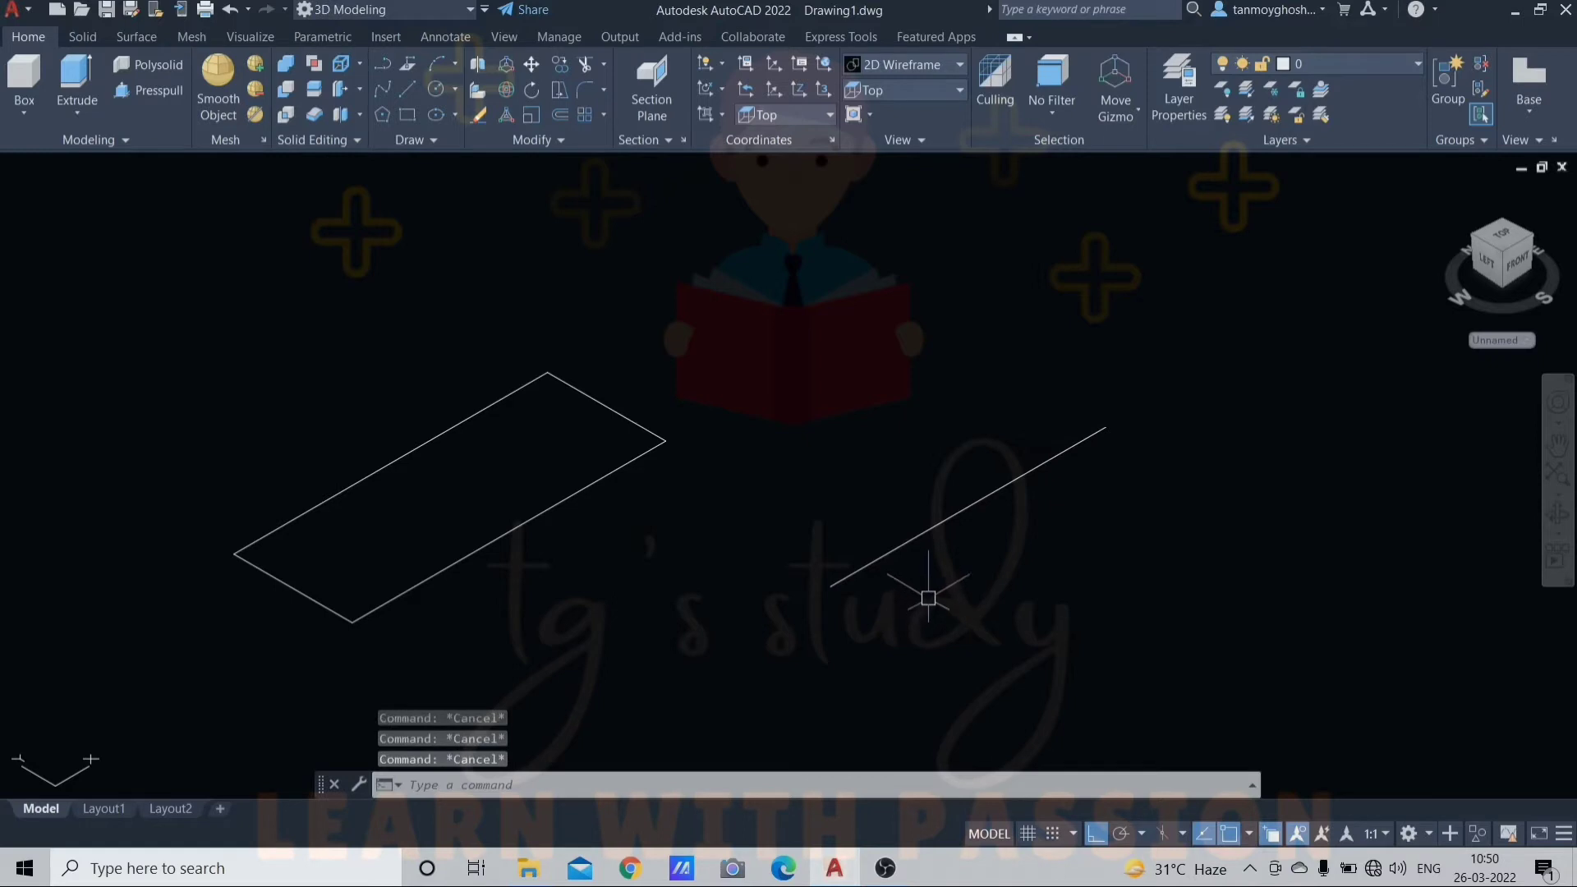
Step: Extrude the single line upward by about 2095 units
{"action": "type", "text": "ext"}
{"action": "key", "text": "Return"}
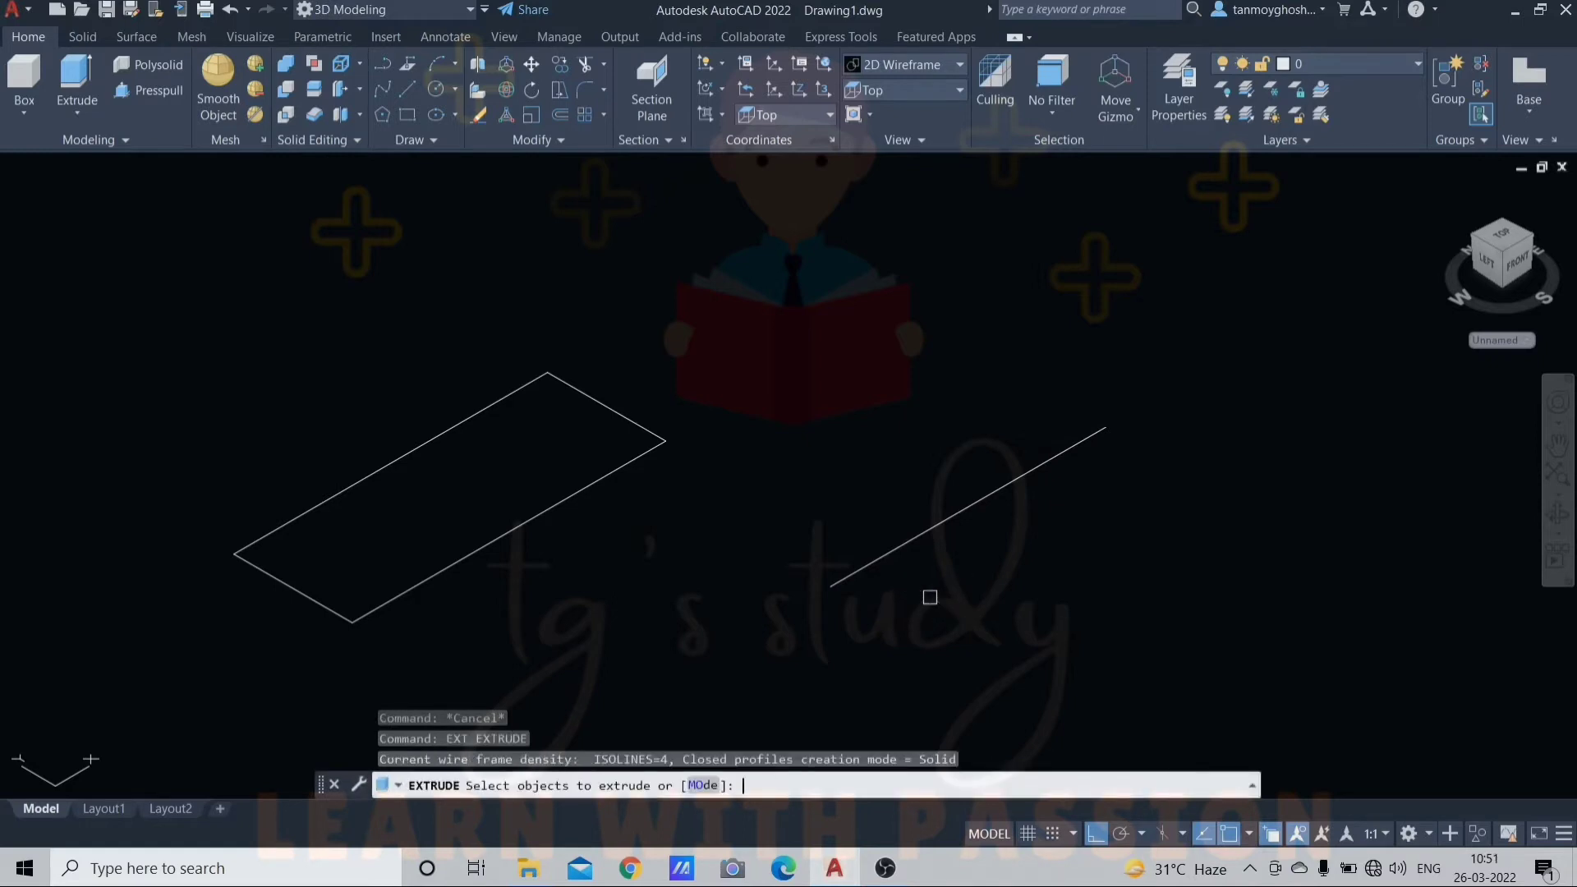
{"action": "left_click", "coordinate": [967, 522]}
{"action": "key", "text": "Return"}
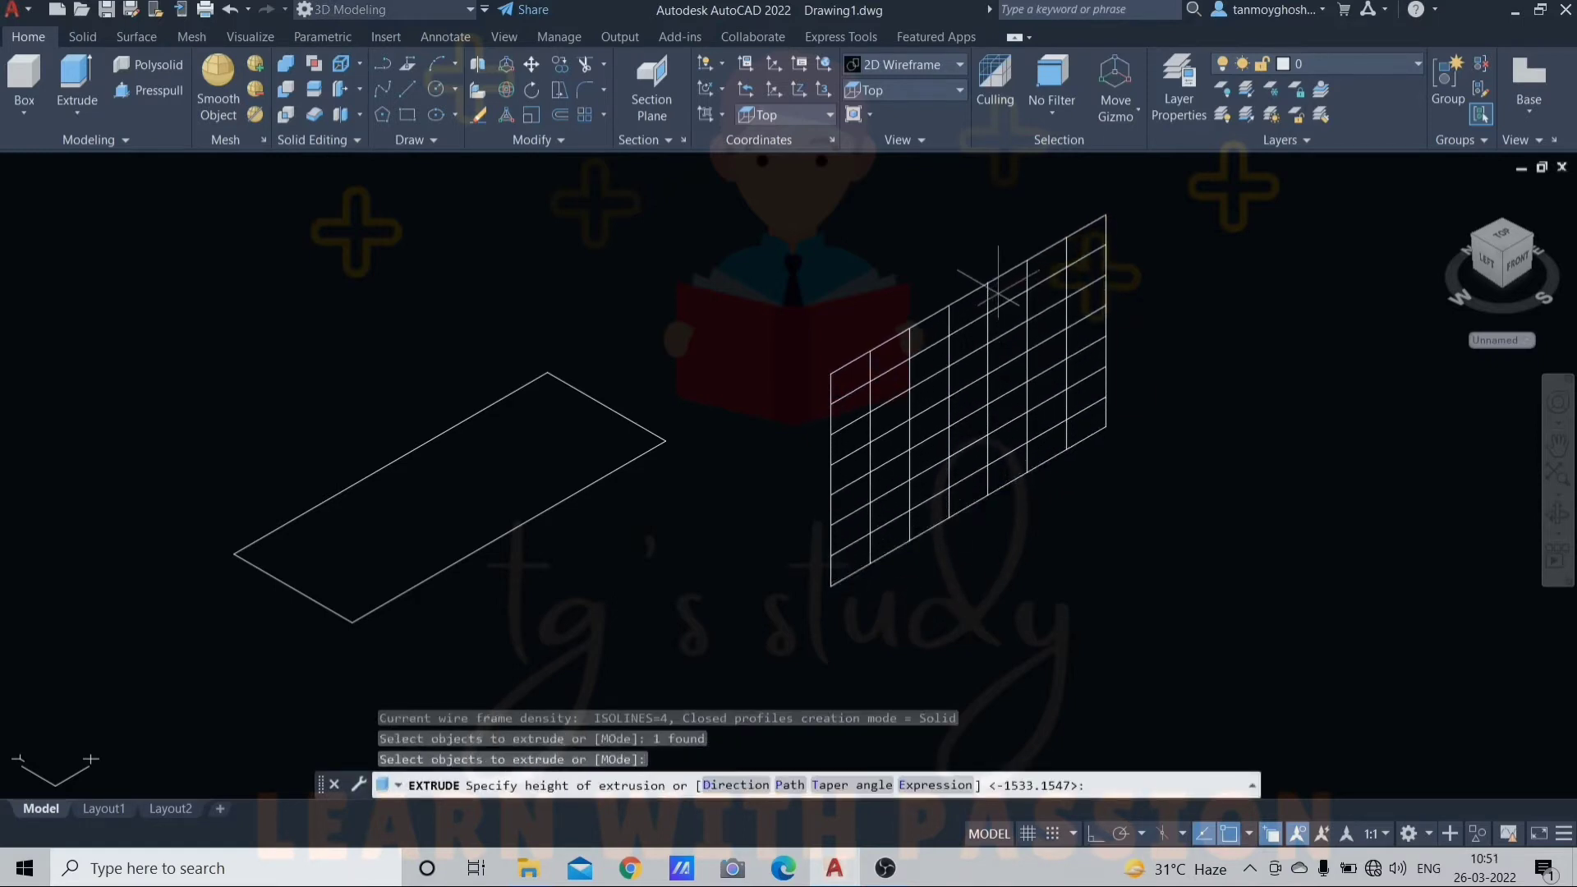
{"action": "left_click", "coordinate": [998, 292]}
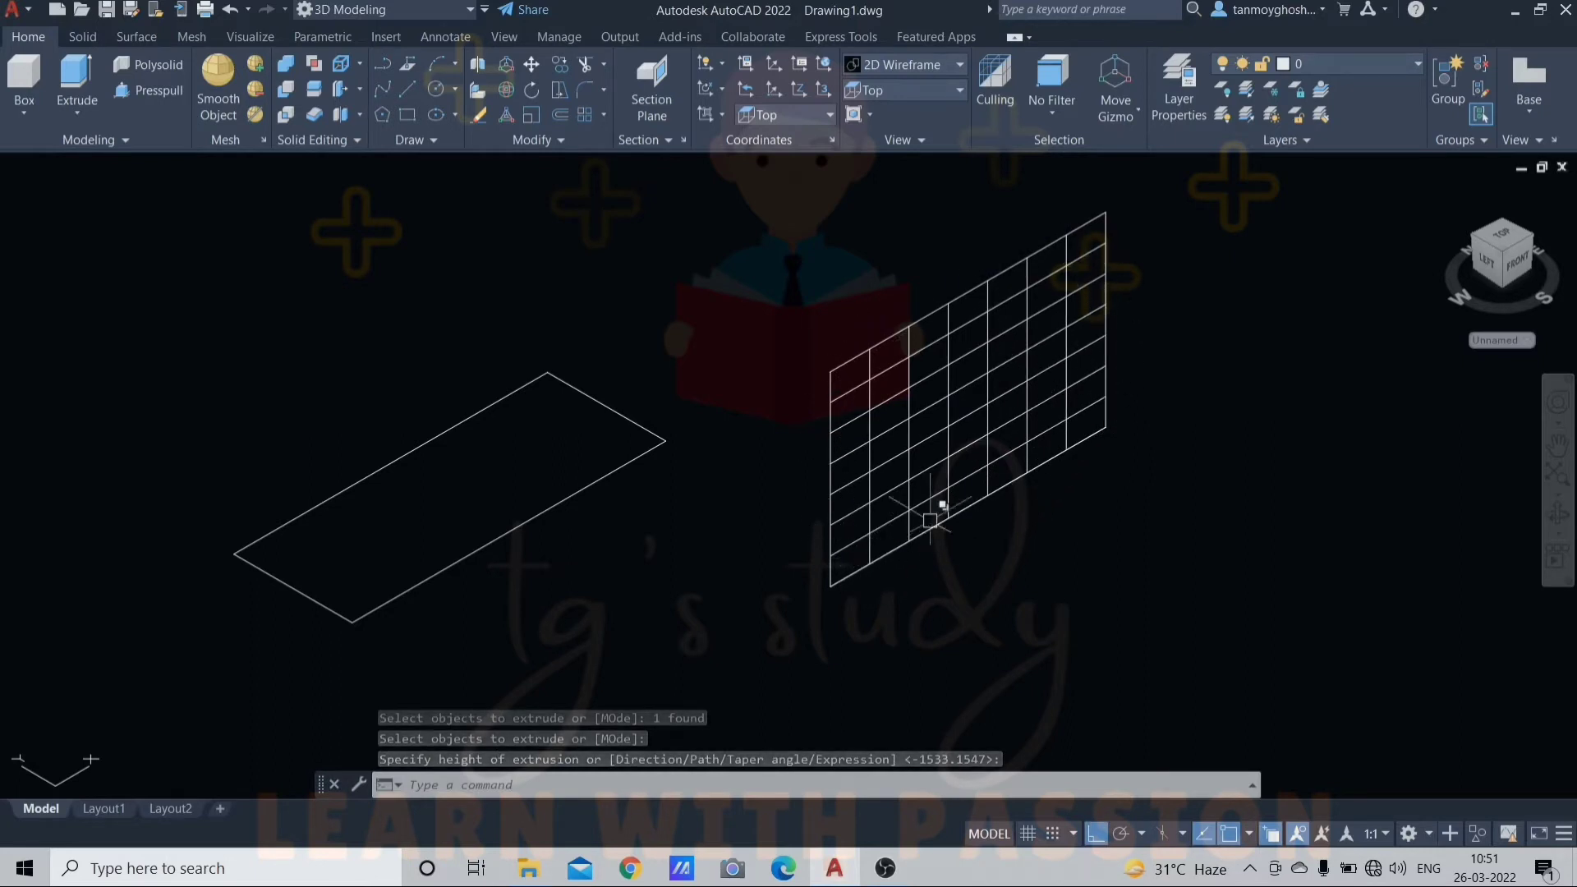
Step: View the extruded line in the Conceptual visual style
{"action": "left_click", "coordinate": [956, 65]}
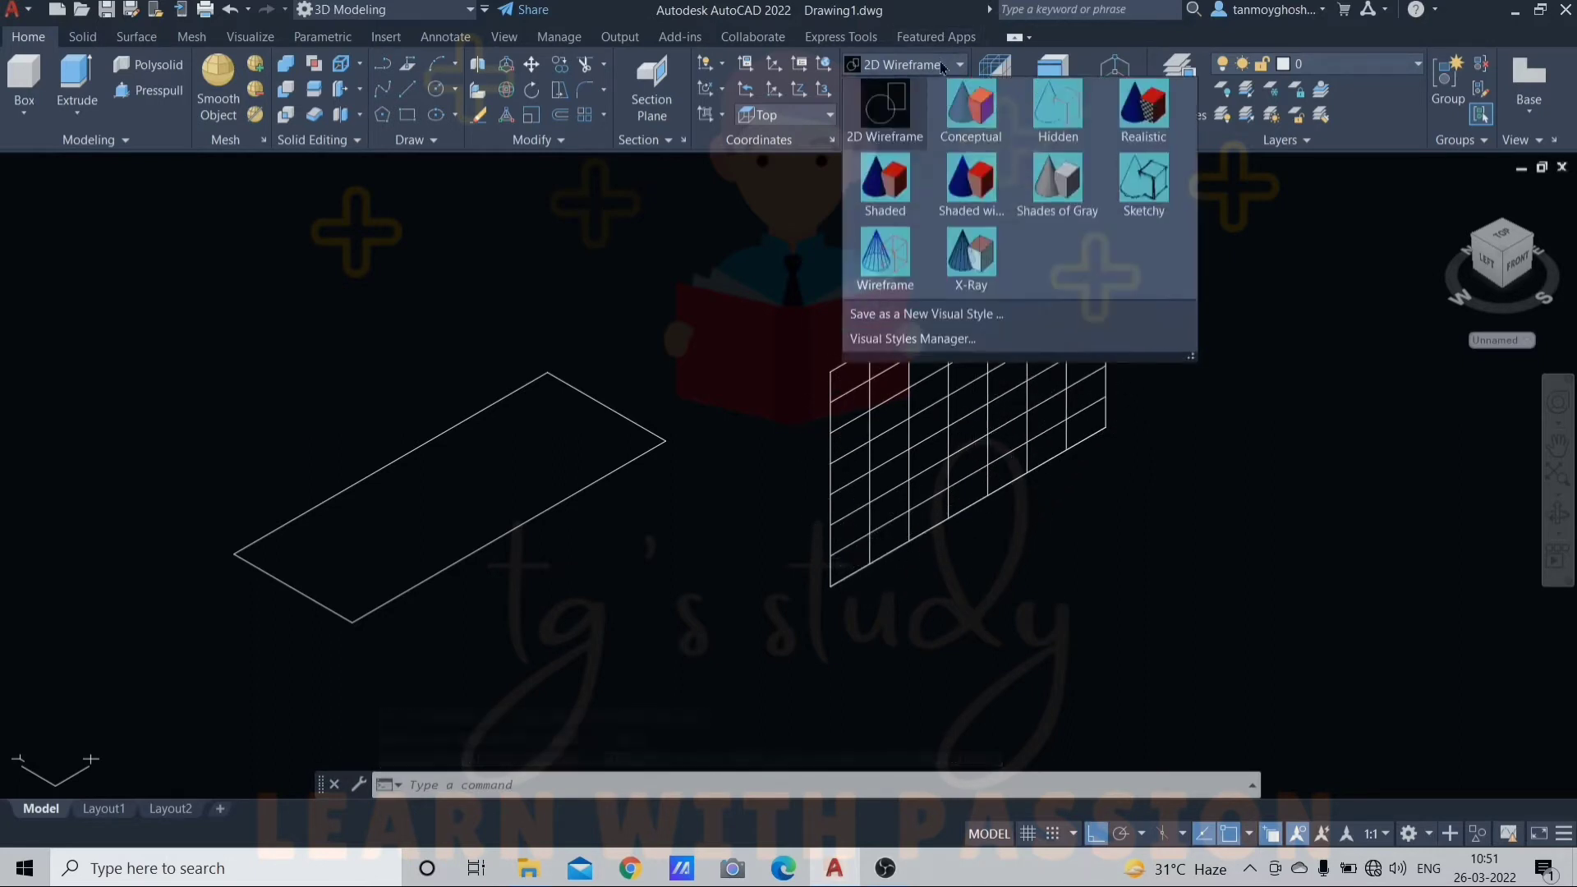
{"action": "left_click", "coordinate": [980, 119]}
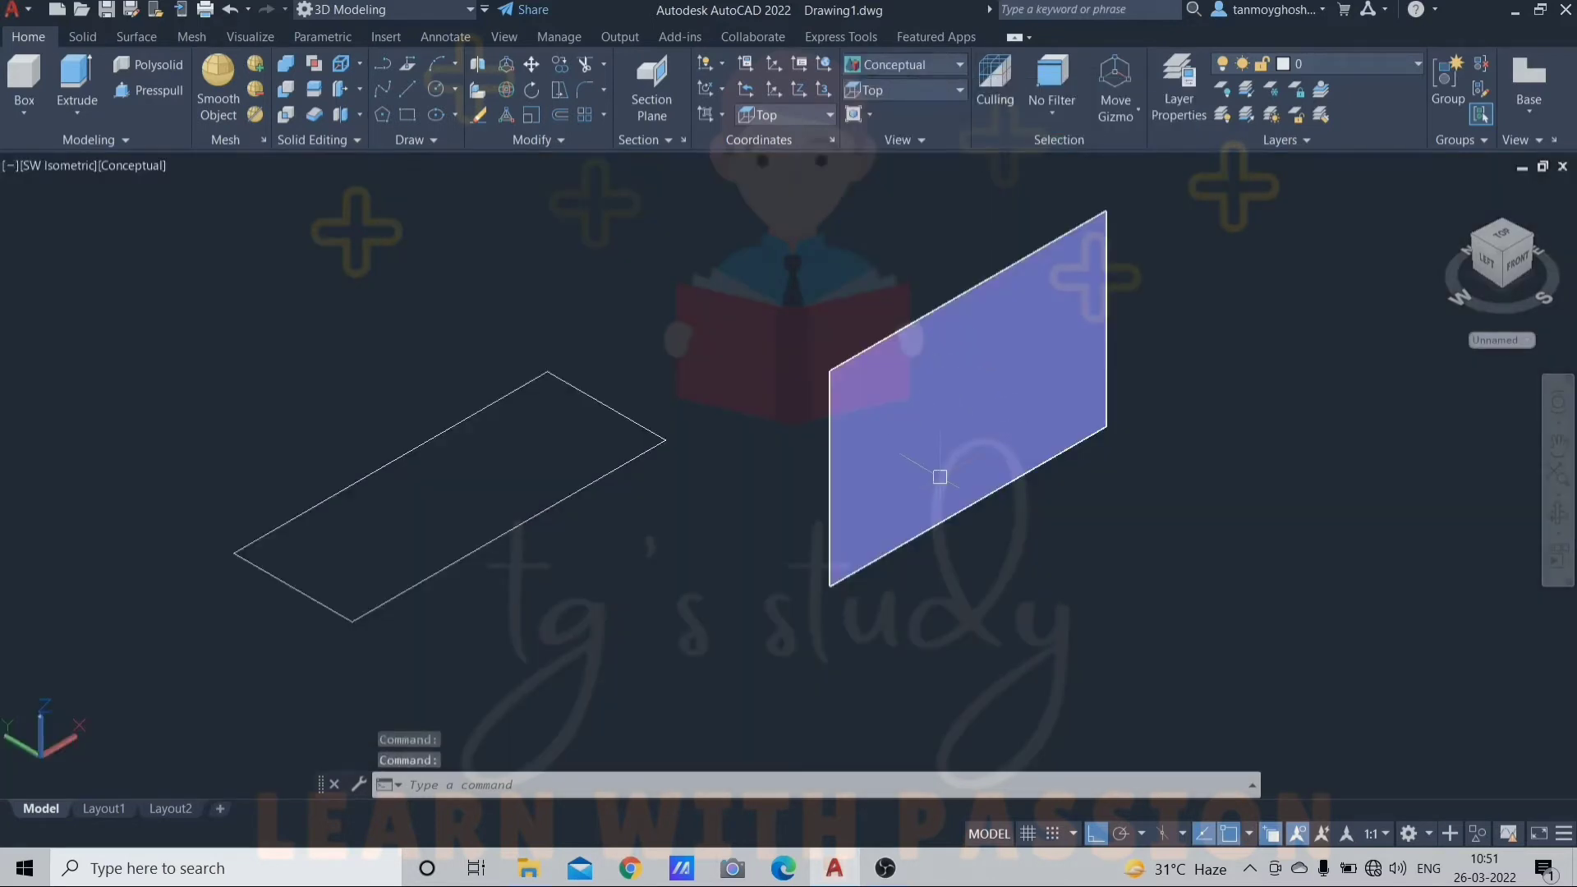
{"action": "key", "text": "Escape"}
{"action": "key", "text": "Escape"}
{"action": "key", "text": "Escape"}
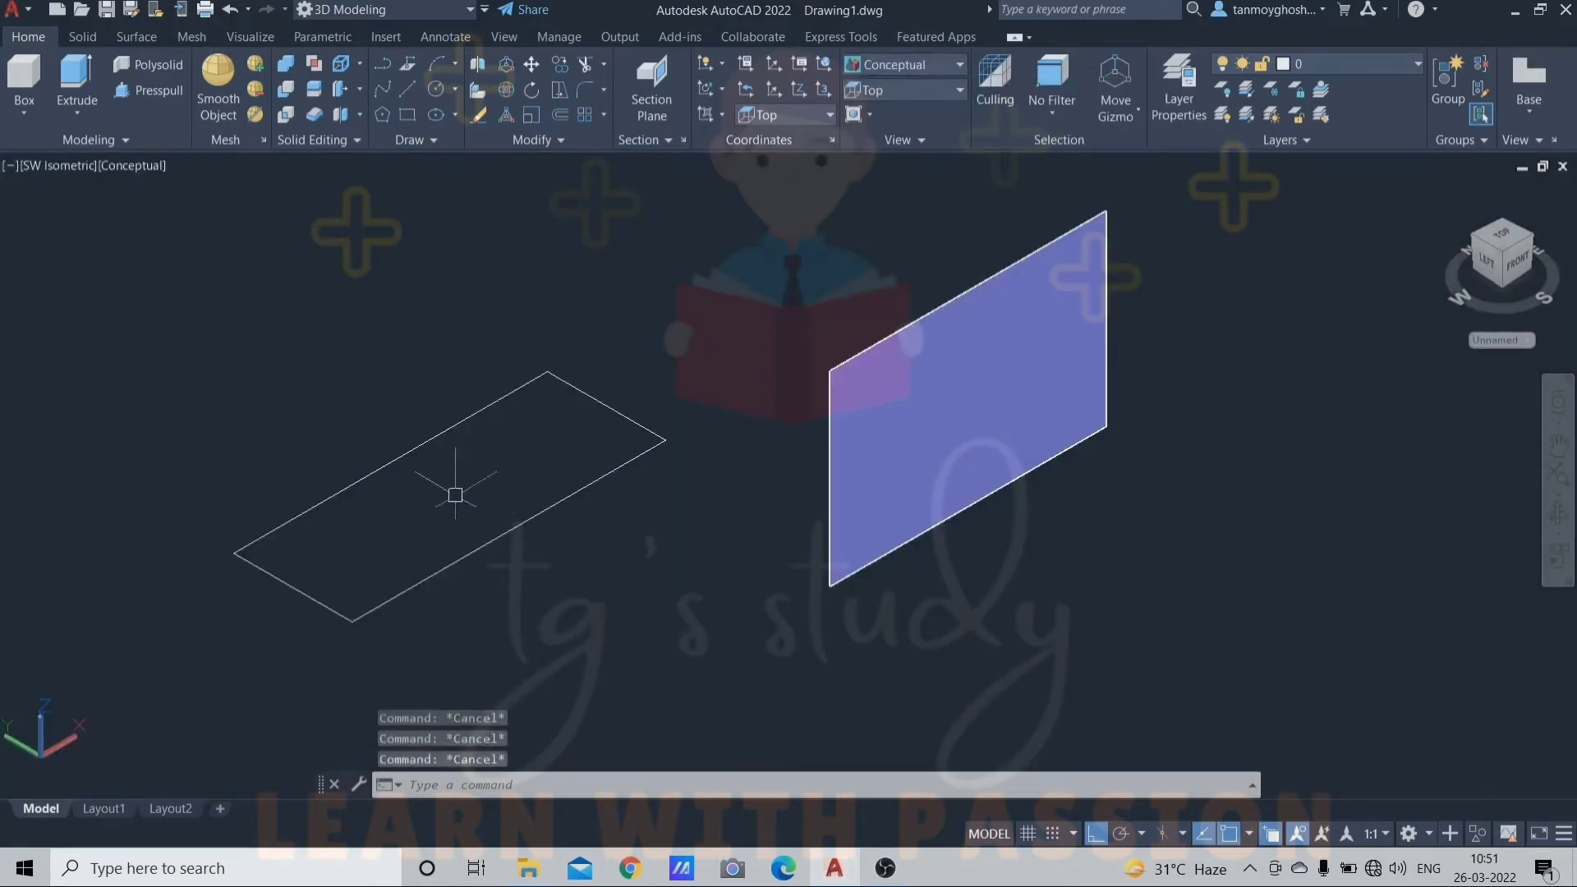
Step: Extrude the rectangle upward by about 1691 units and check it beside the extruded line
{"action": "type", "text": "ext"}
{"action": "key", "text": "Return"}
{"action": "left_click", "coordinate": [541, 507]}
{"action": "key", "text": "Return"}
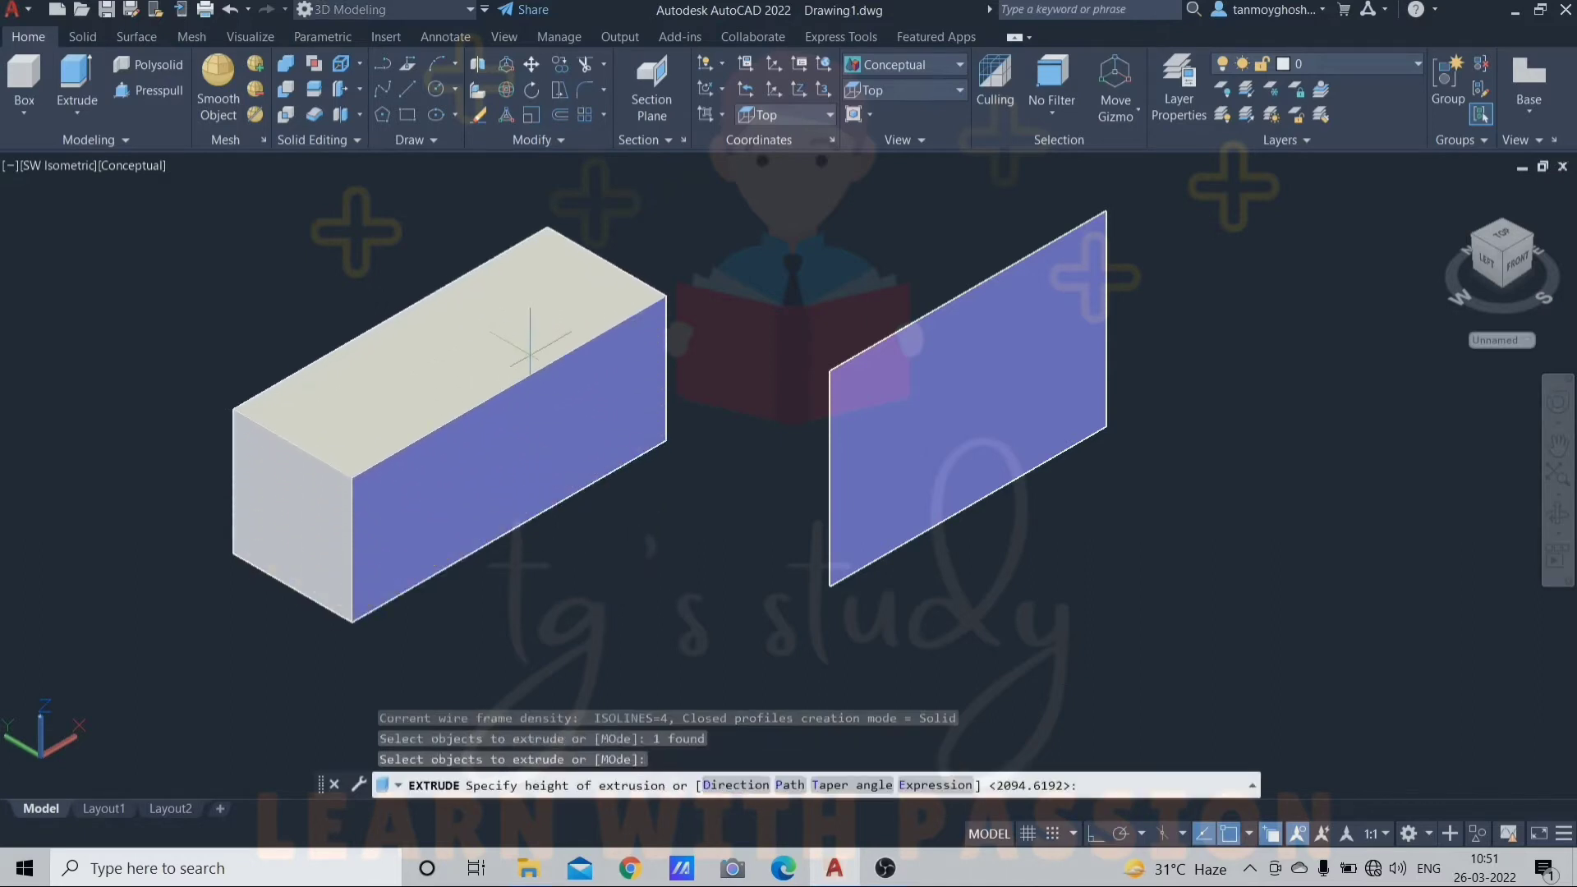
{"action": "left_click", "coordinate": [643, 389]}
{"action": "key", "text": "Escape"}
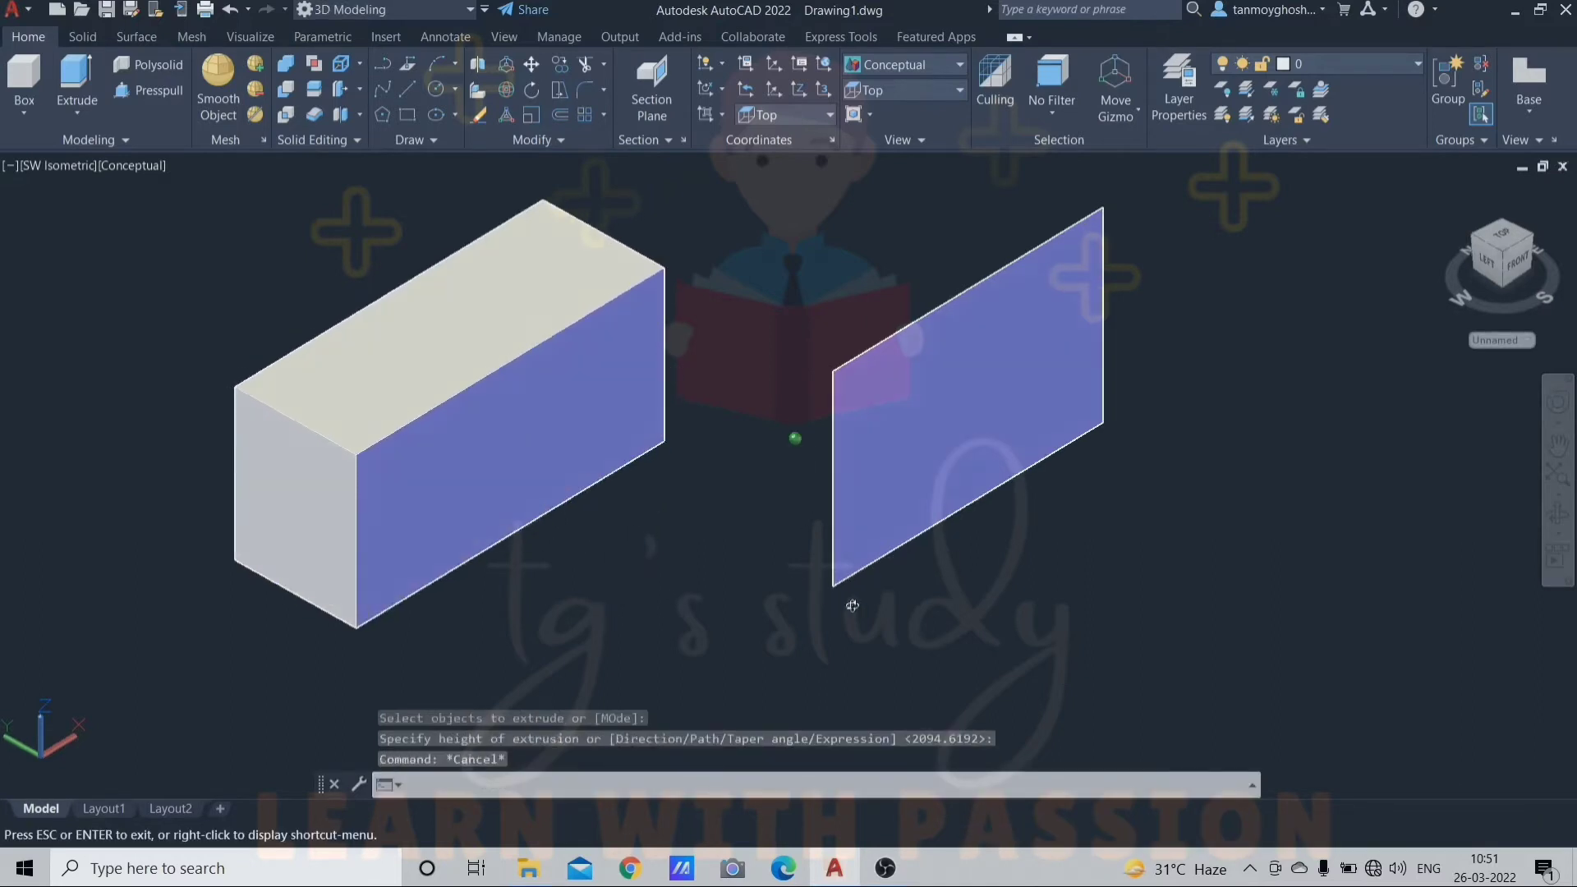
{"action": "middle_click_drag", "start_coordinate": [855, 579], "coordinate": [816, 597], "text": "shift"}
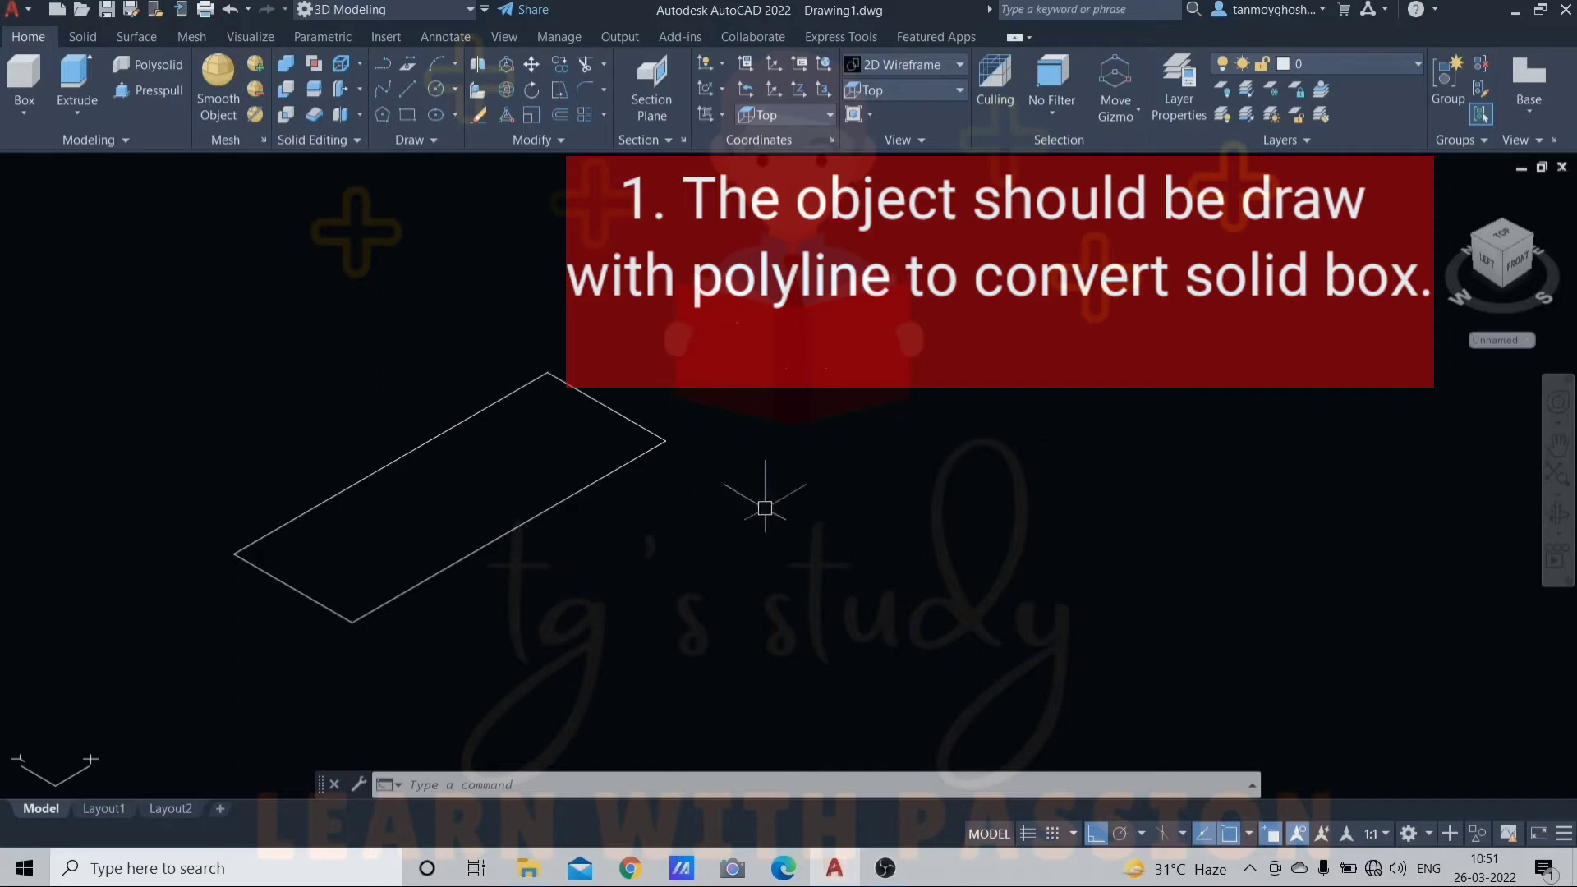
Step: Draw a closed four-sided outline beside the existing rectangle with the Line command, using four separate segments
{"action": "middle_click_drag", "start_coordinate": [765, 508], "coordinate": [714, 503]}
{"action": "key", "text": "Escape"}
{"action": "key", "text": "Escape"}
{"action": "key", "text": "Escape"}
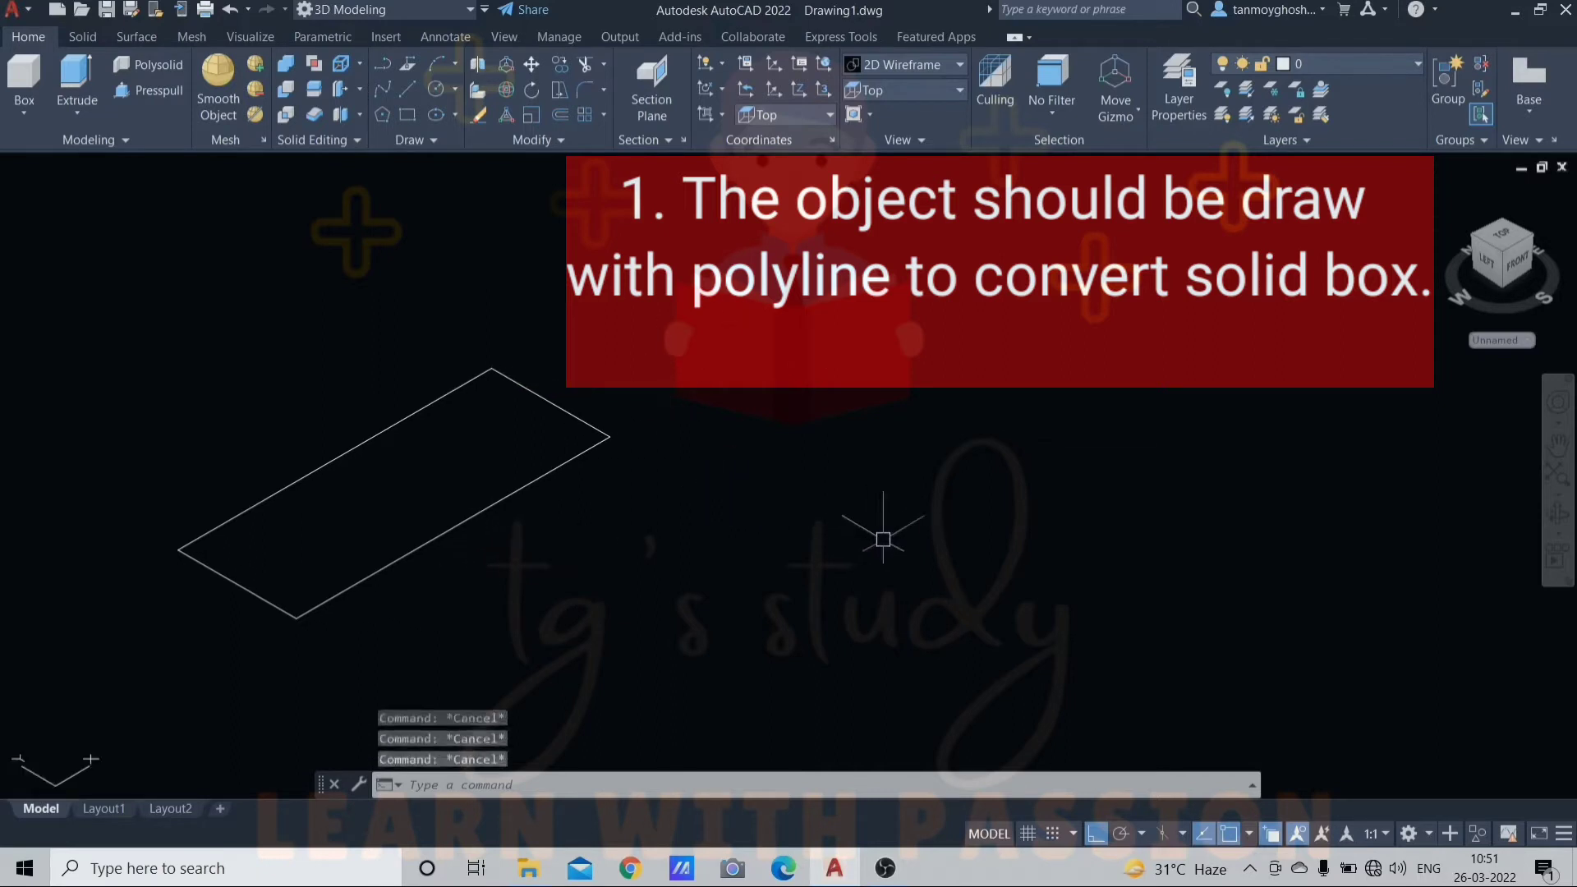
{"action": "type", "text": "l"}
{"action": "key", "text": "Return"}
{"action": "left_click", "coordinate": [776, 564]}
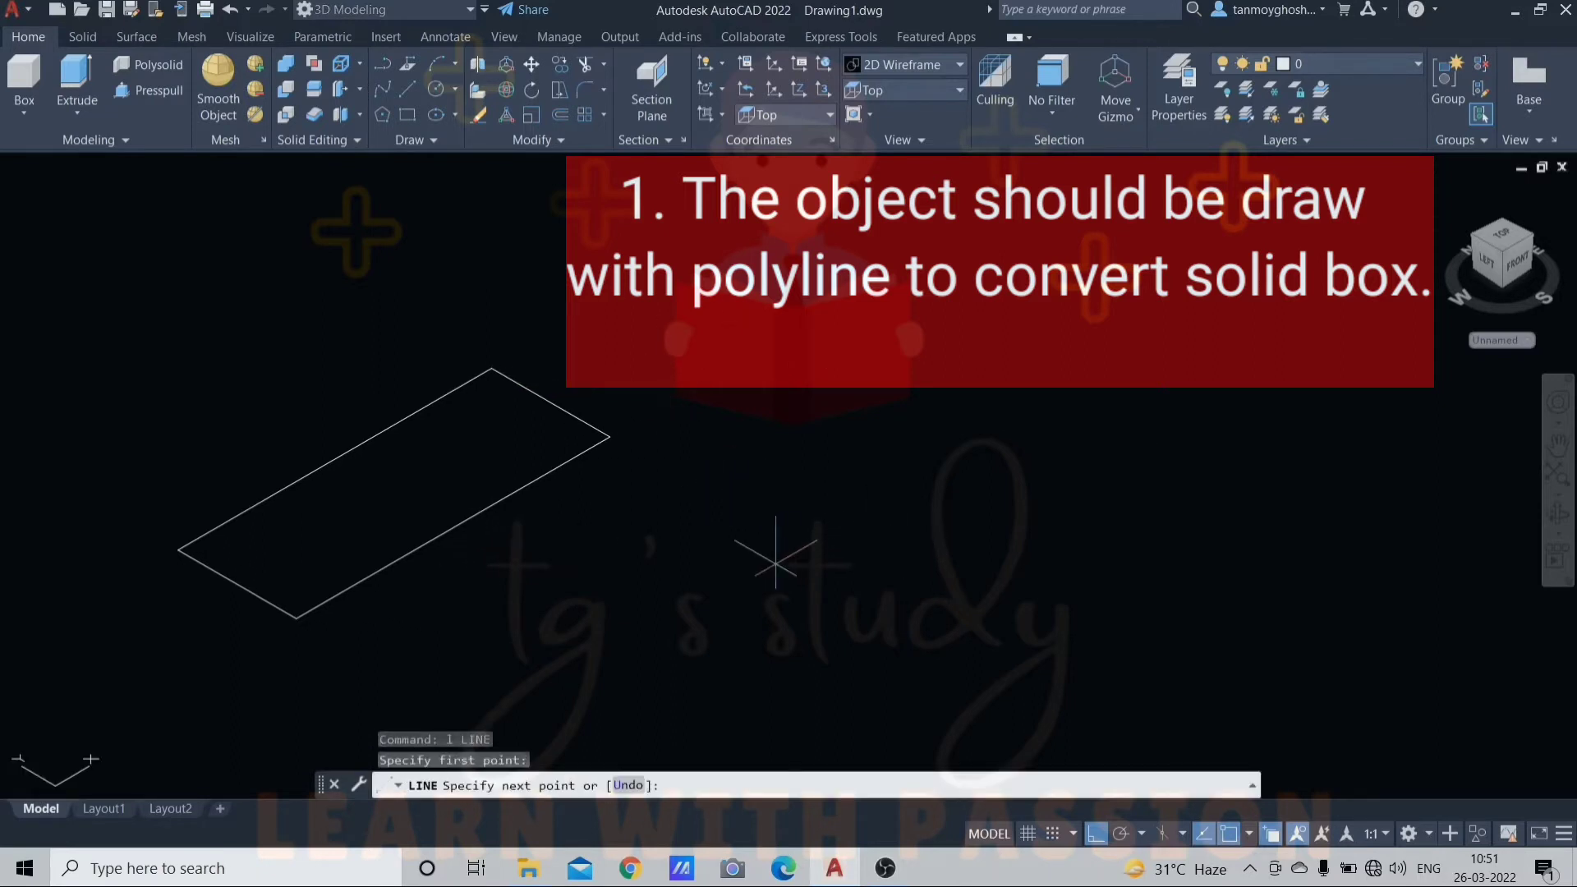
{"action": "left_click", "coordinate": [1032, 417]}
{"action": "left_click", "coordinate": [1179, 502]}
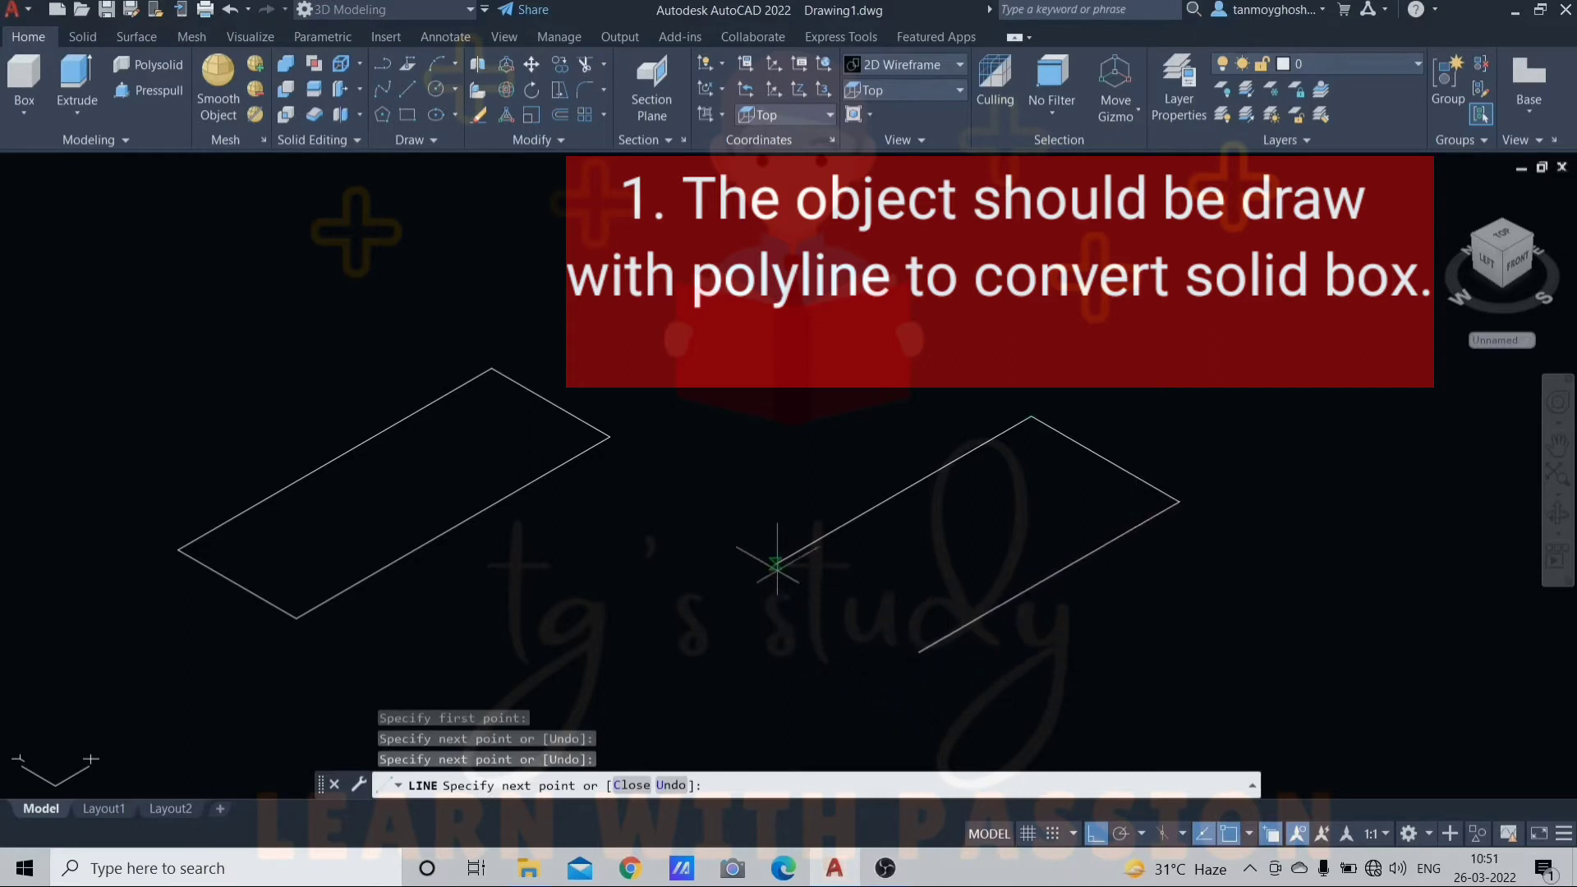
{"action": "left_click", "coordinate": [923, 646]}
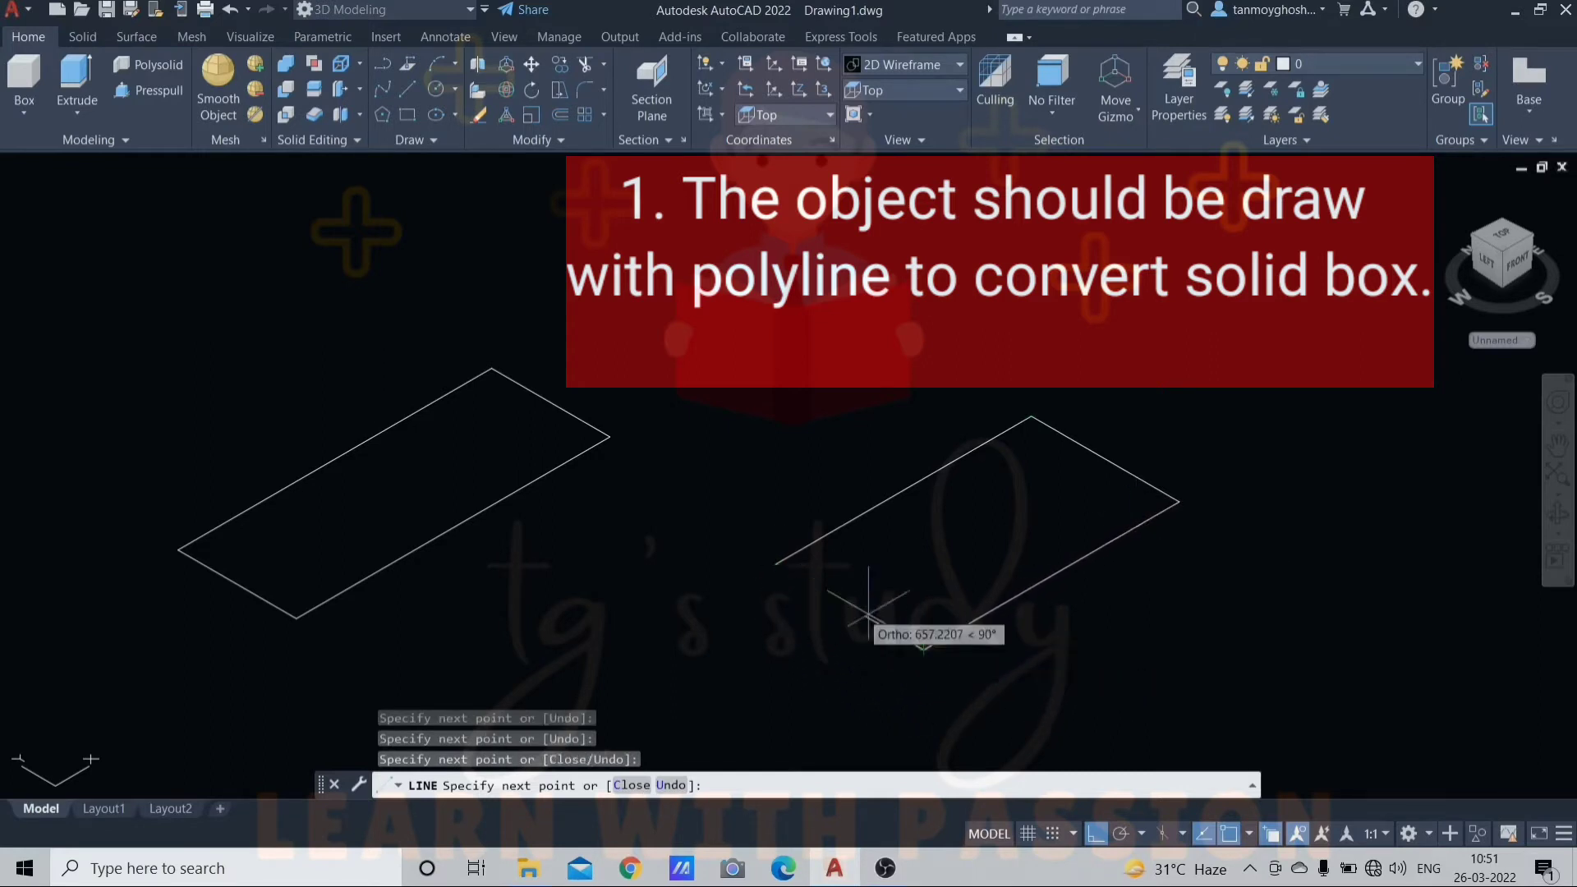
{"action": "key", "text": "Escape"}
Step: Select the sides of the new outline one by one to check whether they are separate objects, and clear the selection
{"action": "left_click", "coordinate": [1047, 583]}
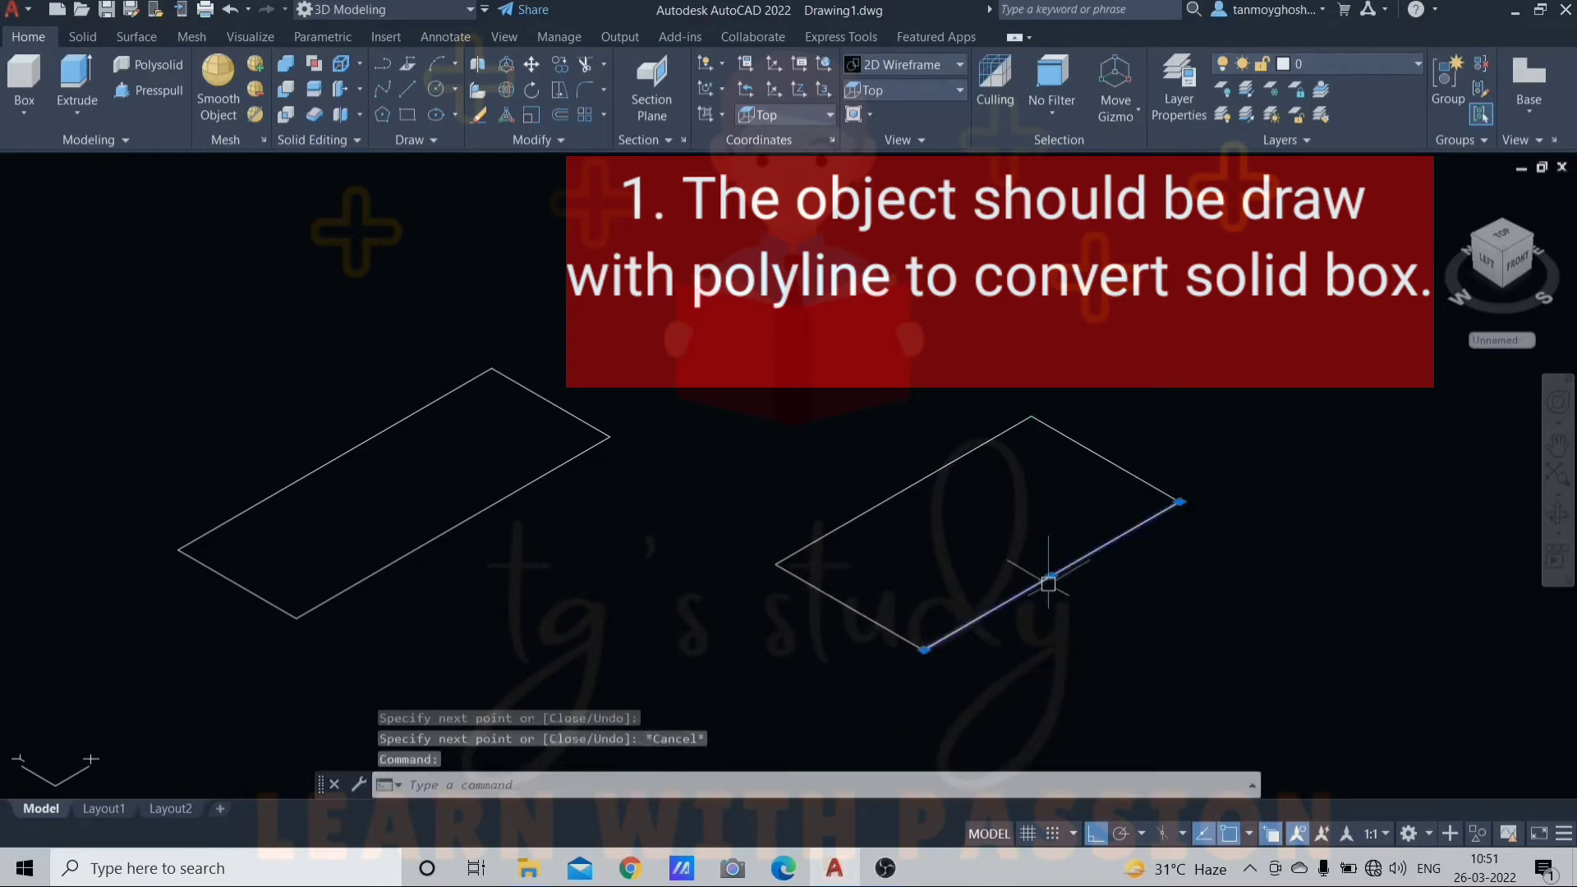
{"action": "left_click", "coordinate": [1103, 458]}
{"action": "left_click", "coordinate": [978, 447]}
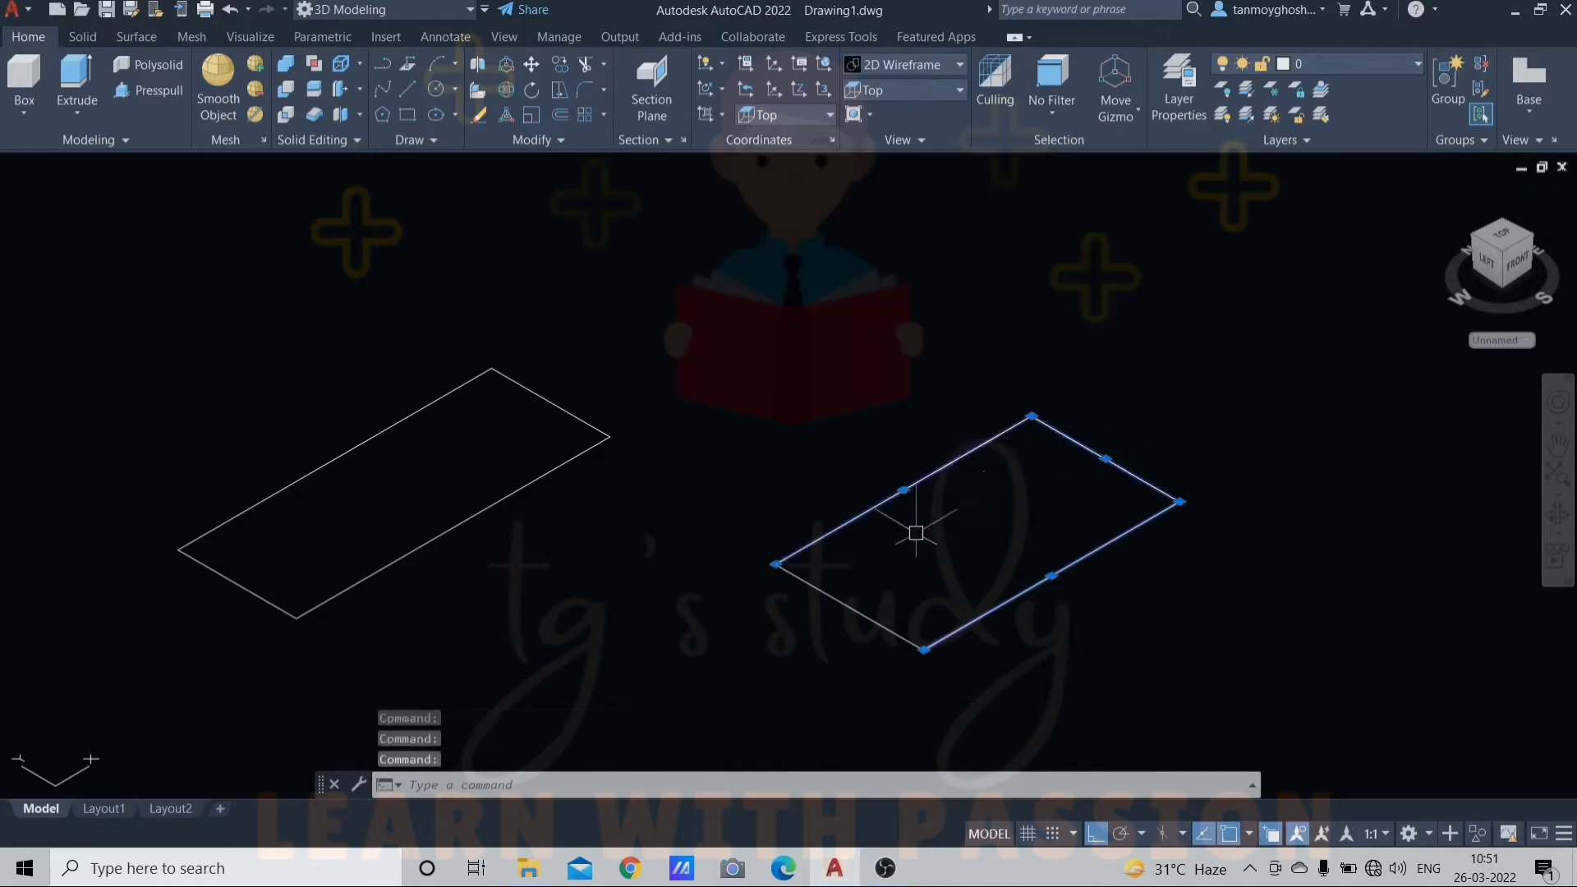
{"action": "left_click", "coordinate": [855, 612]}
{"action": "key", "text": "Escape"}
{"action": "key", "text": "Escape"}
{"action": "key", "text": "Escape"}
Step: Extrude all four separate lines of the new outline upward together
{"action": "type", "text": "e"}
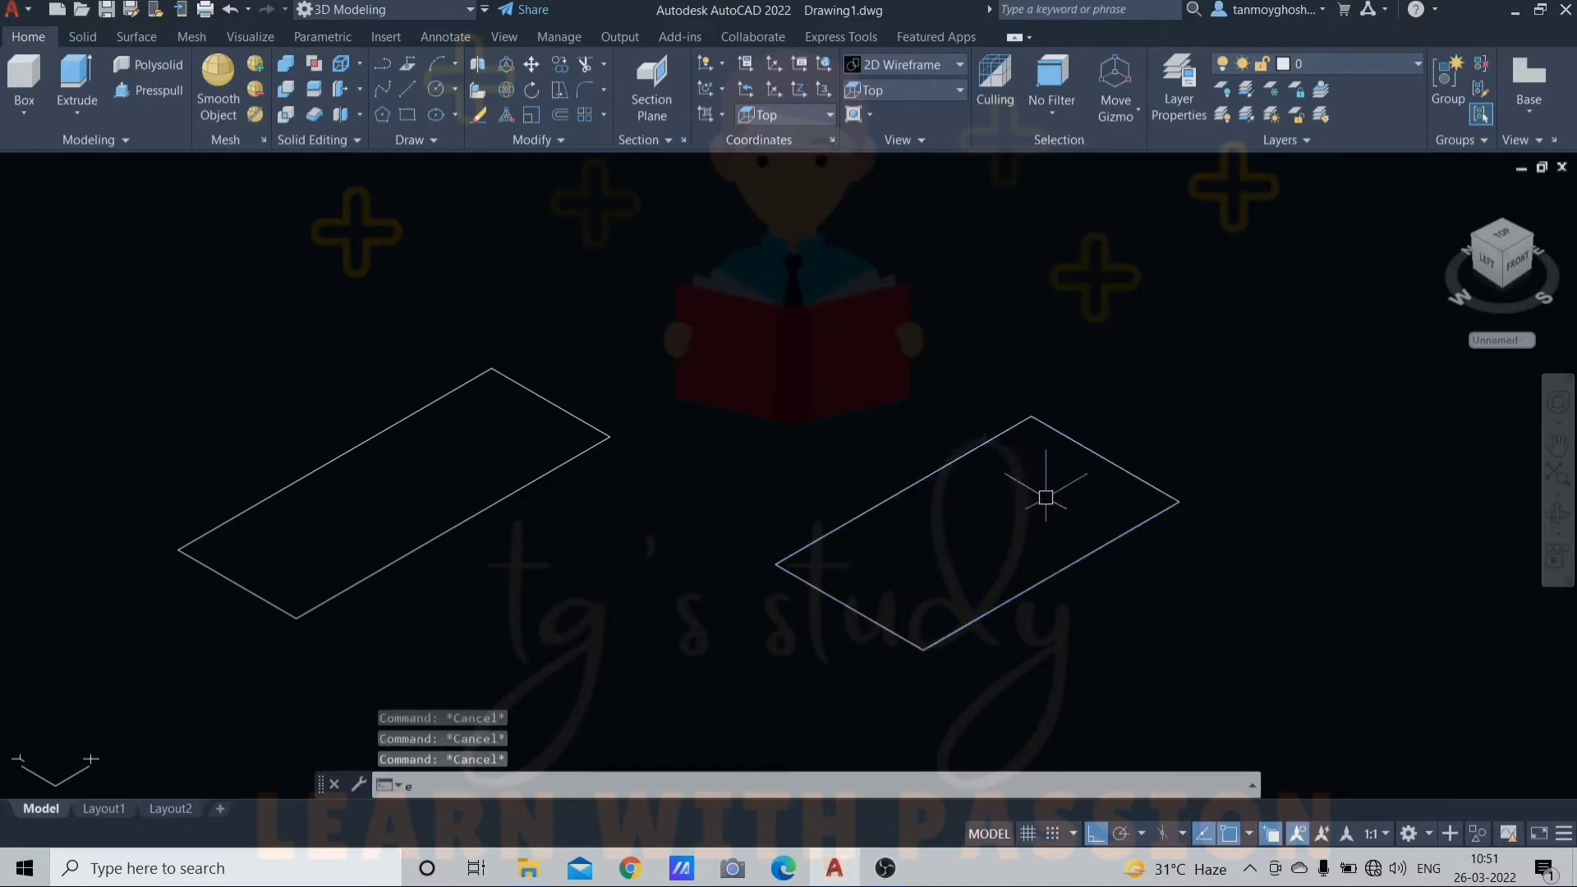
{"action": "type", "text": "xt"}
{"action": "key", "text": "Return"}
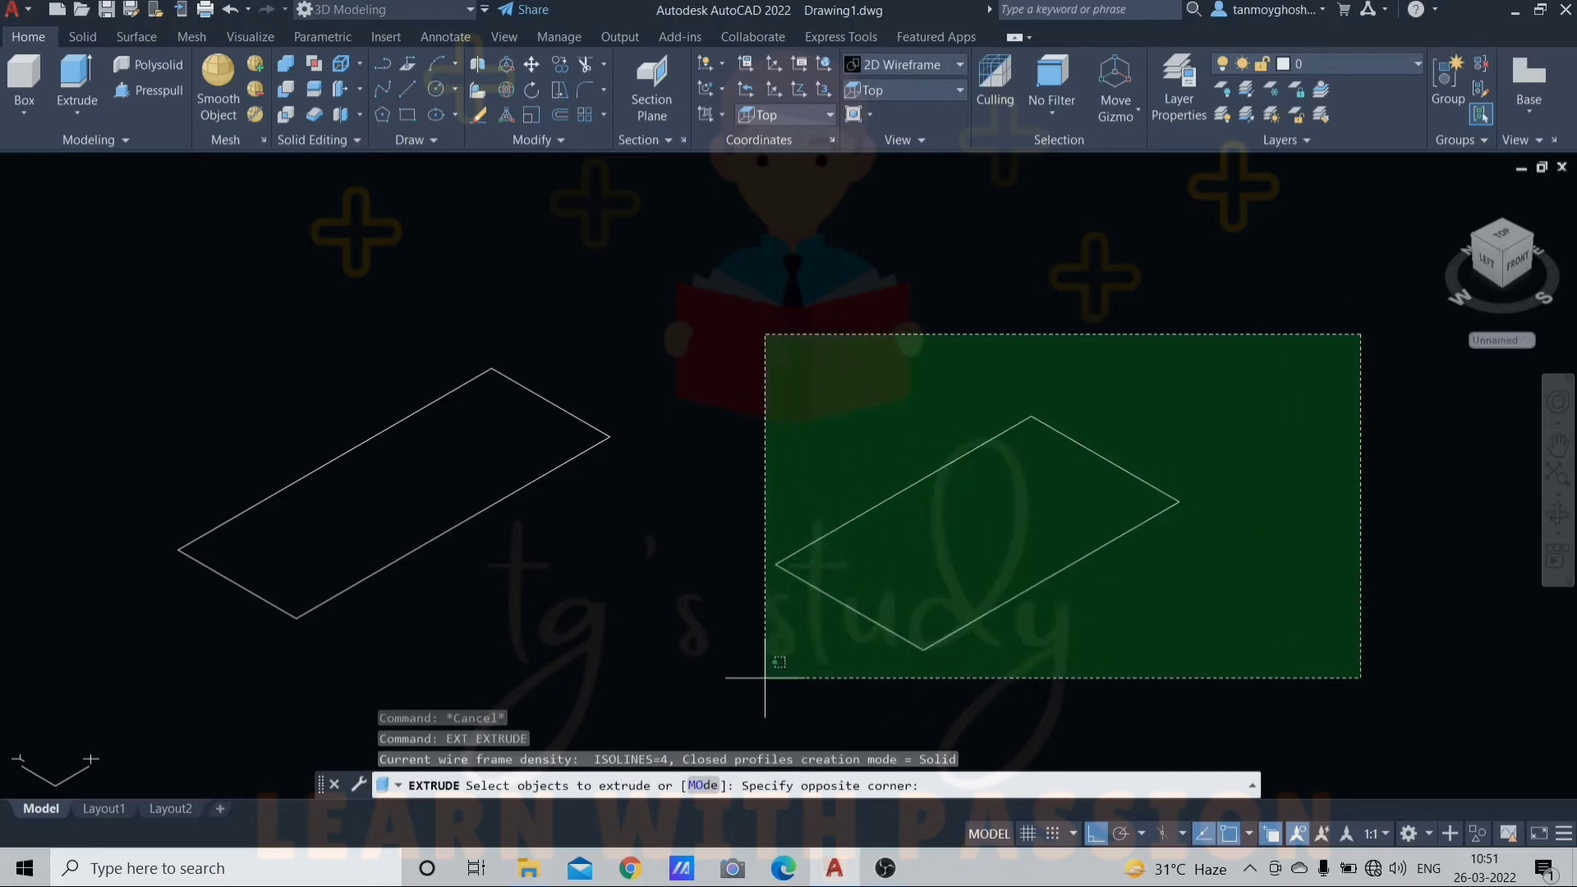
{"action": "left_click", "coordinate": [682, 724]}
{"action": "key", "text": "Return"}
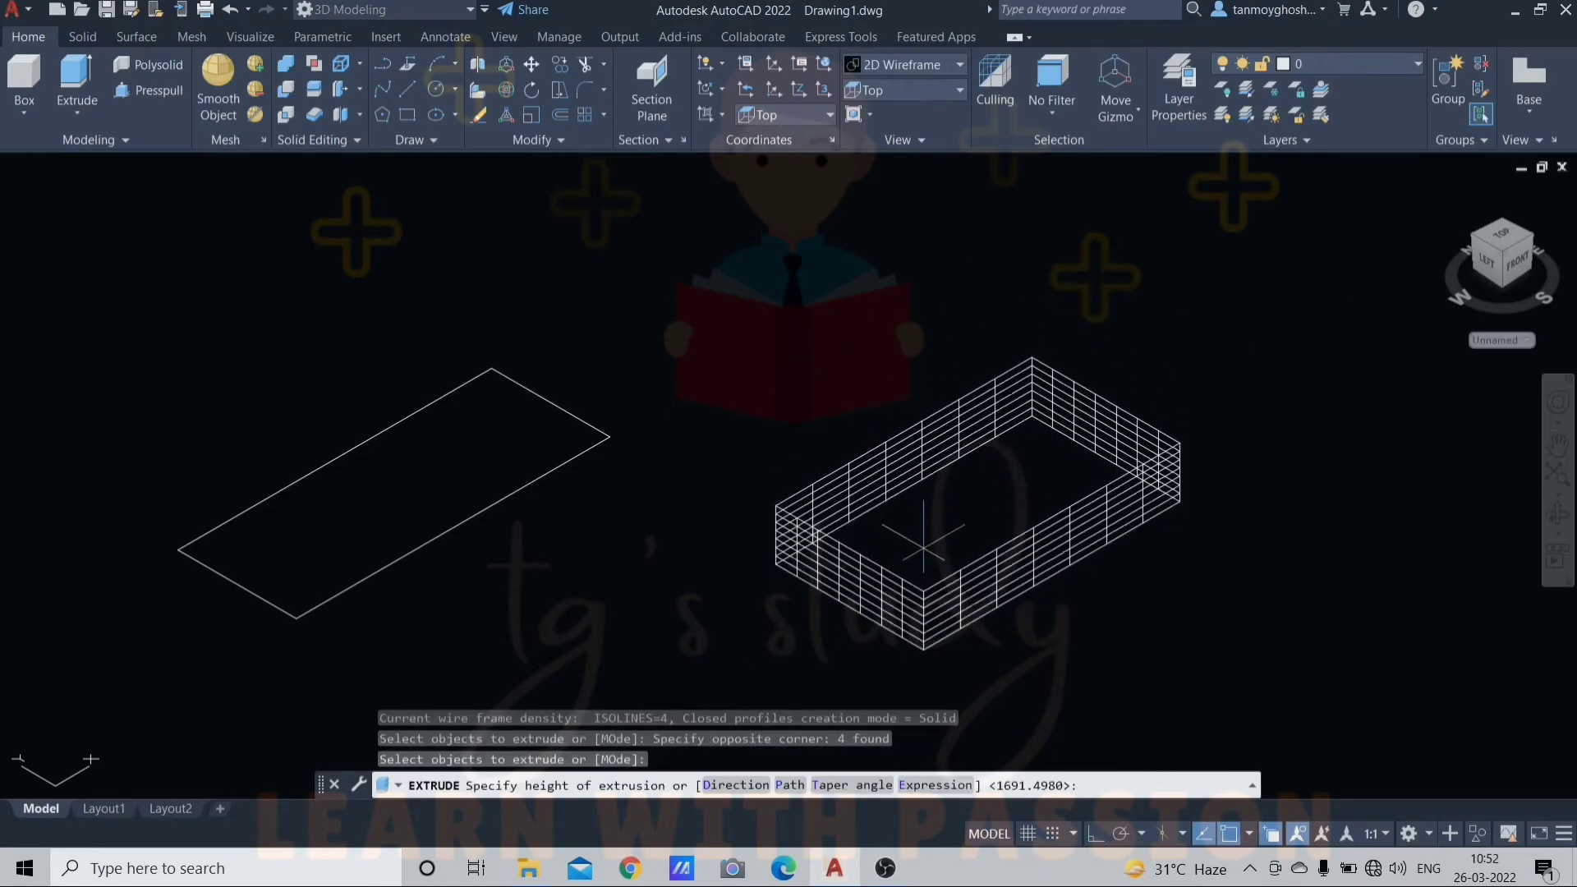
{"action": "left_click", "coordinate": [920, 493]}
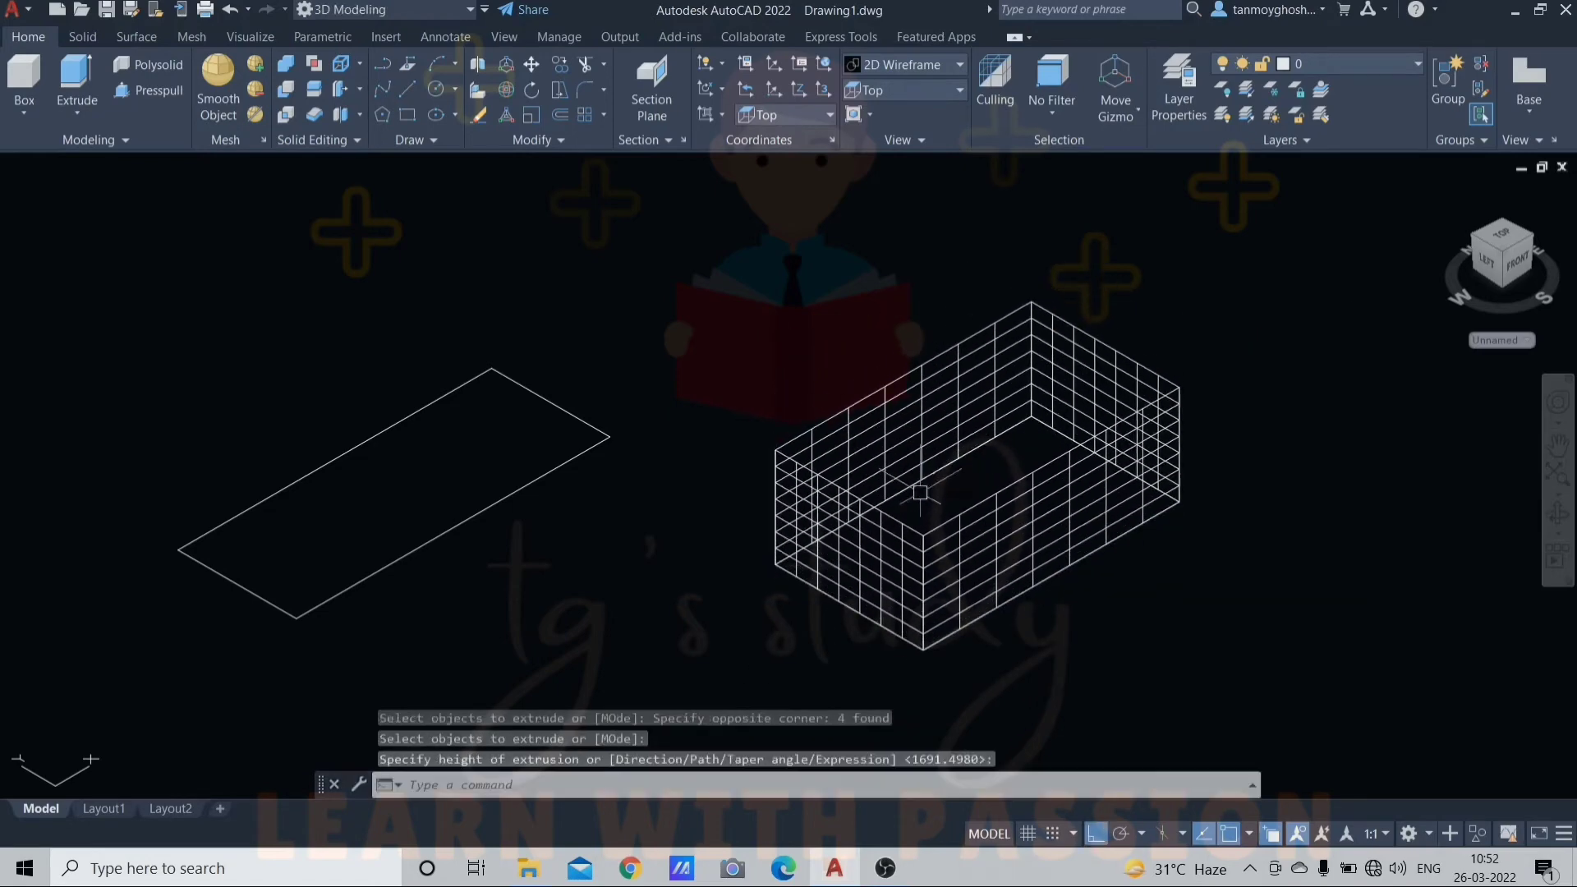
Step: Set the visual style to Conceptual and select the original flat rectangle to compare it with the extruded line outline
{"action": "left_click", "coordinate": [932, 65]}
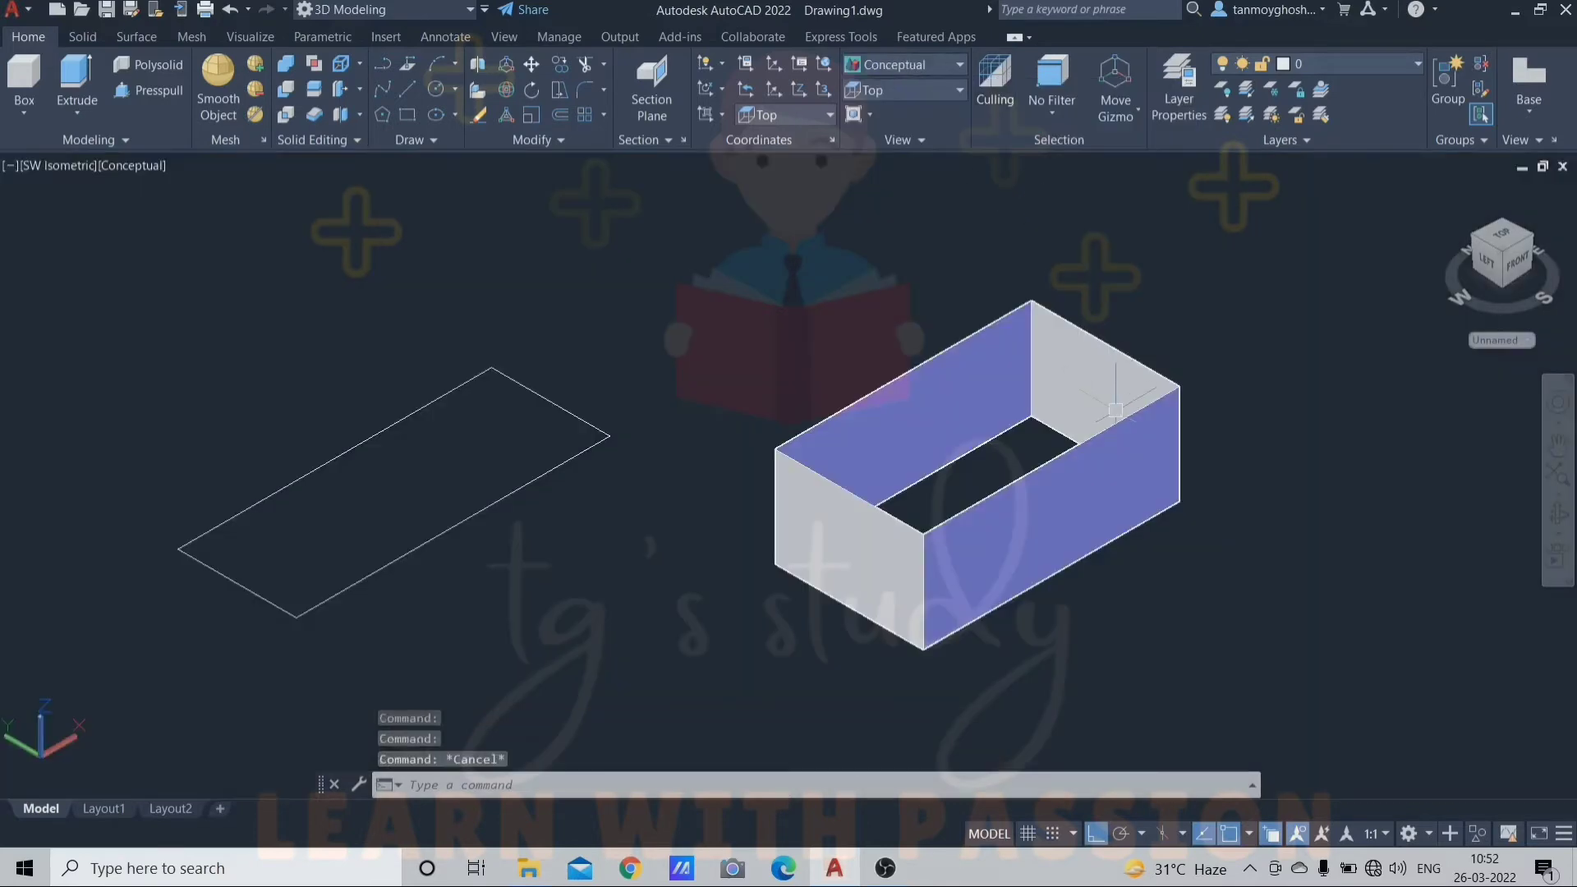
{"action": "key", "text": "Escape"}
{"action": "left_click", "coordinate": [451, 525]}
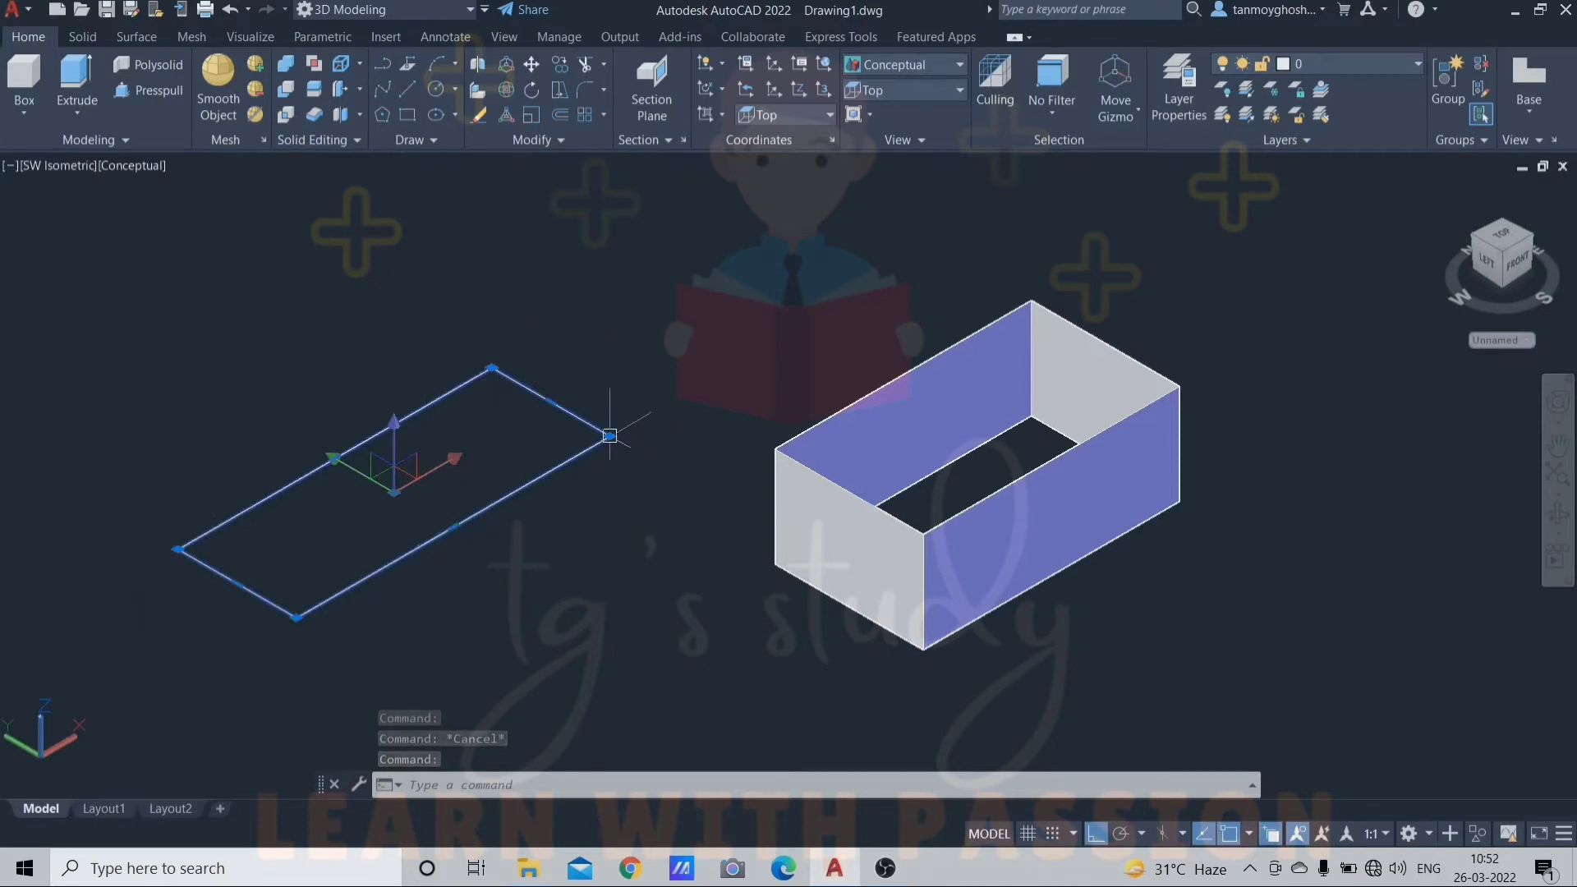
{"action": "key", "text": "Escape"}
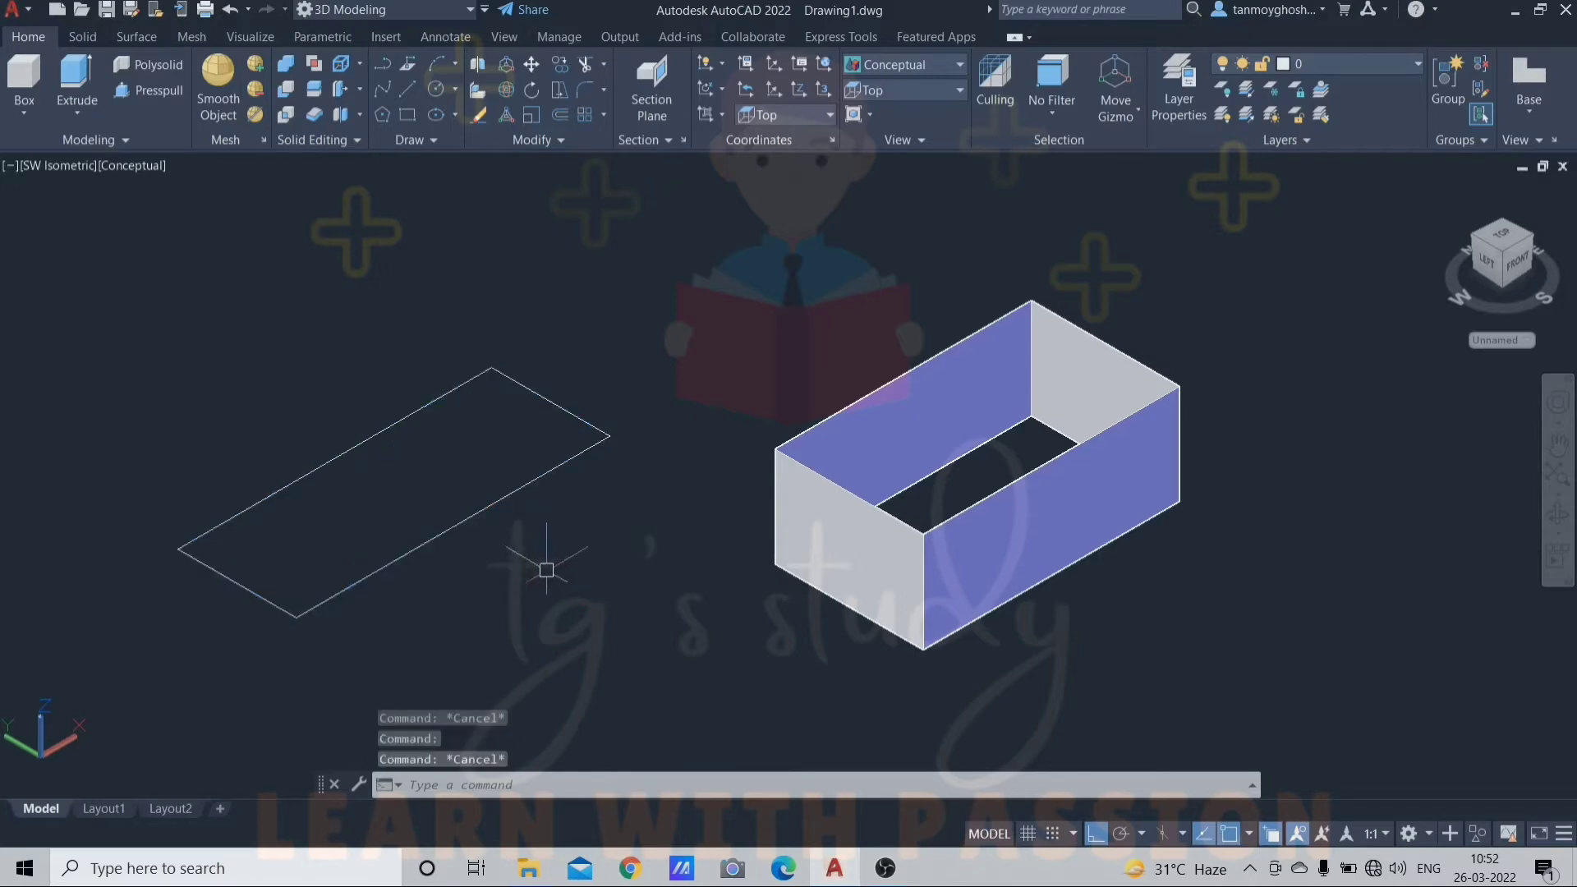
Step: Undo the Conceptual visual style and the extrusion of the four separate lines, leaving no command active
{"action": "key", "text": "ctrl+z"}
{"action": "key", "text": "ctrl+z"}
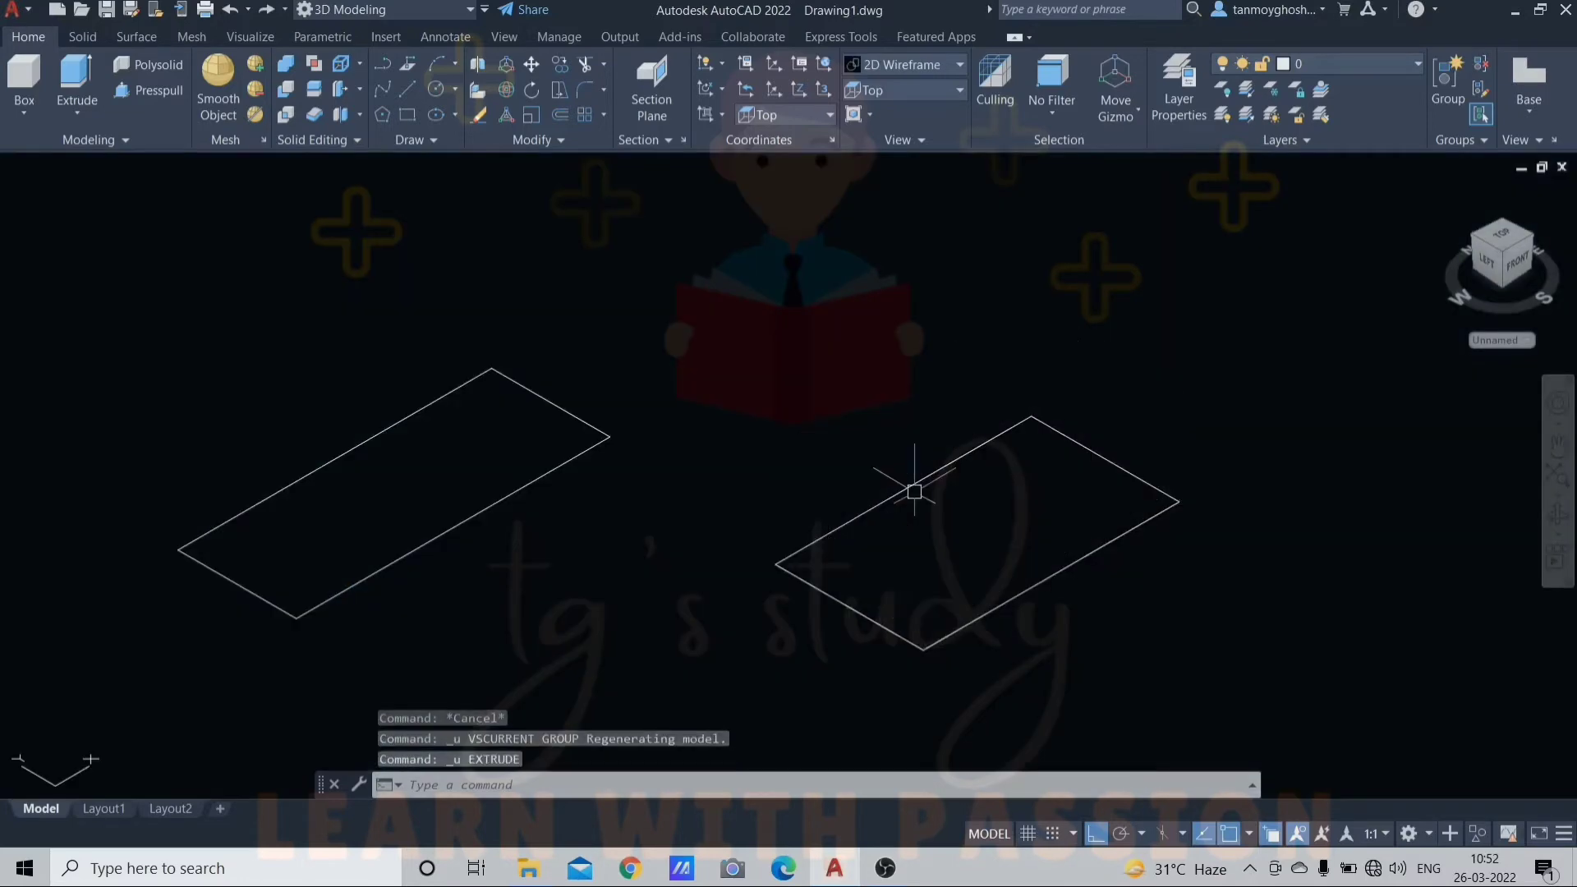
{"action": "key", "text": "Escape"}
{"action": "key", "text": "Escape"}
{"action": "key", "text": "Escape"}
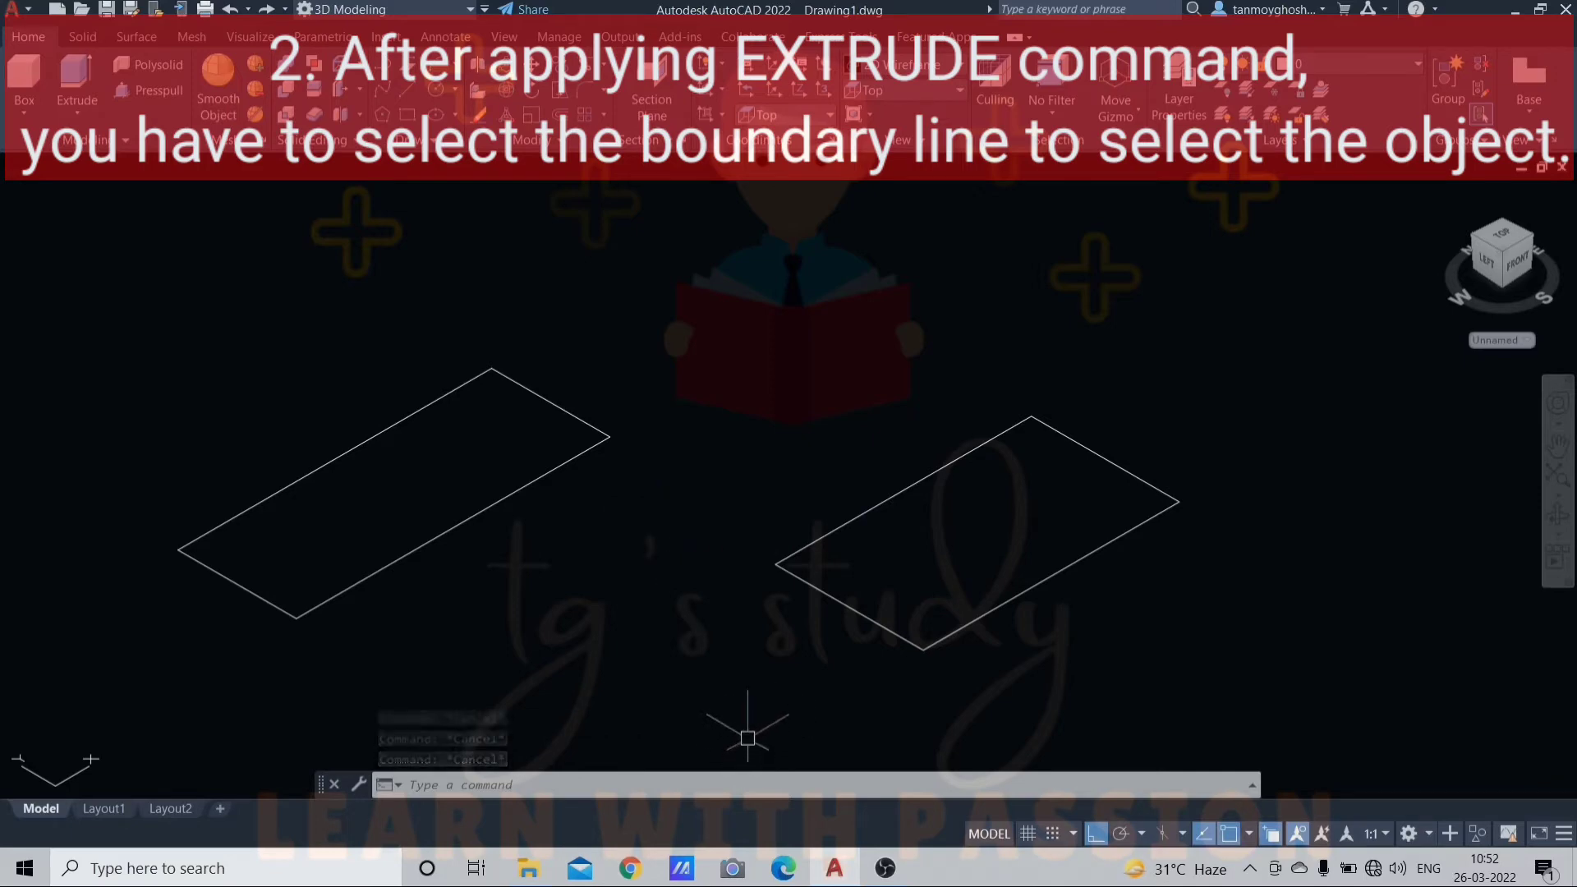
{"action": "key", "text": "Escape"}
{"action": "key", "text": "Escape"}
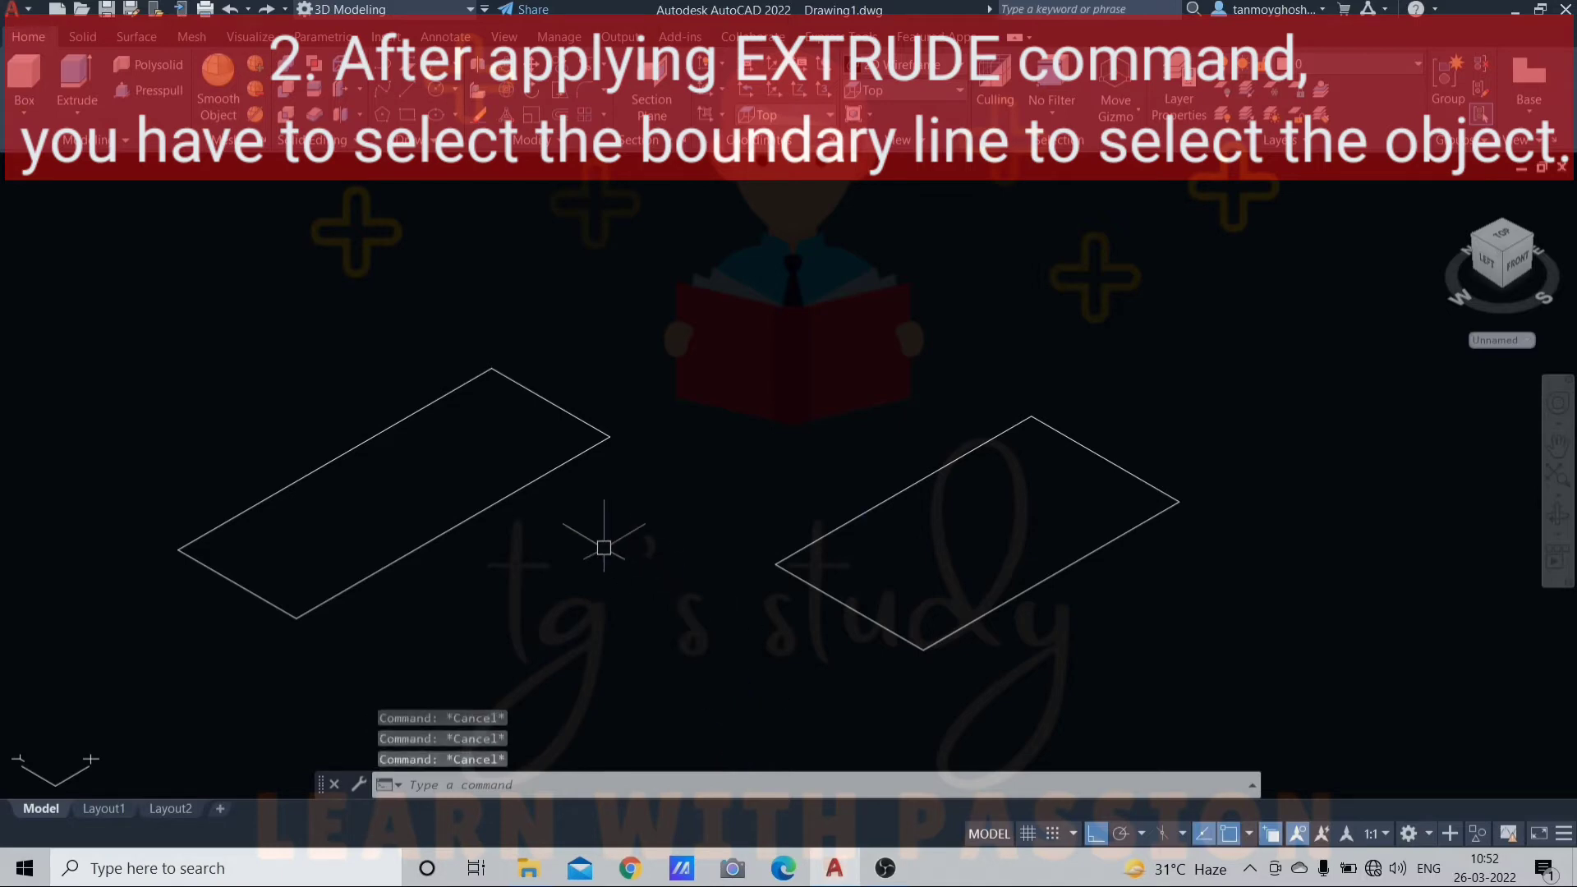
Step: Extrude the closed polyline rectangle upward about 1860 units and set the visual style to Conceptual
{"action": "type", "text": "ext"}
{"action": "key", "text": "Return"}
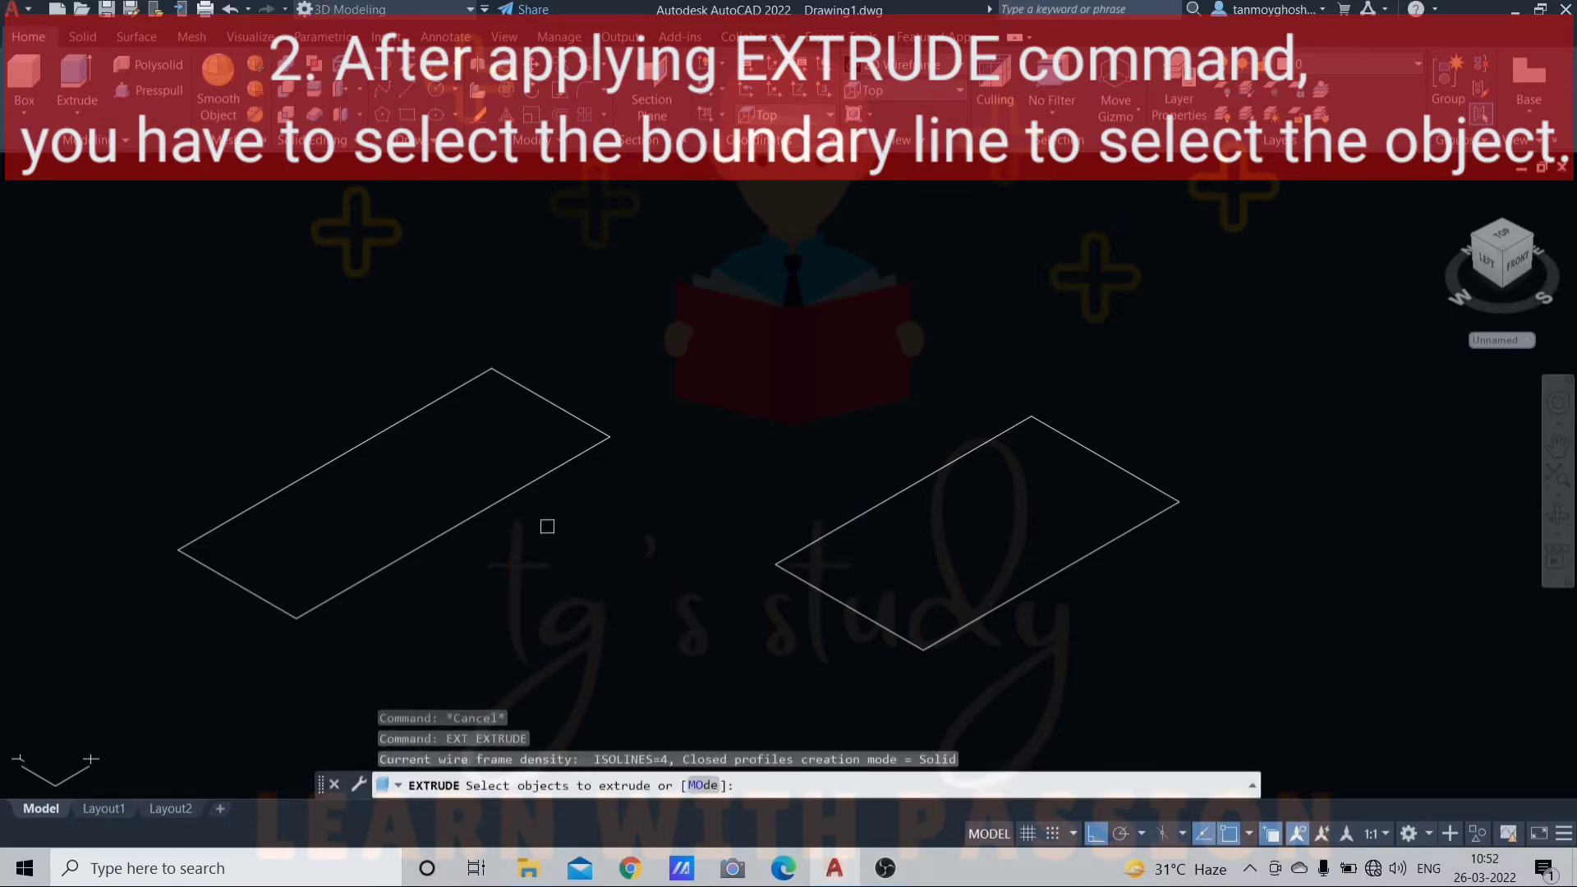
{"action": "left_click", "coordinate": [484, 512]}
{"action": "key", "text": "Return"}
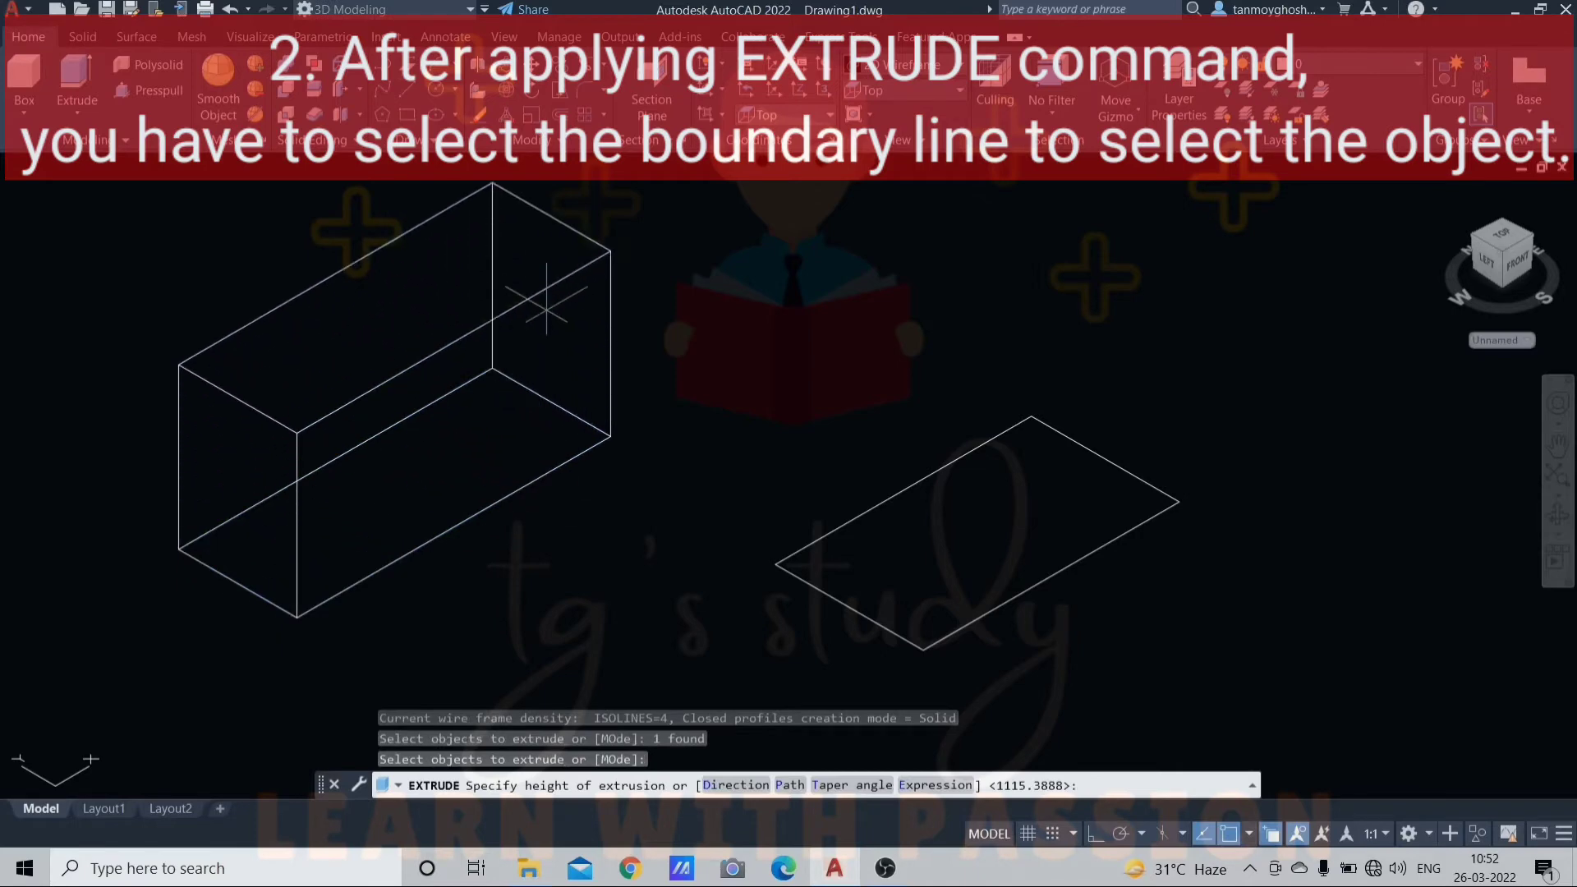
{"action": "left_click", "coordinate": [509, 304]}
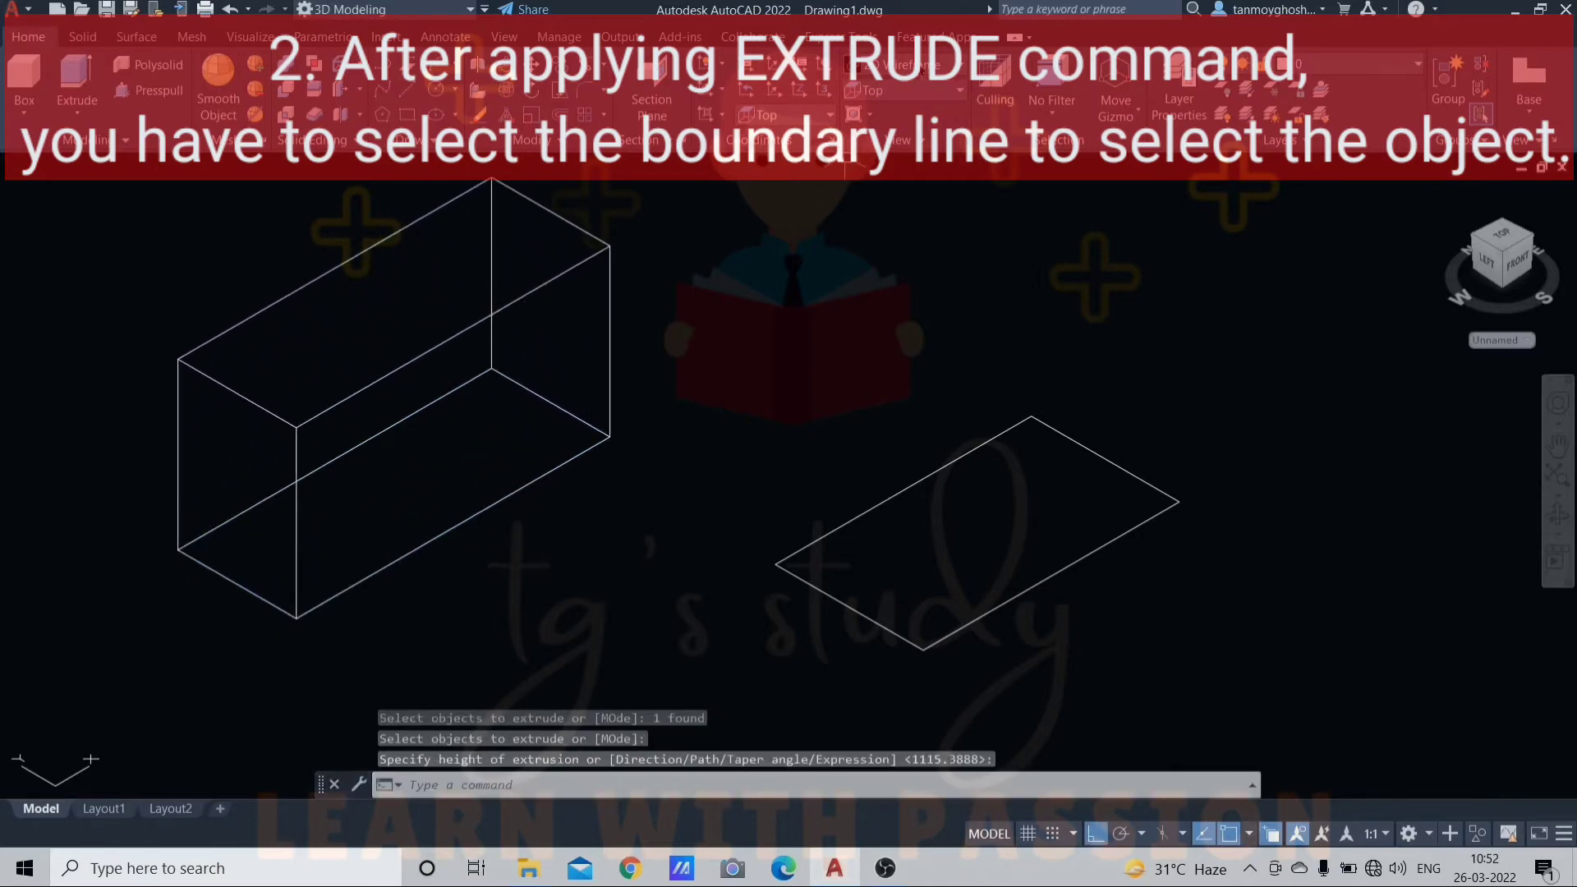
{"action": "left_click", "coordinate": [903, 64]}
{"action": "left_click", "coordinate": [957, 101]}
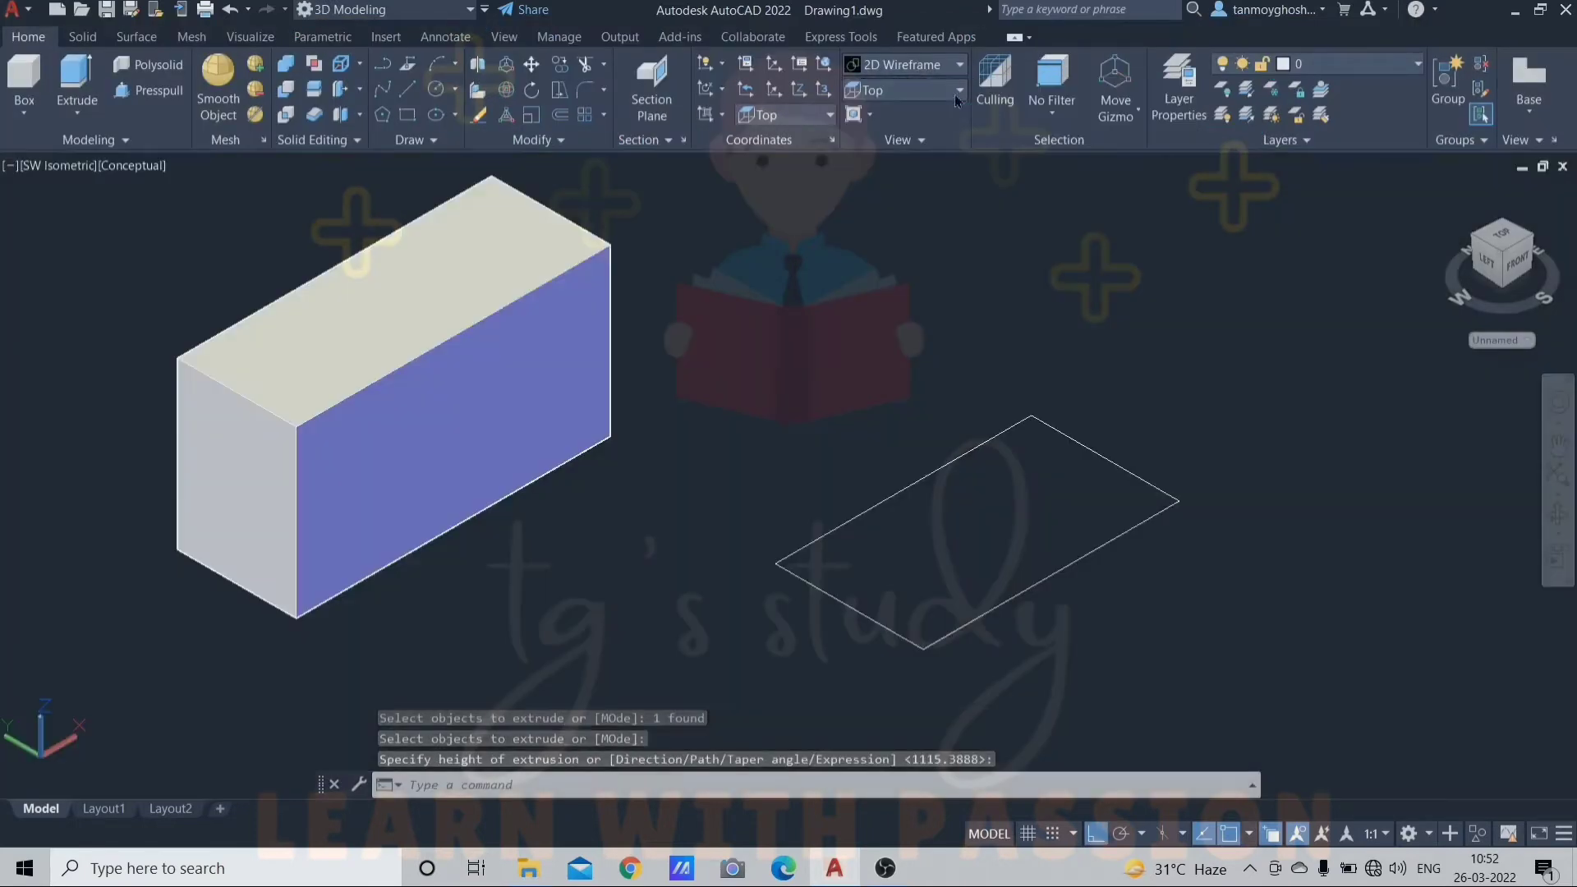
Step: Undo the Conceptual visual style and the extrusion of the polyline rectangle
{"action": "key", "text": "ctrl+z"}
{"action": "key", "text": "ctrl+z"}
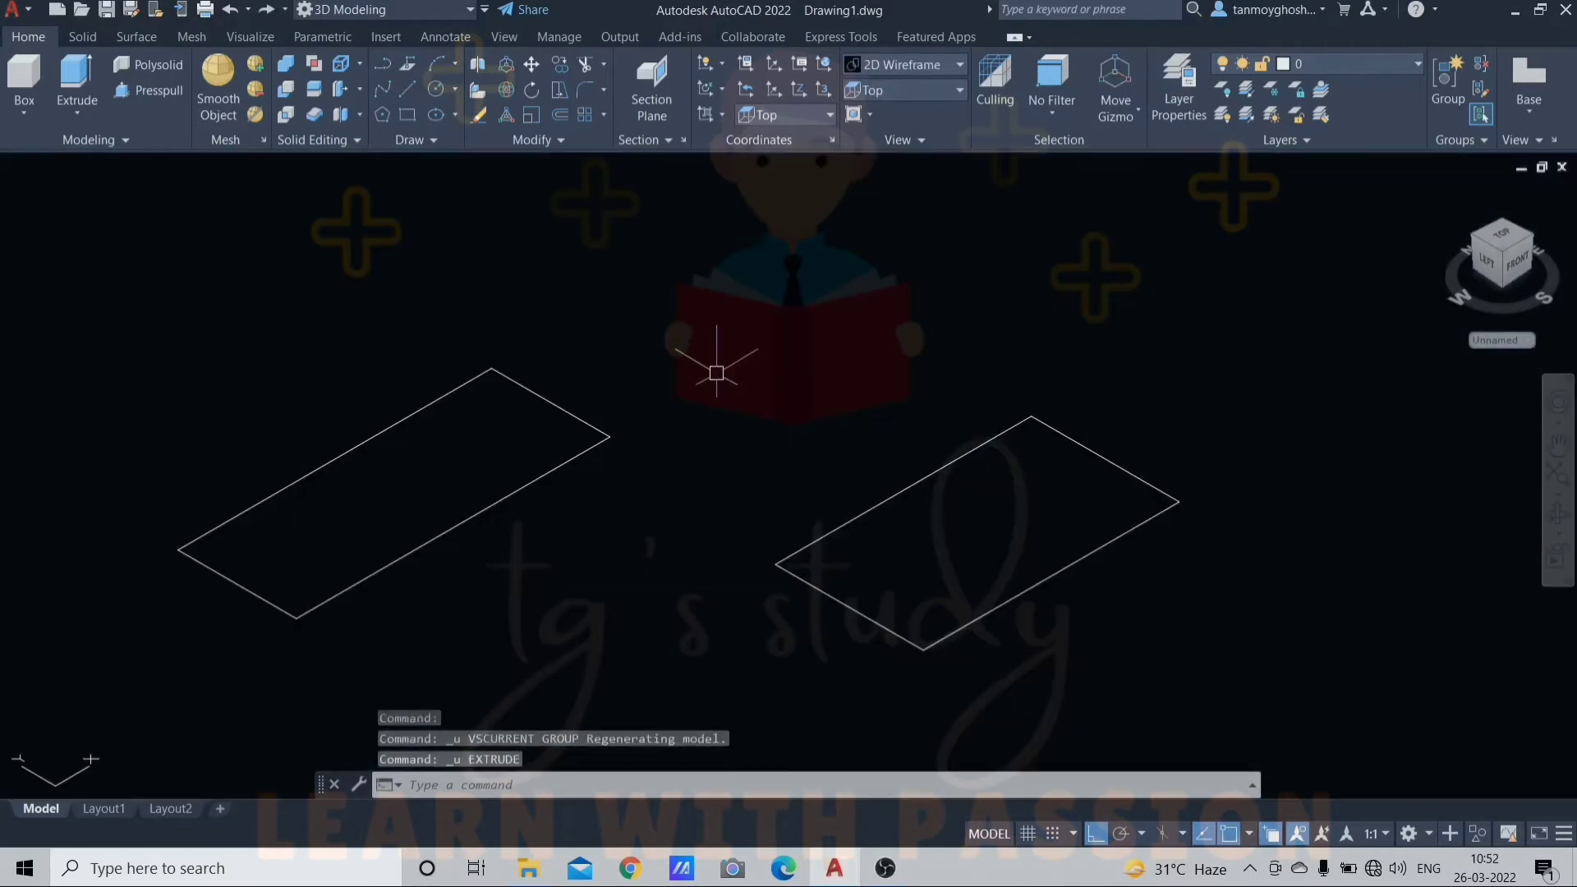
{"action": "key", "text": "Escape"}
{"action": "key", "text": "Escape"}
{"action": "key", "text": "Escape"}
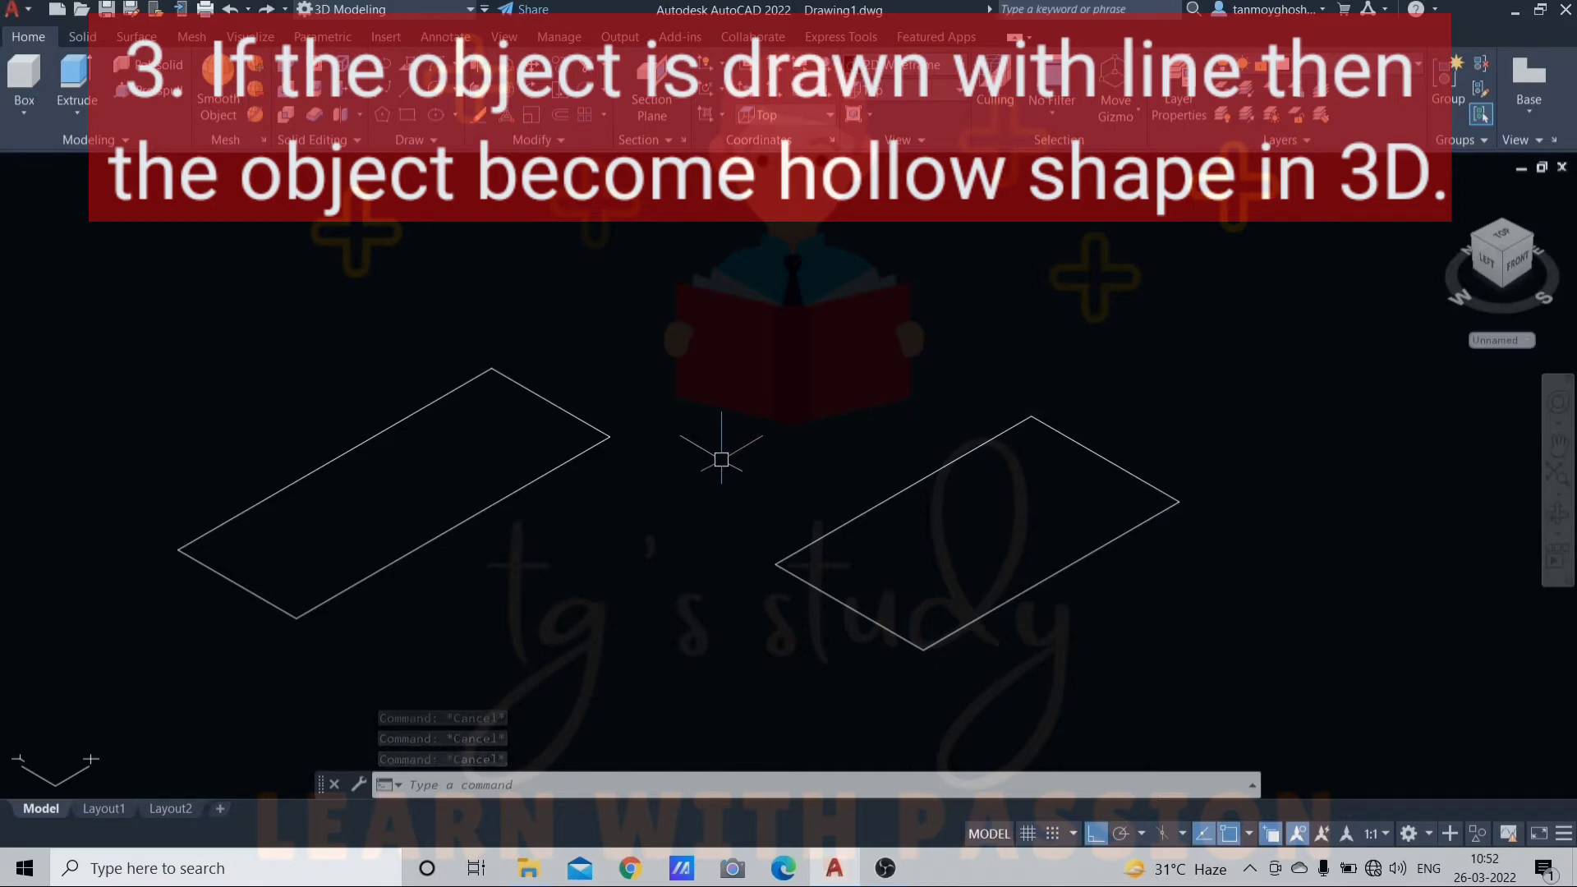
Step: Extrude the four separate lines of the second outline upward about 843 units, and undo that extrusion
{"action": "left_click", "coordinate": [1027, 593]}
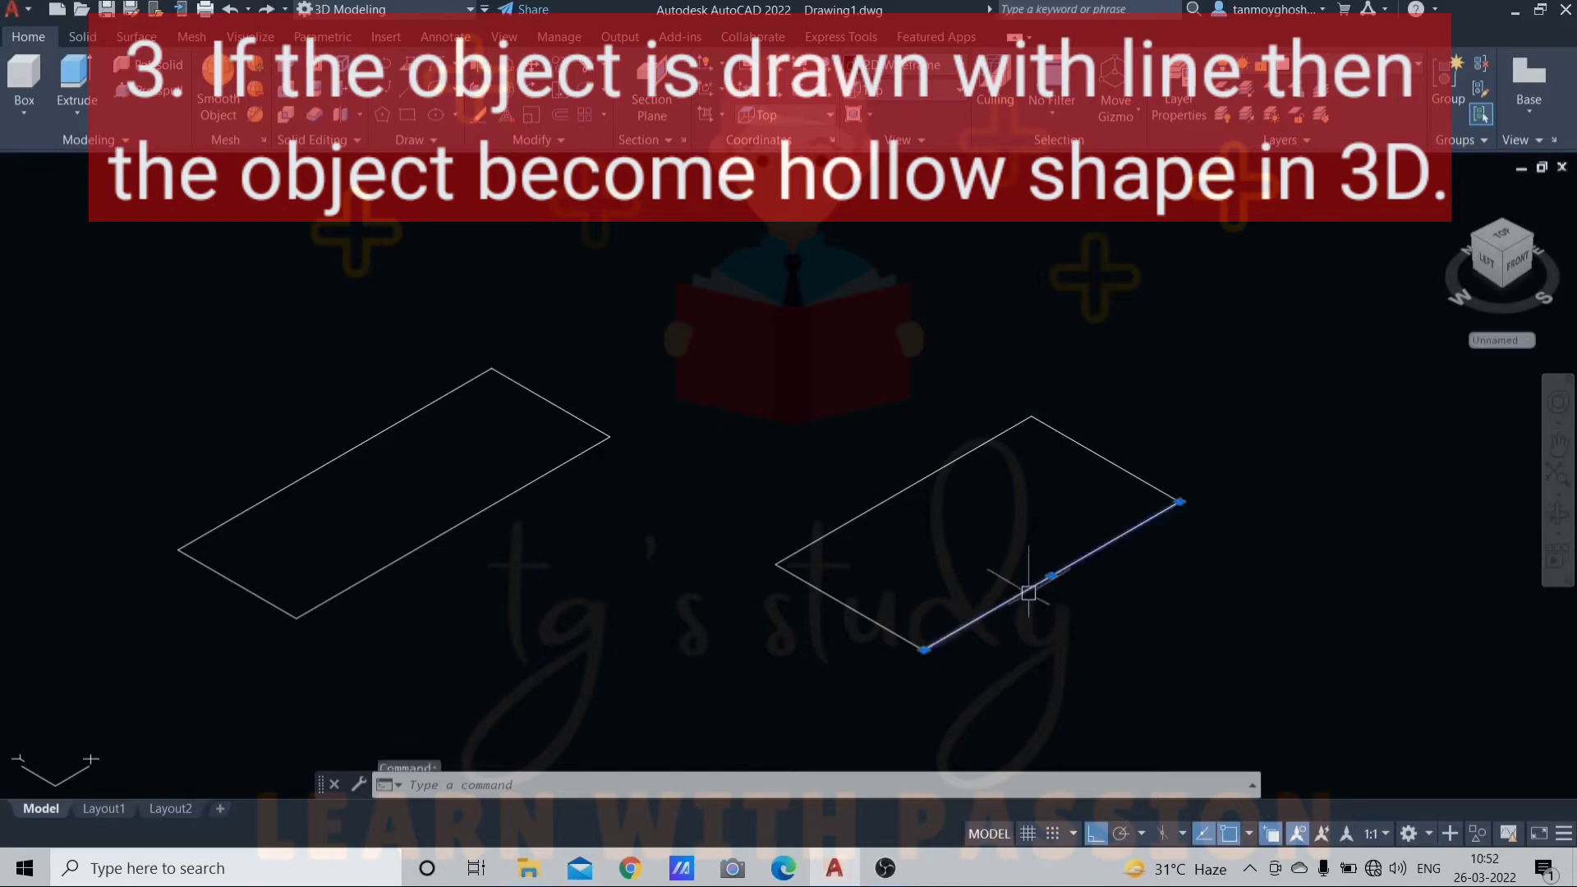
{"action": "key", "text": "Escape"}
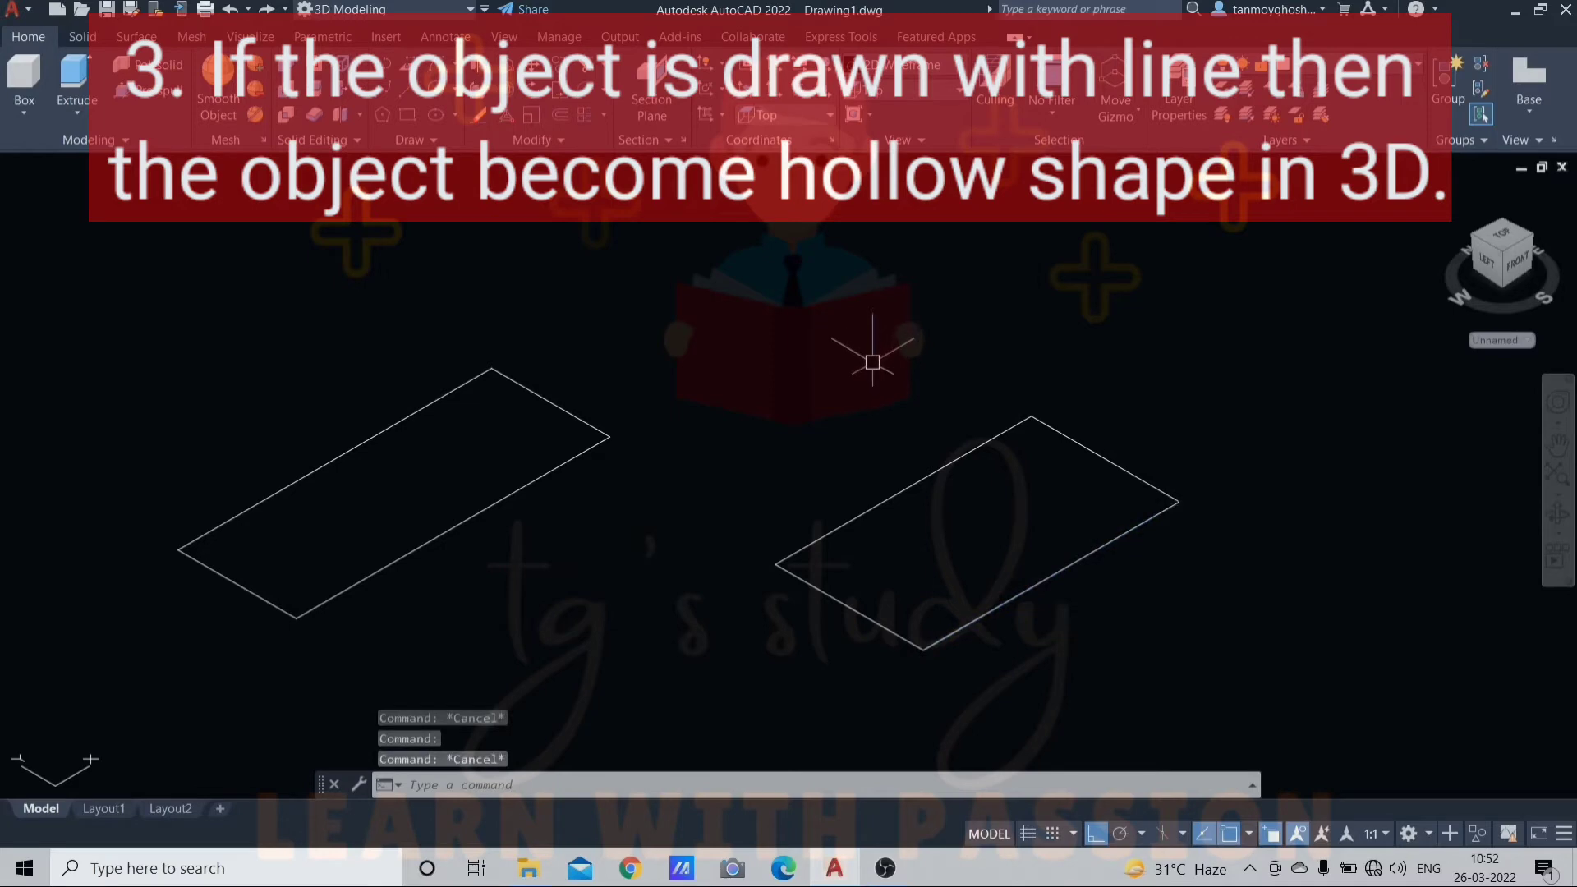
{"action": "type", "text": "ext"}
{"action": "key", "text": "Return"}
{"action": "left_click", "coordinate": [1144, 400]}
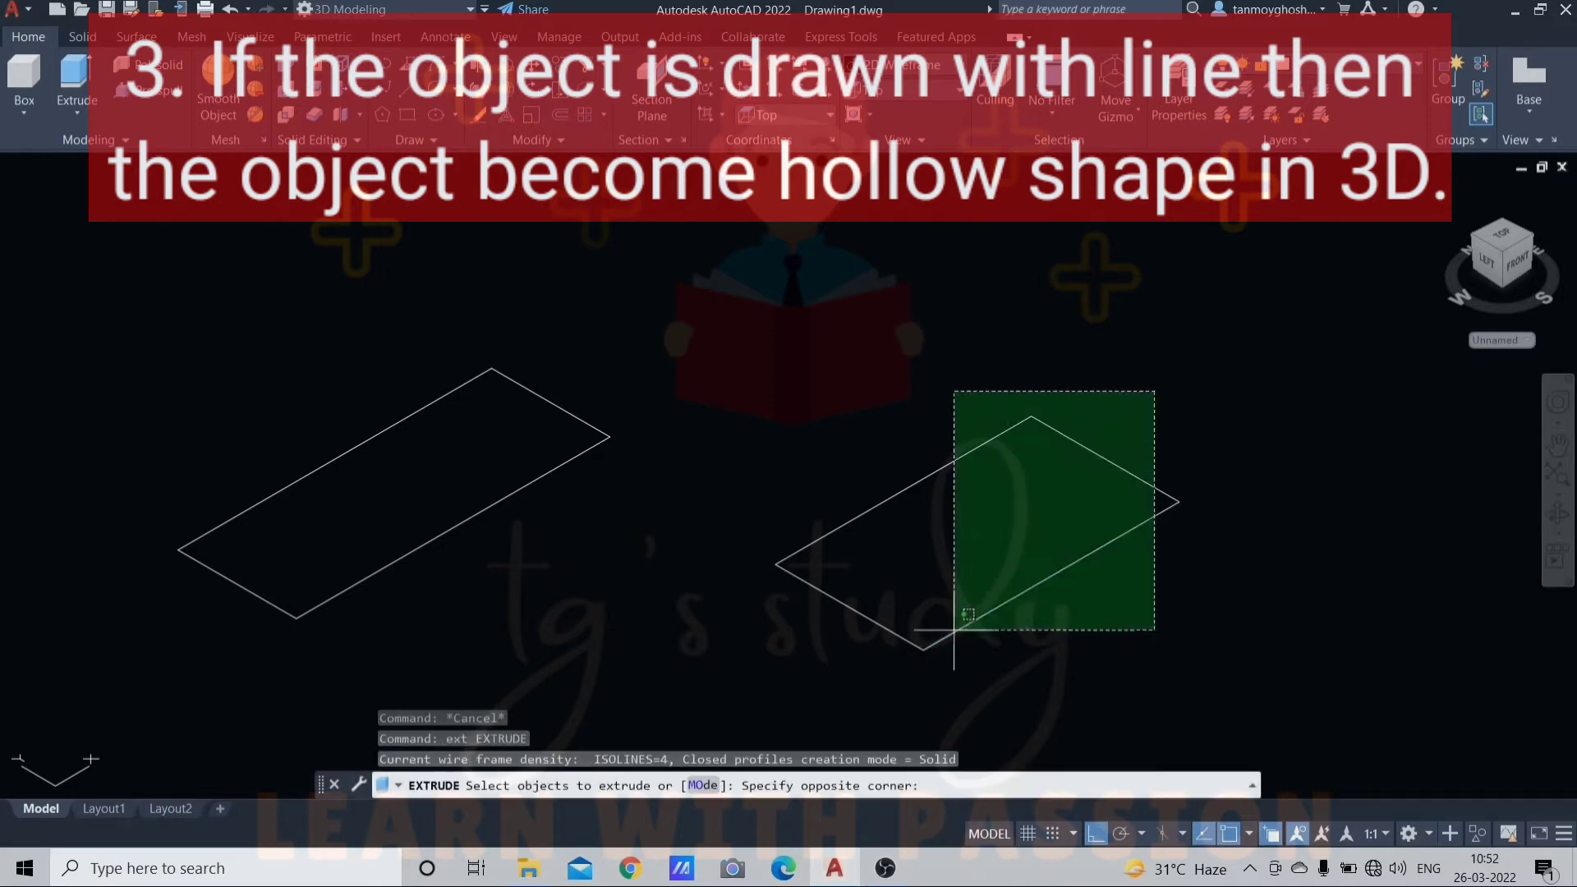
{"action": "left_click", "coordinate": [800, 684]}
{"action": "key", "text": "Return"}
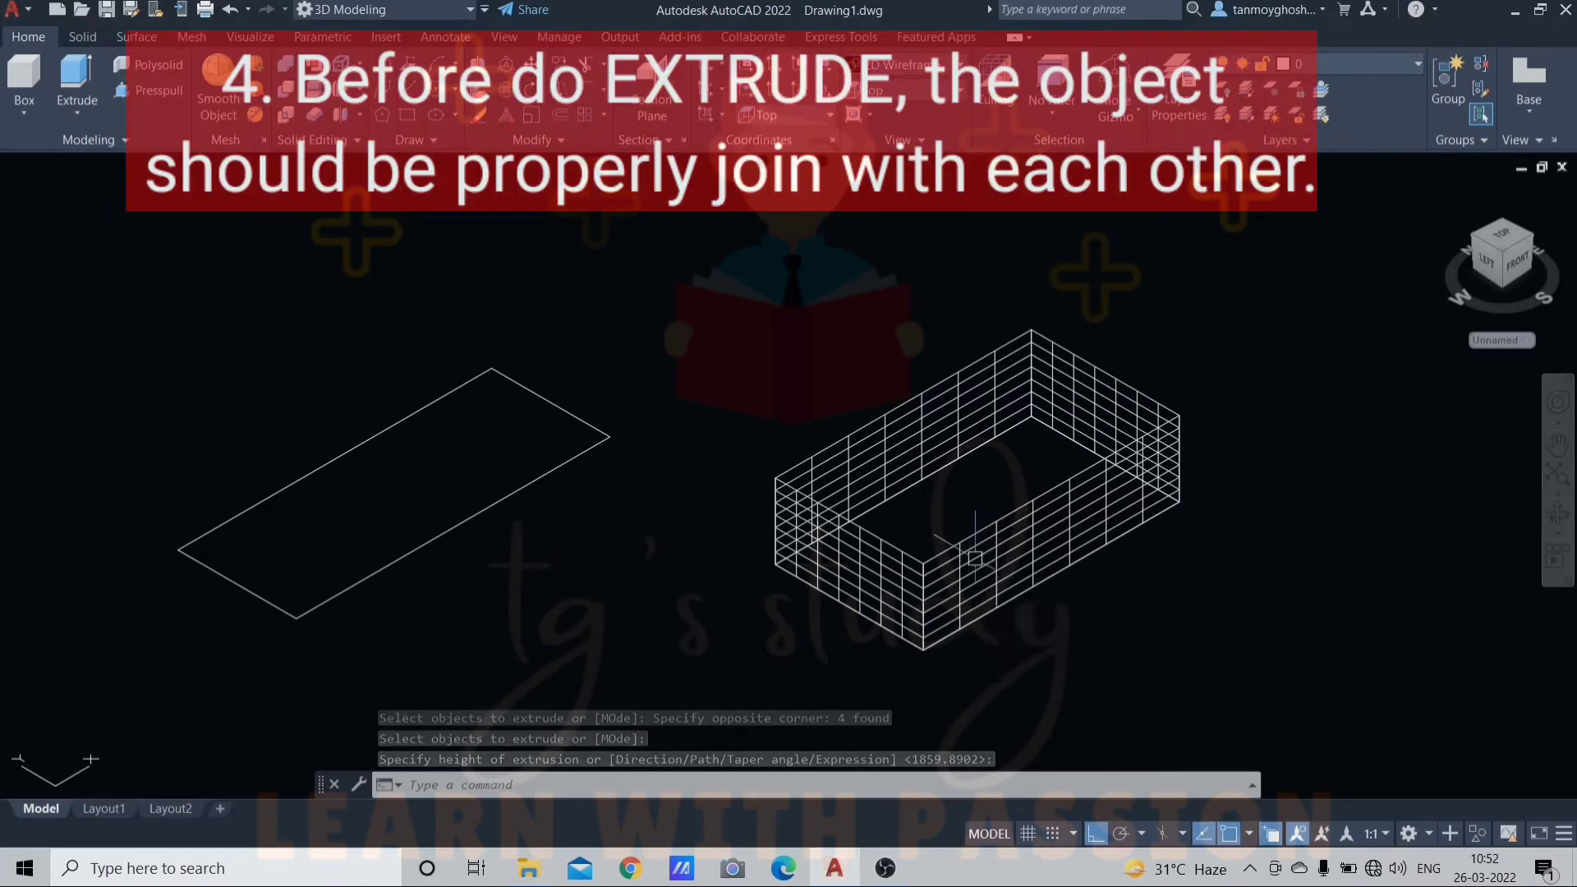
{"action": "key", "text": "Escape"}
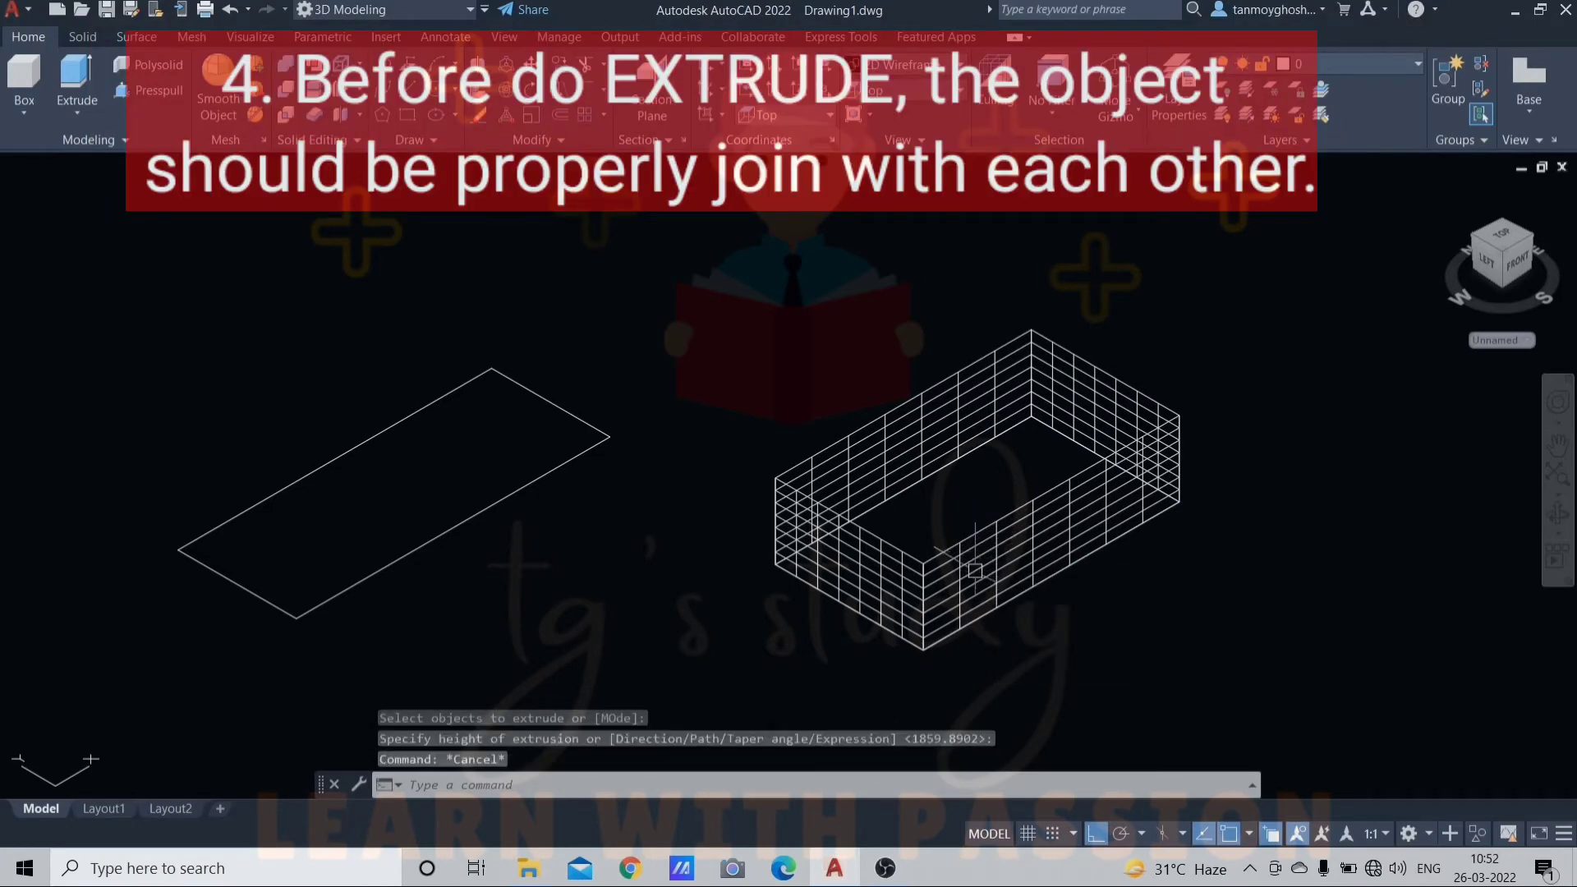
{"action": "key", "text": "ctrl+z"}
Step: Select the four sides of the line-drawn outline individually to check that they are unjoined, and clear the selection
{"action": "left_click", "coordinate": [1131, 472]}
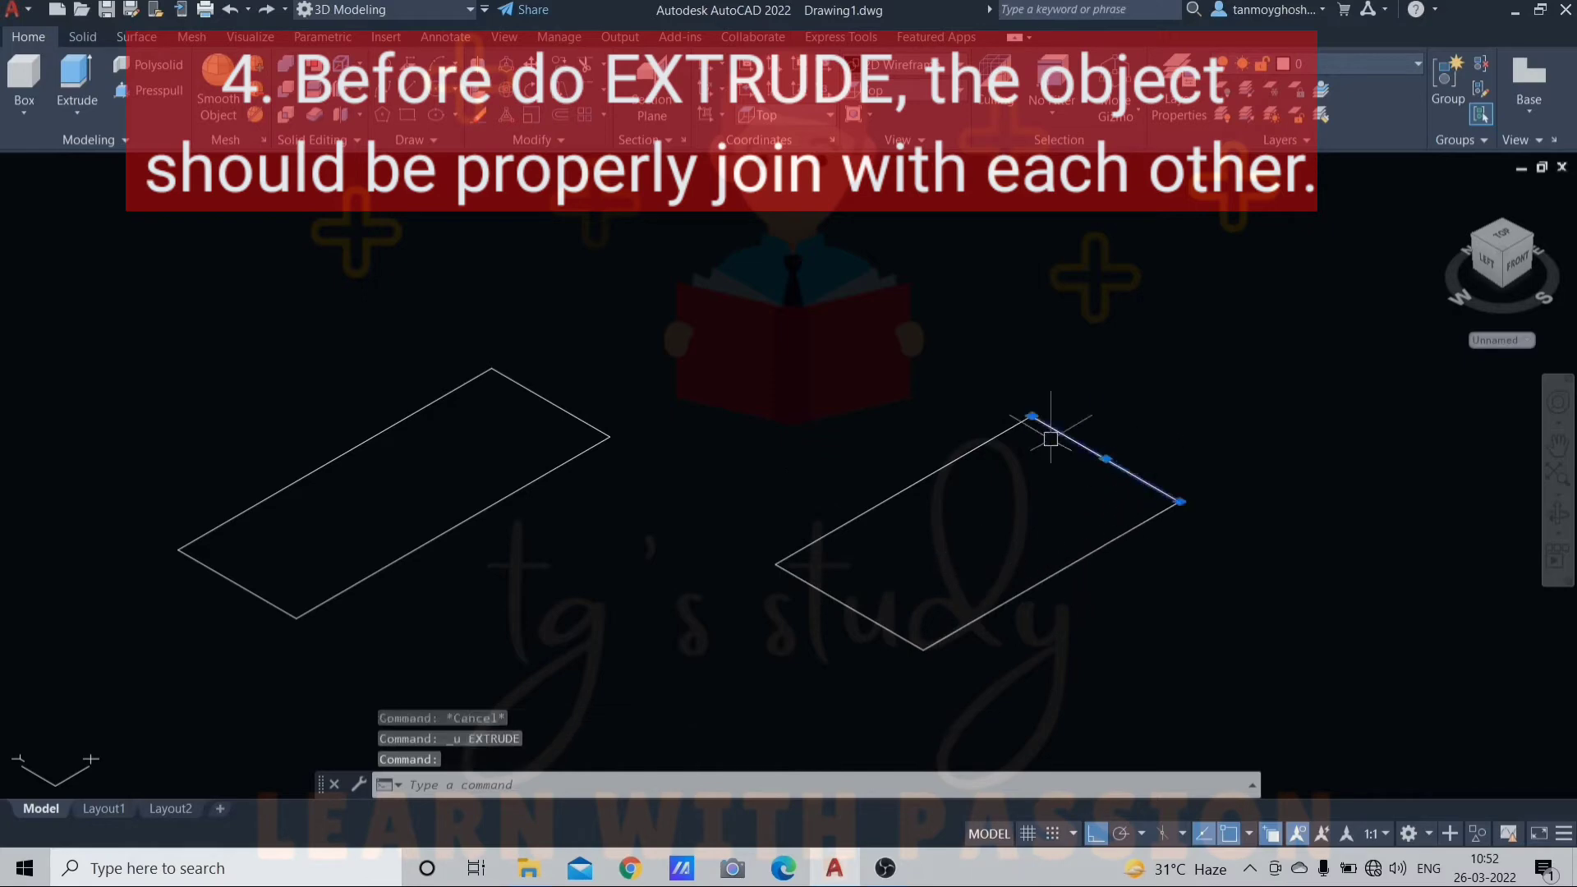
{"action": "left_click", "coordinate": [982, 452]}
{"action": "left_click", "coordinate": [847, 606]}
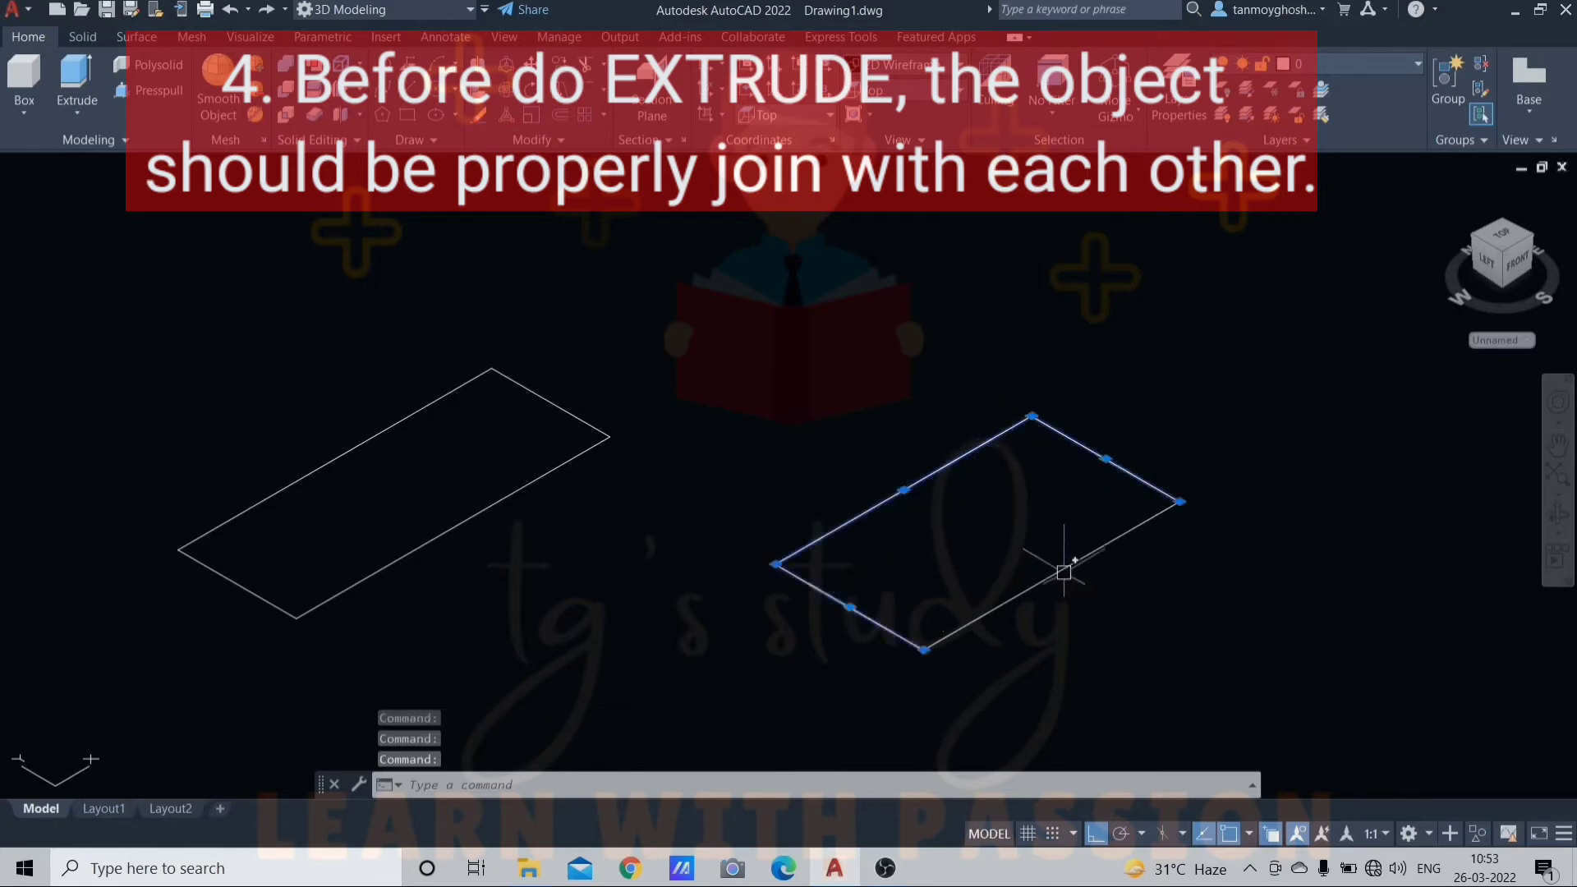
{"action": "left_click", "coordinate": [1064, 571]}
{"action": "key", "text": "Escape"}
{"action": "left_click", "coordinate": [1111, 459]}
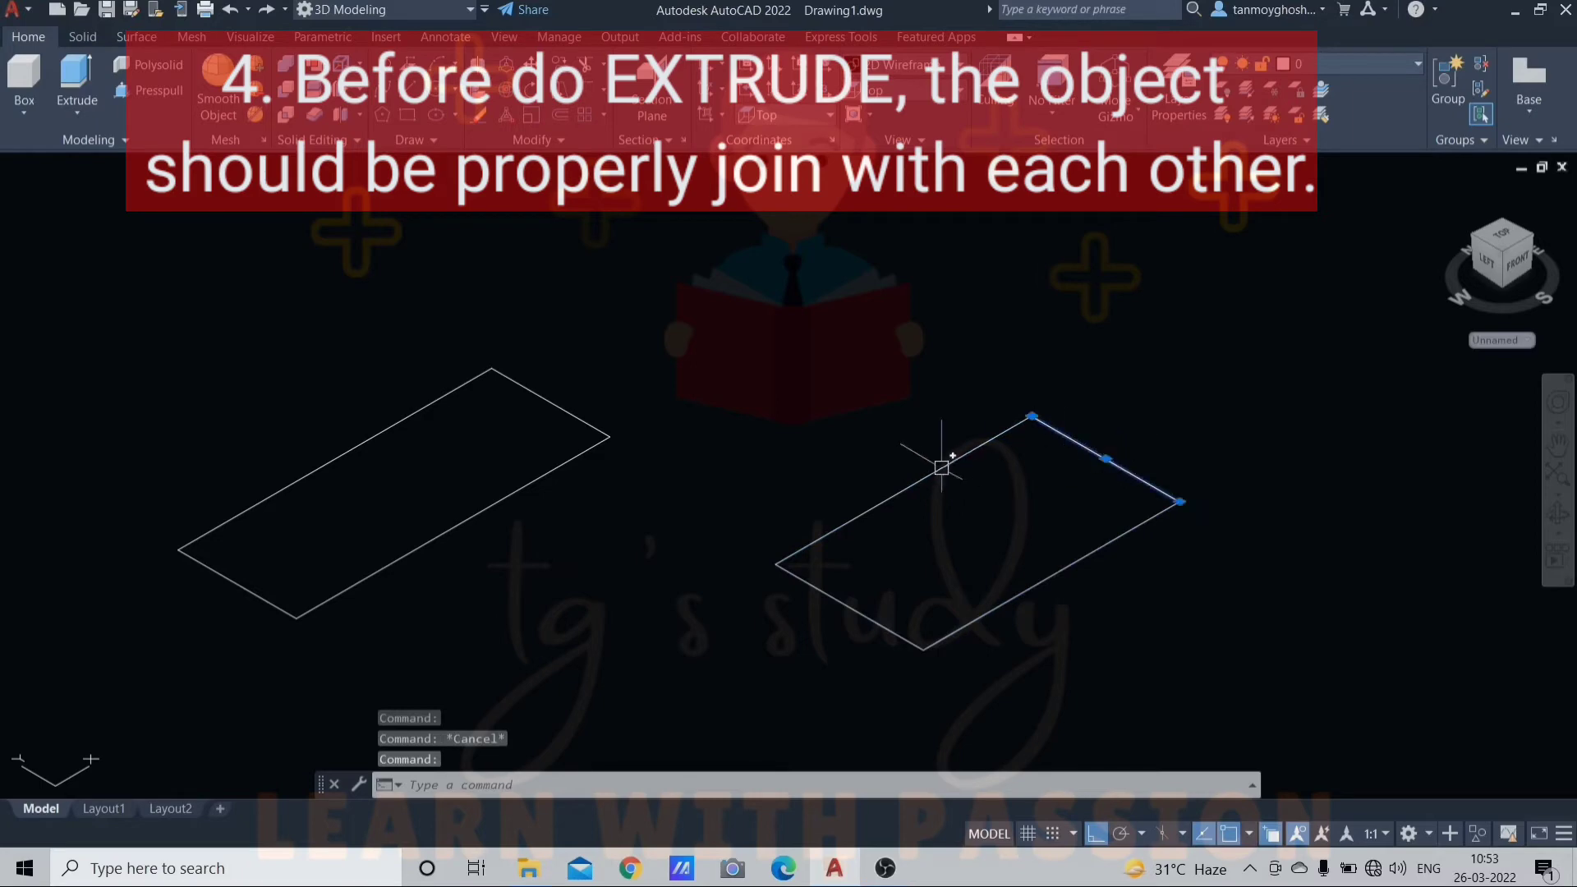
{"action": "left_click", "coordinate": [941, 466]}
{"action": "left_click", "coordinate": [855, 607]}
{"action": "left_click", "coordinate": [1029, 584]}
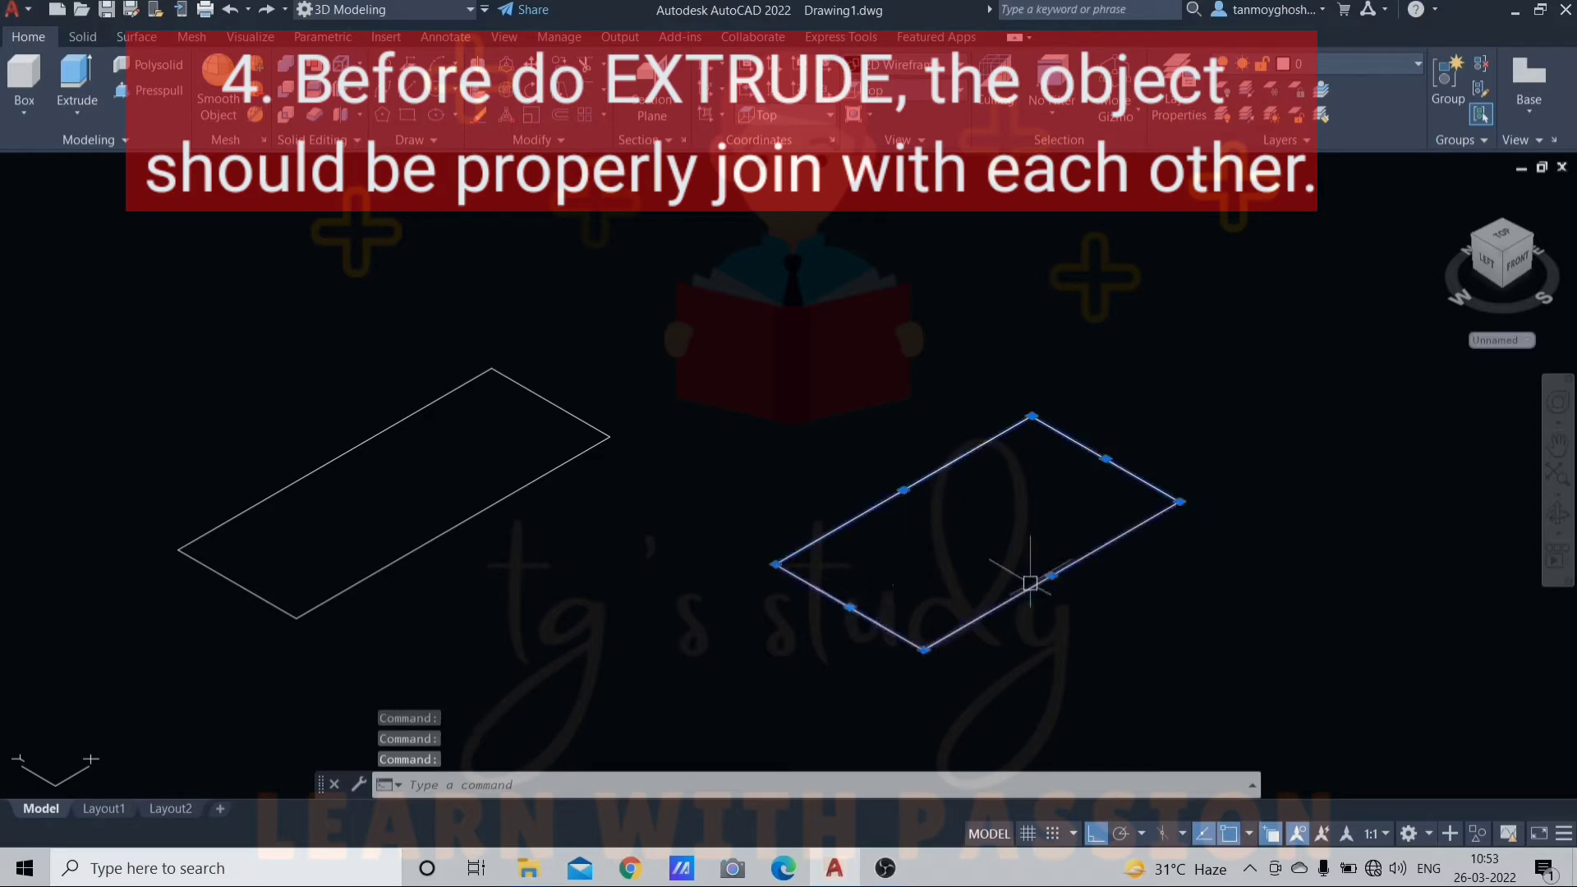
{"action": "key", "text": "Escape"}
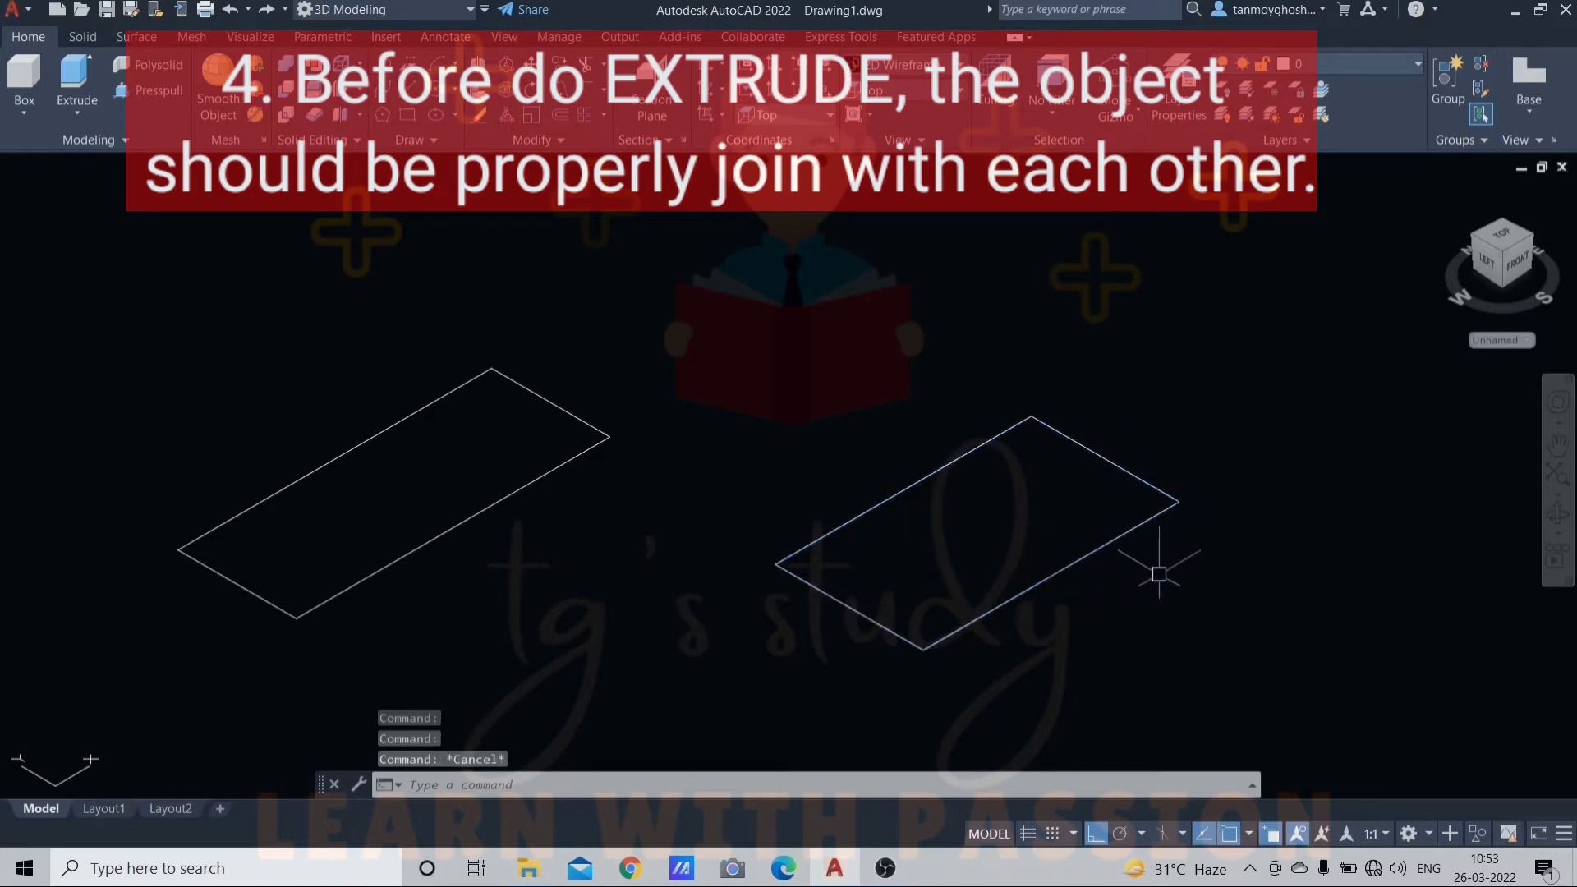
Step: Join the four separate lines of the second outline into one polyline
{"action": "type", "text": "j"}
{"action": "key", "text": "Return"}
{"action": "left_click", "coordinate": [1239, 410]}
{"action": "left_click", "coordinate": [769, 657]}
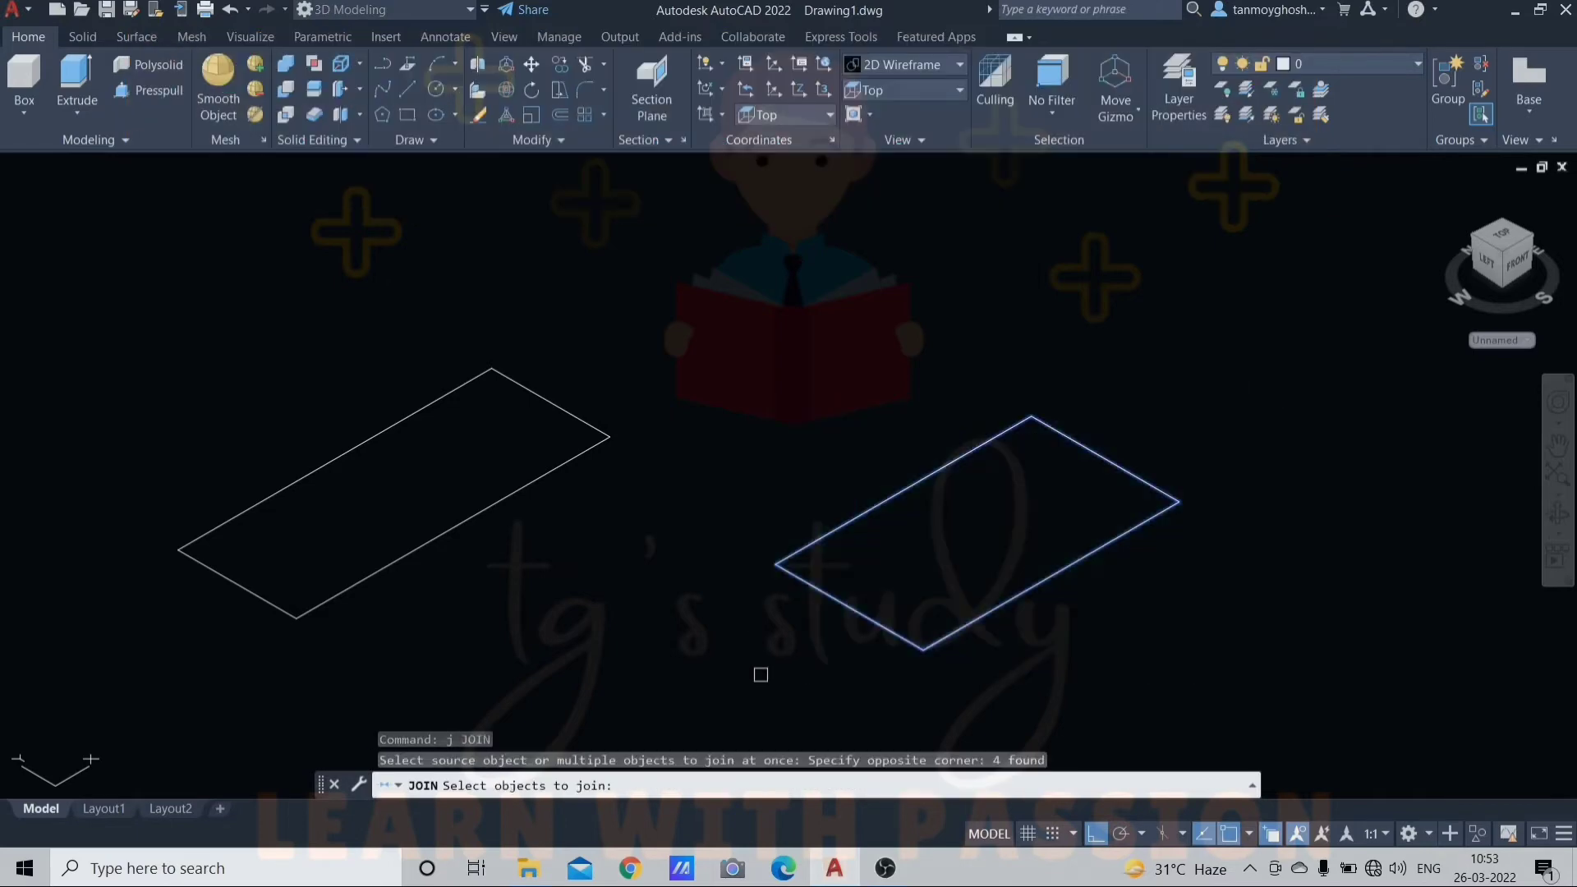
{"action": "key", "text": "Return"}
{"action": "key", "text": "Escape"}
{"action": "key", "text": "Escape"}
Step: Extrude the joined outline upward into a box and set the visual style to Conceptual
{"action": "type", "text": "ext"}
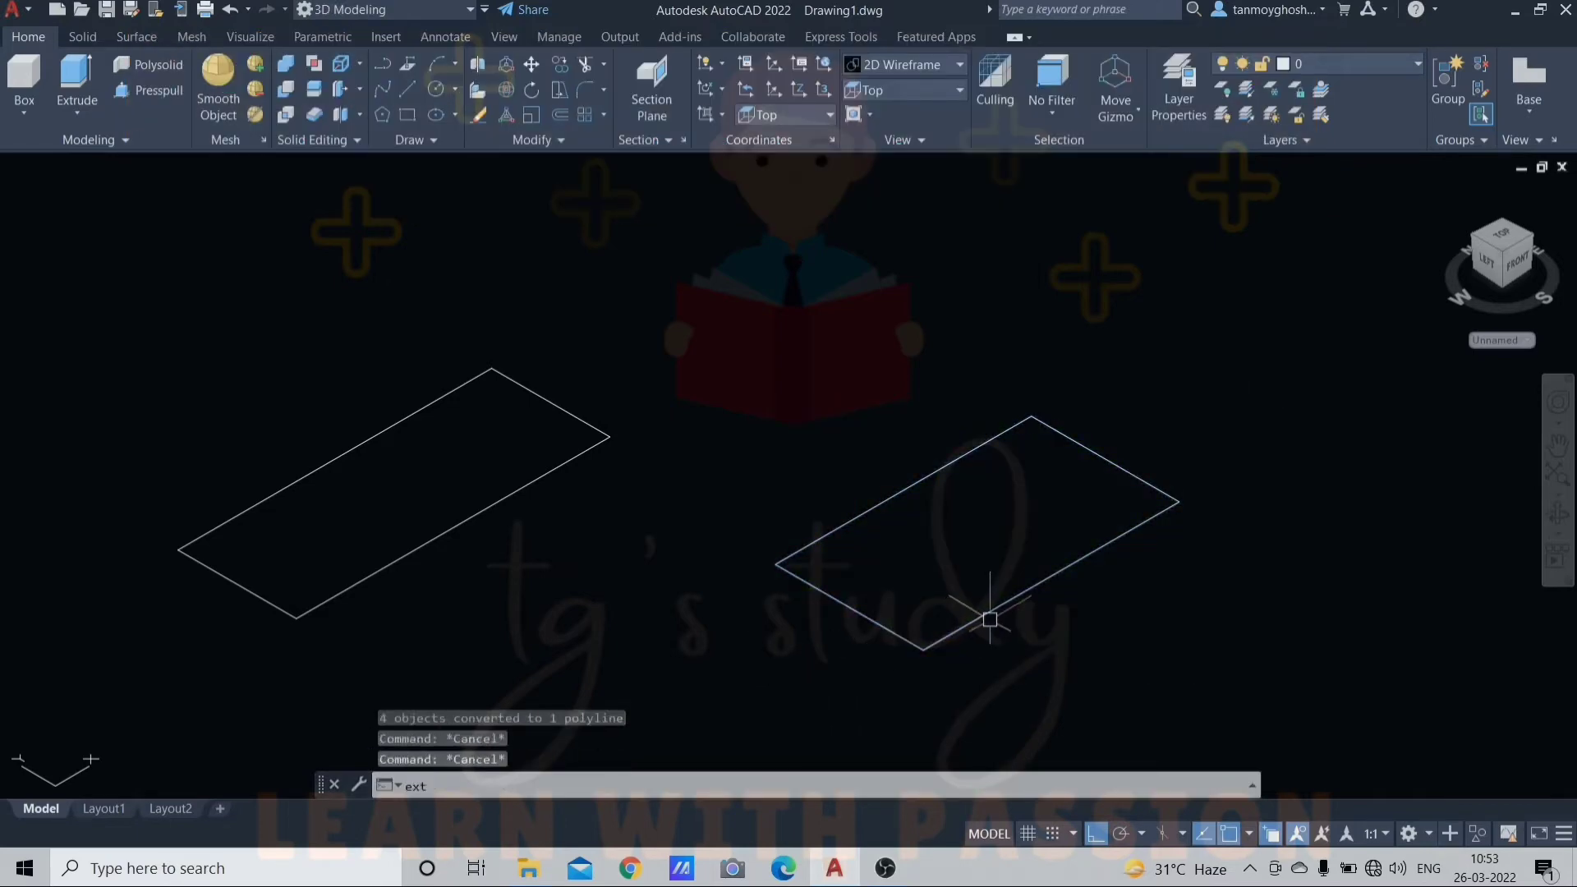
{"action": "key", "text": "Return"}
{"action": "left_click", "coordinate": [1002, 604]}
{"action": "key", "text": "Return"}
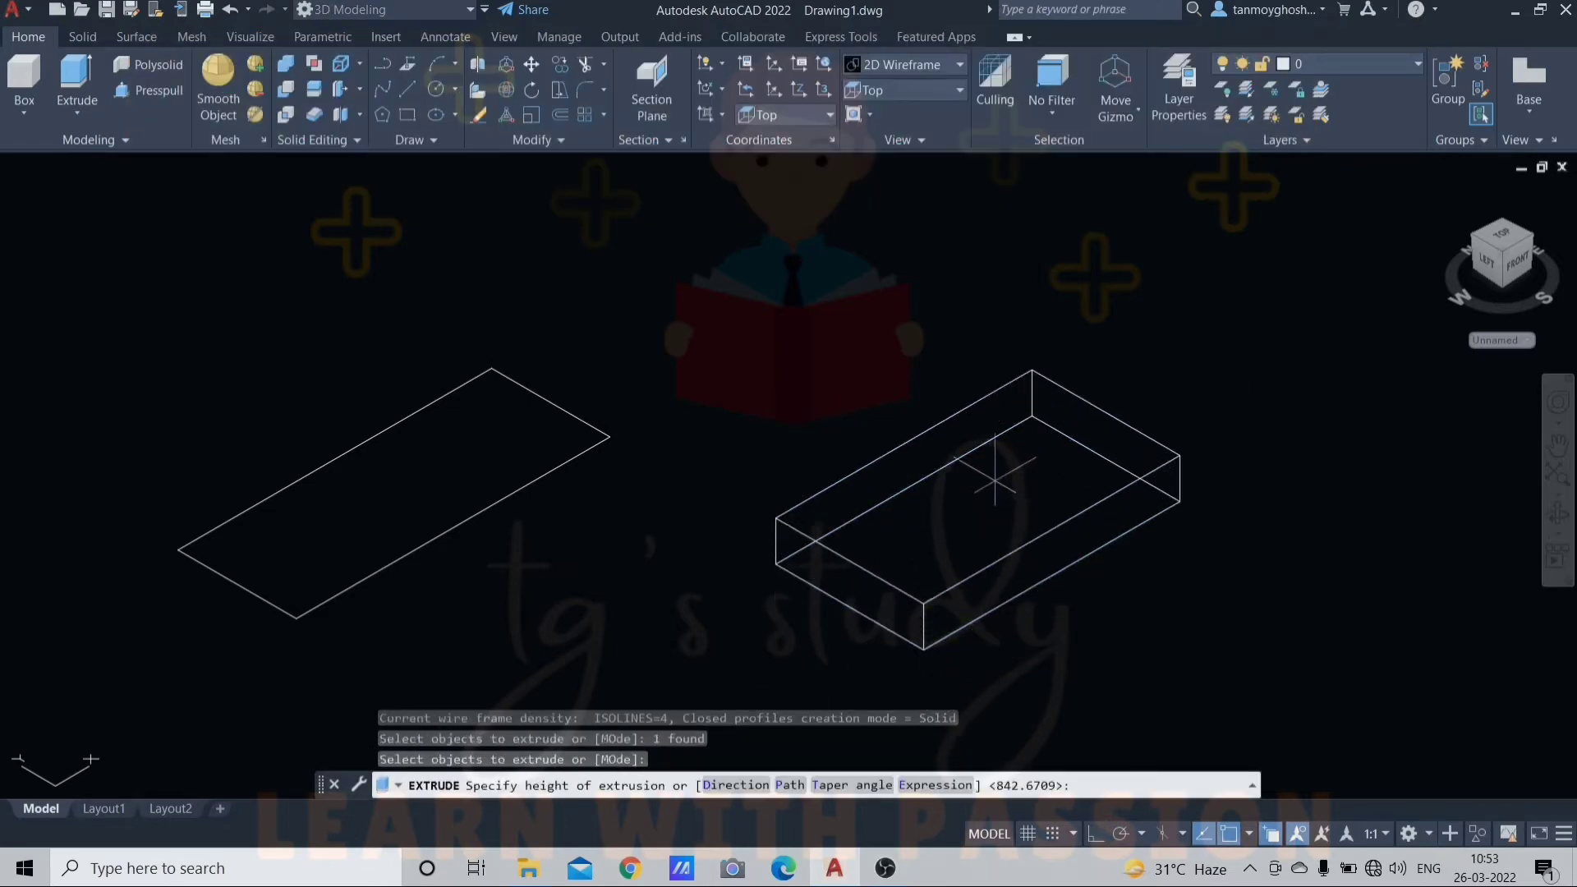
{"action": "left_click", "coordinate": [940, 66]}
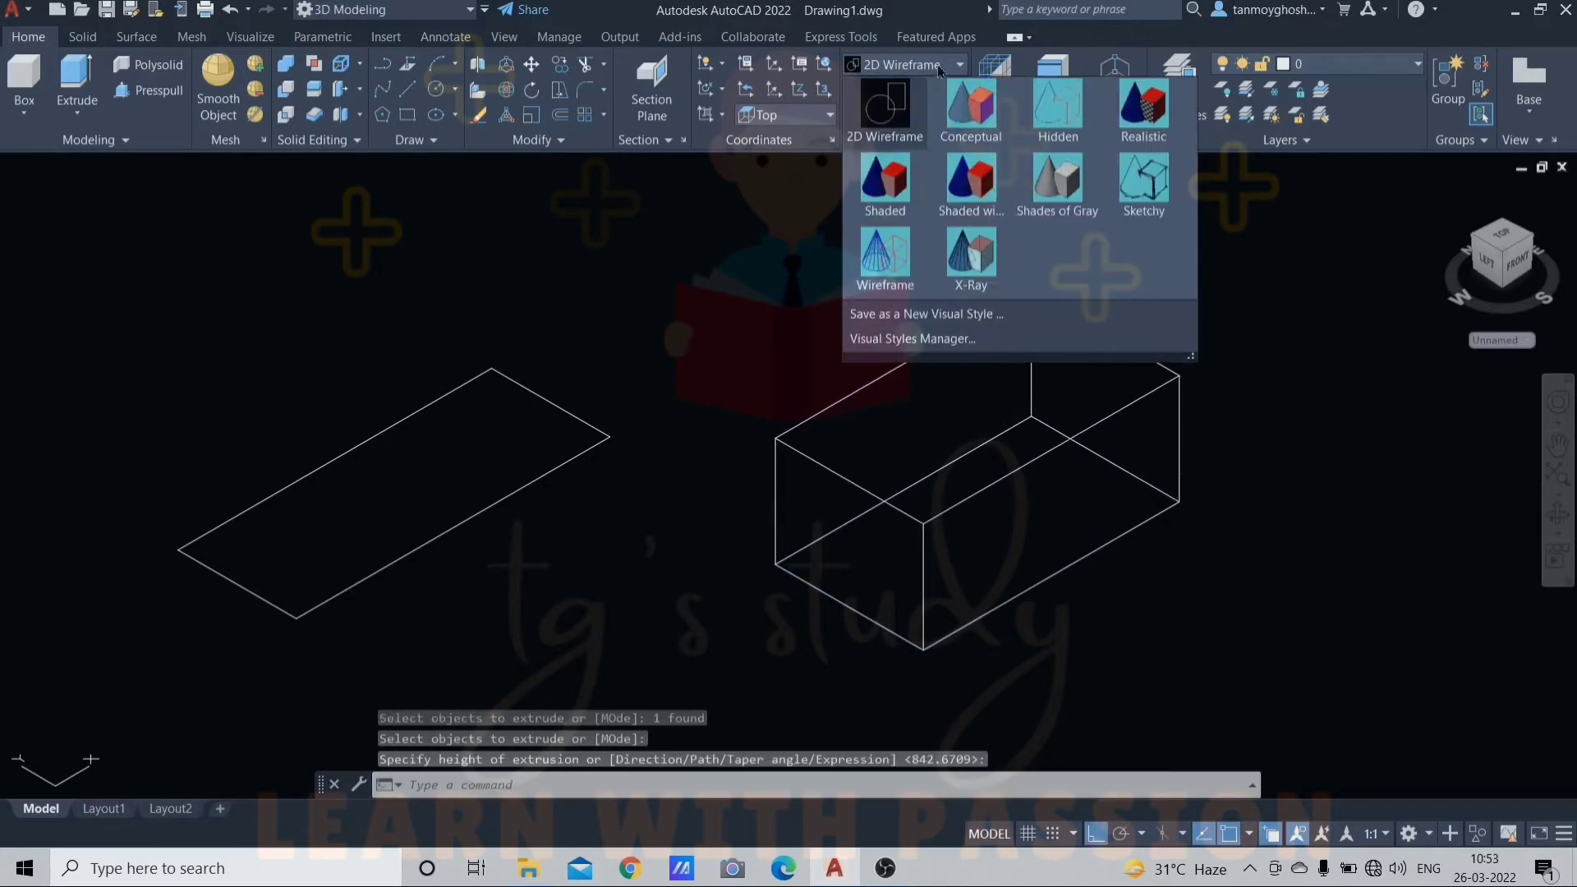
{"action": "left_click", "coordinate": [971, 105]}
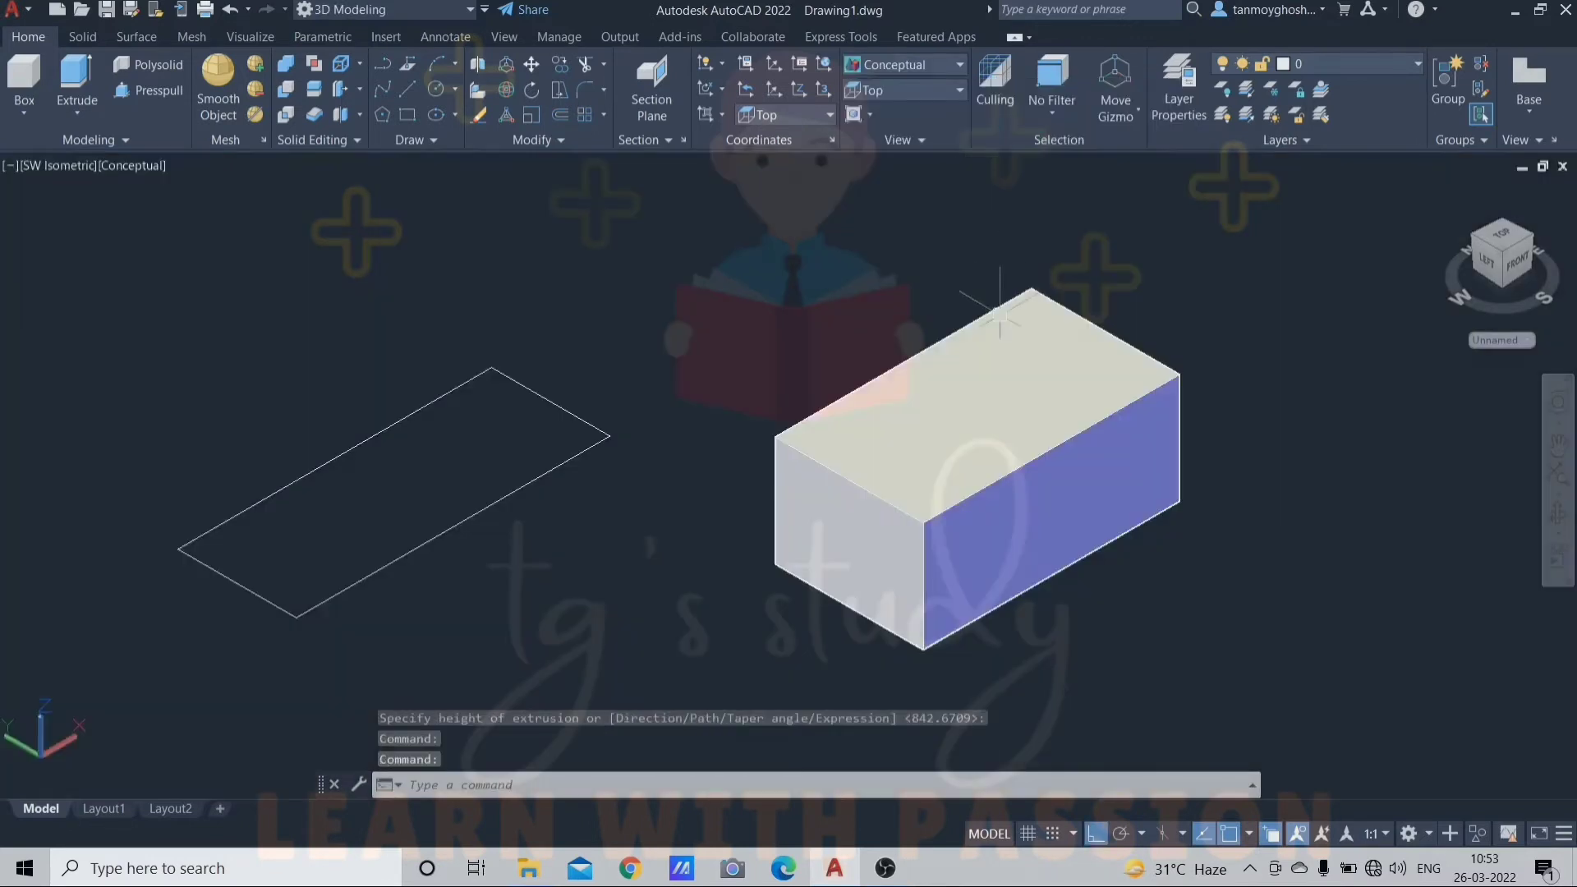
{"action": "key", "text": "Escape"}
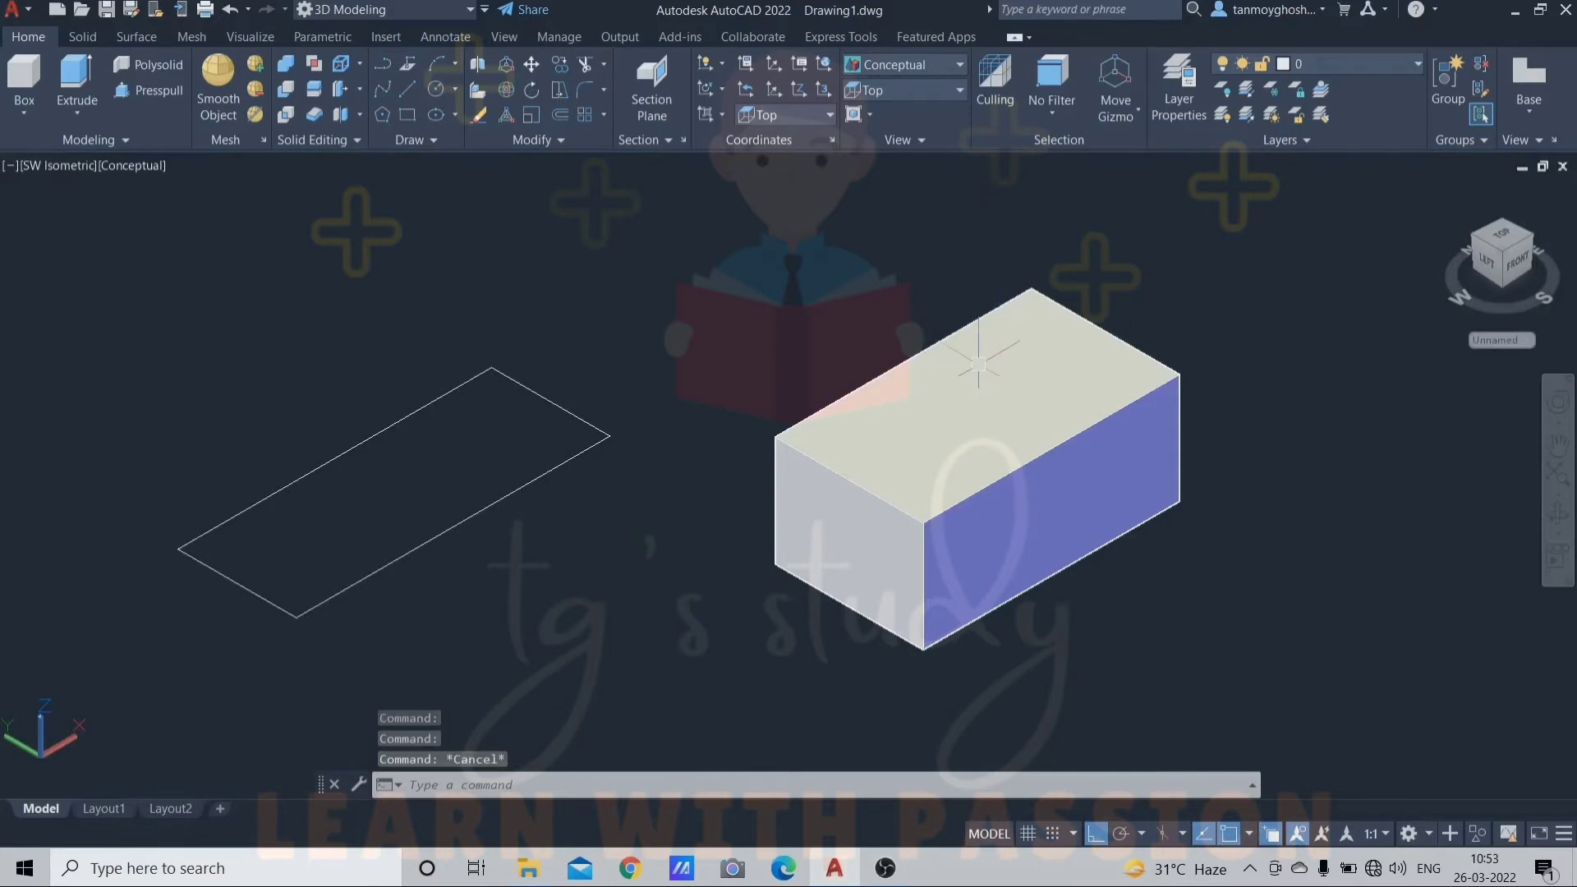
Step: Undo the Conceptual visual style and the box extrusion, and delete the joined outline
{"action": "key", "text": "ctrl+z"}
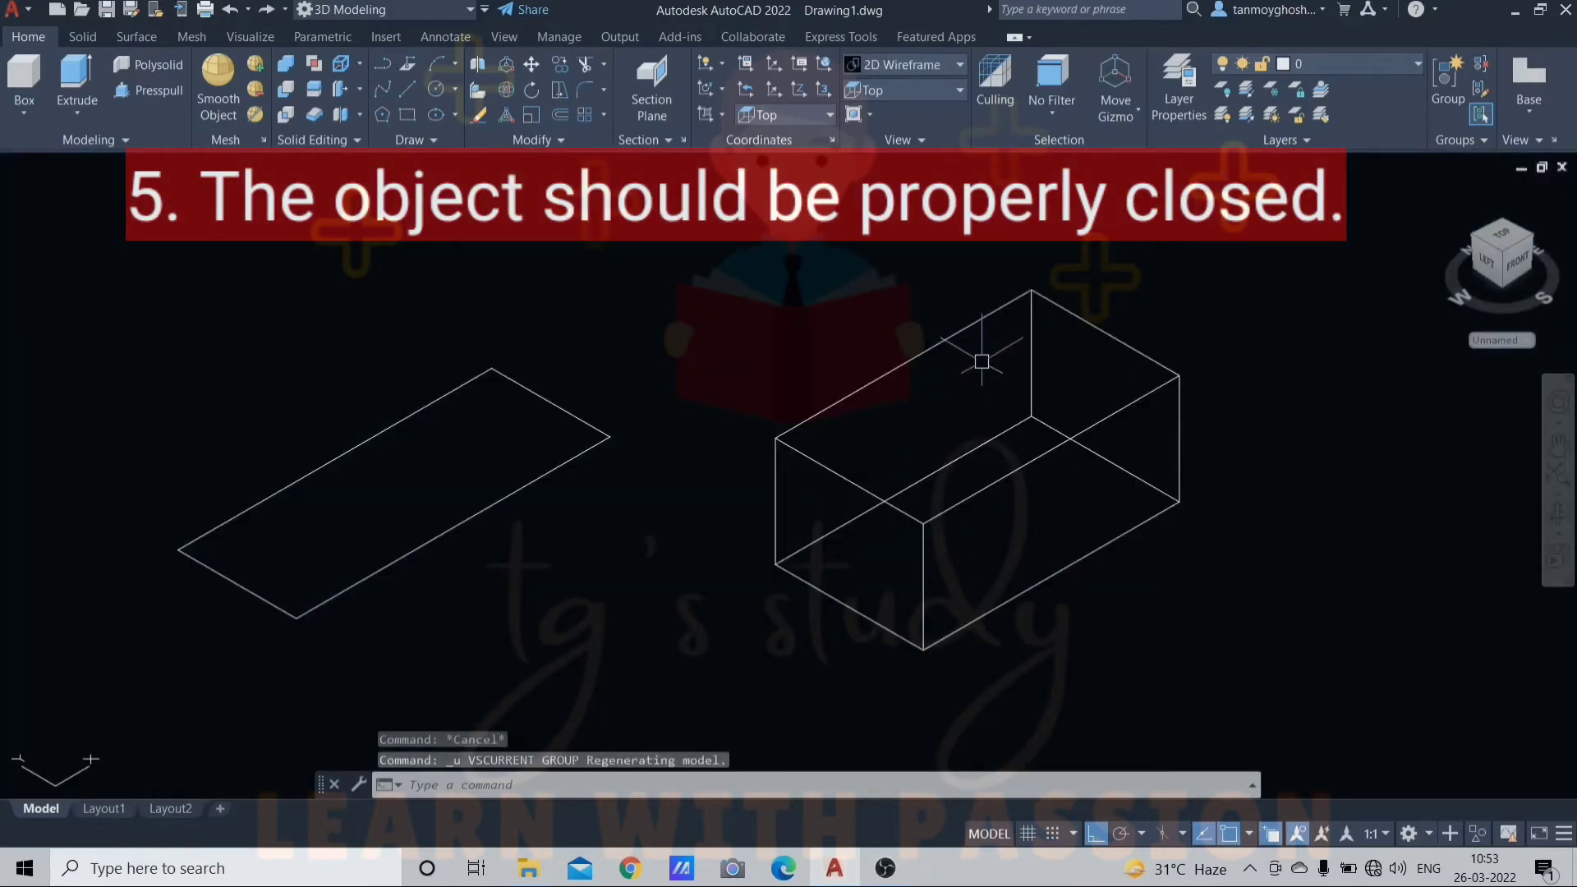
{"action": "key", "text": "ctrl+z"}
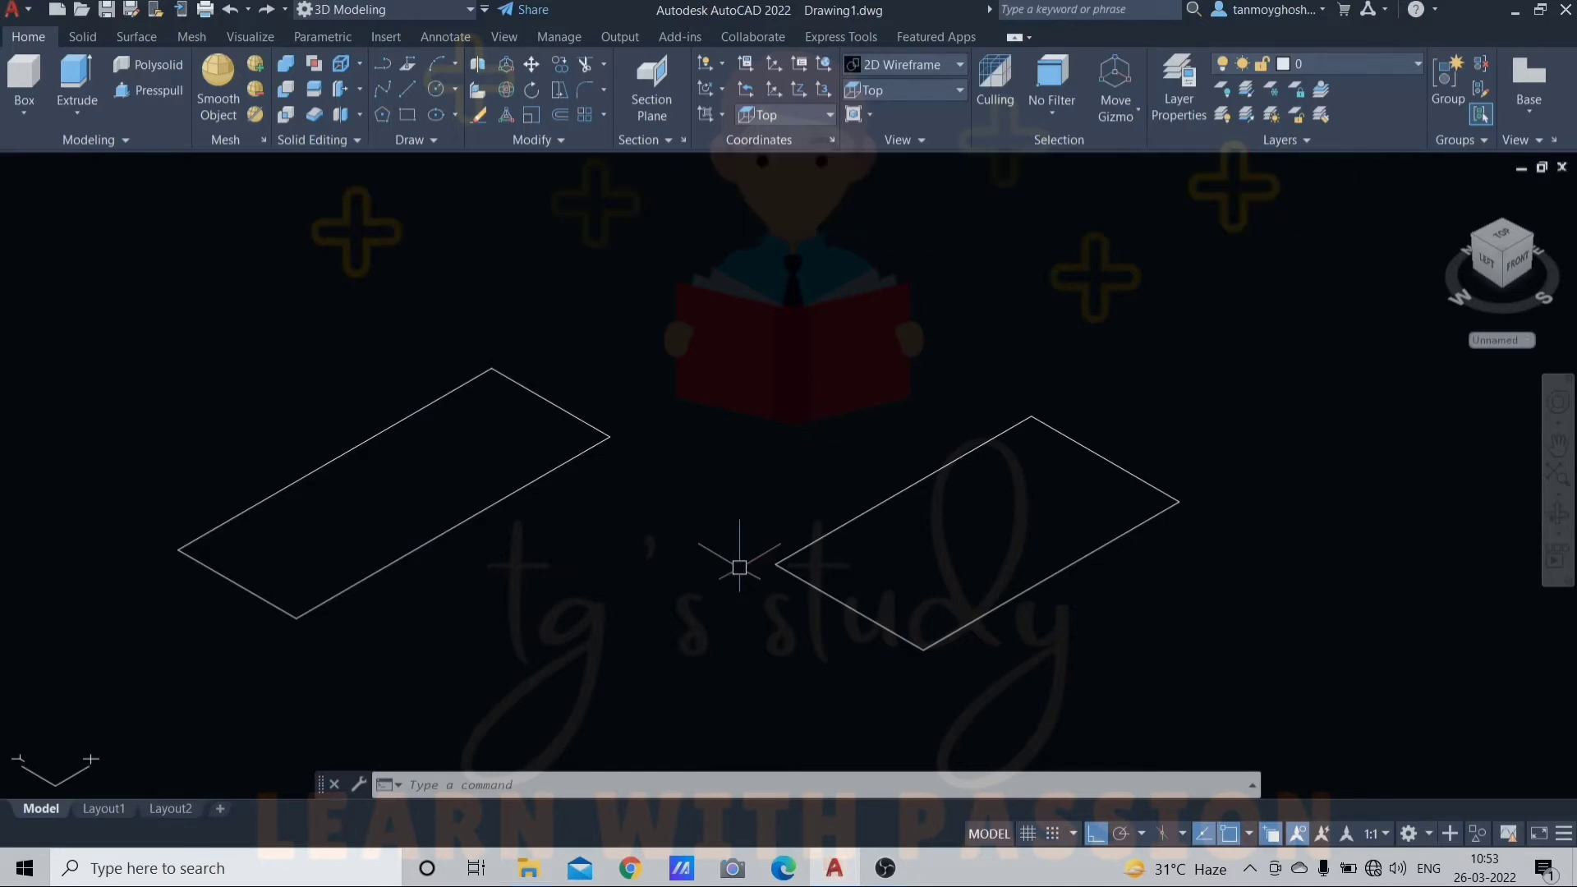
{"action": "left_click", "coordinate": [903, 488]}
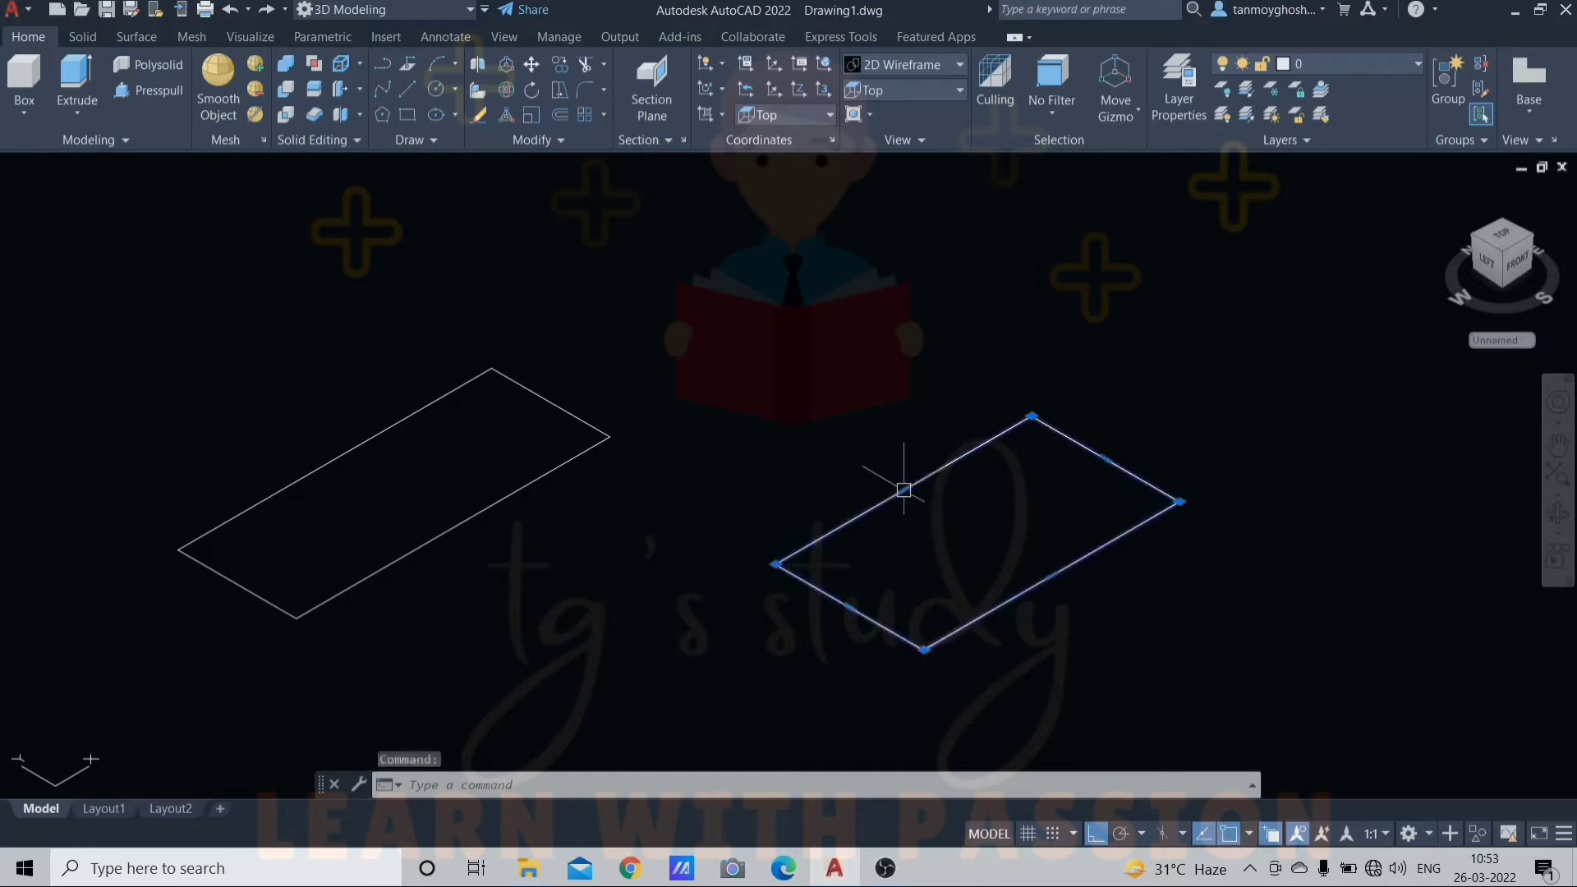
{"action": "key", "text": "Delete"}
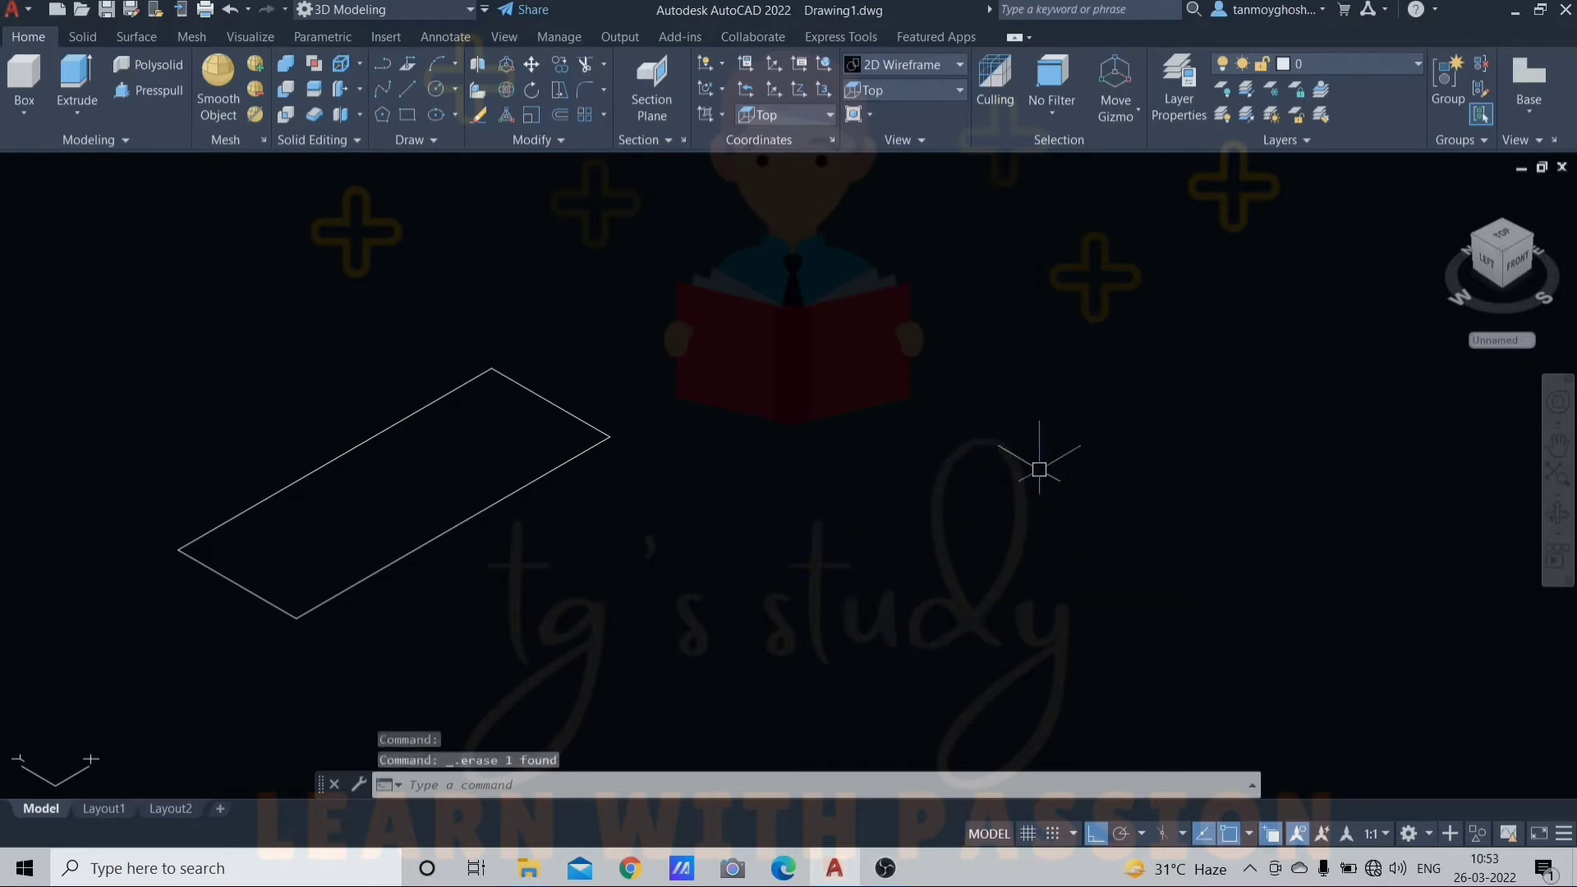
Step: Draw a new closed four-sided outline beside the polyline rectangle with the Line command, ending at its starting point
{"action": "key", "text": "Return"}
{"action": "left_click", "coordinate": [821, 526]}
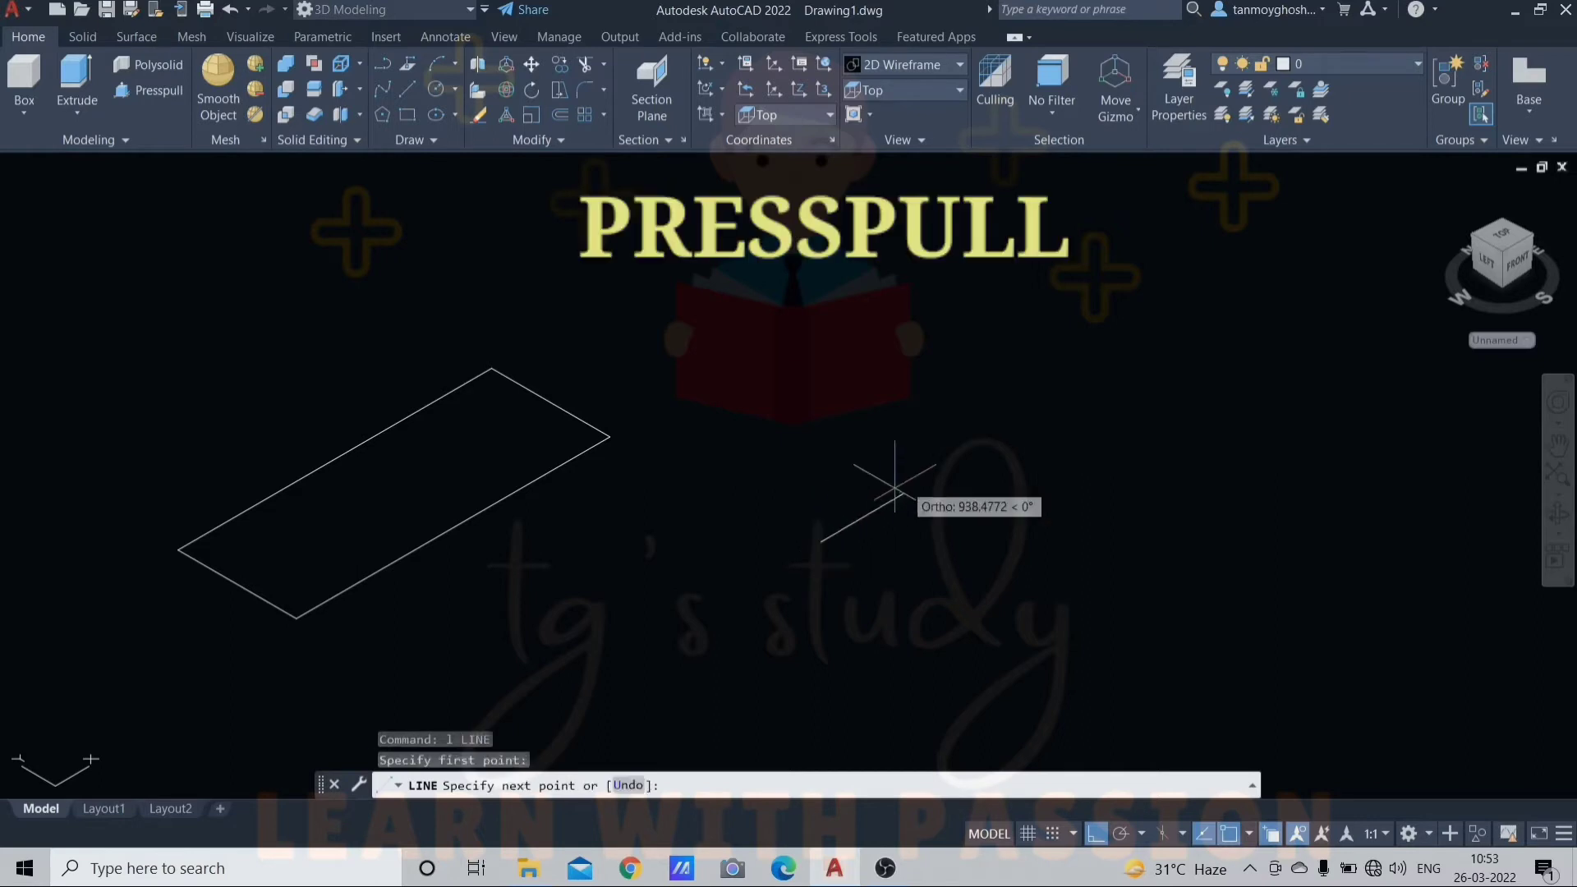
{"action": "left_click", "coordinate": [1188, 498]}
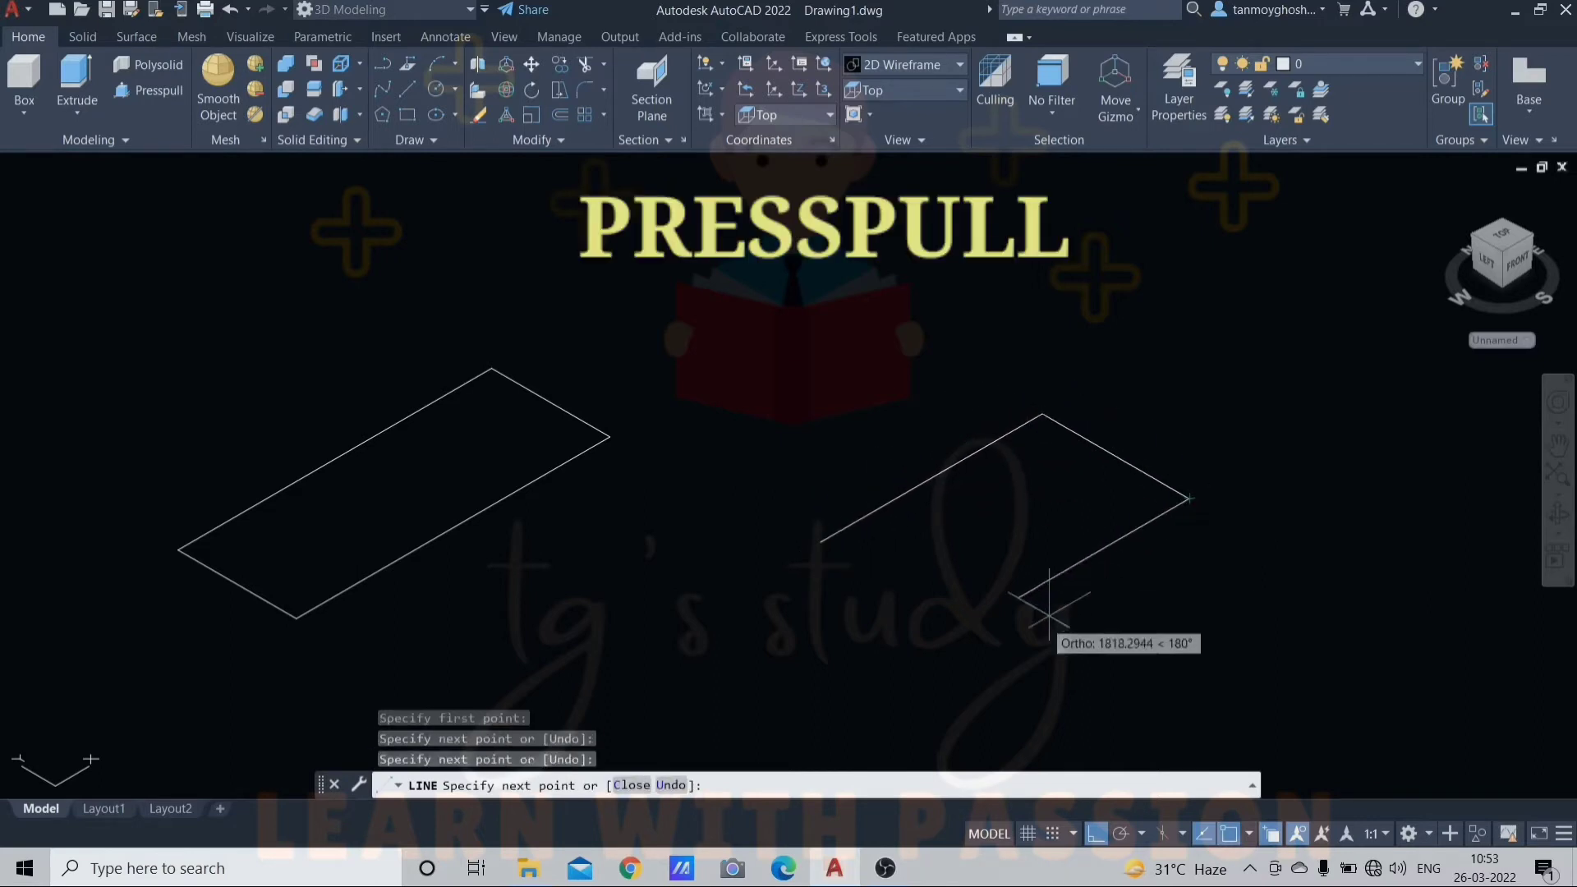
{"action": "left_click", "coordinate": [944, 639]}
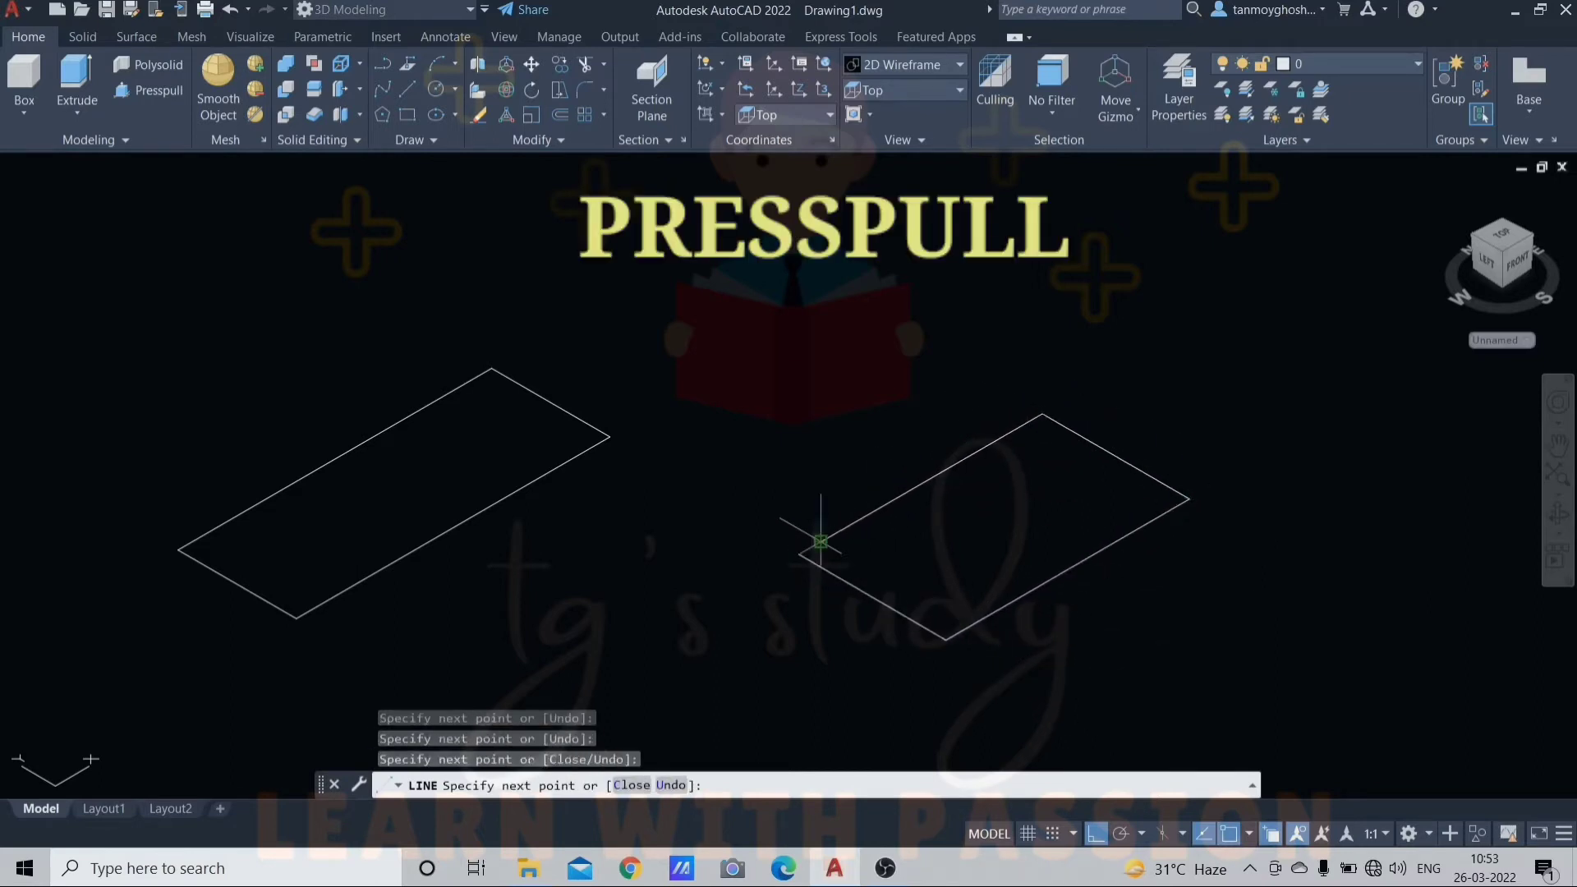
{"action": "left_click", "coordinate": [822, 542]}
{"action": "key", "text": "Escape"}
Step: Select the individual lines of the second outline to check that they are separate objects, and clear the selection
{"action": "left_click", "coordinate": [1075, 432]}
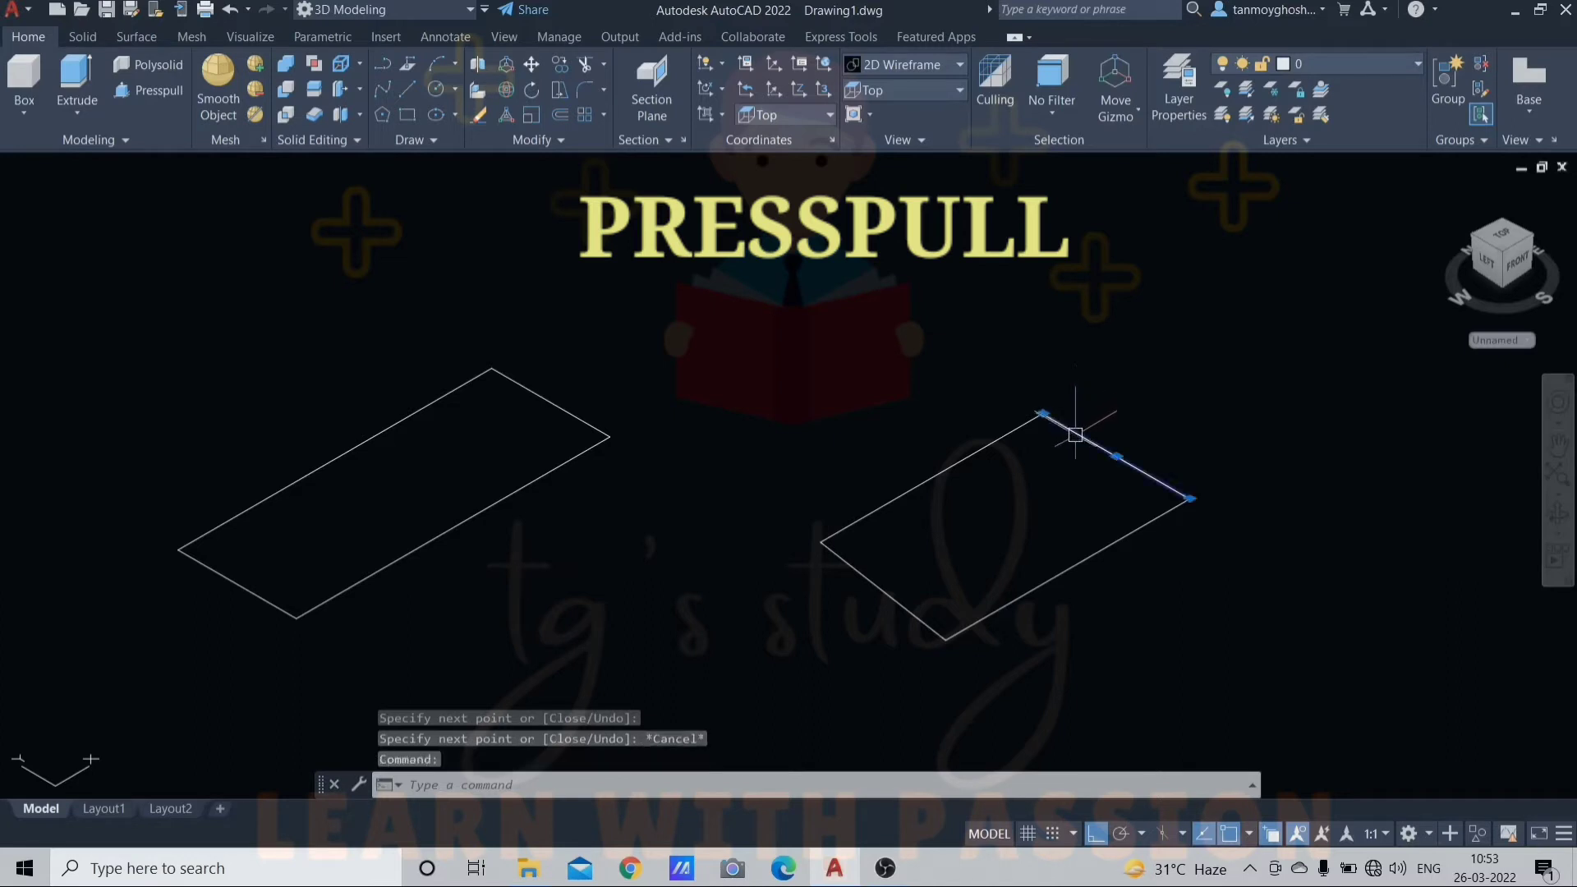
{"action": "left_click", "coordinate": [996, 441]}
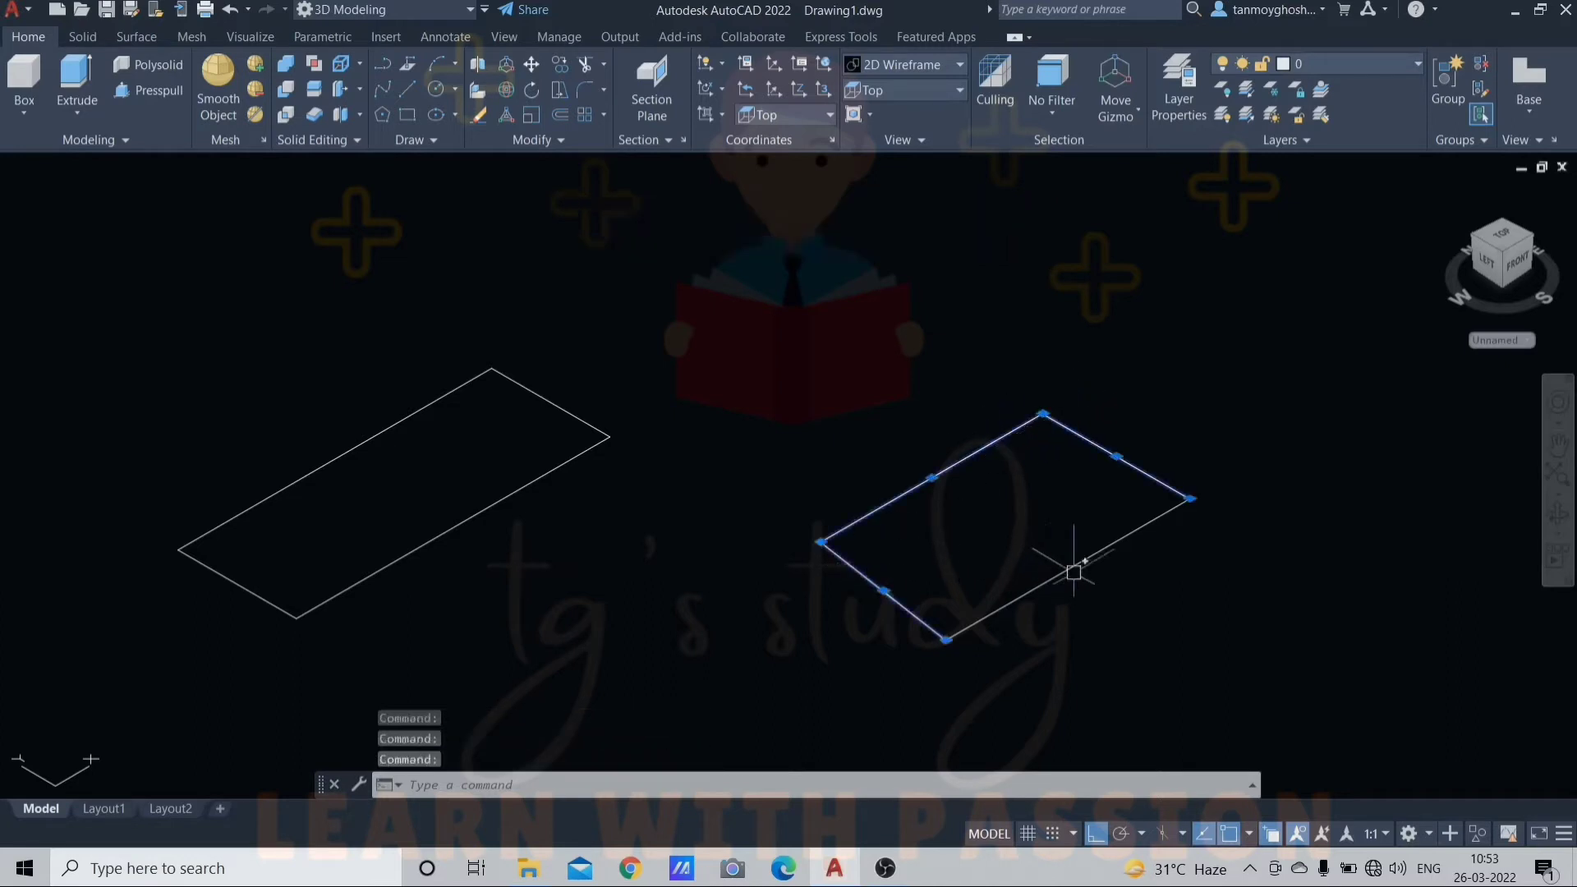
{"action": "key", "text": "Escape"}
{"action": "left_click", "coordinate": [1117, 456]}
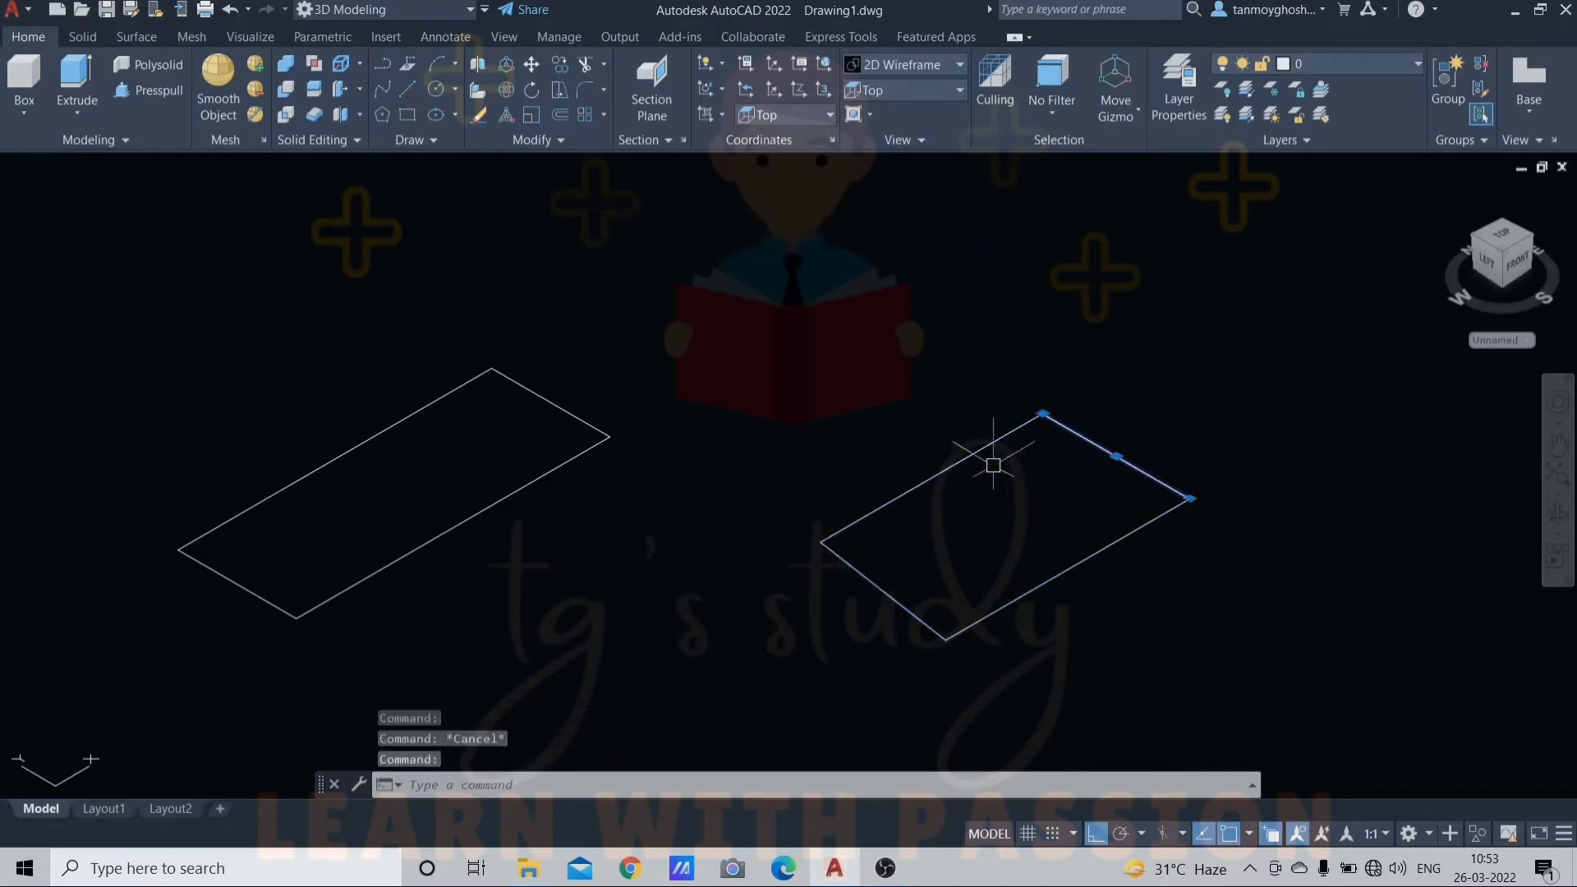
{"action": "key", "text": "Escape"}
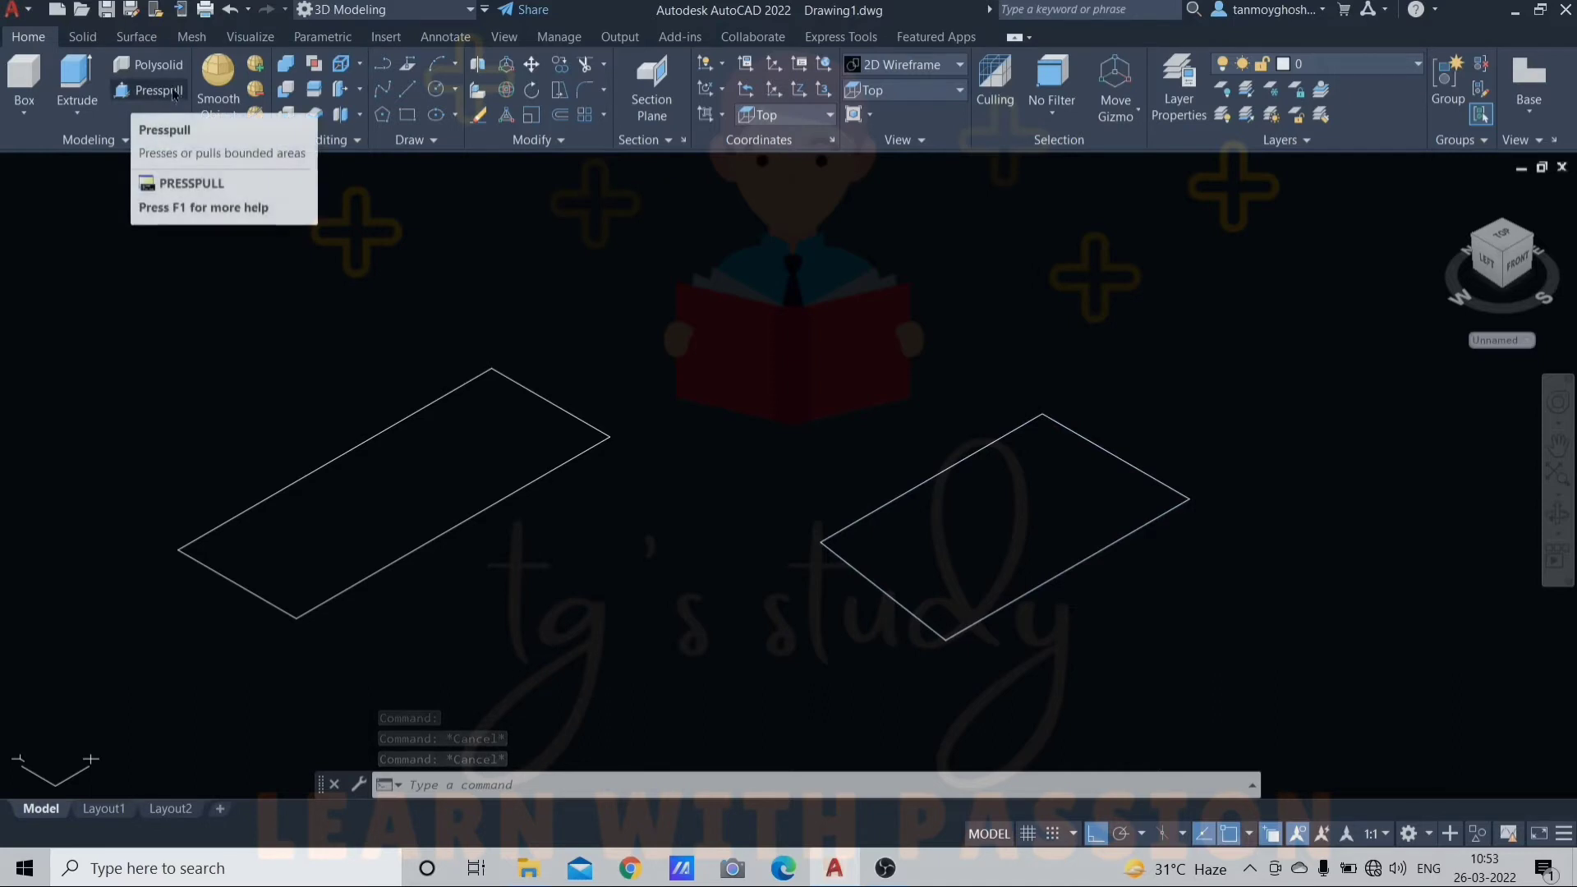
Step: Switch the workspace to 3D Basics to view its Presspull tool, and return to the 3D Modeling workspace
{"action": "left_click", "coordinate": [419, 14]}
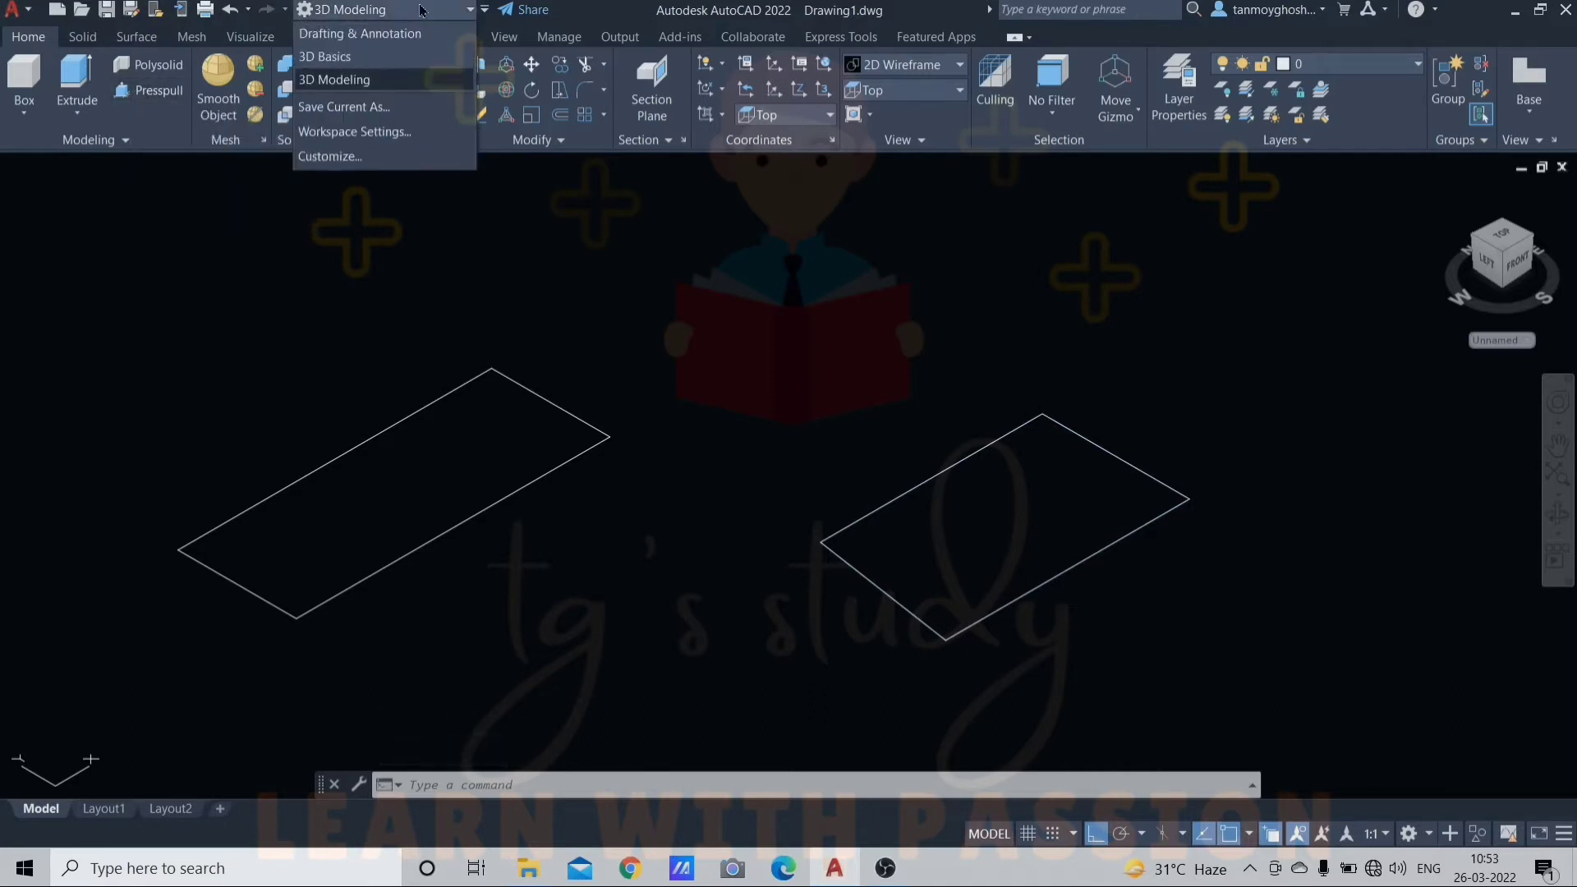
{"action": "left_click", "coordinate": [374, 52]}
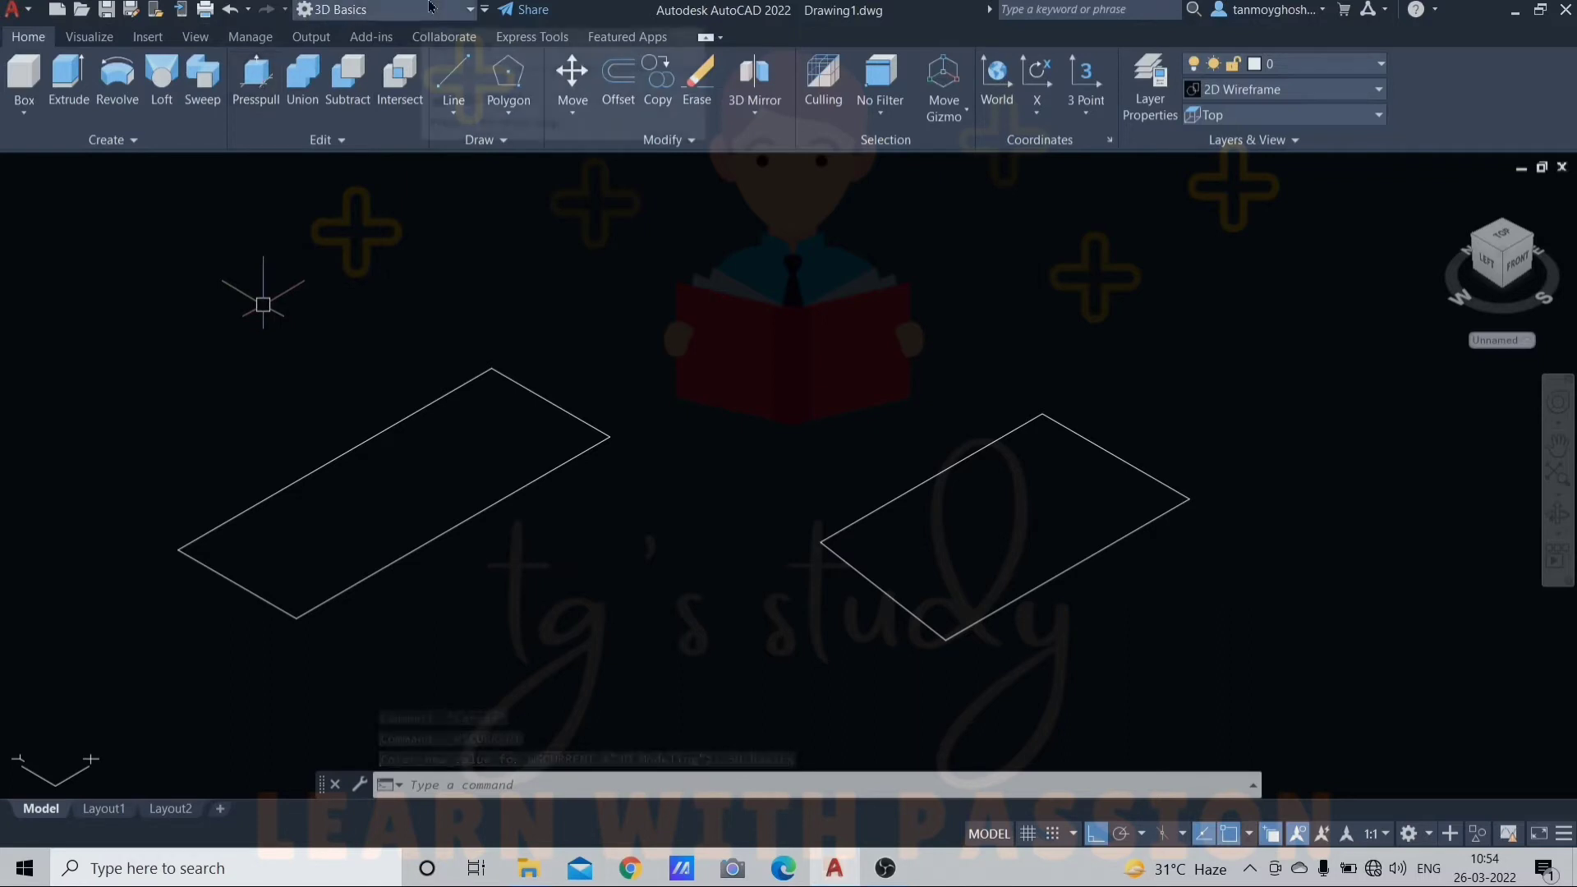
{"action": "left_click", "coordinate": [393, 10]}
{"action": "left_click", "coordinate": [374, 80]}
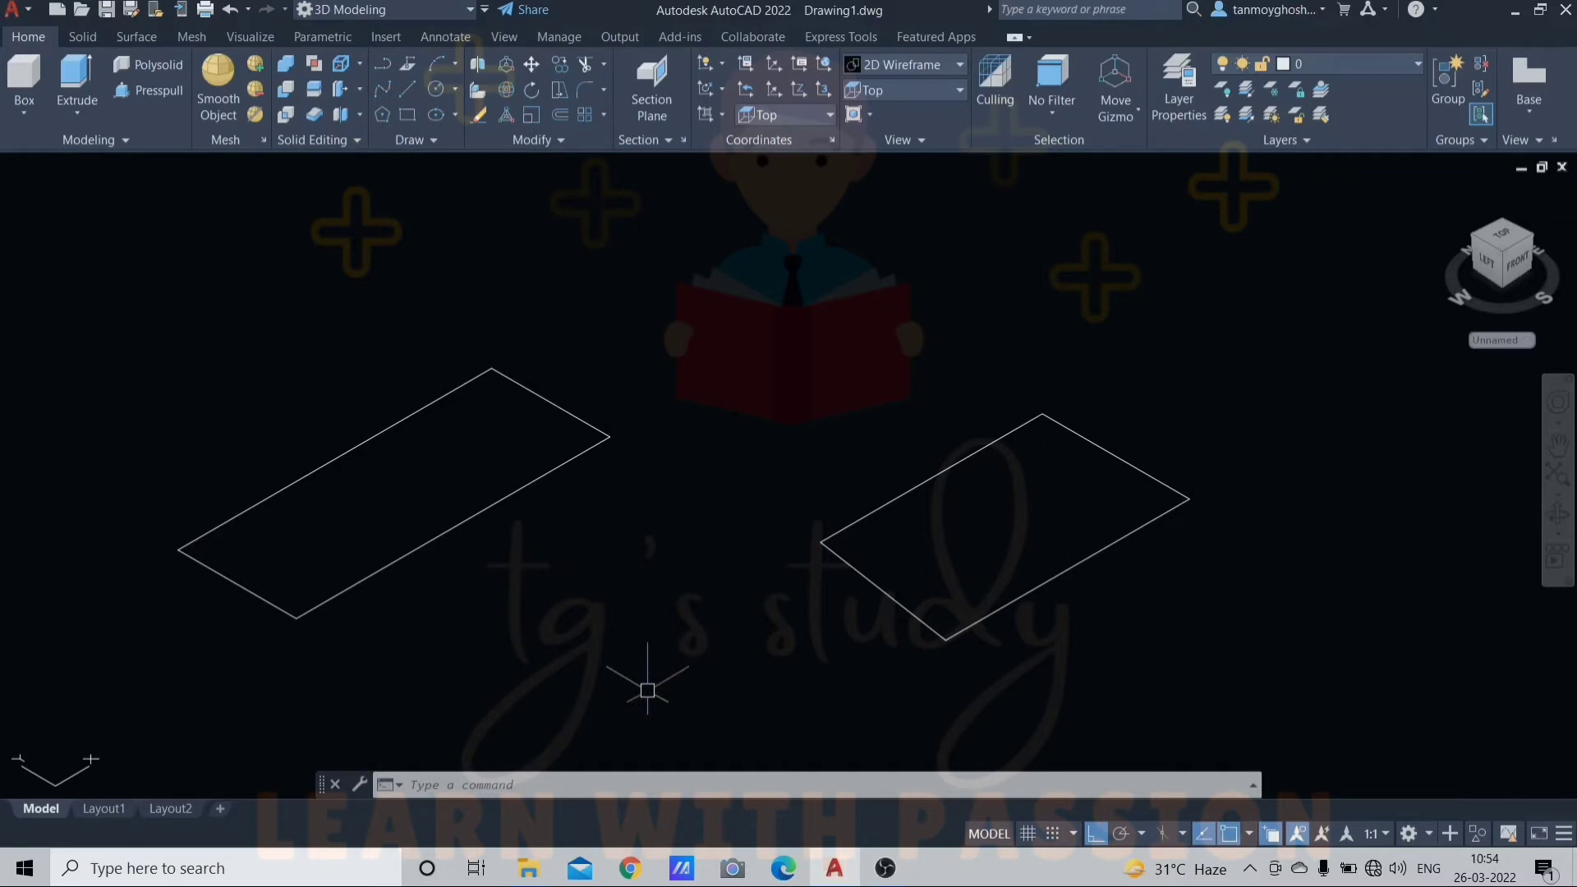
{"action": "key", "text": "Escape"}
{"action": "key", "text": "Escape"}
{"action": "key", "text": "Escape"}
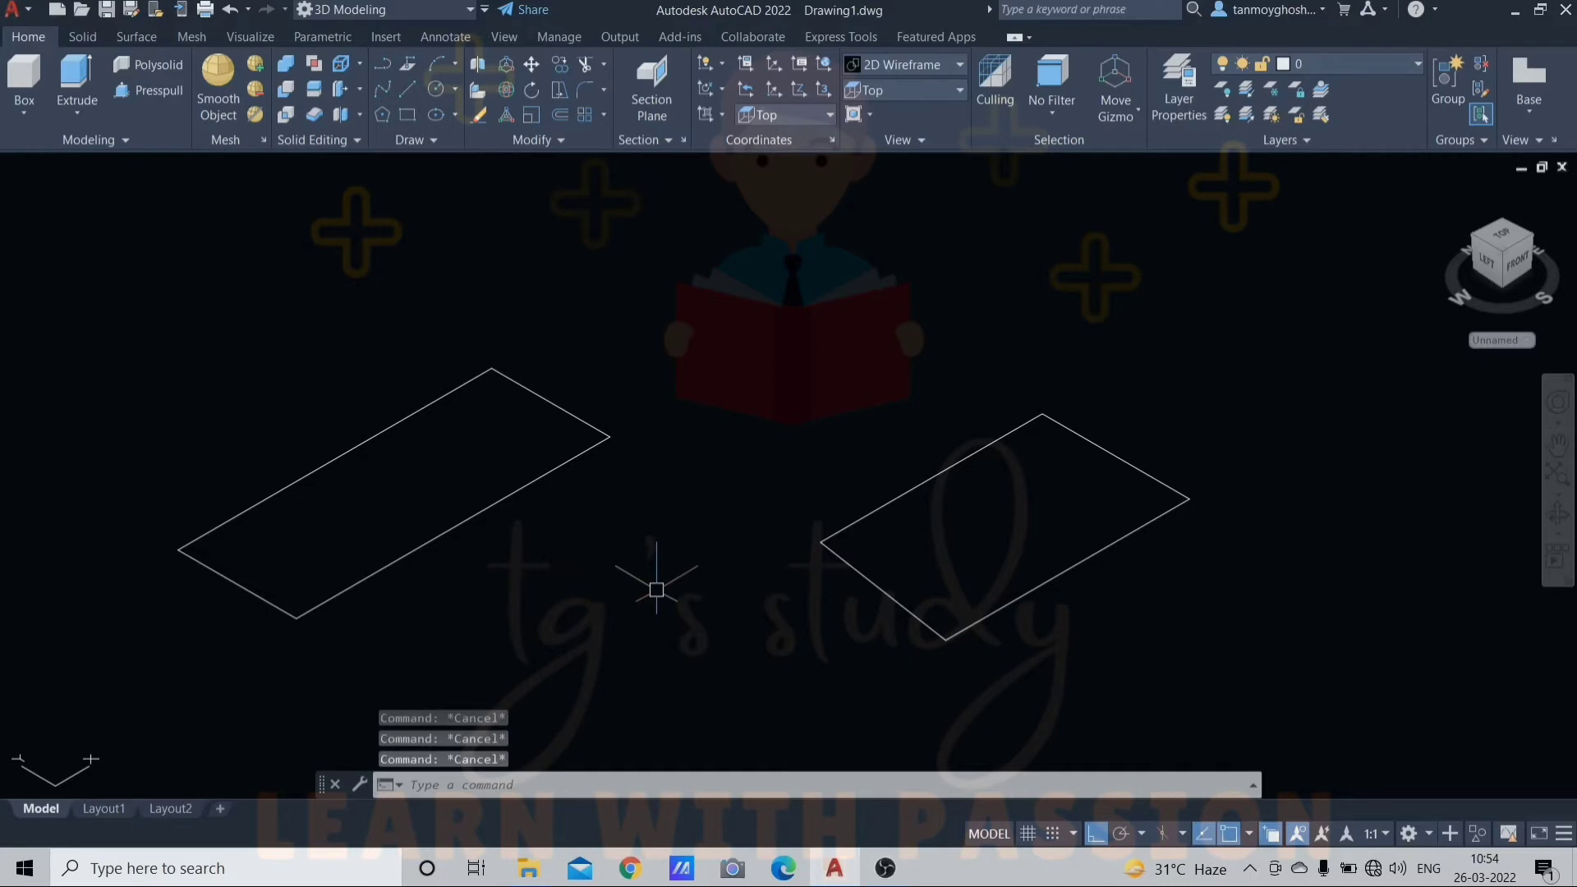
Step: Presspull the area inside the closed polyline rectangle upward into a box
{"action": "type", "text": "pRESSPu"}
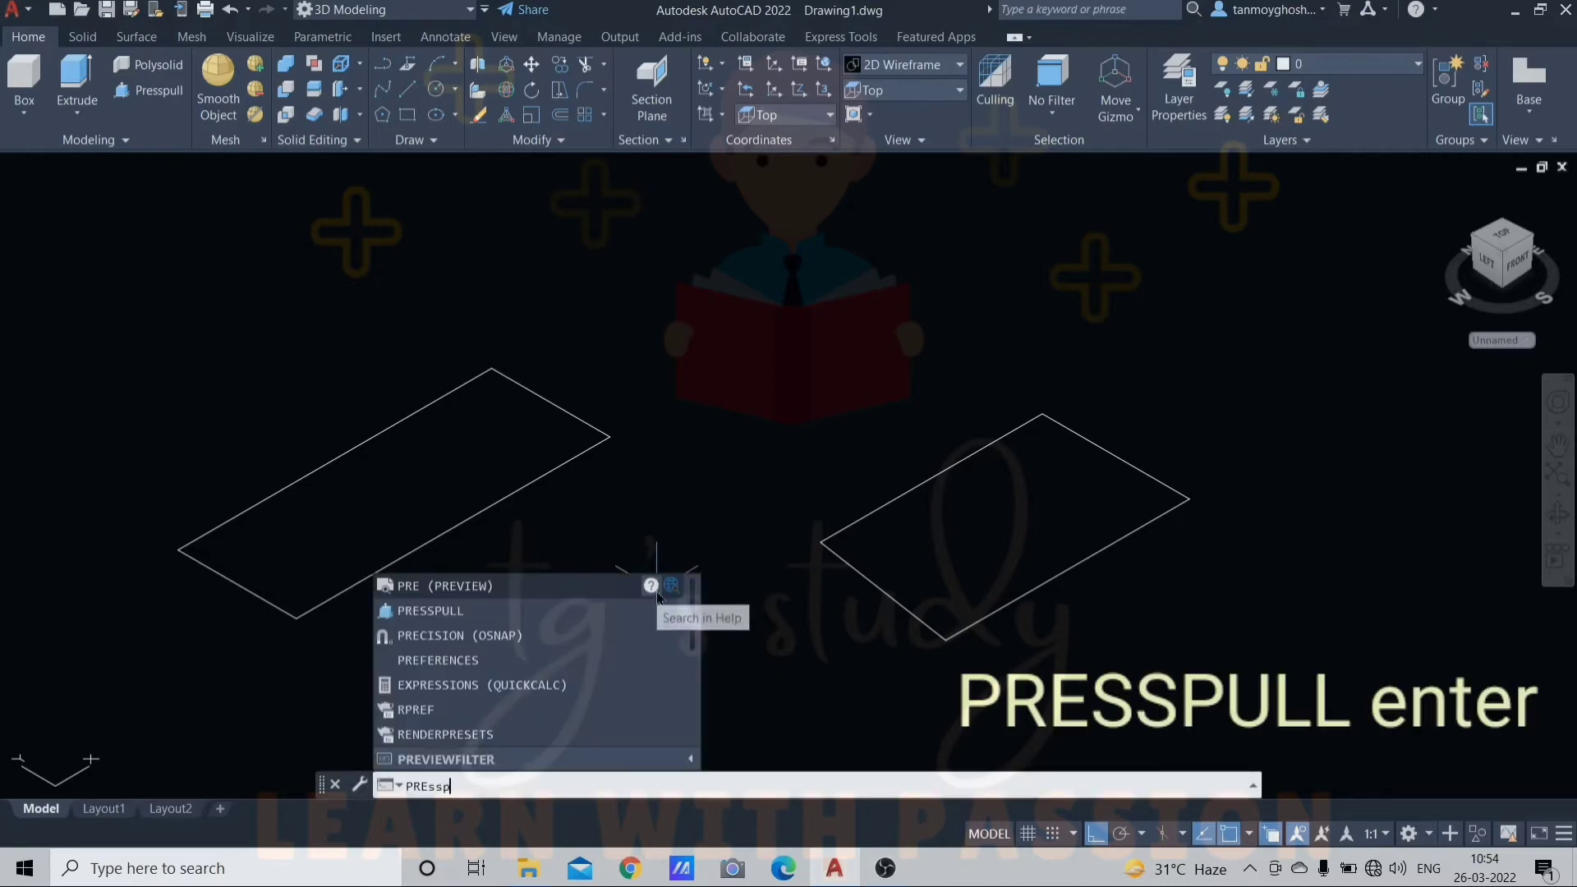
{"action": "type", "text": "ll"}
{"action": "key", "text": "Return"}
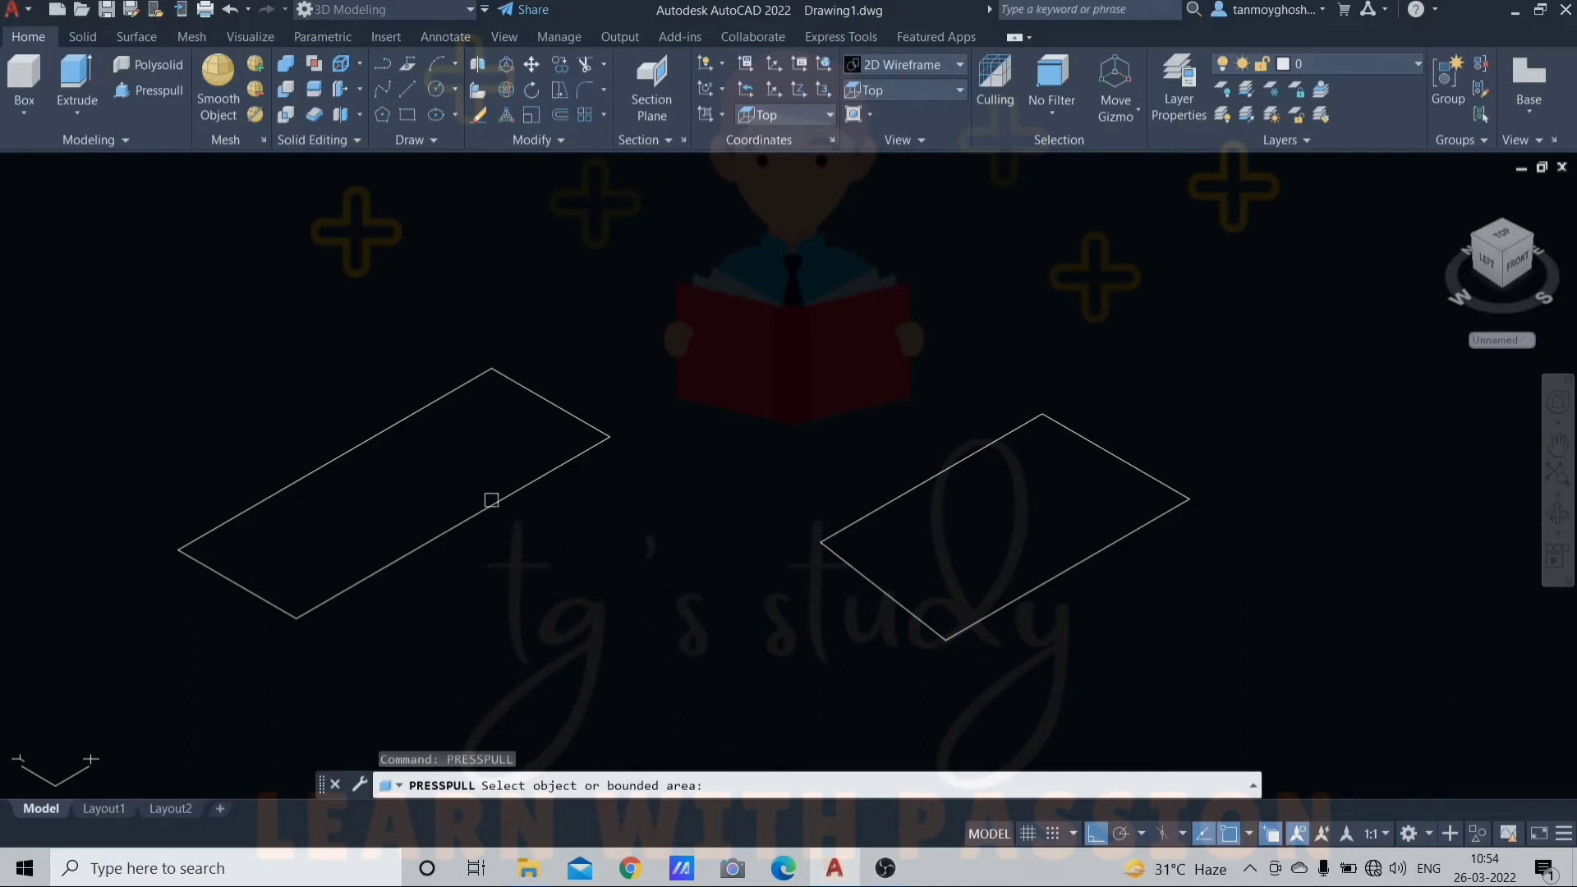
{"action": "left_click", "coordinate": [433, 476]}
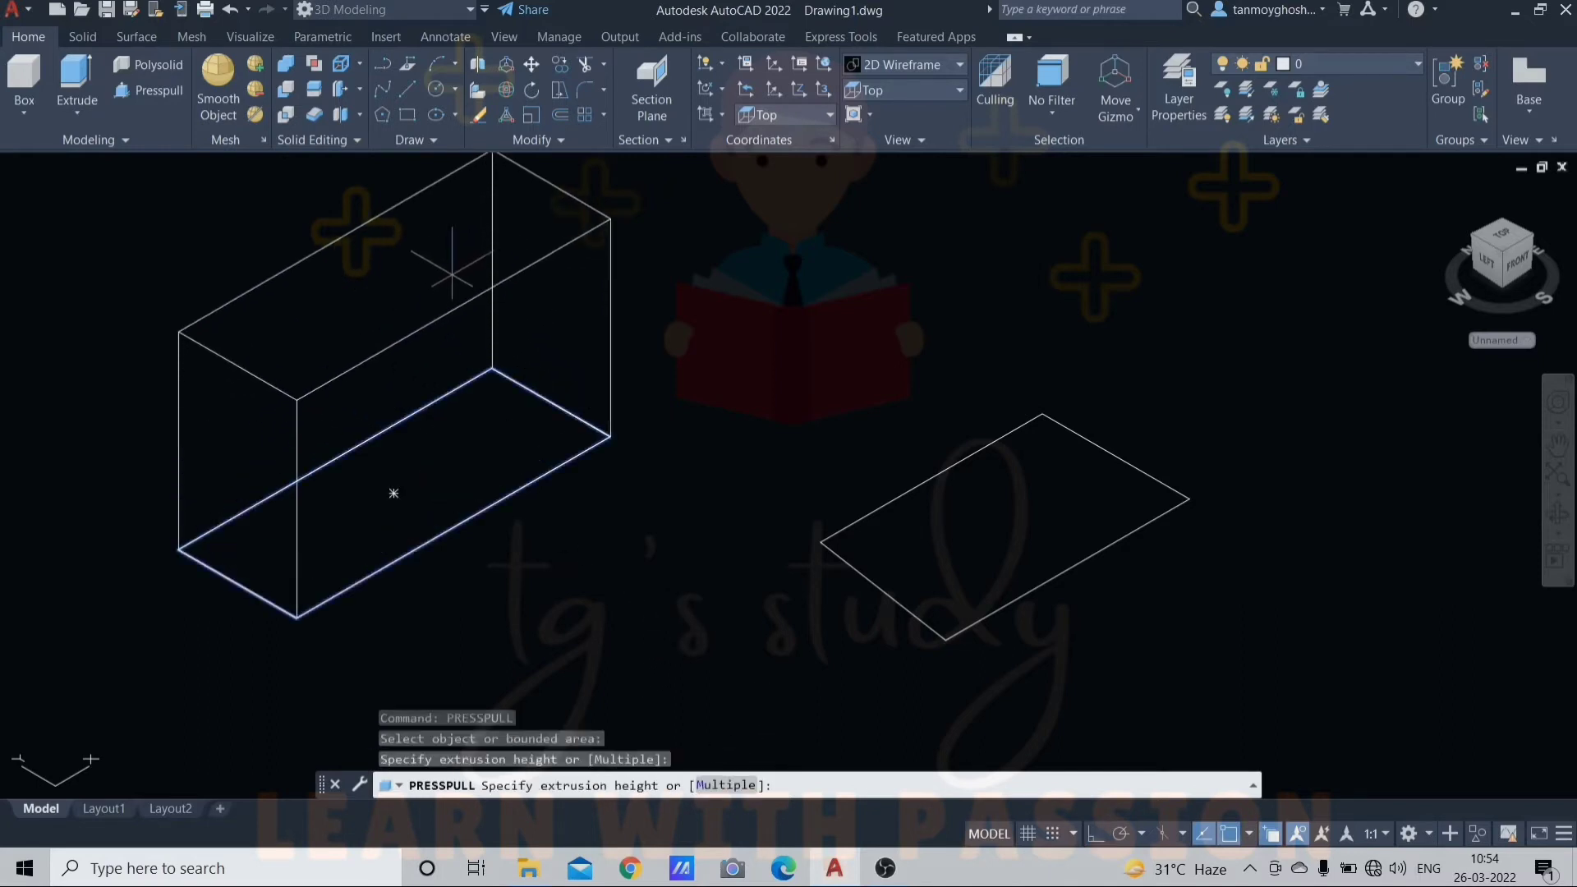
{"action": "left_click", "coordinate": [438, 288]}
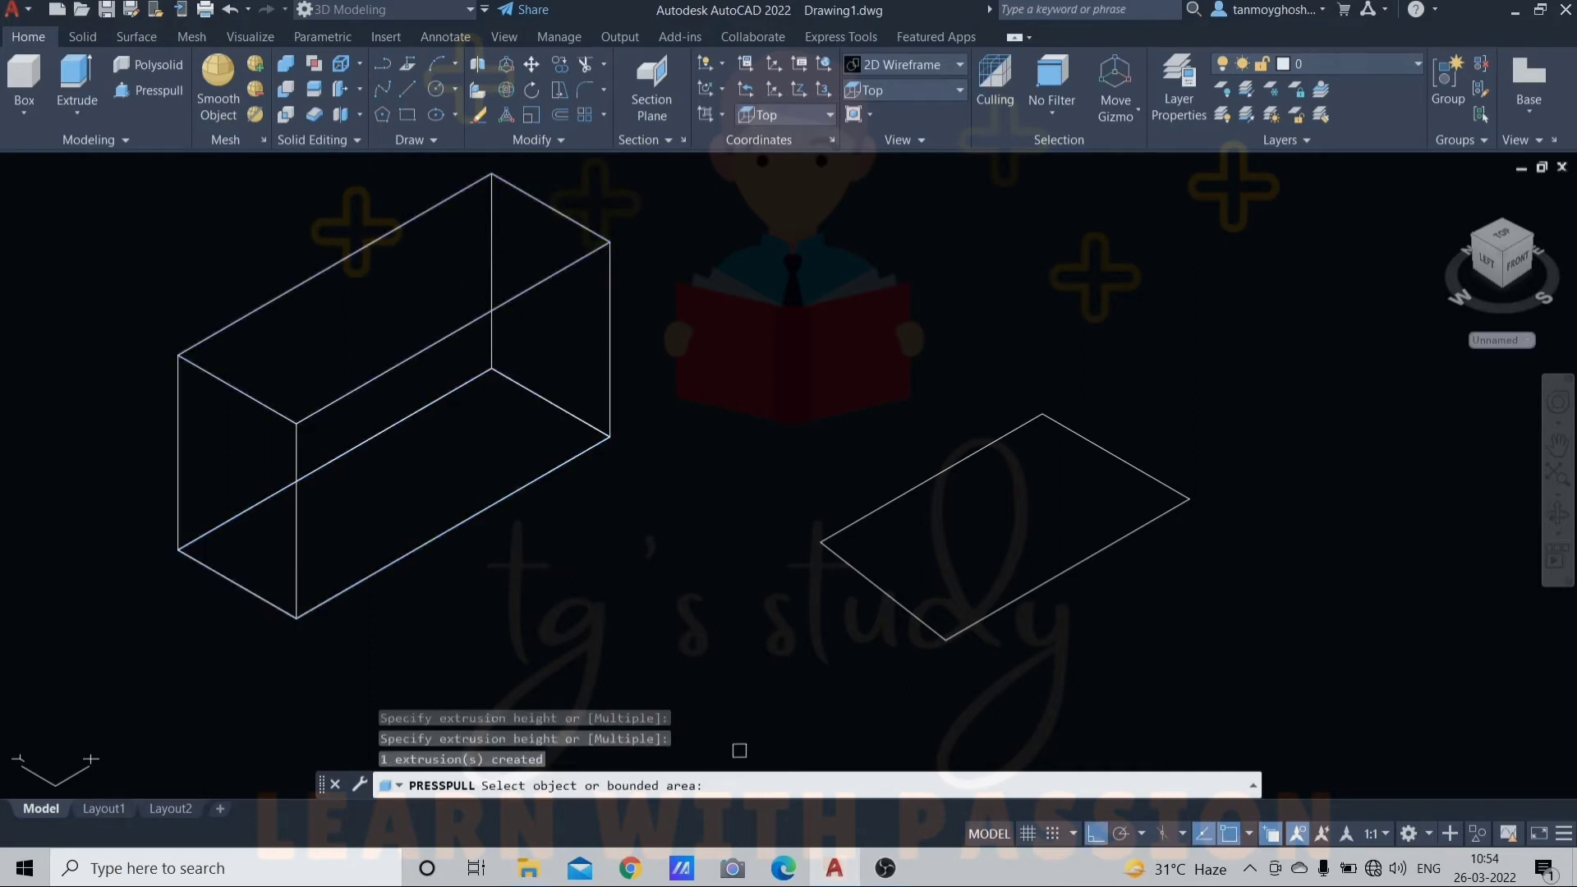
{"action": "key", "text": "Return"}
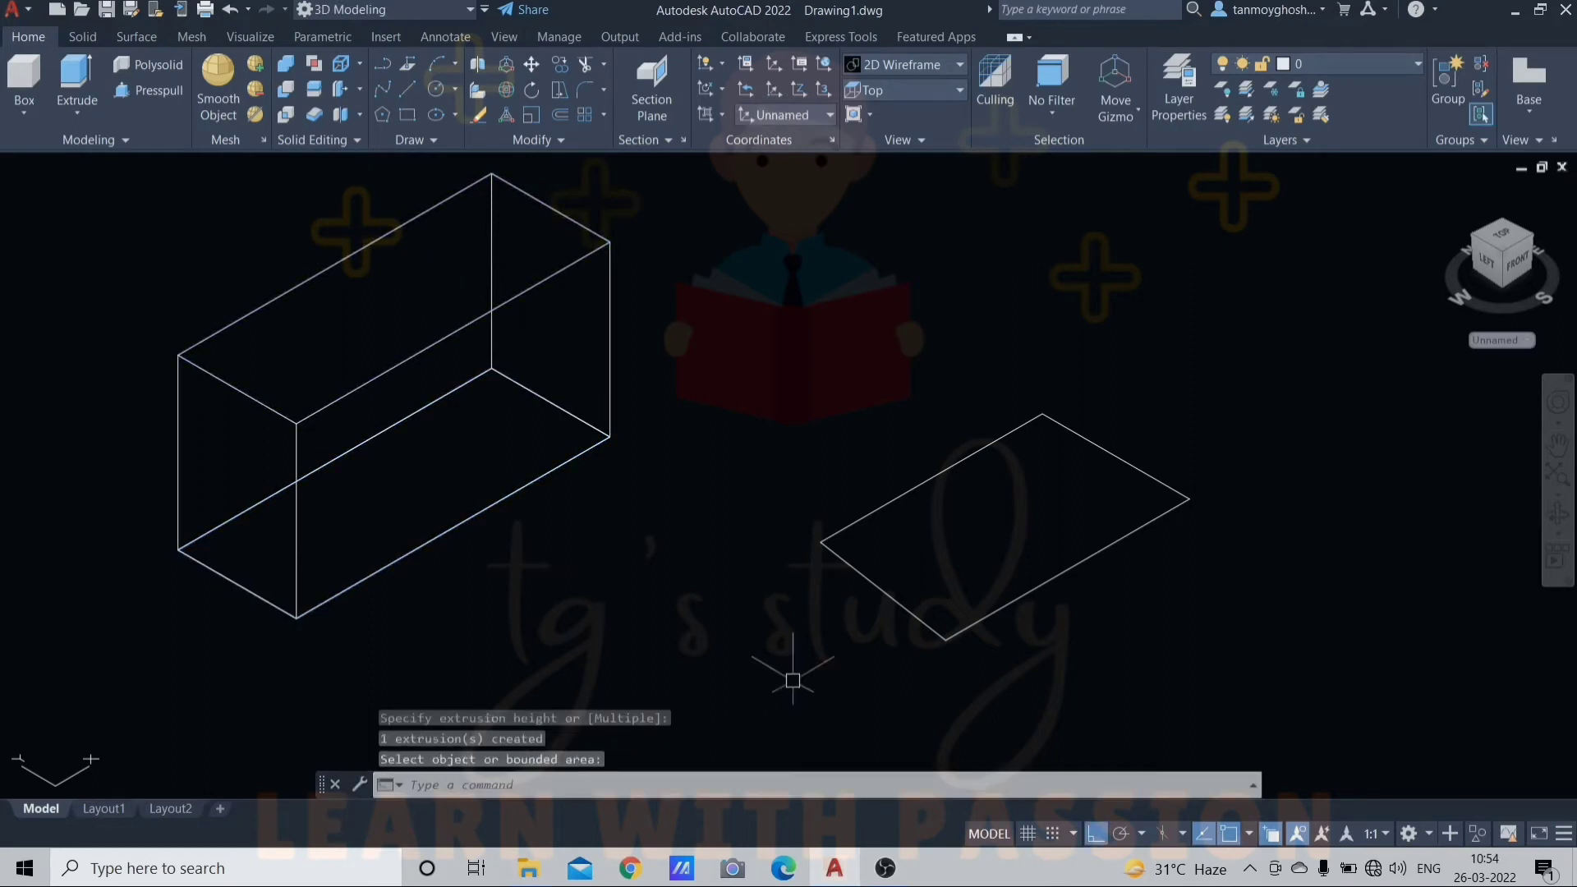
Step: Presspull the area inside the outline of separate lines upward into a box and set the visual style to Conceptual
{"action": "key", "text": "Return"}
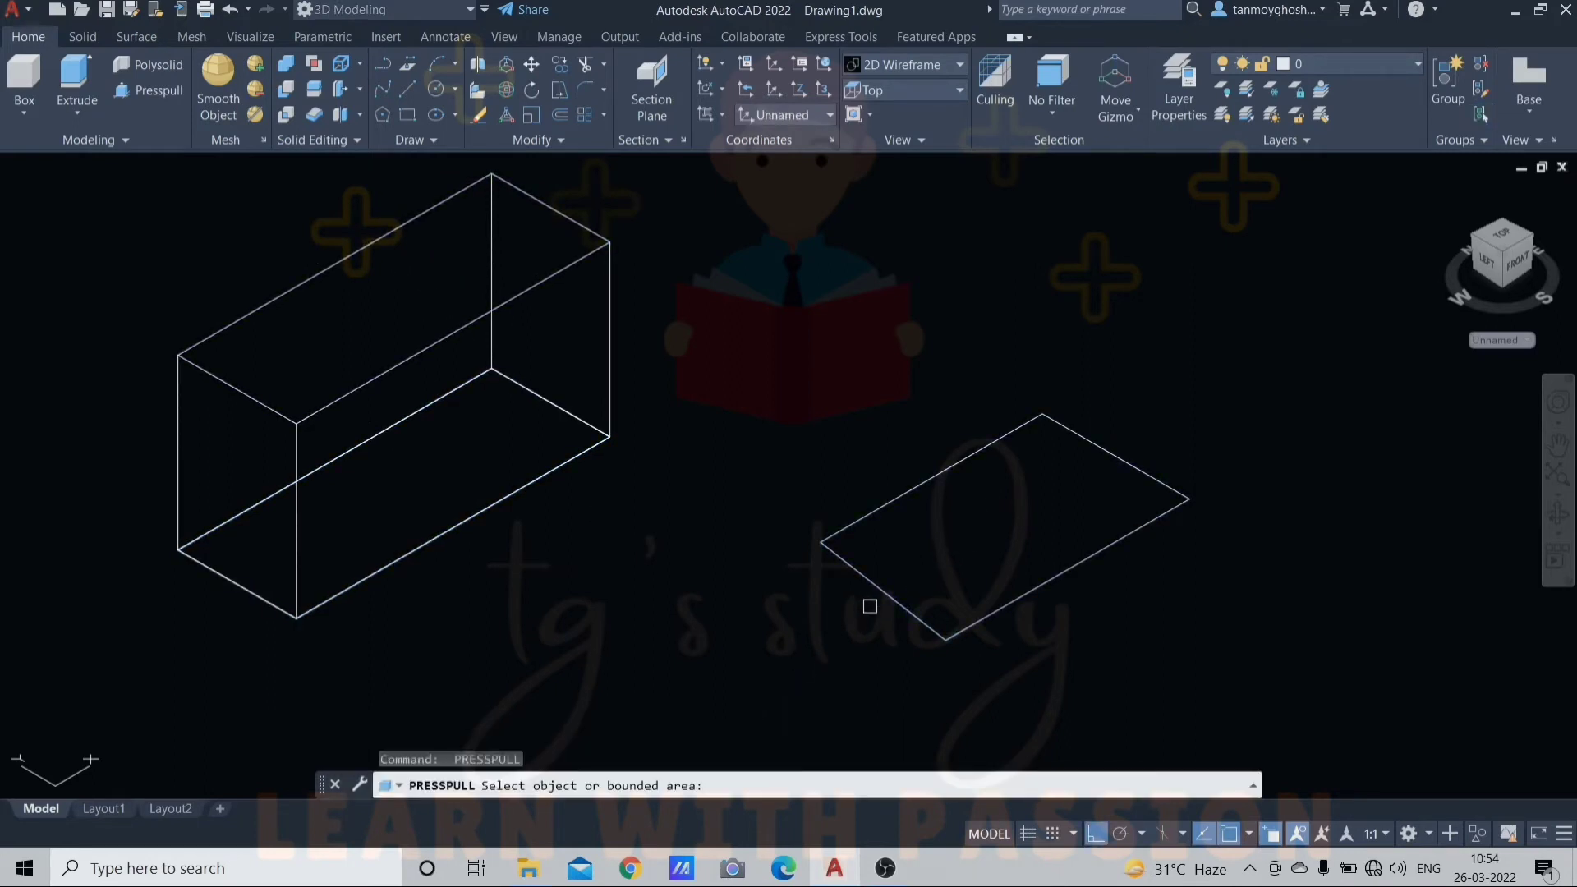
{"action": "left_click", "coordinate": [975, 533]}
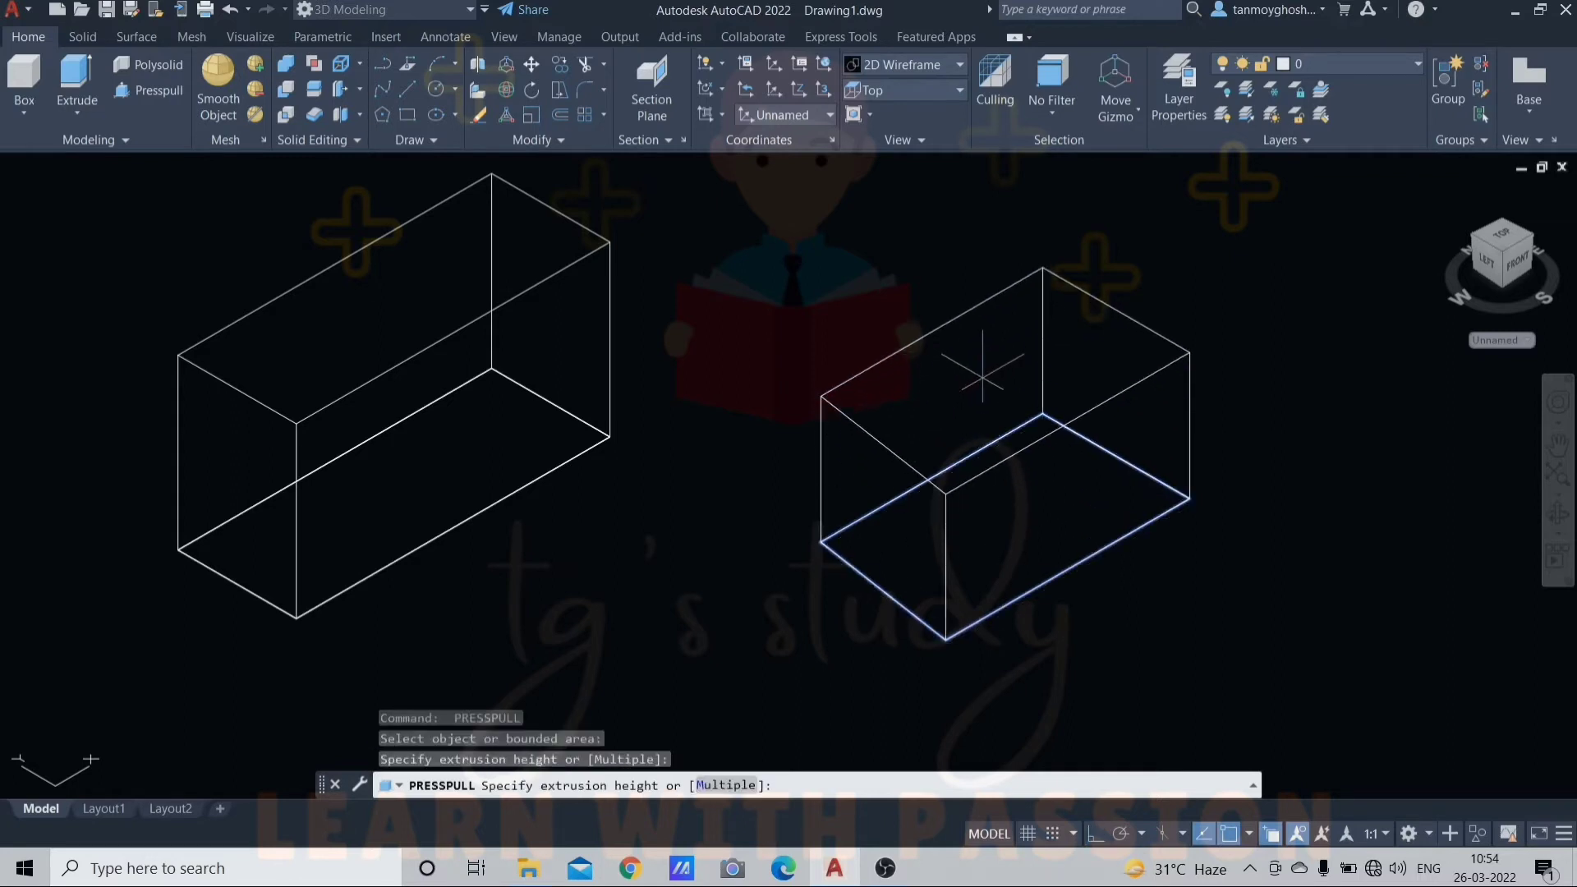
{"action": "left_click", "coordinate": [982, 372]}
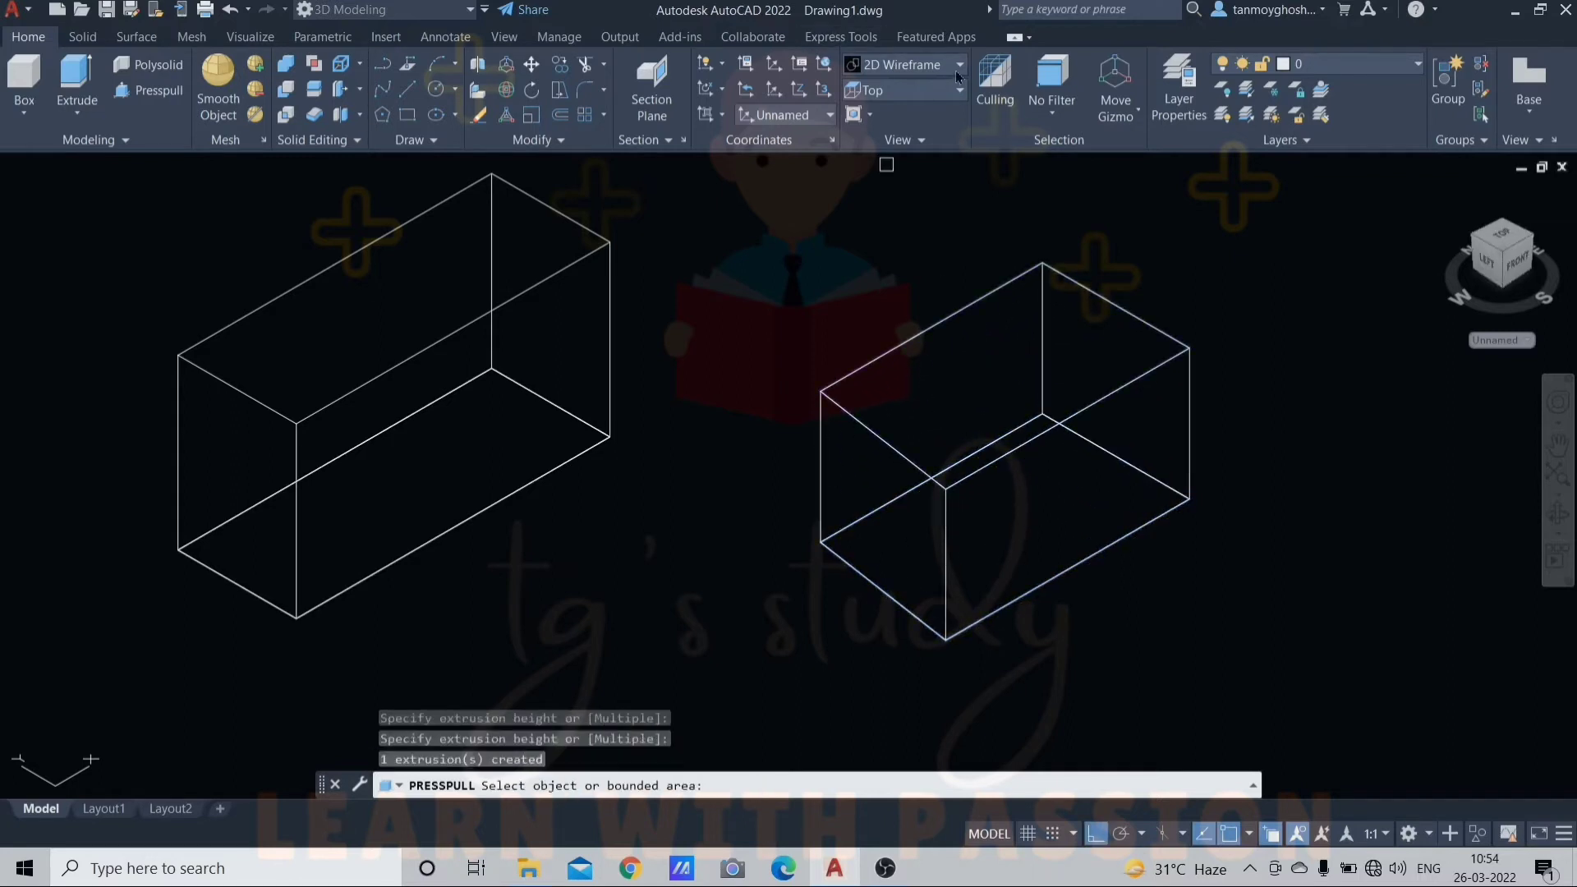
{"action": "left_click", "coordinate": [918, 63]}
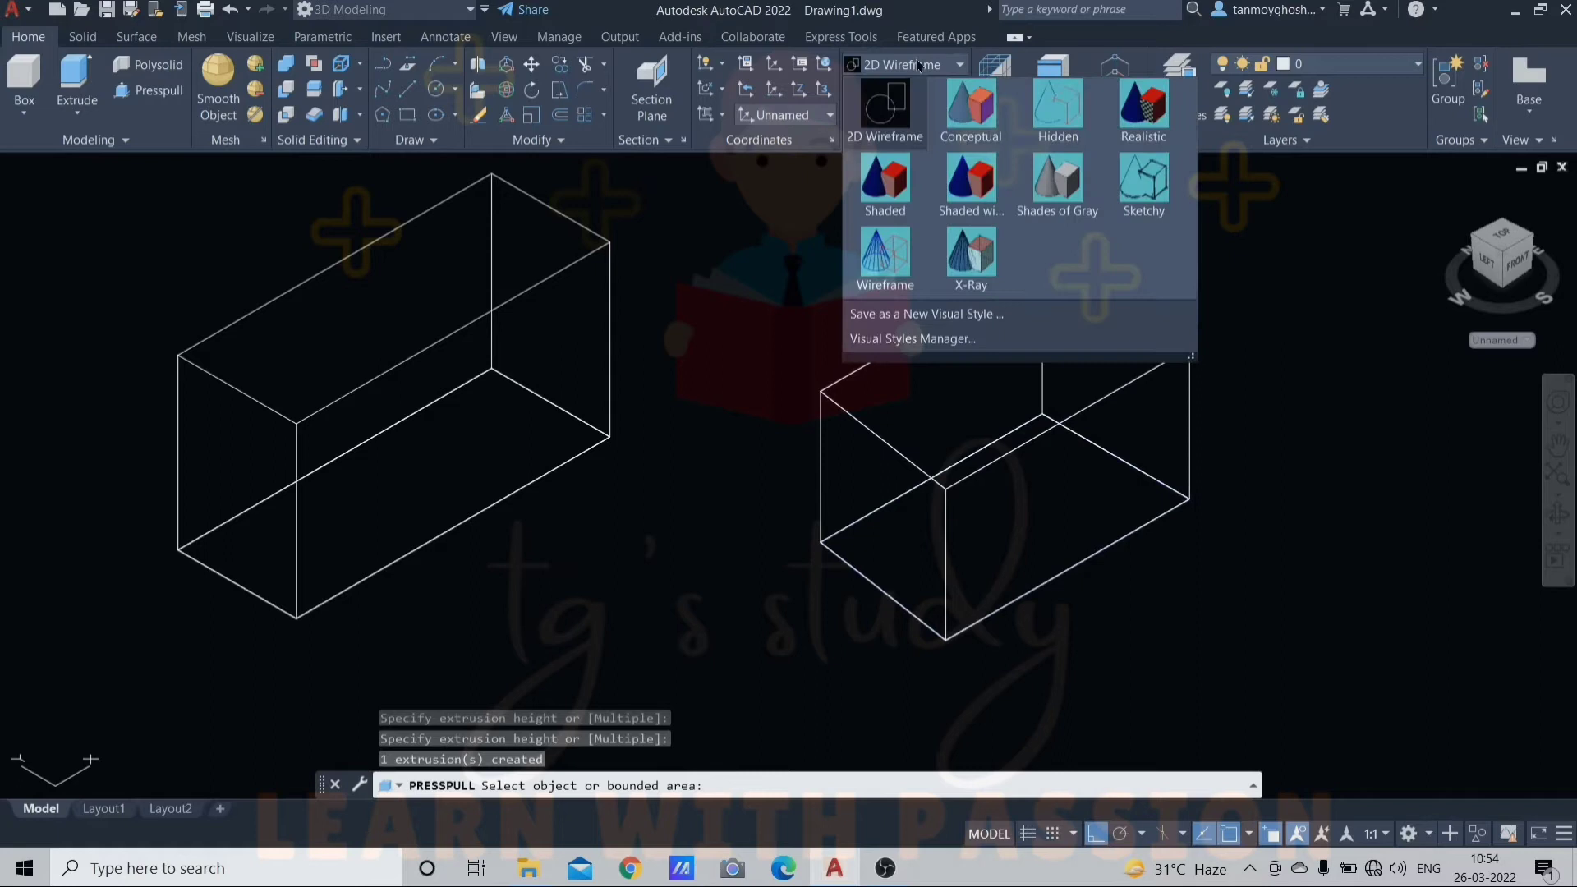
{"action": "left_click", "coordinate": [965, 97]}
{"action": "key", "text": "Escape"}
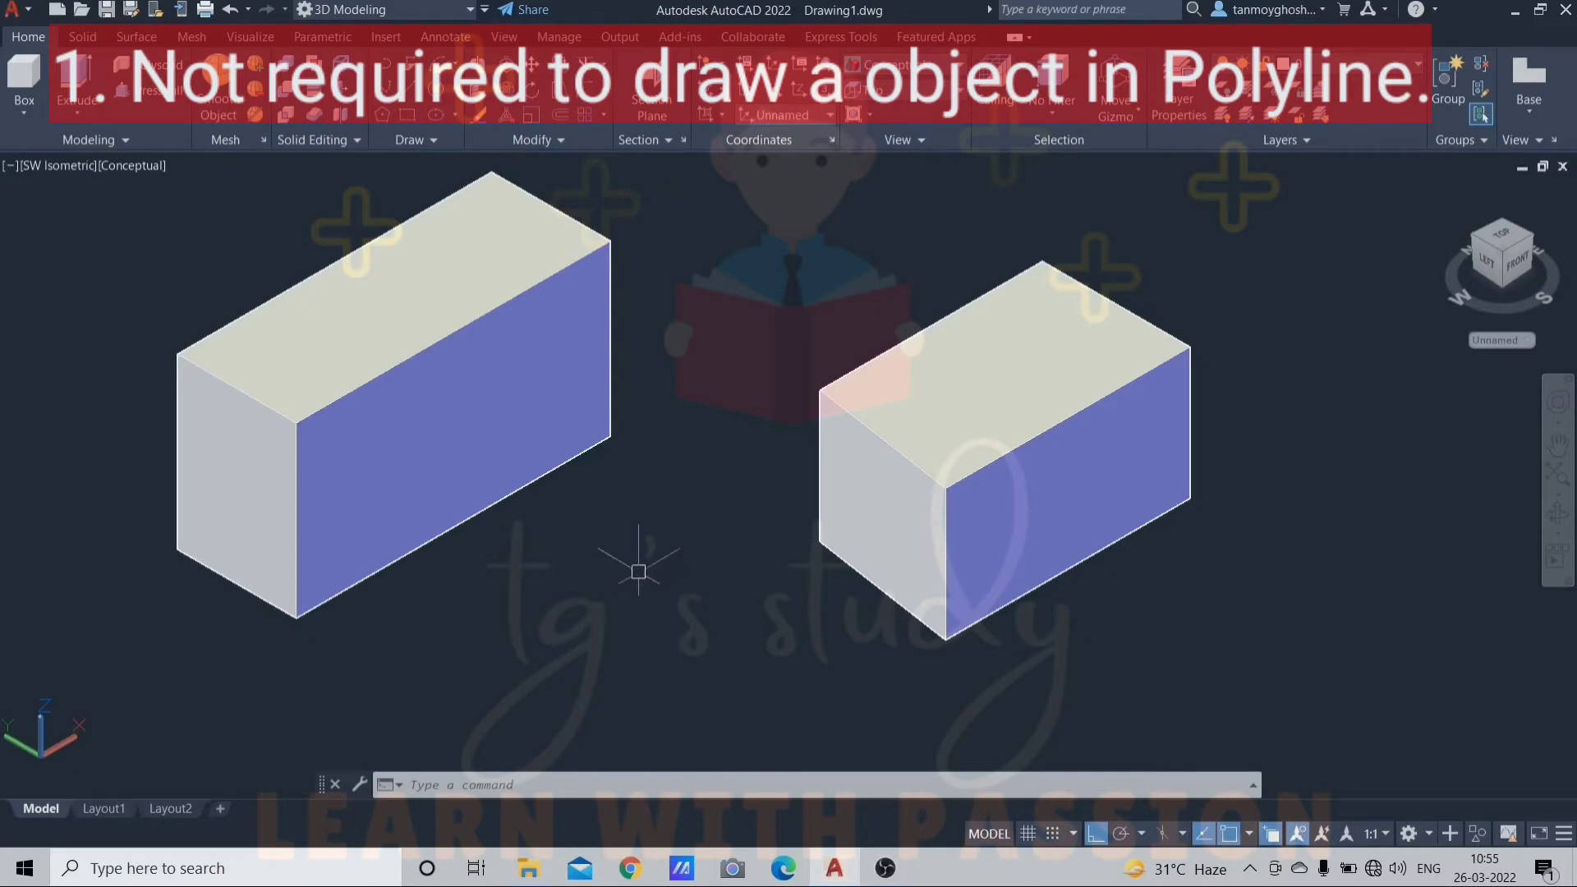
Step: Undo the Conceptual visual style and both Presspull boxes
{"action": "key", "text": "ctrl+z"}
{"action": "key", "text": "ctrl+z"}
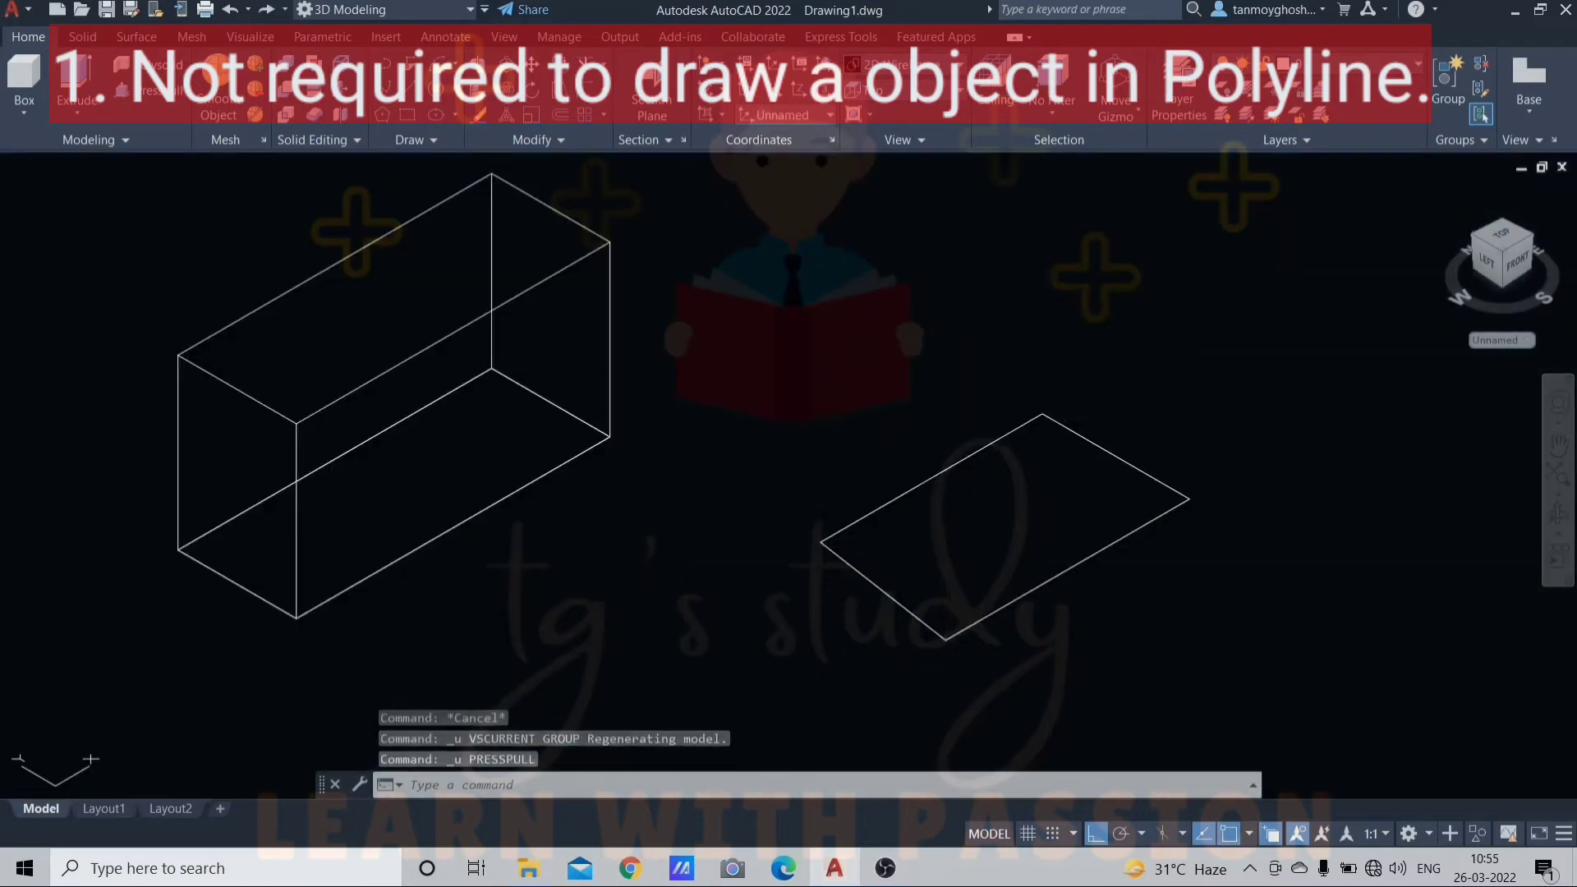
{"action": "key", "text": "ctrl+z"}
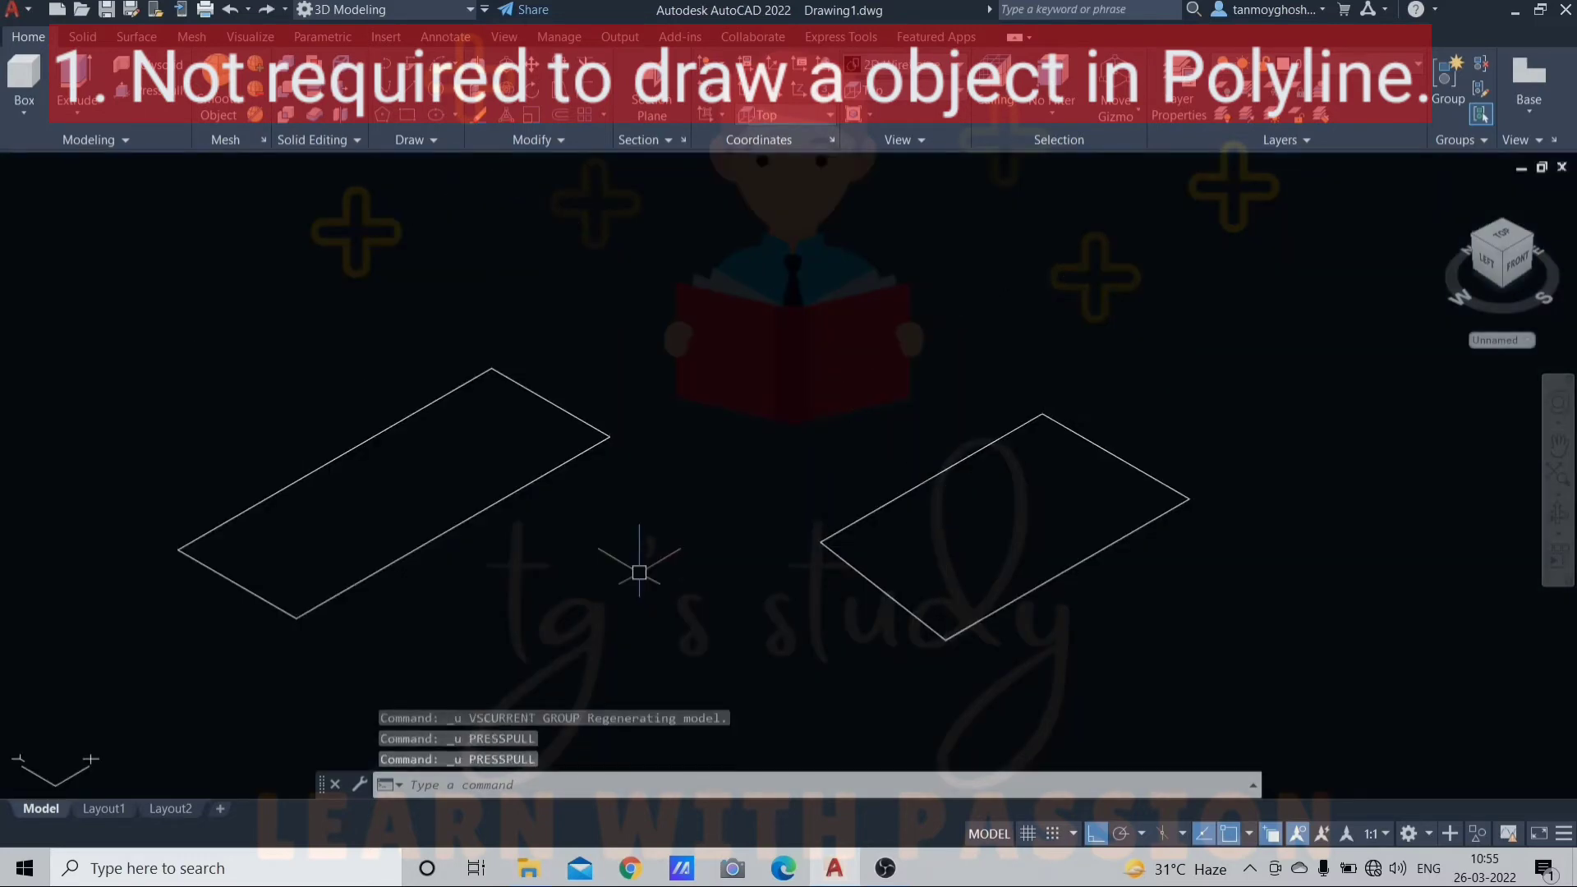
Step: Select edges of the line outline and the polyline rectangle to compare separate lines with a single polyline, and clear the selection
{"action": "left_click", "coordinate": [1033, 581]}
{"action": "left_click", "coordinate": [1131, 460]}
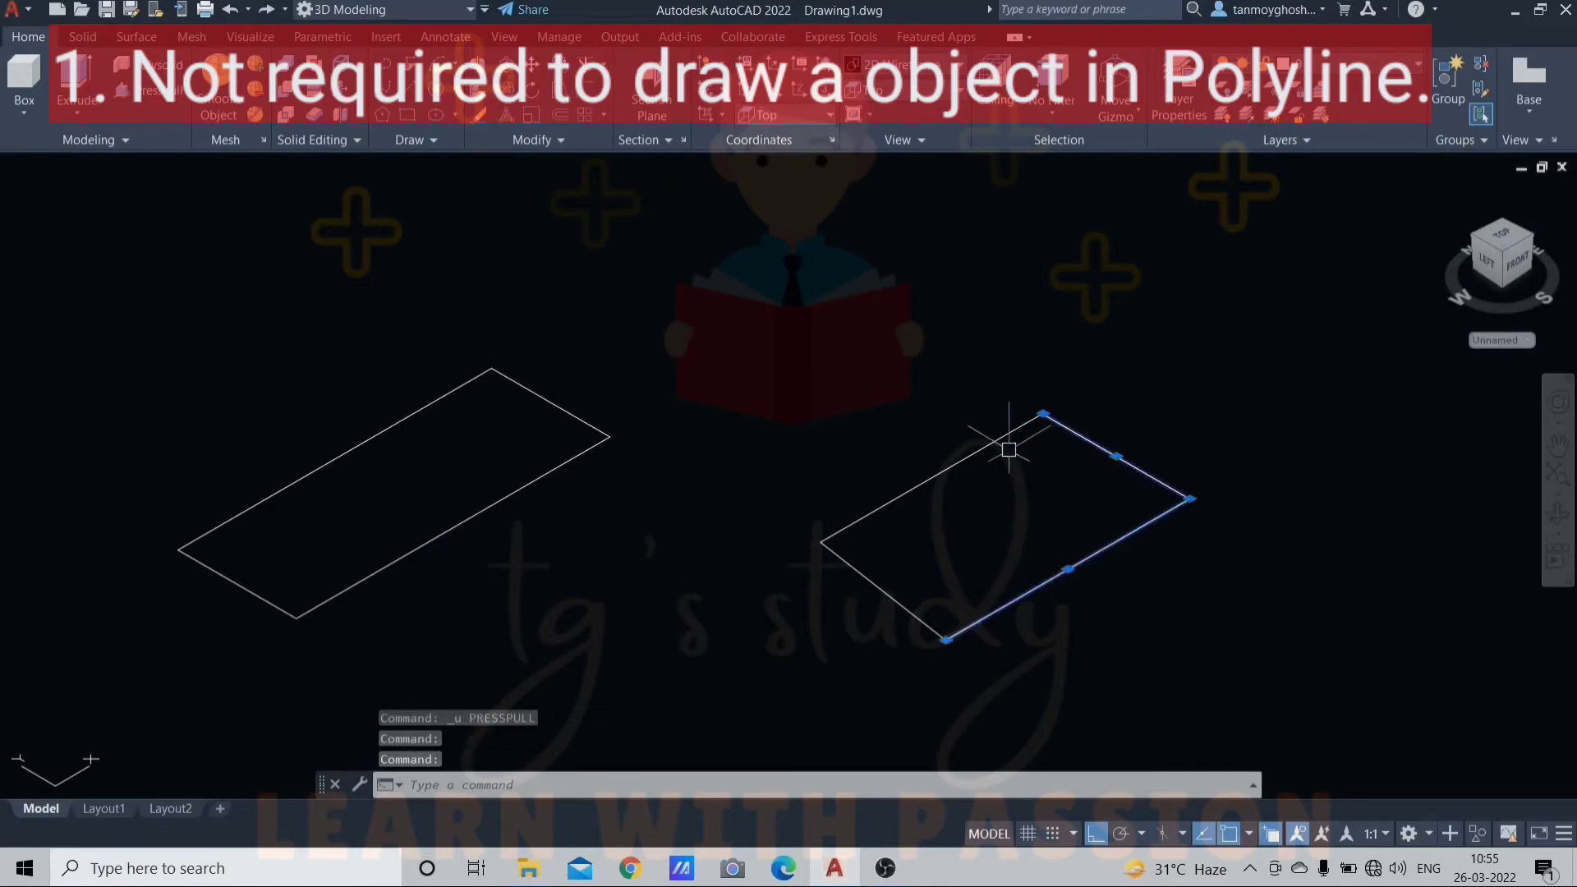
{"action": "left_click", "coordinate": [958, 463]}
{"action": "key", "text": "Escape"}
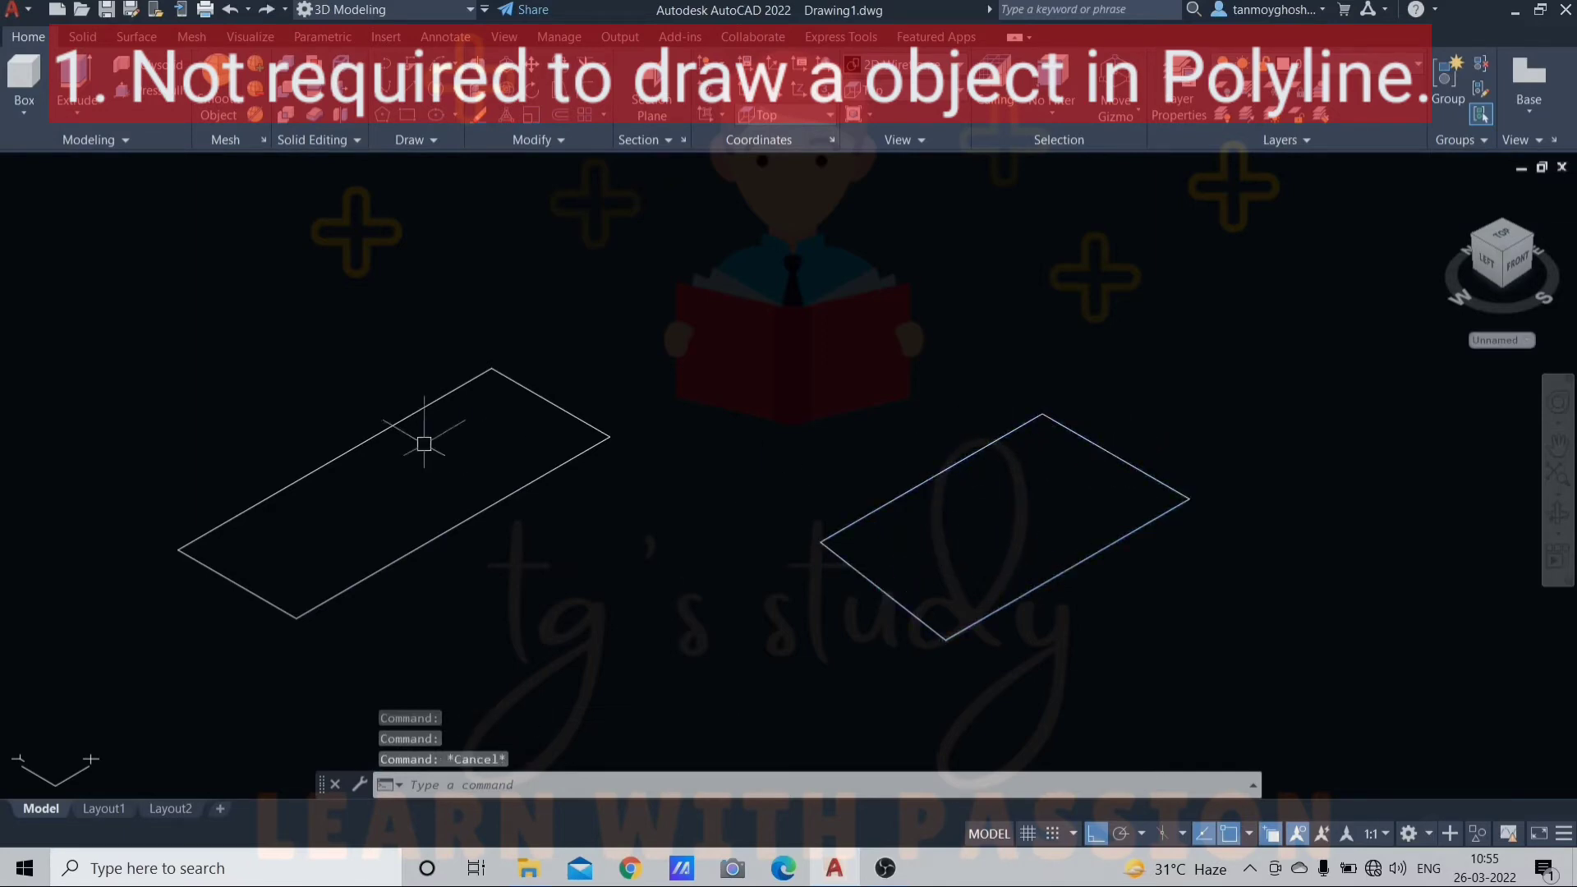
{"action": "left_click", "coordinate": [487, 514]}
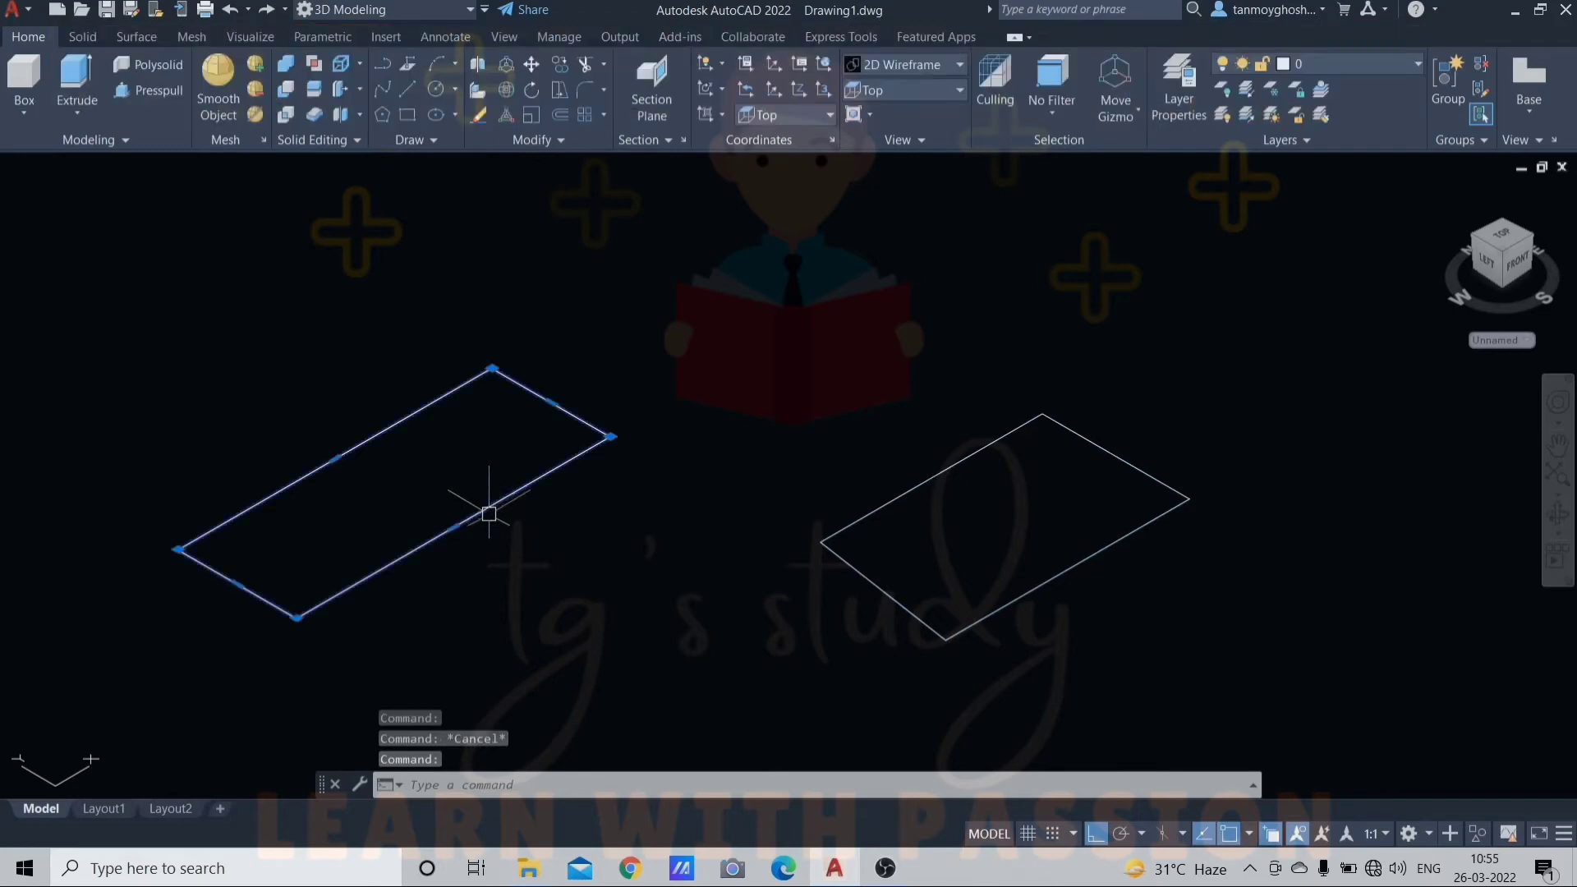
{"action": "left_click", "coordinate": [852, 559]}
{"action": "key", "text": "Escape"}
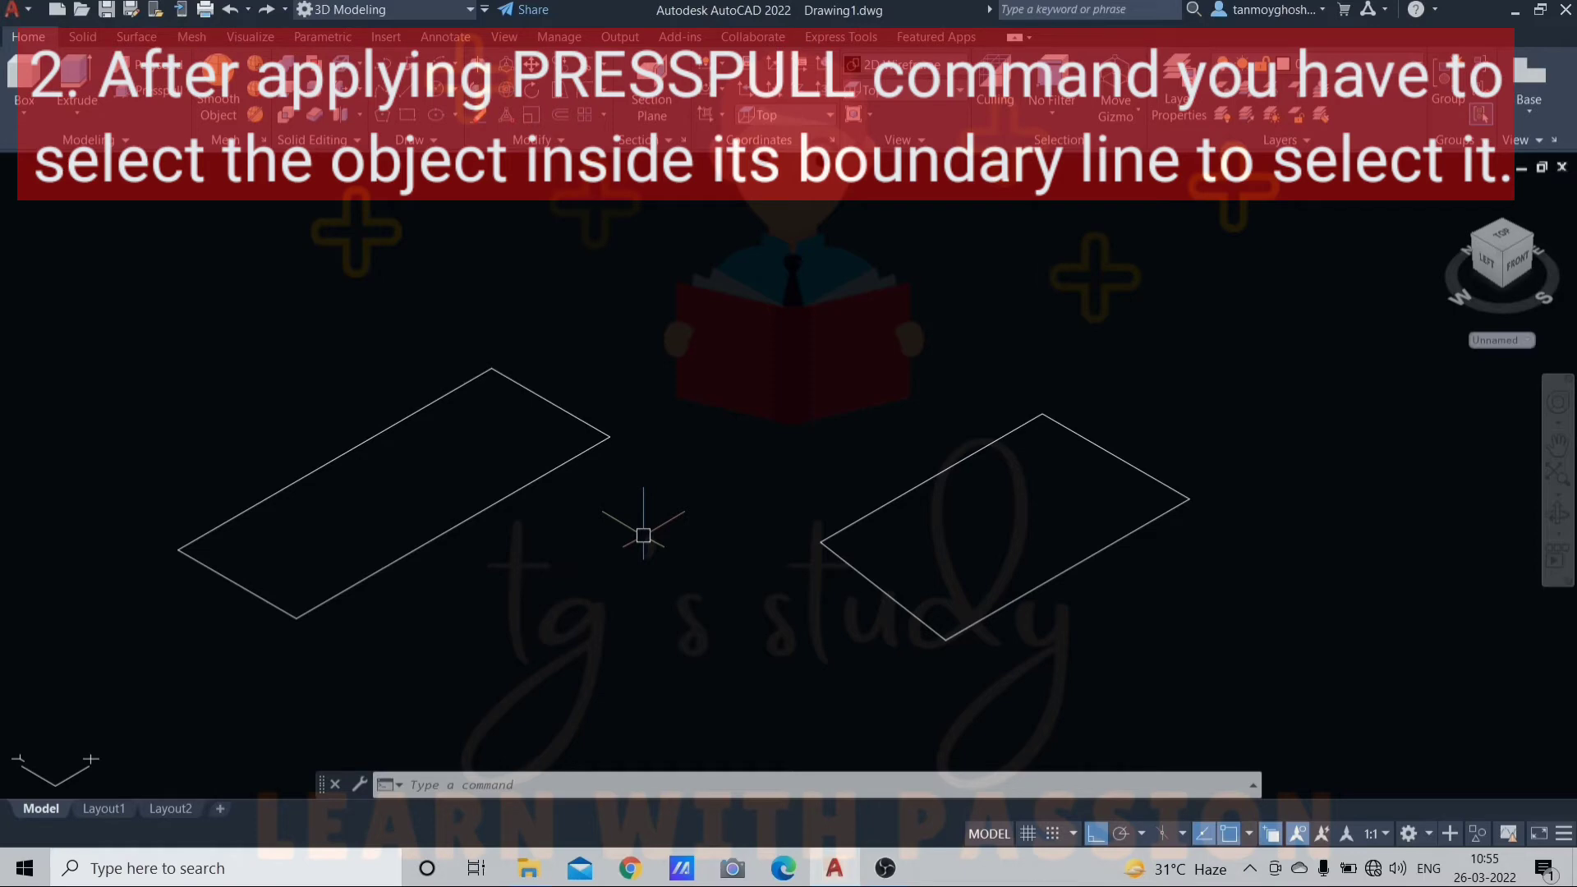
{"action": "key", "text": "Escape"}
{"action": "key", "text": "Escape"}
{"action": "key", "text": "Escape"}
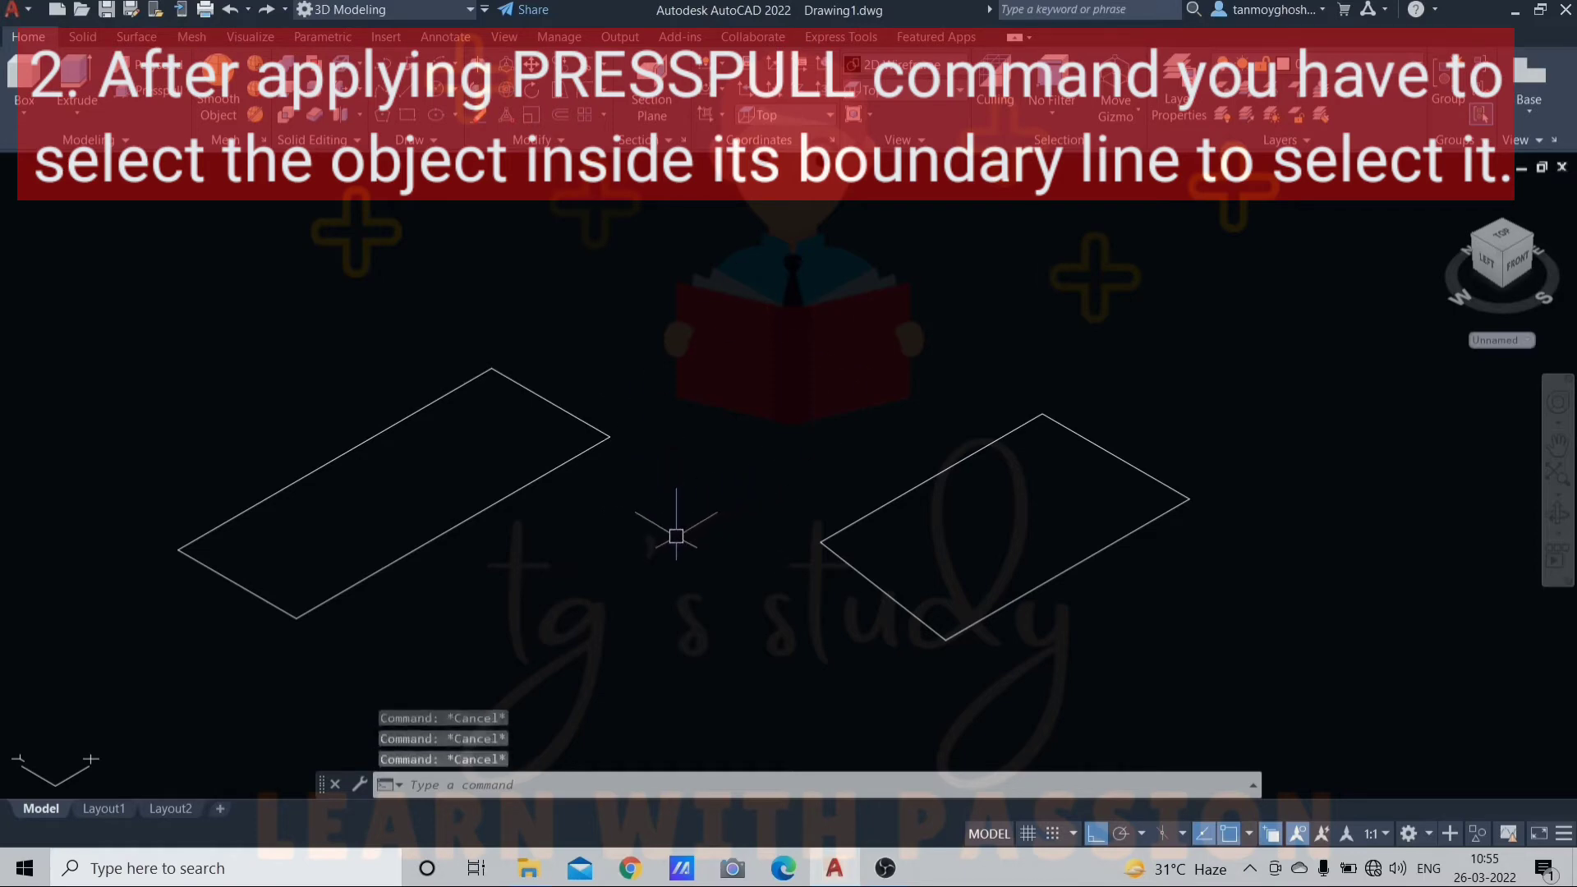
Step: Extrude the closed polyline rectangle upward into a box by selecting its boundary
{"action": "type", "text": "ext"}
{"action": "key", "text": "Return"}
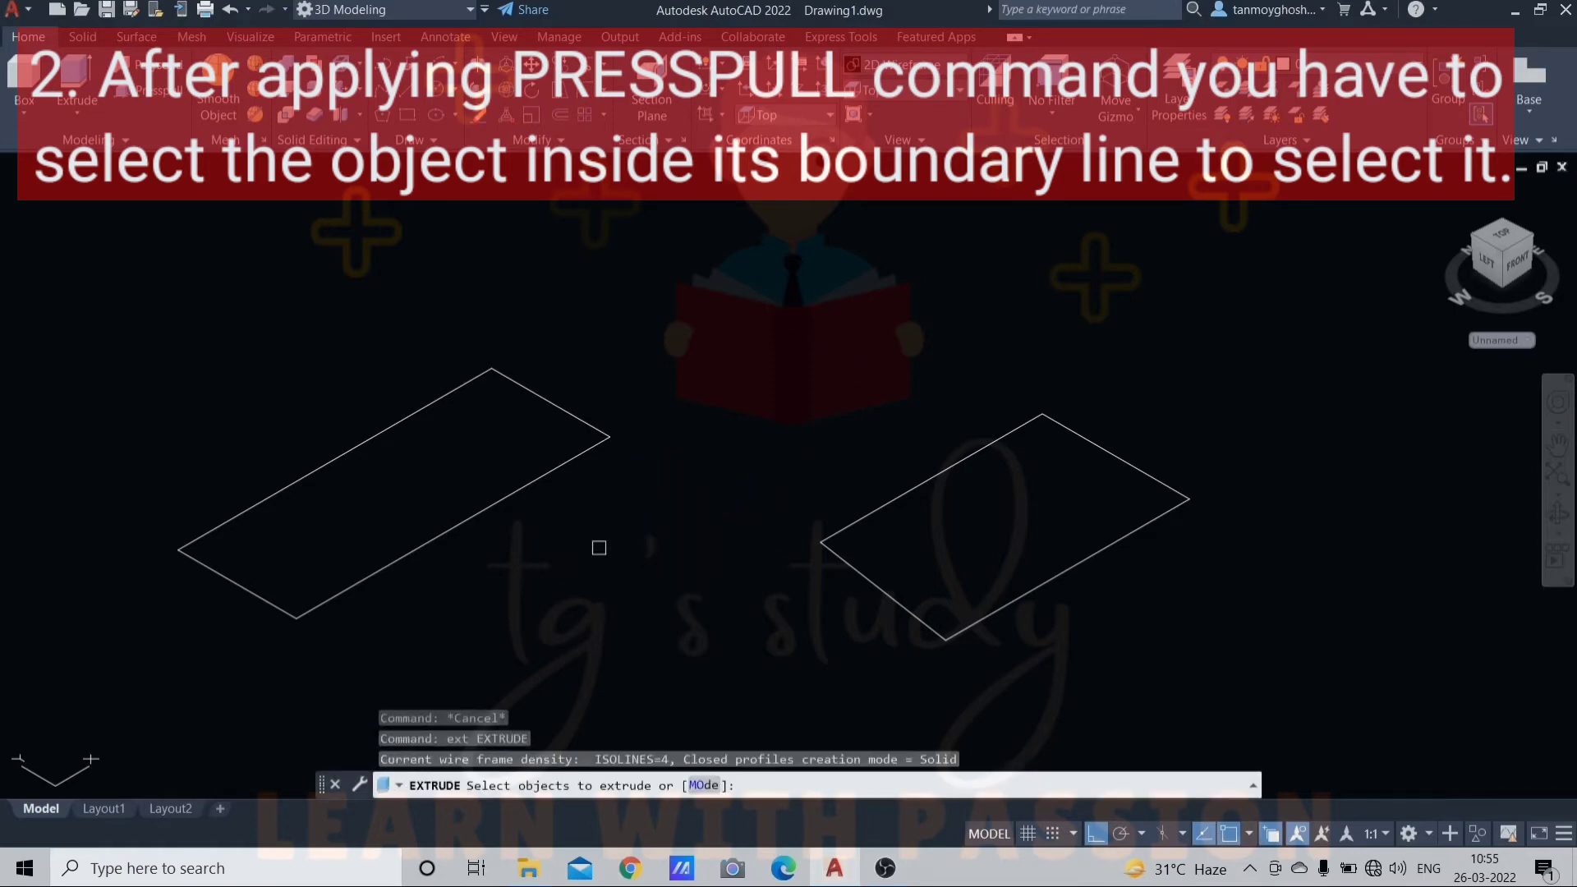
{"action": "left_click", "coordinate": [491, 512]}
{"action": "key", "text": "Return"}
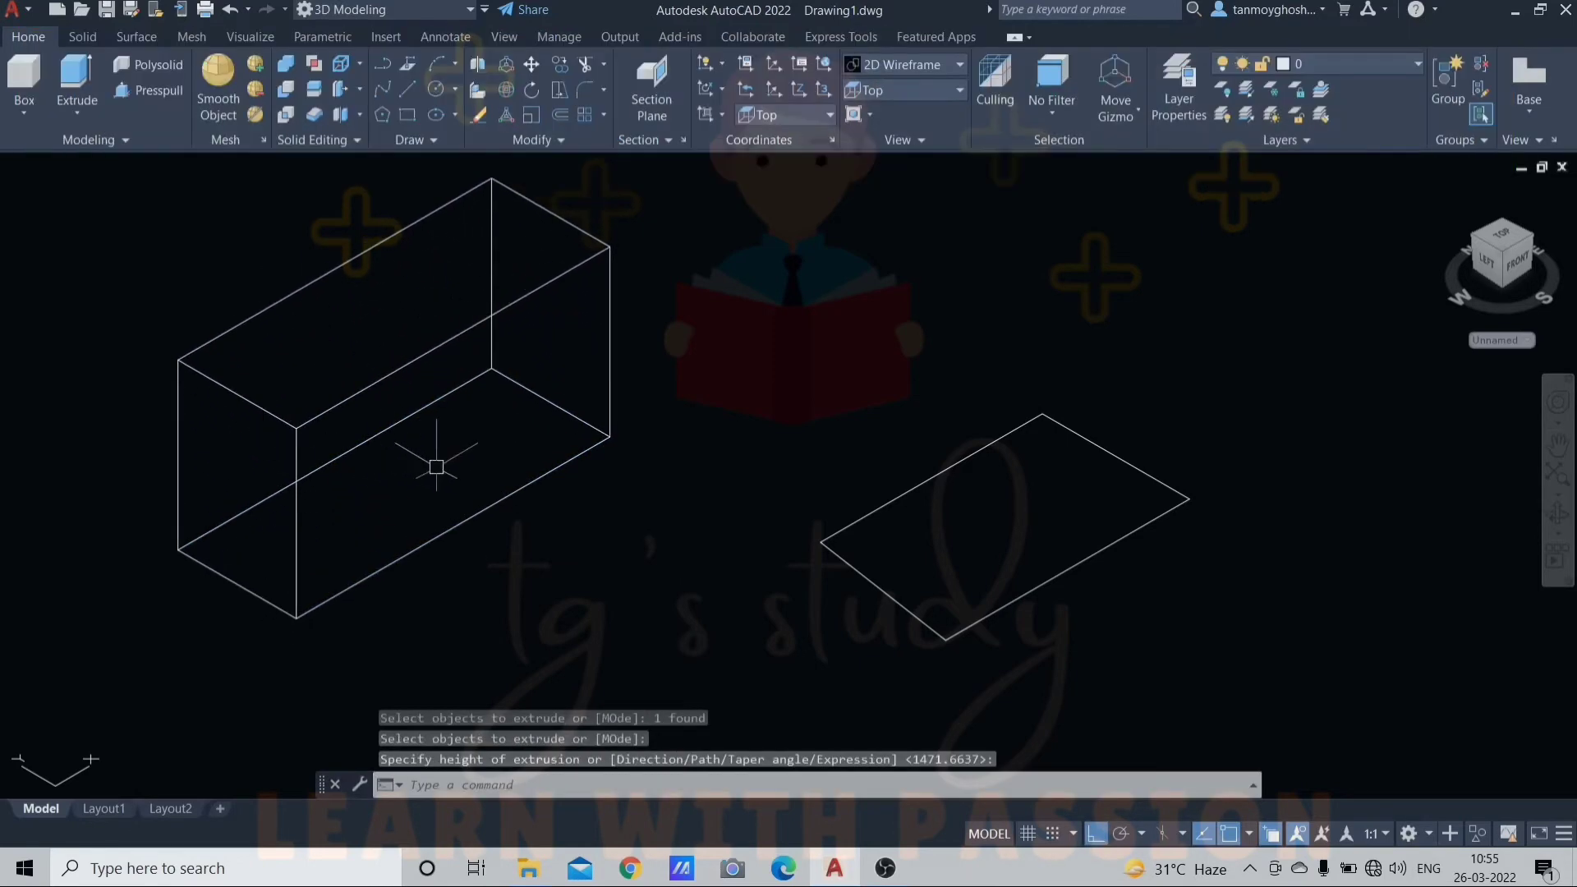
{"action": "key", "text": "Escape"}
Step: Presspull the unjoined line outline upward into a box by picking inside its boundary
{"action": "type", "text": "p"}
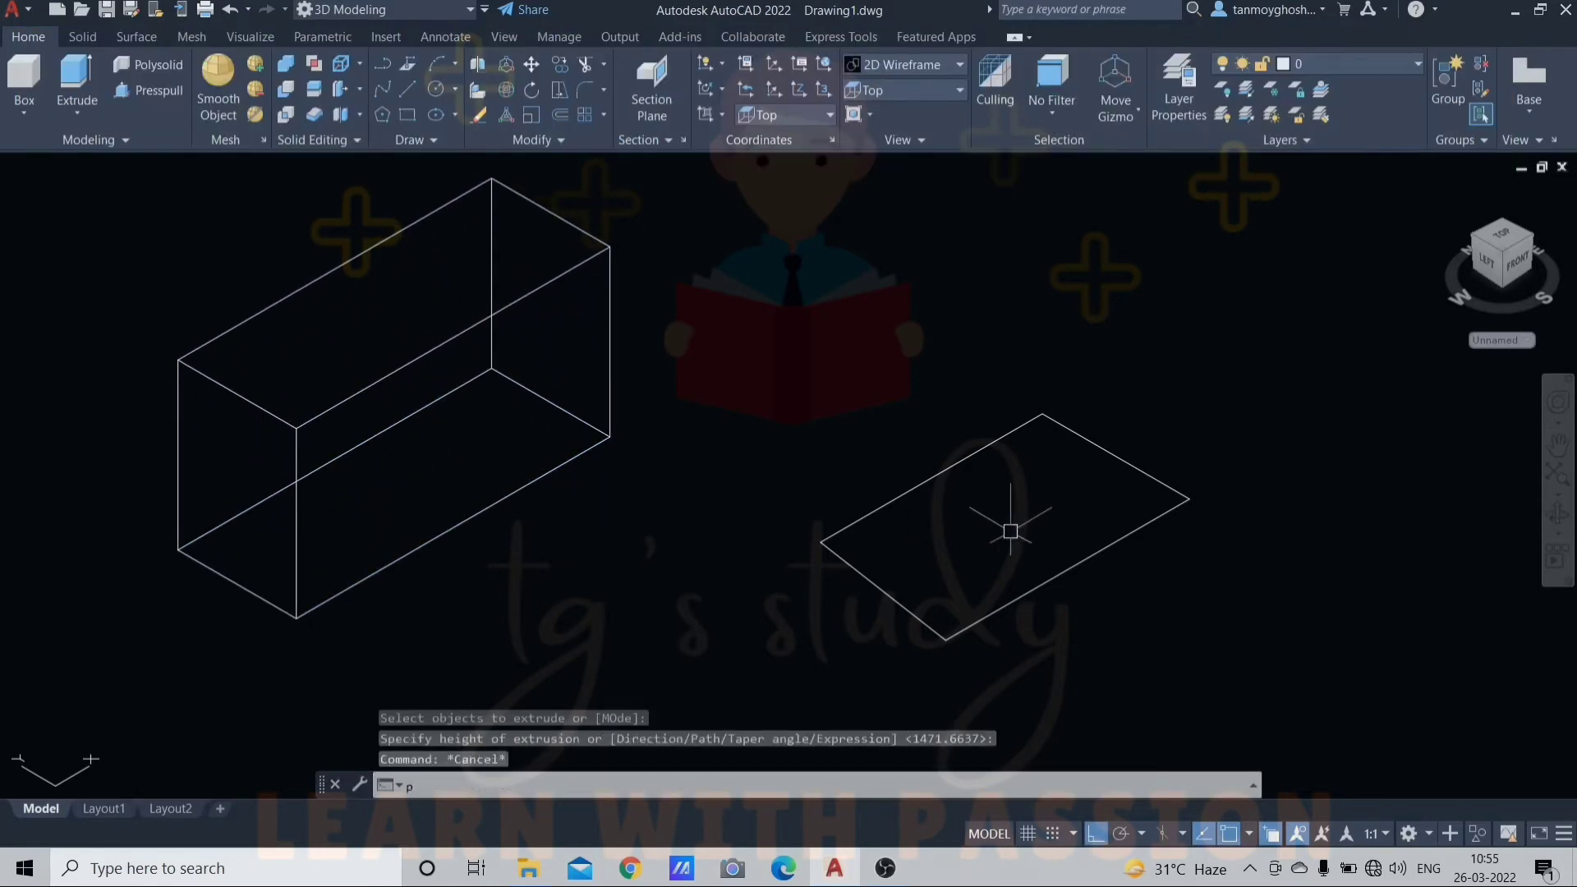
{"action": "type", "text": "resspu"}
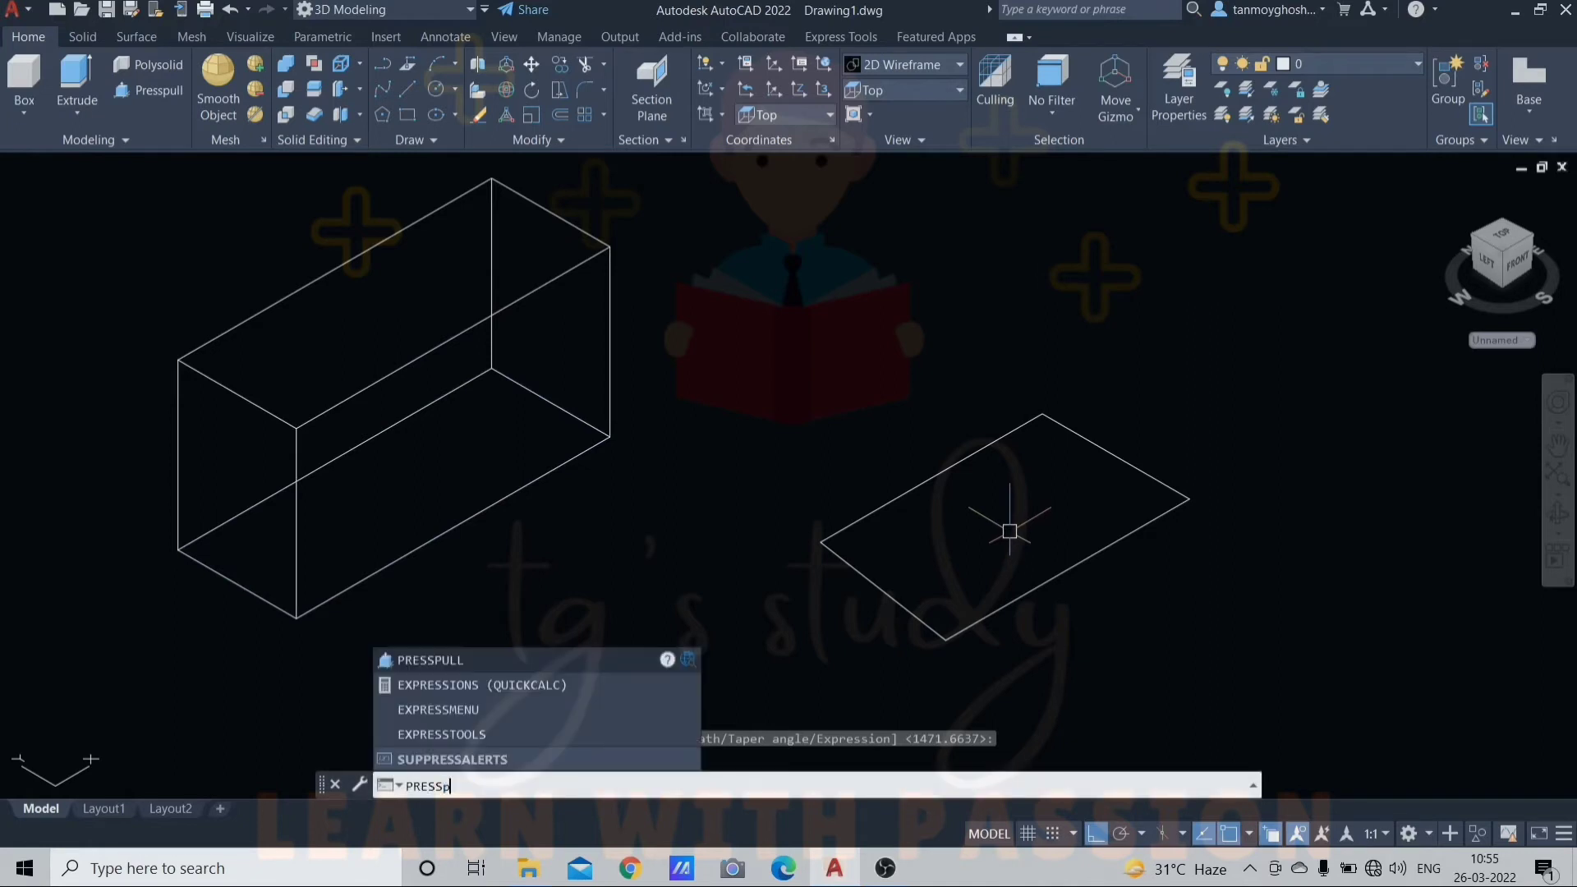
{"action": "type", "text": "ll"}
{"action": "key", "text": "Return"}
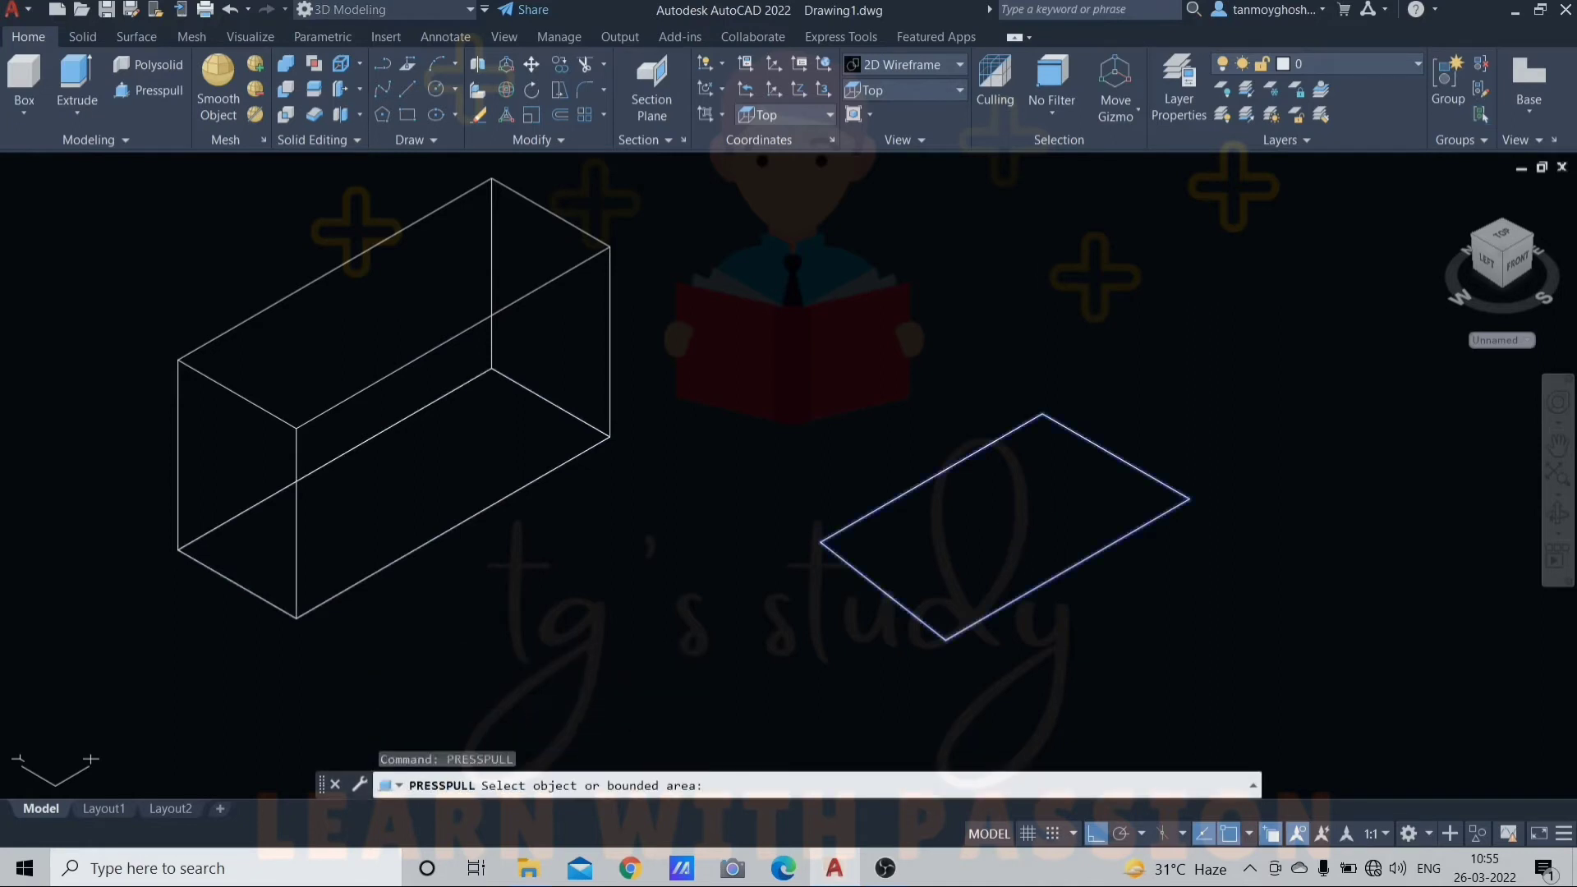
{"action": "left_click", "coordinate": [1007, 462]}
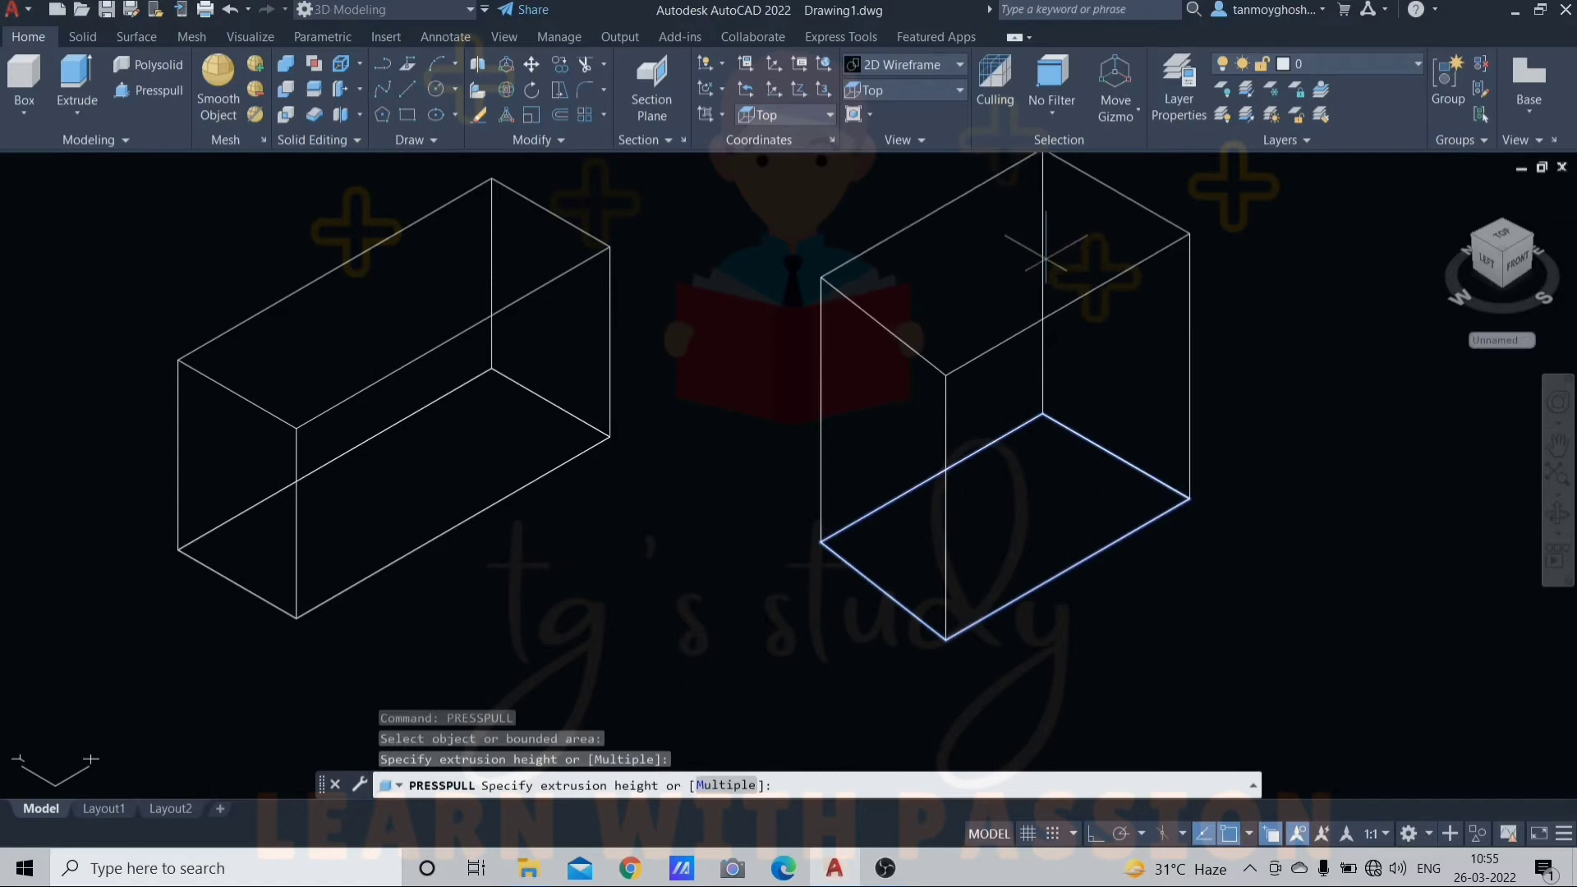
{"action": "left_click", "coordinate": [1018, 287]}
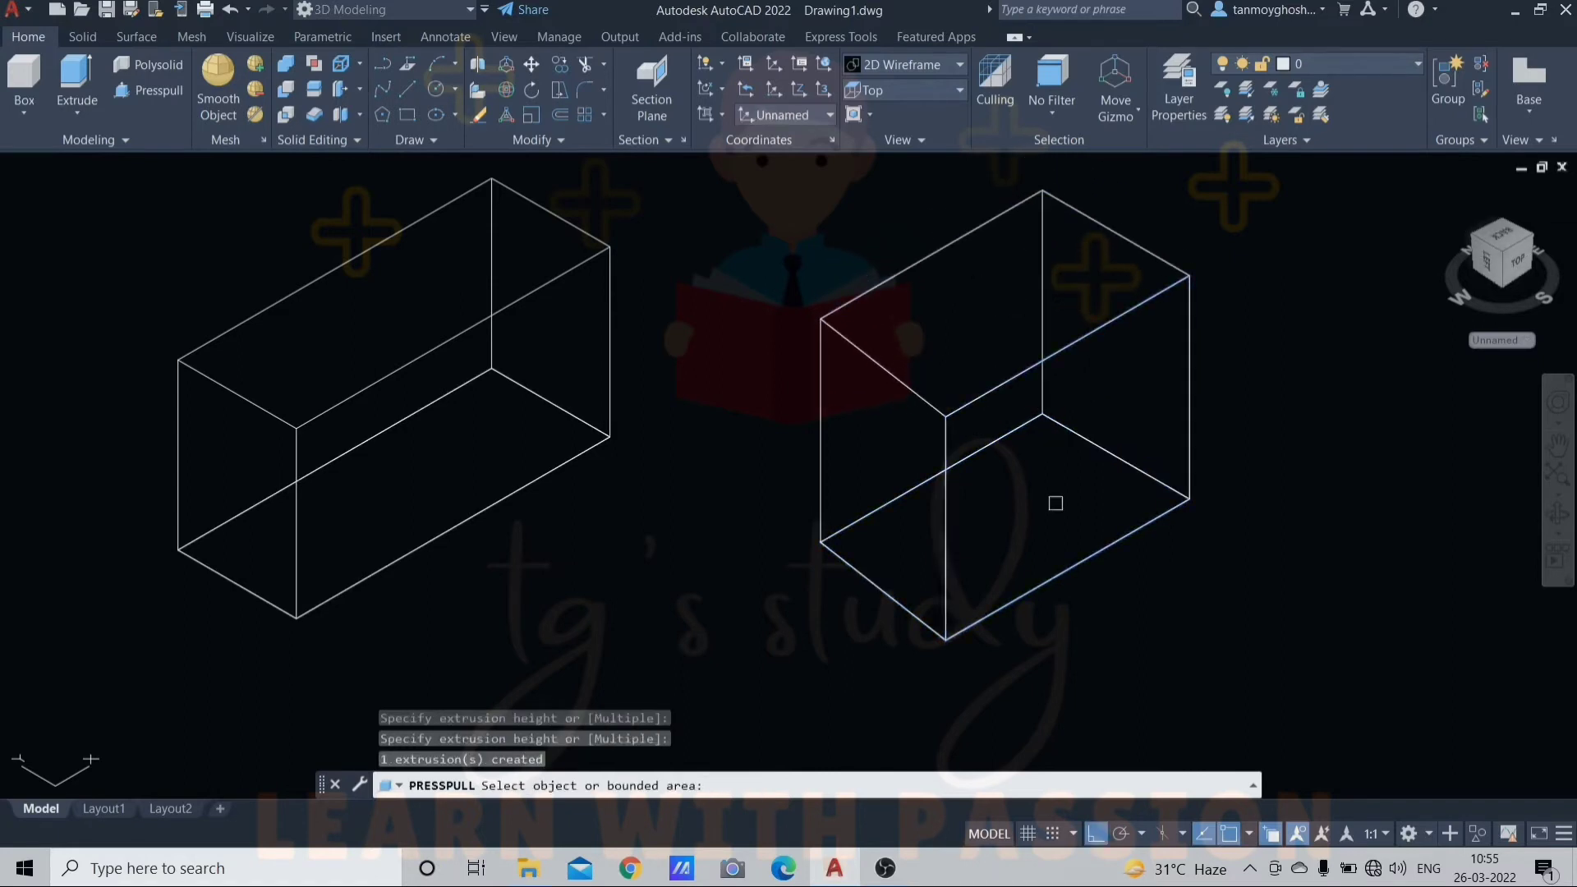
Step: End Presspull and undo both the Presspull box and the extruded polyline box
{"action": "key", "text": "ctrl+z"}
{"action": "key", "text": "ctrl+z"}
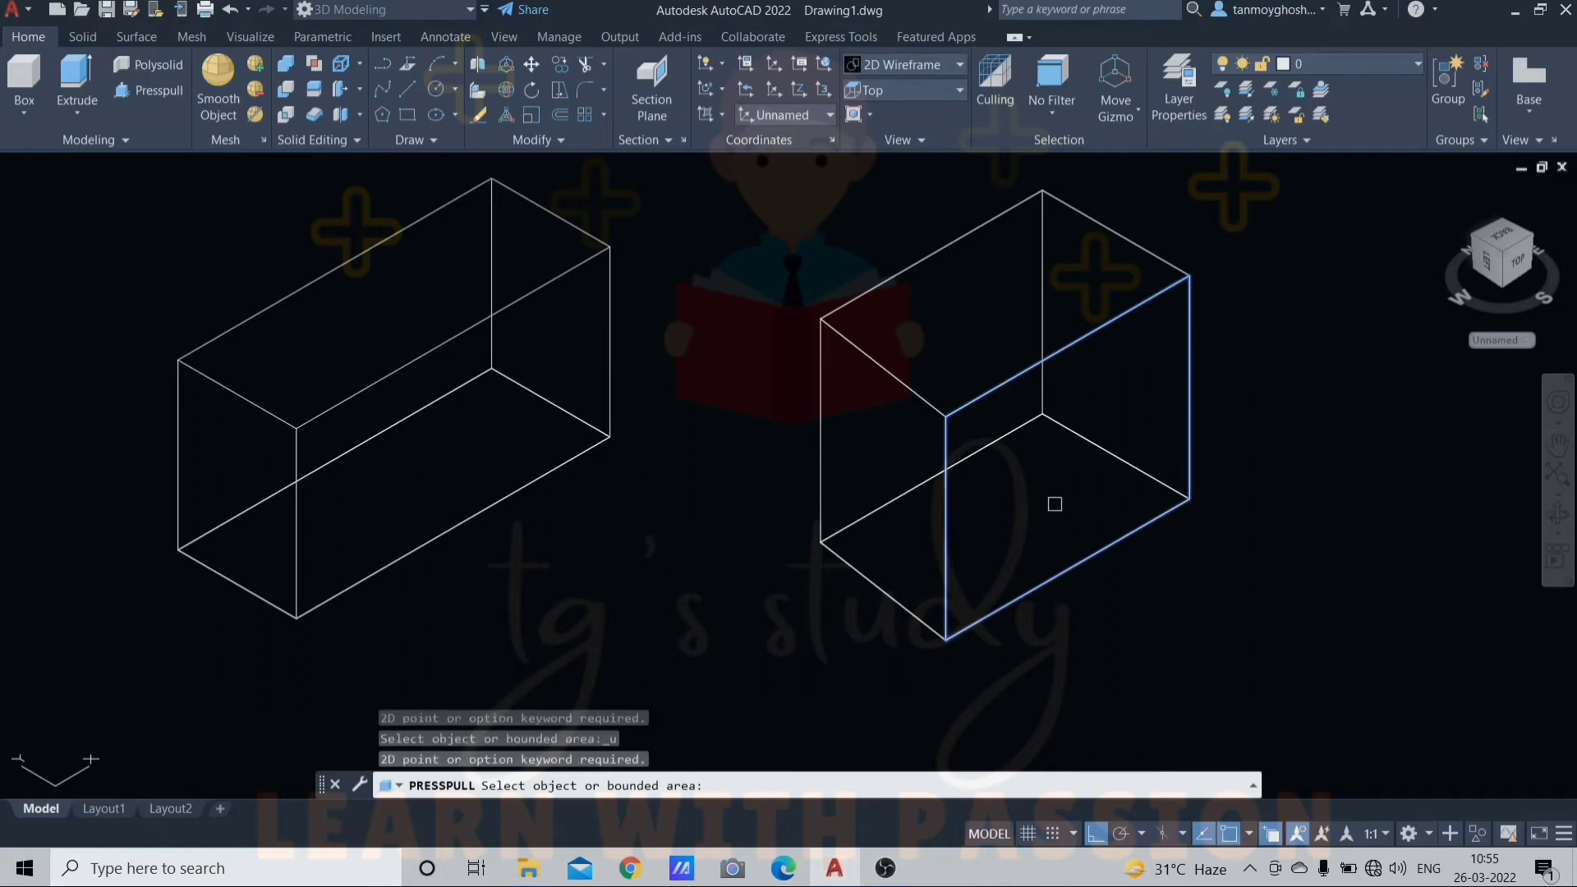
{"action": "key", "text": "Return"}
{"action": "key", "text": "Escape"}
{"action": "key", "text": "ctrl+z"}
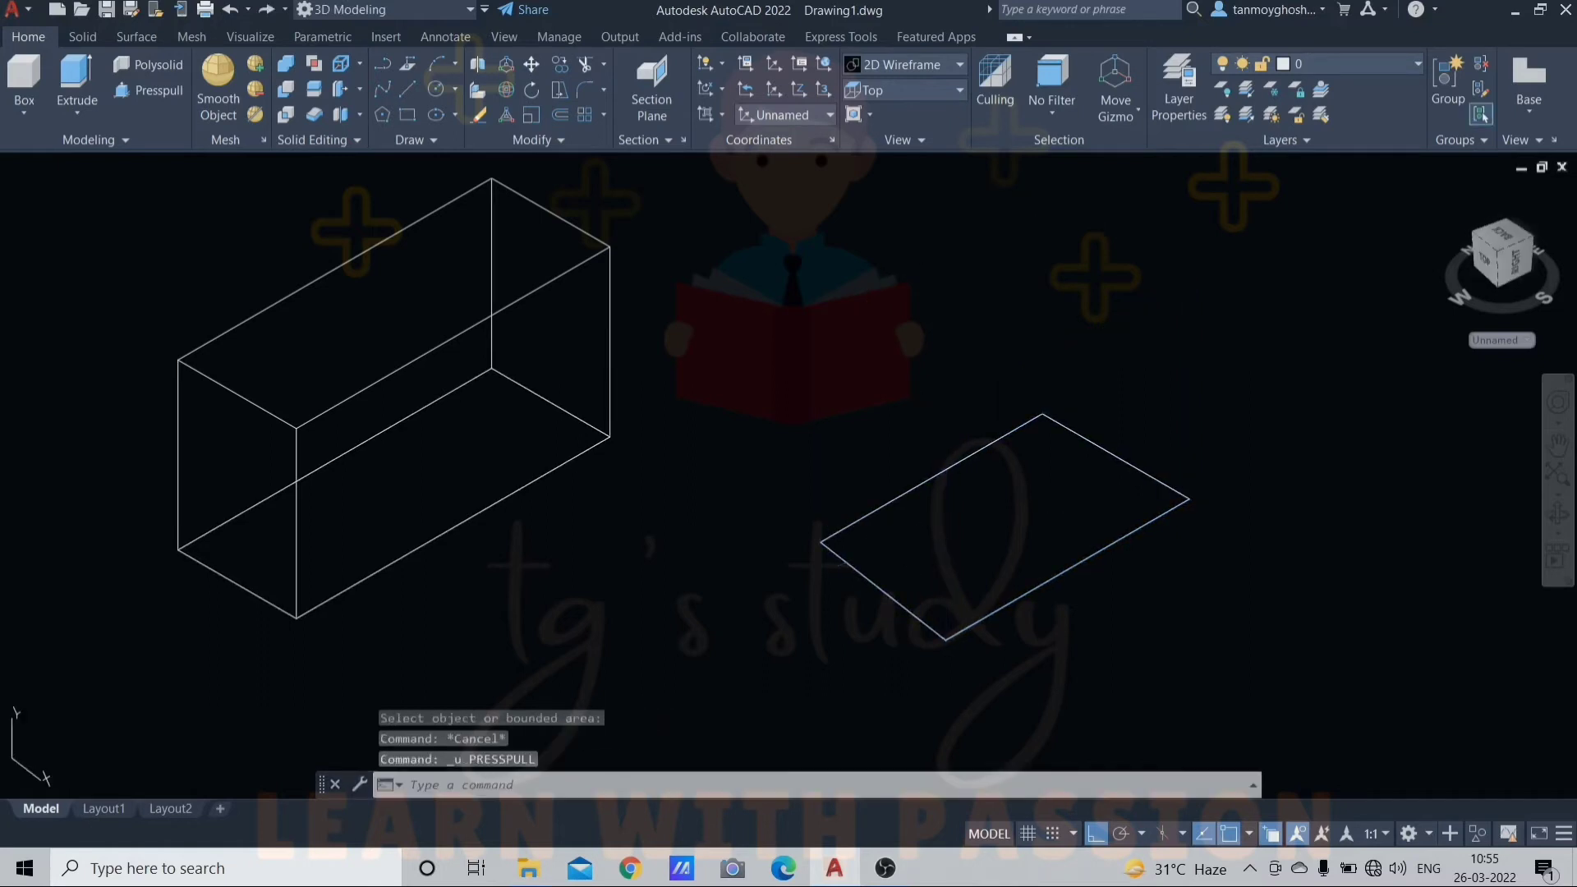
{"action": "key", "text": "ctrl+z"}
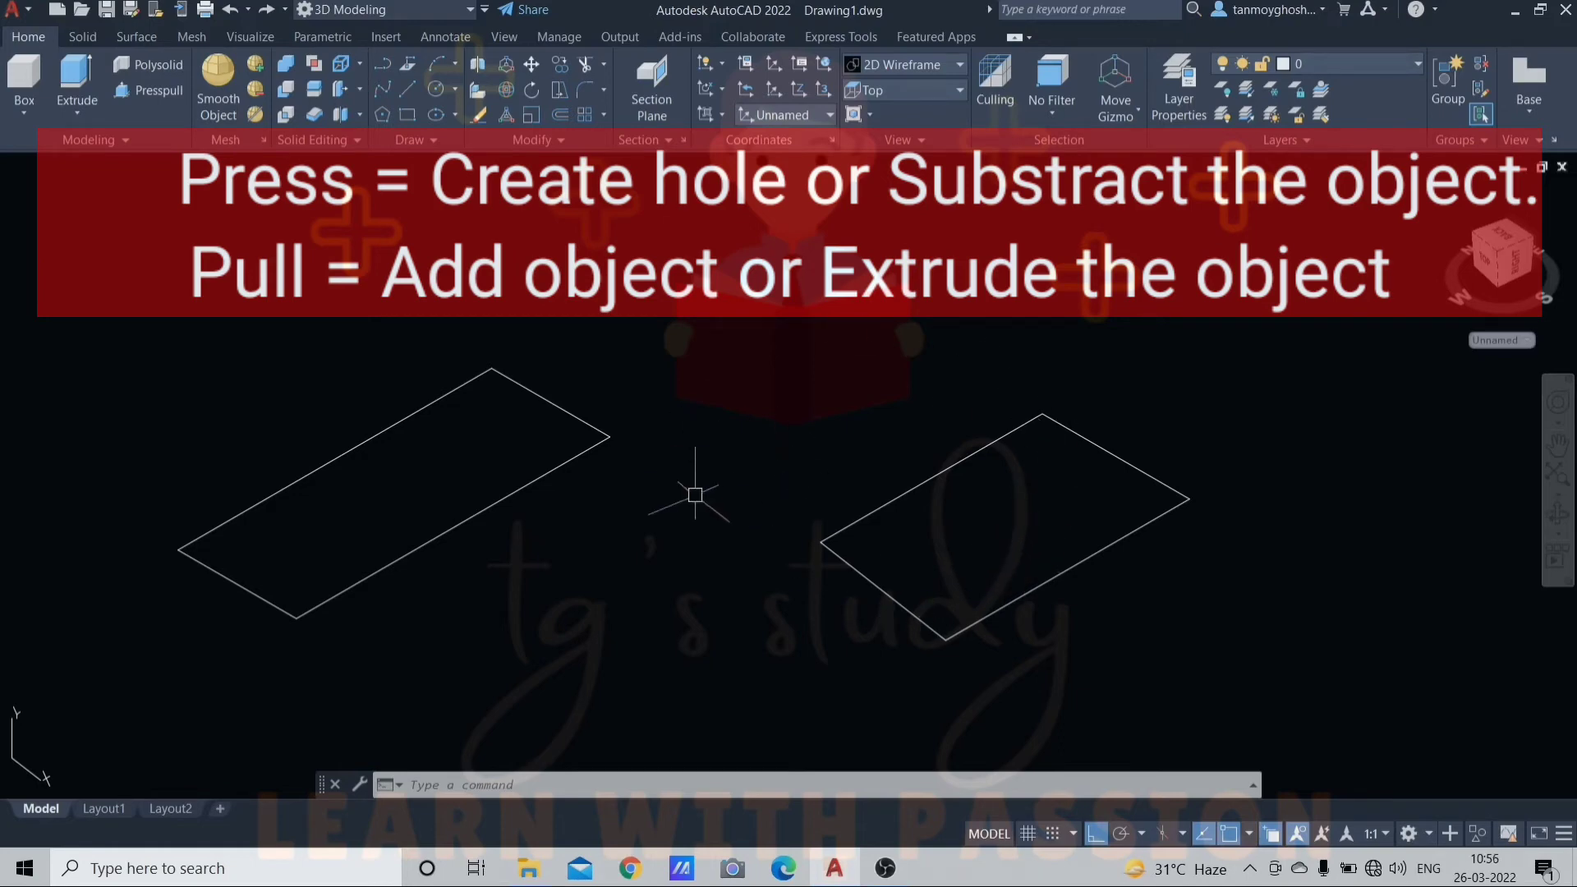
{"action": "left_click", "coordinate": [1219, 359]}
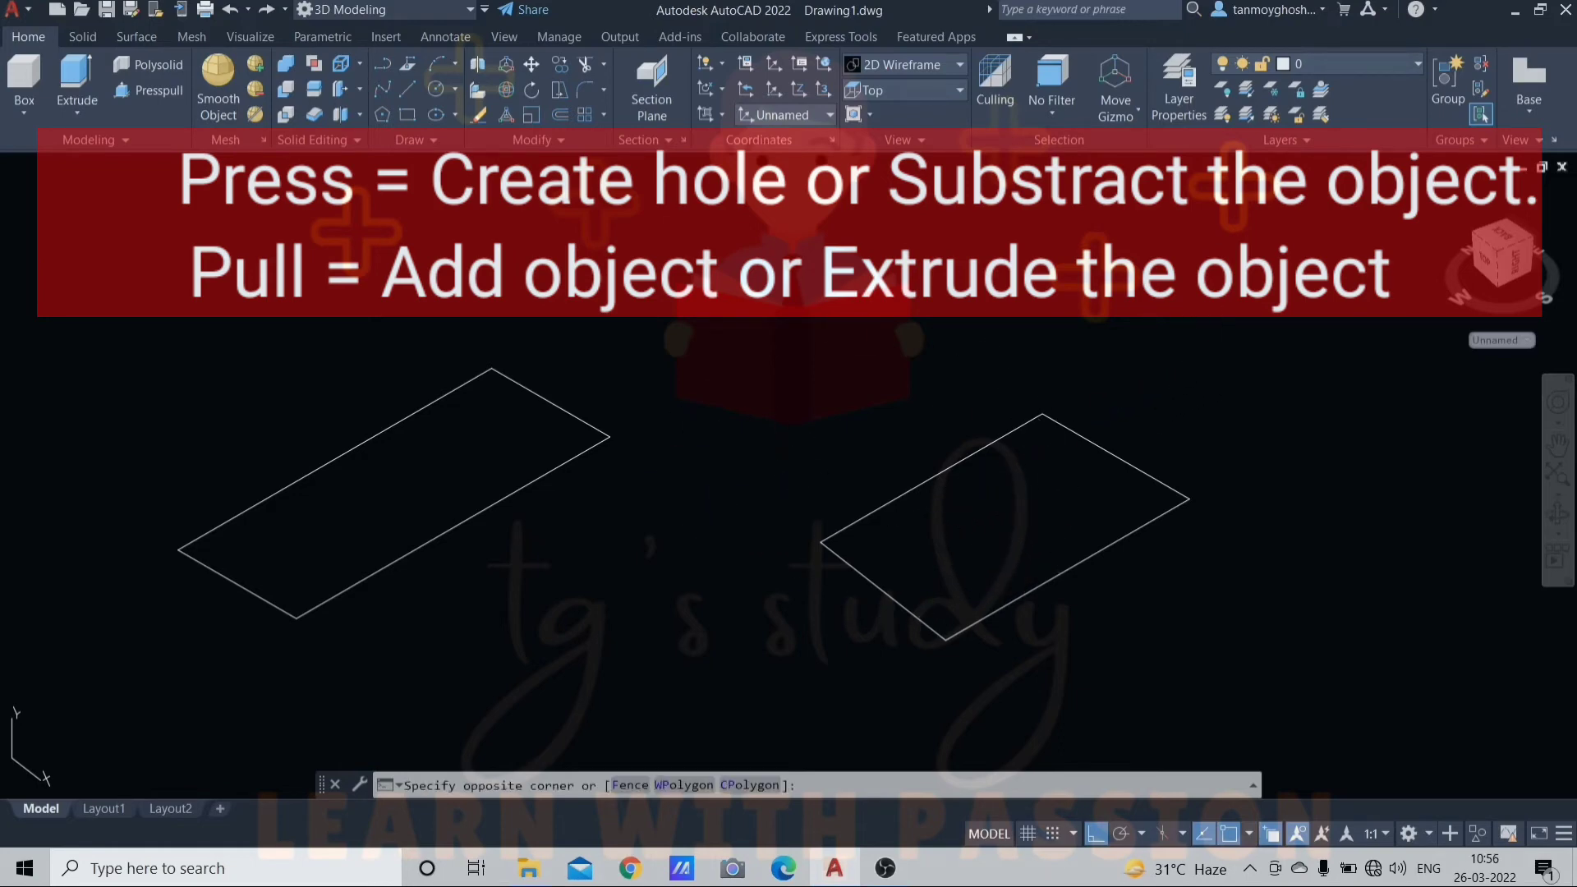
{"action": "key", "text": "Escape"}
{"action": "key", "text": "Escape"}
Step: Change the visual style of the view to Conceptual
{"action": "scroll", "coordinate": [440, 493], "scroll_direction": "up", "scroll_amount": 2}
{"action": "middle_click_drag", "start_coordinate": [440, 493], "coordinate": [534, 478]}
{"action": "key", "text": "Escape"}
{"action": "left_click", "coordinate": [940, 70]}
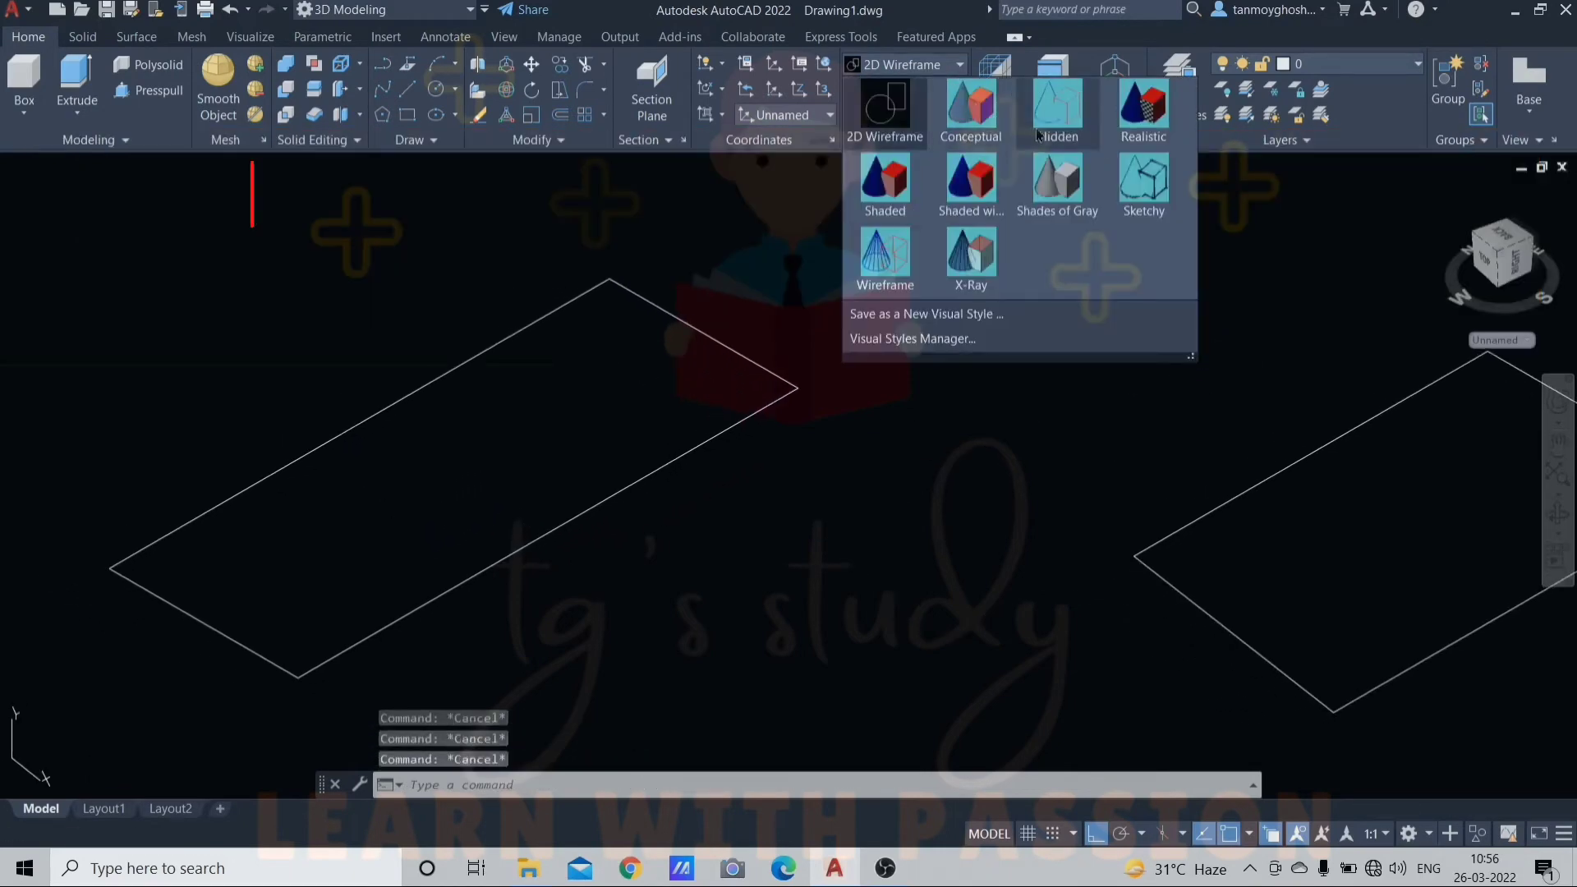
{"action": "left_click", "coordinate": [969, 107]}
{"action": "scroll", "coordinate": [694, 416], "scroll_direction": "down", "scroll_amount": 4}
{"action": "scroll", "coordinate": [640, 422], "scroll_direction": "up", "scroll_amount": 2}
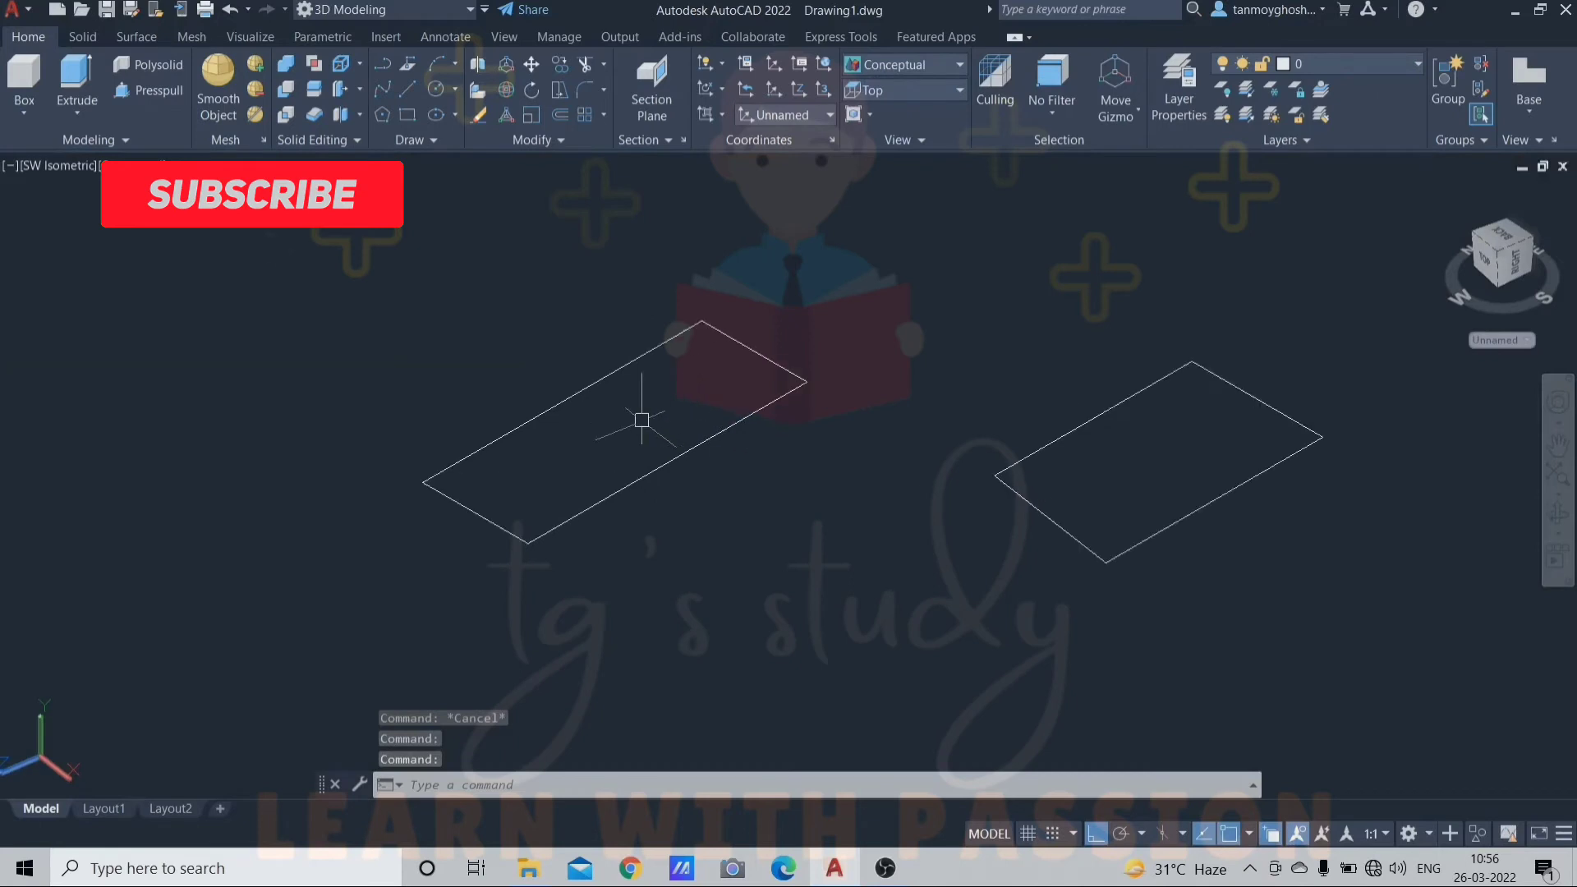
Step: Set the coordinate system to the Top UCS
{"action": "scroll", "coordinate": [725, 490], "scroll_direction": "up", "scroll_amount": 2}
{"action": "key", "text": "Escape"}
{"action": "key", "text": "Escape"}
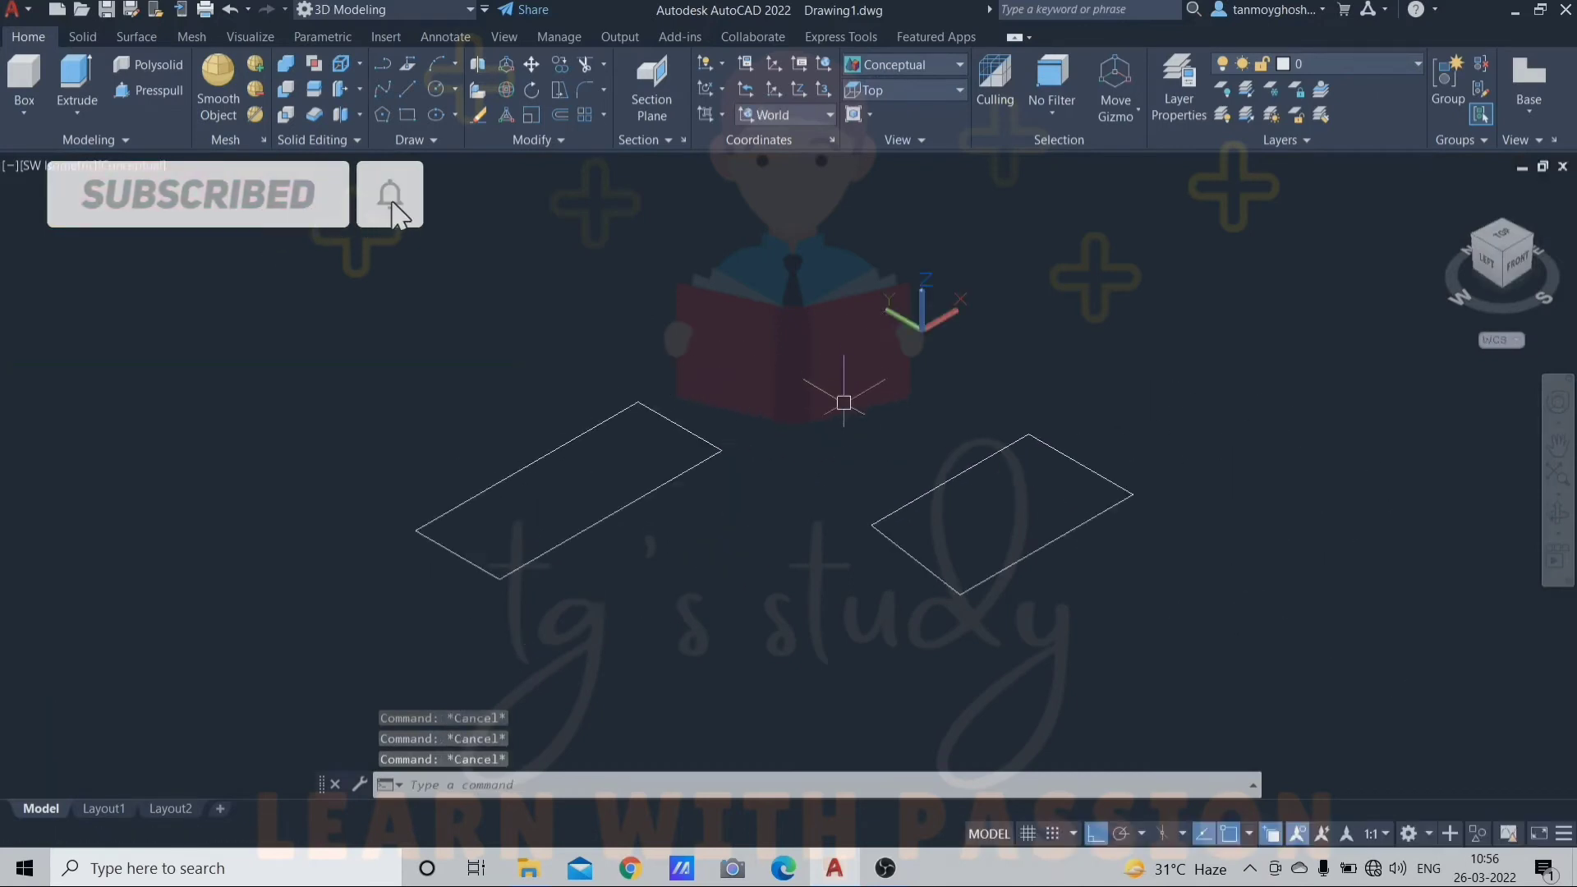
{"action": "left_click", "coordinate": [785, 117]}
{"action": "left_click", "coordinate": [768, 167]}
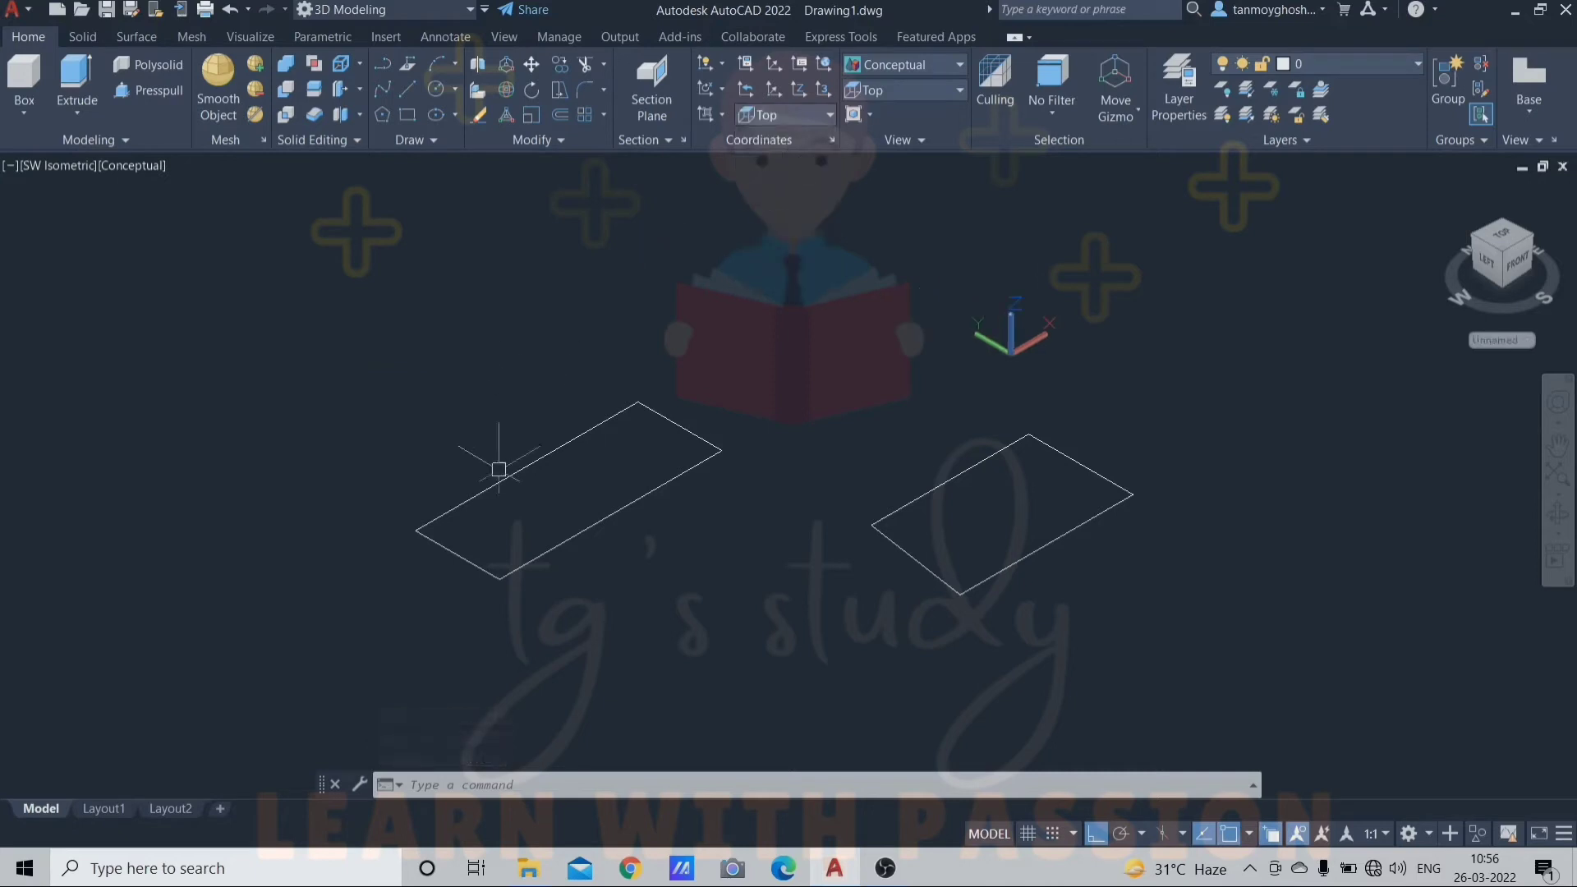
Step: Presspull the area inside the unjoined line outline upward into a tall box and end the command
{"action": "key", "text": "Escape"}
{"action": "key", "text": "Escape"}
{"action": "key", "text": "Escape"}
{"action": "type", "text": "pr"}
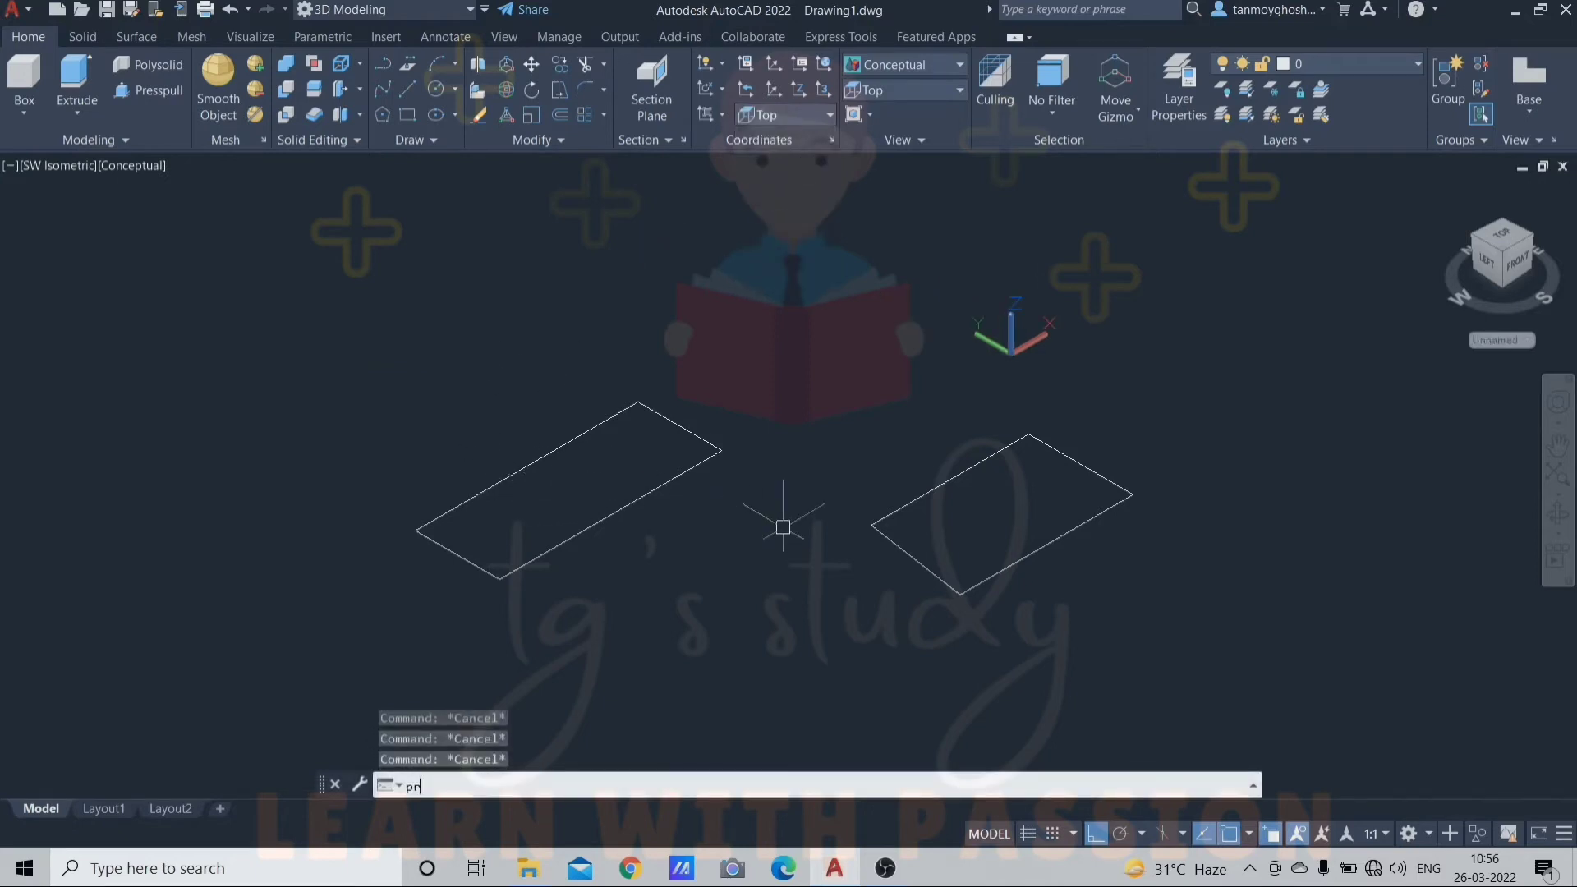
{"action": "type", "text": "es"}
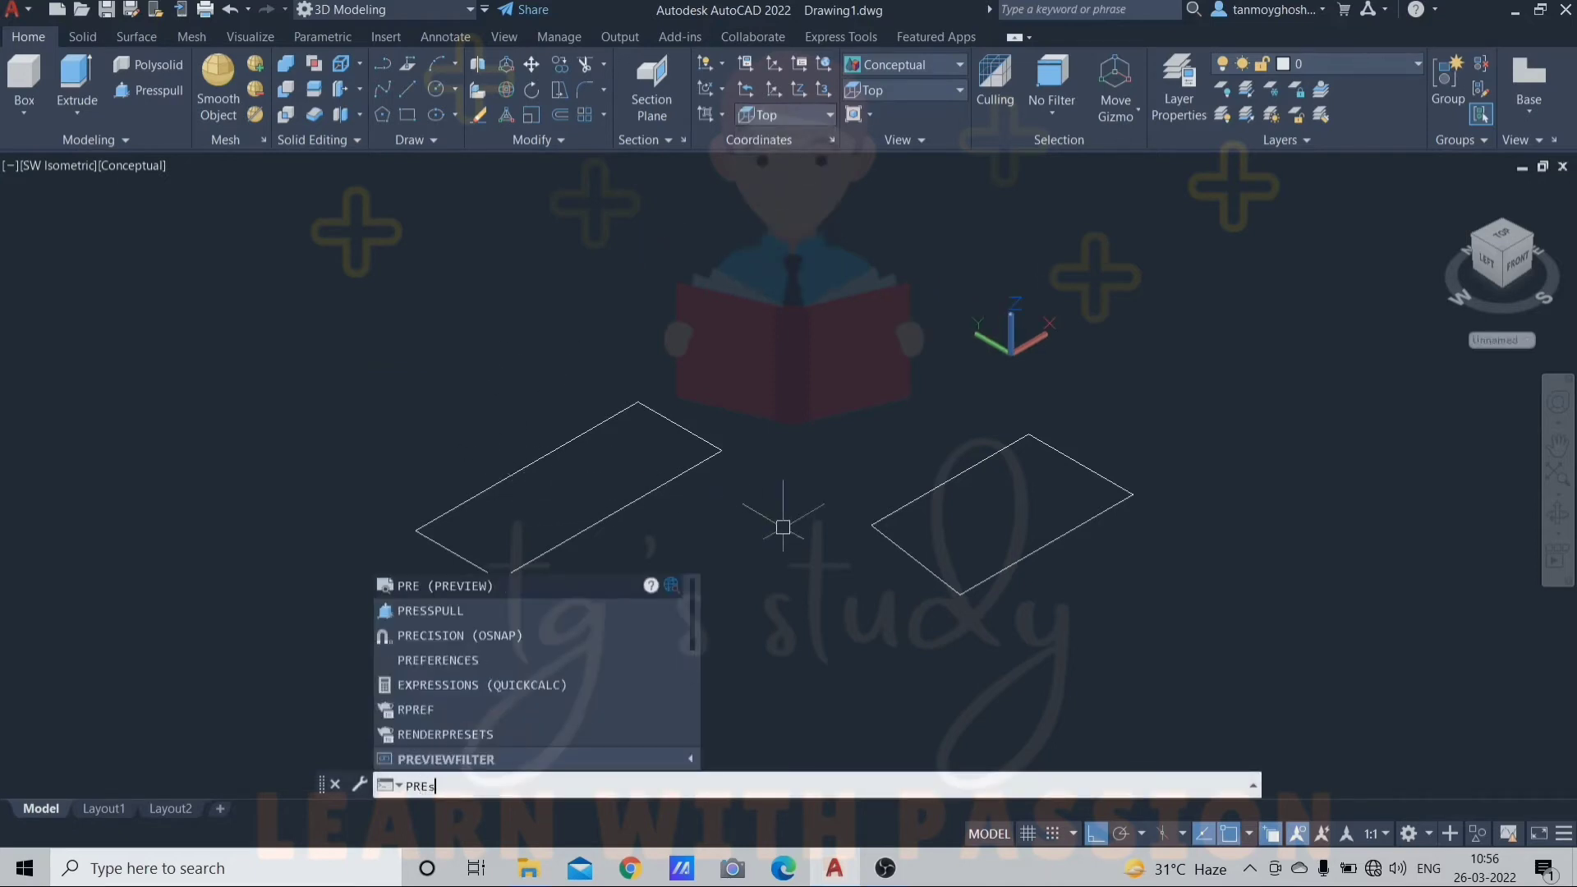
{"action": "type", "text": "spull"}
{"action": "key", "text": "Return"}
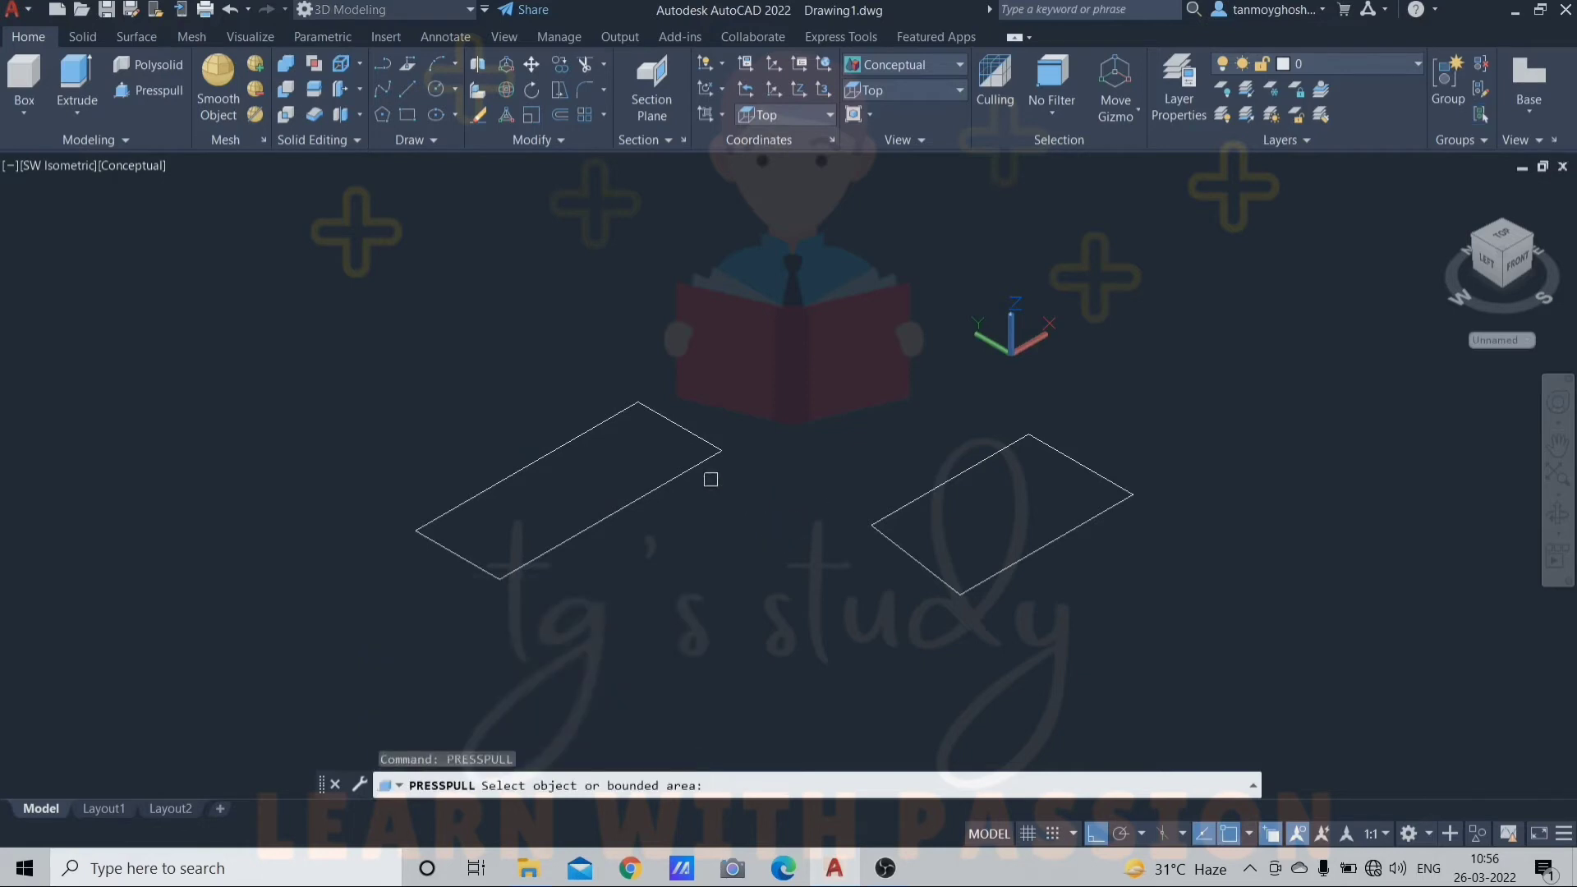
{"action": "left_click", "coordinate": [559, 498]}
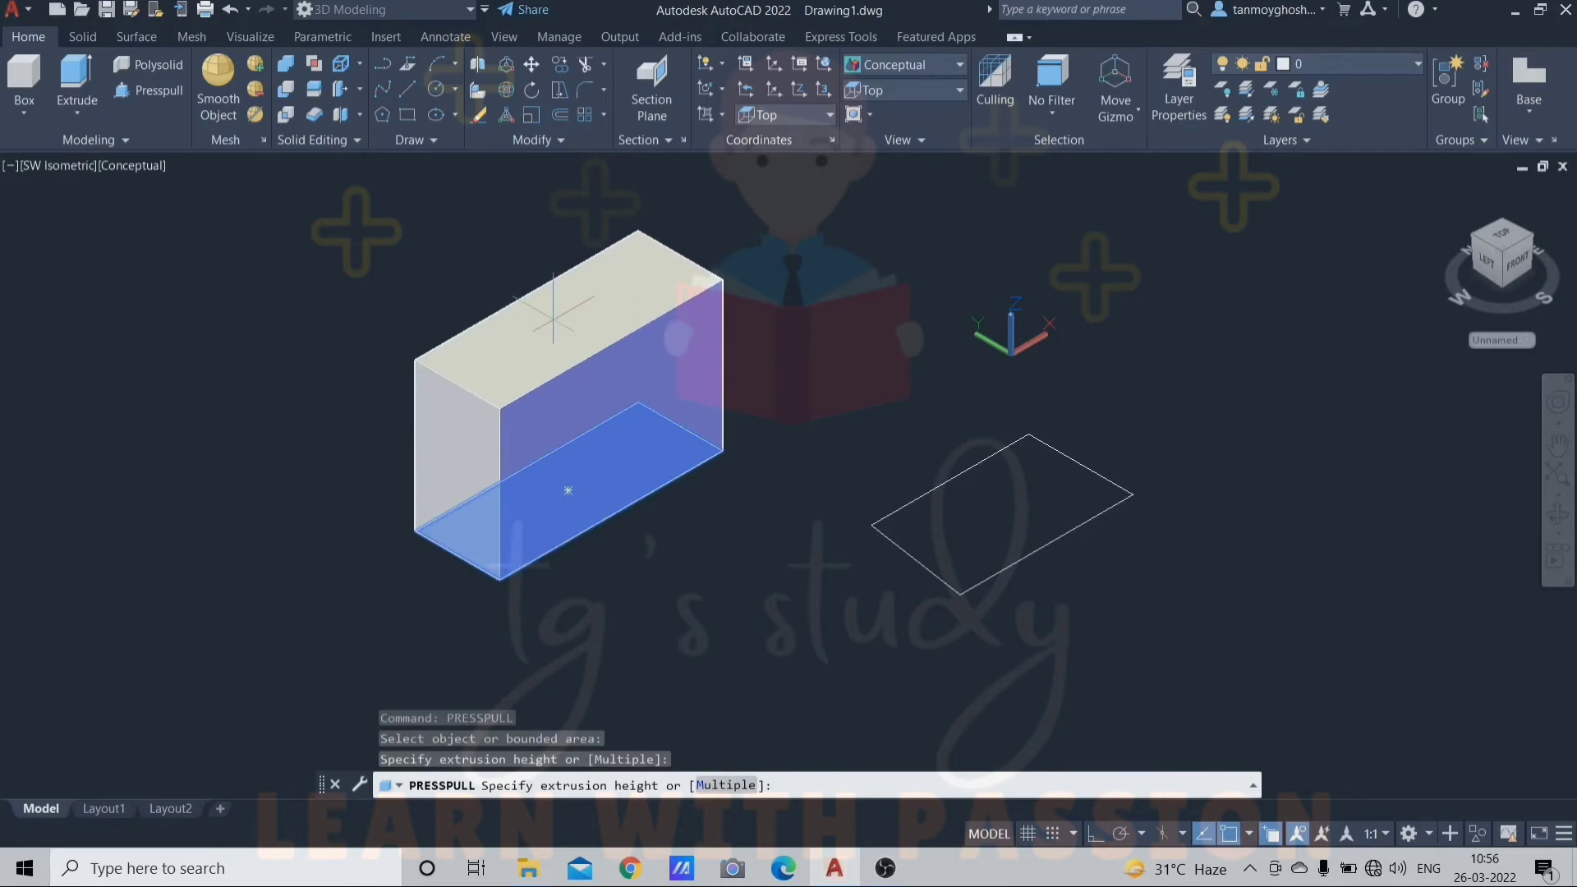
{"action": "left_click", "coordinate": [553, 317]}
{"action": "middle_click_drag", "start_coordinate": [679, 352], "coordinate": [658, 461]}
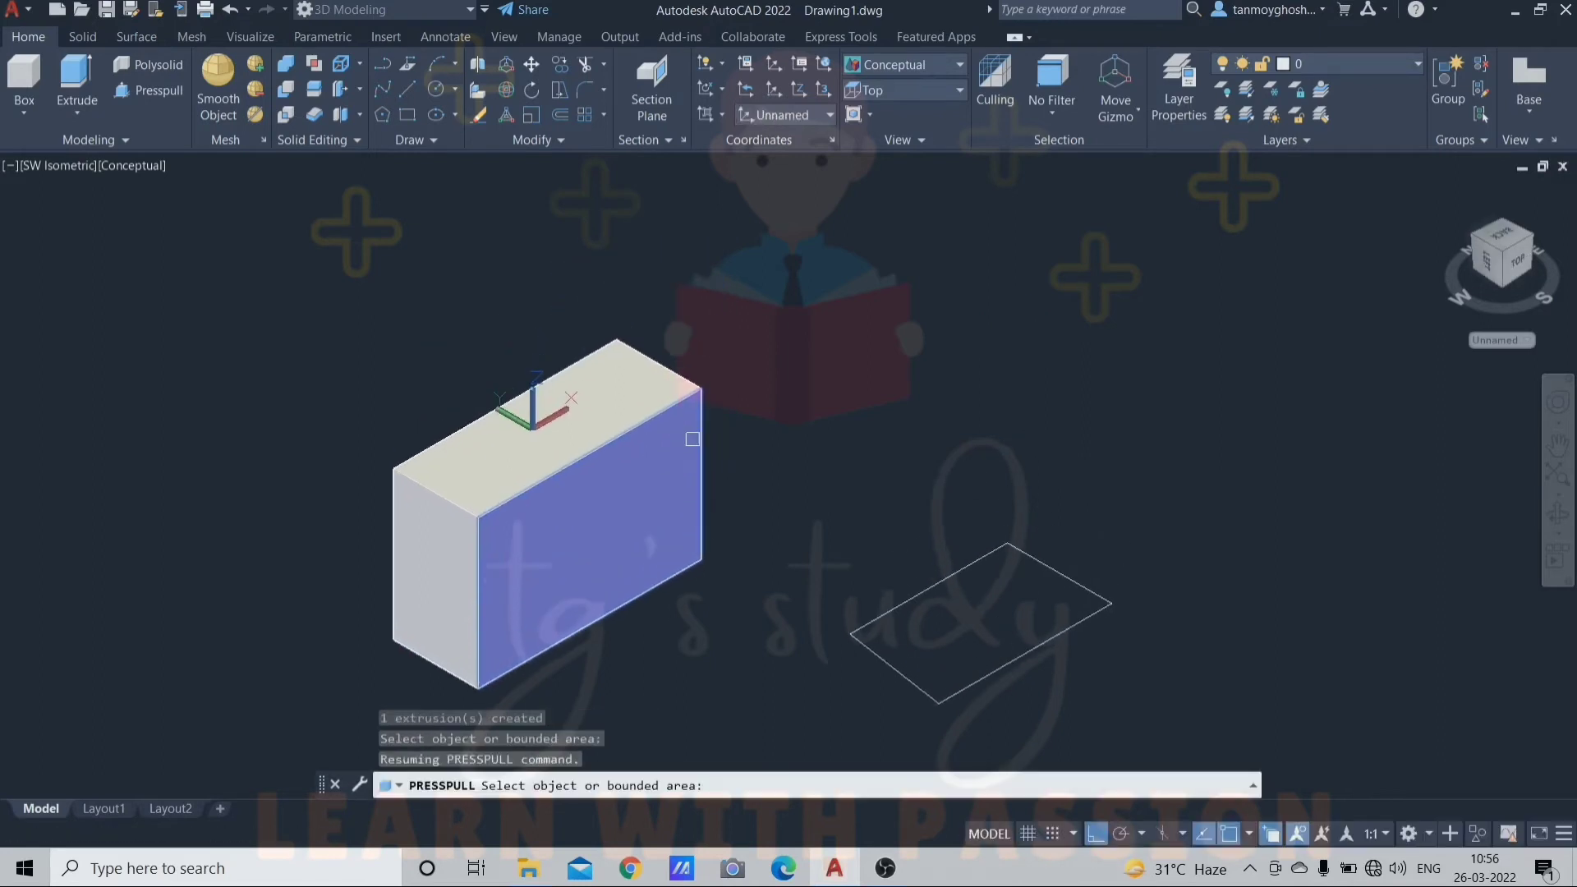
{"action": "key", "text": "Return"}
Step: Draw a small circle near the middle of the box's top face
{"action": "scroll", "coordinate": [483, 474], "scroll_direction": "up", "scroll_amount": 3}
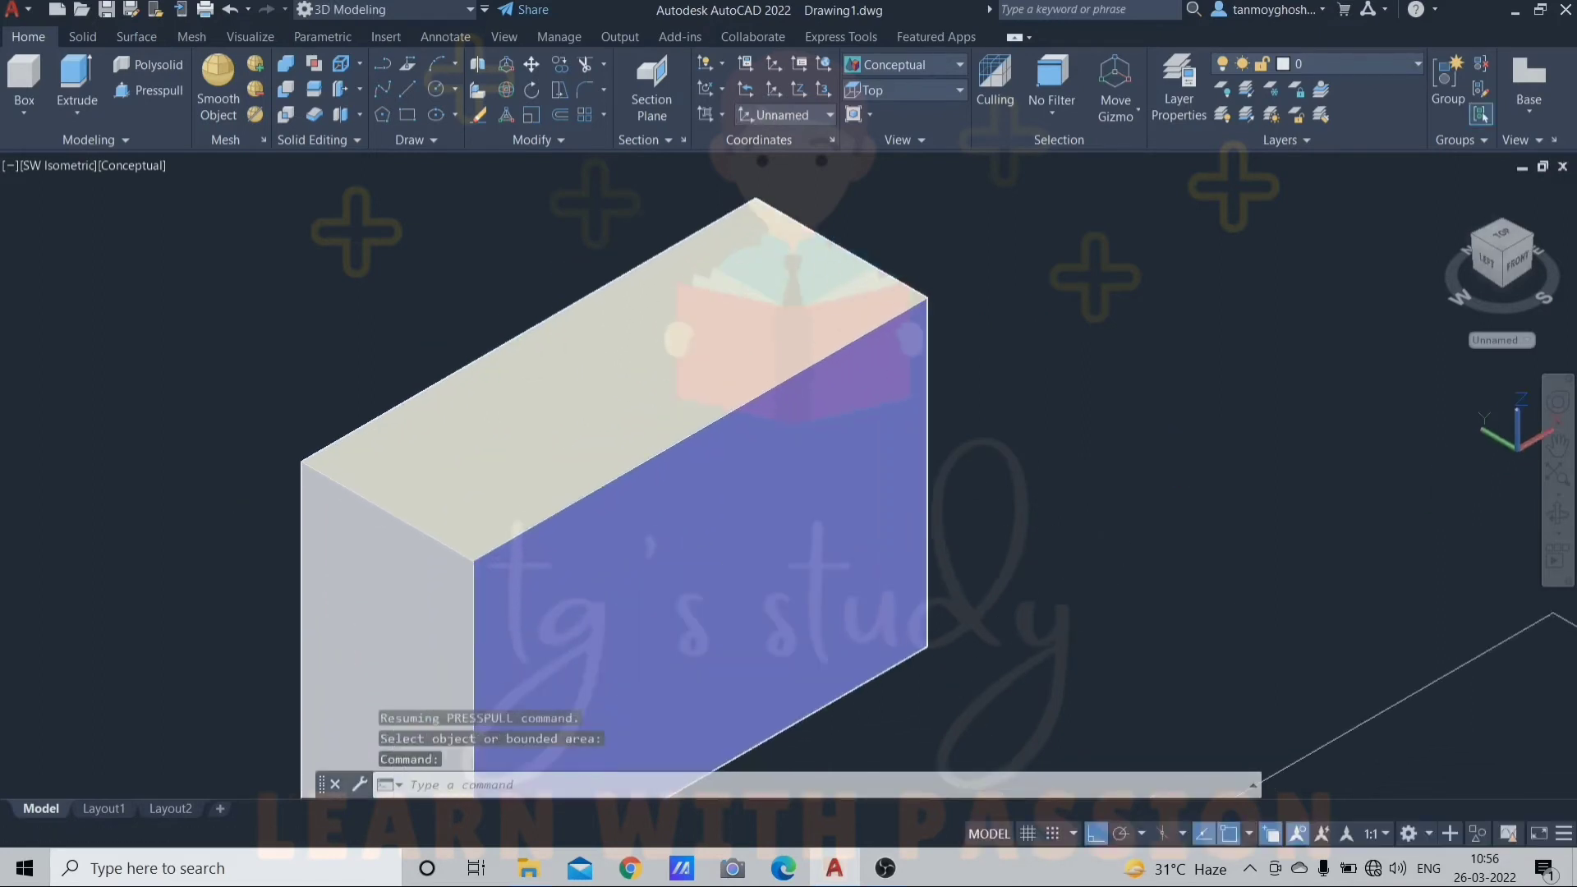
{"action": "scroll", "coordinate": [661, 356], "scroll_direction": "down", "scroll_amount": 2}
{"action": "key", "text": "Escape"}
{"action": "key", "text": "Escape"}
{"action": "key", "text": "Escape"}
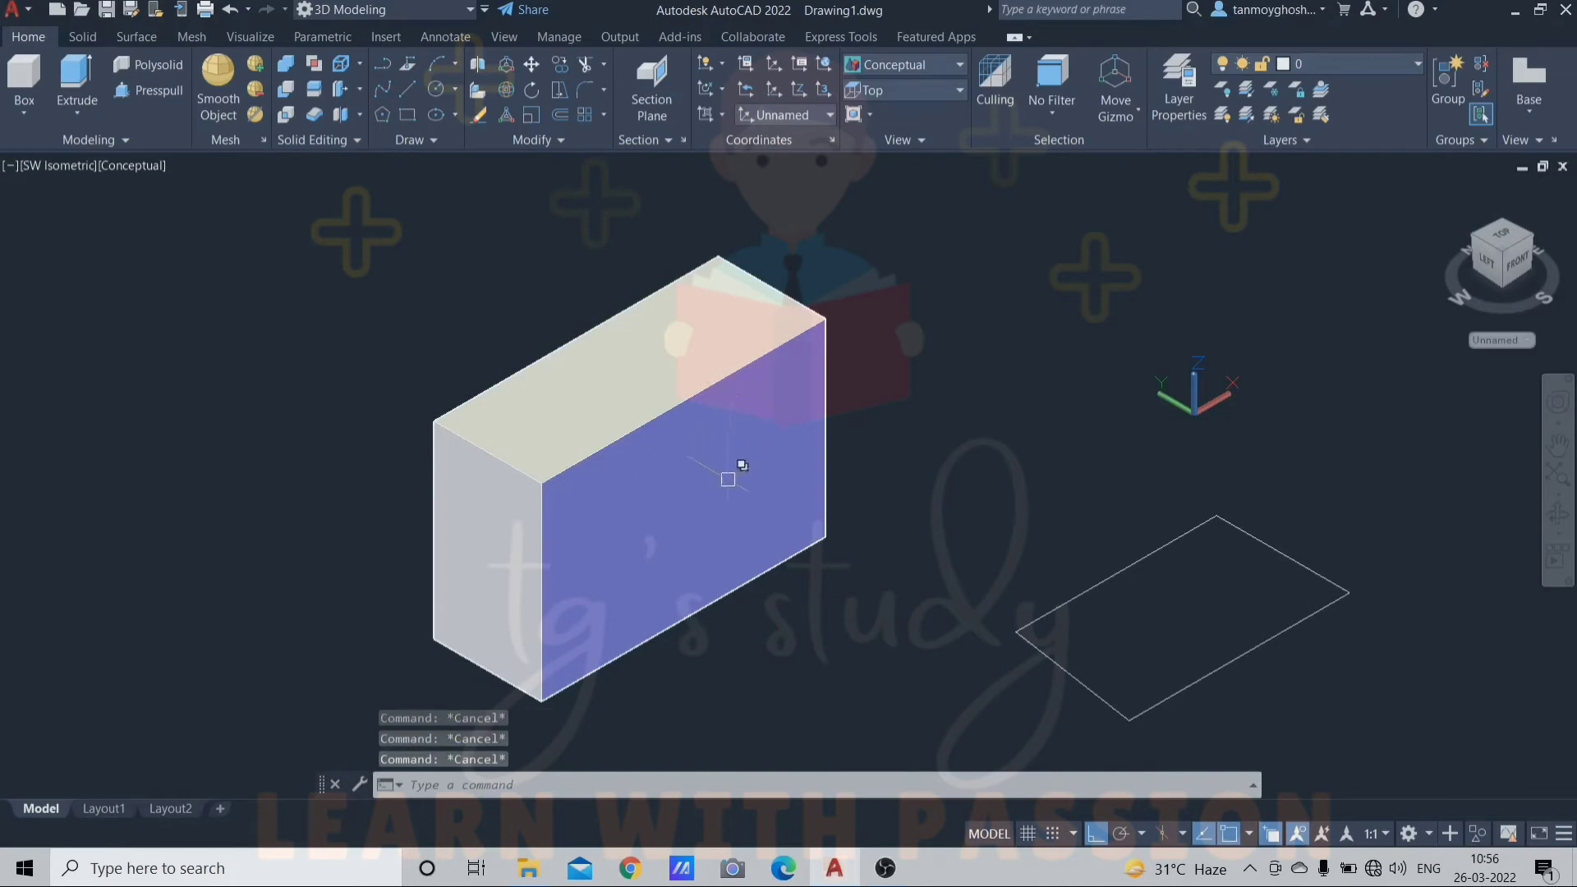
{"action": "key", "text": "Return"}
{"action": "left_click", "coordinate": [610, 372]}
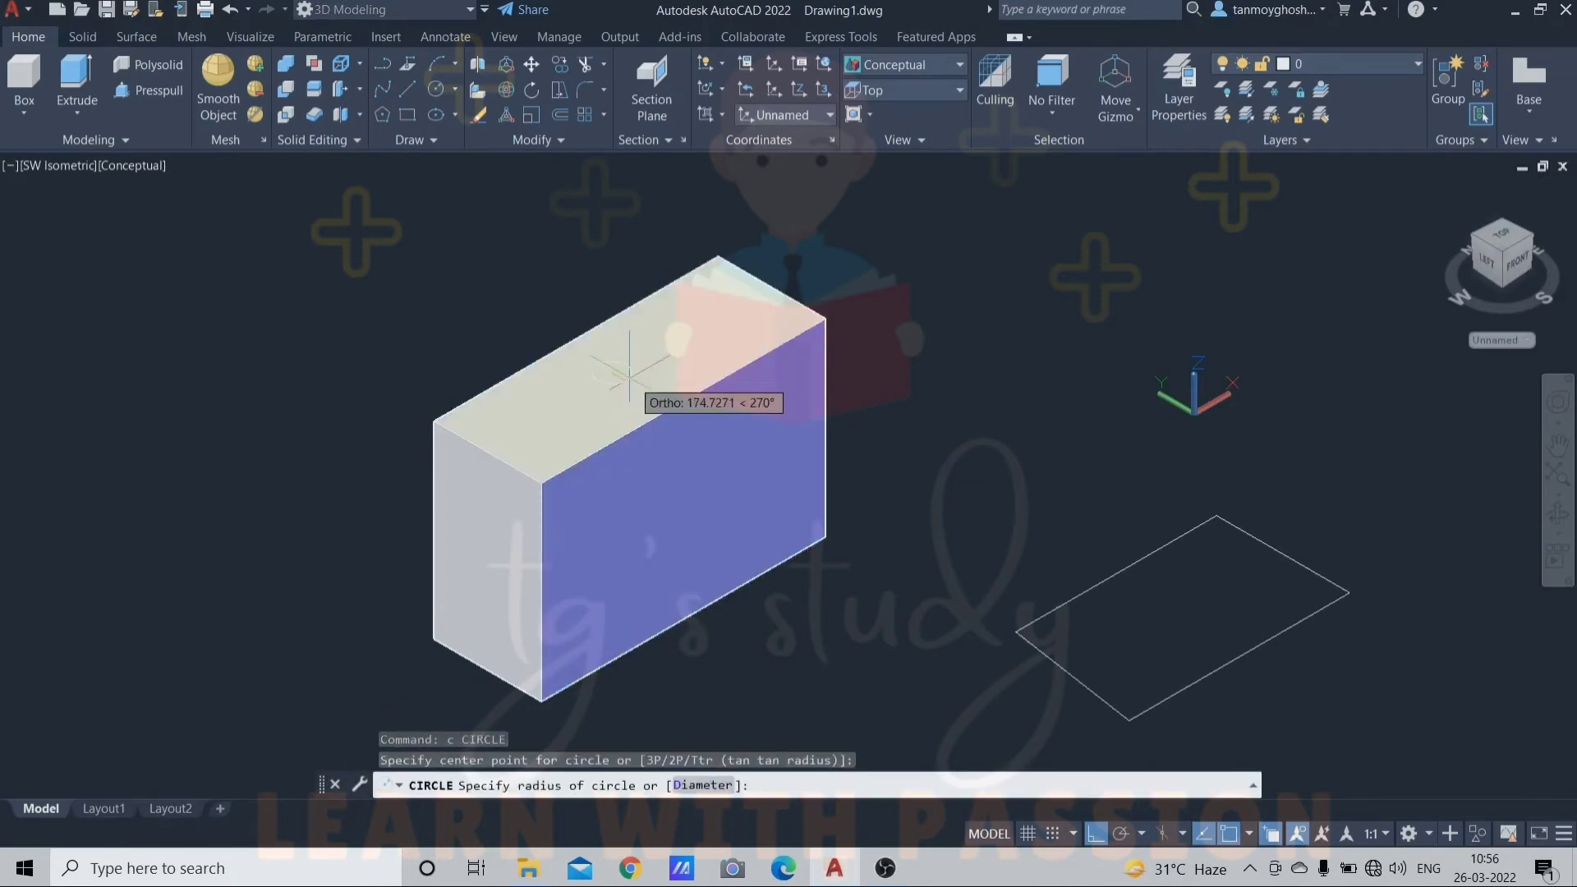
{"action": "left_click", "coordinate": [651, 370]}
{"action": "middle_click_drag", "start_coordinate": [693, 459], "coordinate": [690, 504]}
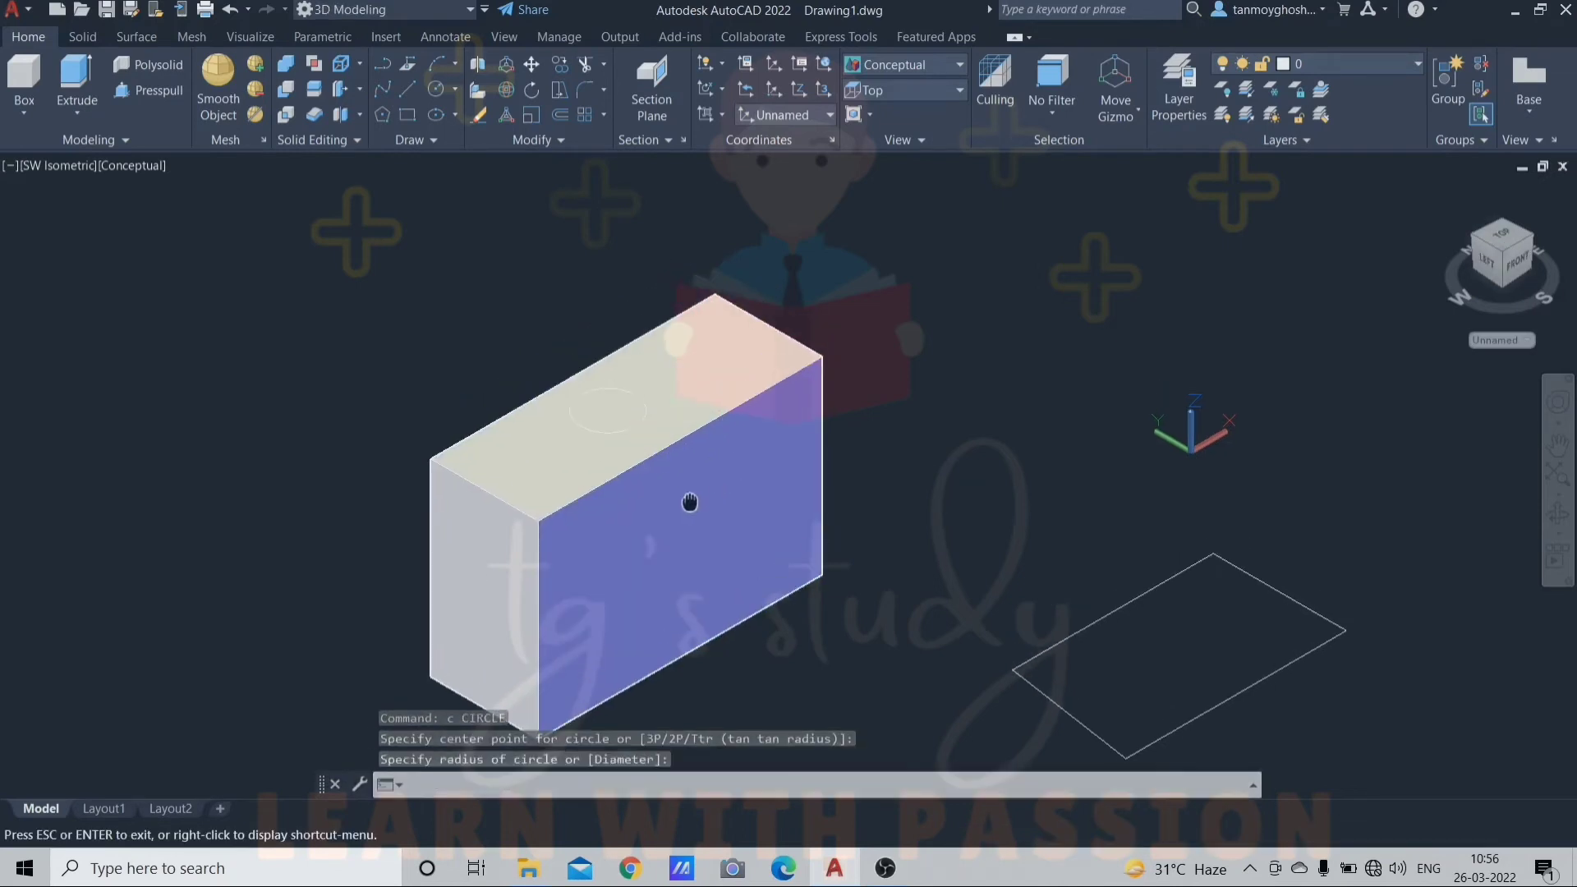
{"action": "key", "text": "Escape"}
{"action": "key", "text": "Escape"}
{"action": "key", "text": "Escape"}
Step: Change the visual style to X-Ray to see through the box
{"action": "left_click", "coordinate": [914, 73]}
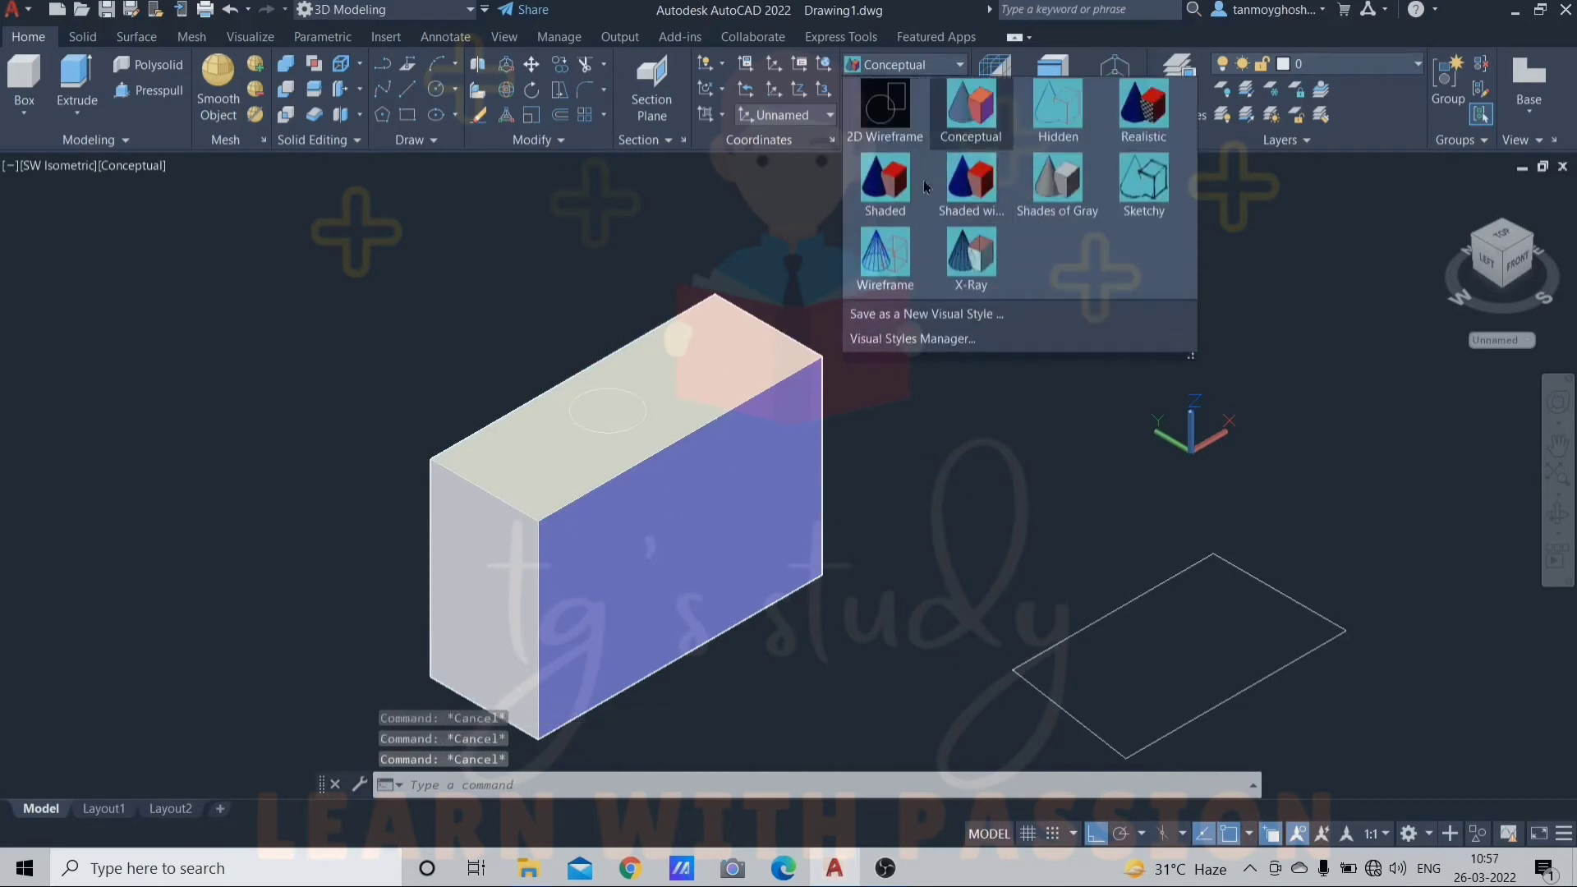
{"action": "left_click", "coordinate": [969, 246]}
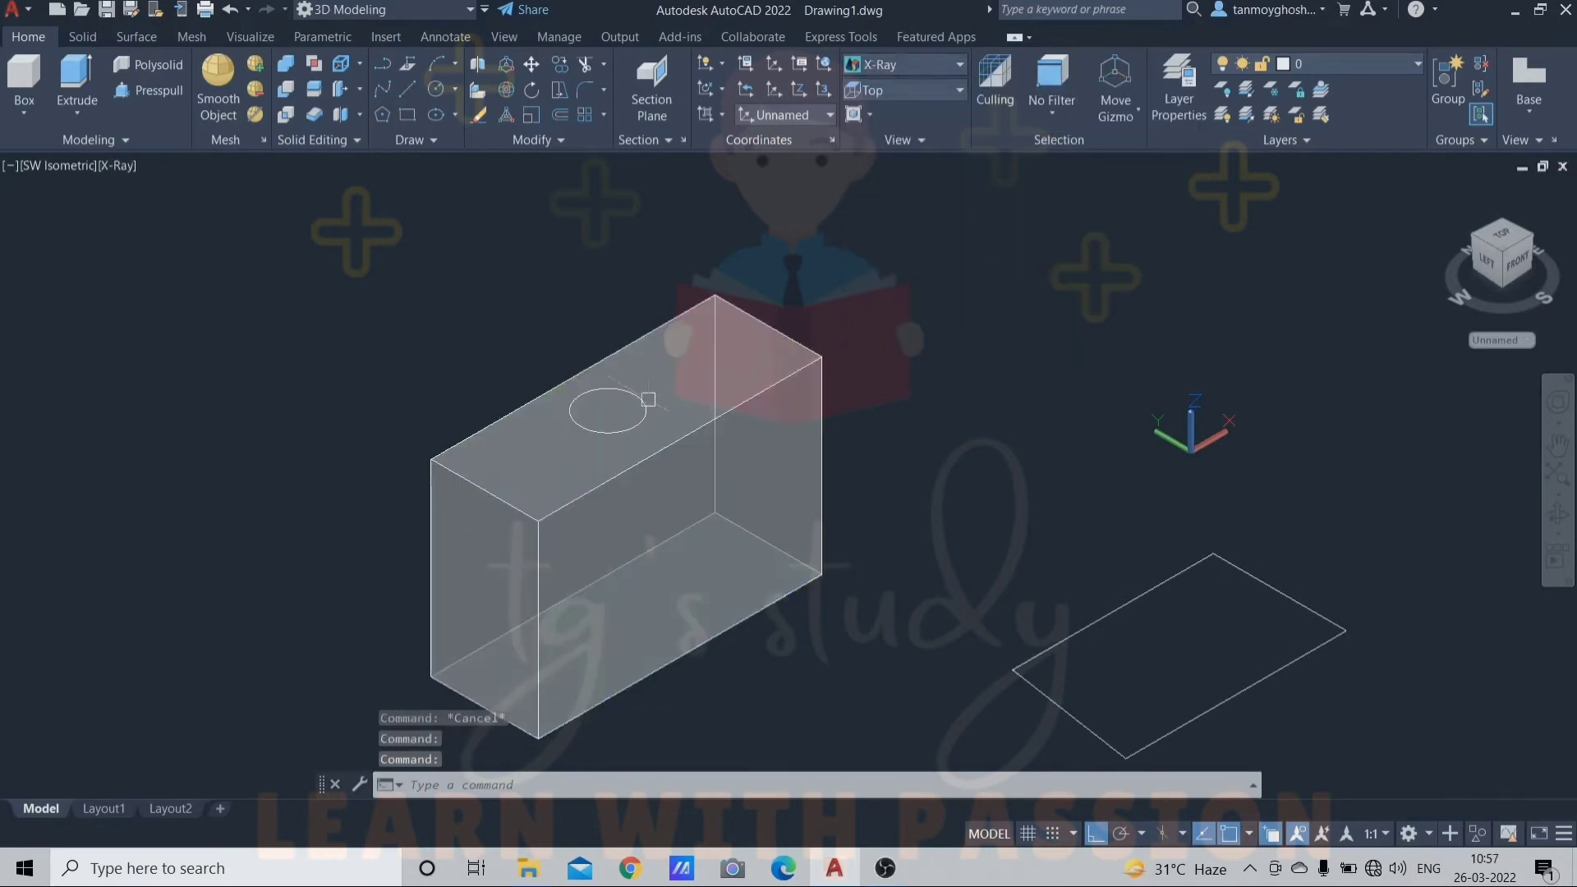
{"action": "scroll", "coordinate": [636, 404], "scroll_direction": "down", "scroll_amount": 2}
{"action": "scroll", "coordinate": [632, 407], "scroll_direction": "up", "scroll_amount": 3}
{"action": "middle_click_drag", "start_coordinate": [626, 415], "coordinate": [593, 406]}
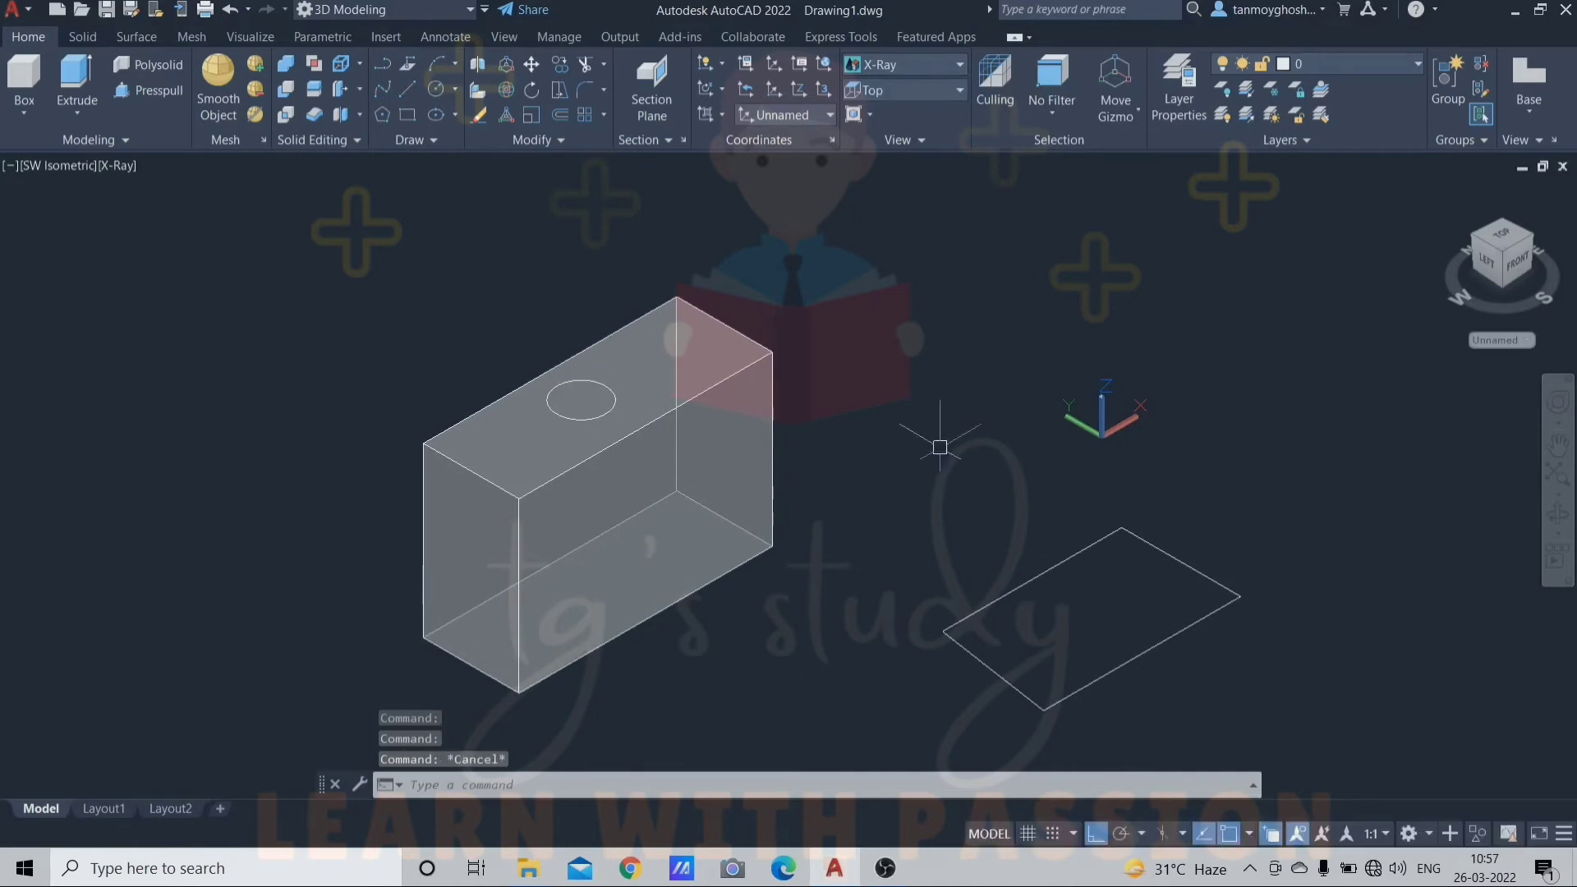
Step: Presspull the circle on the box's top face upward into a tall cylinder and end the command
{"action": "key", "text": "Escape"}
{"action": "key", "text": "Escape"}
{"action": "type", "text": "presspull"}
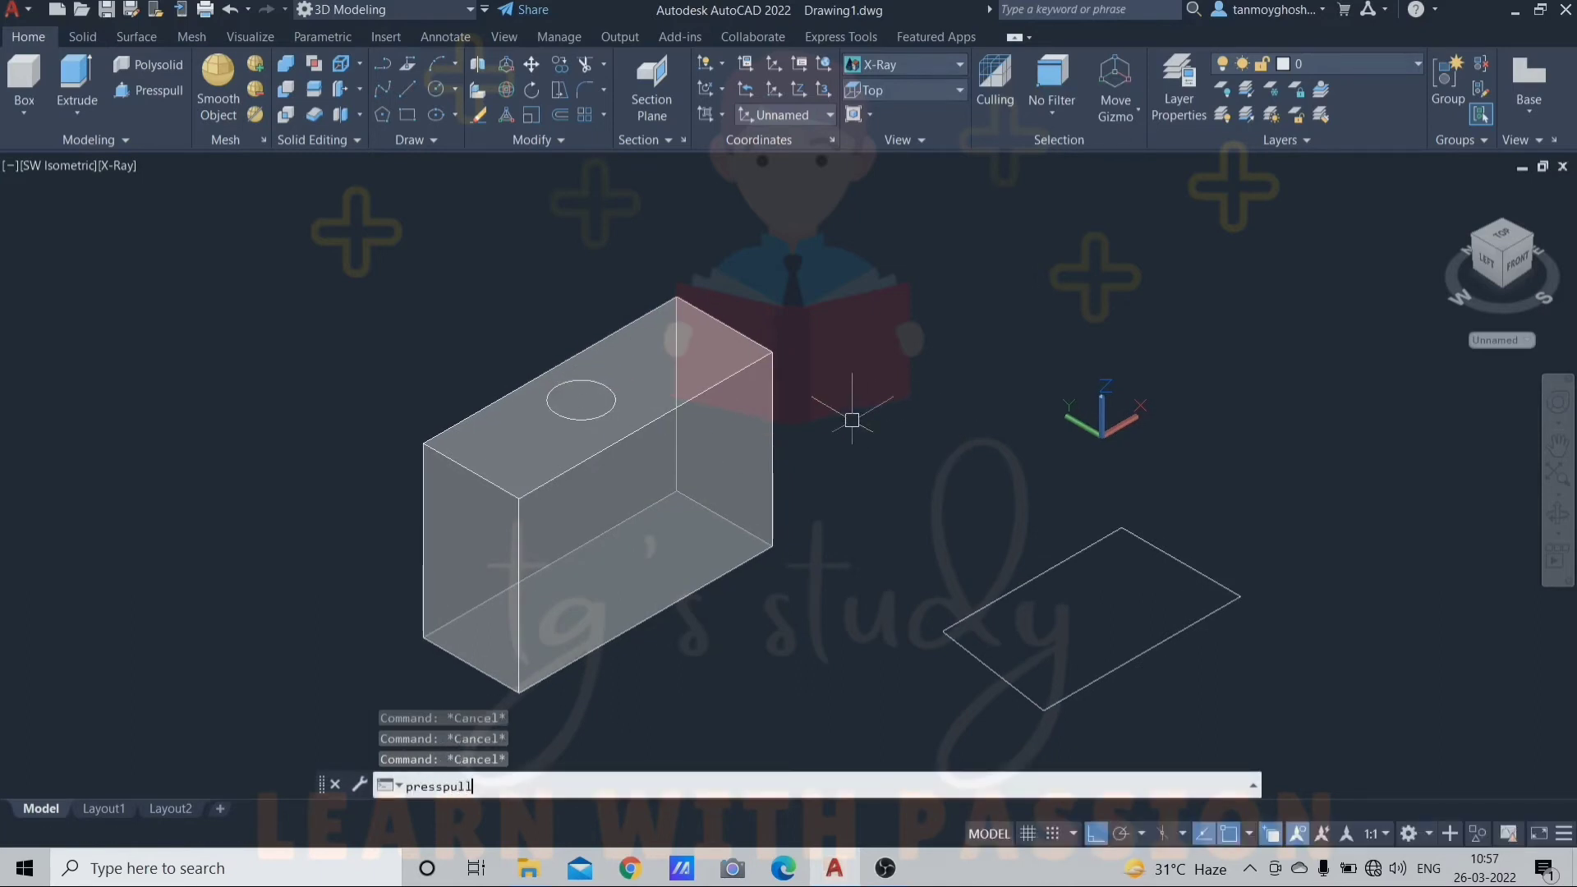
{"action": "key", "text": "Return"}
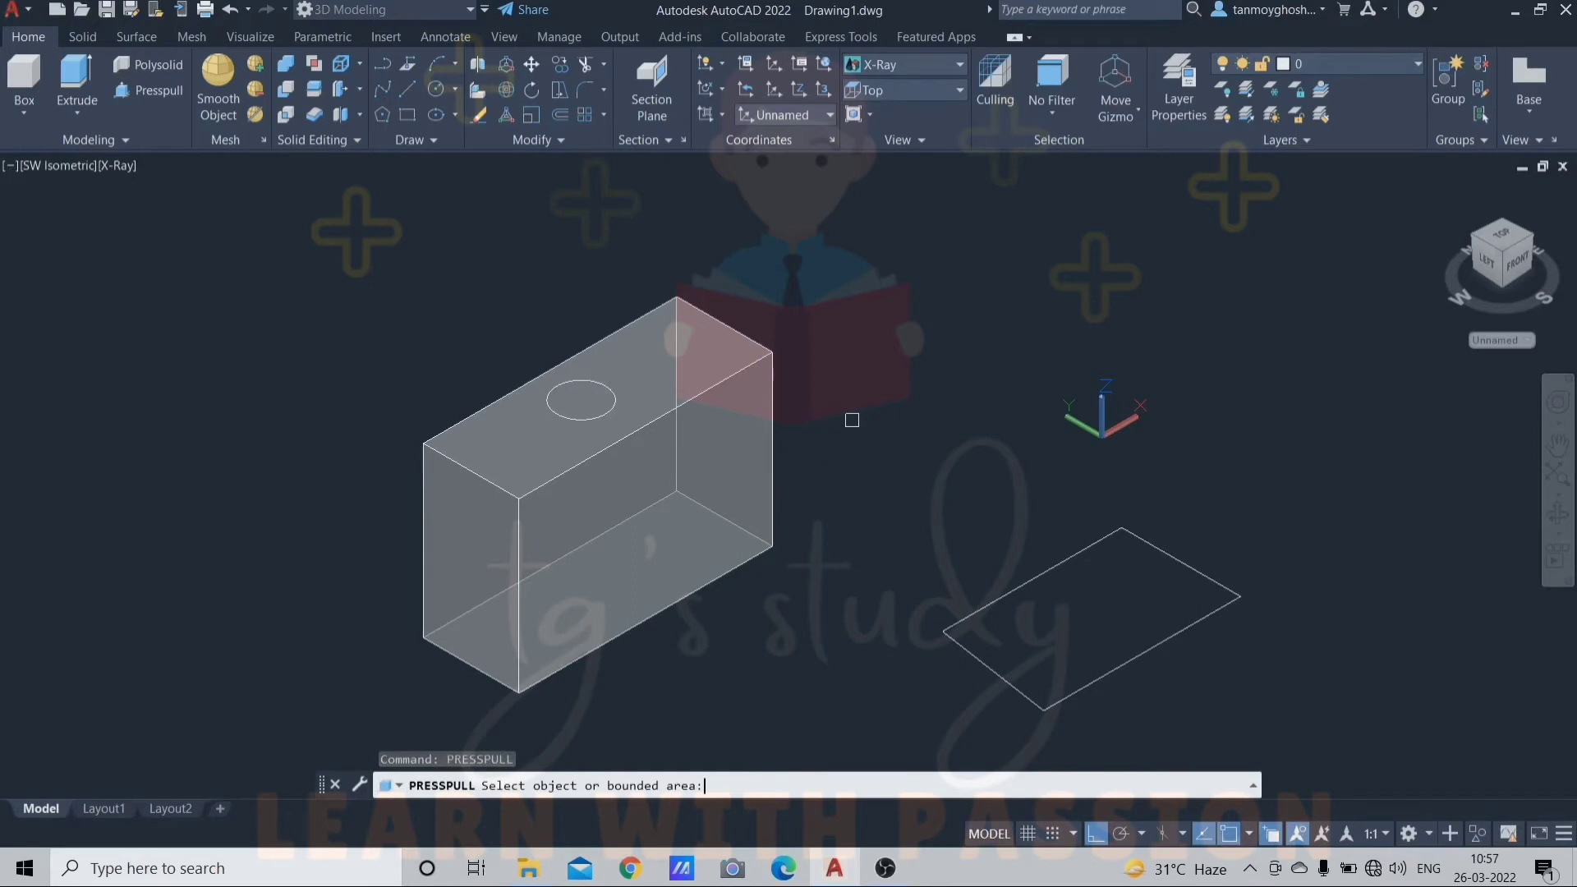
{"action": "left_click", "coordinate": [591, 397]}
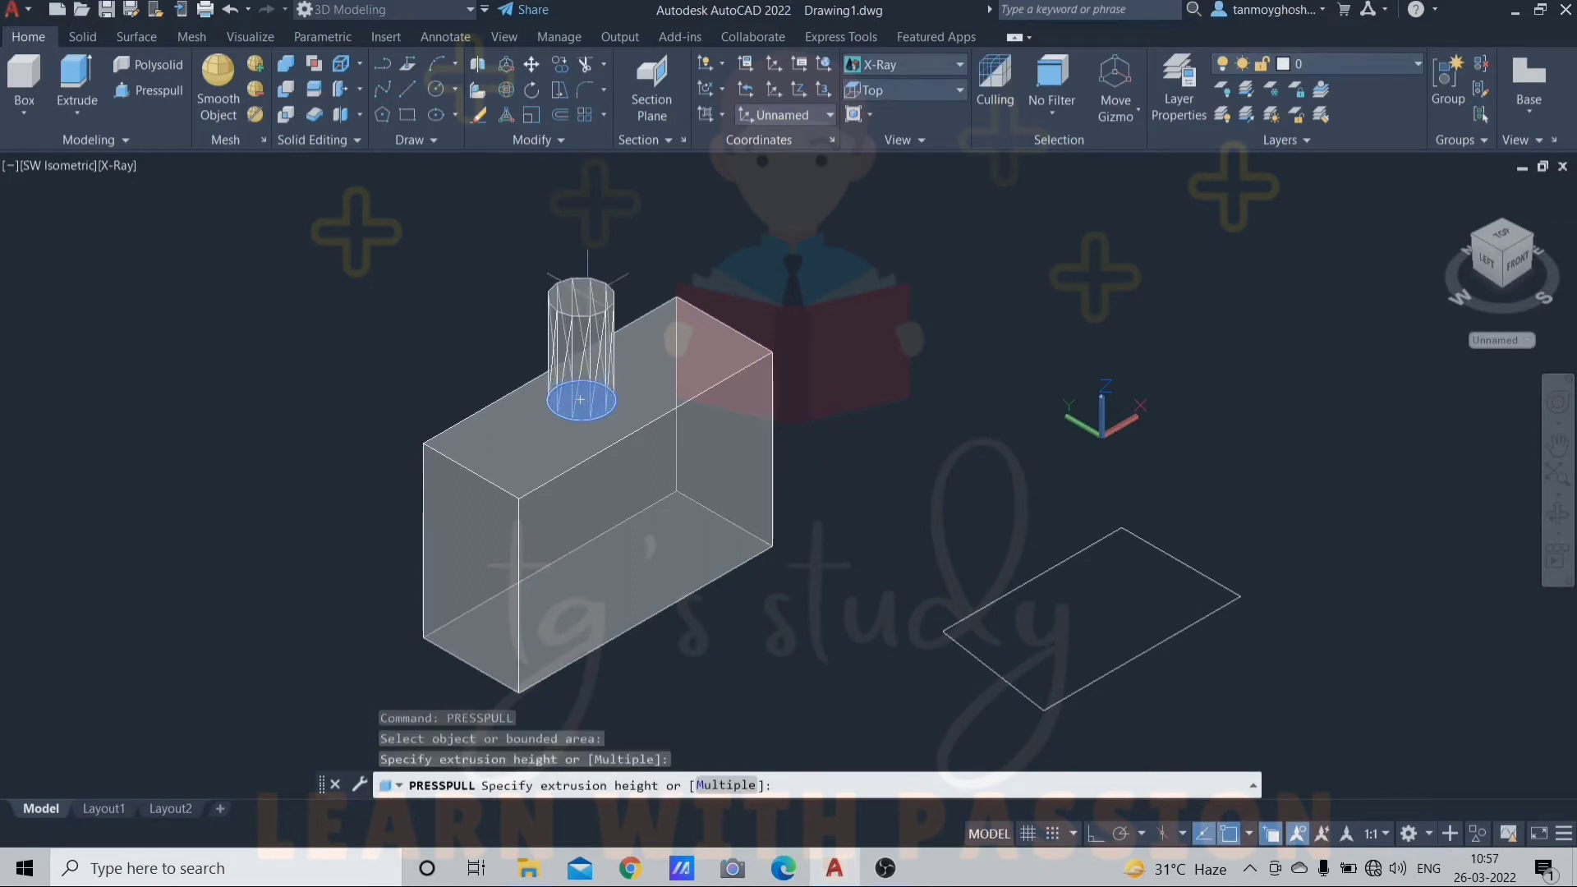
{"action": "middle_click_drag", "start_coordinate": [587, 286], "coordinate": [589, 350]}
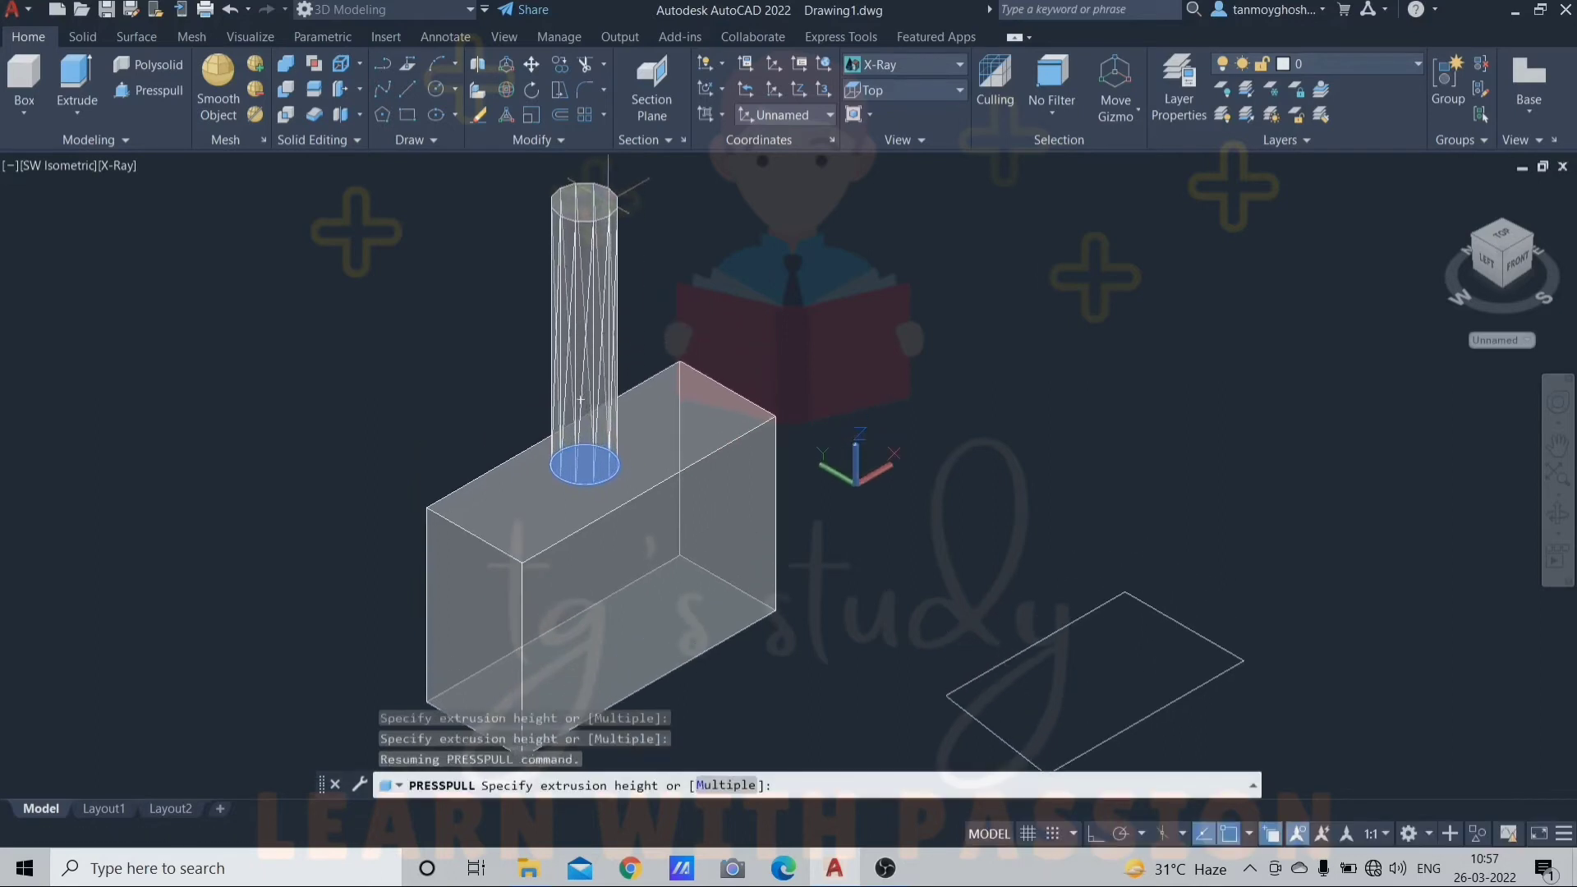
{"action": "left_click", "coordinate": [581, 400]}
{"action": "key", "text": "Return"}
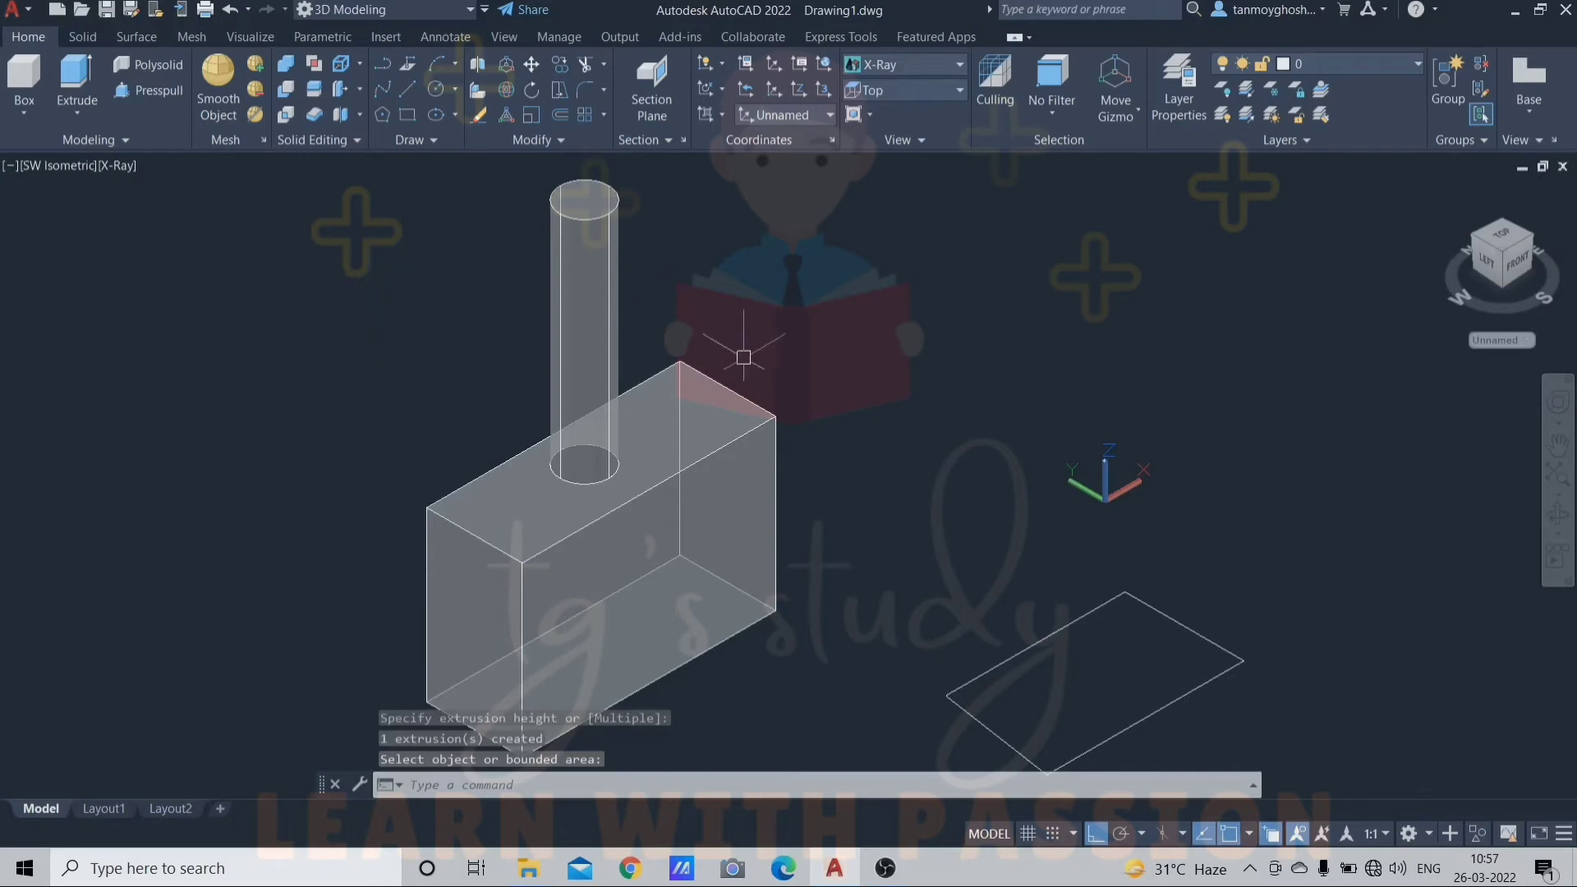
{"action": "left_click", "coordinate": [685, 398]}
{"action": "key", "text": "Escape"}
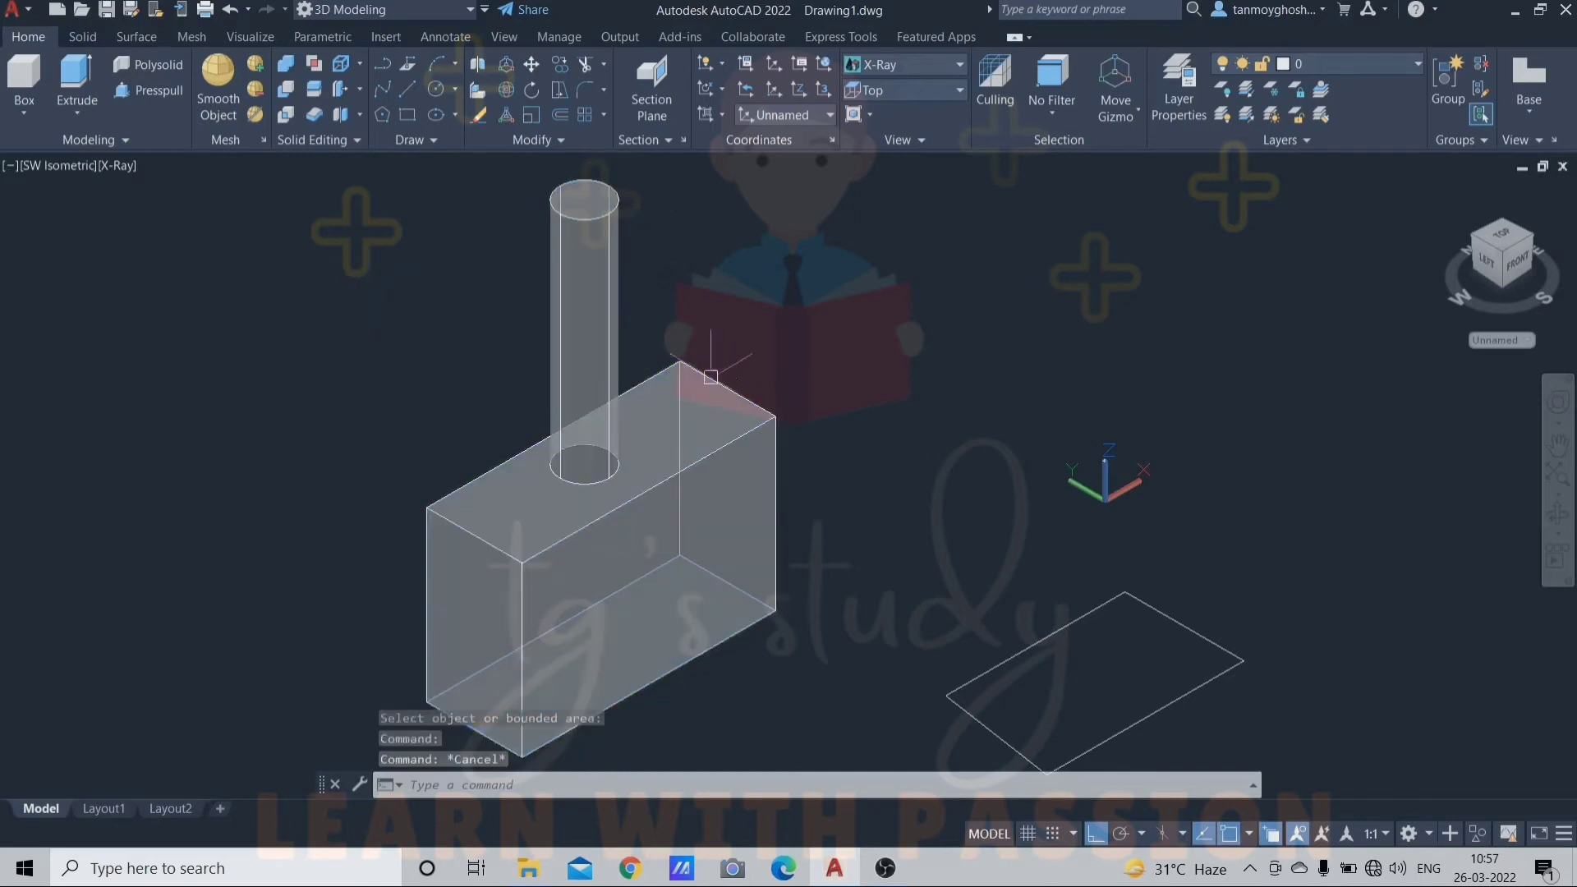
Step: Draw a small circle near the middle of the box's large front face
{"action": "middle_click_drag", "start_coordinate": [717, 362], "coordinate": [736, 323]}
{"action": "middle_click_drag", "start_coordinate": [712, 503], "coordinate": [745, 451]}
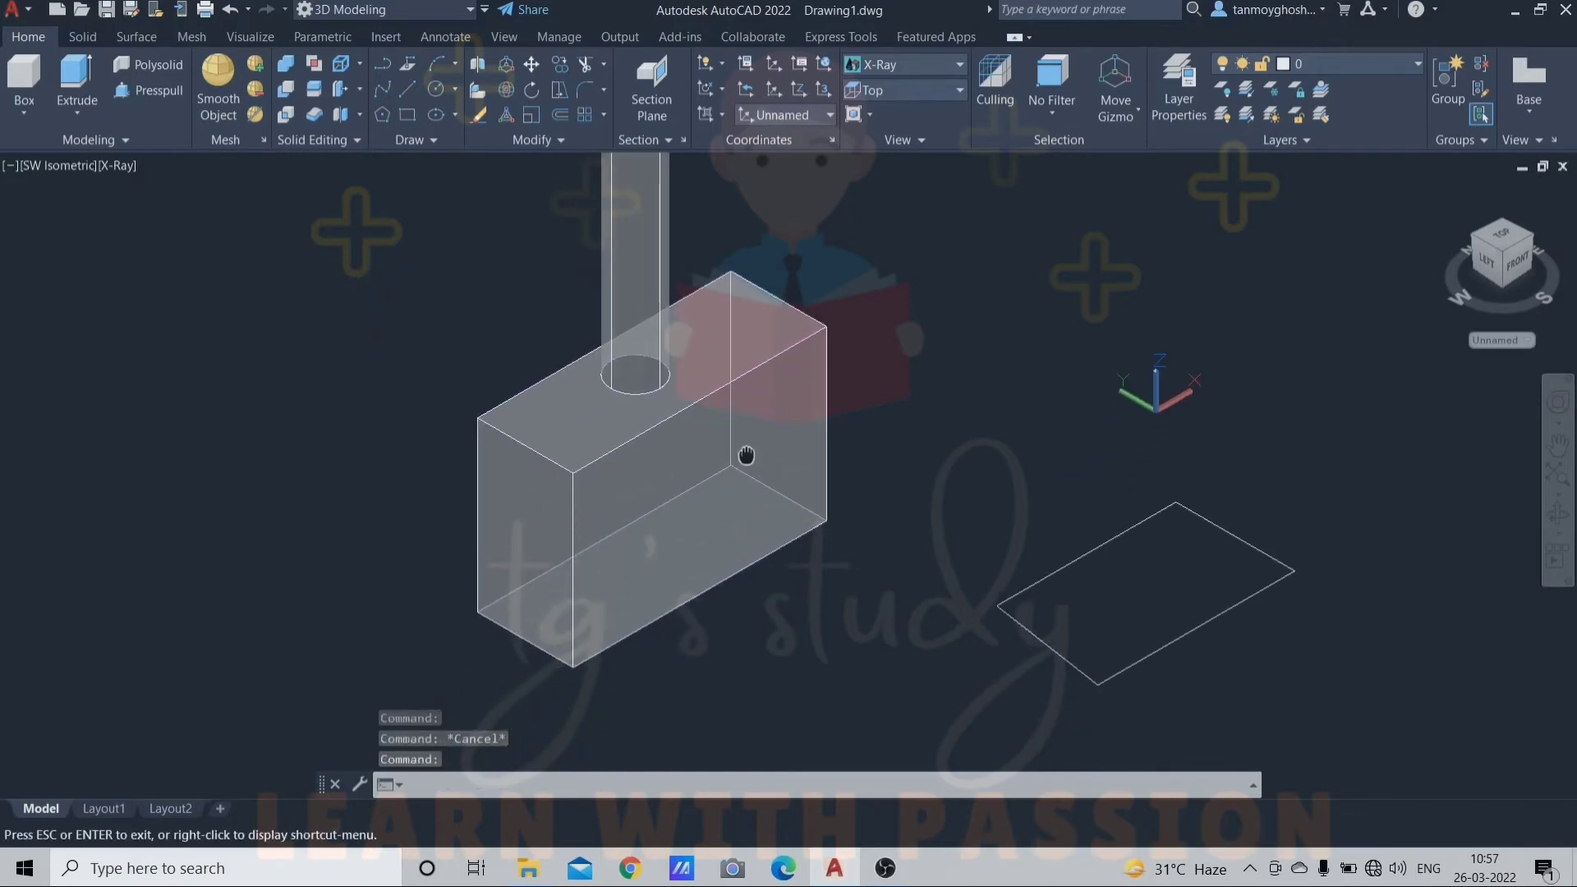
{"action": "type", "text": "c"}
{"action": "key", "text": "Return"}
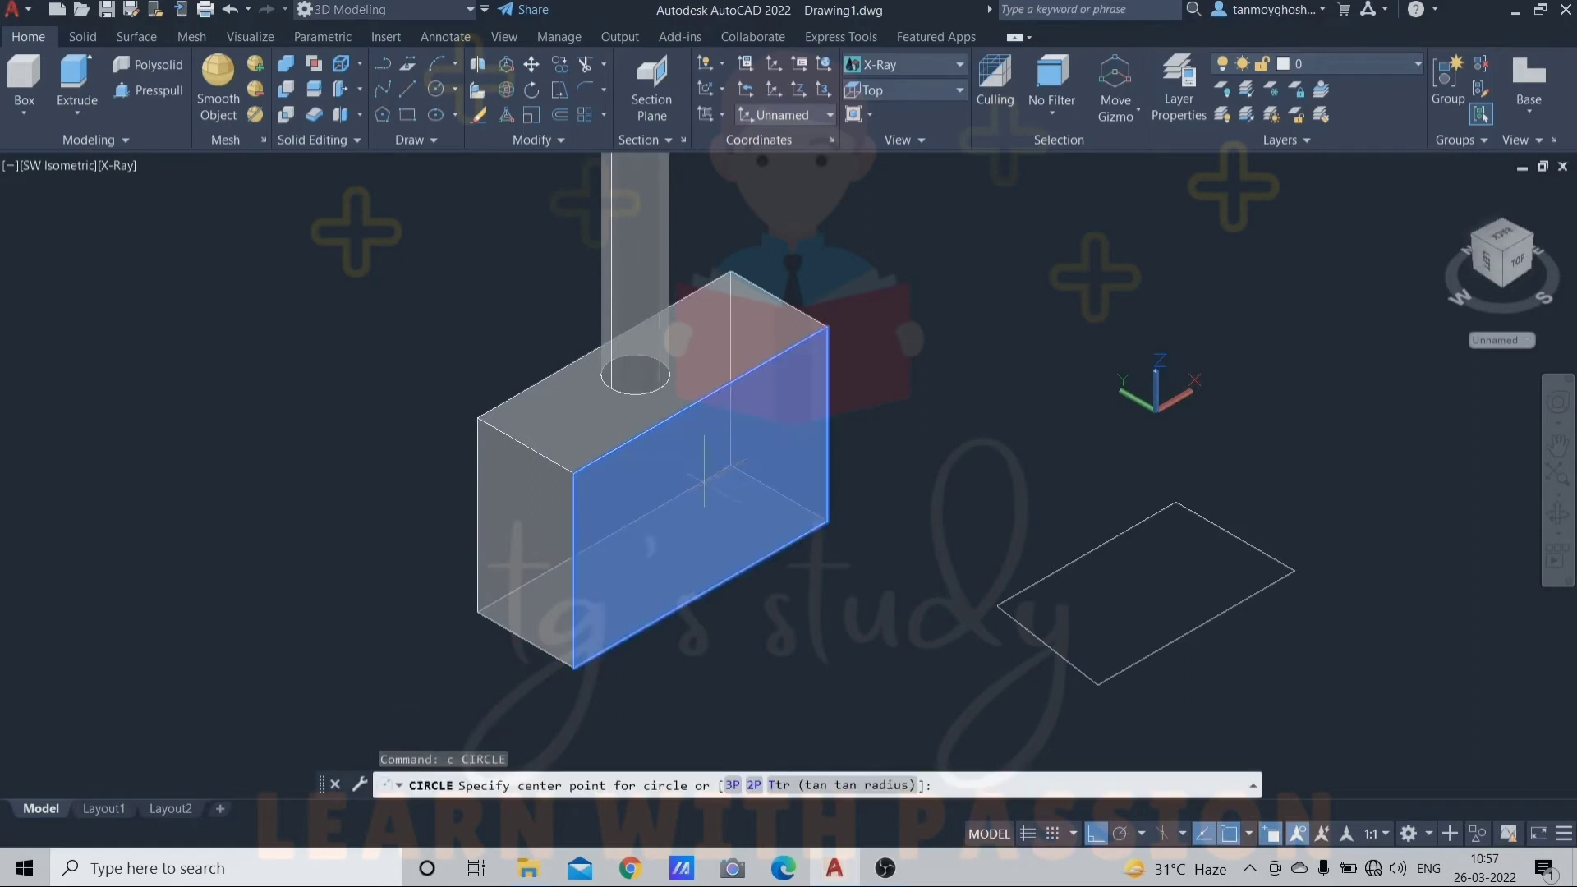
{"action": "left_click", "coordinate": [700, 483]}
{"action": "left_click", "coordinate": [711, 505]}
{"action": "key", "text": "Escape"}
{"action": "key", "text": "Escape"}
{"action": "key", "text": "Escape"}
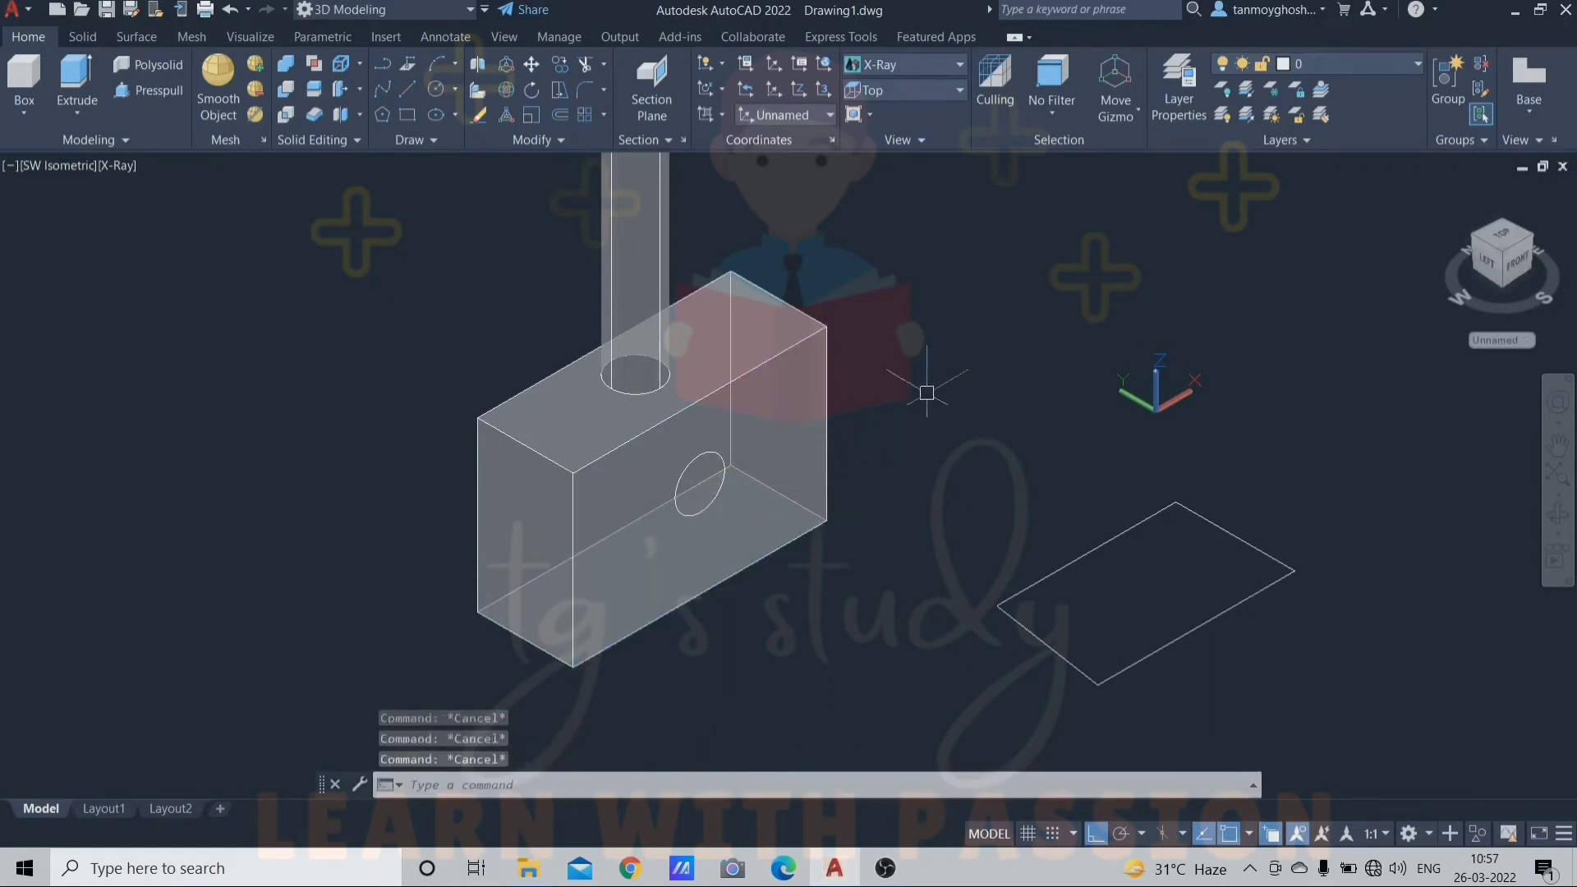
Step: Presspull the circle on the front face inward past the back face to cut a hole through the box
{"action": "type", "text": "presss"}
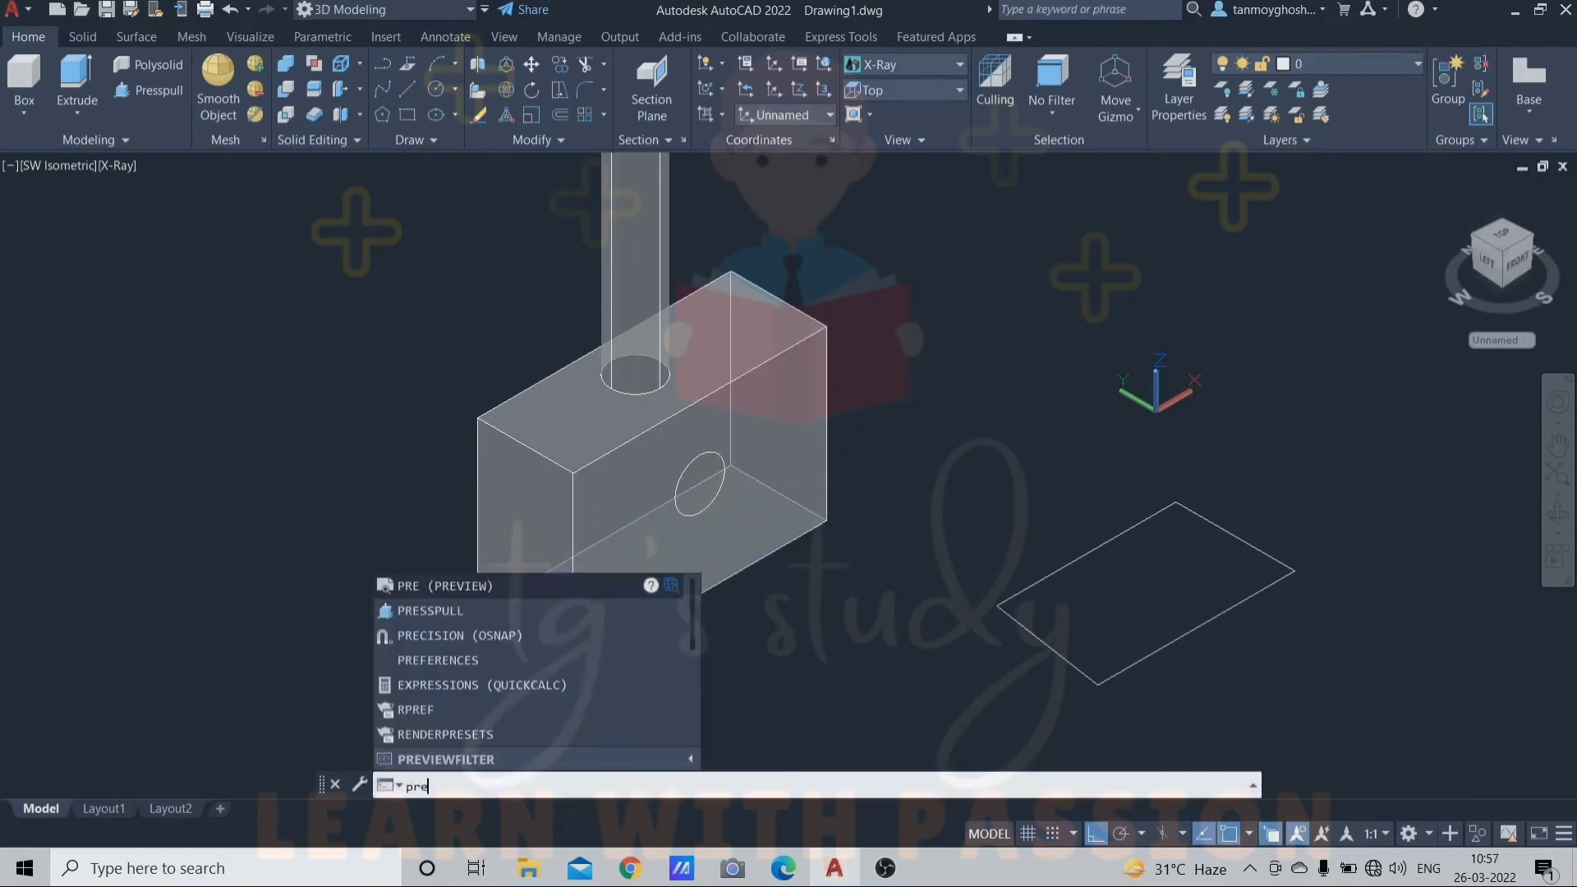
{"action": "key", "text": "BackSpace"}
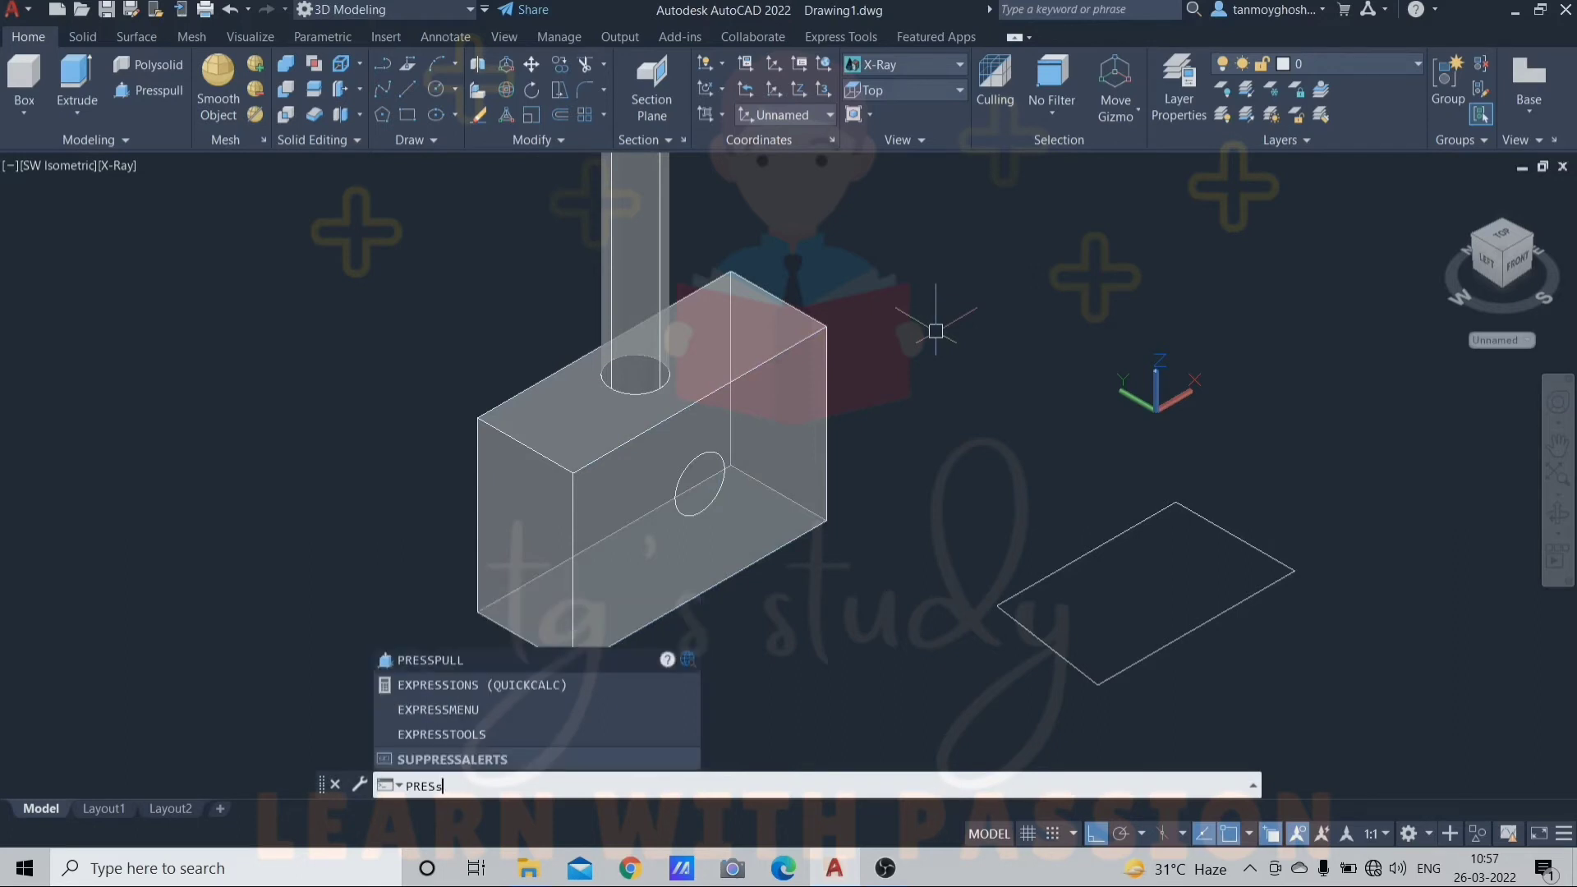
{"action": "type", "text": "pu"}
{"action": "key", "text": "Return"}
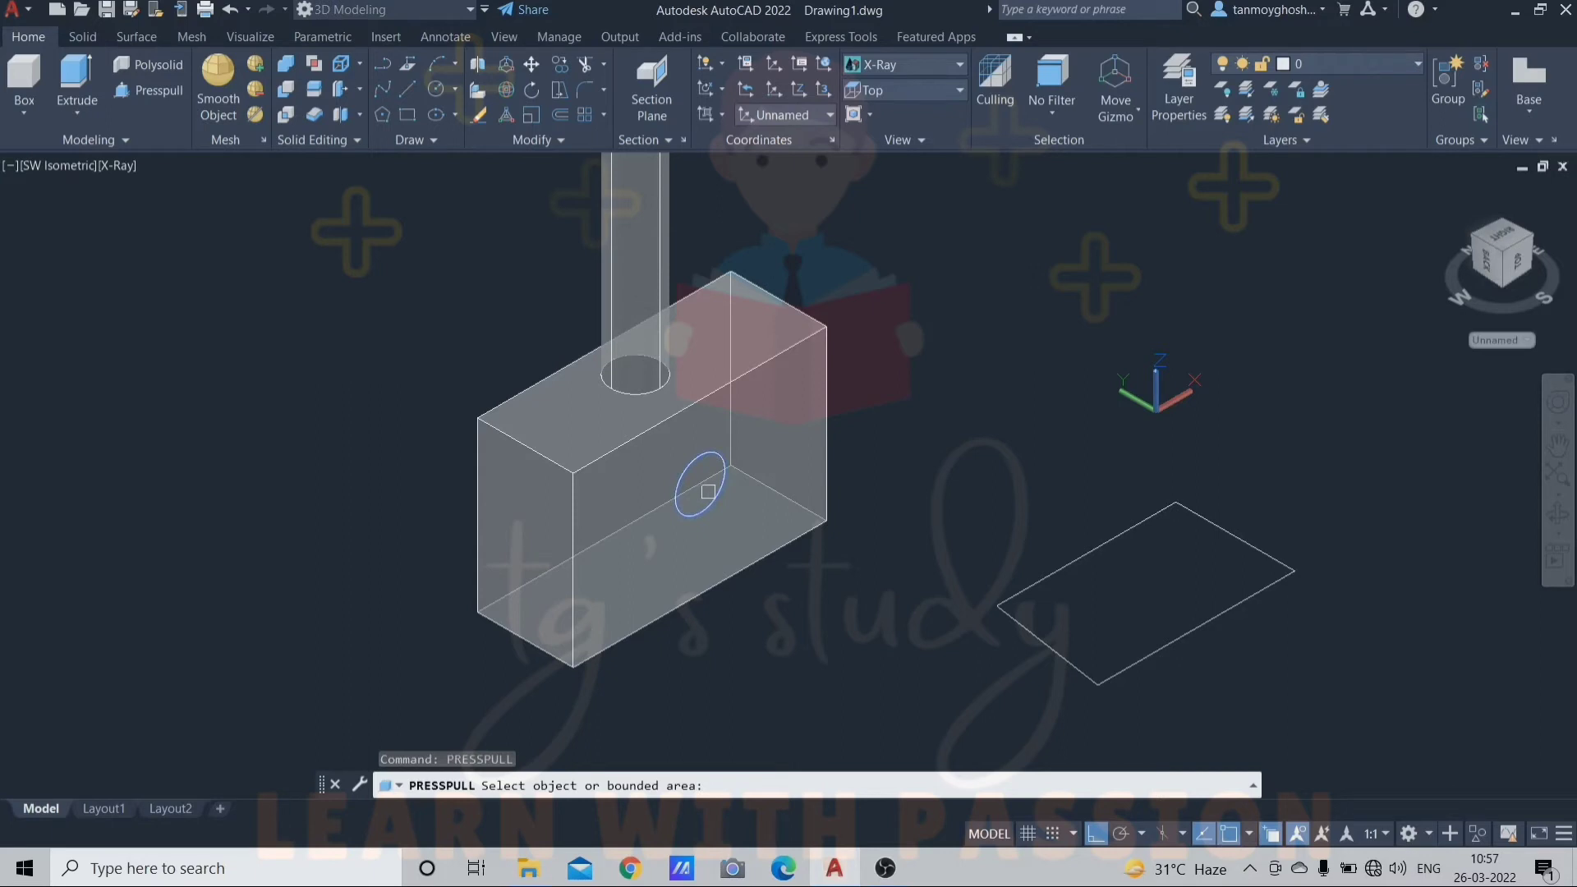
{"action": "left_click", "coordinate": [708, 491]}
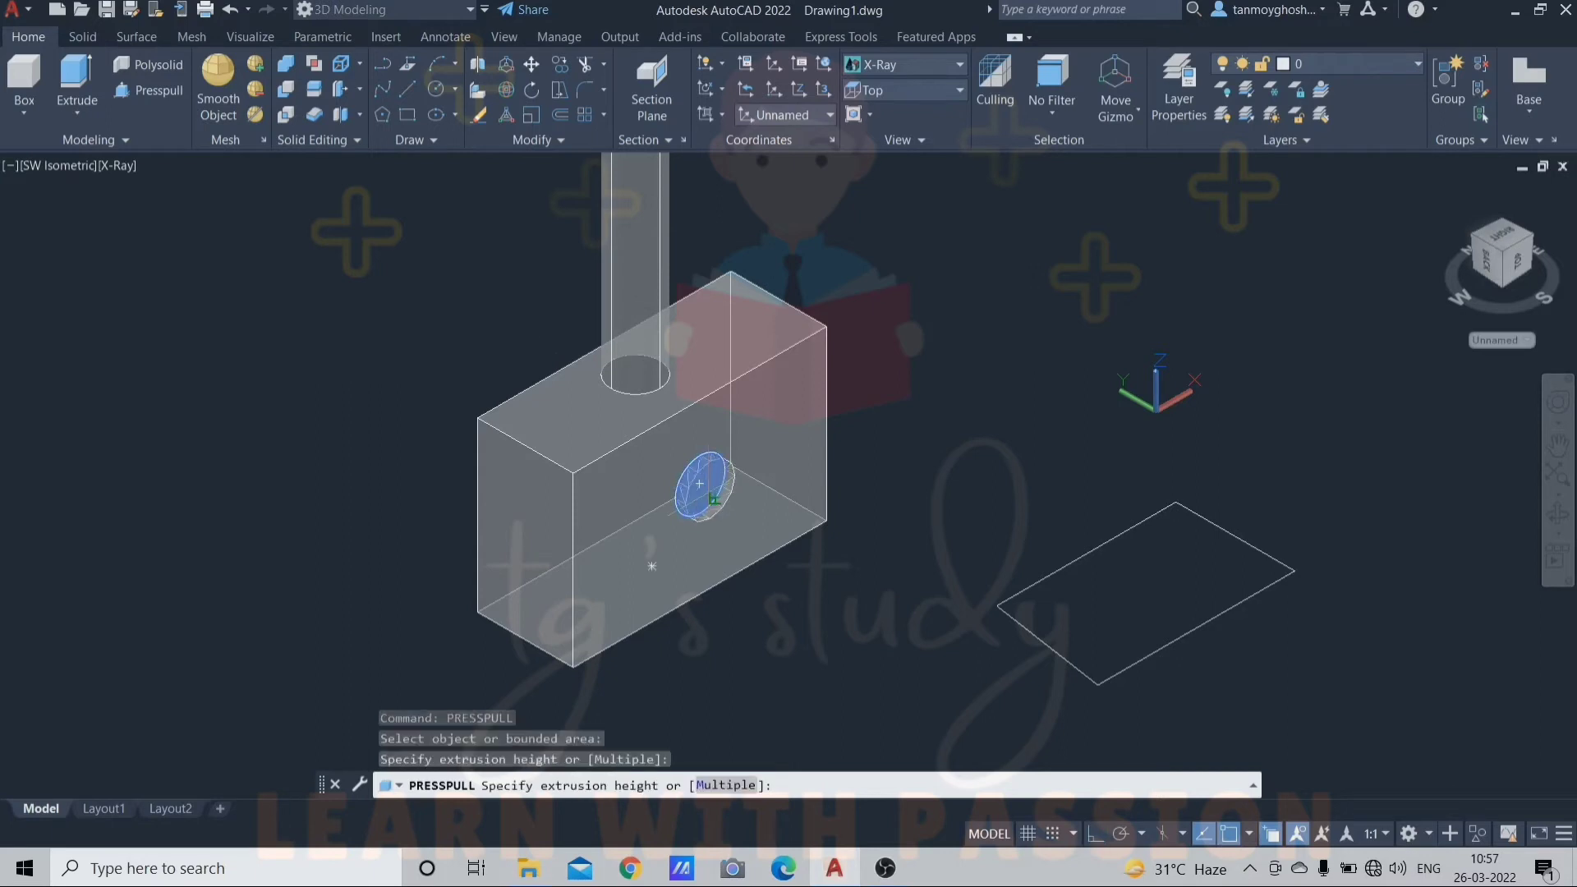
{"action": "left_click", "coordinate": [391, 407]}
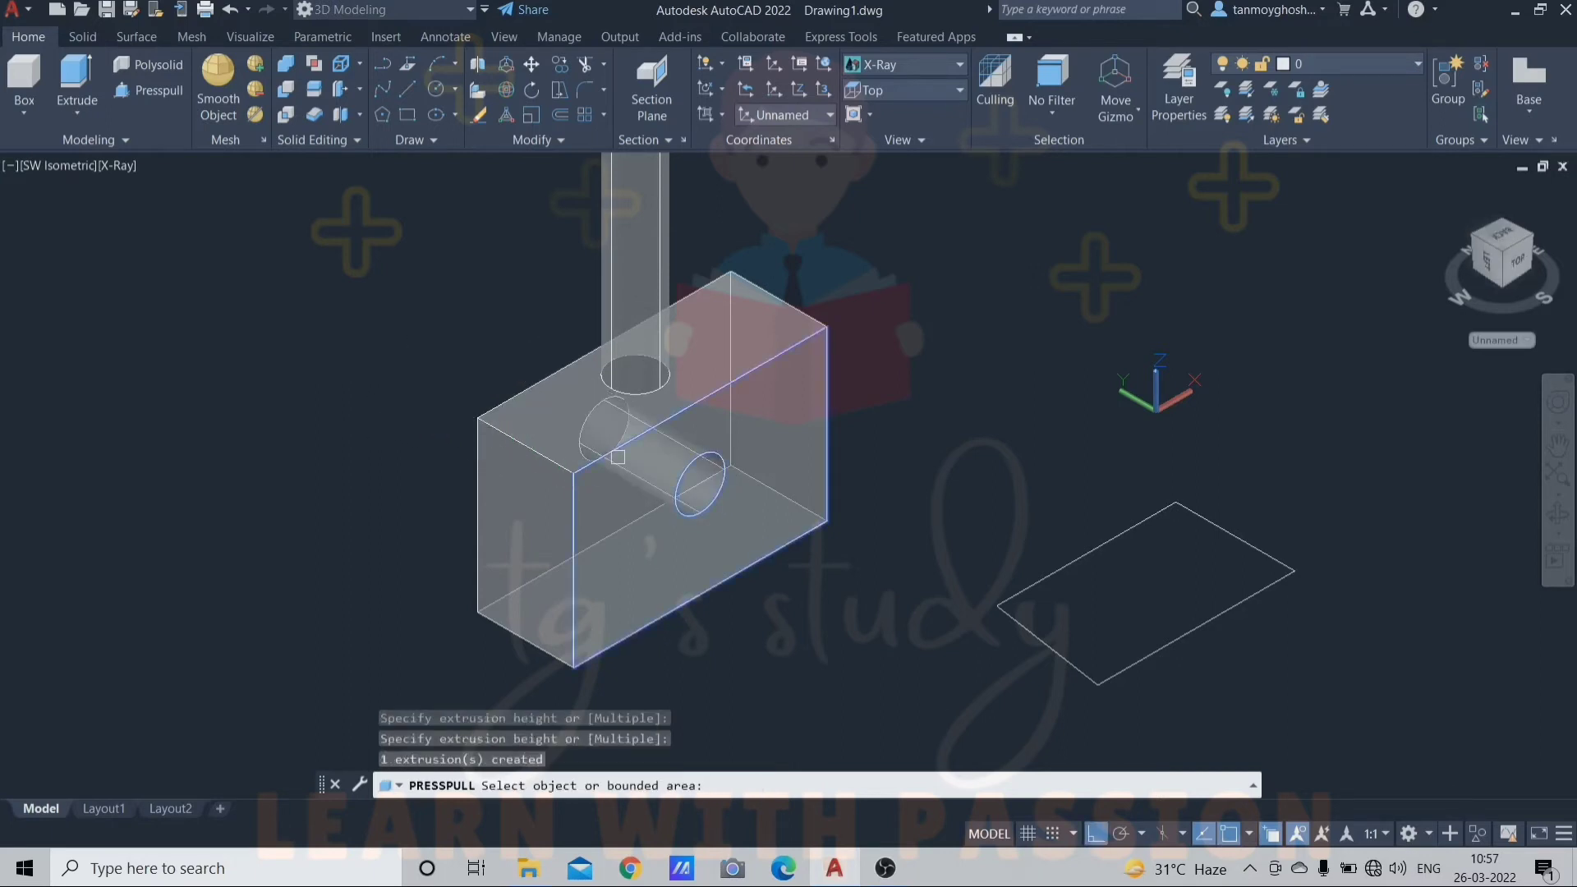
{"action": "key", "text": "Escape"}
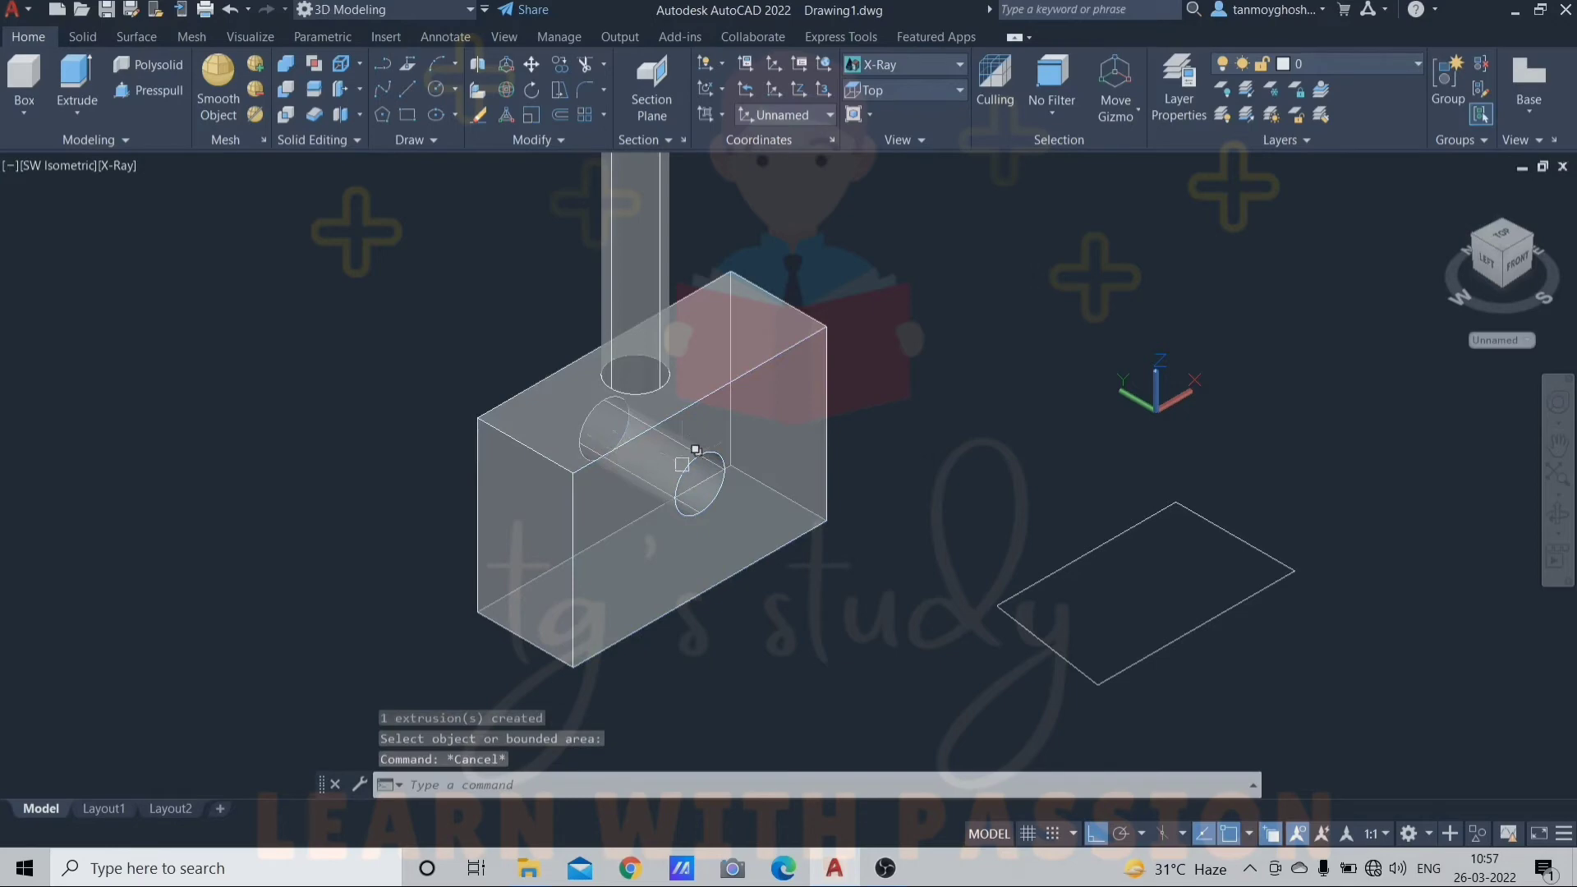
Step: Examine the box with its raised cylinder and through hole from slightly different angles and distances
{"action": "mouse_move", "coordinate": [696, 450]}
{"action": "middle_mouse_down", "text": "shift"}
{"action": "mouse_move", "coordinate": [520, 341]}
{"action": "mouse_move", "coordinate": [688, 441]}
{"action": "mouse_move", "coordinate": [616, 377]}
{"action": "mouse_move", "coordinate": [605, 303]}
{"action": "mouse_move", "coordinate": [544, 334]}
{"action": "mouse_move", "coordinate": [539, 366]}
{"action": "mouse_move", "coordinate": [704, 464]}
{"action": "middle_mouse_up", "text": "shift"}
{"action": "scroll", "coordinate": [693, 436], "scroll_direction": "down", "scroll_amount": 4}
{"action": "scroll", "coordinate": [629, 313], "scroll_direction": "up", "scroll_amount": 3}
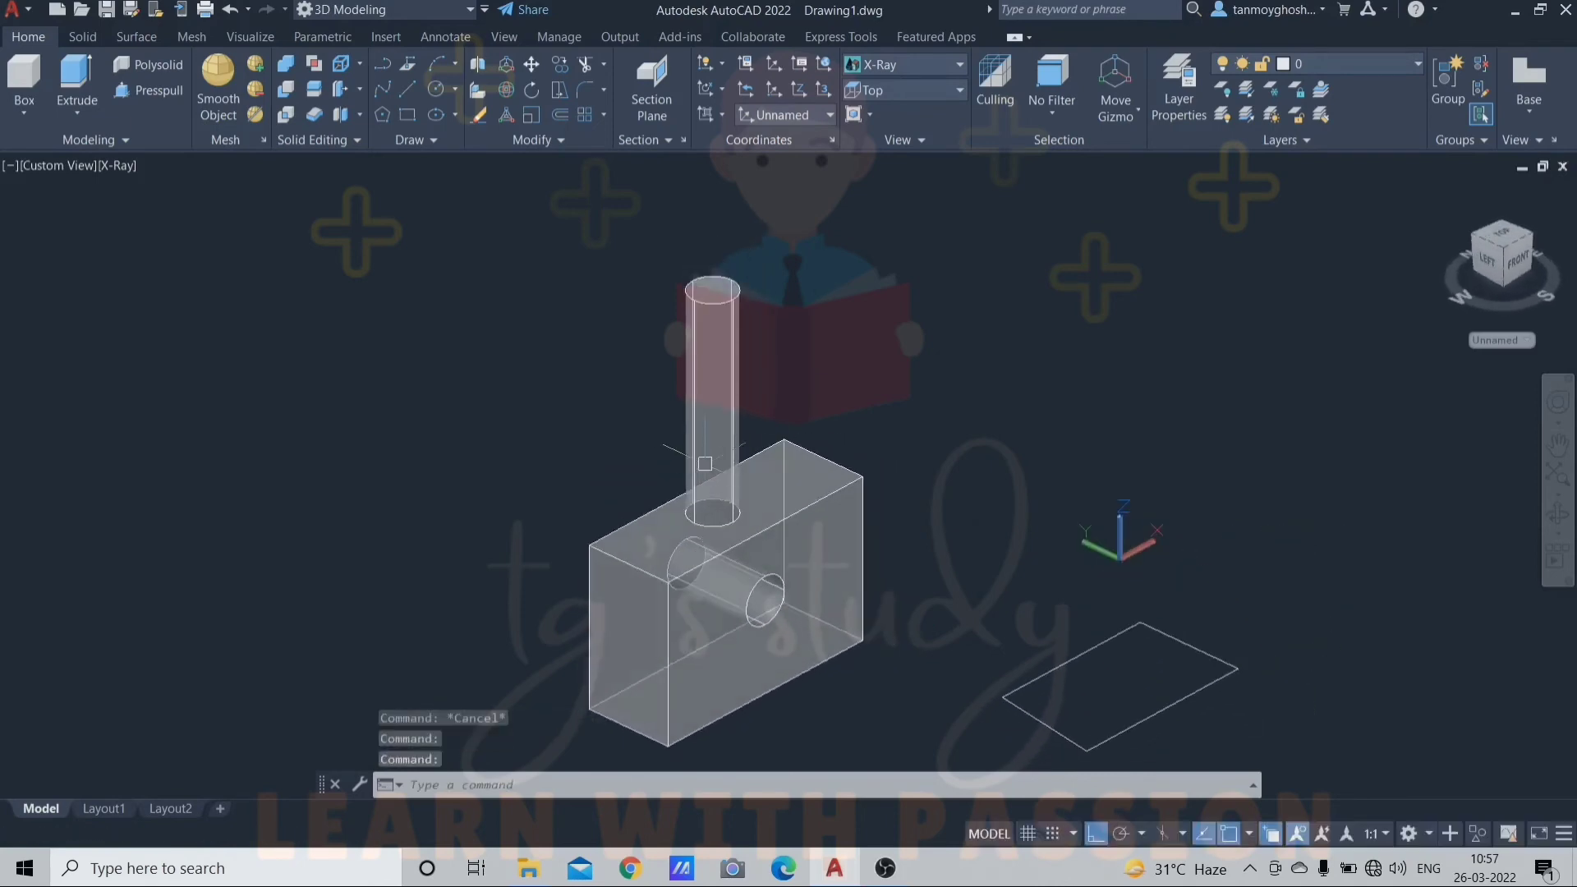
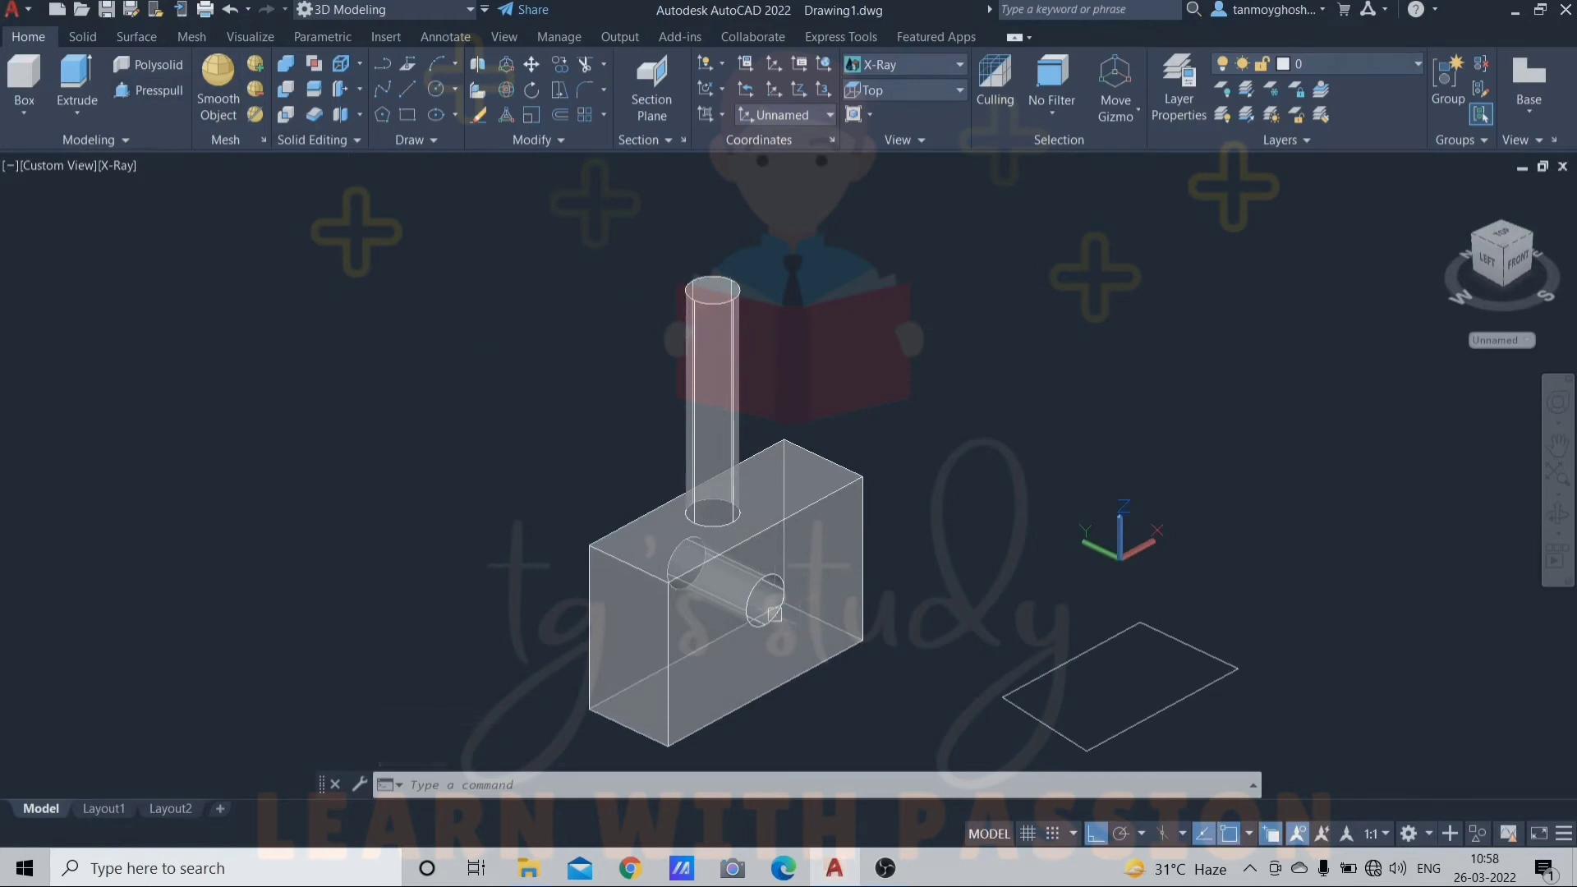
{"action": "mouse_move", "coordinate": [774, 612]}
{"action": "middle_mouse_down", "text": "shift"}
{"action": "mouse_move", "coordinate": [687, 457]}
{"action": "mouse_move", "coordinate": [616, 486]}
{"action": "mouse_move", "coordinate": [610, 523]}
{"action": "mouse_move", "coordinate": [777, 593]}
{"action": "middle_mouse_up", "text": "shift"}
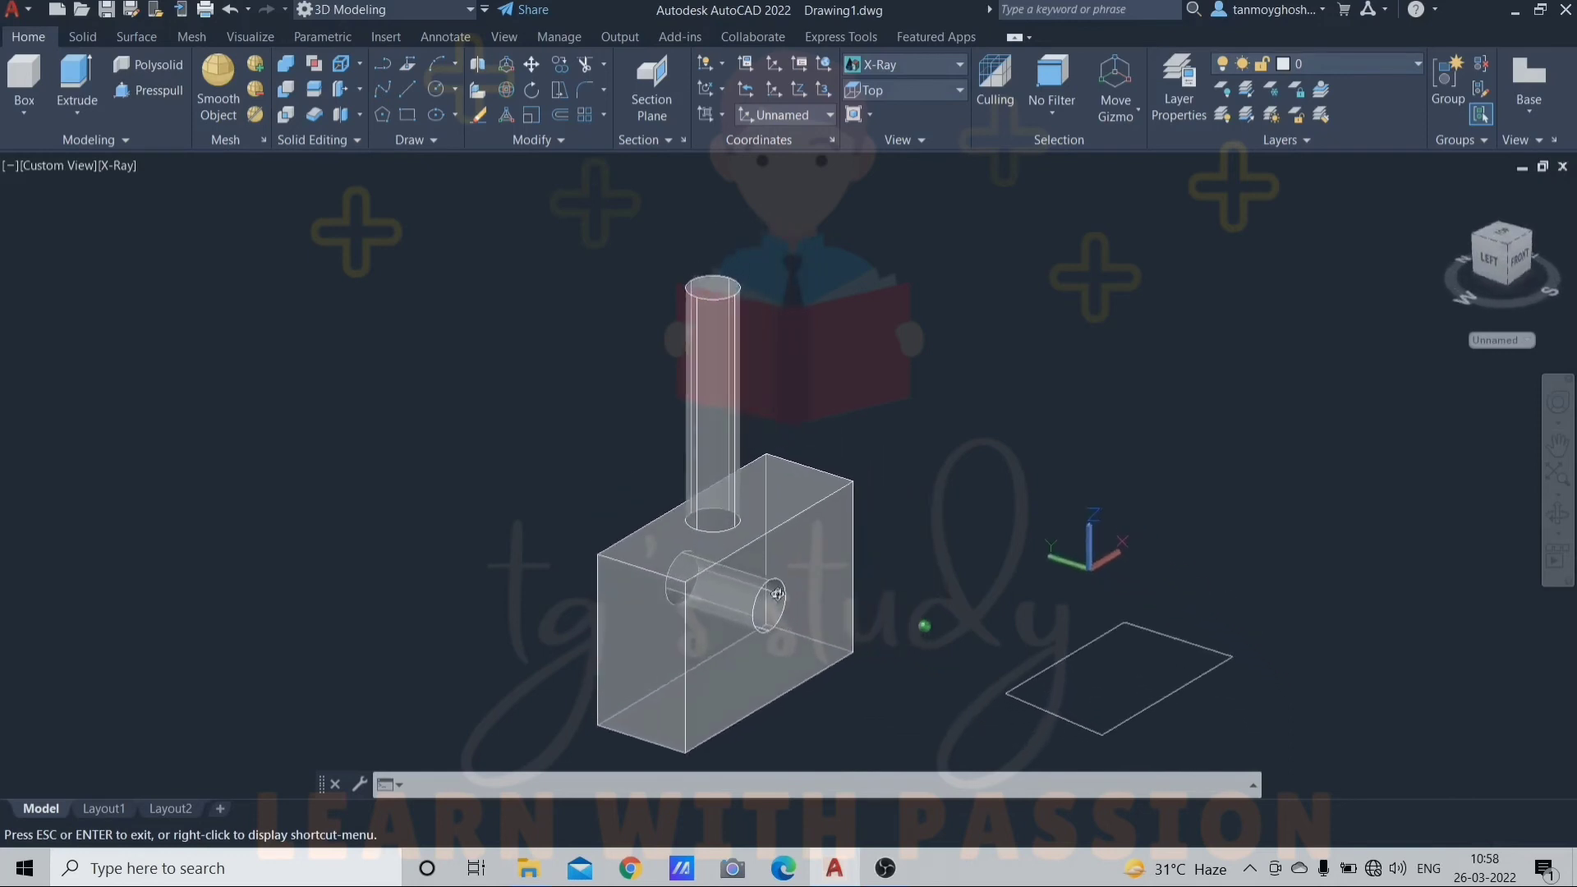
{"action": "key", "text": "Escape"}
{"action": "scroll", "coordinate": [807, 506], "scroll_direction": "down", "scroll_amount": 4}
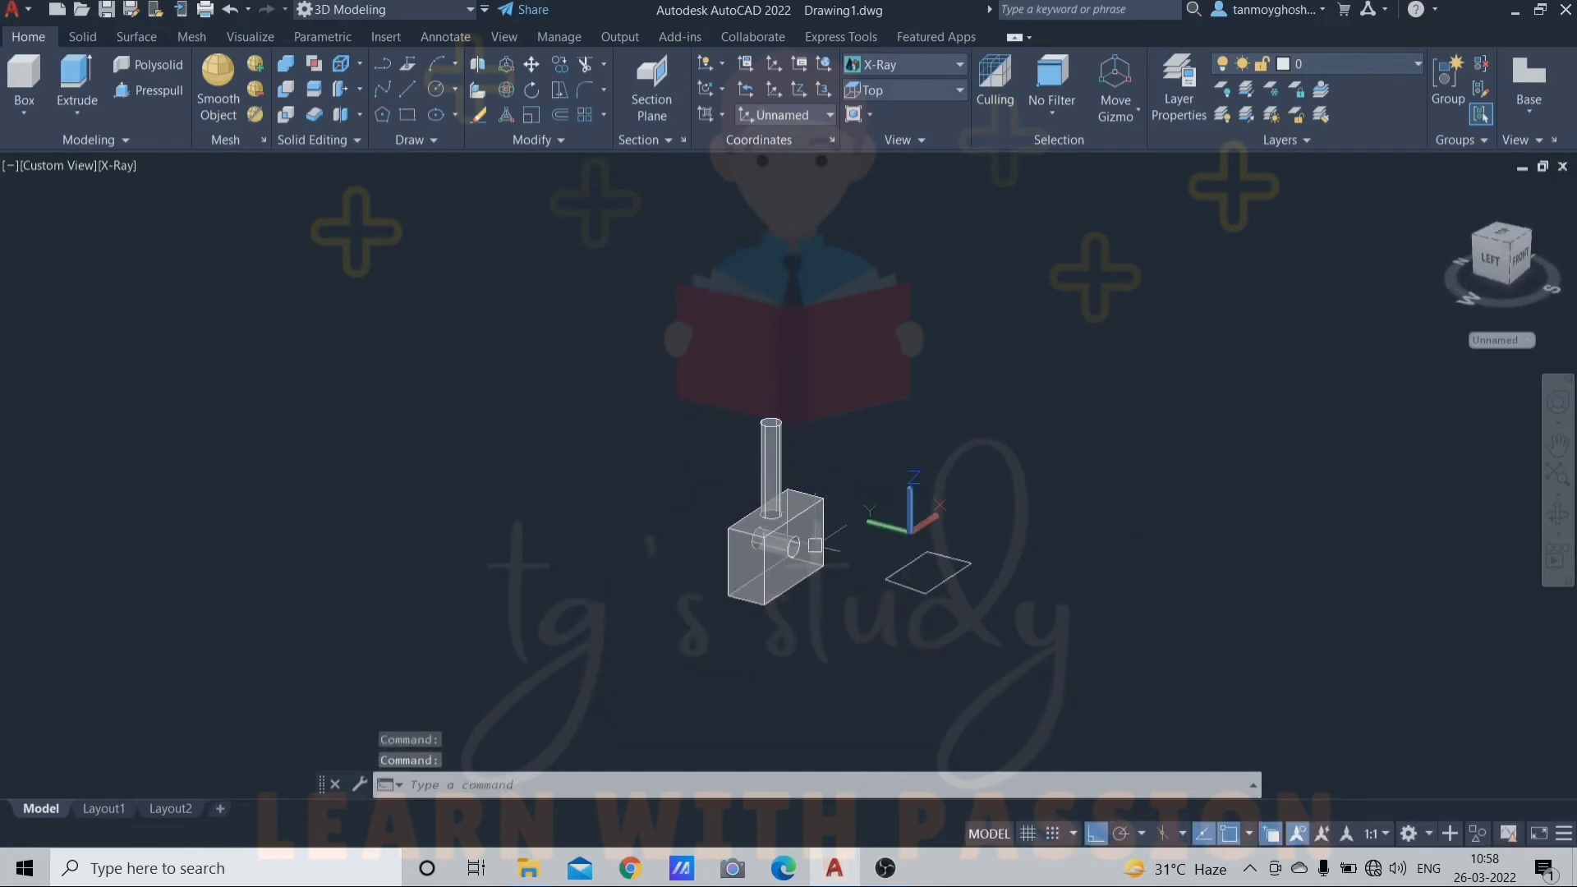
{"action": "scroll", "coordinate": [814, 545], "scroll_direction": "up", "scroll_amount": 4}
{"action": "middle_click_drag", "start_coordinate": [814, 545], "coordinate": [662, 533]}
{"action": "key", "text": "Escape"}
{"action": "key", "text": "Escape"}
{"action": "key", "text": "Escape"}
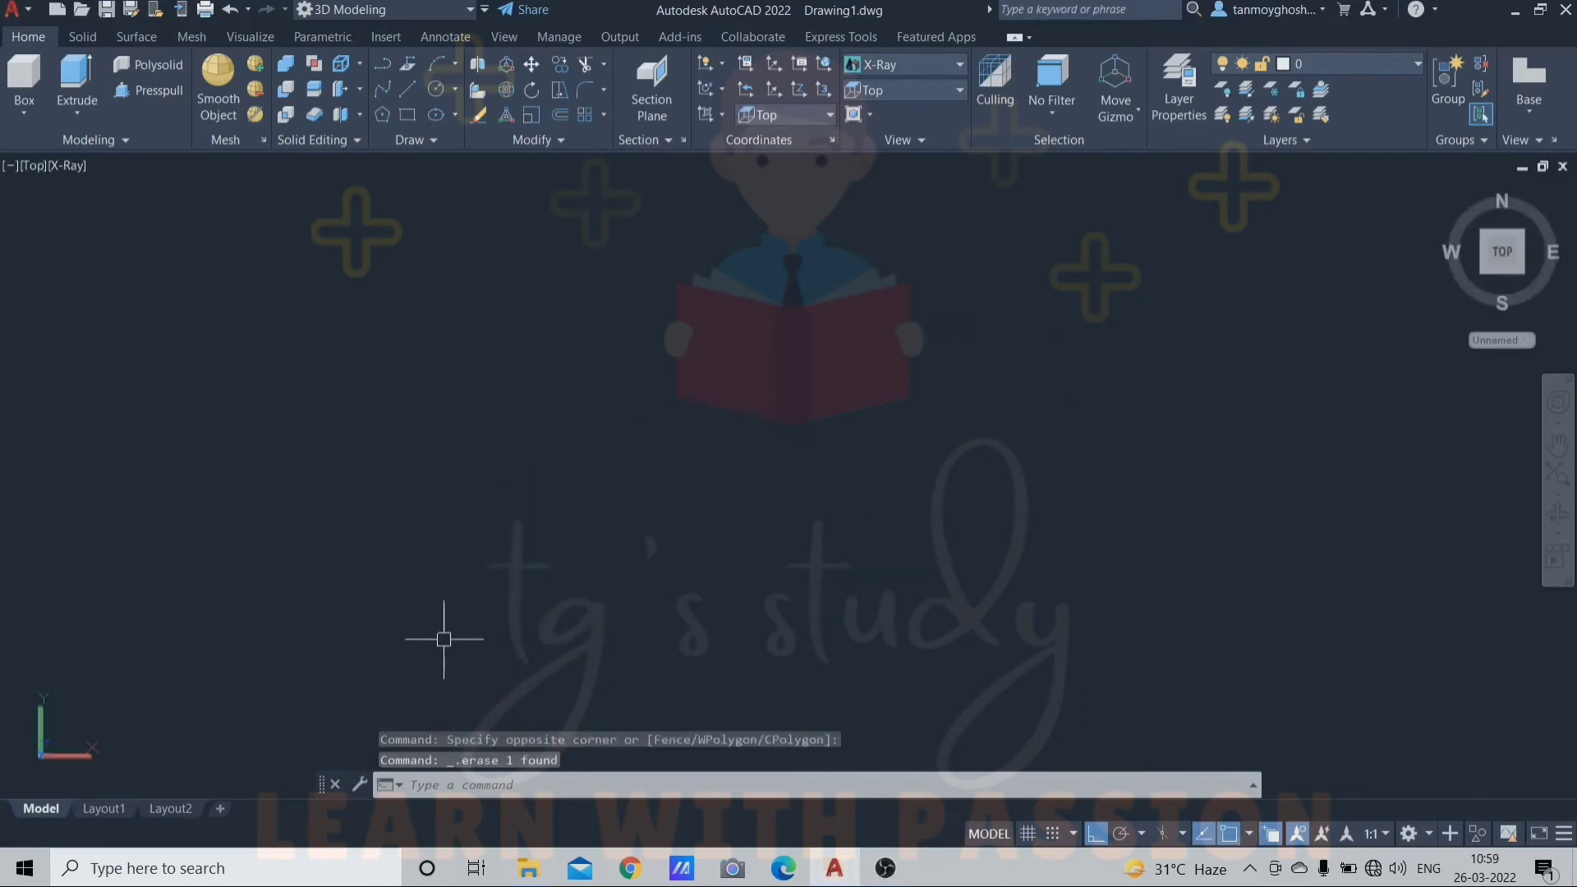
Step: Draw a rectangle 60 long and 40 wide in the empty top view using the Dimensions option
{"action": "type", "text": "c"}
{"action": "key", "text": "Return"}
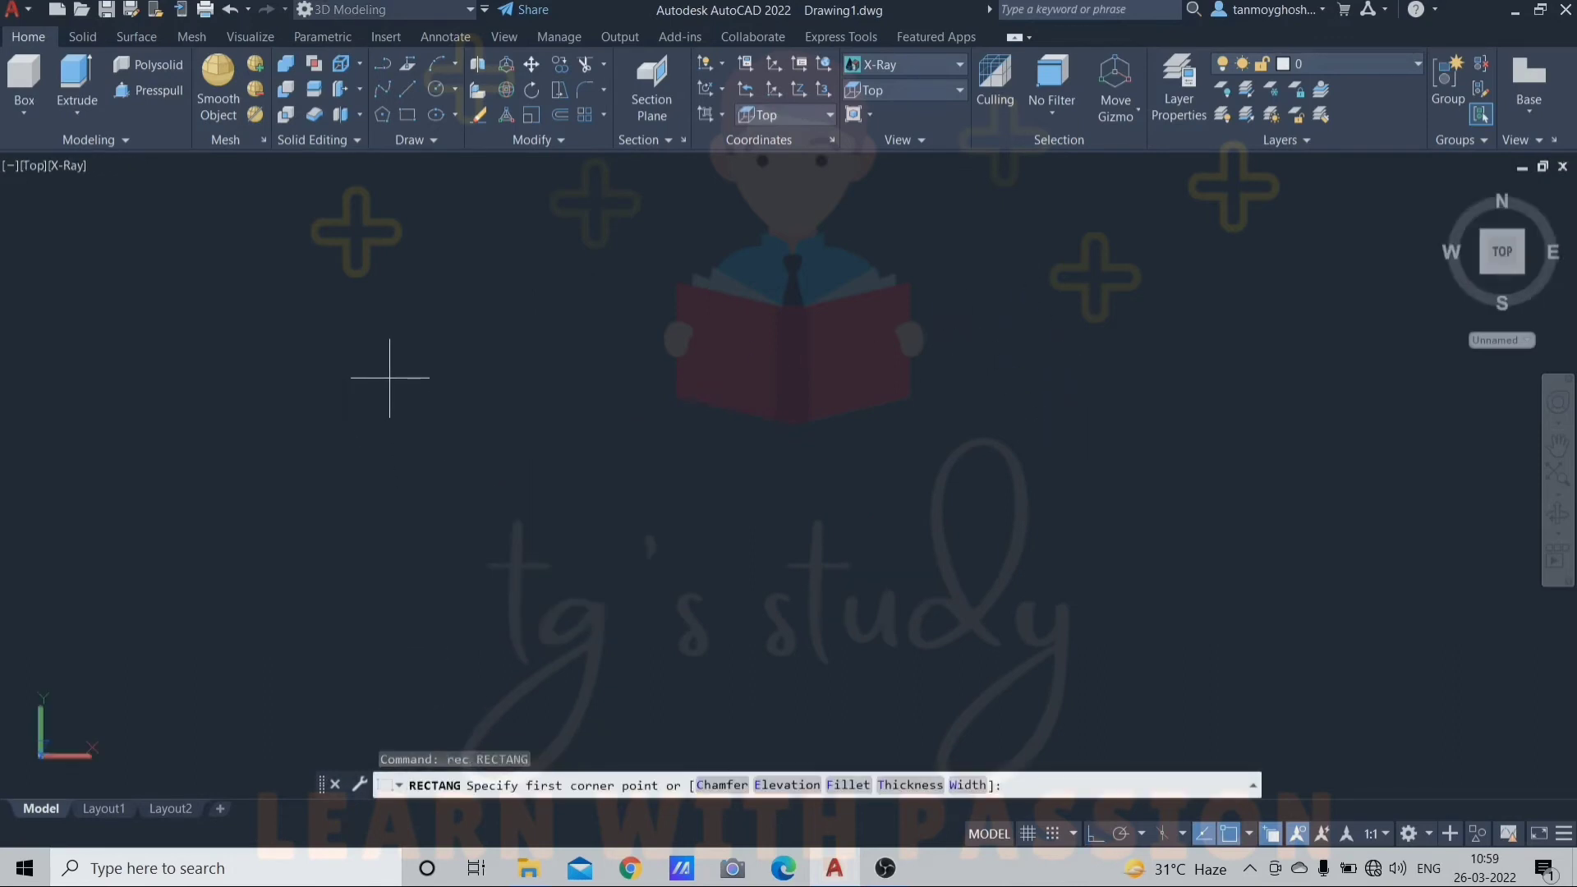
{"action": "left_click", "coordinate": [393, 372]}
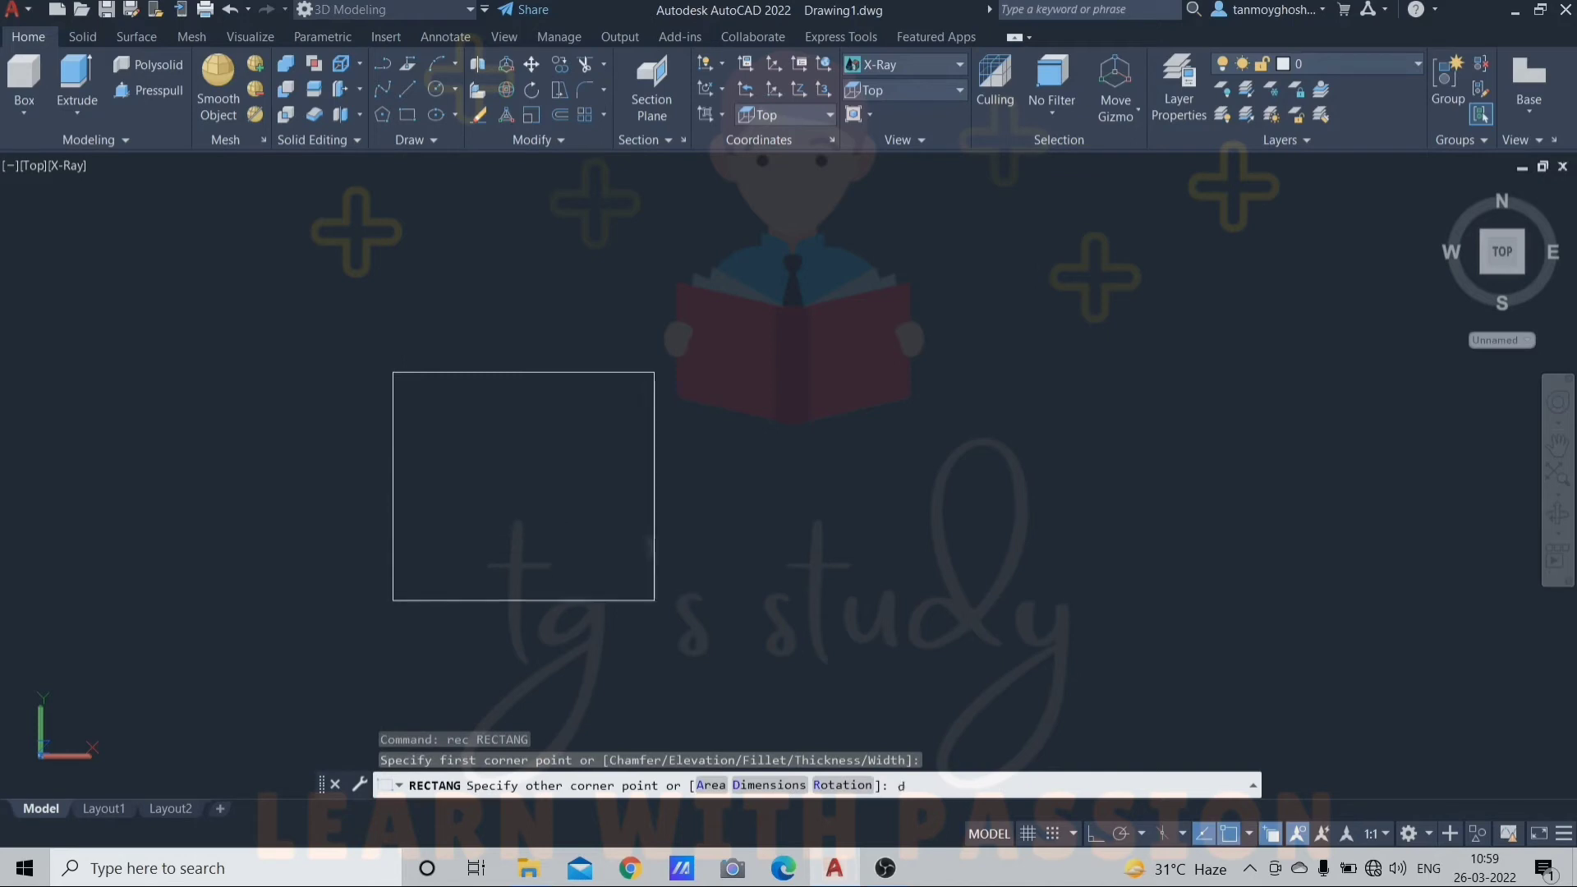
{"action": "type", "text": "d"}
{"action": "key", "text": "Return"}
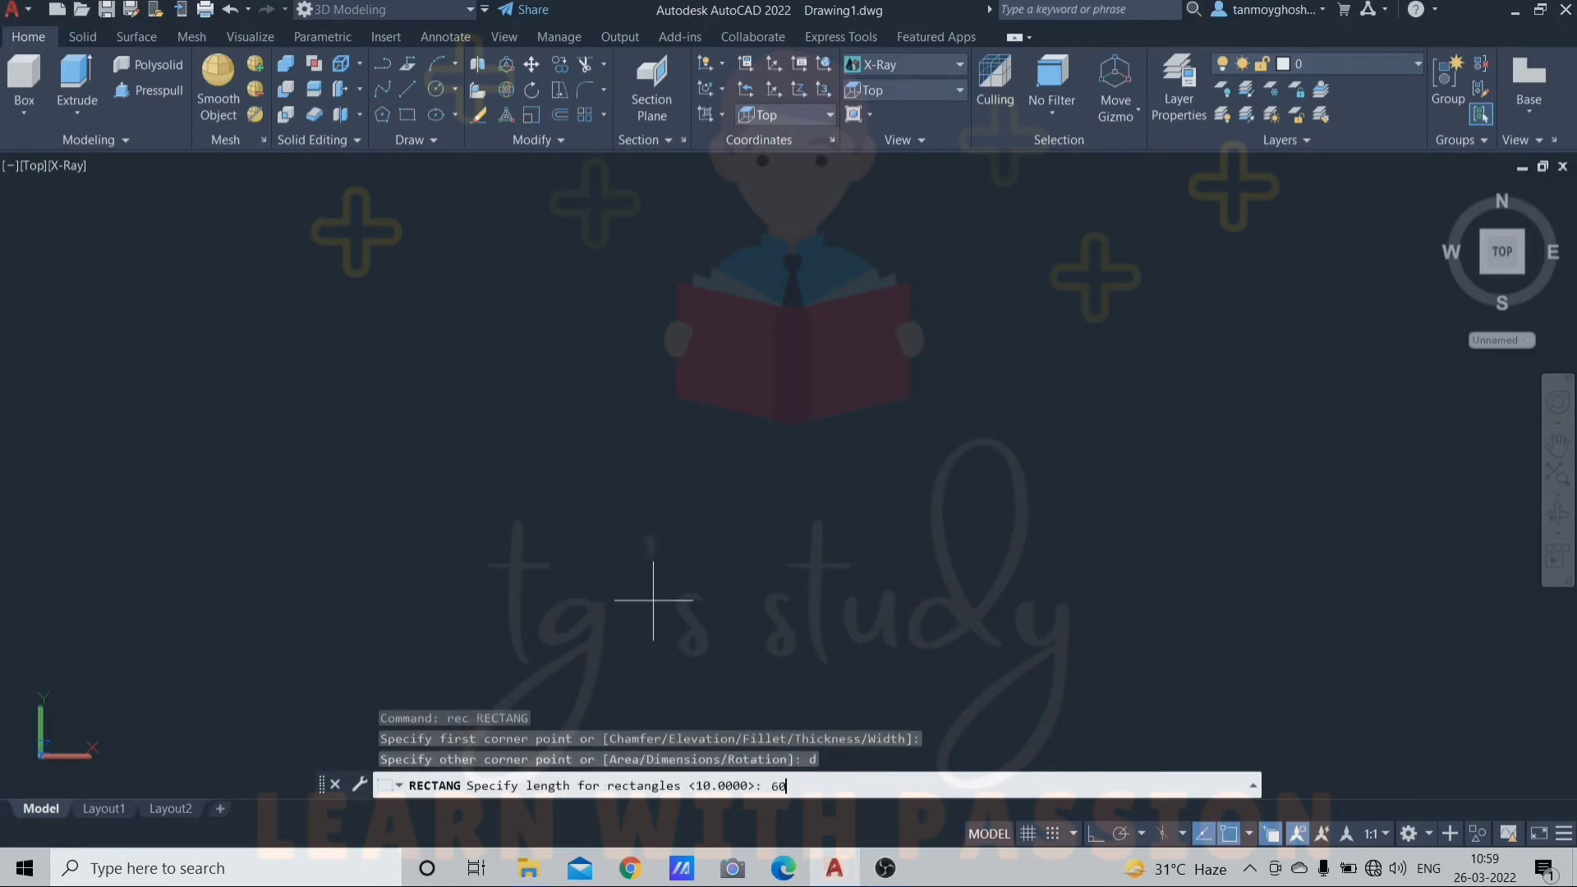
{"action": "key", "text": "Return"}
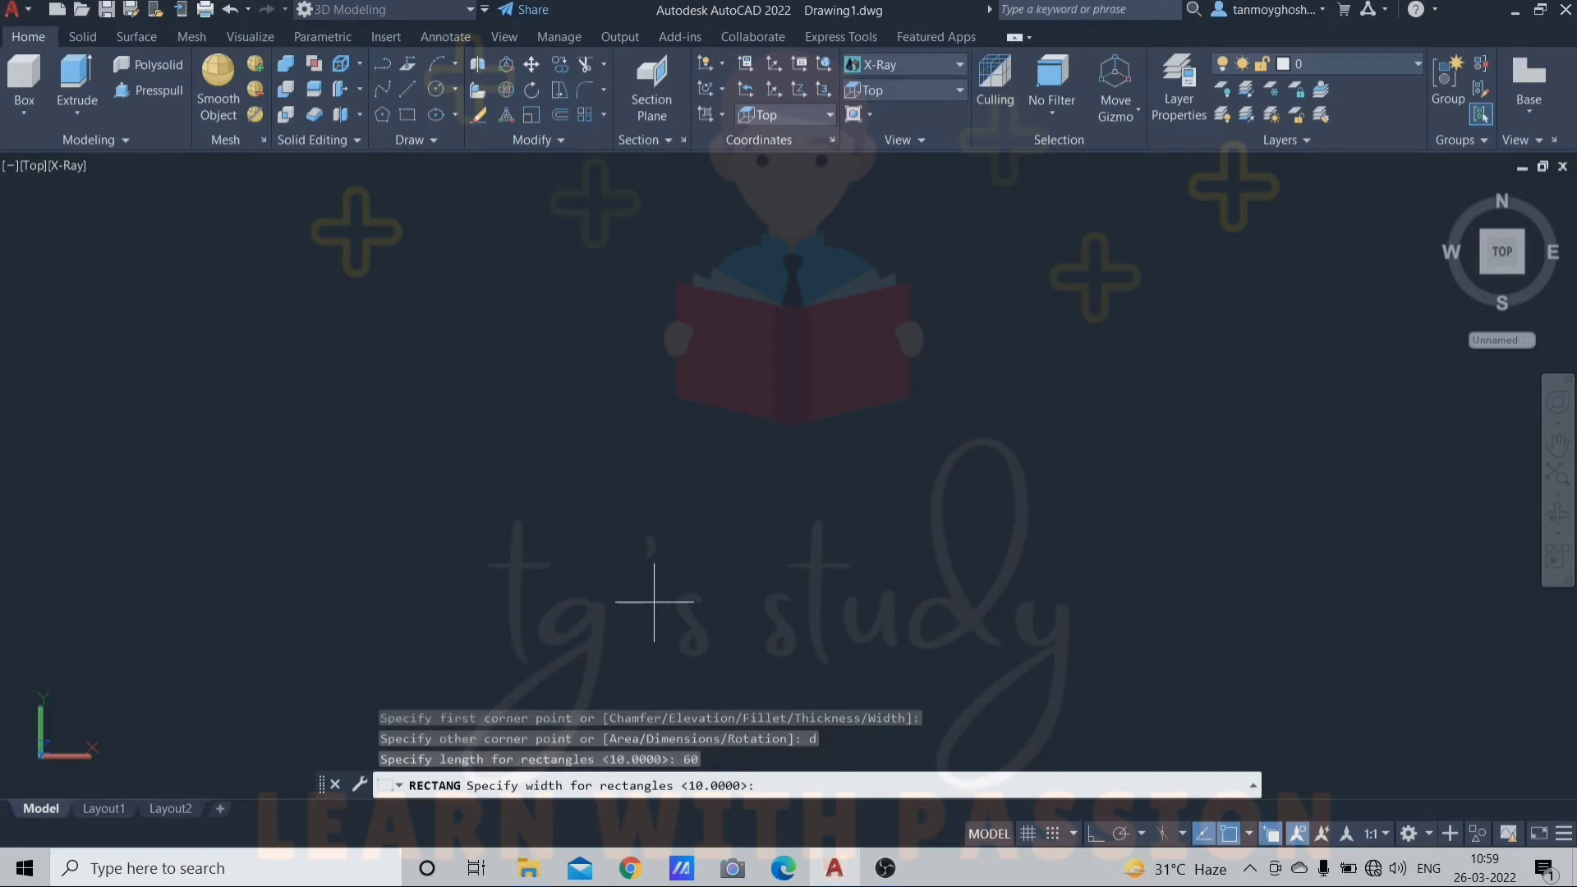
{"action": "type", "text": "40"}
{"action": "key", "text": "Return"}
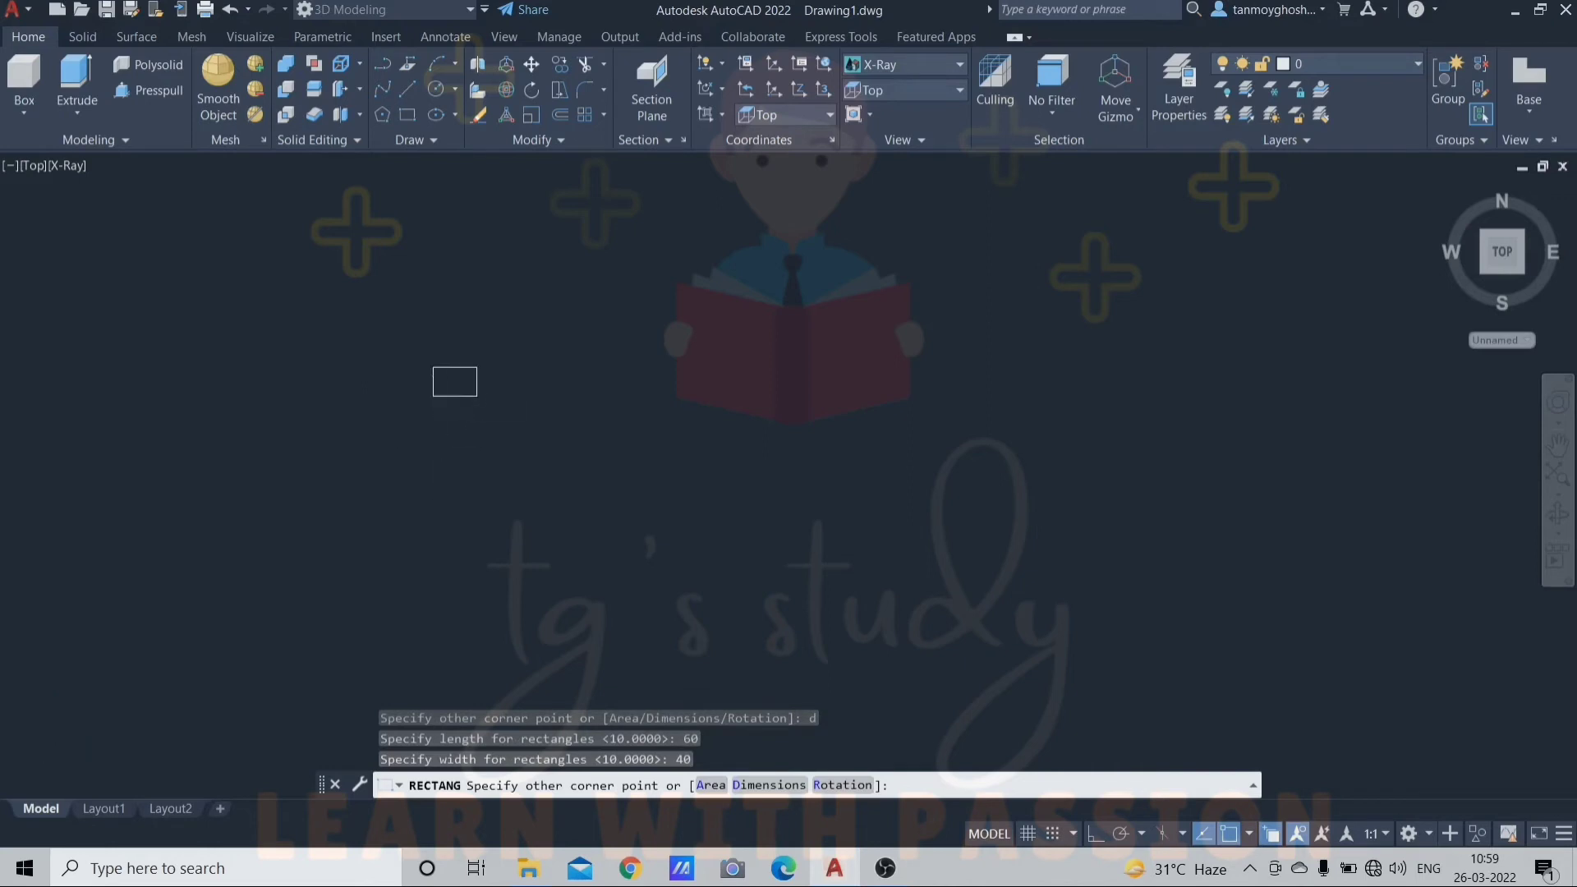
{"action": "left_click", "coordinate": [460, 353]}
{"action": "scroll", "coordinate": [471, 384], "scroll_direction": "up", "scroll_amount": 3}
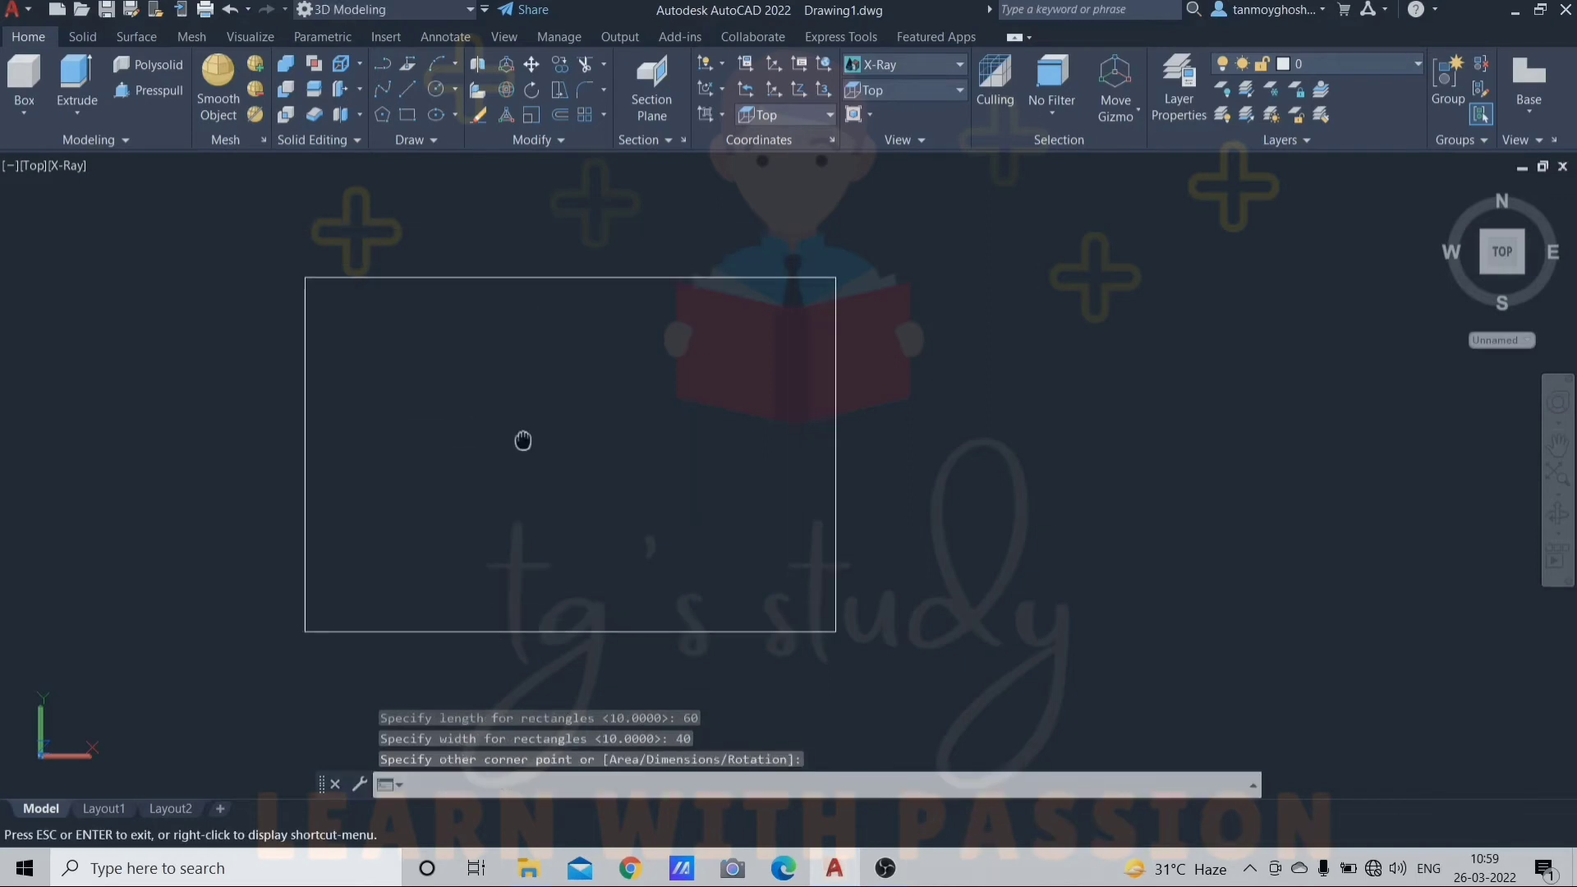
Step: Copy the rectangle horizontally to the right, leaving a wide gap between the original and the copy
{"action": "scroll", "coordinate": [580, 363], "scroll_direction": "down", "scroll_amount": 3}
{"action": "left_click", "coordinate": [776, 256]}
{"action": "left_click", "coordinate": [297, 649]}
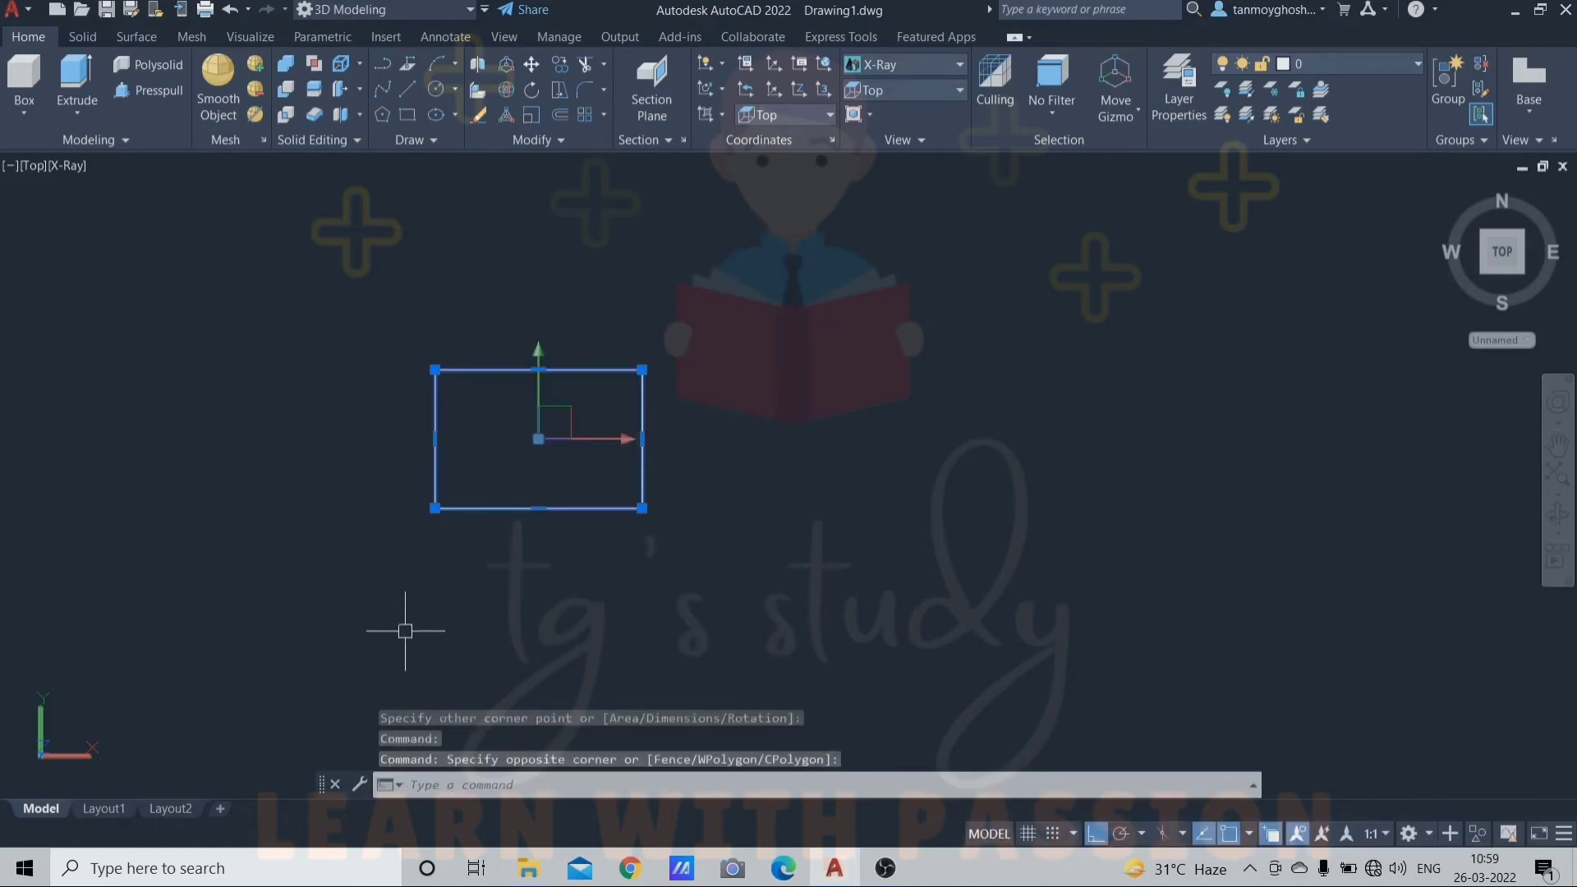
{"action": "type", "text": "co"}
{"action": "key", "text": "Return"}
{"action": "left_click", "coordinate": [435, 628]}
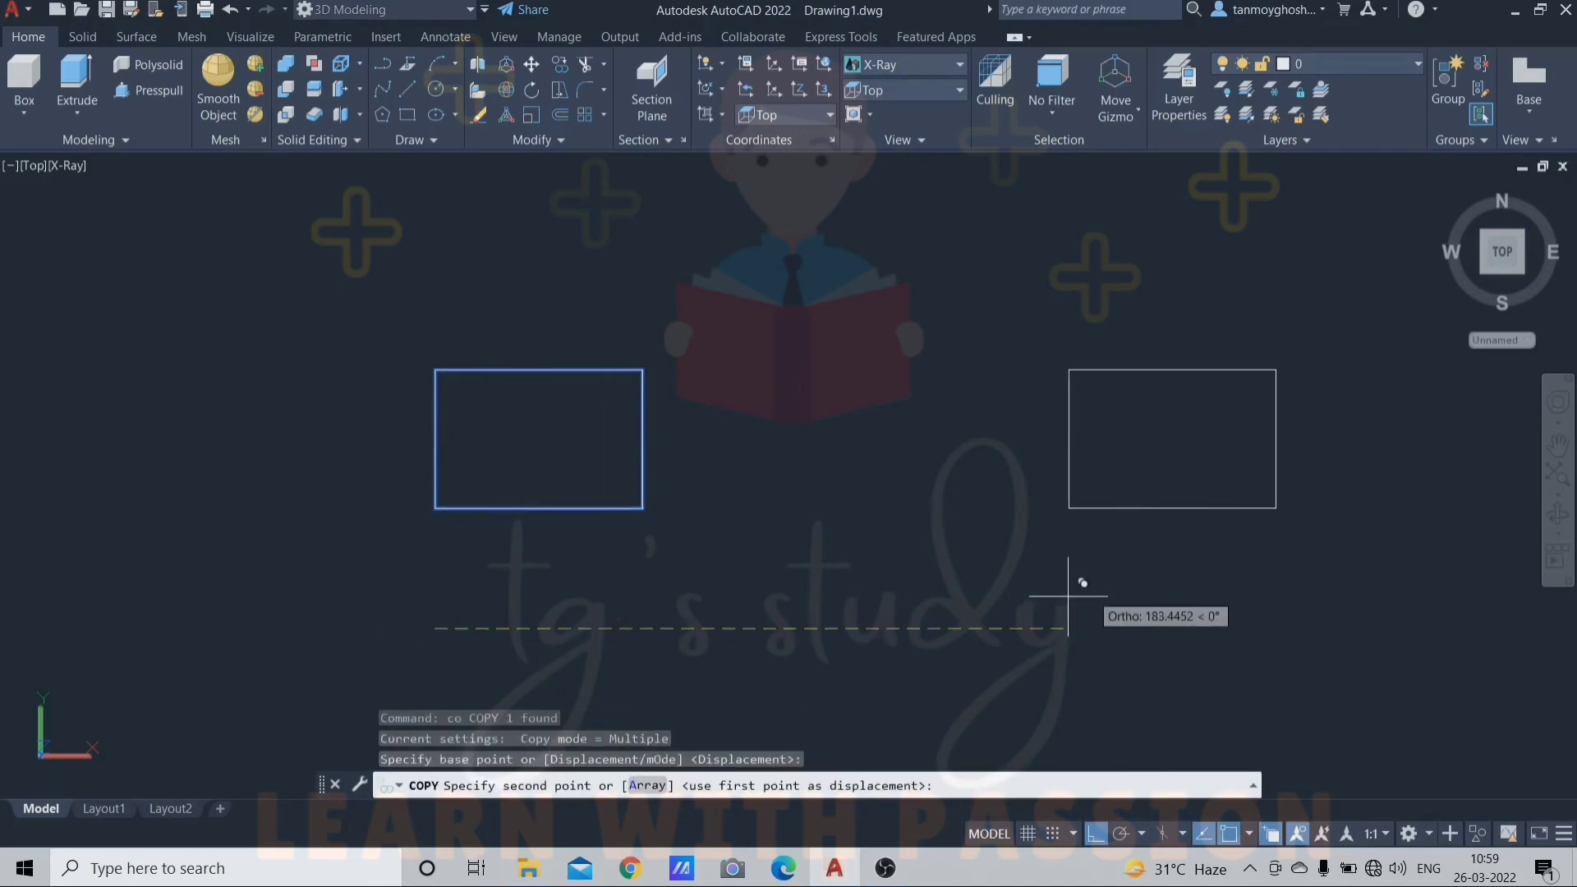
{"action": "left_click", "coordinate": [1096, 575]}
{"action": "key", "text": "Escape"}
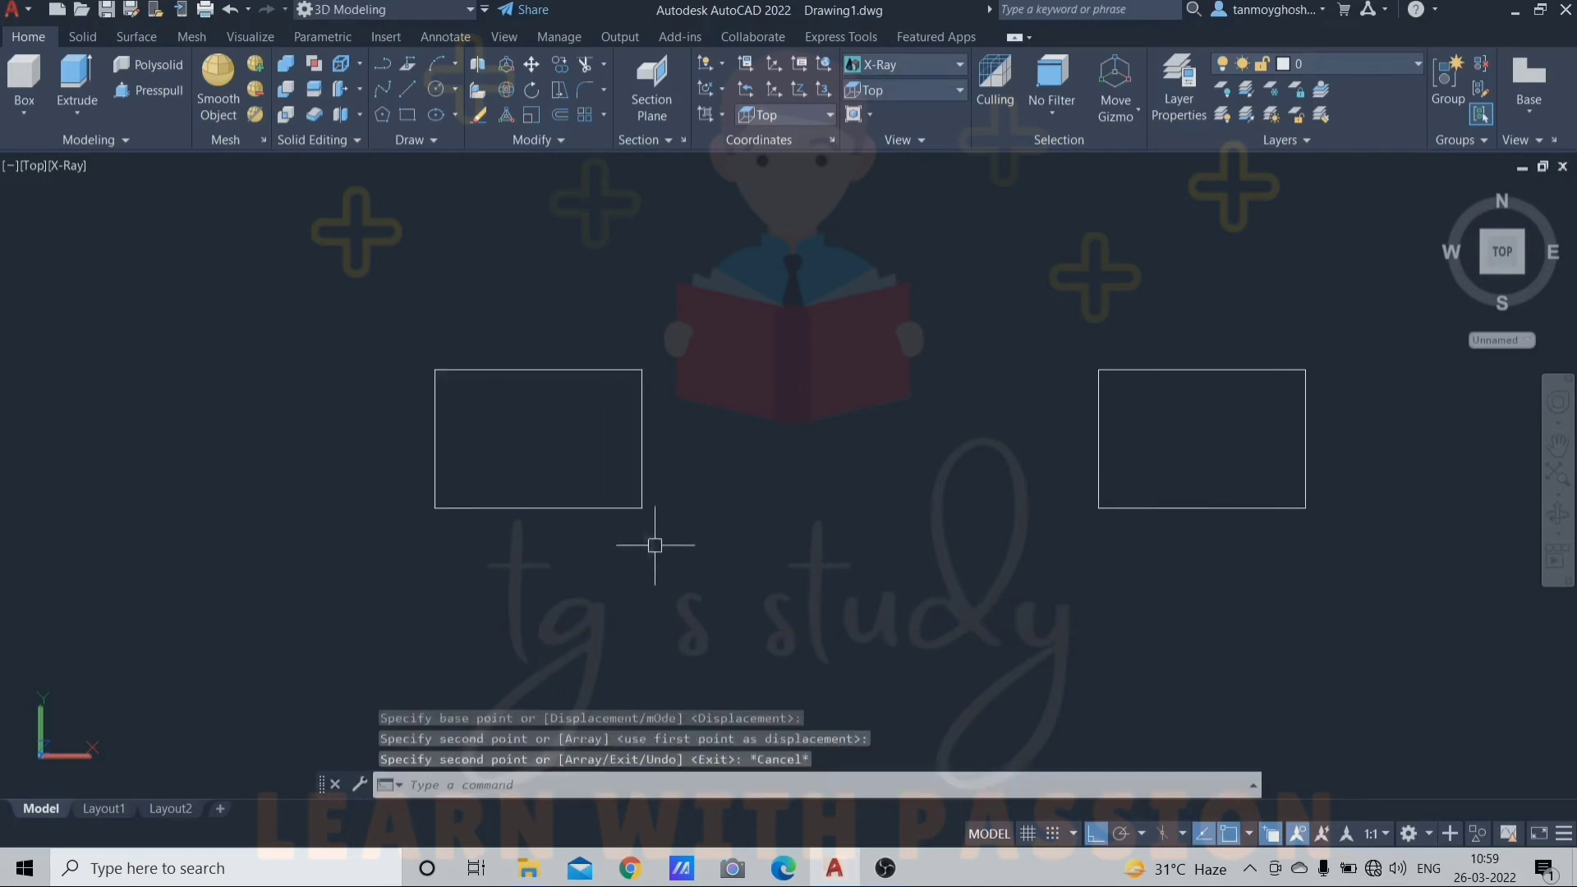
Step: Offset the left rectangle by 15 both inward and outward to make three nested rectangles
{"action": "scroll", "coordinate": [566, 464], "scroll_direction": "up", "scroll_amount": 4}
{"action": "middle_click_drag", "start_coordinate": [563, 458], "coordinate": [342, 477]}
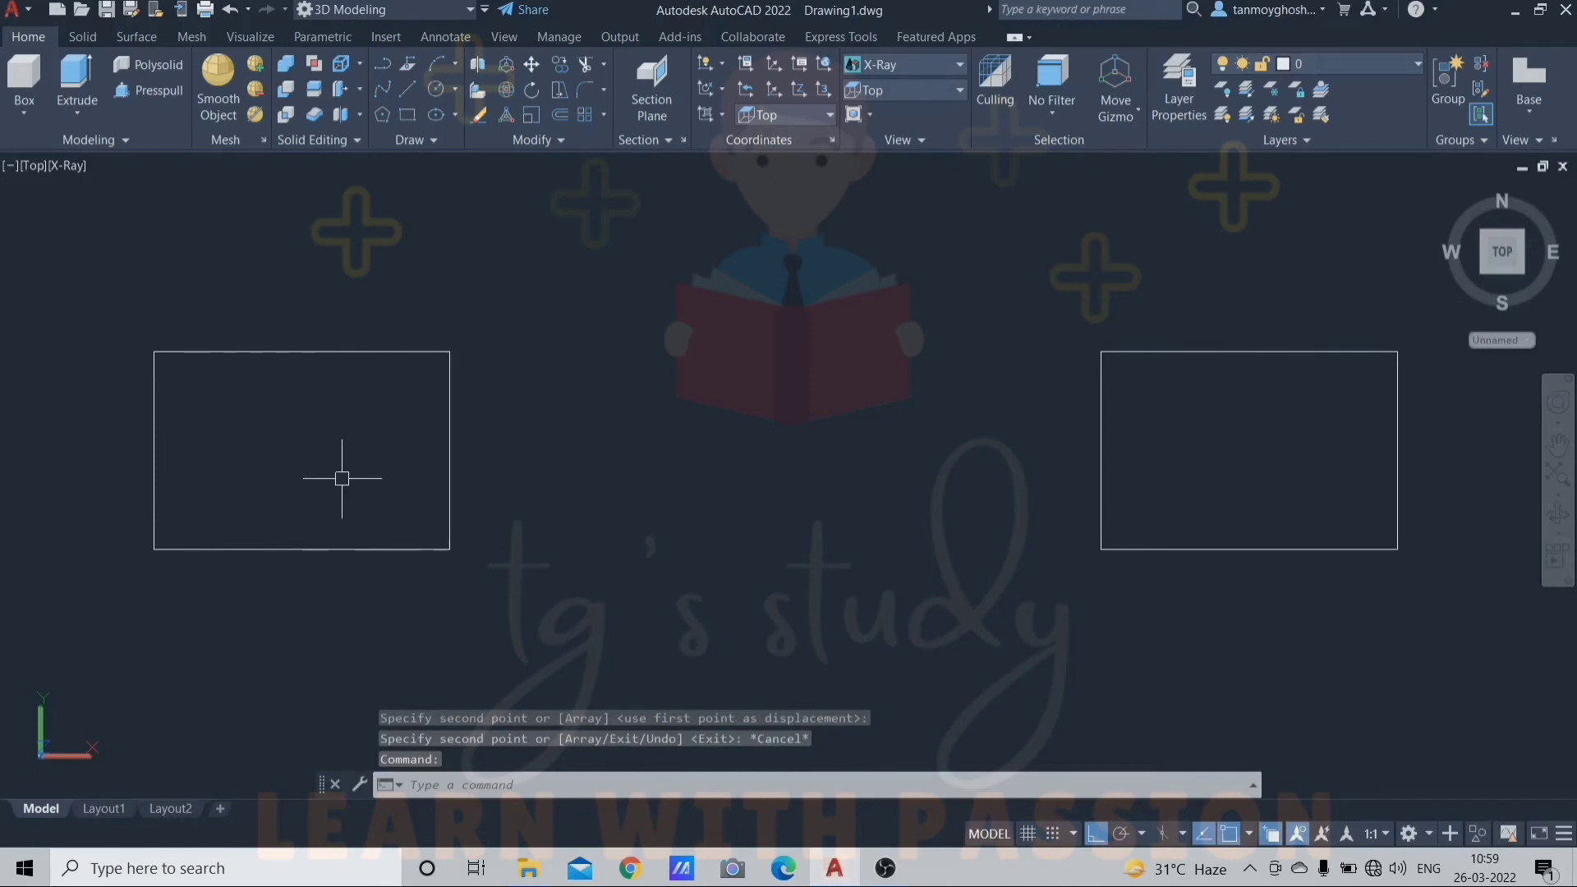
{"action": "key", "text": "Escape"}
{"action": "key", "text": "Escape"}
{"action": "type", "text": "o"}
{"action": "key", "text": "Return"}
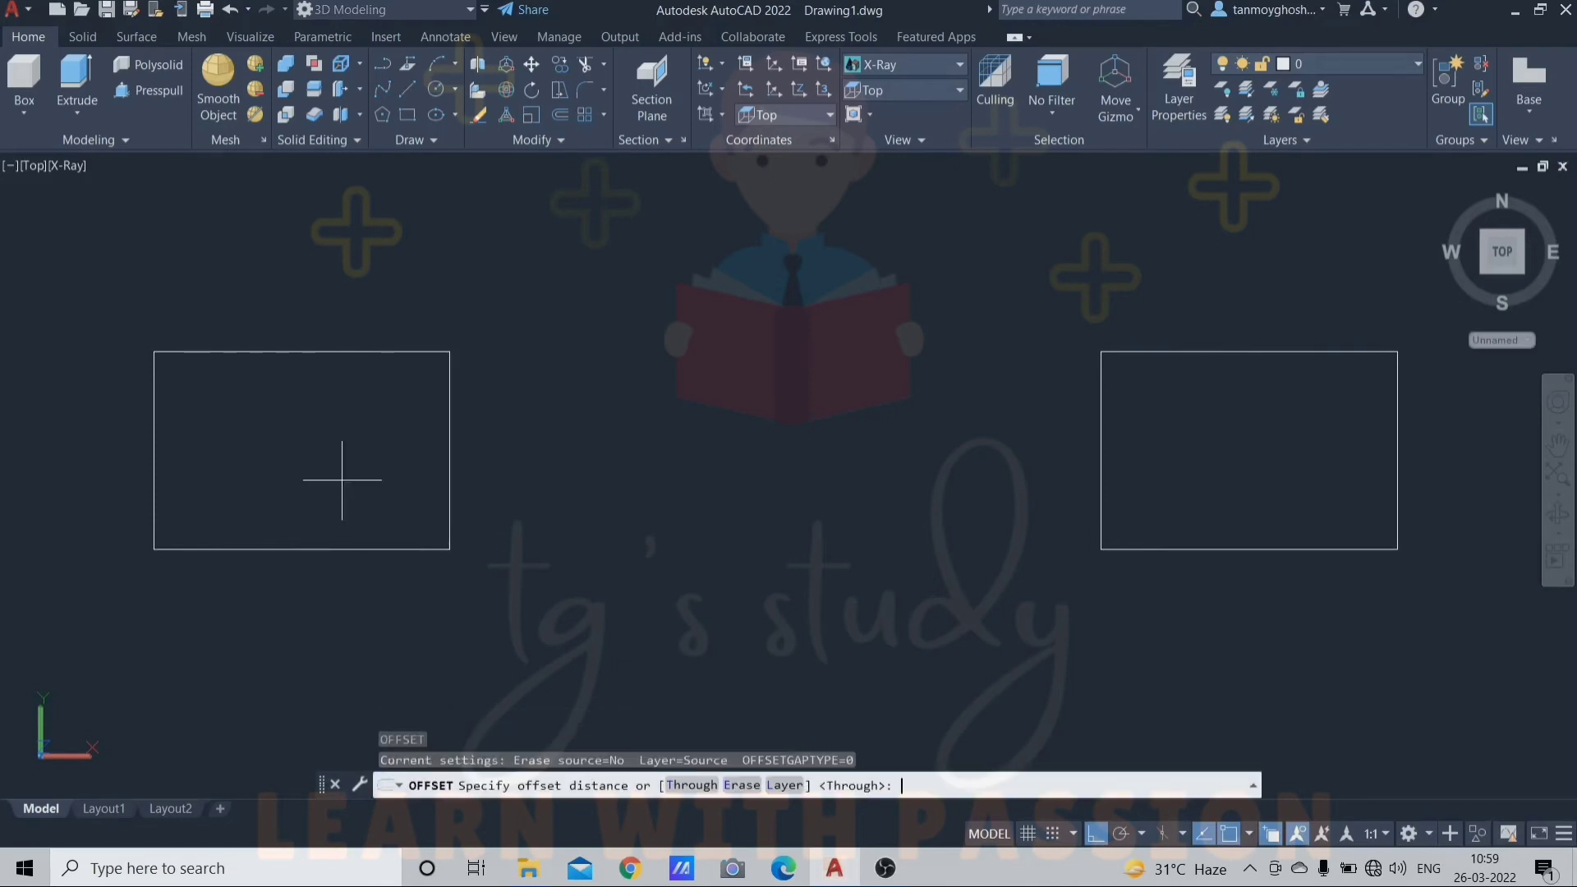
{"action": "type", "text": "15"}
{"action": "key", "text": "Return"}
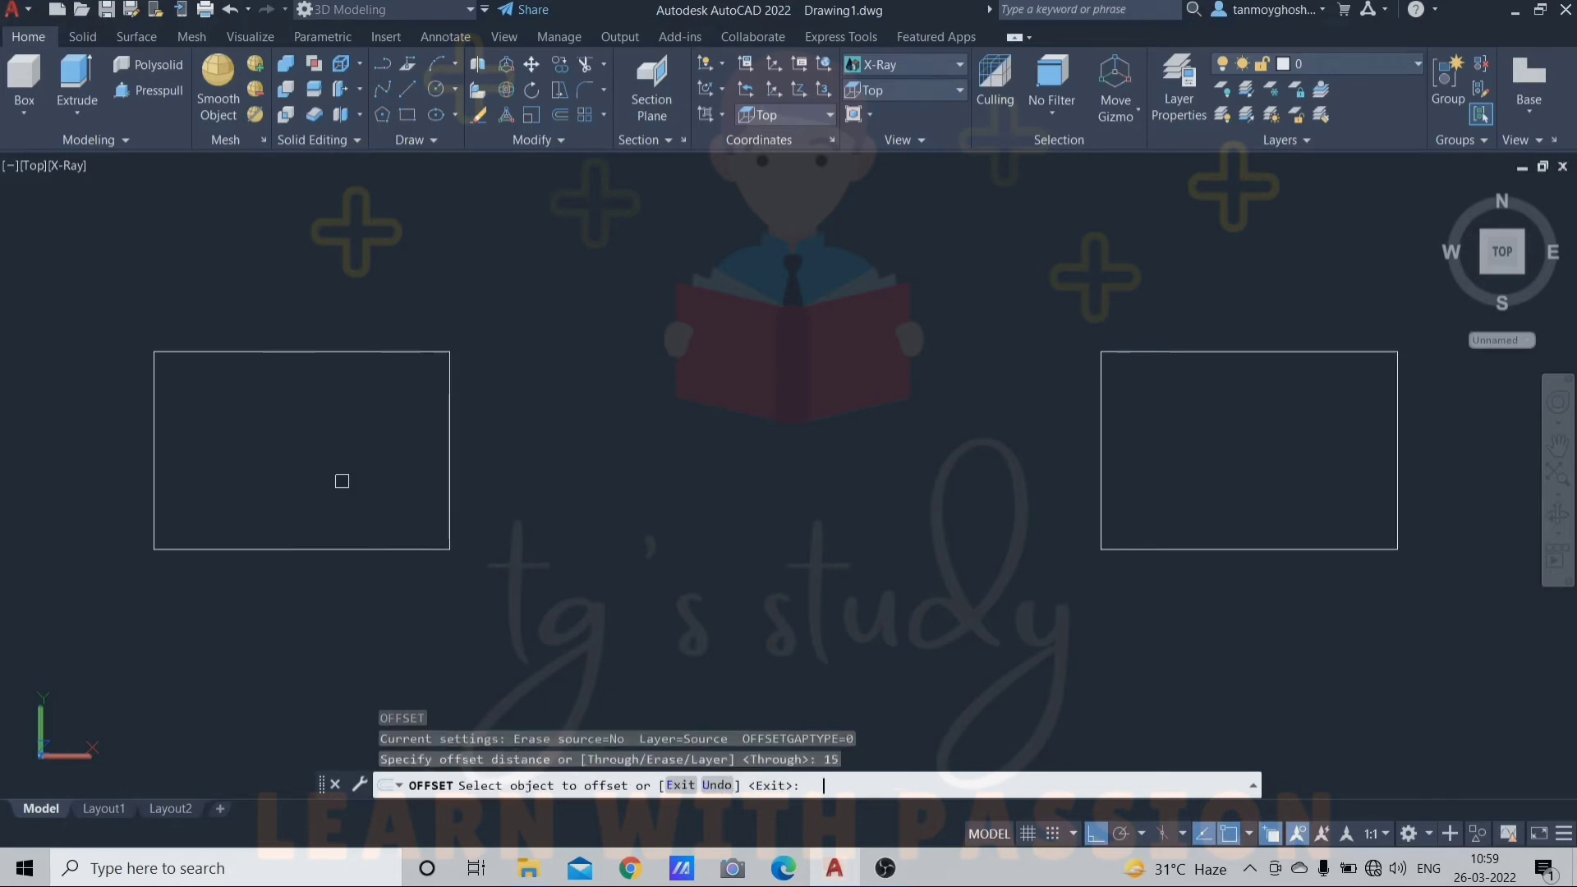
{"action": "left_click", "coordinate": [371, 353]}
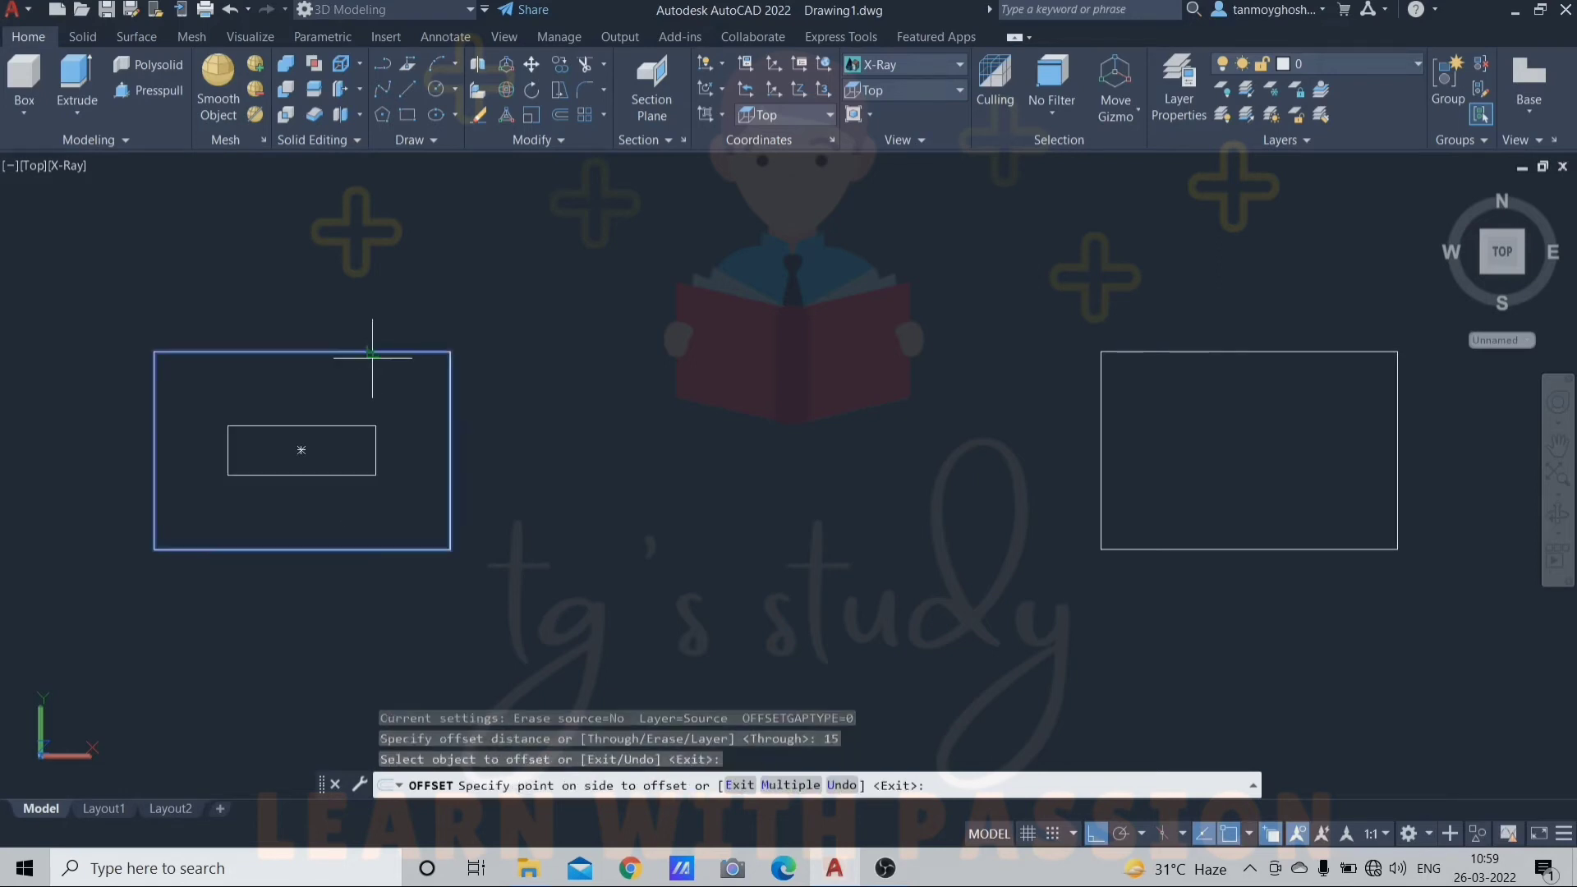
{"action": "left_click", "coordinate": [372, 398]}
{"action": "left_click", "coordinate": [374, 350]}
{"action": "left_click", "coordinate": [410, 265]}
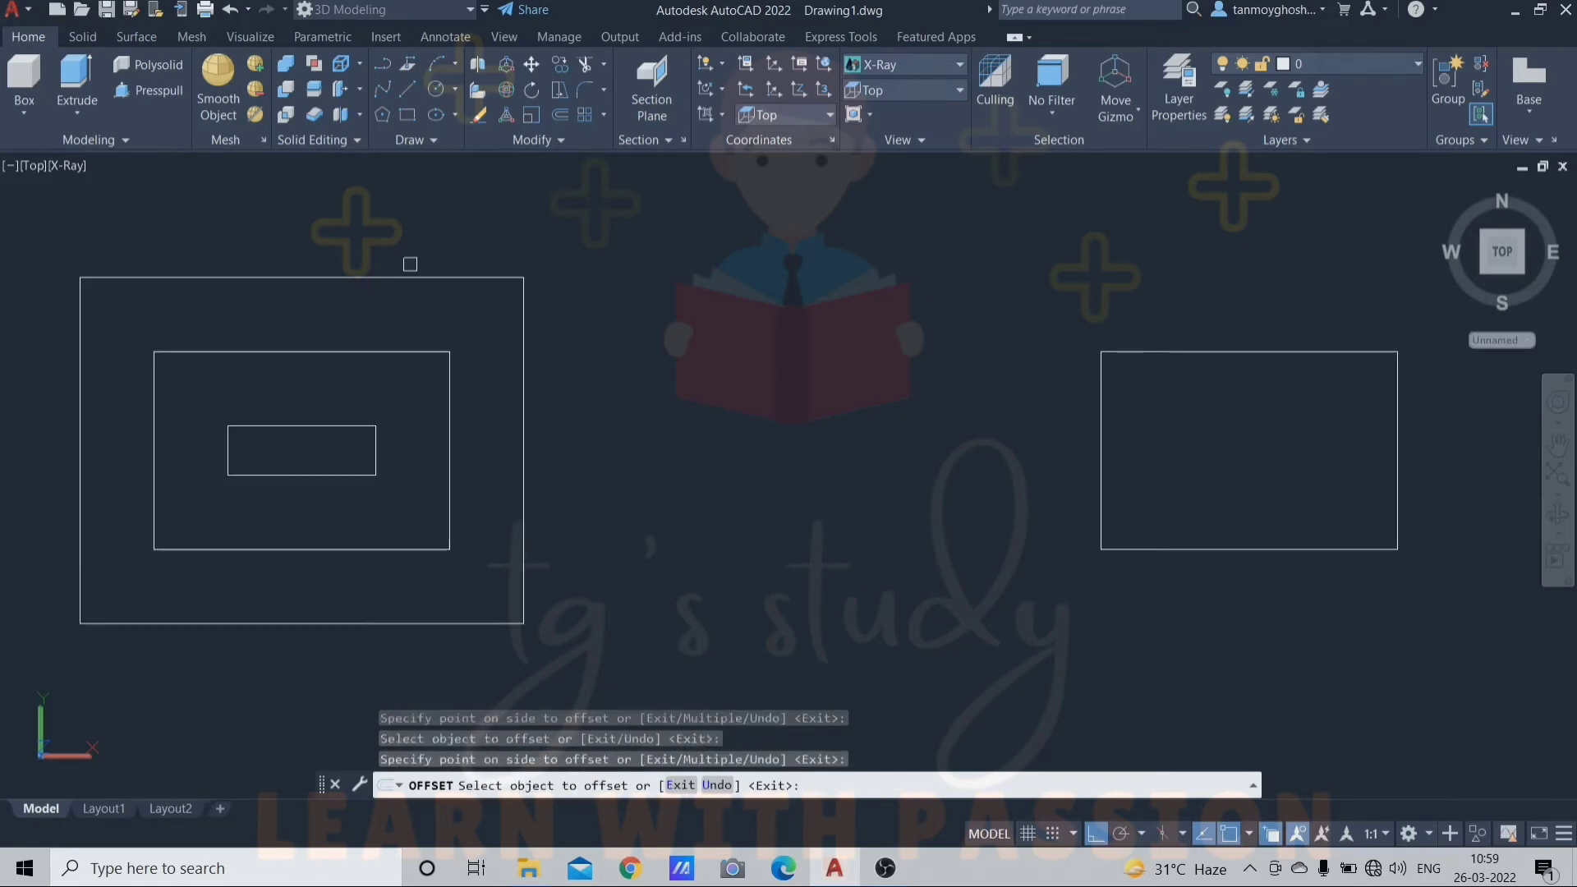
Step: Offset the right rectangle outward and inward by the same distance of 15, and end the command
{"action": "left_click", "coordinate": [1275, 351]}
{"action": "left_click", "coordinate": [1256, 321]}
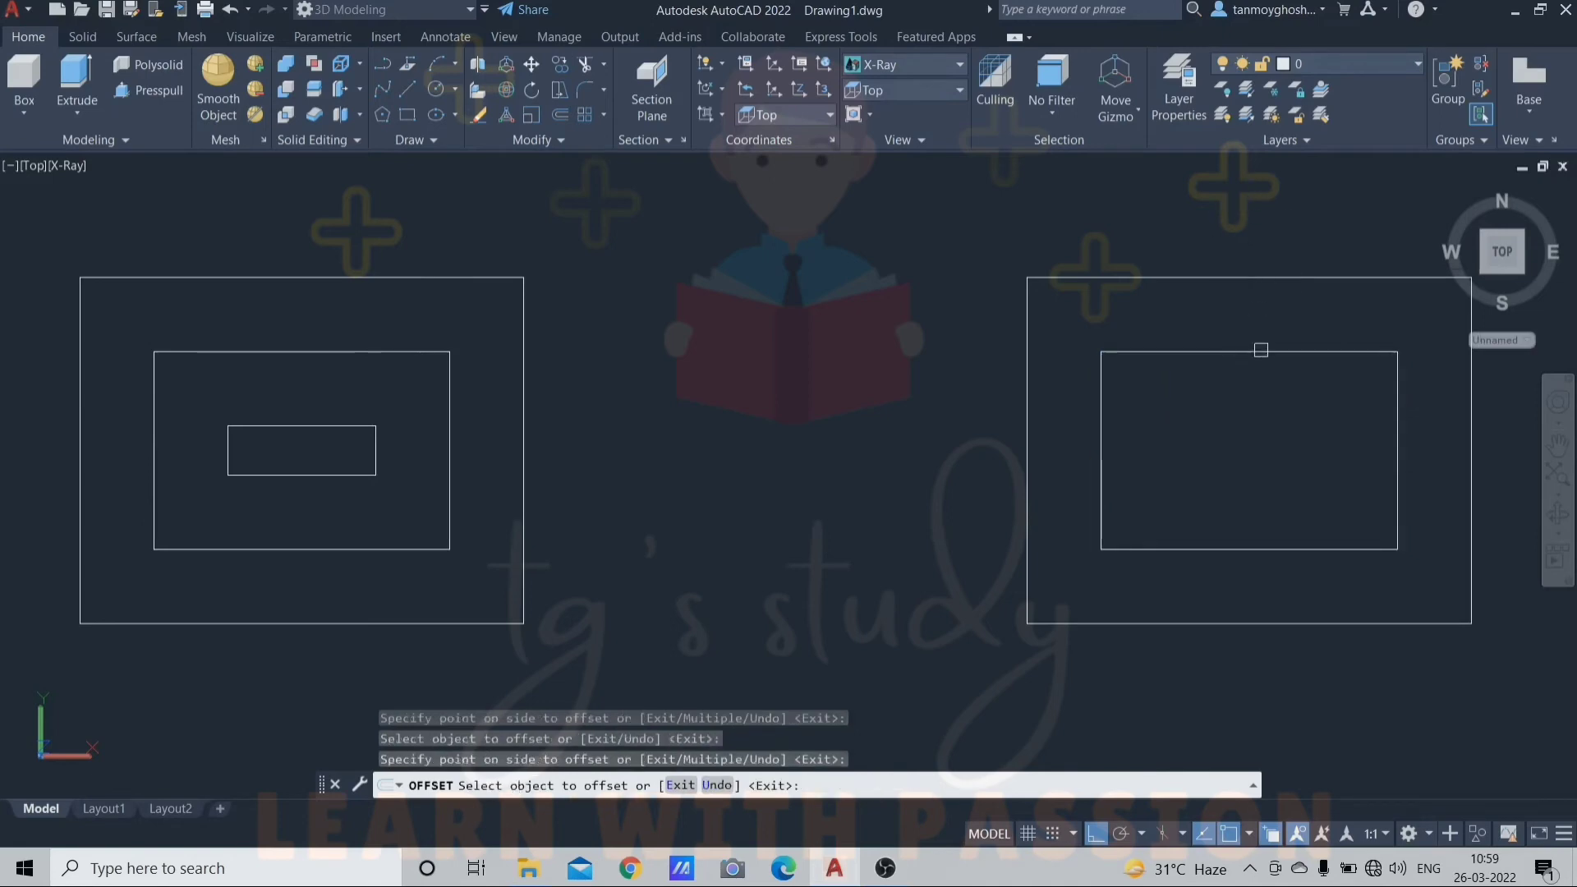
{"action": "left_click", "coordinate": [1261, 349]}
{"action": "left_click", "coordinate": [1249, 388]}
{"action": "scroll", "coordinate": [1223, 385], "scroll_direction": "down", "scroll_amount": 3}
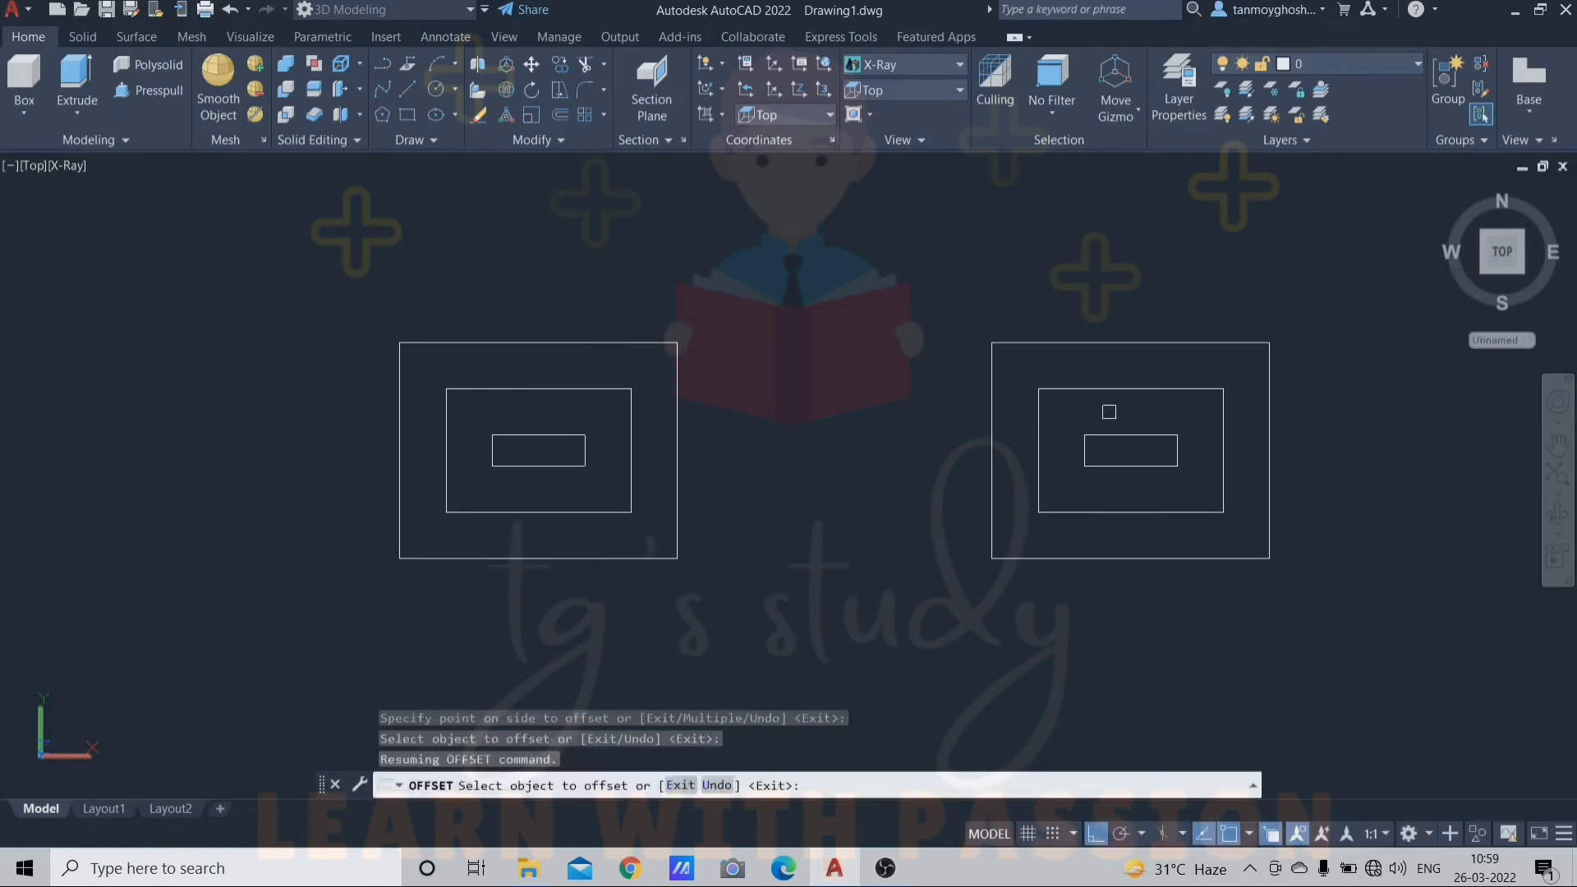
{"action": "key", "text": "Escape"}
{"action": "key", "text": "Escape"}
{"action": "key", "text": "Escape"}
Step: Switch the view to SW Isometric and frame both groups of nested rectangles
{"action": "left_click", "coordinate": [907, 89]}
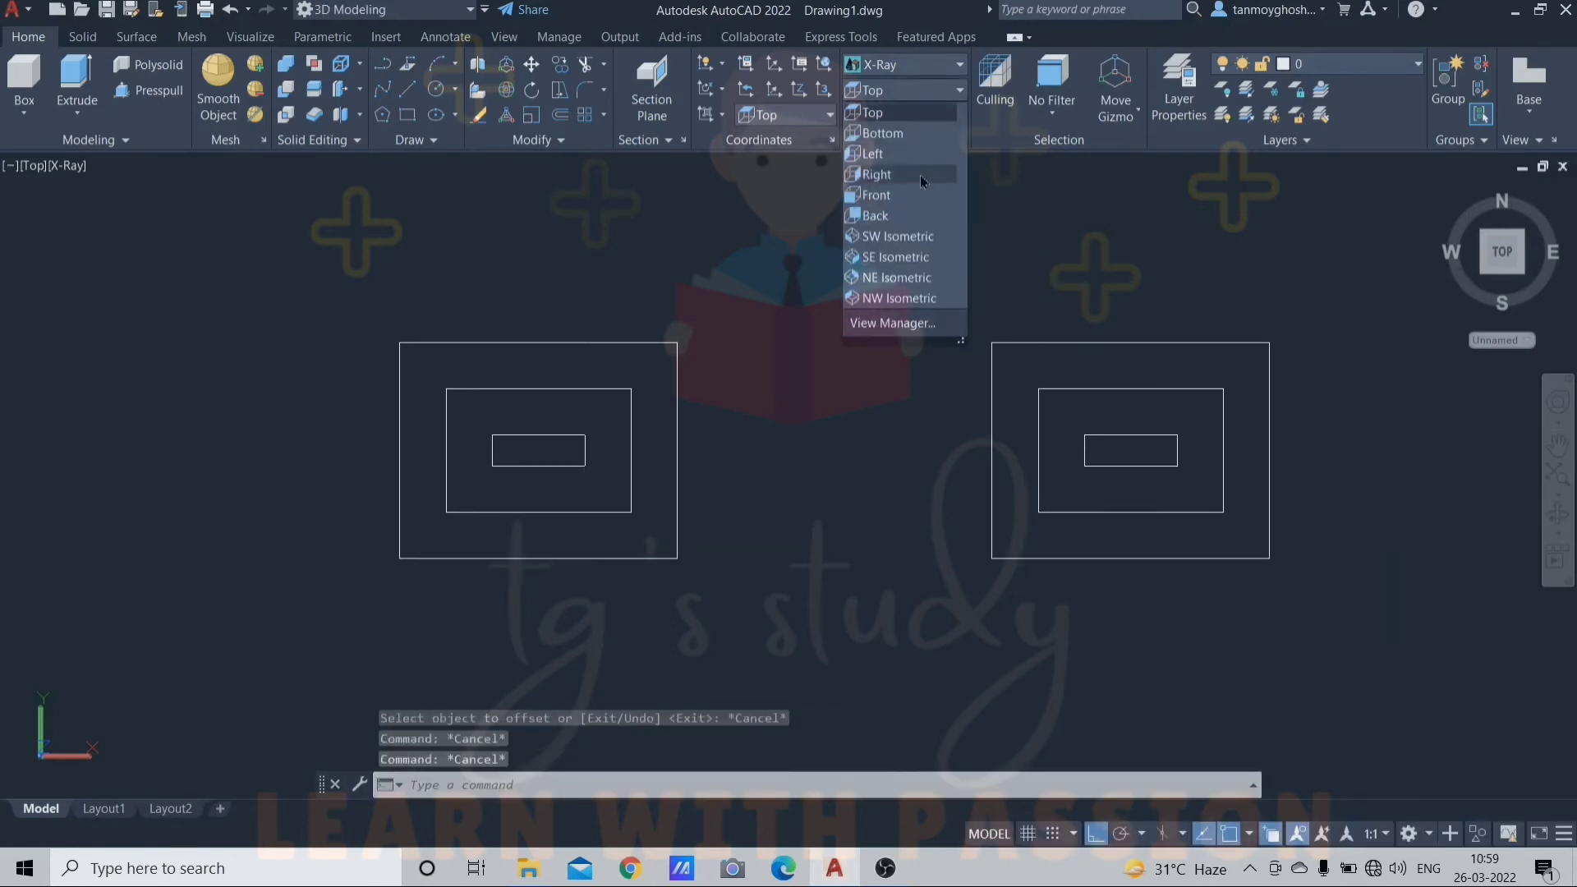
{"action": "left_click", "coordinate": [904, 236]}
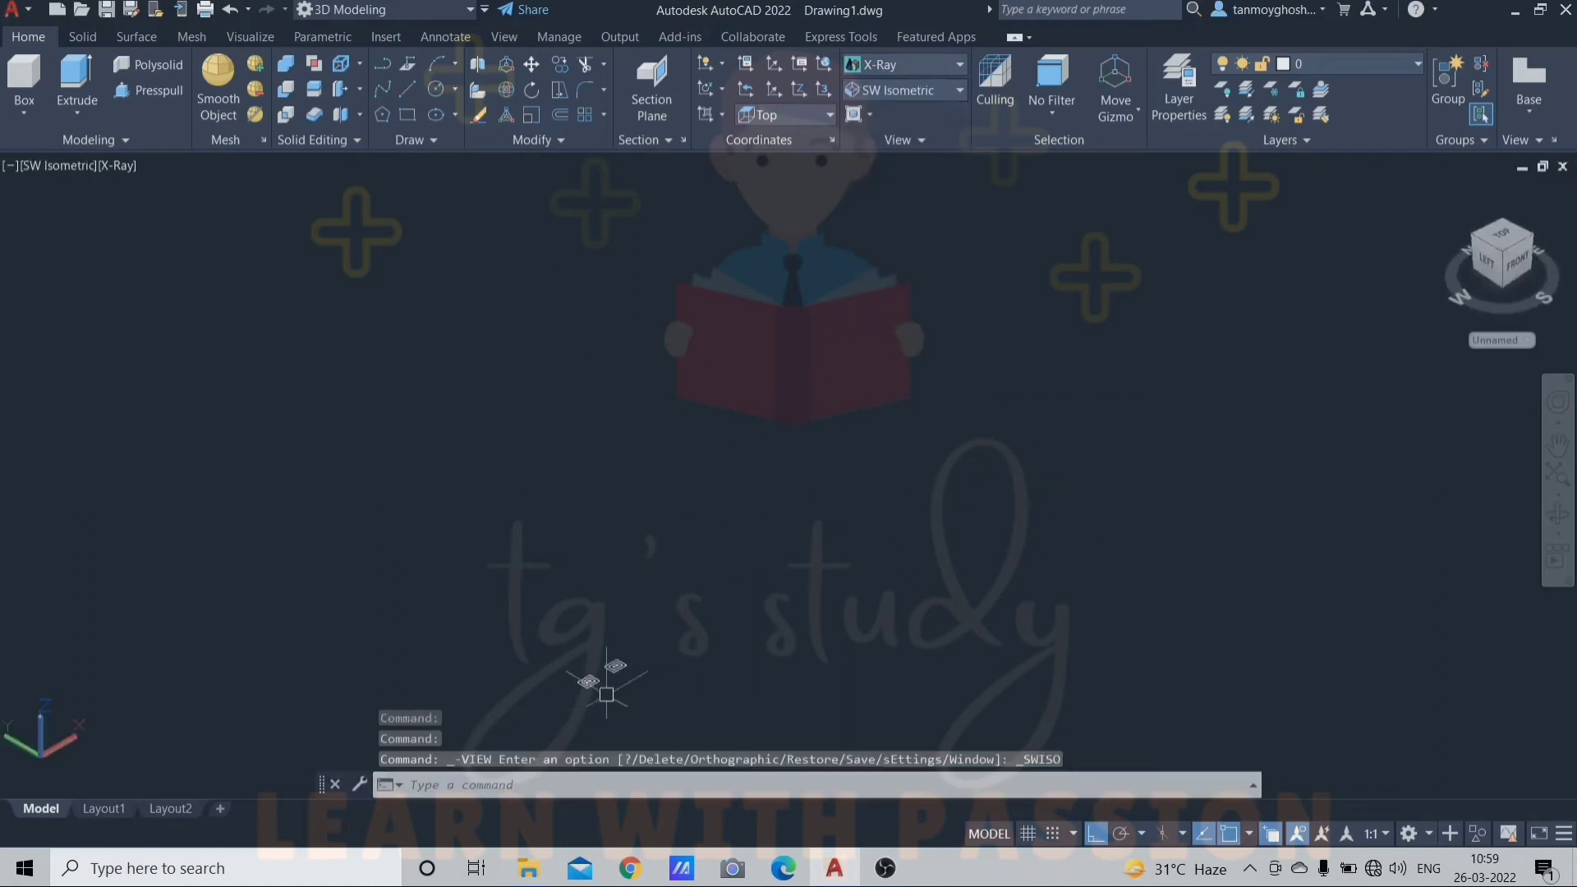
{"action": "scroll", "coordinate": [606, 694], "scroll_direction": "up", "scroll_amount": 9}
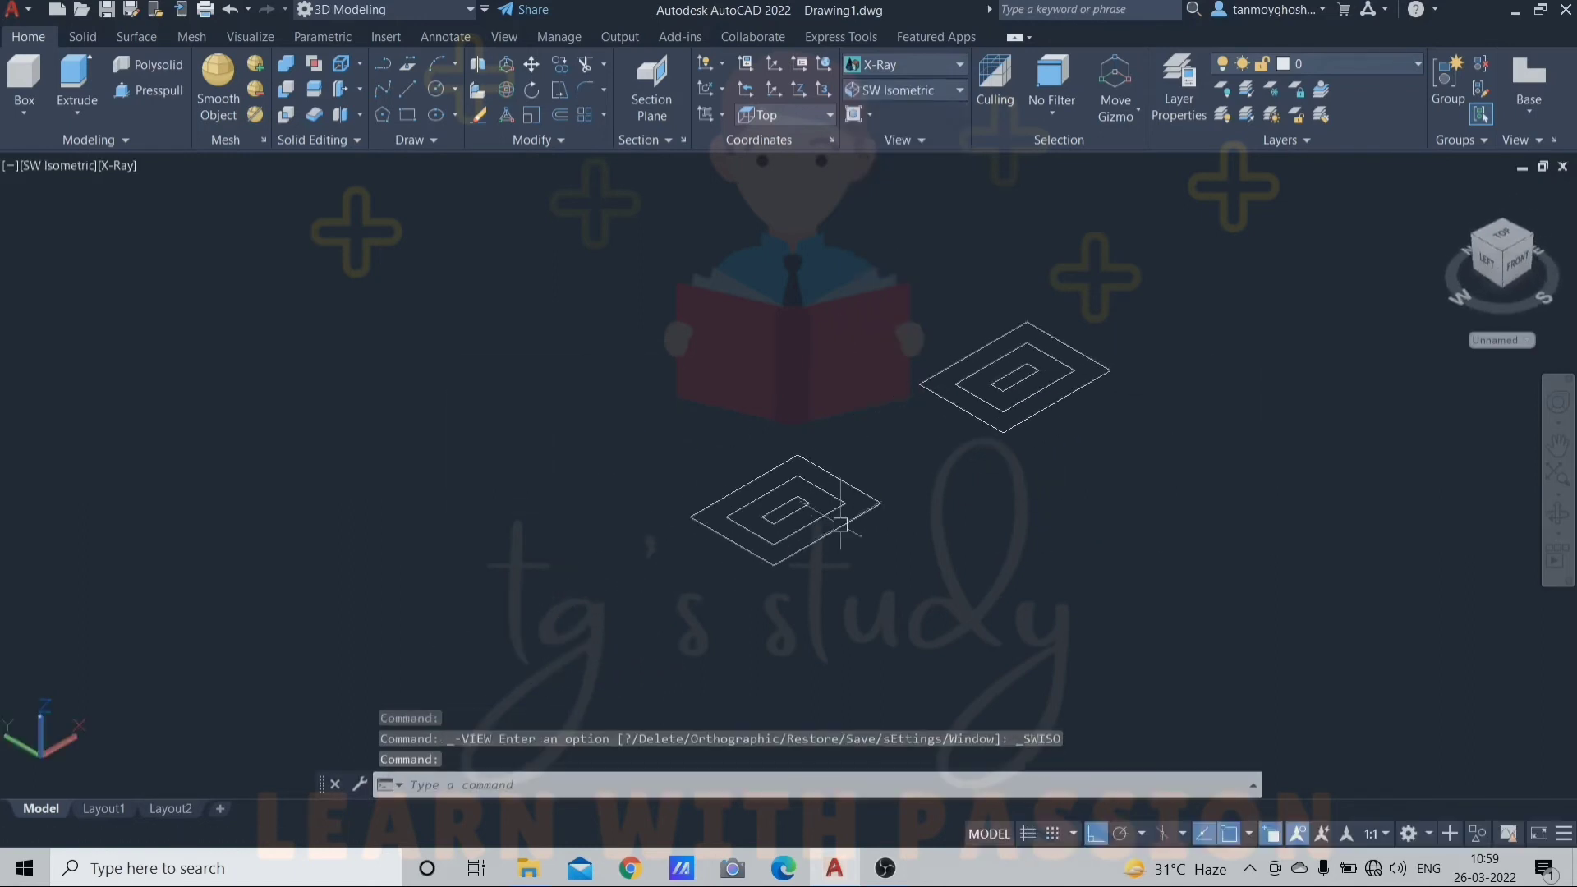
{"action": "scroll", "coordinate": [840, 524], "scroll_direction": "up", "scroll_amount": 2}
{"action": "middle_click_drag", "start_coordinate": [824, 490], "coordinate": [756, 530]}
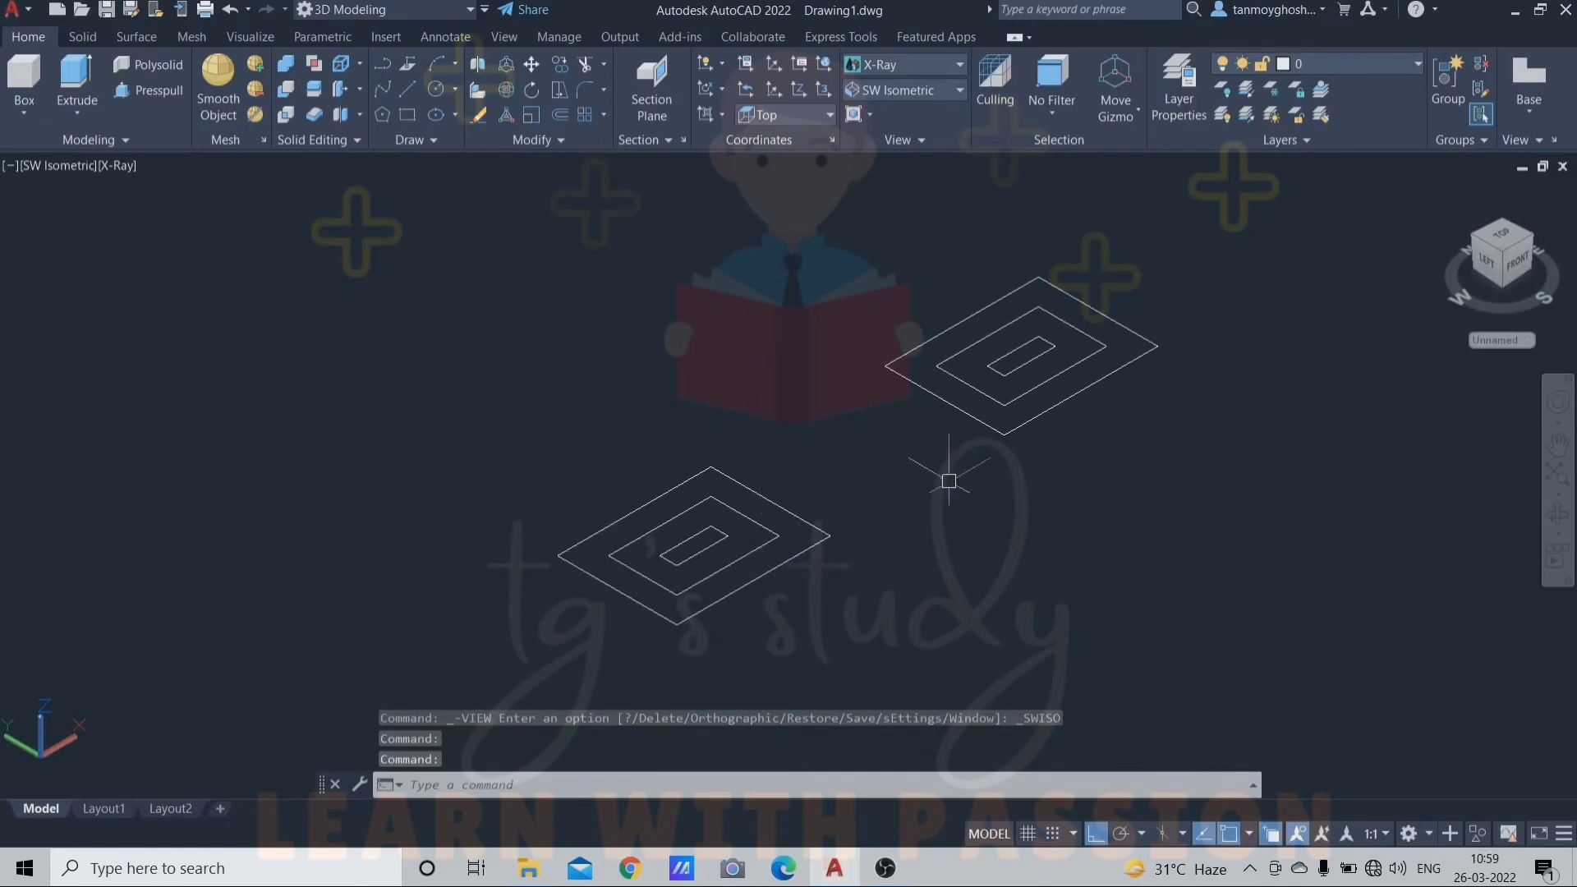
{"action": "middle_click_drag", "start_coordinate": [887, 453], "coordinate": [756, 464]}
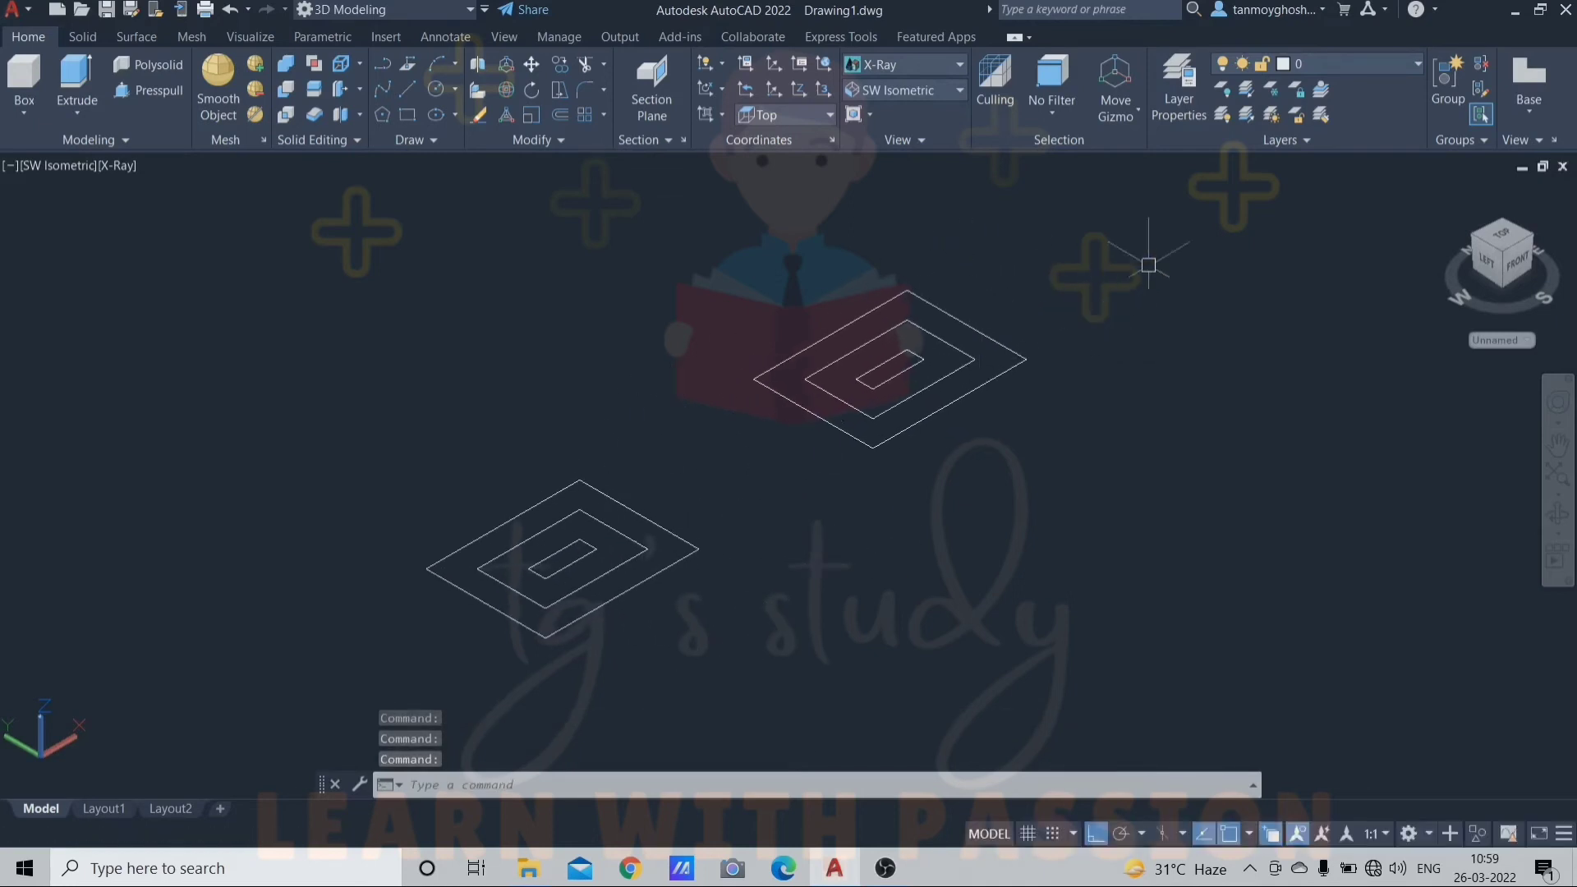
Step: Move the far group of three nested rectangles farther from the near group along the X axis
{"action": "left_click", "coordinate": [1169, 233]}
{"action": "left_click", "coordinate": [729, 521]}
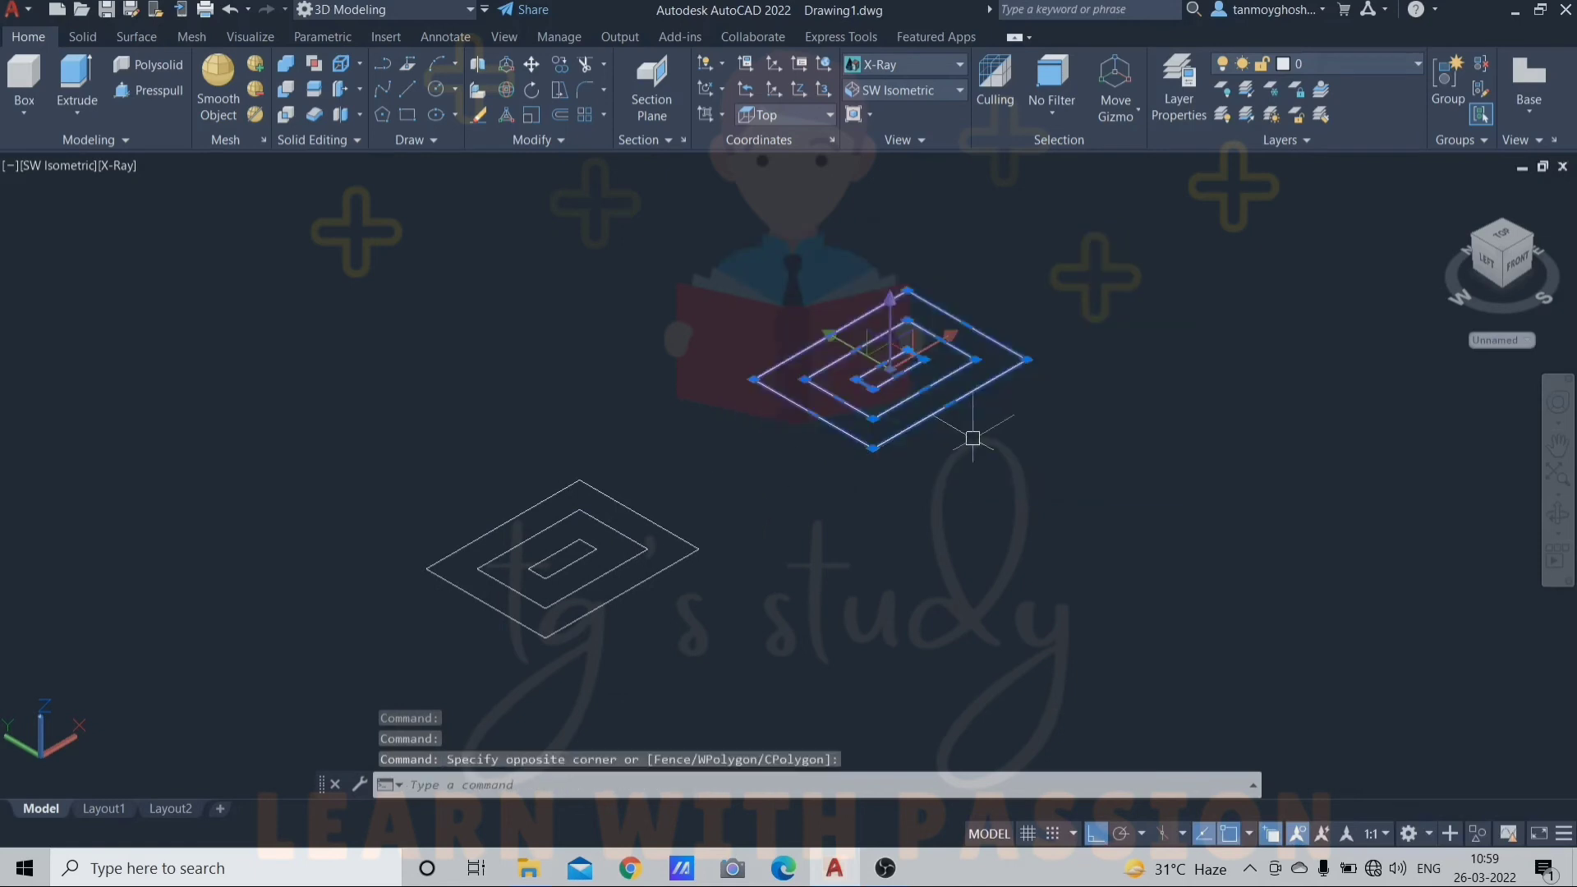
{"action": "type", "text": "m"}
{"action": "key", "text": "Return"}
{"action": "left_click", "coordinate": [1051, 521]}
{"action": "middle_click_drag", "start_coordinate": [1193, 484], "coordinate": [1097, 538]}
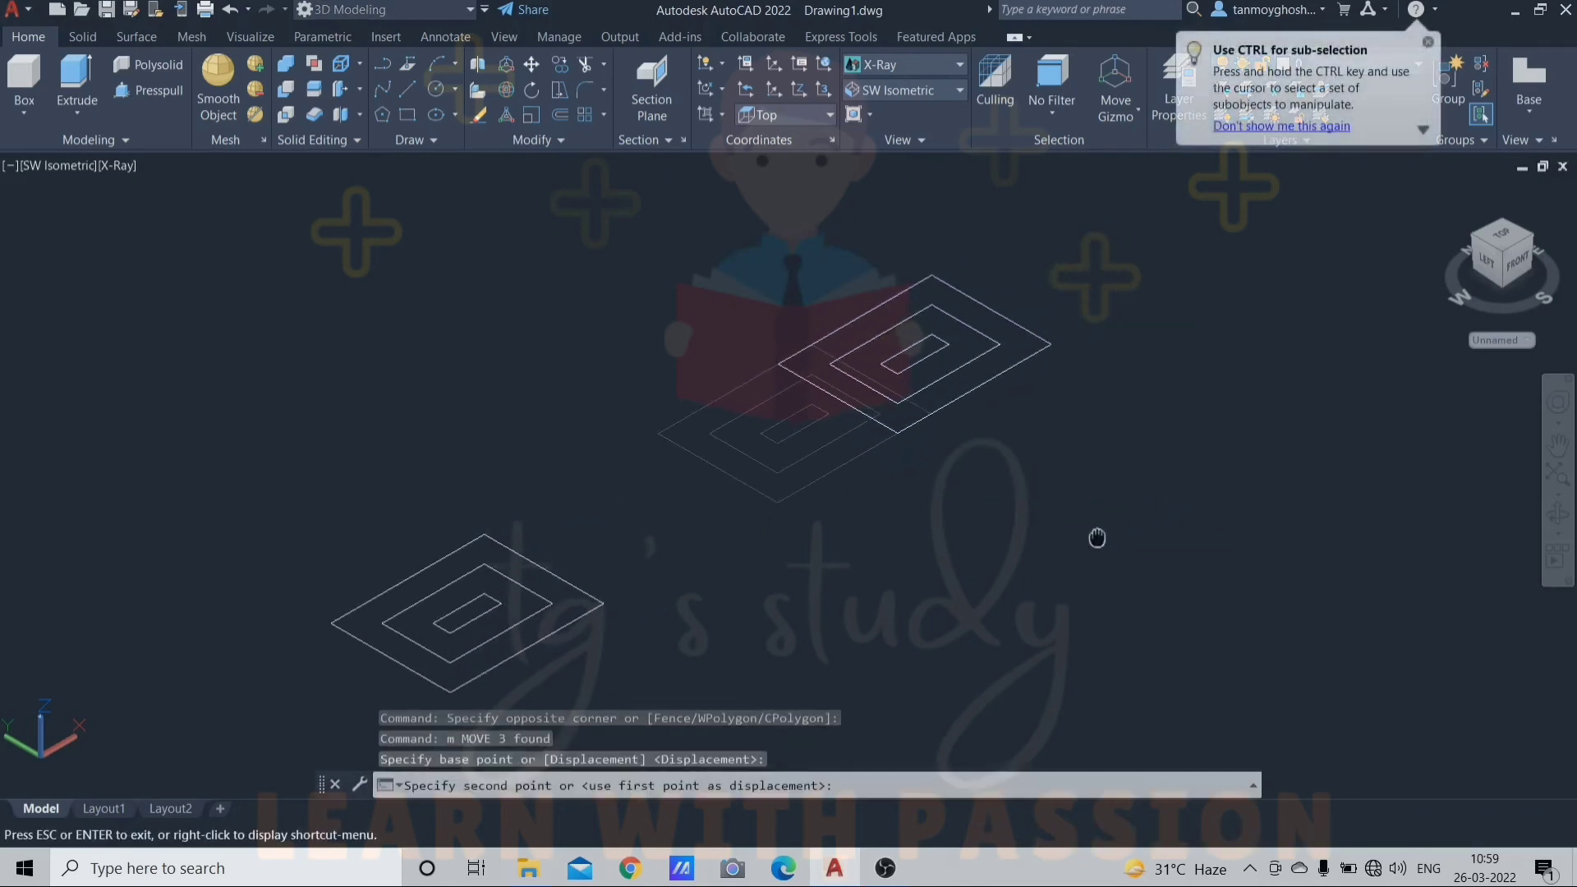
{"action": "key", "text": "Escape"}
{"action": "key", "text": "Escape"}
{"action": "scroll", "coordinate": [1124, 502], "scroll_direction": "down", "scroll_amount": 2}
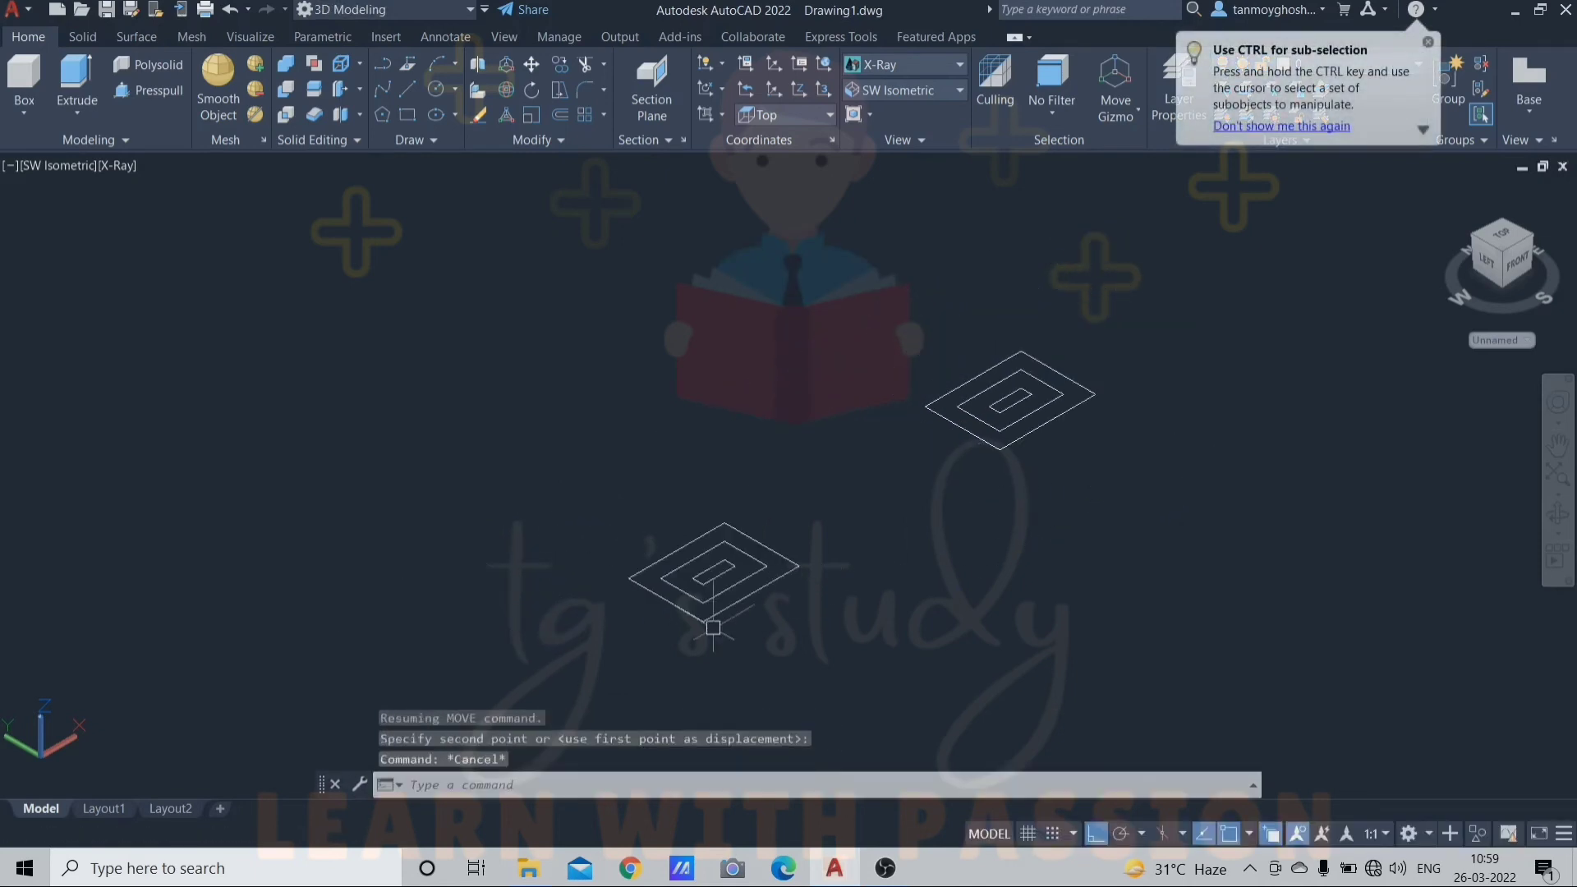
{"action": "scroll", "coordinate": [846, 600], "scroll_direction": "up", "scroll_amount": 2}
{"action": "key", "text": "Escape"}
{"action": "key", "text": "Escape"}
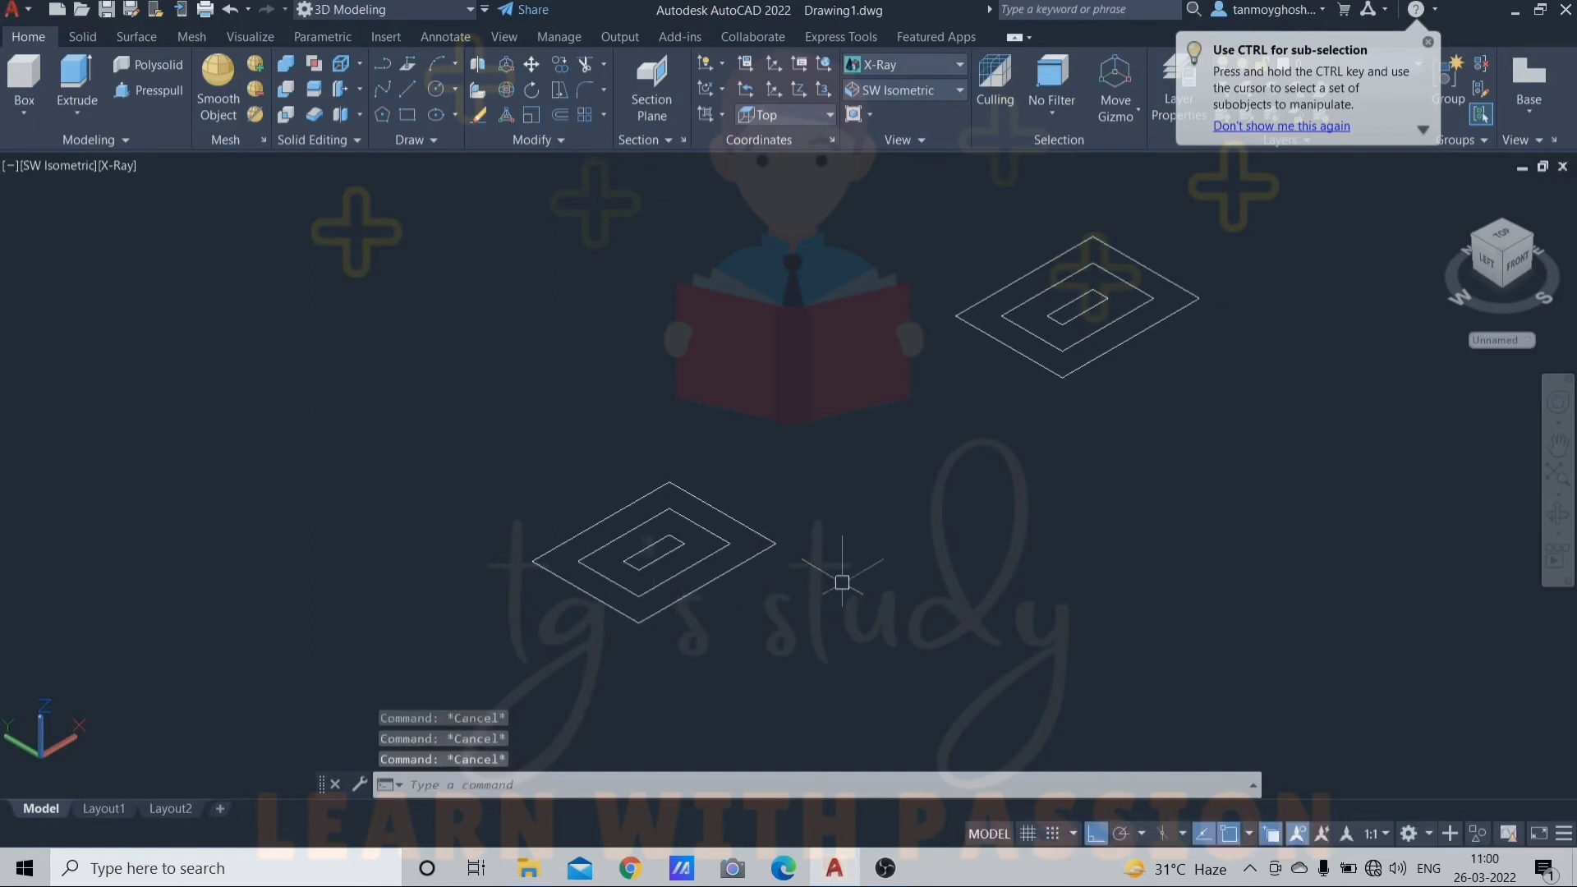
Step: Extrude the innermost rectangle of the near group upward to a height of 50
{"action": "type", "text": "EXT"}
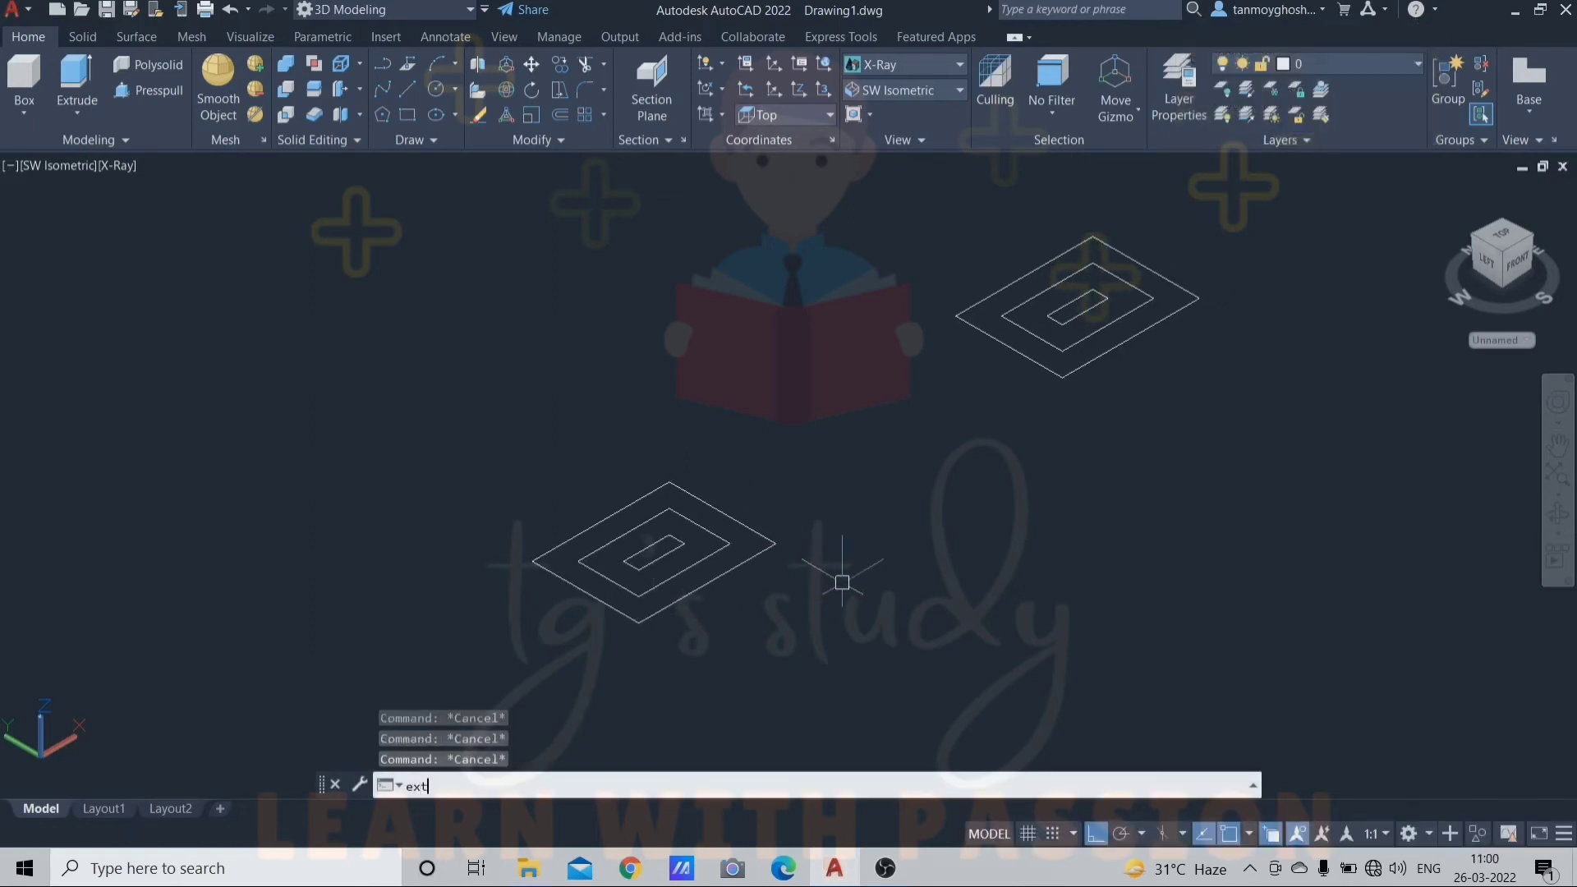
{"action": "key", "text": "Return"}
{"action": "scroll", "coordinate": [699, 563], "scroll_direction": "up", "scroll_amount": 2}
{"action": "middle_click_drag", "start_coordinate": [756, 545], "coordinate": [702, 578]}
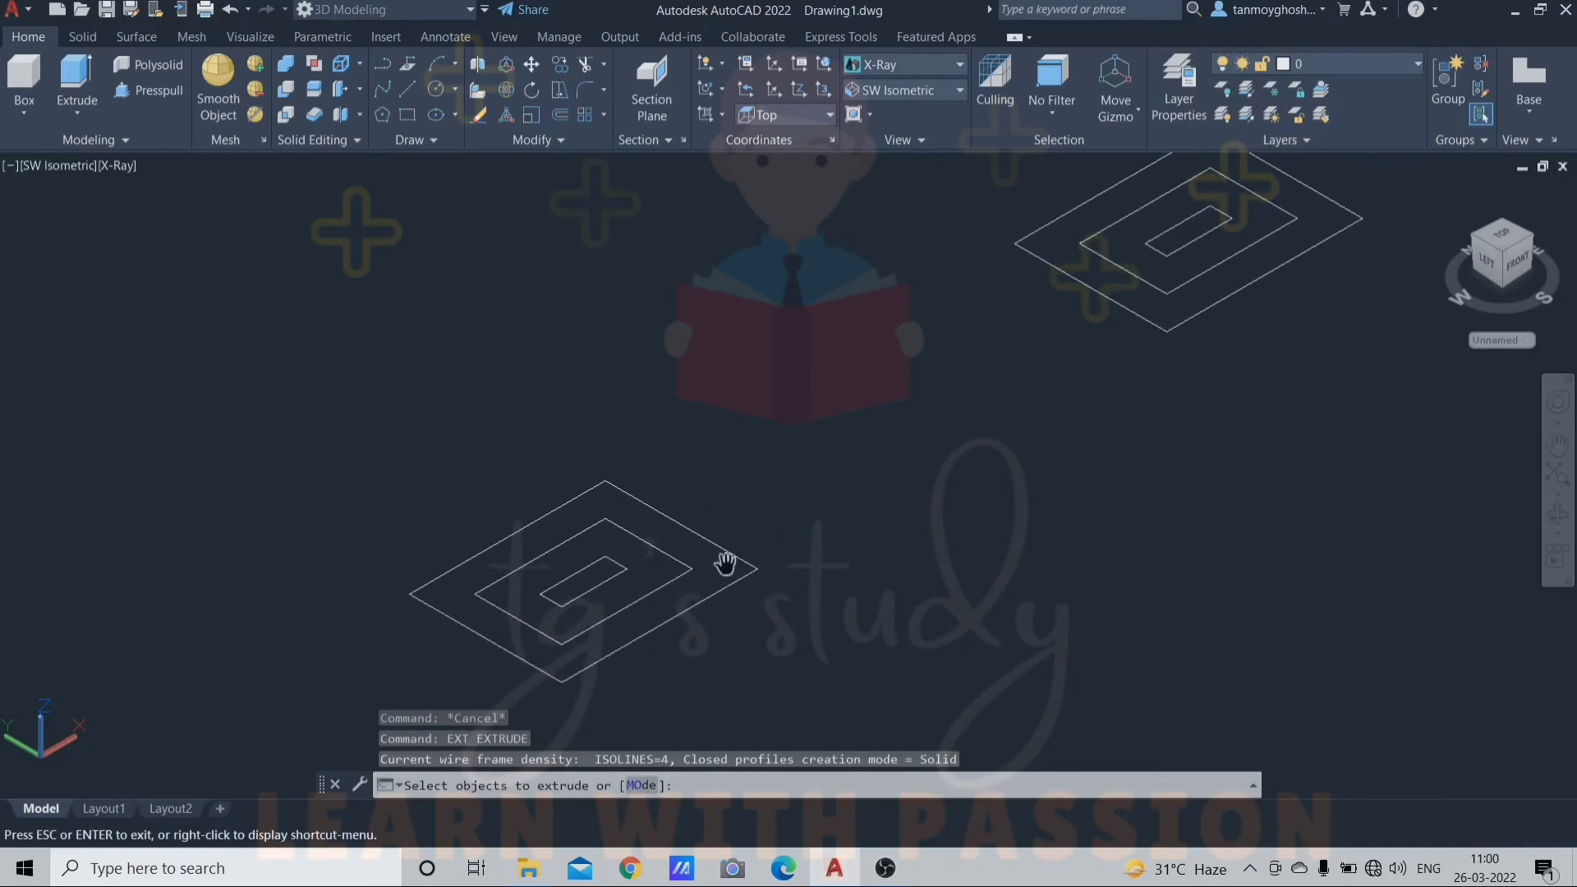
{"action": "left_click", "coordinate": [583, 590]}
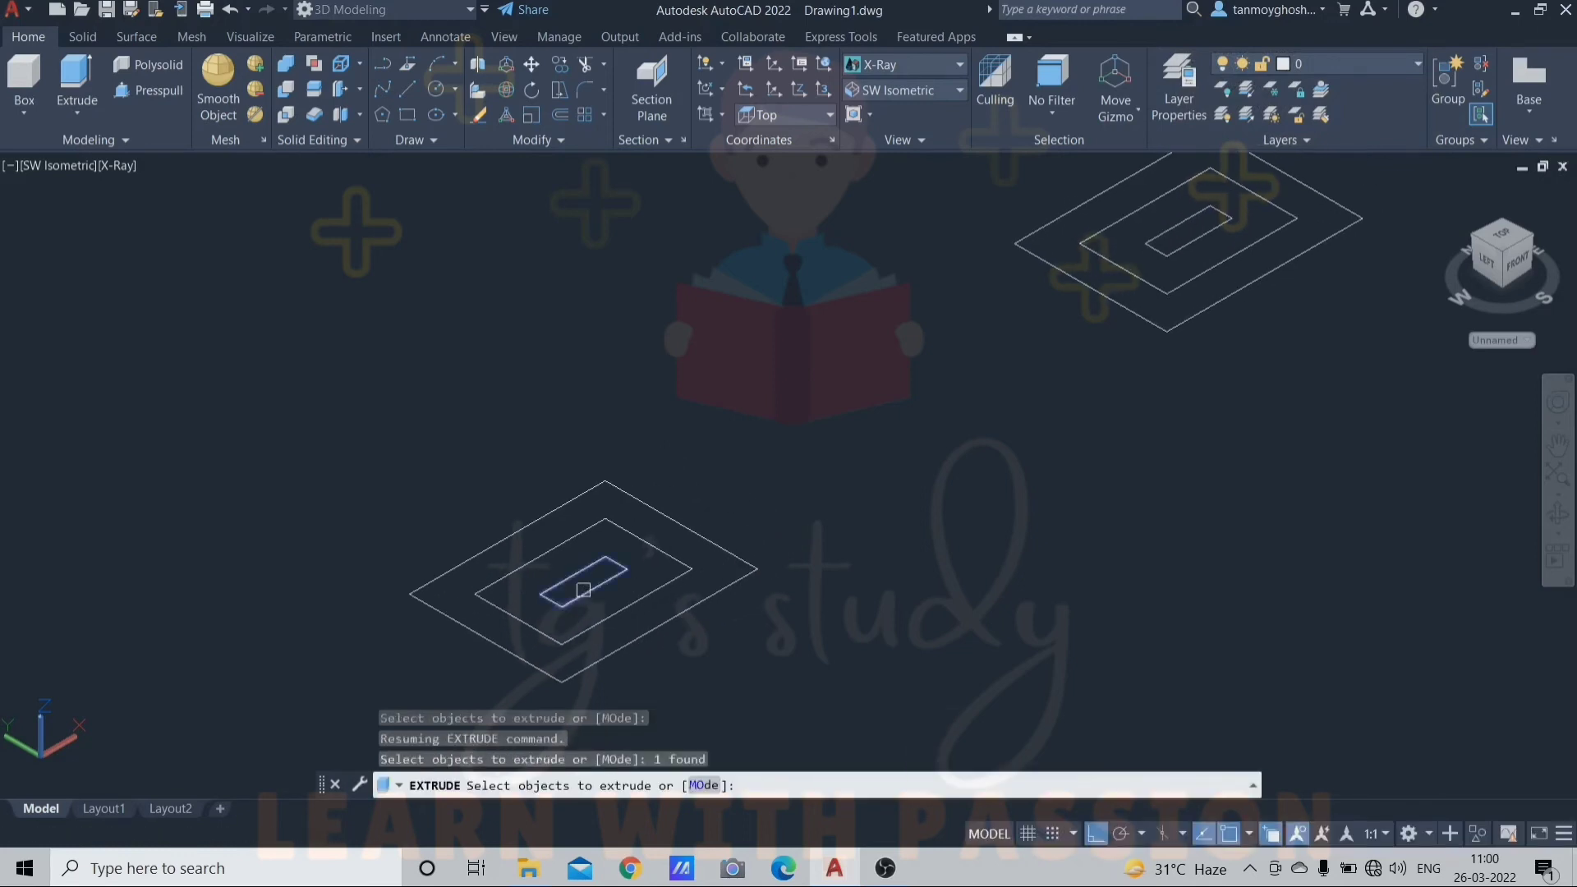
{"action": "key", "text": "Return"}
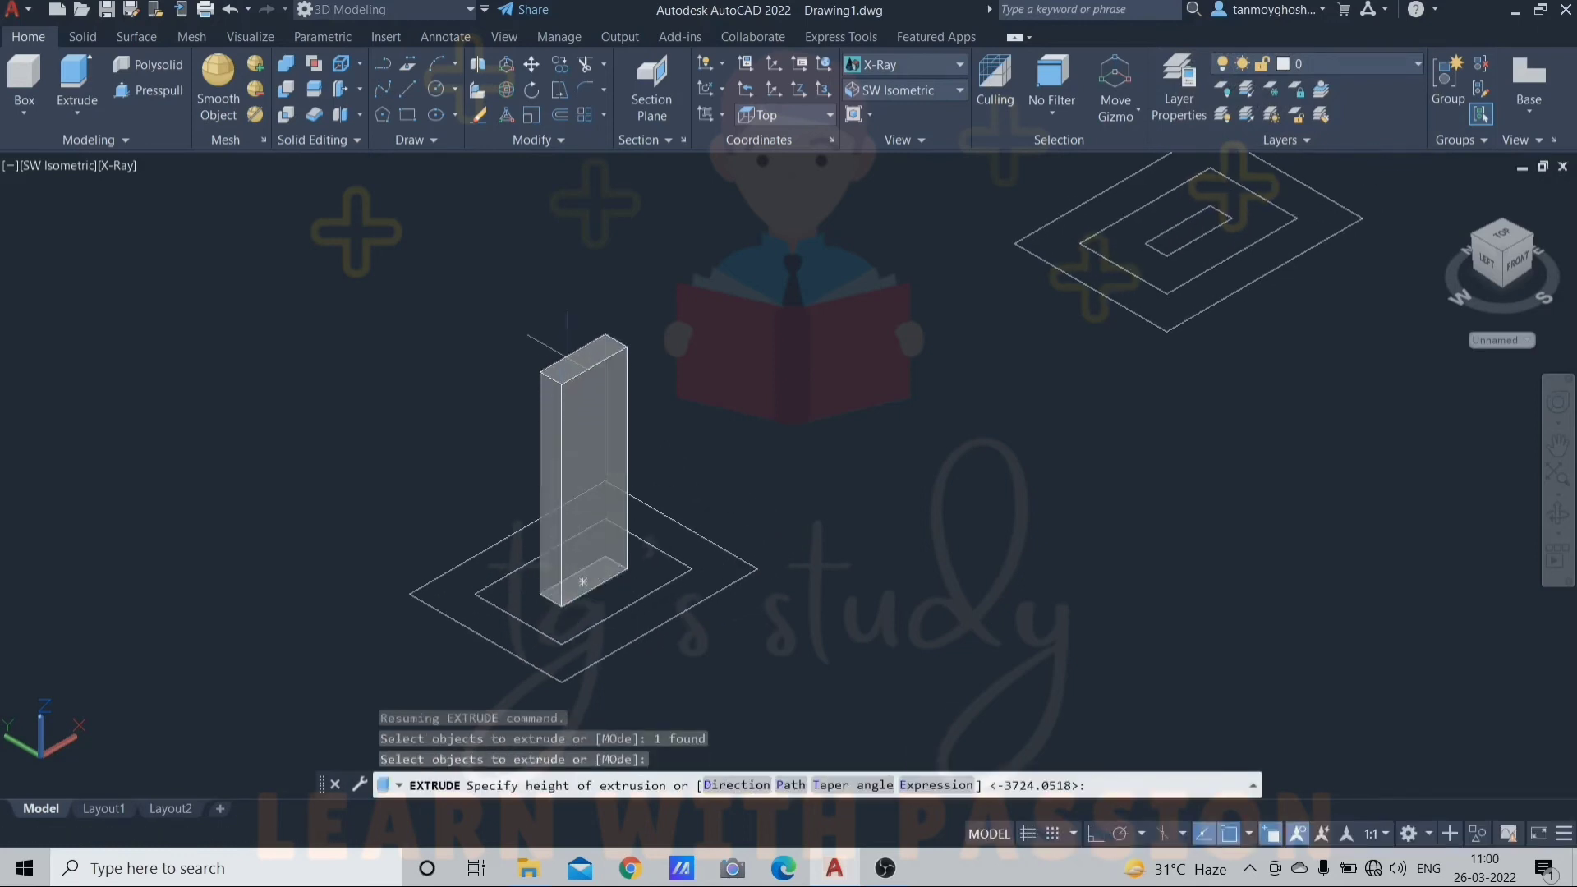
{"action": "type", "text": "50"}
{"action": "key", "text": "Return"}
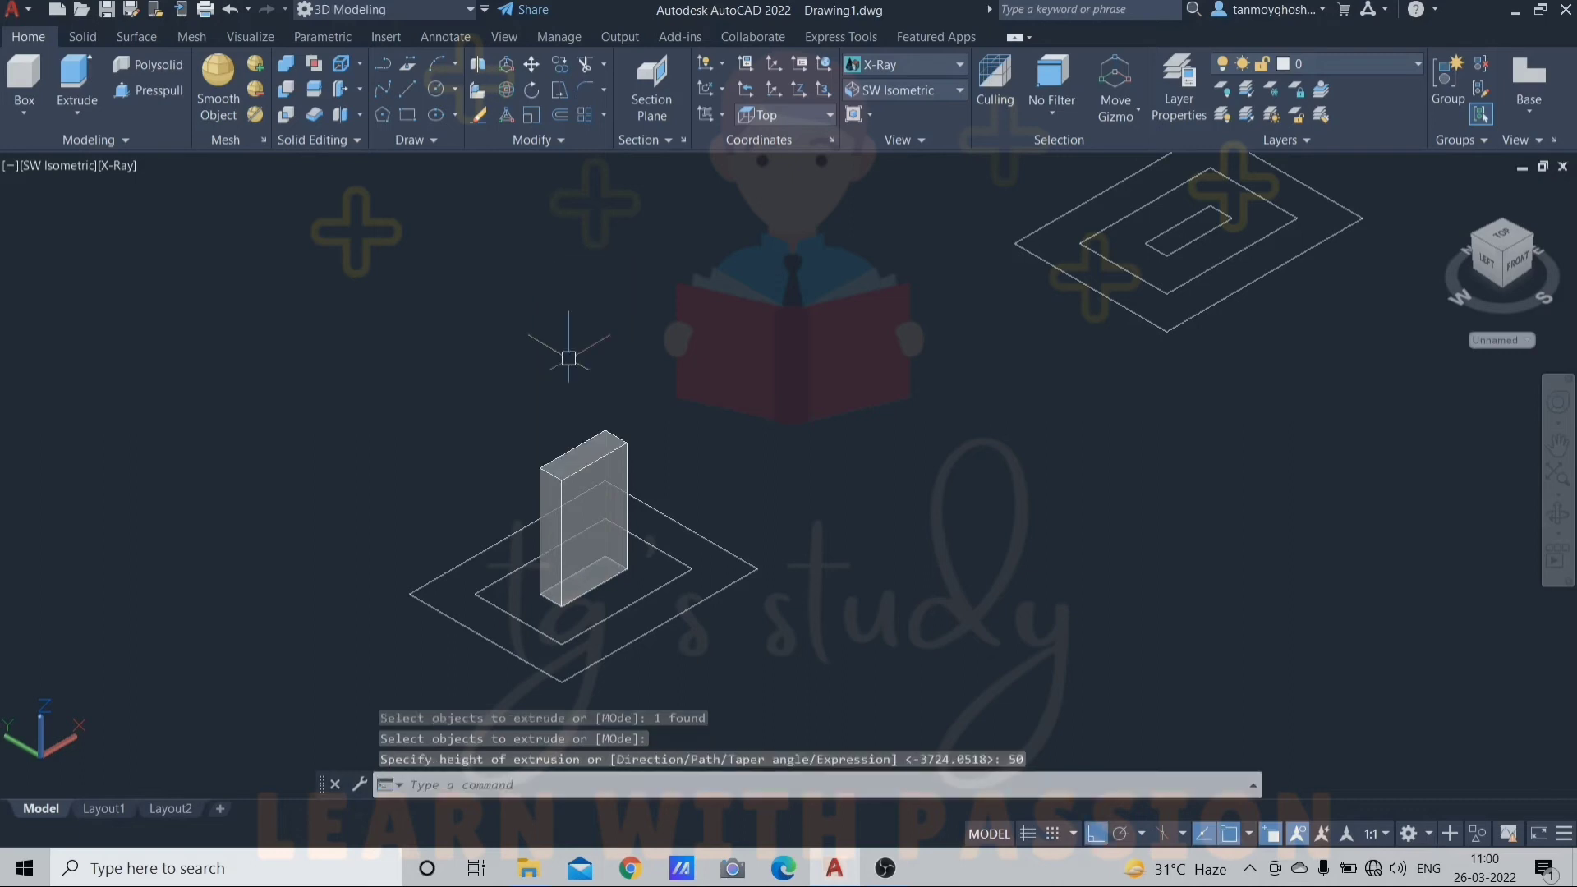
Step: Extrude the middle rectangle of the near group upward to a height of 35
{"action": "key", "text": "Return"}
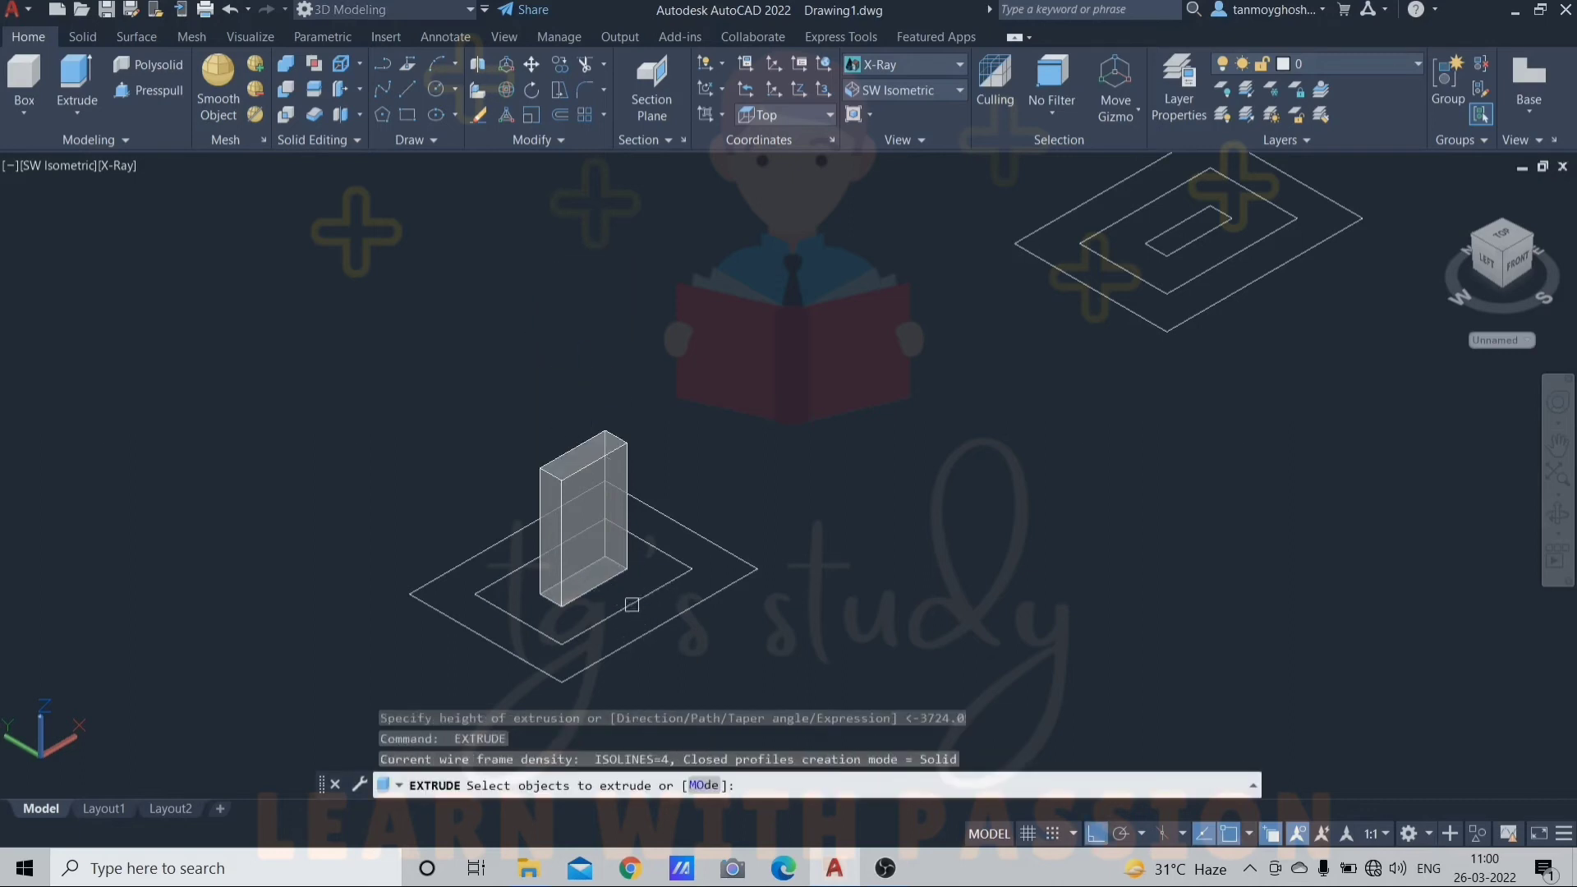
{"action": "left_click", "coordinate": [632, 604]}
{"action": "key", "text": "Return"}
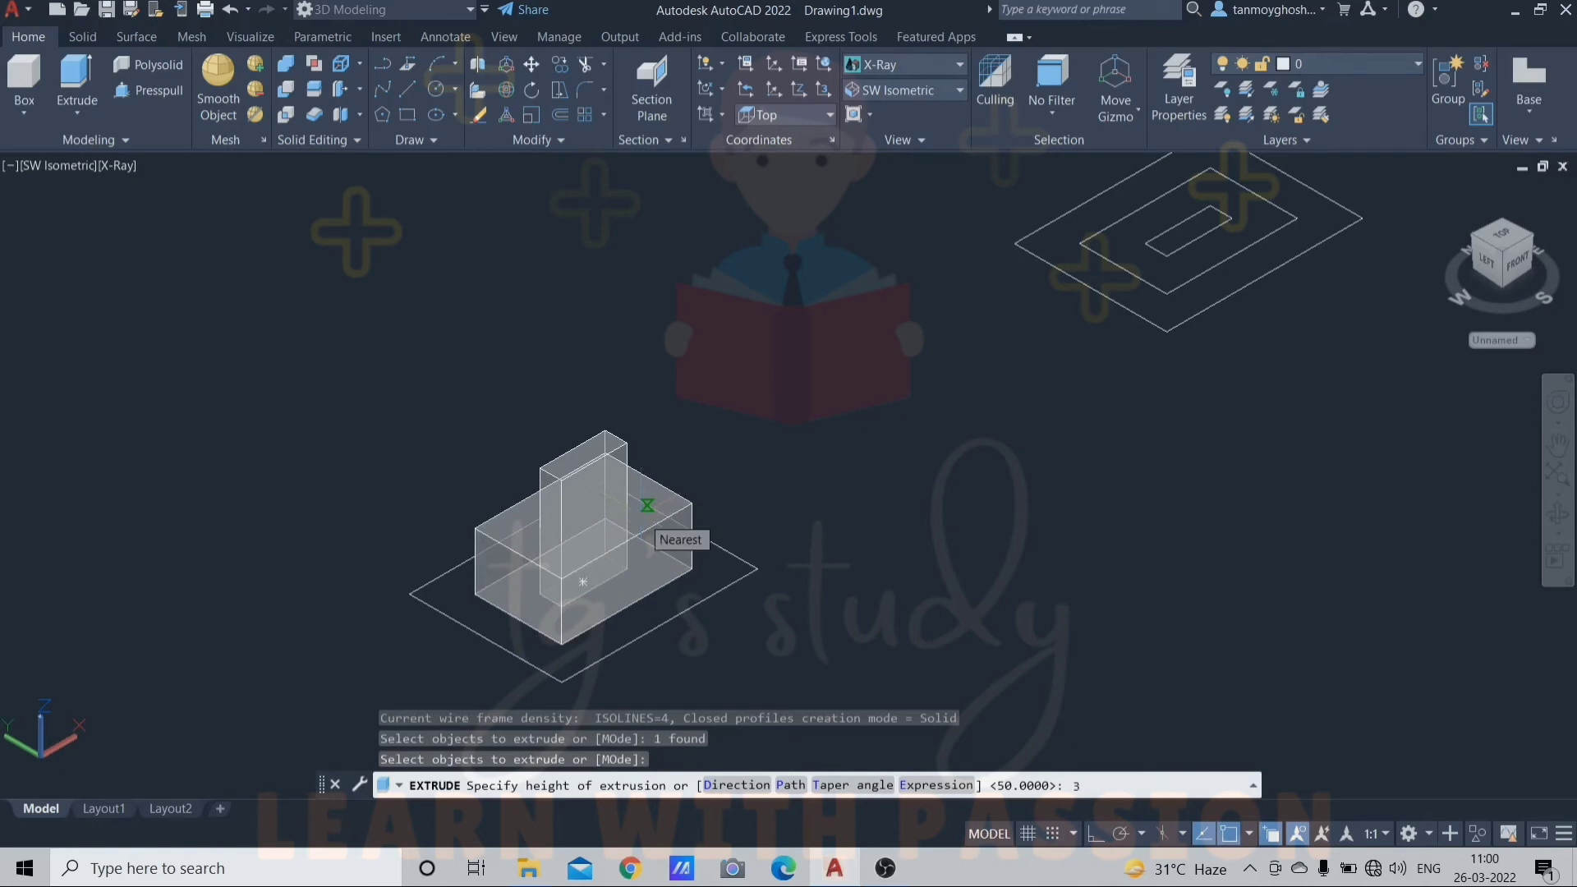
{"action": "key", "text": "Return"}
Step: Extrude the outermost rectangle of the near group upward to a height of 15 and end the command
{"action": "middle_click_drag", "start_coordinate": [715, 574], "coordinate": [681, 525]}
{"action": "key", "text": "Return"}
{"action": "left_click", "coordinate": [649, 547]}
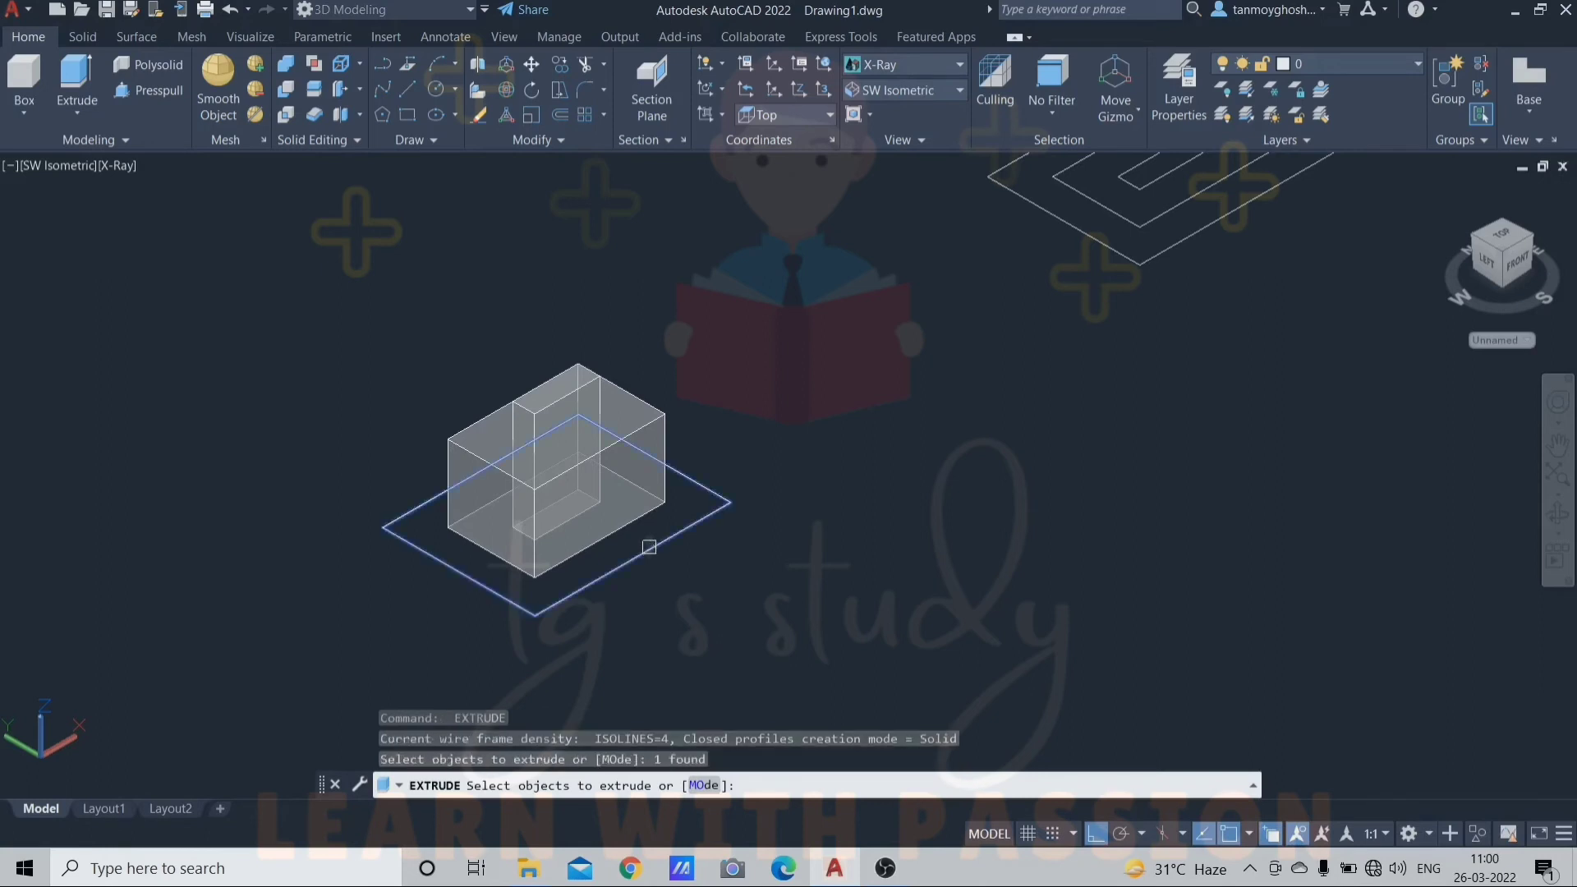
{"action": "key", "text": "Return"}
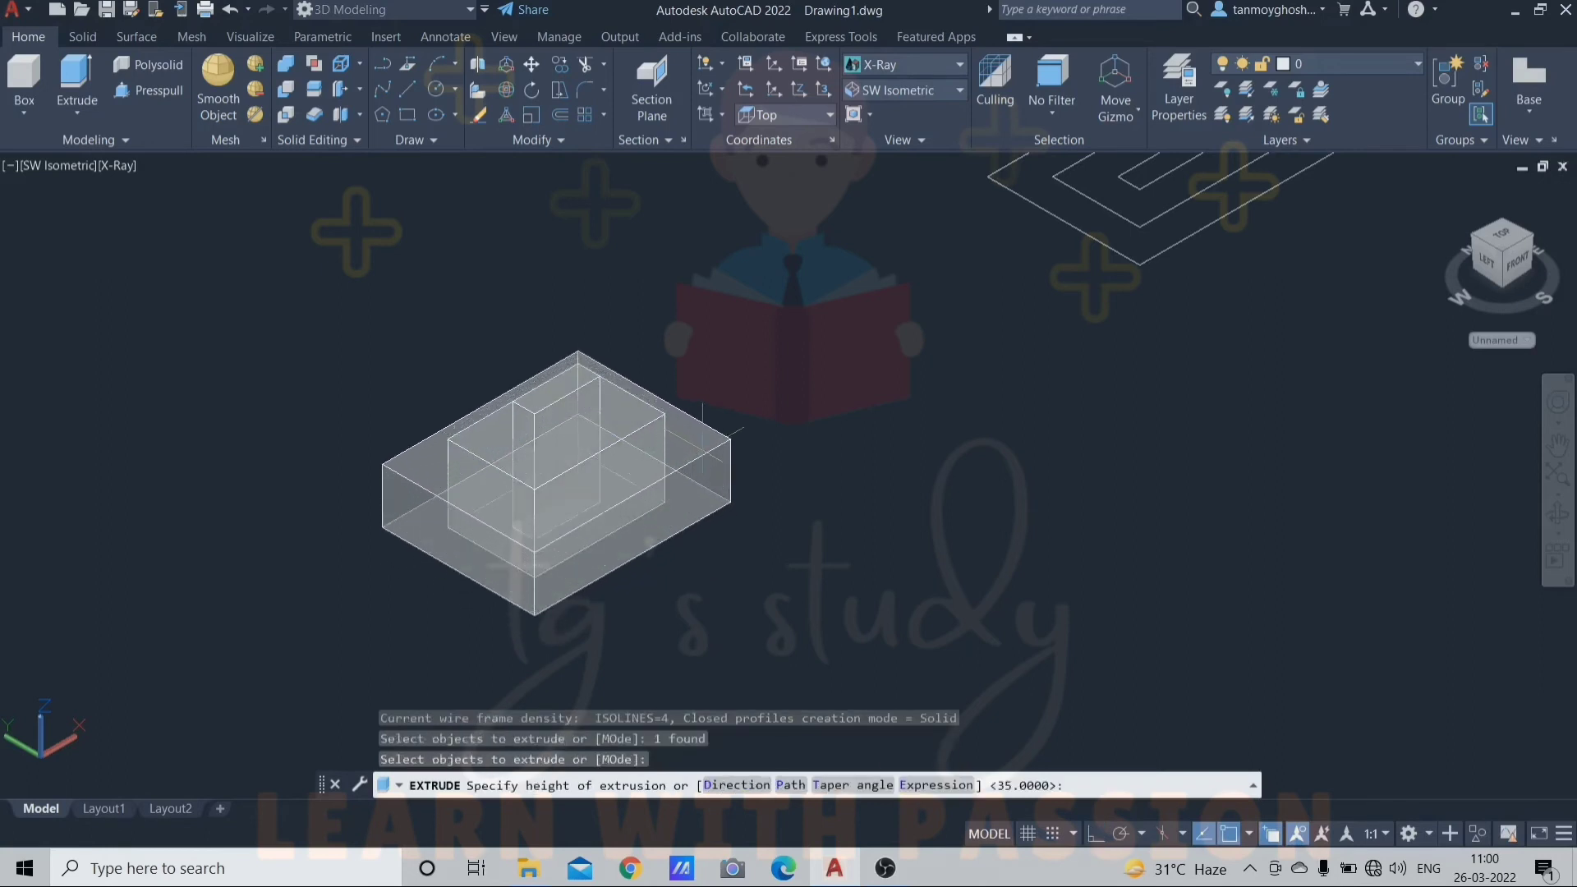
{"action": "type", "text": "15"}
{"action": "key", "text": "Return"}
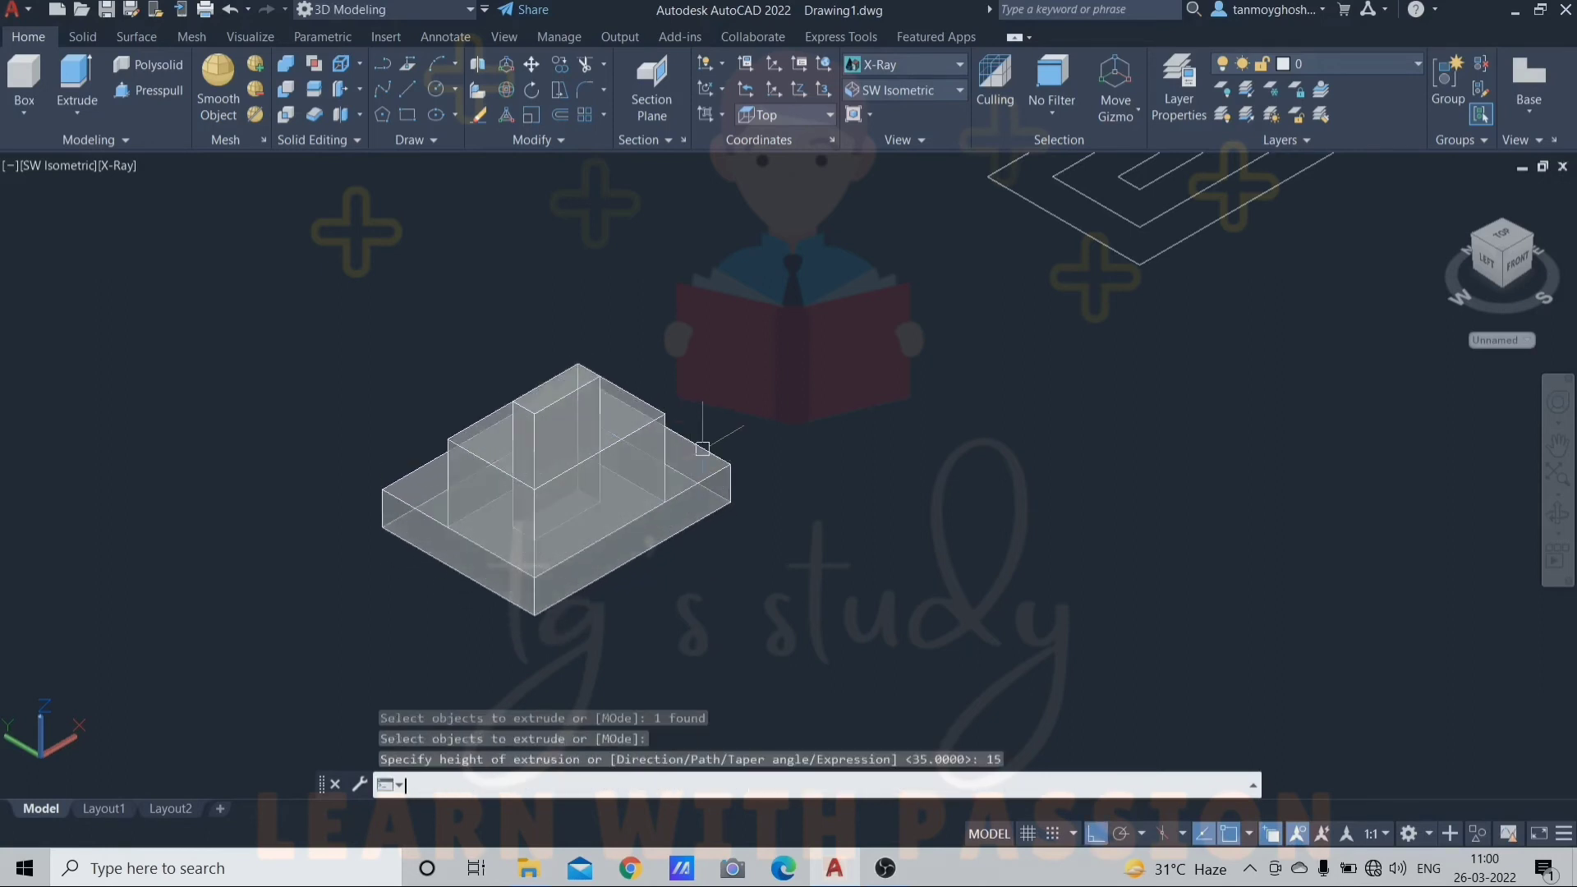
{"action": "key", "text": "Escape"}
{"action": "key", "text": "Escape"}
{"action": "key", "text": "Escape"}
Step: Set the visual style to Conceptual and bring both groups into view
{"action": "left_click", "coordinate": [921, 72]}
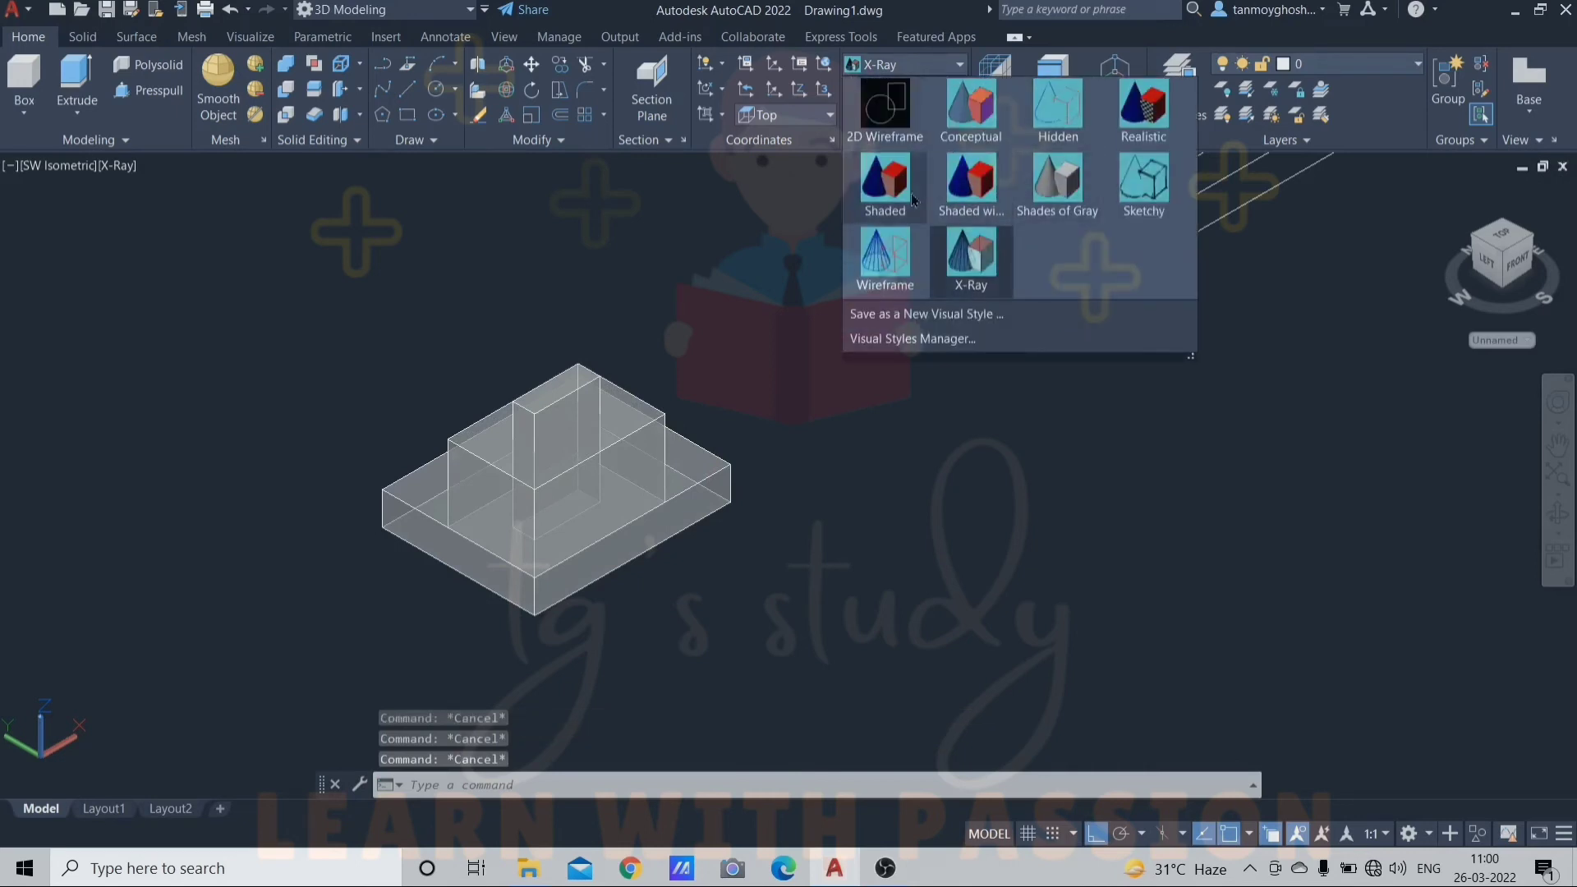
{"action": "left_click", "coordinate": [987, 106]}
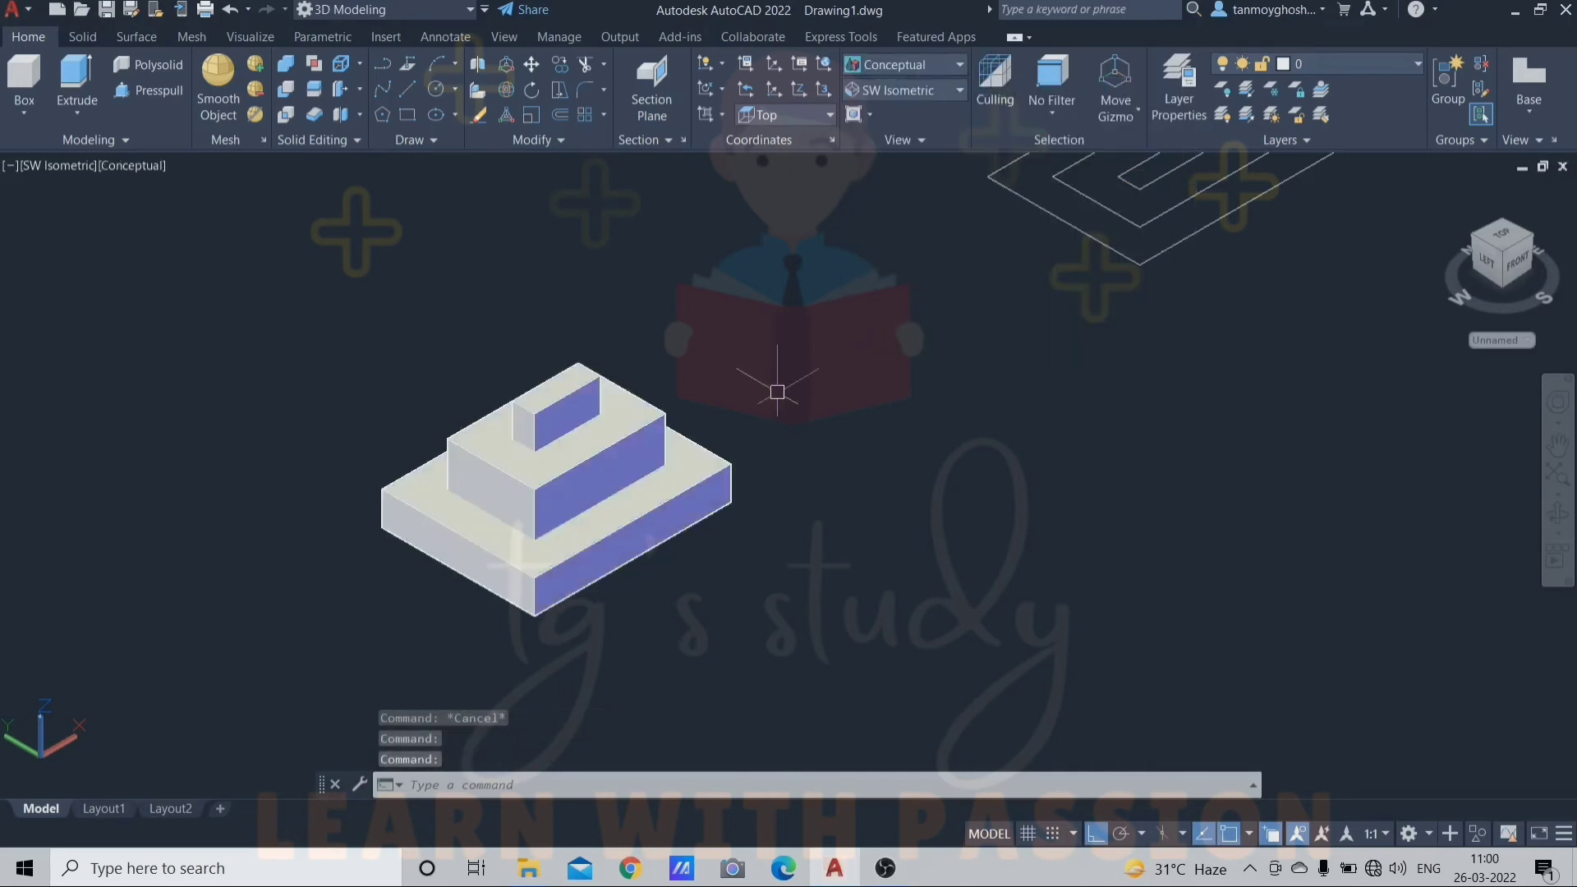
{"action": "scroll", "coordinate": [732, 426], "scroll_direction": "down", "scroll_amount": 2}
{"action": "middle_click_drag", "start_coordinate": [817, 387], "coordinate": [687, 469]}
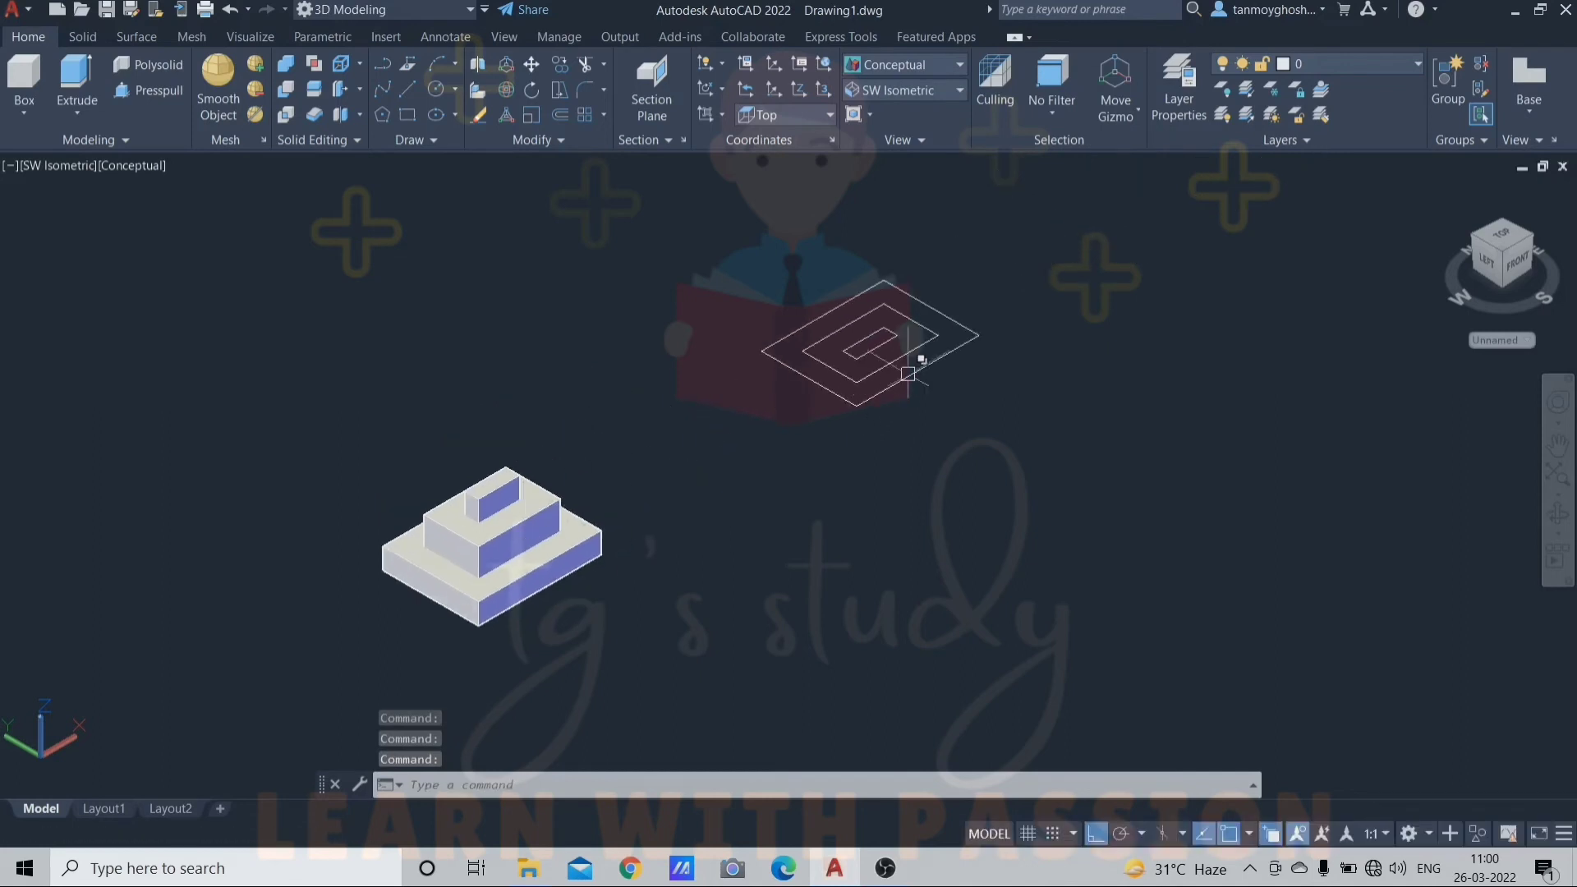
Step: Presspull the area inside the innermost rectangle of the far group upward by 50
{"action": "scroll", "coordinate": [907, 374], "scroll_direction": "up", "scroll_amount": 2}
{"action": "mouse_move", "coordinate": [923, 369]}
{"action": "middle_mouse_down"}
{"action": "mouse_move", "coordinate": [936, 415]}
{"action": "mouse_move", "coordinate": [885, 411]}
{"action": "mouse_move", "coordinate": [879, 394]}
{"action": "middle_mouse_up"}
{"action": "key", "text": "Escape"}
{"action": "key", "text": "Escape"}
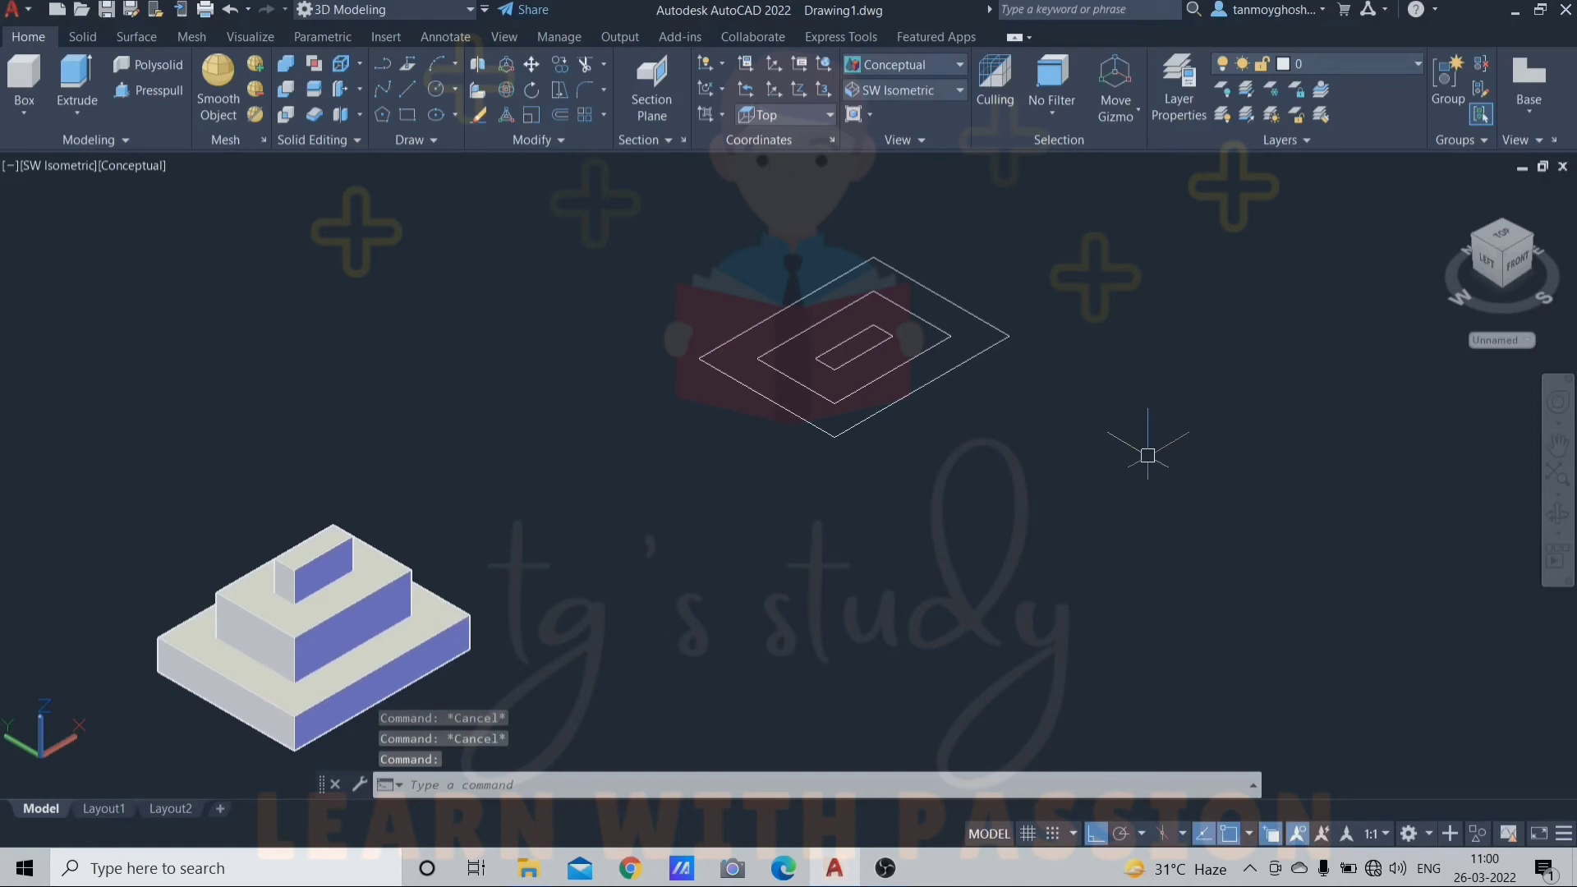
{"action": "type", "text": "presspul"}
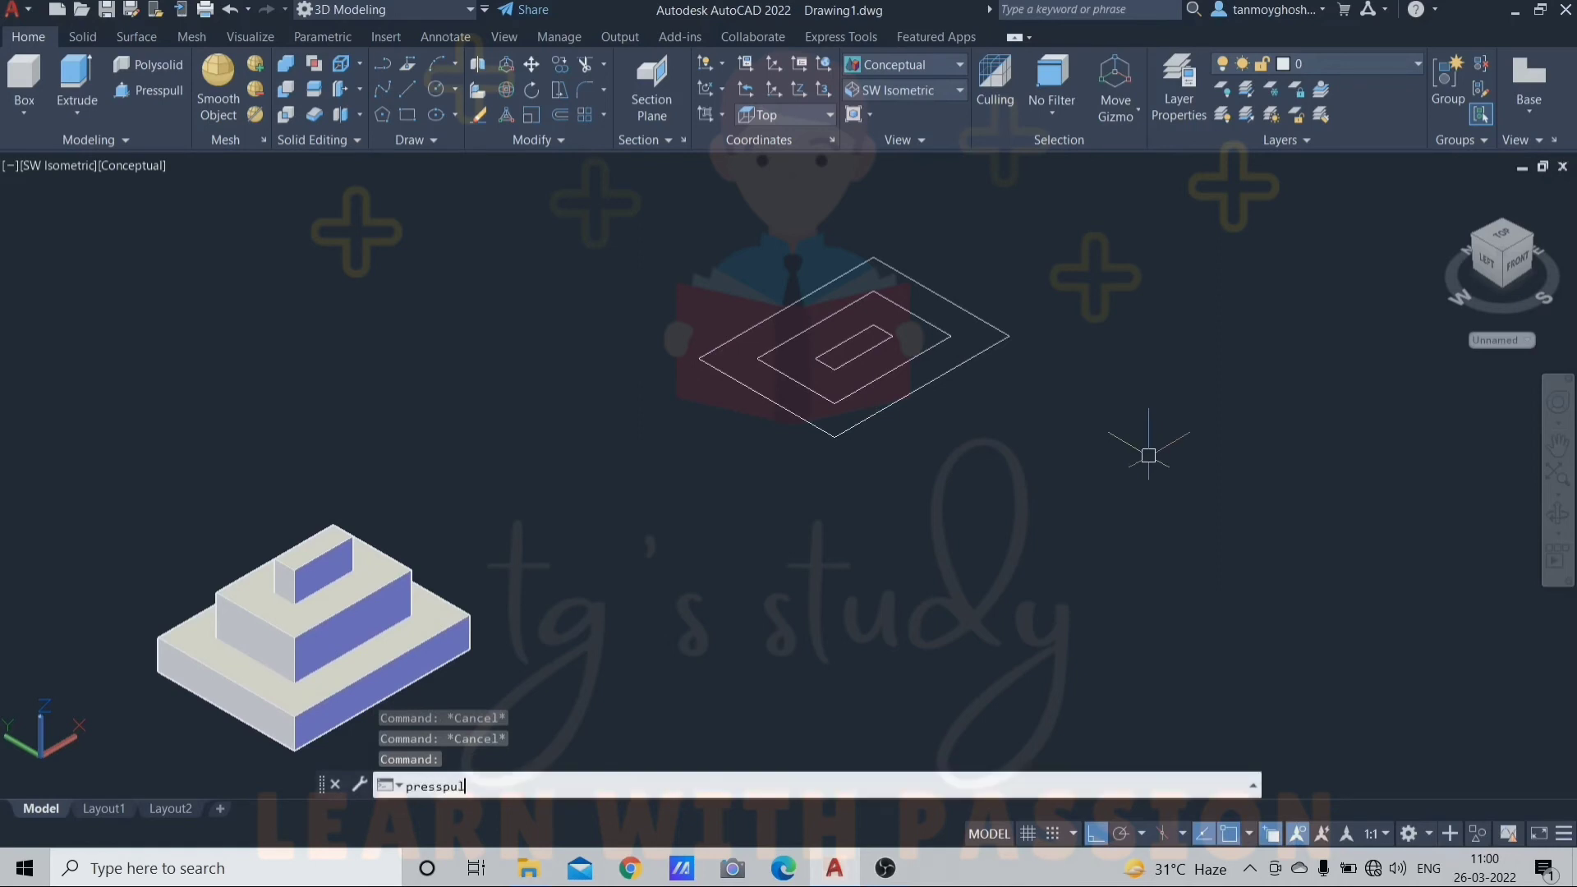
{"action": "type", "text": "l"}
{"action": "key", "text": "Return"}
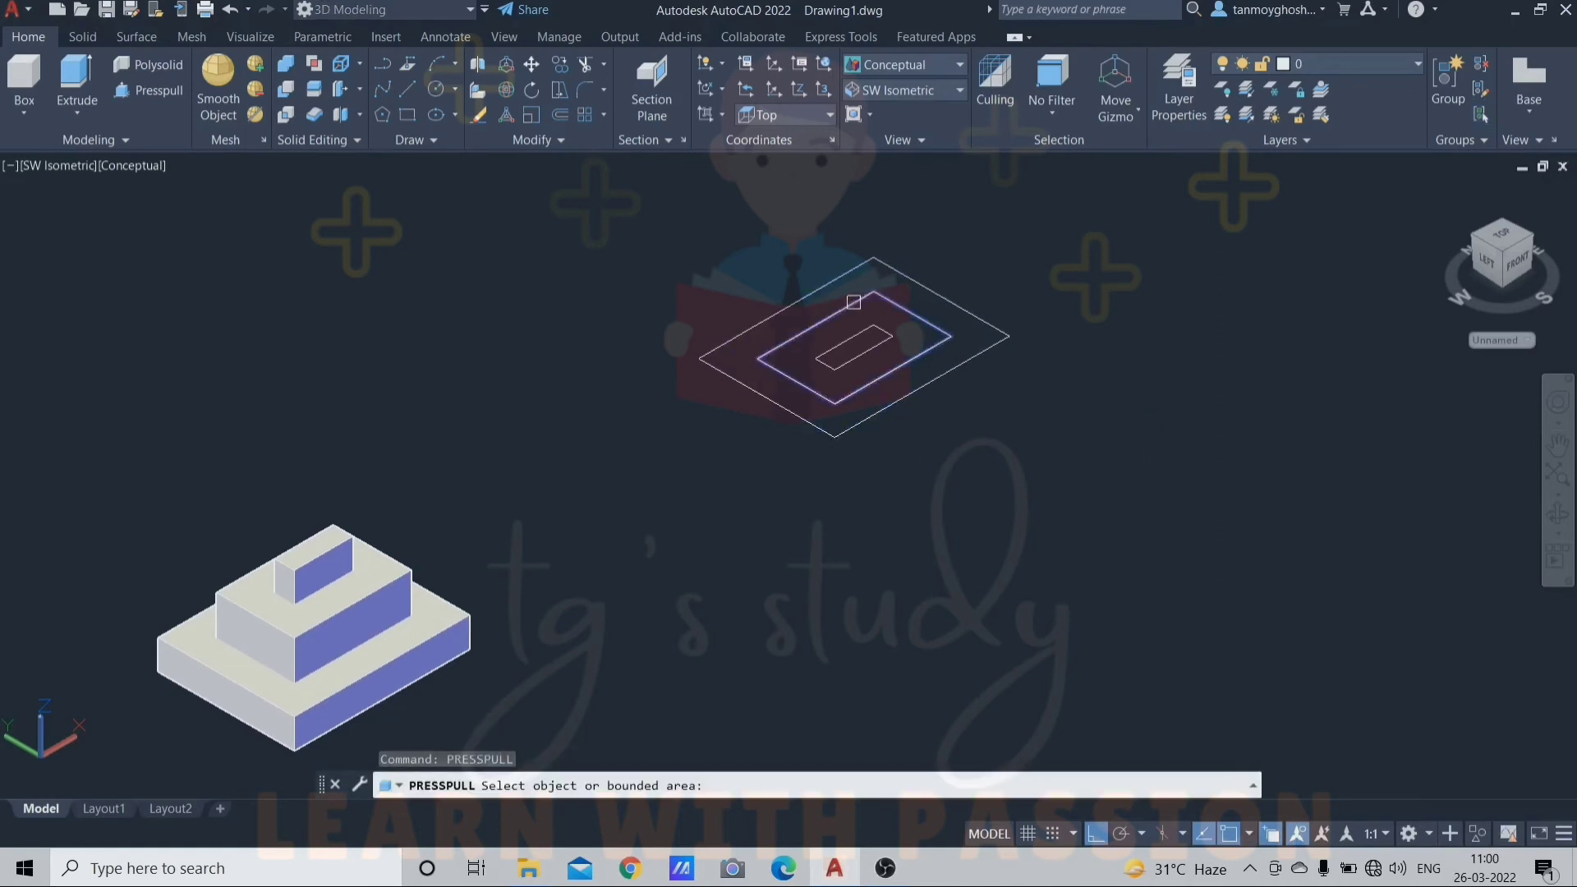
{"action": "scroll", "coordinate": [854, 299], "scroll_direction": "up", "scroll_amount": 2}
{"action": "left_click", "coordinate": [859, 363]}
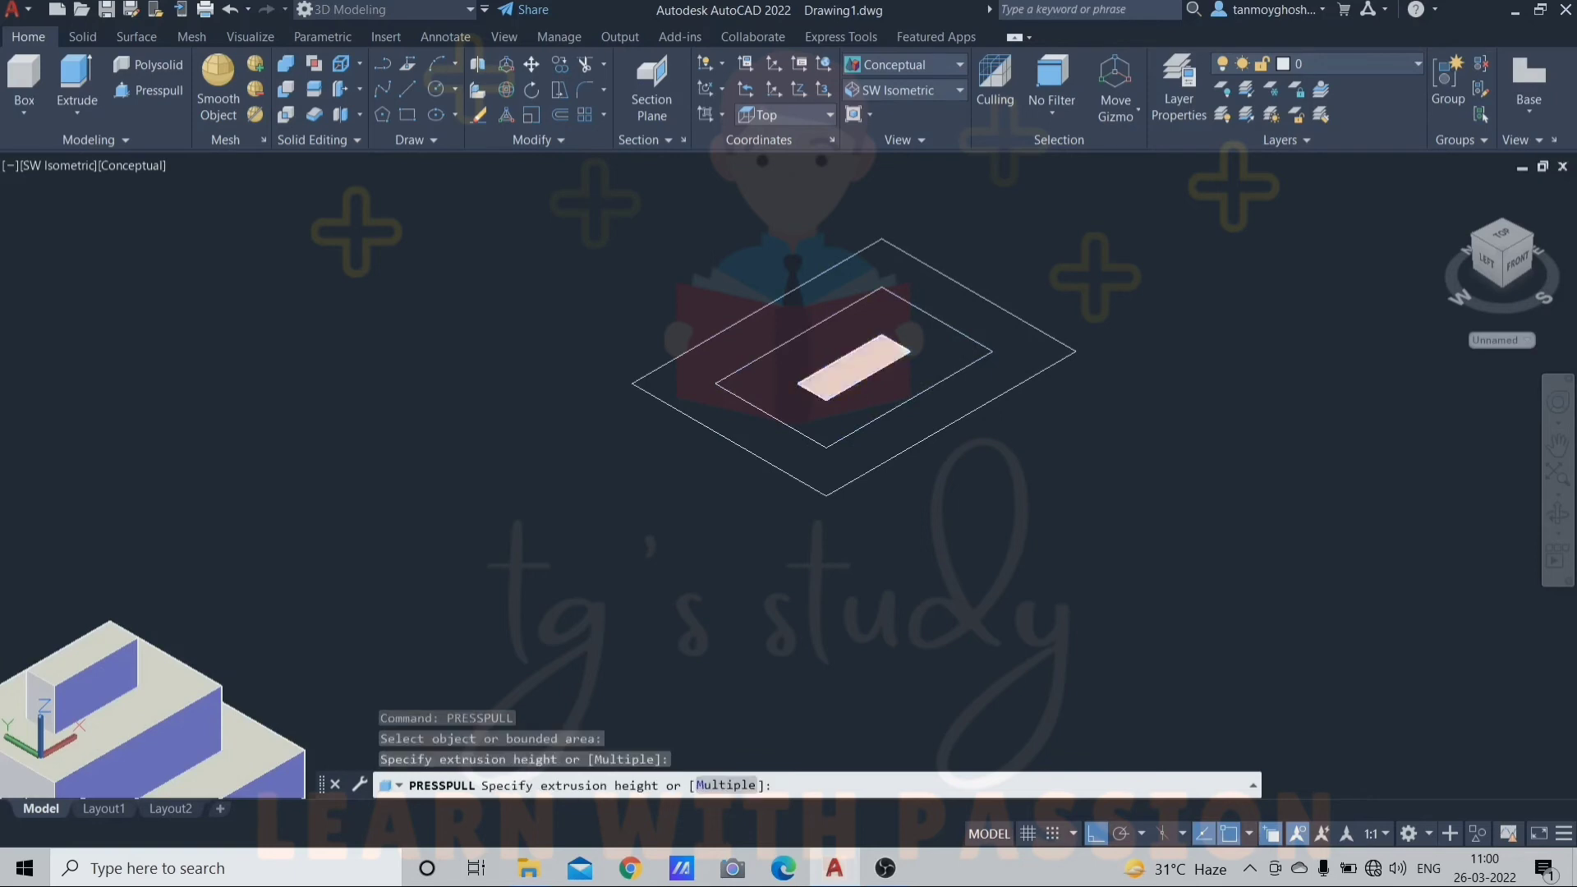
{"action": "scroll", "coordinate": [854, 365], "scroll_direction": "down", "scroll_amount": 2}
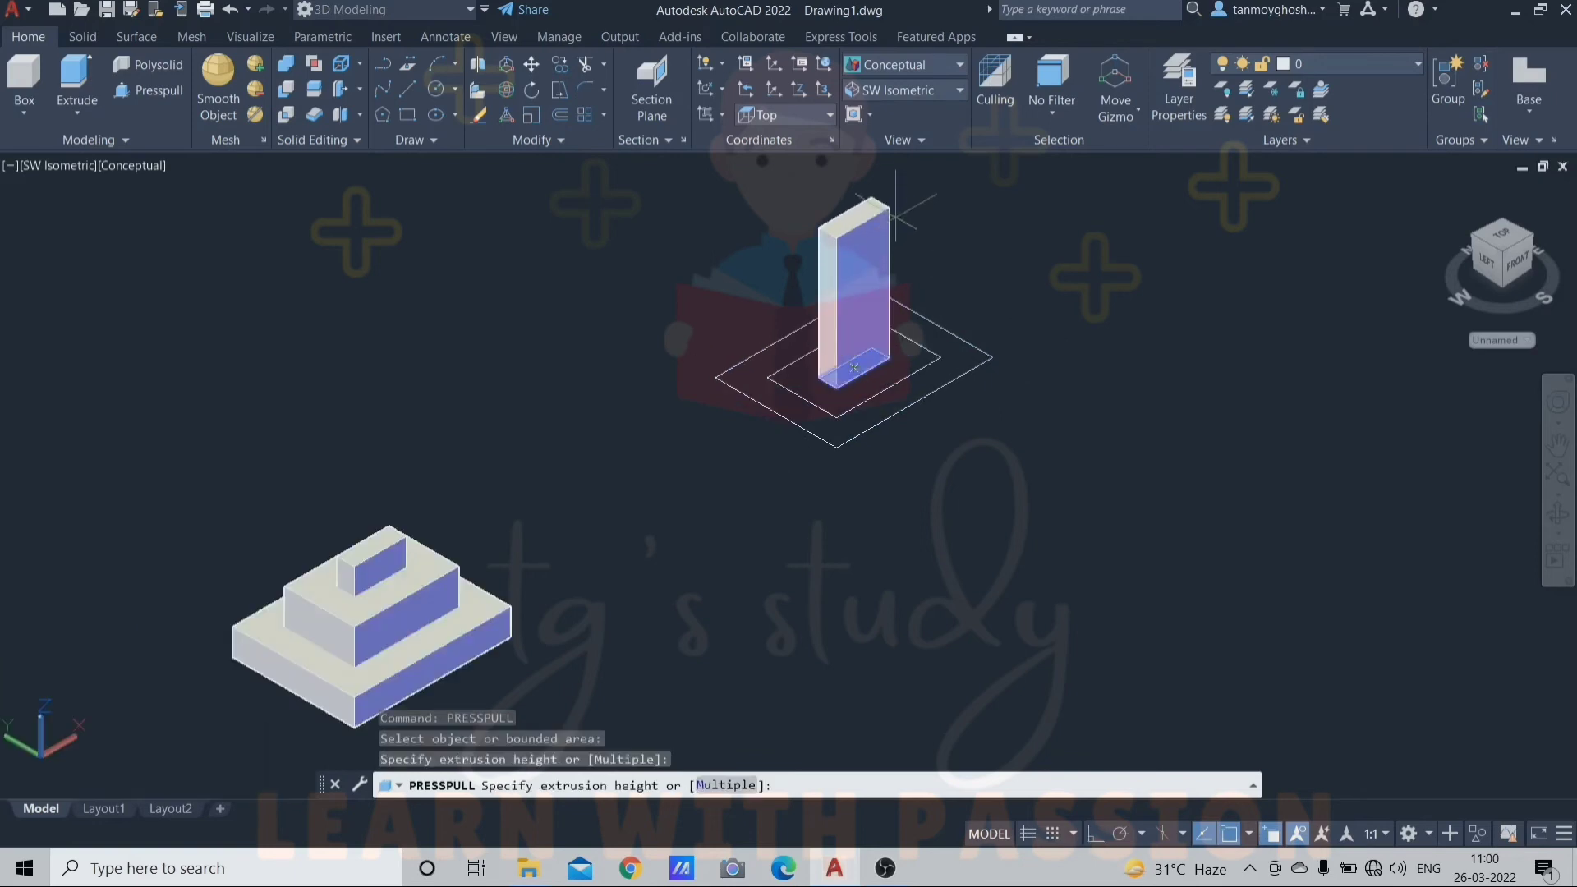
{"action": "type", "text": "50"}
{"action": "key", "text": "Return"}
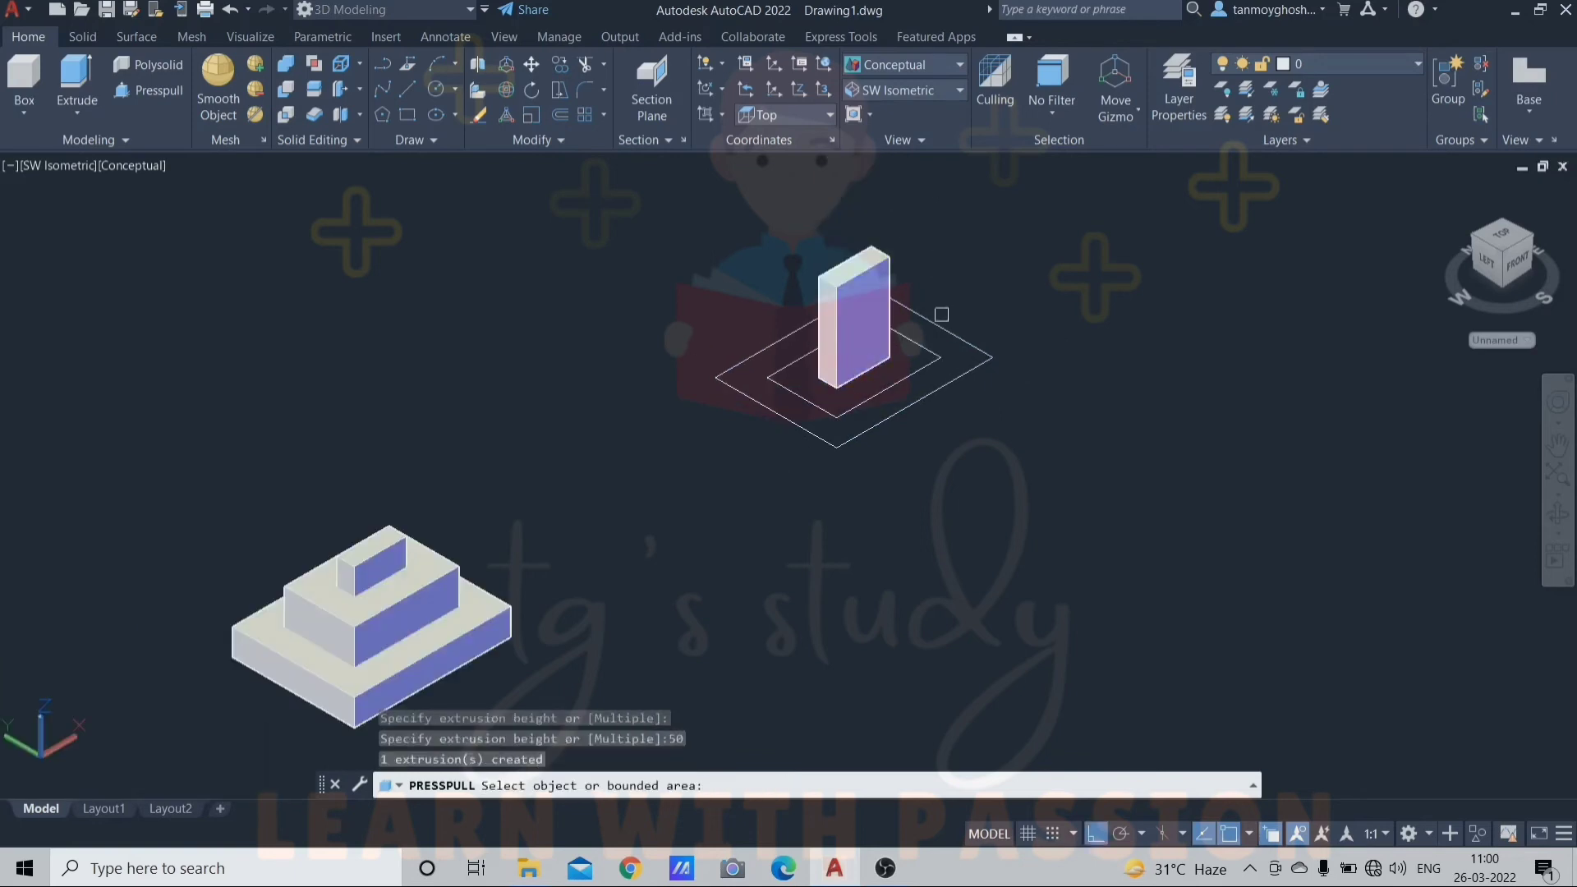
Step: Presspull the bounded area between the innermost and middle rectangles of the far group upward by 35
{"action": "scroll", "coordinate": [942, 314], "scroll_direction": "up", "scroll_amount": 1}
{"action": "left_click", "coordinate": [886, 382]}
{"action": "scroll", "coordinate": [891, 379], "scroll_direction": "down", "scroll_amount": 2}
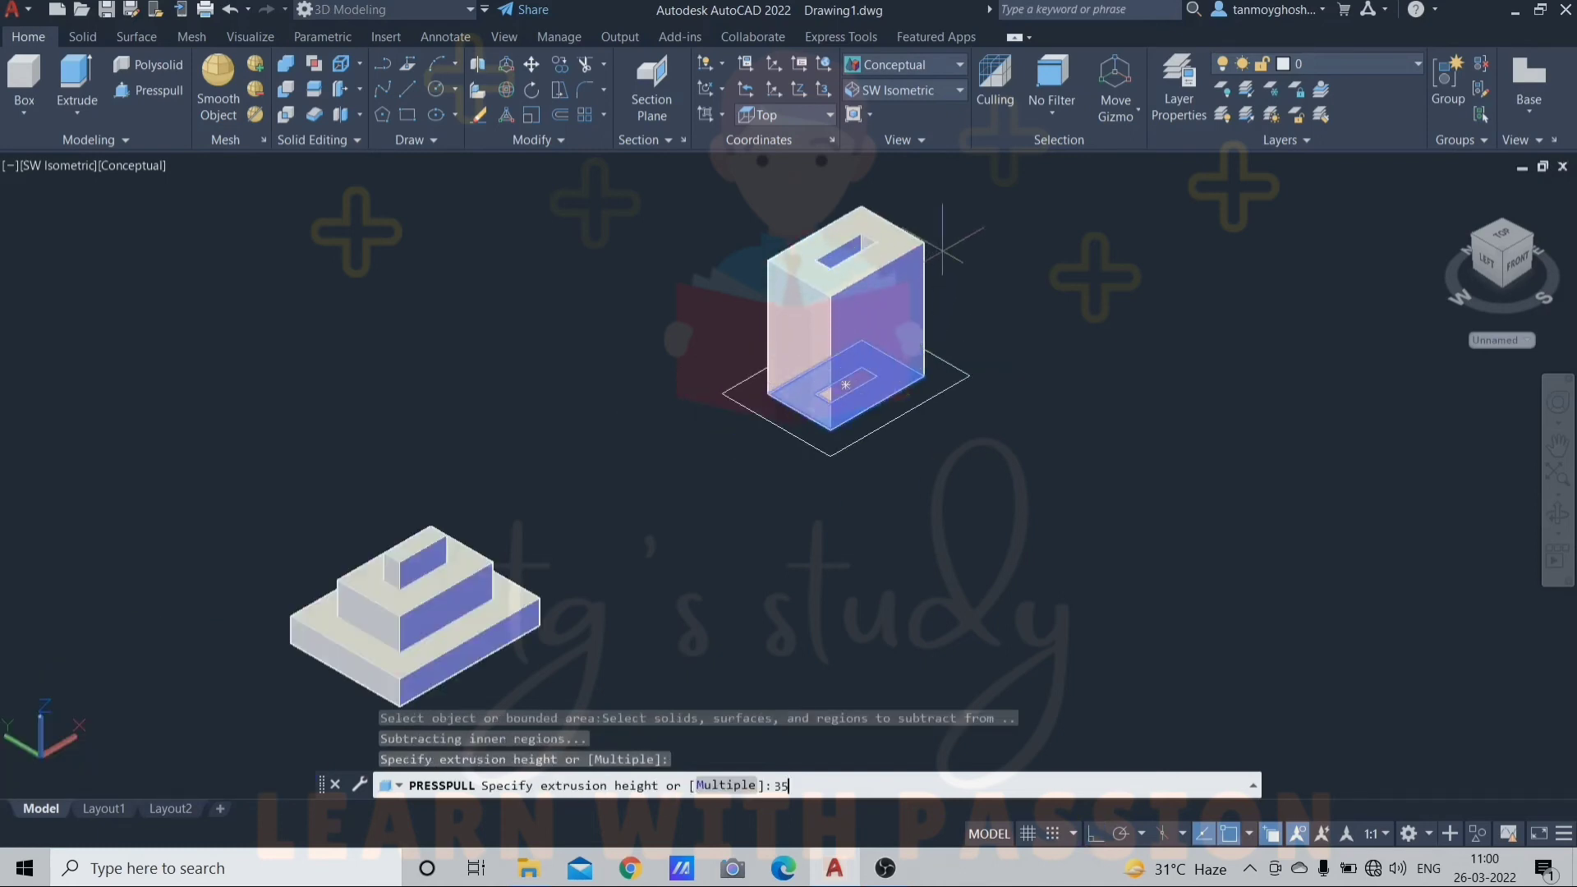
{"action": "key", "text": "Return"}
Step: Presspull the area between the far group's middle and outermost rectangles to the near base's height, and end the command
{"action": "scroll", "coordinate": [907, 411], "scroll_direction": "up", "scroll_amount": 3}
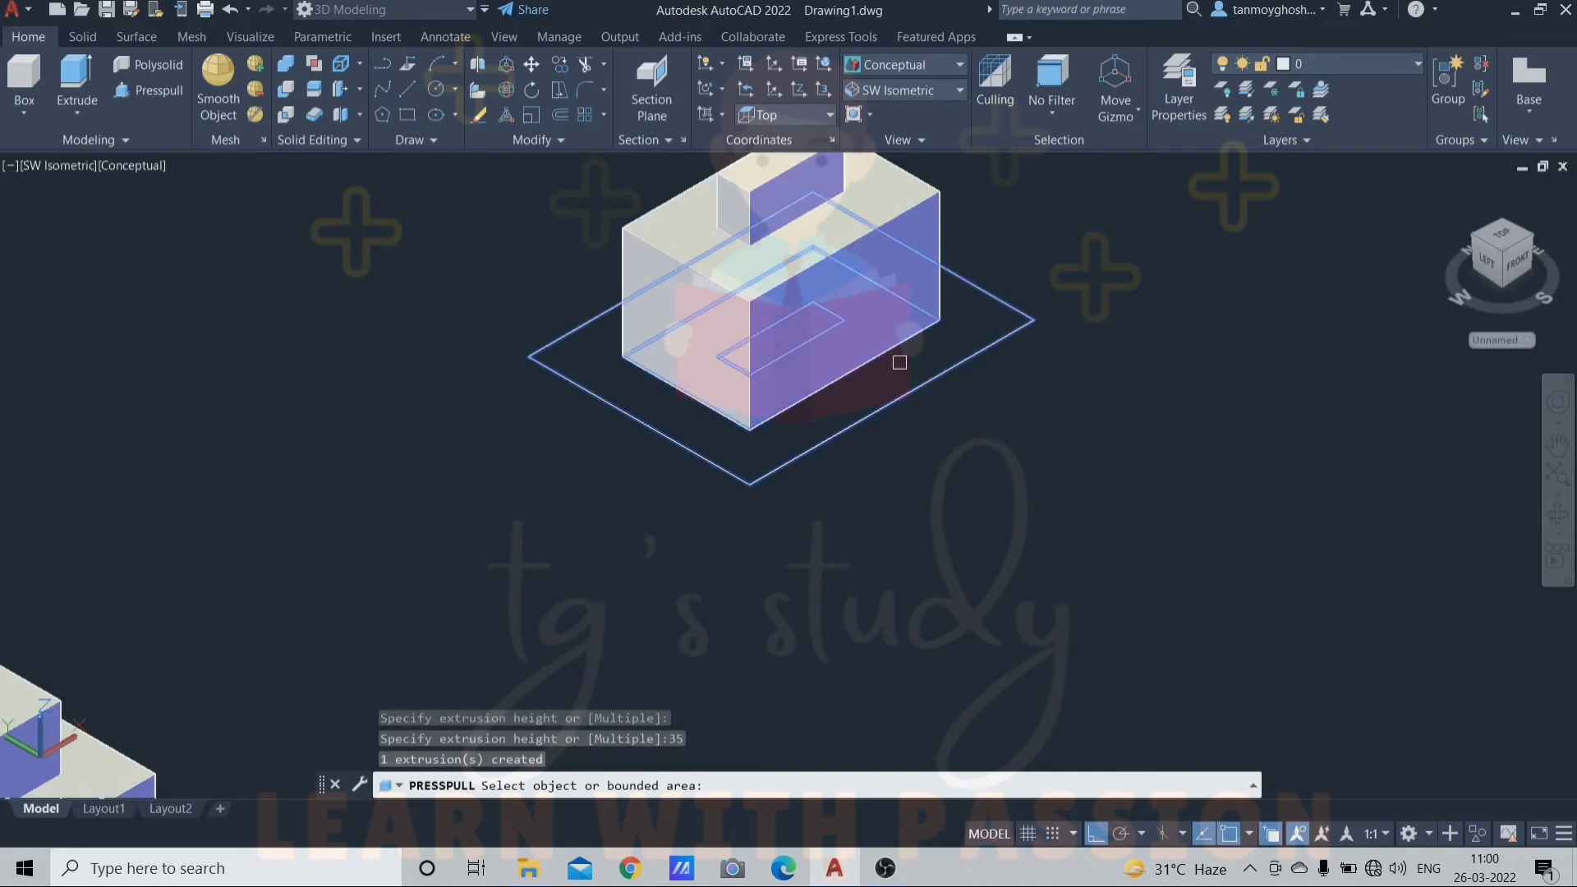
{"action": "left_click", "coordinate": [903, 382]}
{"action": "scroll", "coordinate": [903, 381], "scroll_direction": "down", "scroll_amount": 4}
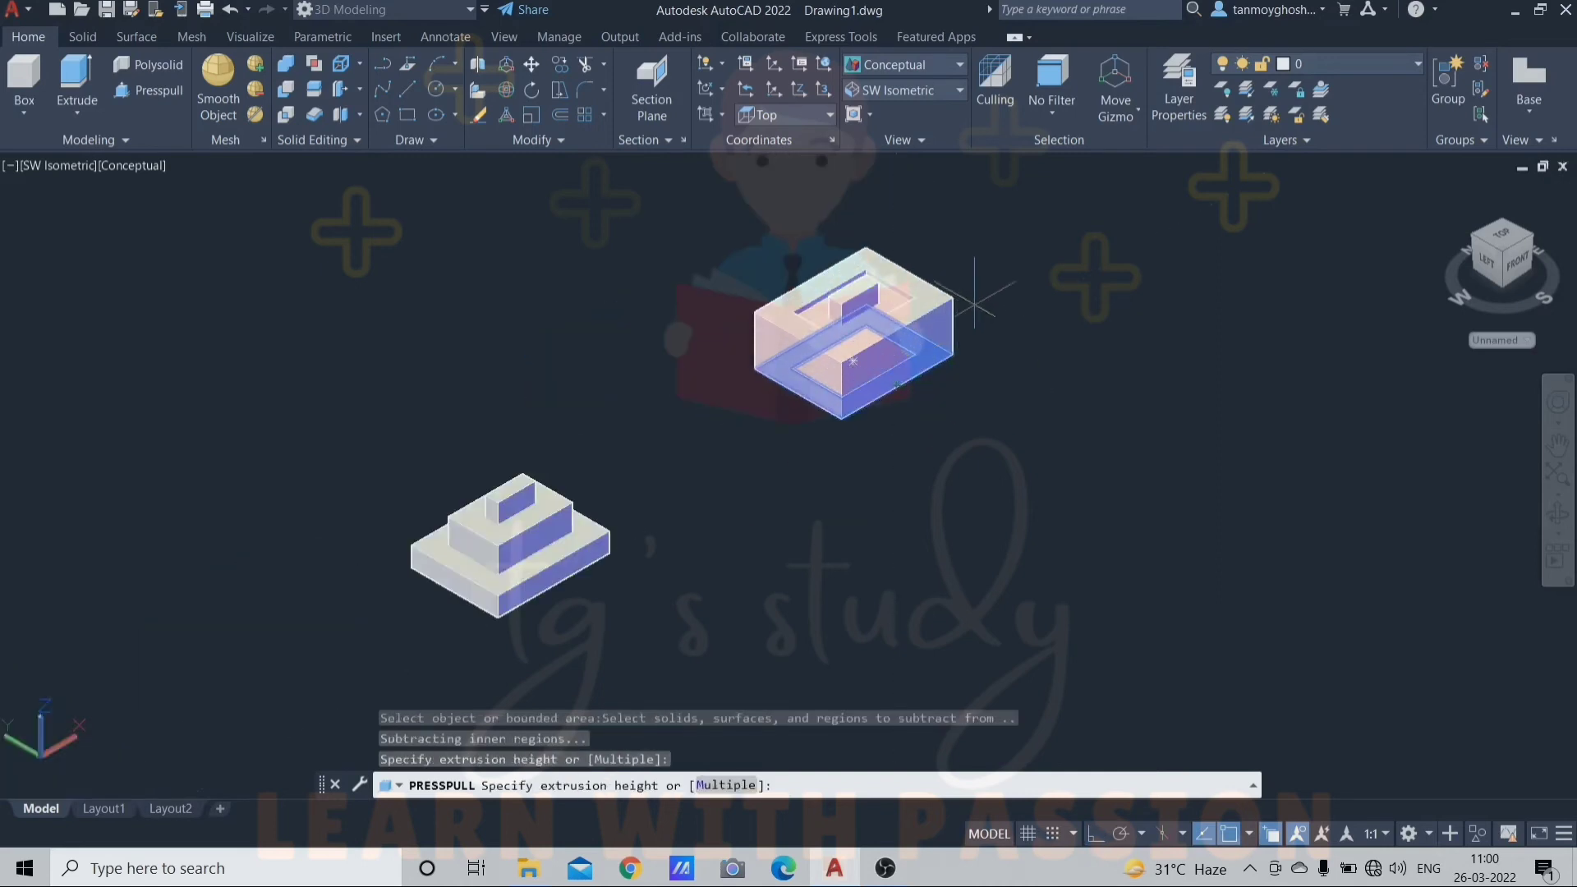
{"action": "key", "text": "Return"}
{"action": "key", "text": "Escape"}
{"action": "key", "text": "Escape"}
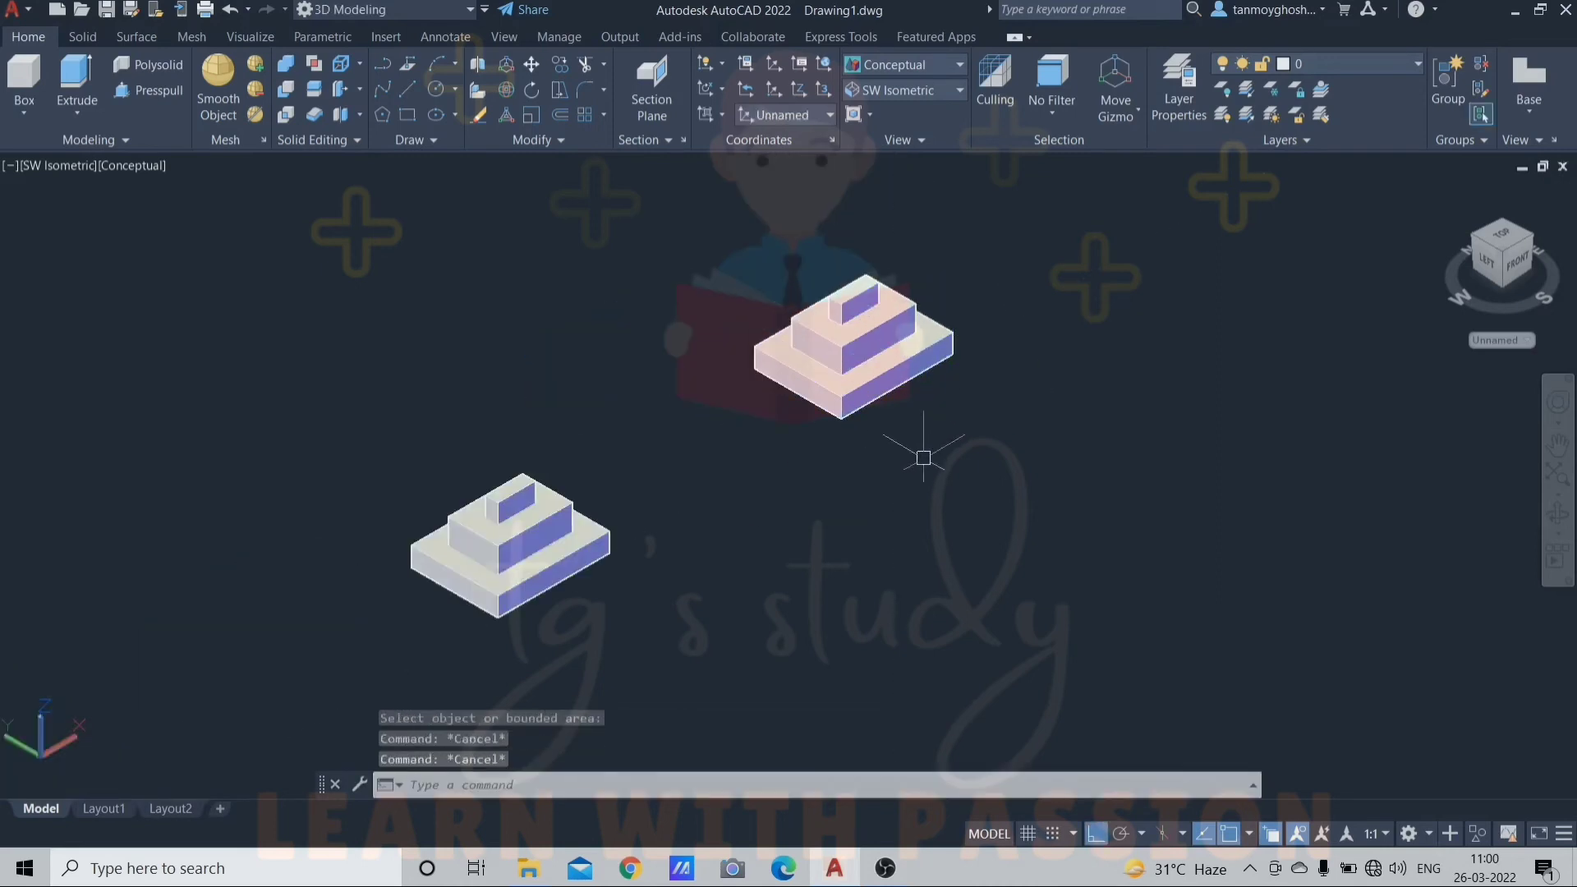
Step: Switch to the Front view and compare the stepped profiles of the two models side by side
{"action": "left_click", "coordinate": [935, 99]}
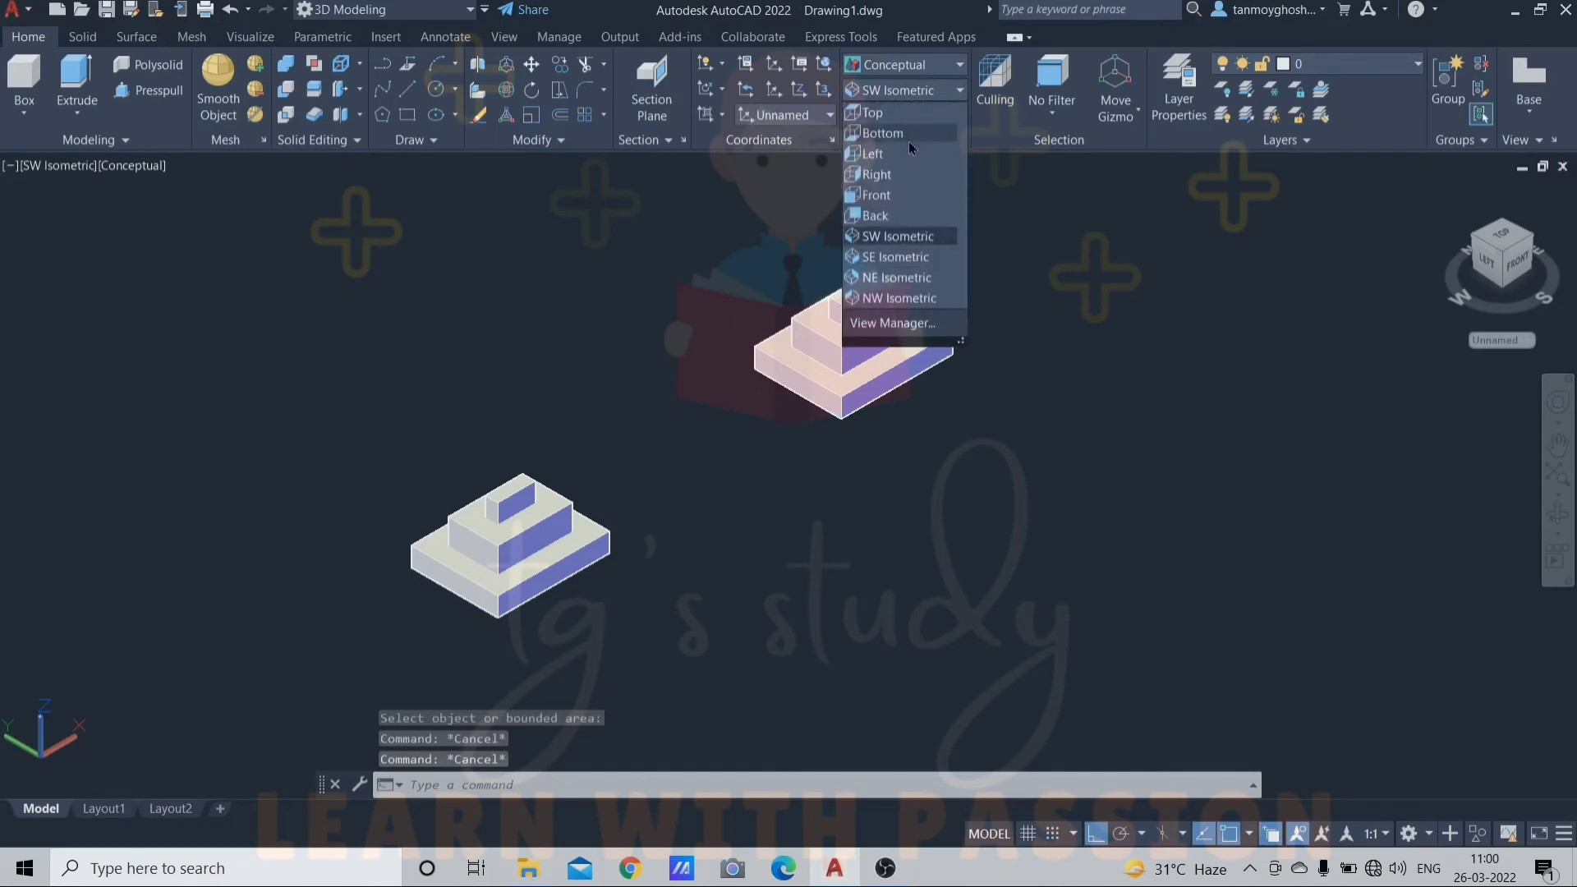
{"action": "left_click", "coordinate": [877, 195]}
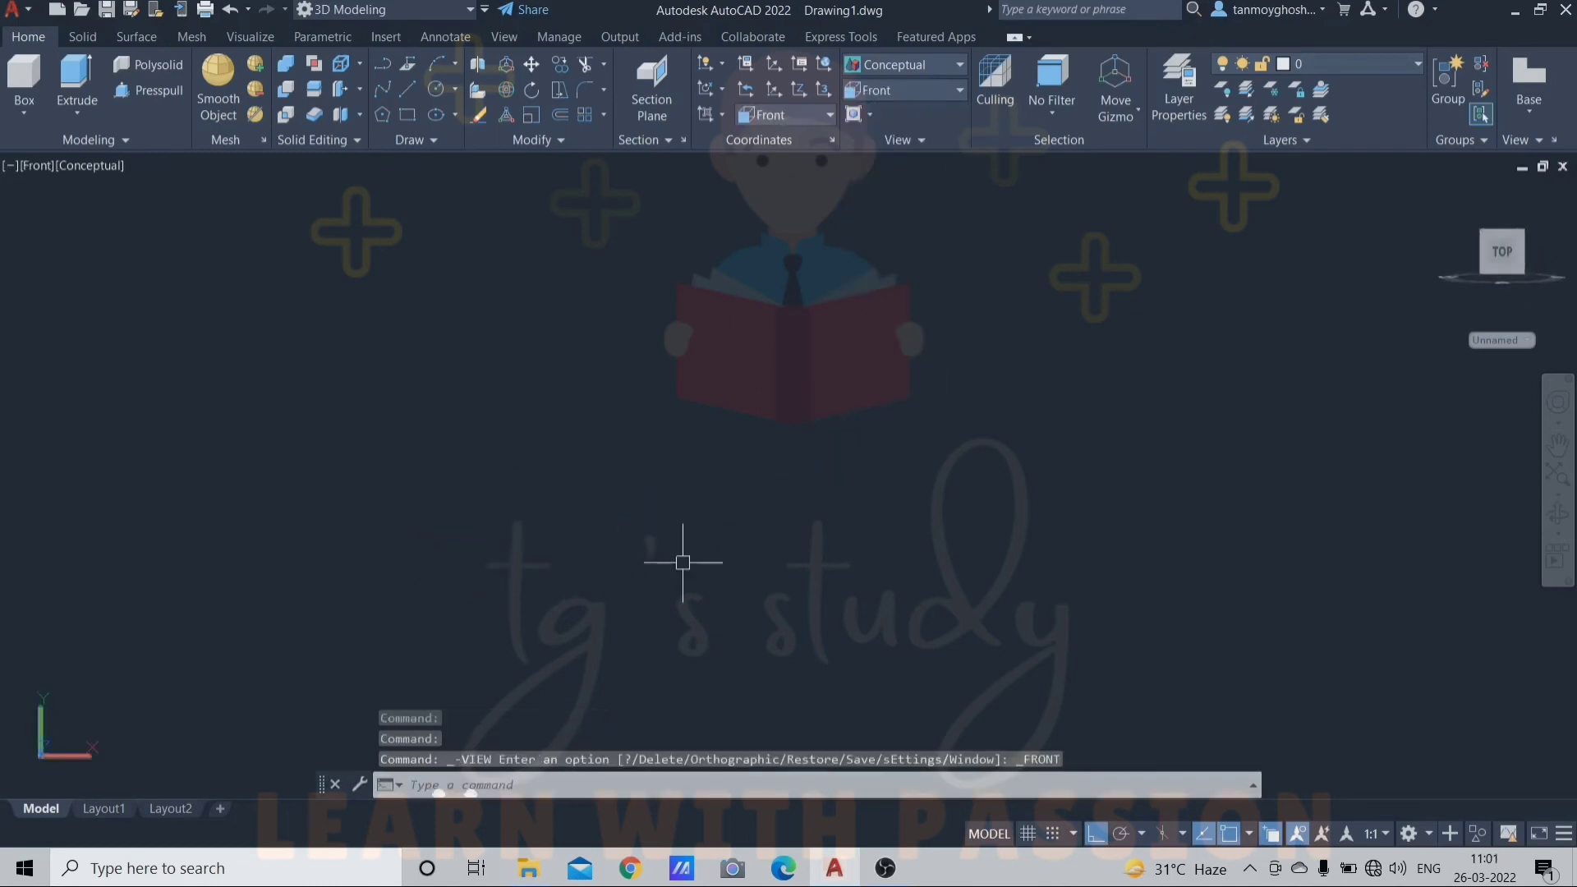
{"action": "scroll", "coordinate": [747, 605], "scroll_direction": "up", "scroll_amount": 5}
{"action": "scroll", "coordinate": [827, 475], "scroll_direction": "up", "scroll_amount": 6}
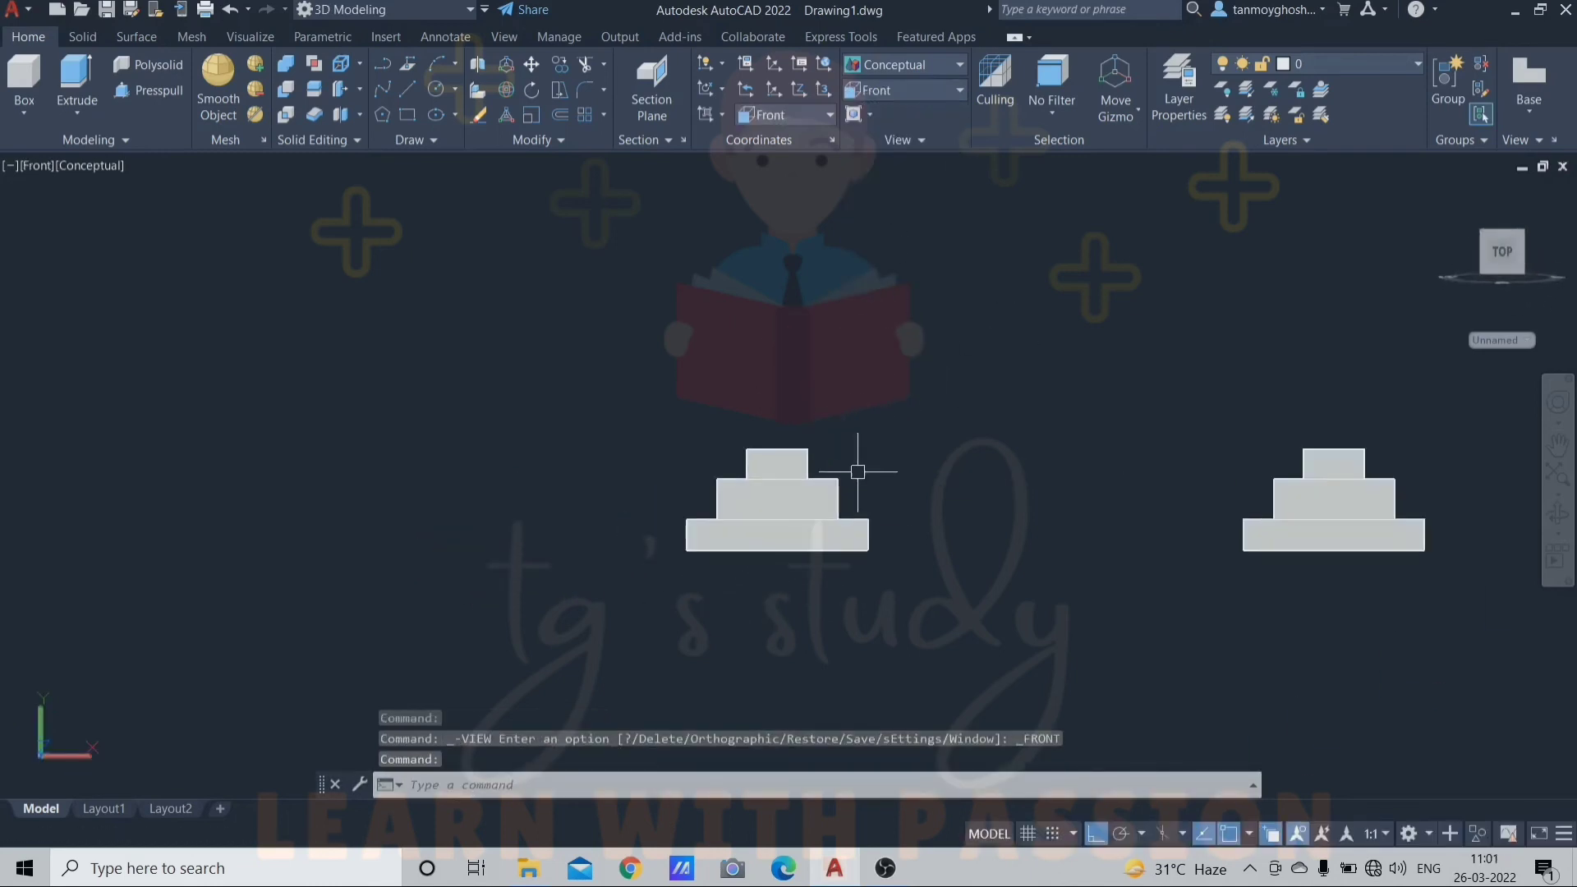
{"action": "middle_click_drag", "start_coordinate": [855, 461], "coordinate": [602, 468]}
{"action": "scroll", "coordinate": [676, 458], "scroll_direction": "up", "scroll_amount": 2}
{"action": "middle_click_drag", "start_coordinate": [1365, 482], "coordinate": [1262, 479]}
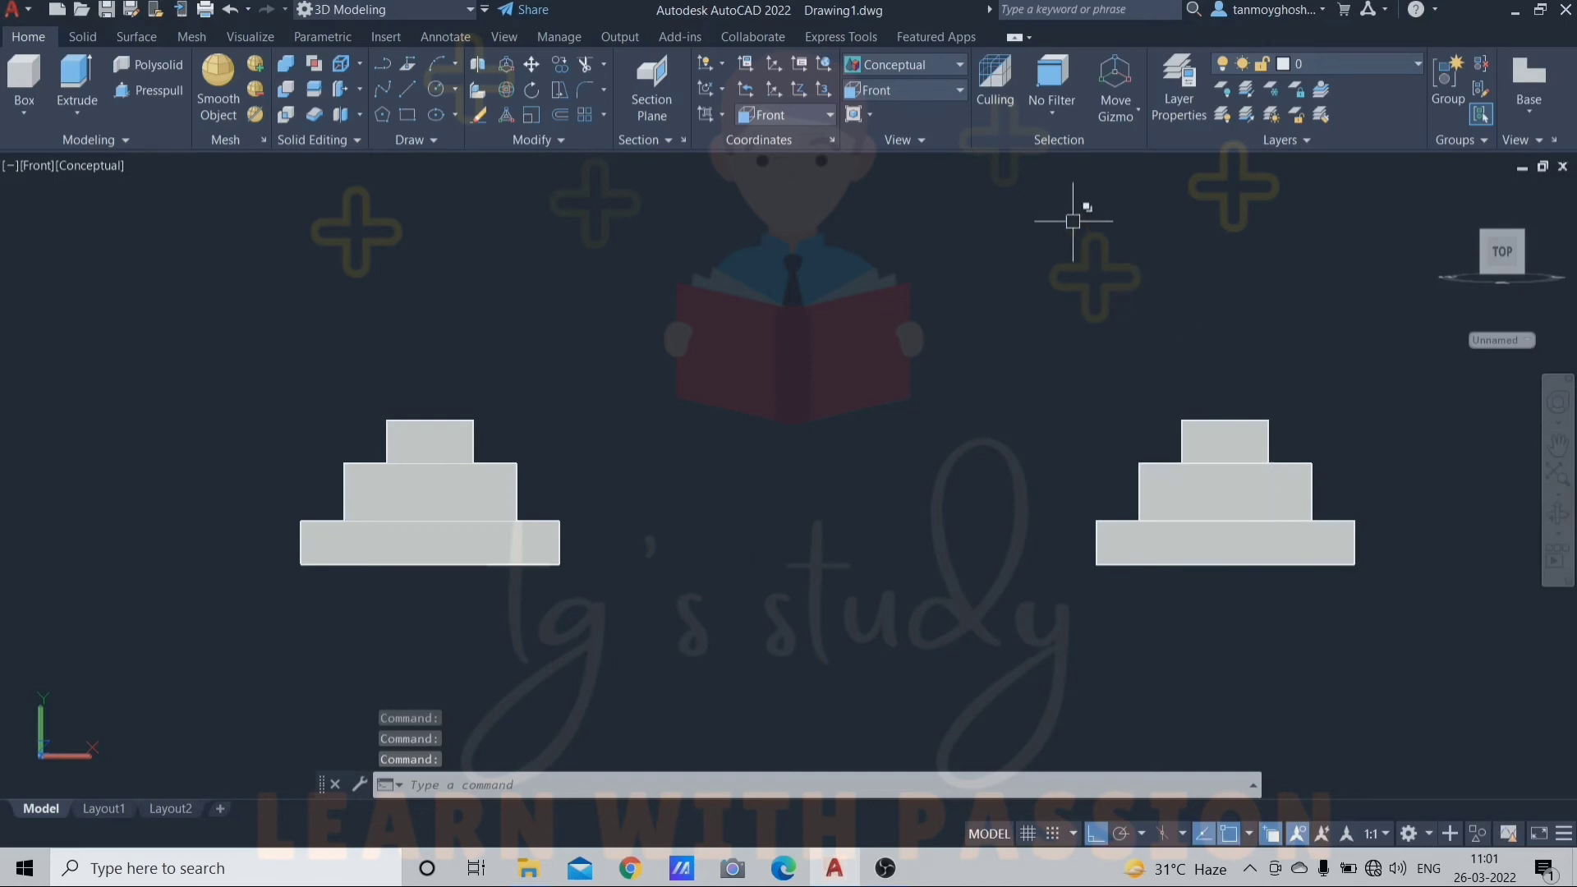
Step: Return to the SW Isometric view and frame both stepped models
{"action": "left_click", "coordinate": [945, 97]}
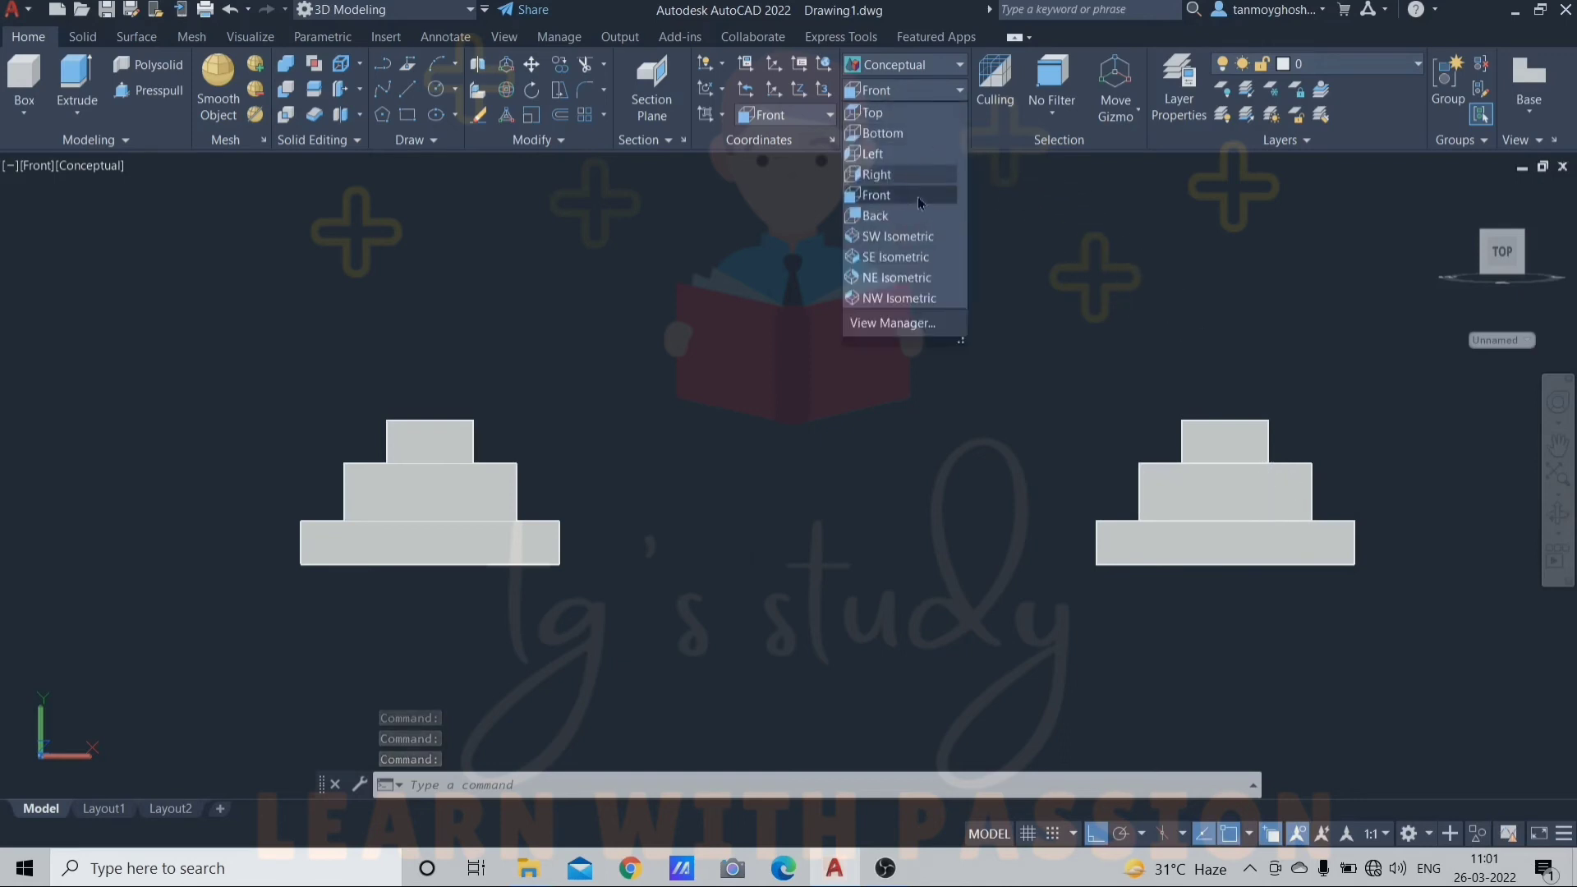
{"action": "left_click", "coordinate": [907, 236]}
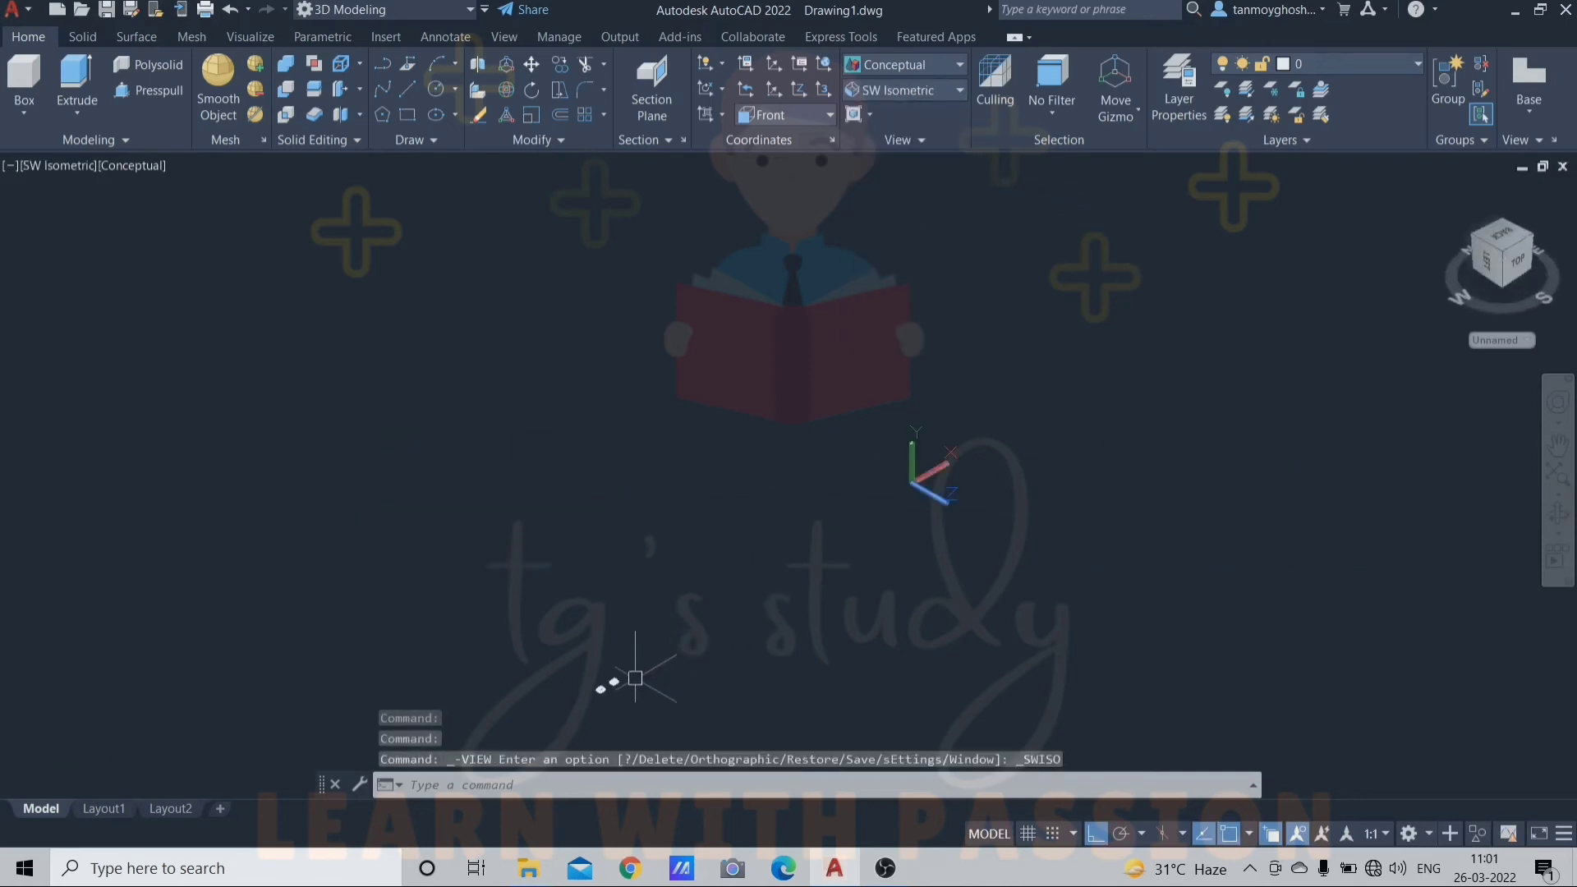
{"action": "scroll", "coordinate": [635, 678], "scroll_direction": "up", "scroll_amount": 12}
{"action": "middle_click_drag", "start_coordinate": [591, 645], "coordinate": [965, 378]}
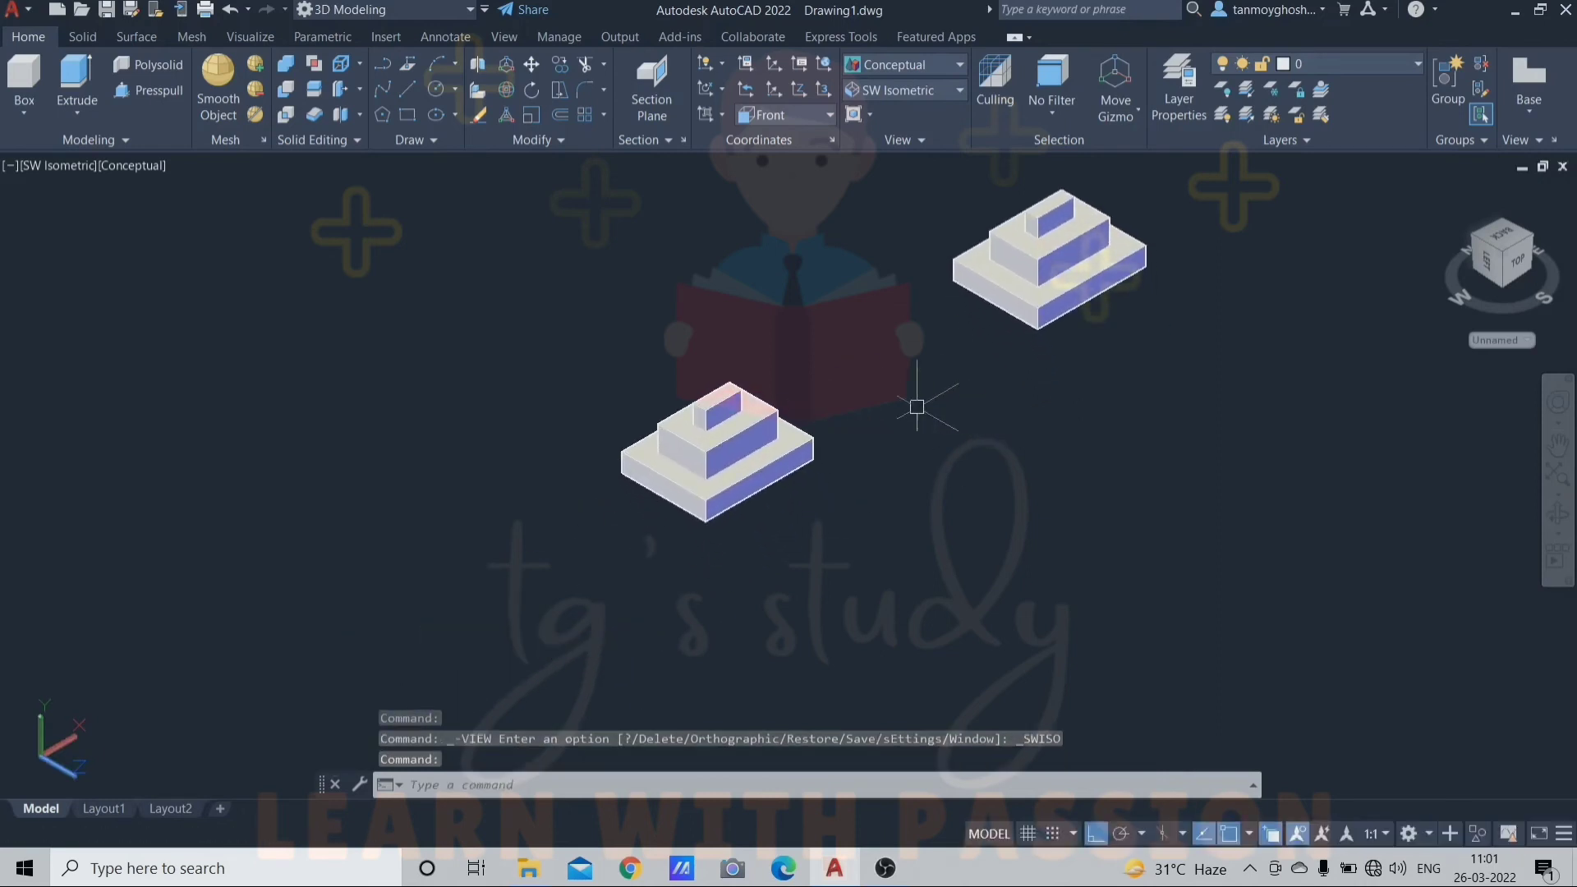
Step: Move the outermost base solids of both models straight down, clear of the other solids, and deselect them
{"action": "left_click", "coordinate": [795, 457]}
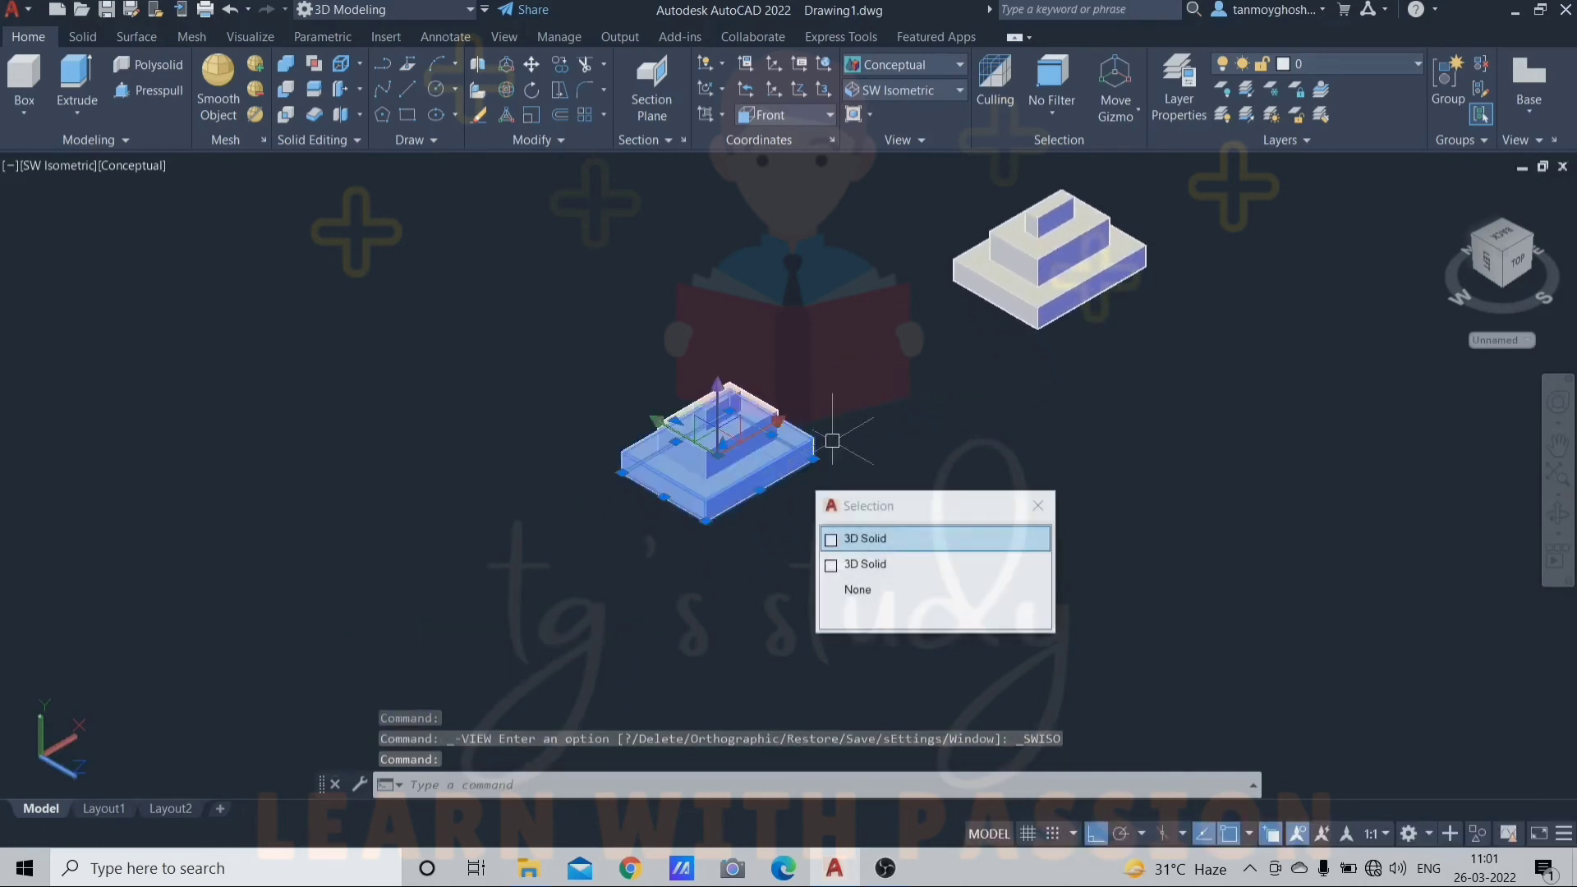
{"action": "left_click", "coordinate": [1114, 291]}
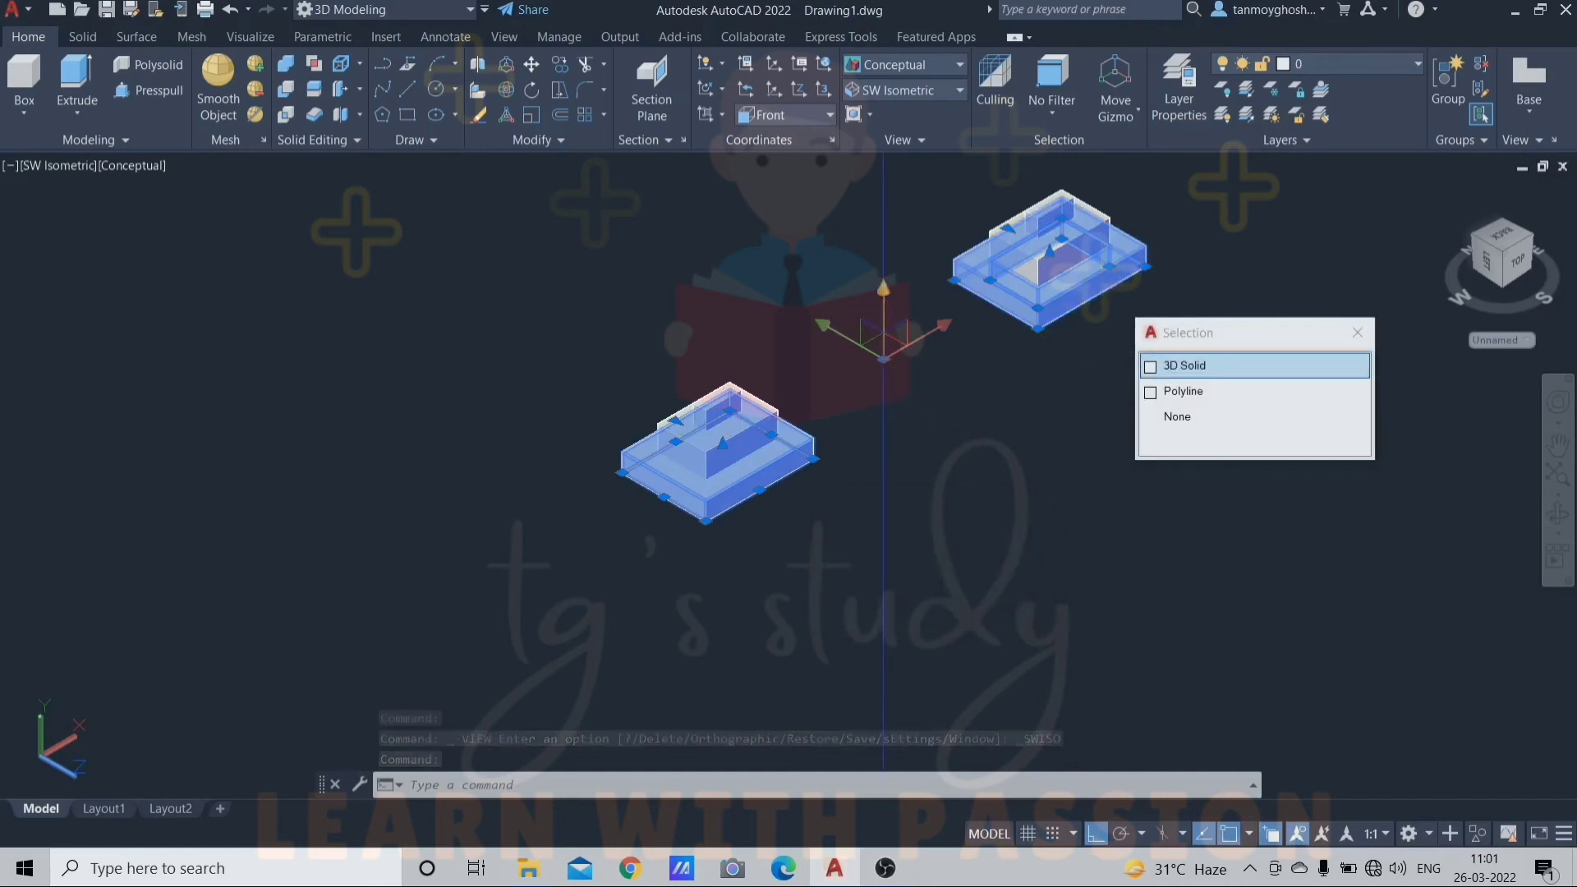
{"action": "left_click", "coordinate": [883, 311]}
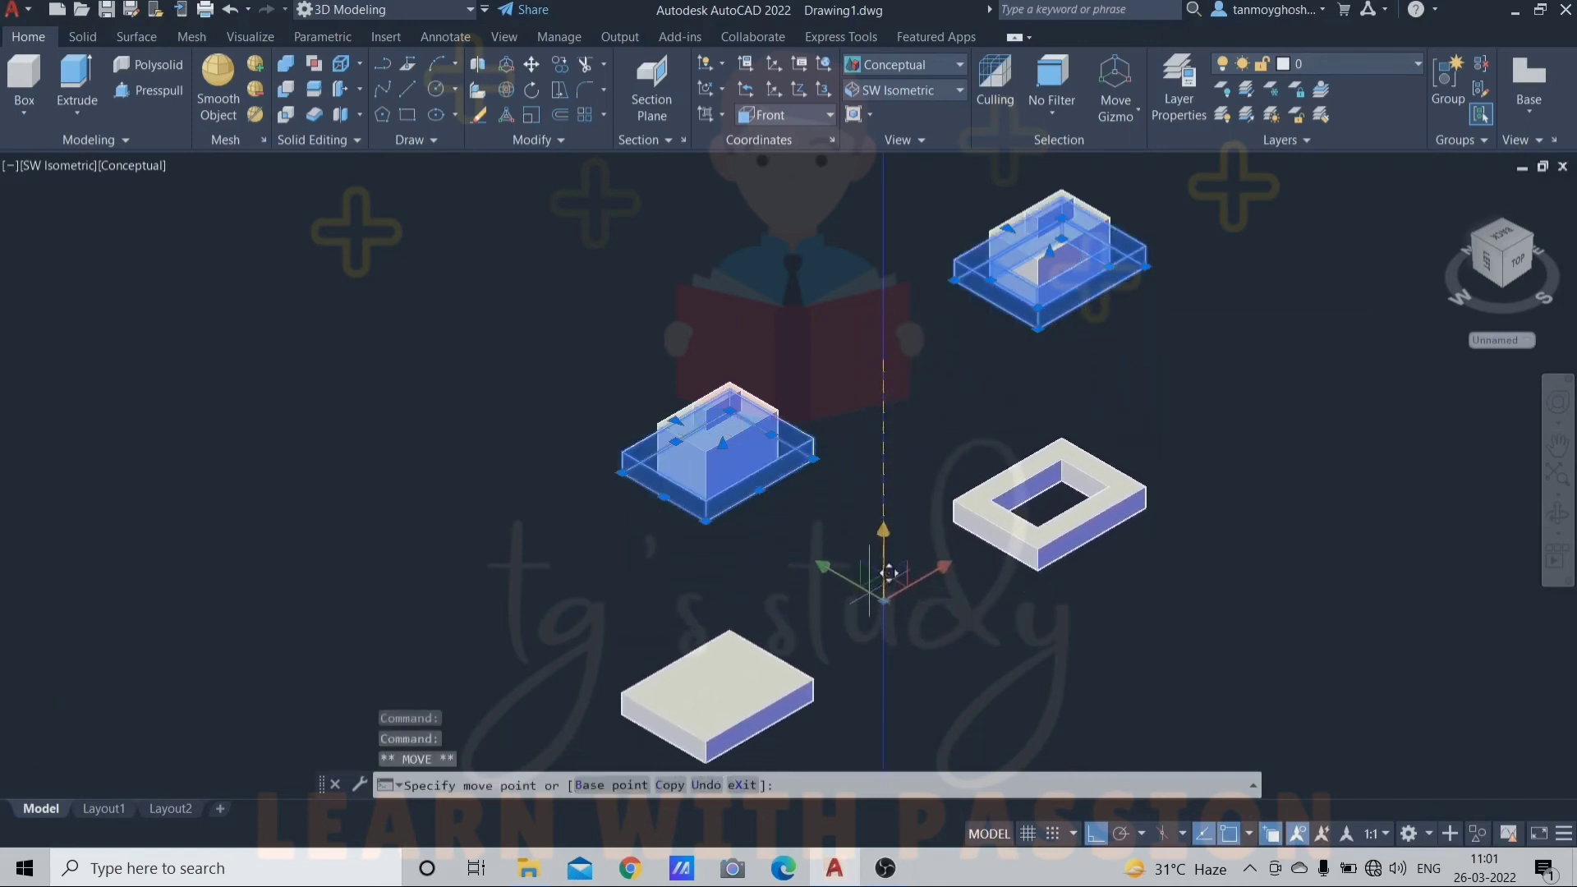
{"action": "left_click", "coordinate": [888, 572]}
{"action": "key", "text": "Escape"}
{"action": "key", "text": "Escape"}
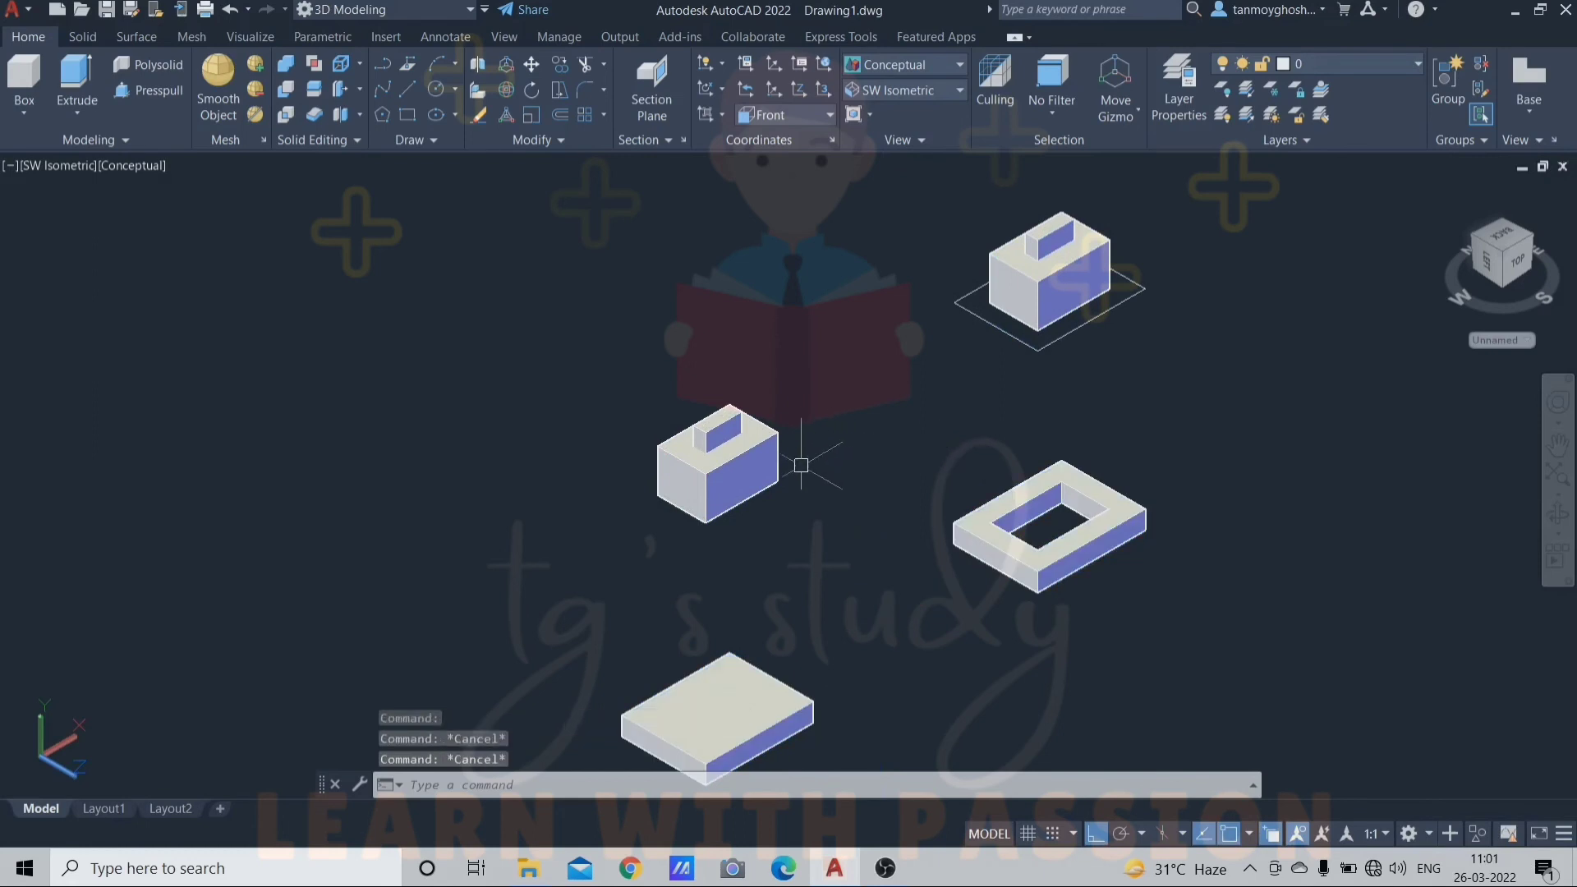
Step: Move the middle solids of both models straight down to between the base and innermost solids
{"action": "left_click", "coordinate": [773, 477]}
{"action": "left_click", "coordinate": [1111, 261]}
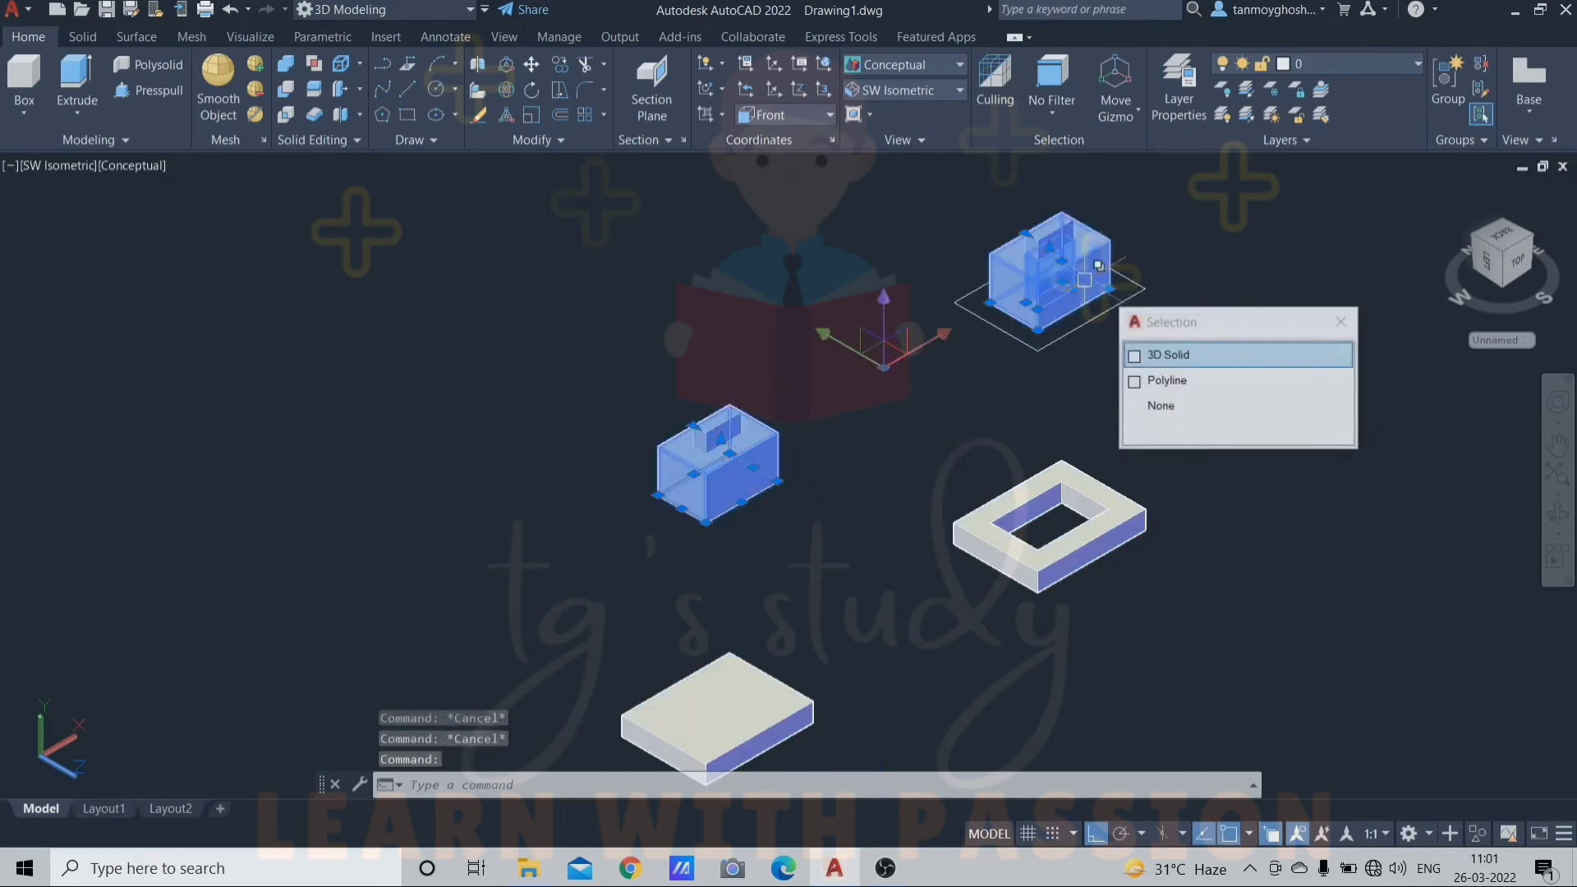
{"action": "left_click", "coordinate": [882, 345]}
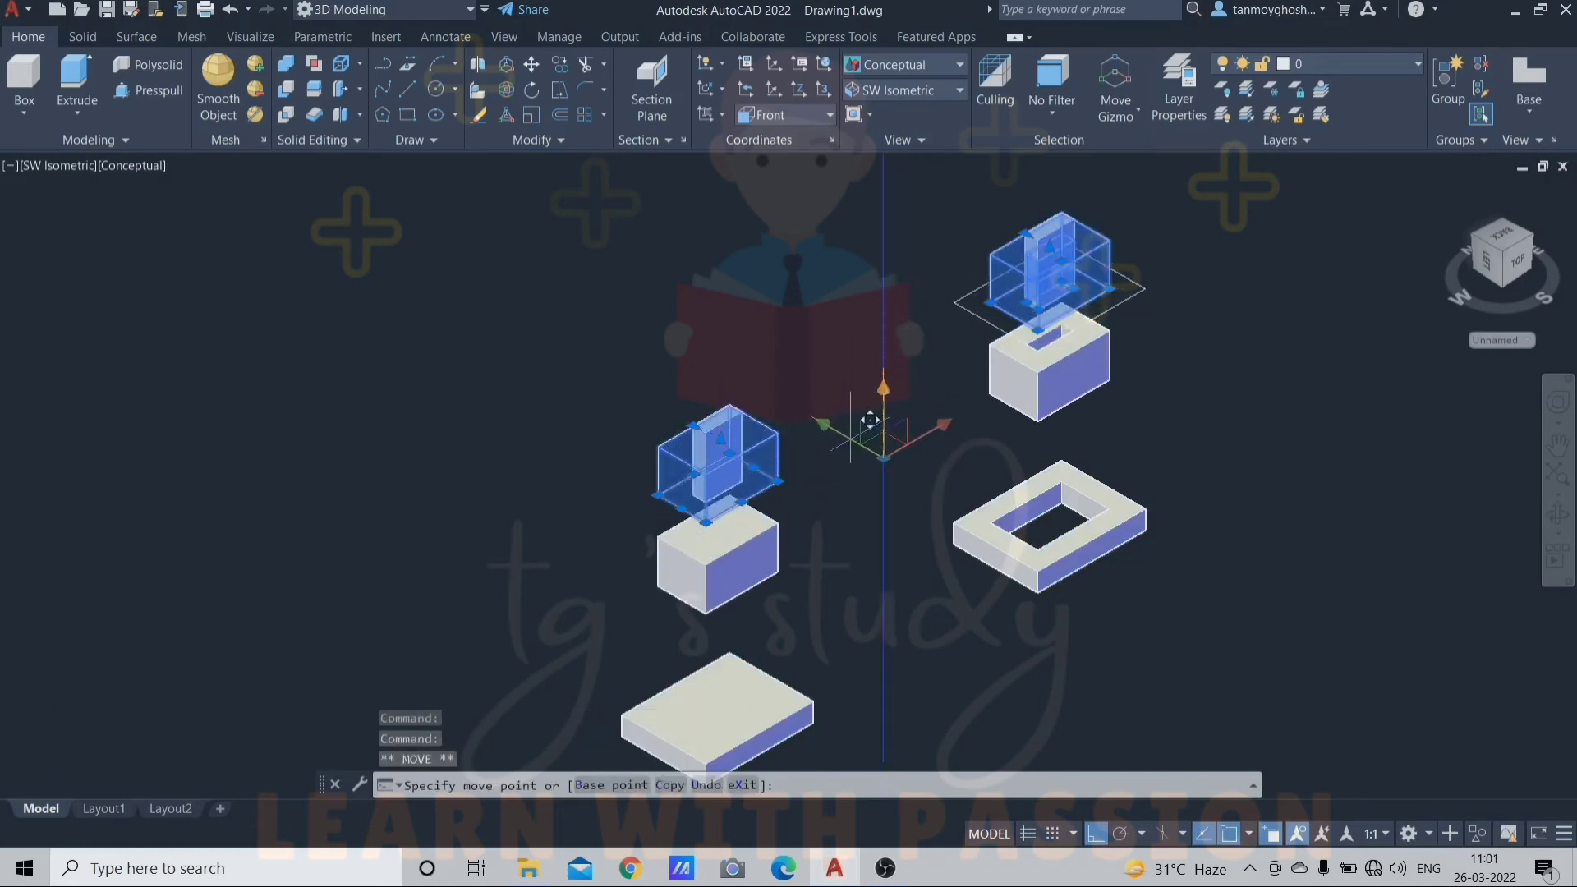
{"action": "left_click", "coordinate": [855, 420]}
{"action": "key", "text": "Escape"}
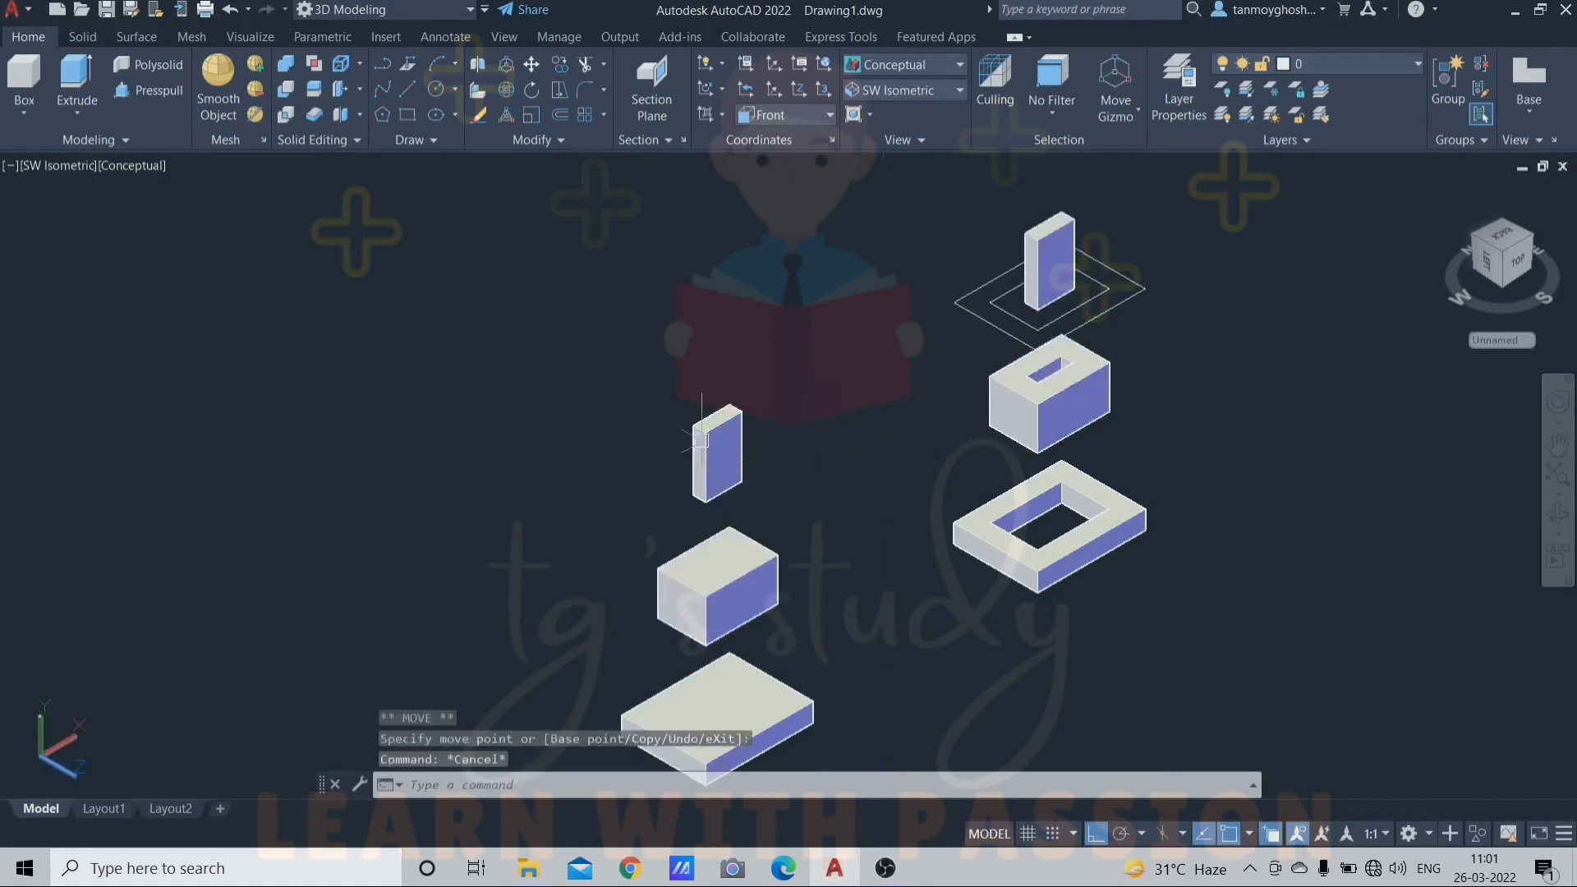
Step: Move the innermost solids of both models straight up, clear of the far group's rectangles, and deselect them
{"action": "left_click", "coordinate": [716, 452]}
{"action": "left_click", "coordinate": [1055, 275]}
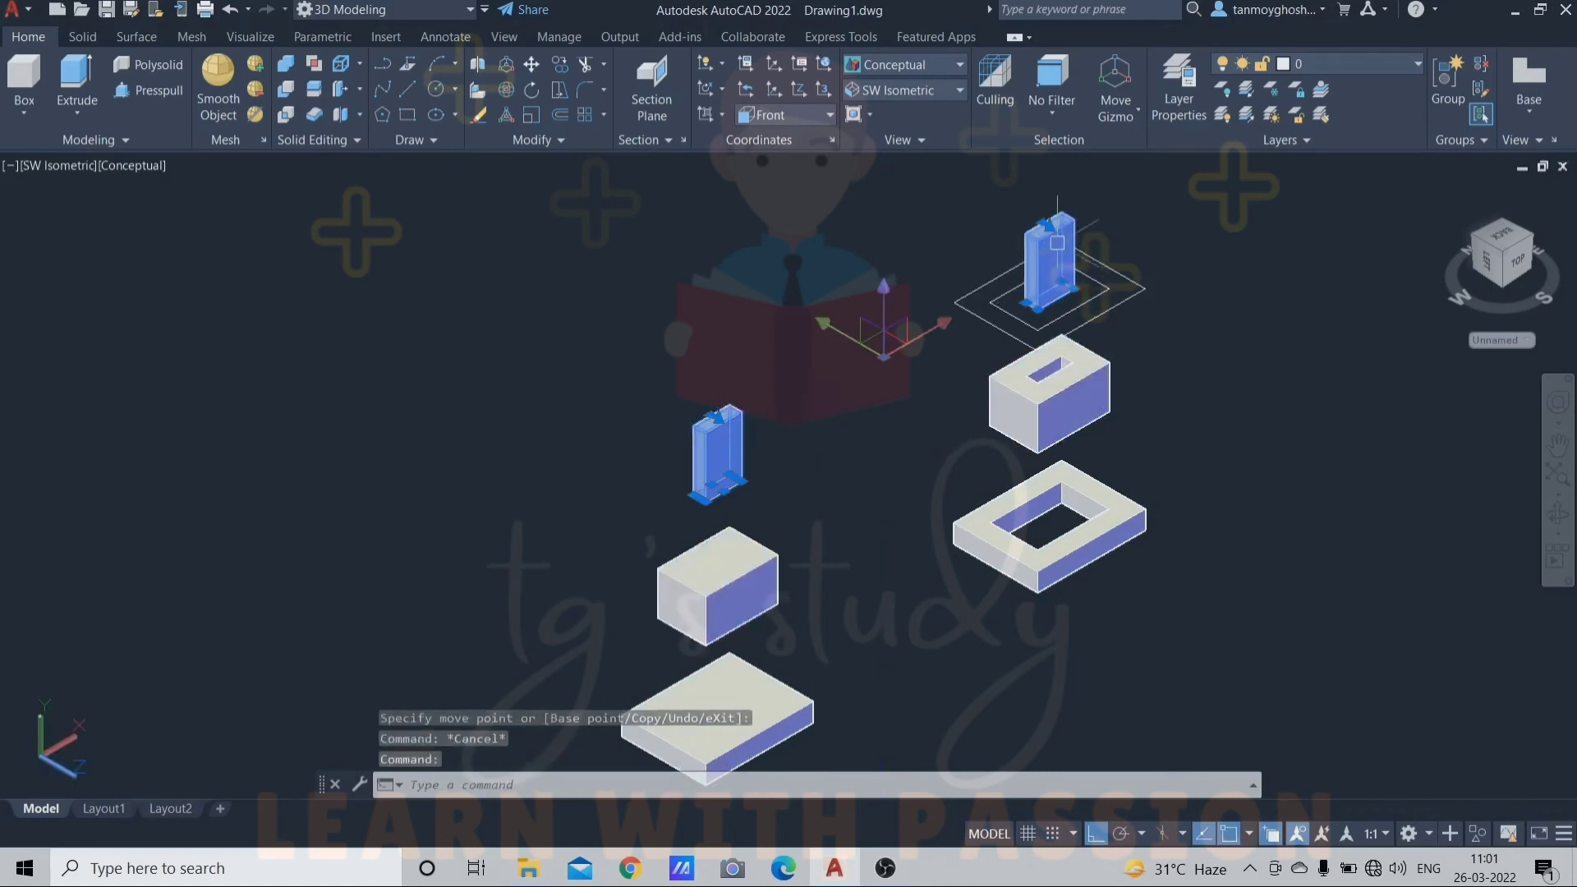
{"action": "left_click", "coordinate": [884, 315]}
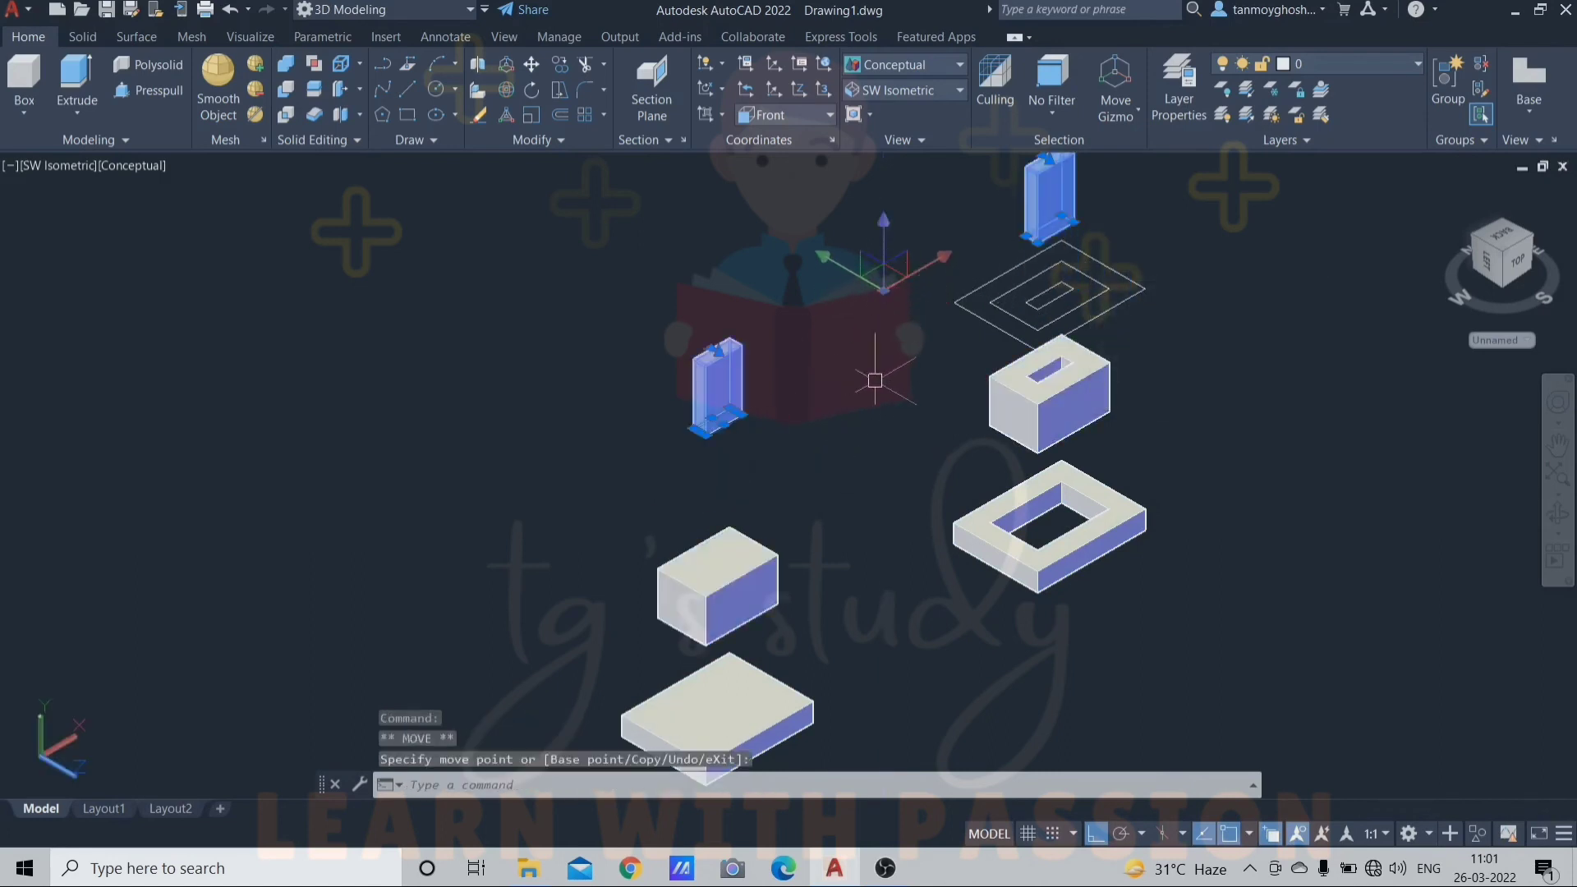
{"action": "key", "text": "Escape"}
Step: Delete the three nested rectangles left over between the far group's solids
{"action": "left_click", "coordinate": [1055, 244]}
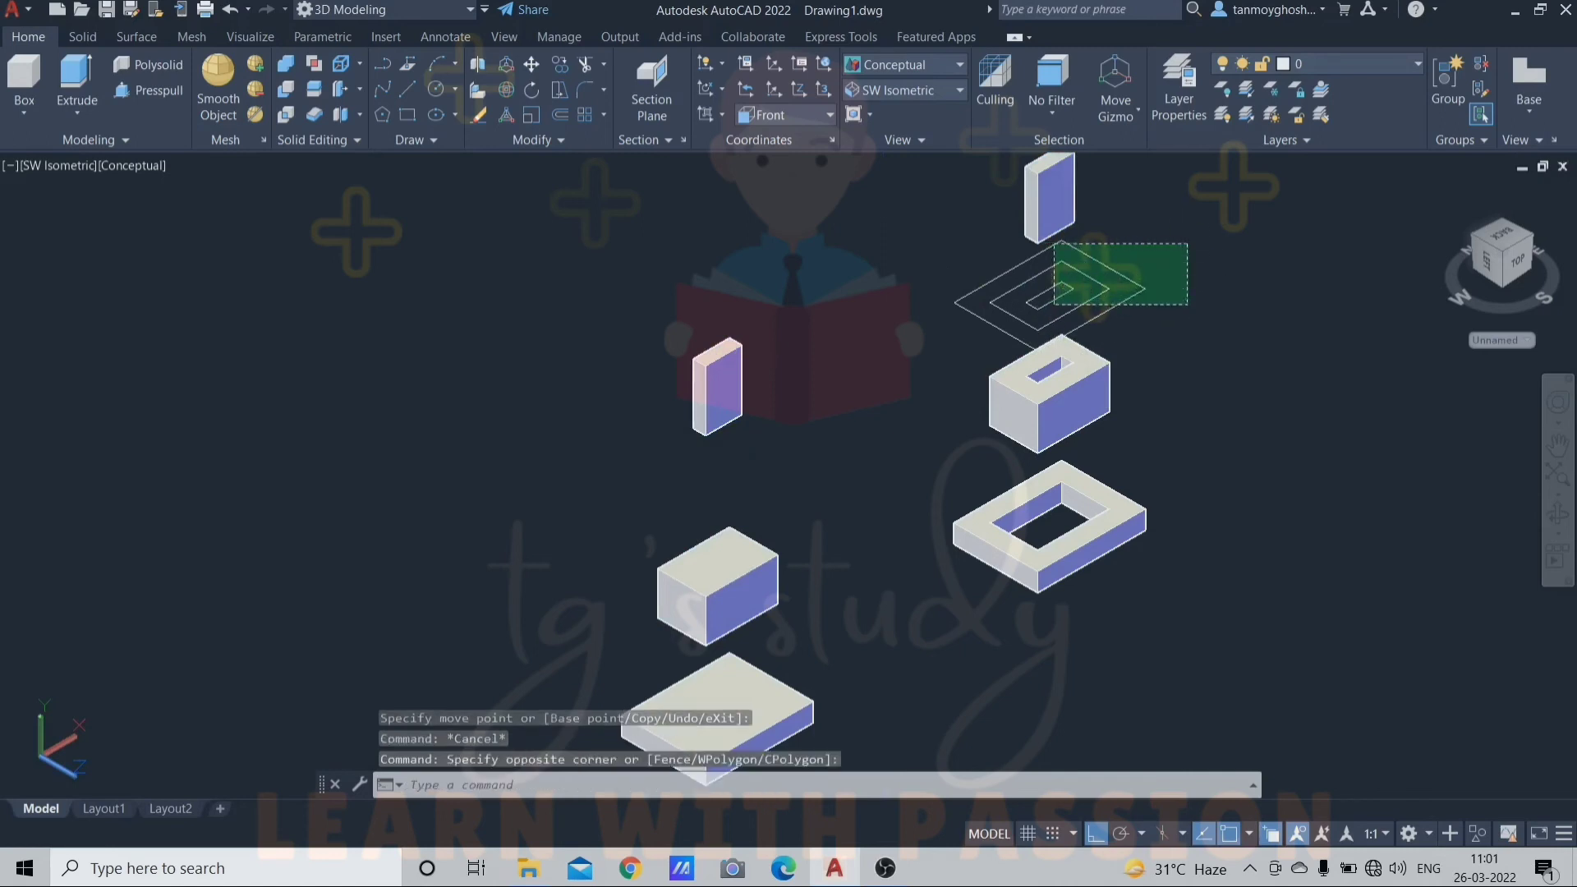
{"action": "left_click", "coordinate": [1187, 305]}
{"action": "key", "text": "Delete"}
Step: Compare the solid Extrude pieces with the hollow Presspull pieces from the isometric view and a more frontal orbited angle
{"action": "scroll", "coordinate": [1194, 371], "scroll_direction": "down", "scroll_amount": 2}
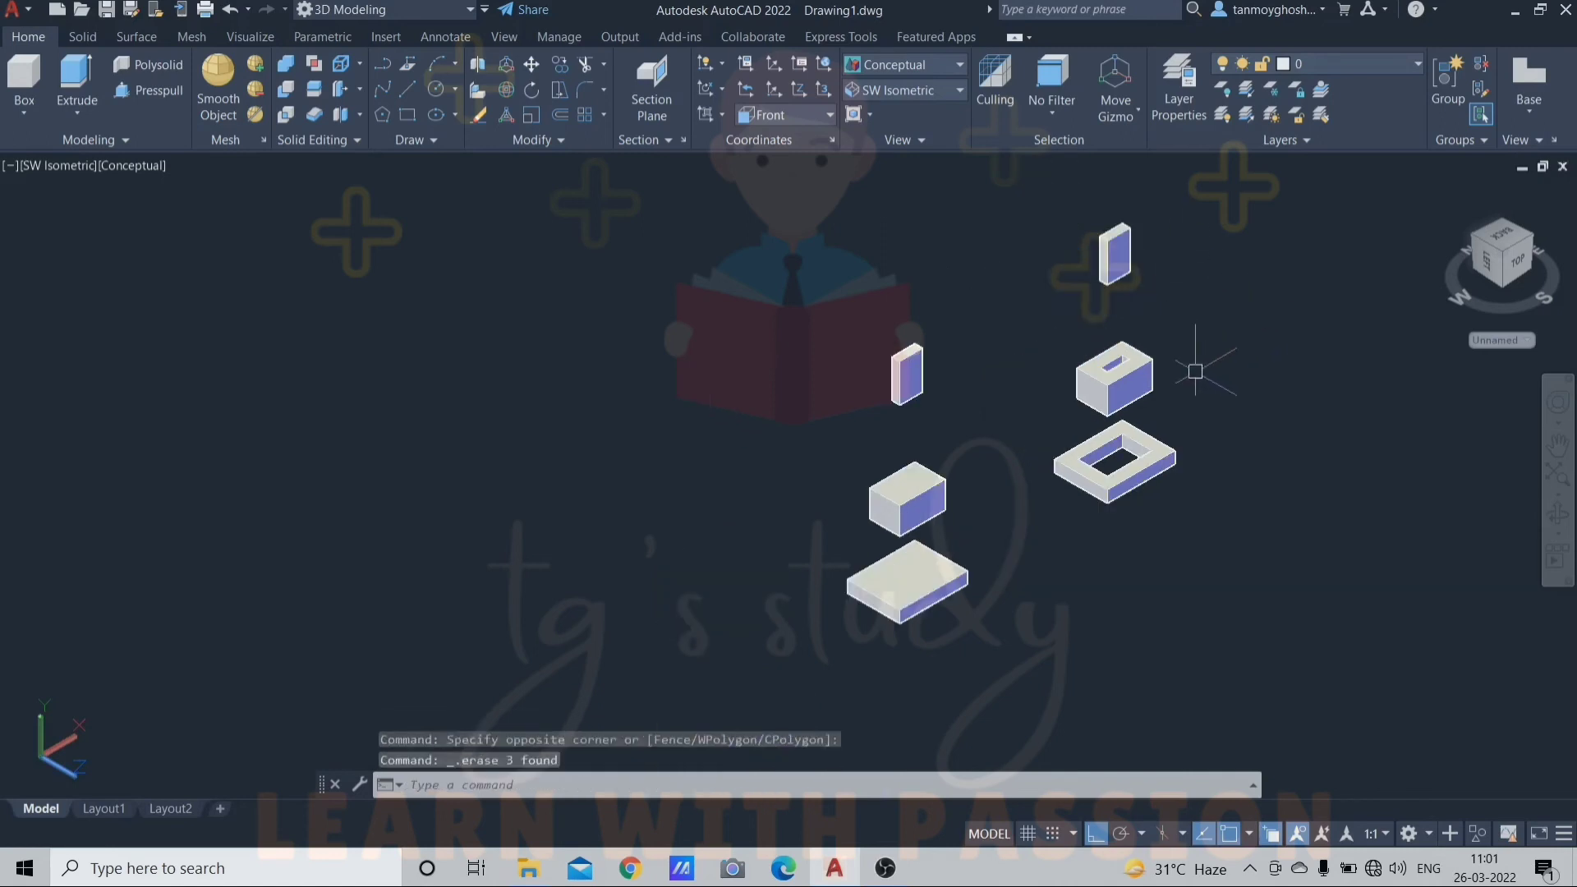
{"action": "middle_click_drag", "start_coordinate": [971, 553], "coordinate": [936, 547]}
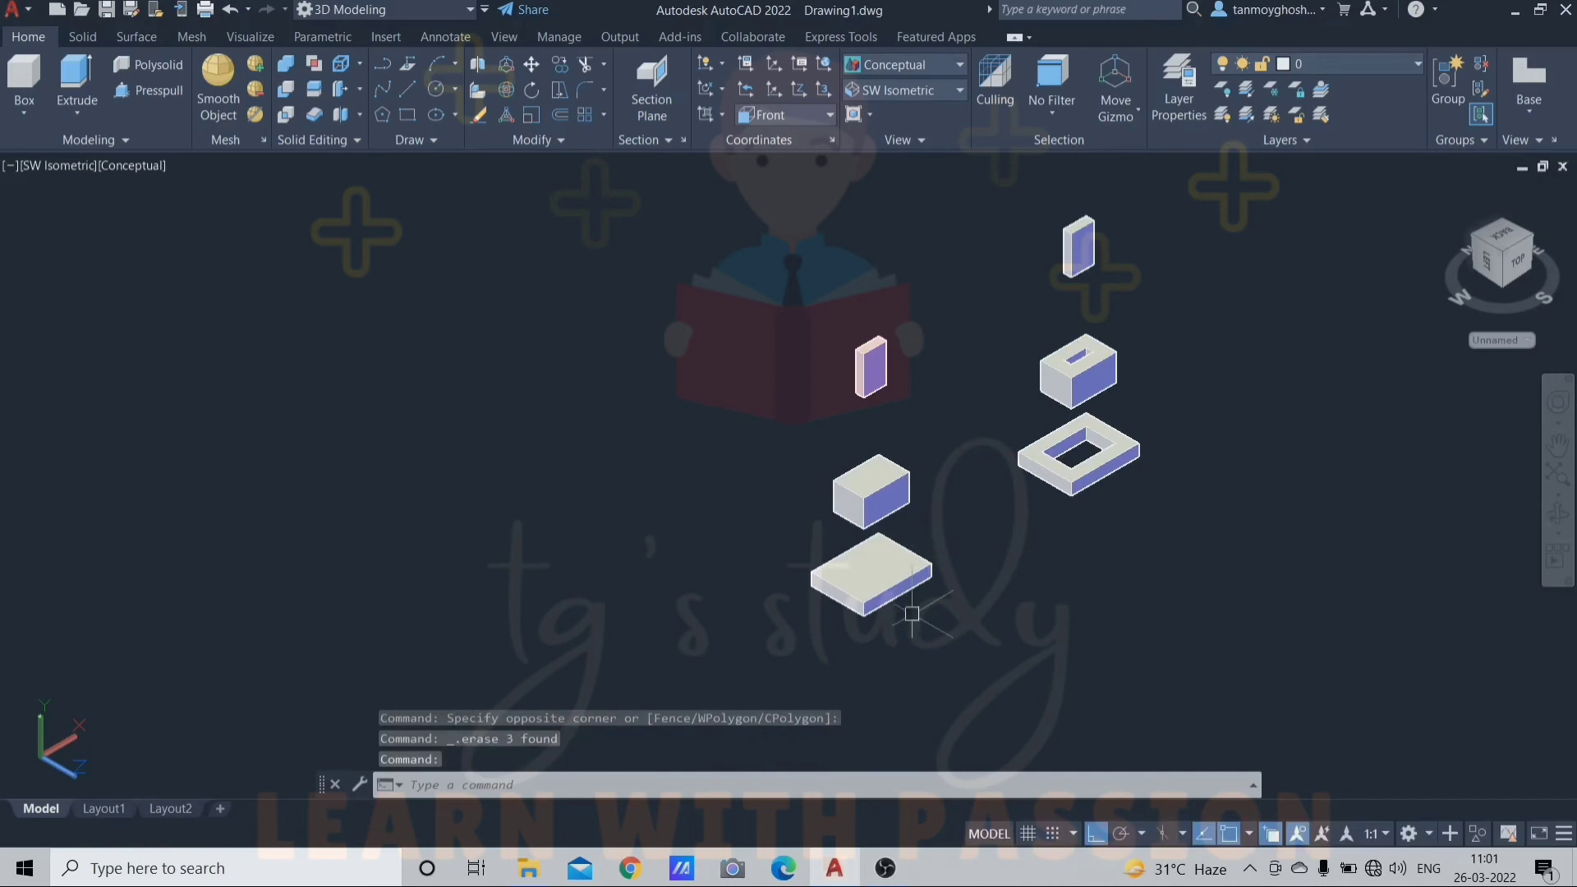
{"action": "scroll", "coordinate": [871, 517], "scroll_direction": "up", "scroll_amount": 2}
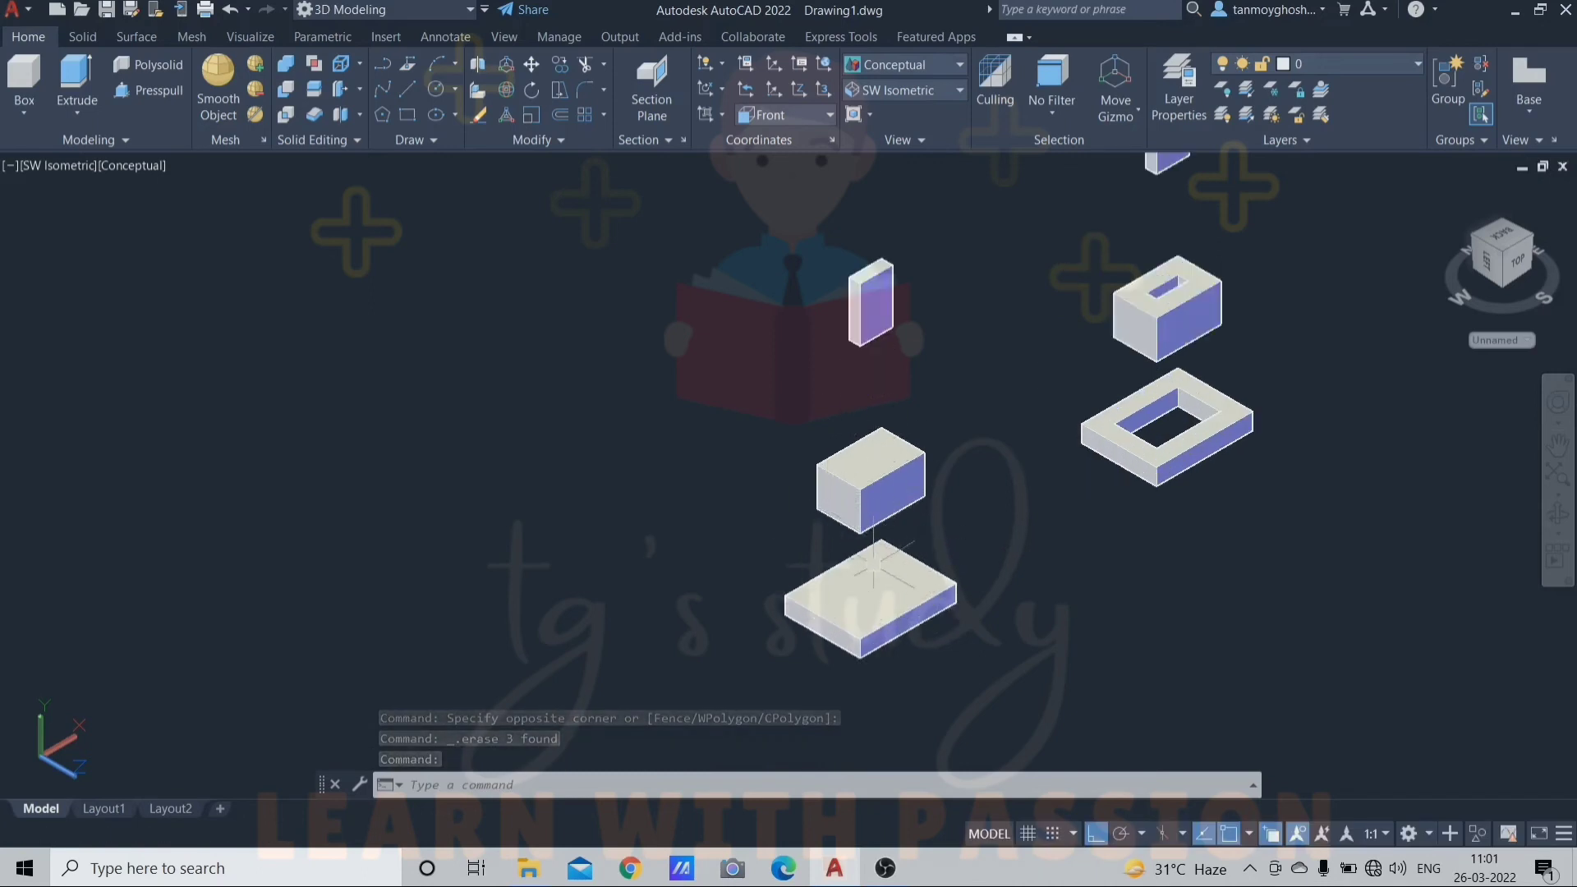
{"action": "scroll", "coordinate": [873, 565], "scroll_direction": "down", "scroll_amount": 2}
{"action": "middle_click_drag", "start_coordinate": [1021, 534], "coordinate": [979, 544]}
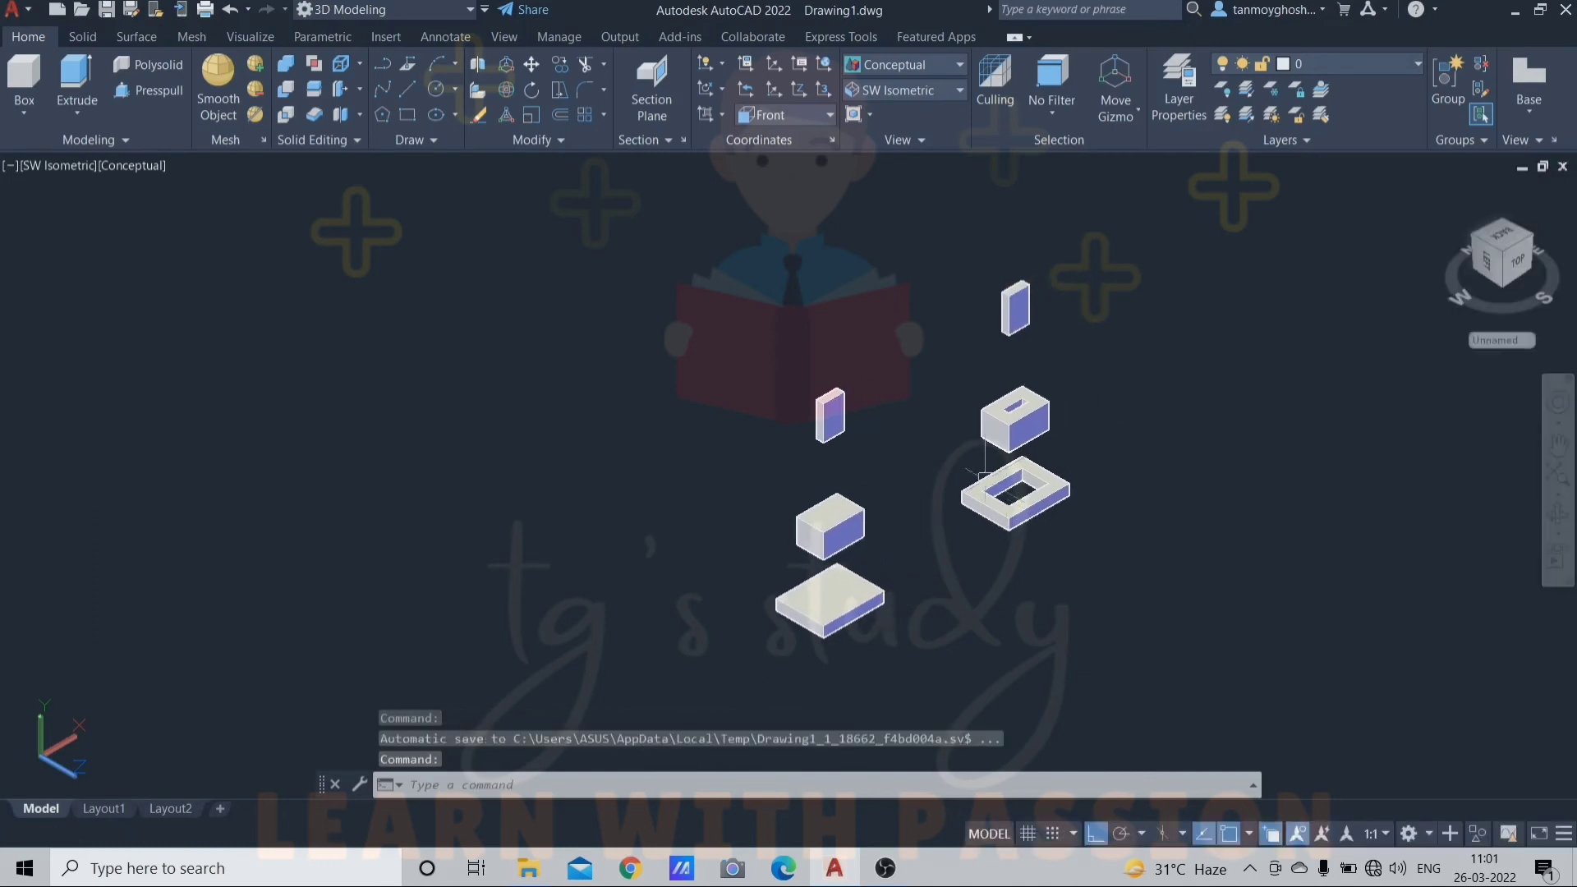
{"action": "scroll", "coordinate": [985, 460], "scroll_direction": "up", "scroll_amount": 2}
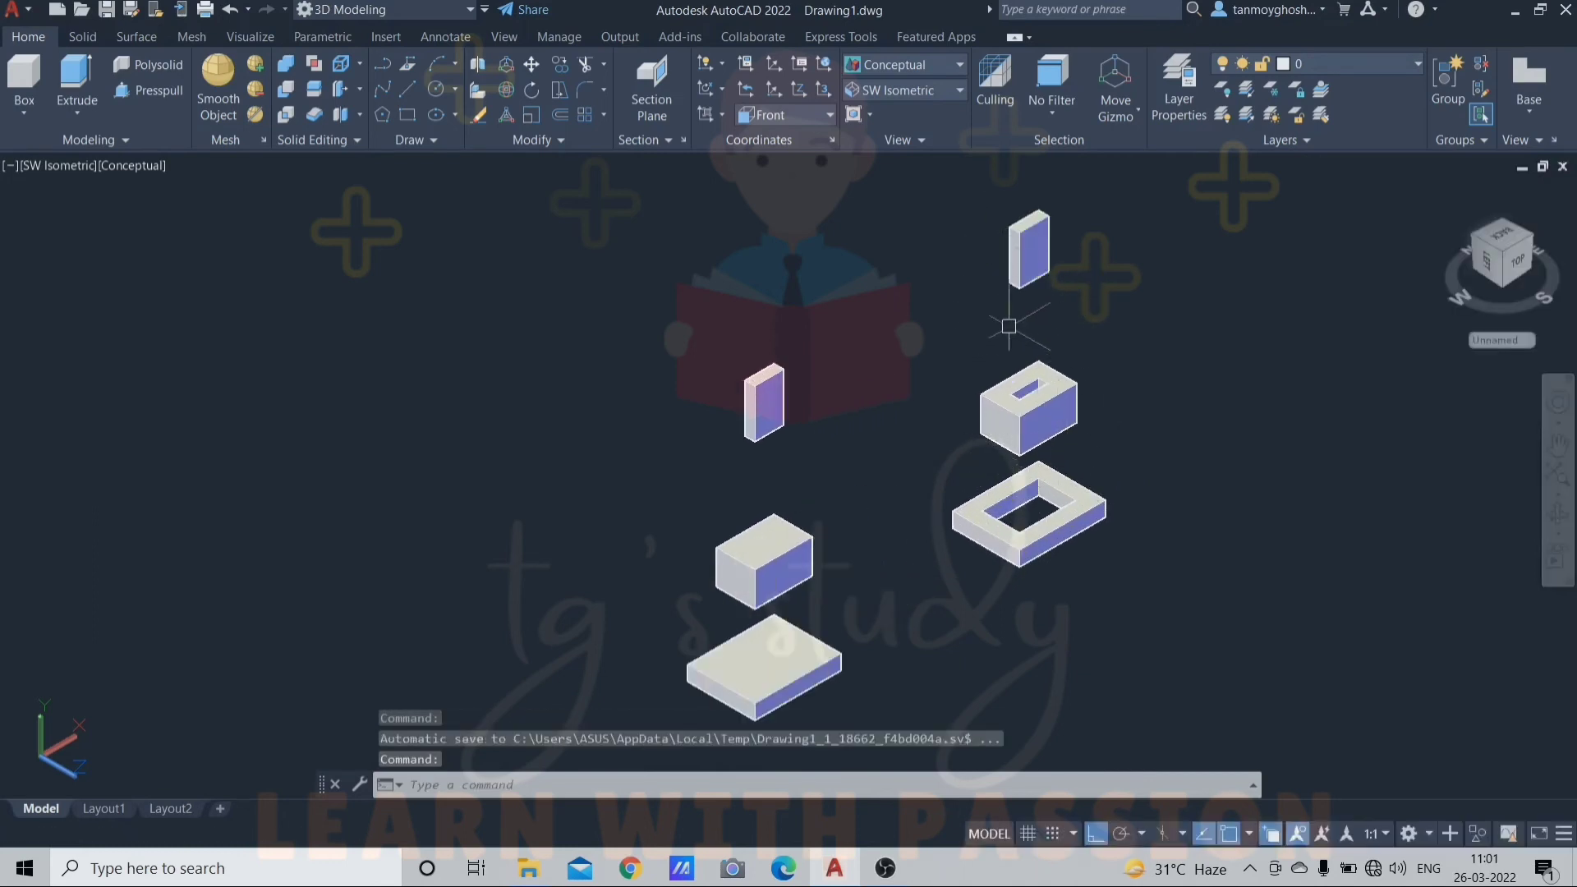
{"action": "scroll", "coordinate": [1031, 437], "scroll_direction": "up", "scroll_amount": 4}
{"action": "scroll", "coordinate": [1036, 641], "scroll_direction": "down", "scroll_amount": 2}
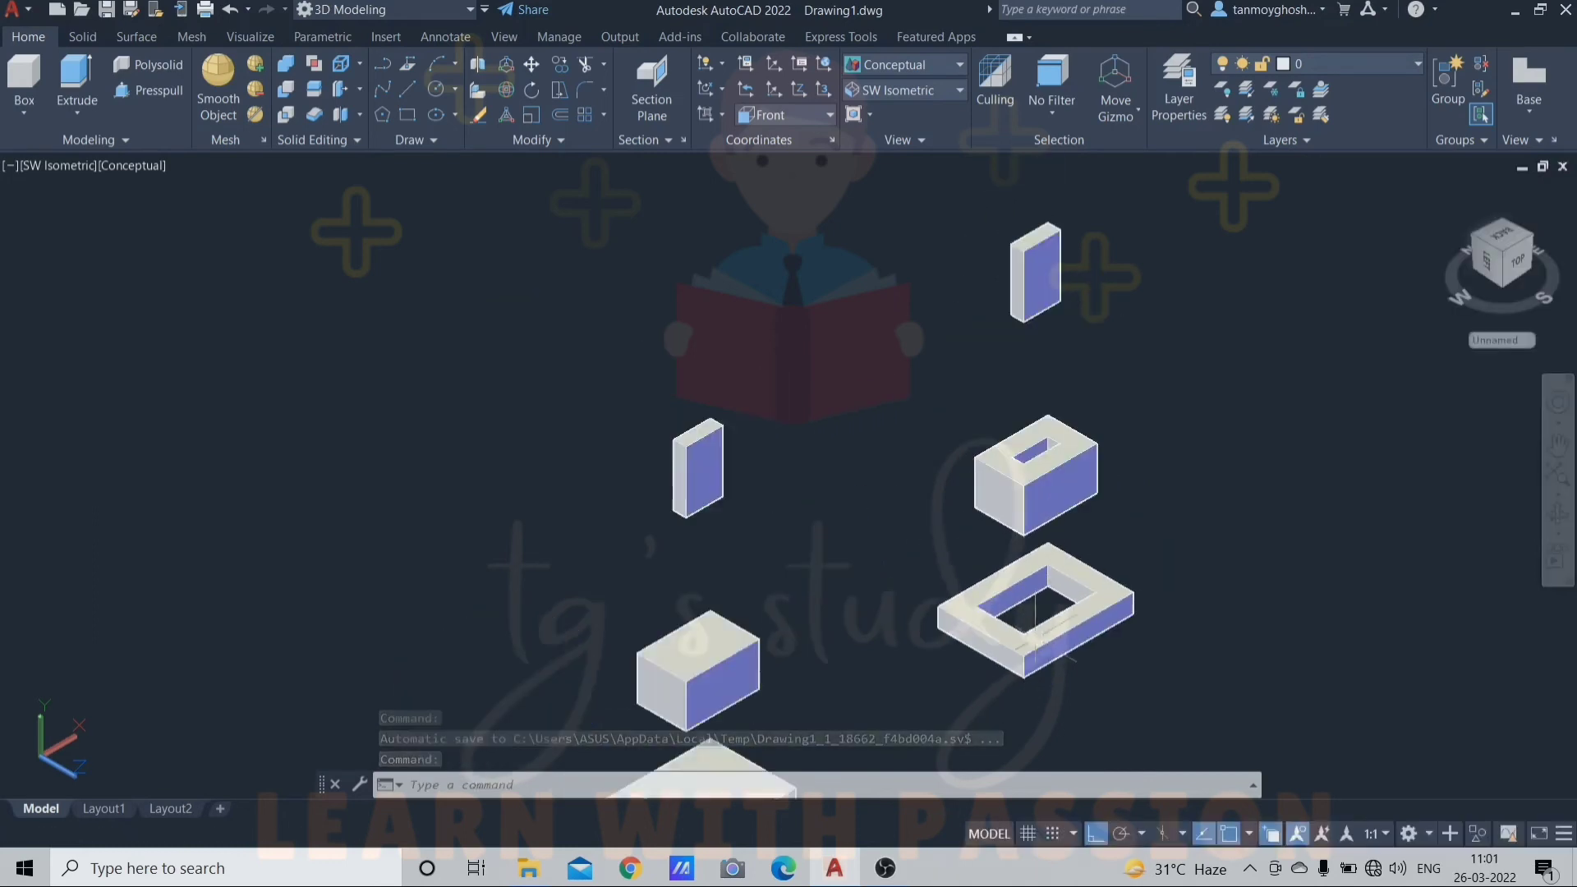
{"action": "middle_click_drag", "start_coordinate": [1089, 511], "coordinate": [845, 620], "text": "shift"}
{"action": "scroll", "coordinate": [846, 573], "scroll_direction": "down", "scroll_amount": 4}
{"action": "scroll", "coordinate": [894, 559], "scroll_direction": "up", "scroll_amount": 3}
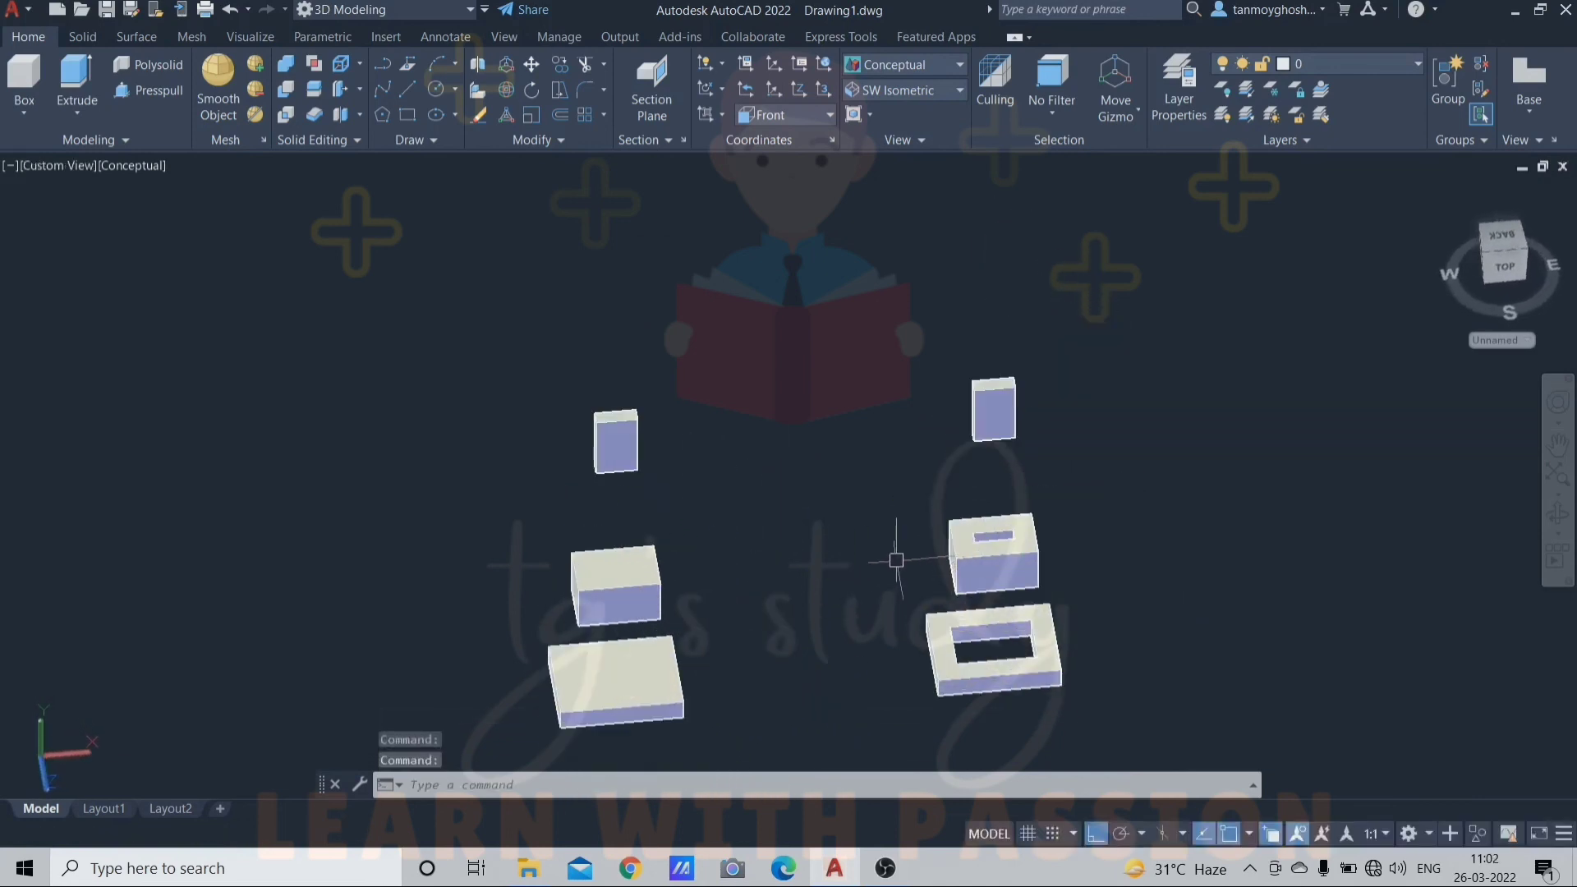
{"action": "middle_click_drag", "start_coordinate": [1021, 552], "coordinate": [870, 487]}
Step: Erase all the separated solids of both models to clear the drawing
{"action": "left_click", "coordinate": [1055, 181]}
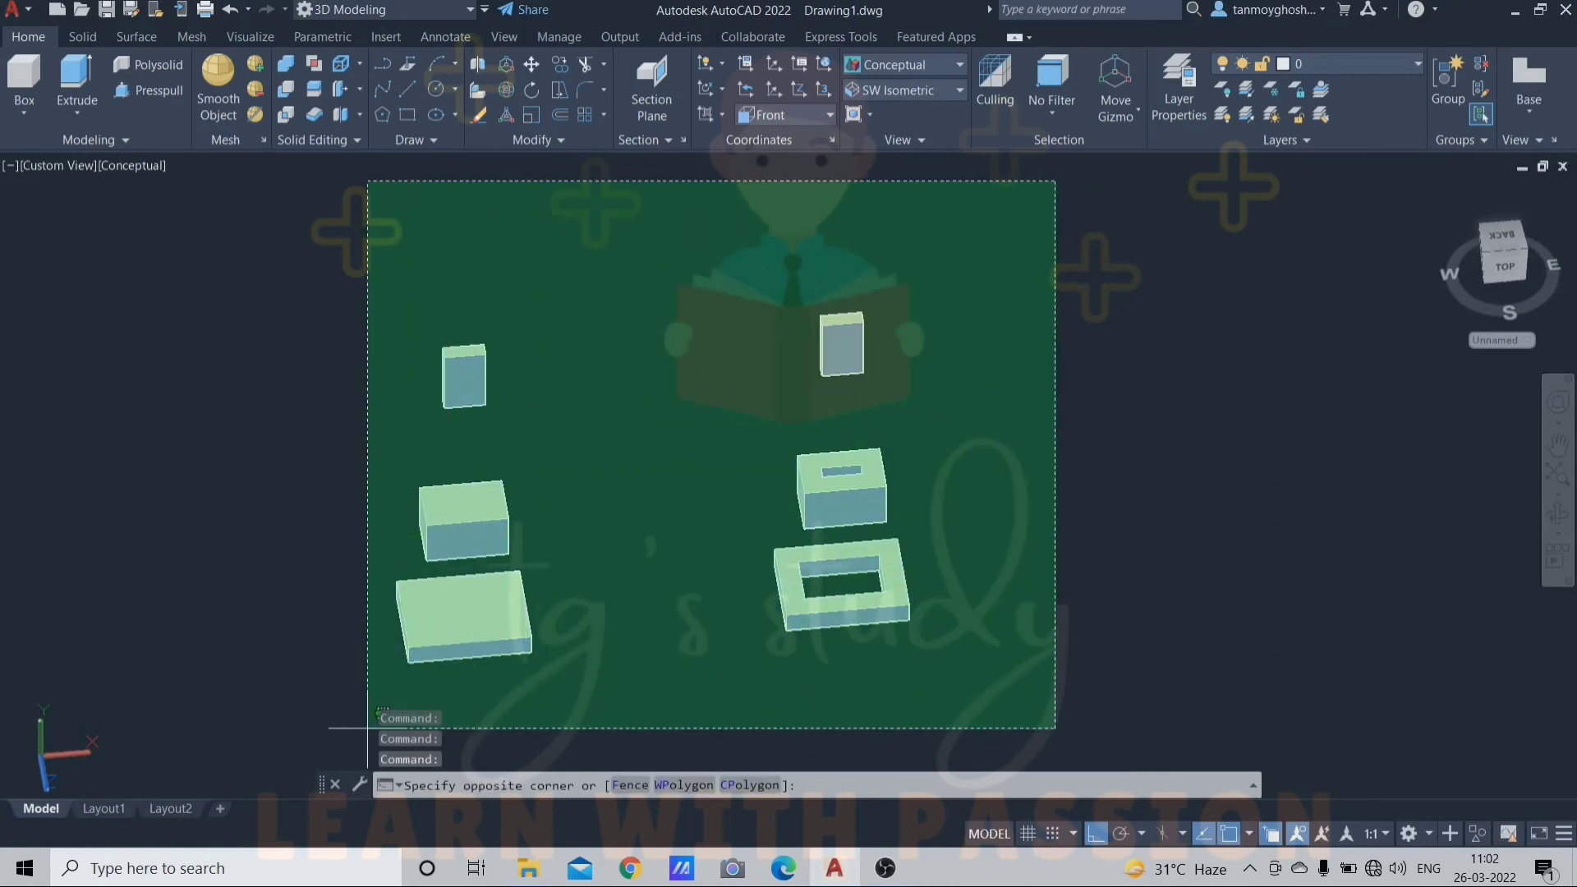
{"action": "left_click", "coordinate": [309, 707]}
{"action": "key", "text": "Delete"}
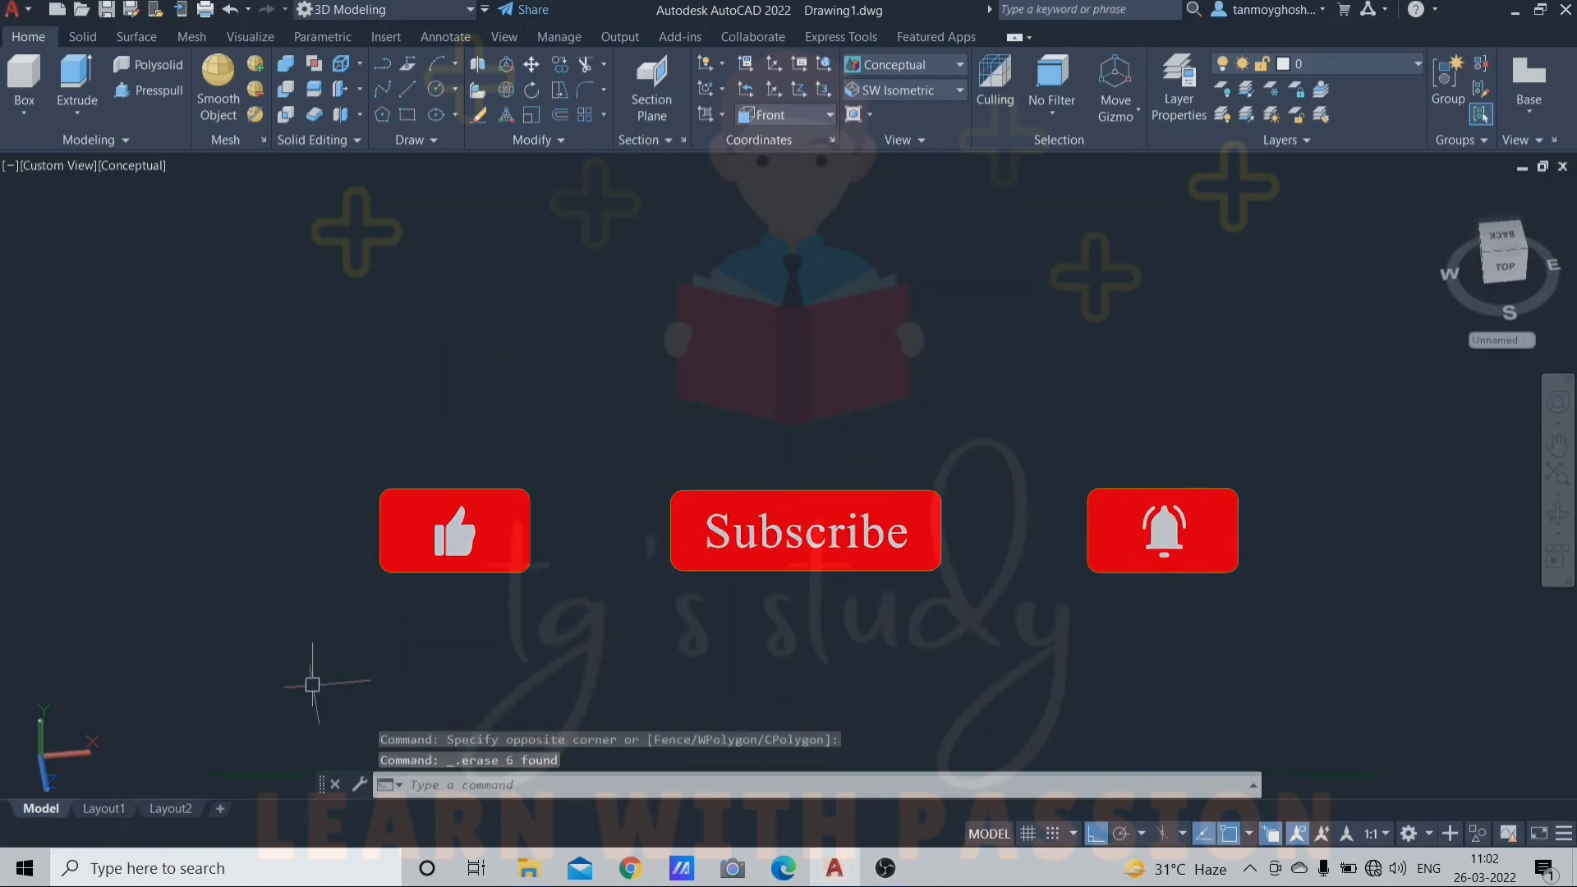
Step: Set the coordinate system to Top and switch to the Top view
{"action": "left_click", "coordinate": [784, 115]}
{"action": "left_click", "coordinate": [781, 168]}
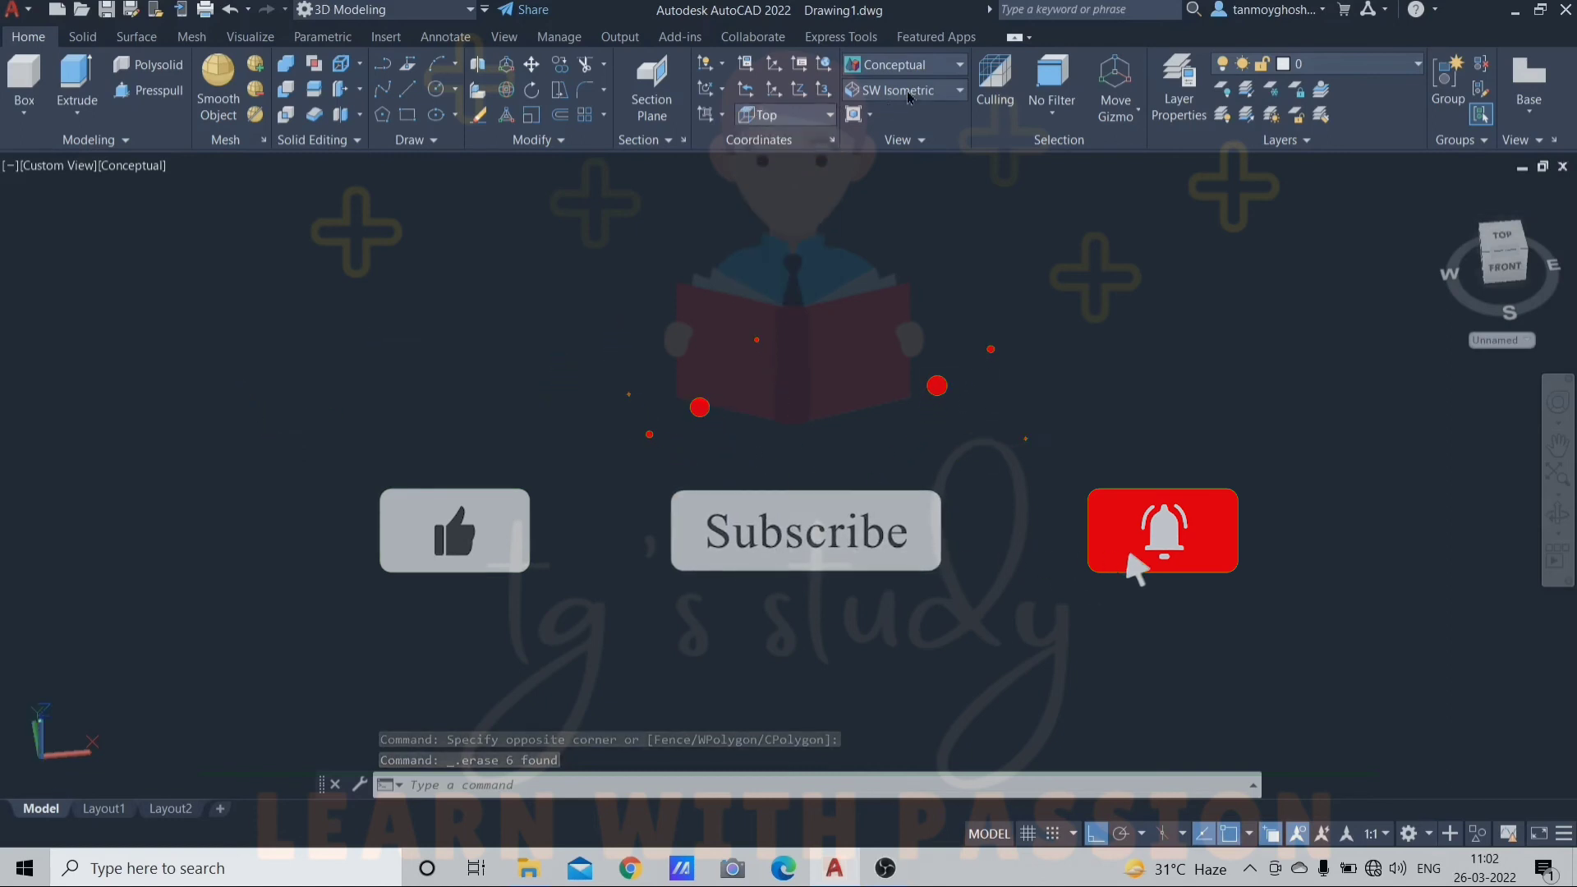
{"action": "left_click", "coordinate": [906, 90]}
{"action": "left_click", "coordinate": [906, 114]}
{"action": "key", "text": "Escape"}
{"action": "key", "text": "Escape"}
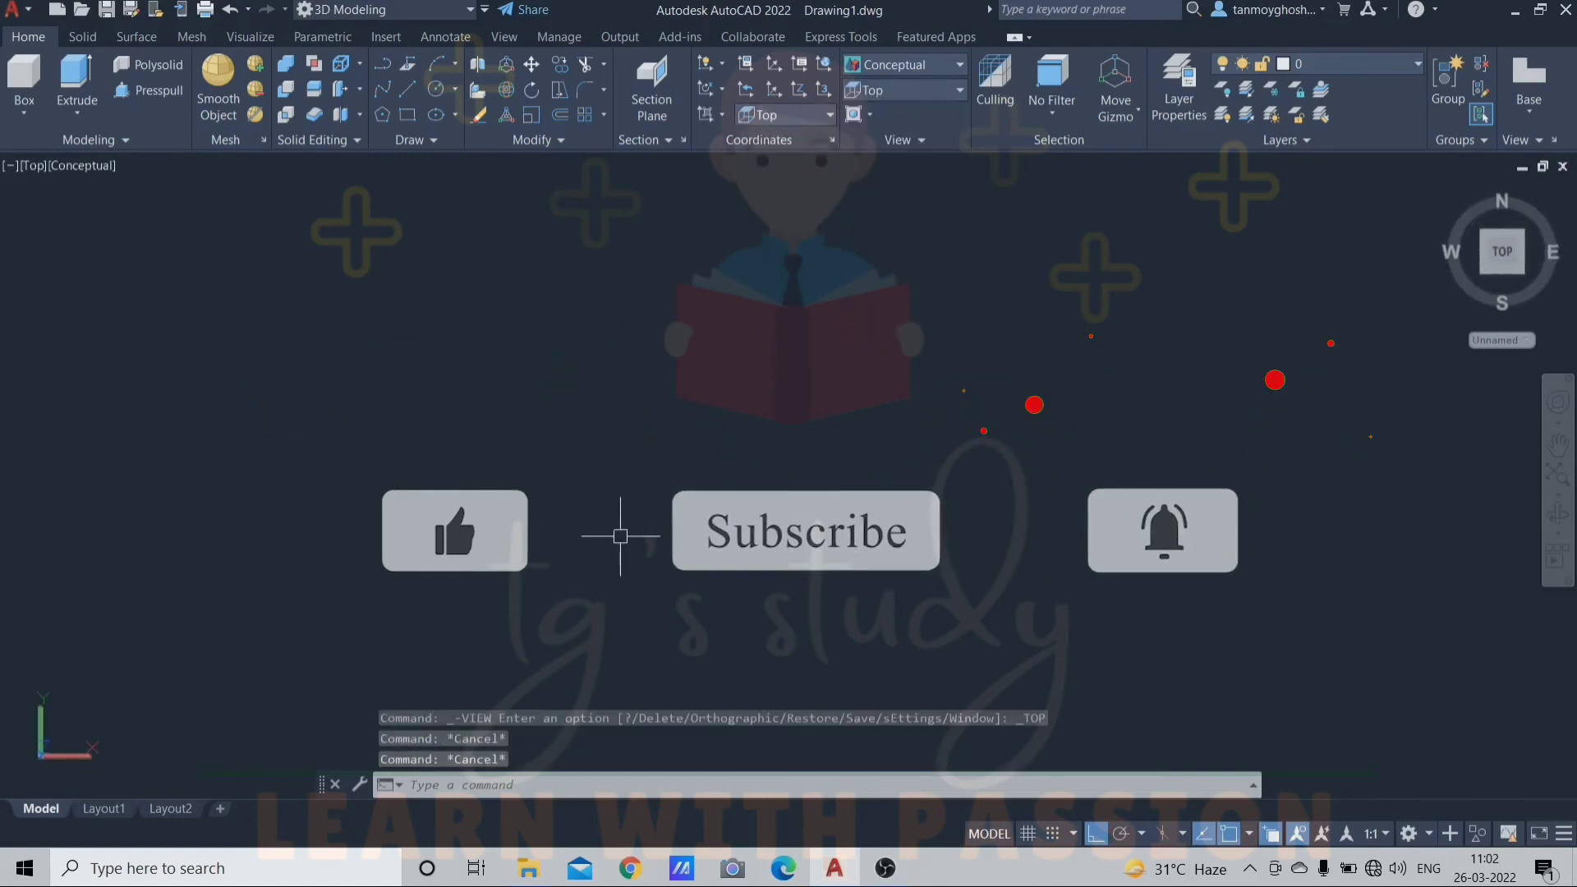
Step: Draw a rectangle with a length of 60 and a width of 45 using the Dimensions option
{"action": "type", "text": "rec"}
{"action": "key", "text": "Return"}
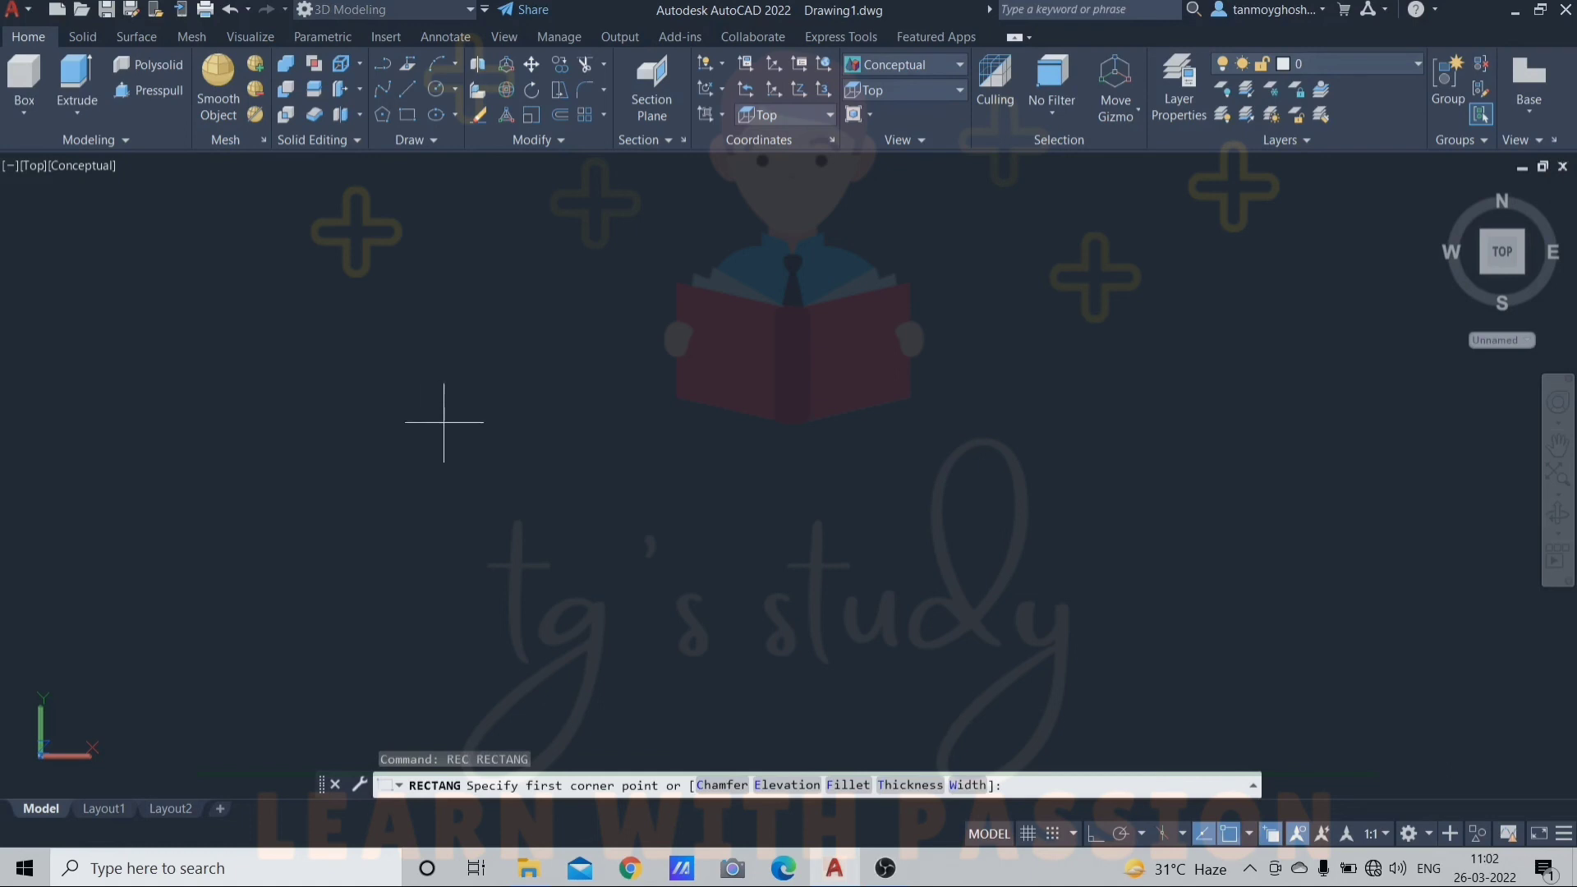
{"action": "left_click", "coordinate": [451, 427]}
{"action": "type", "text": "d"}
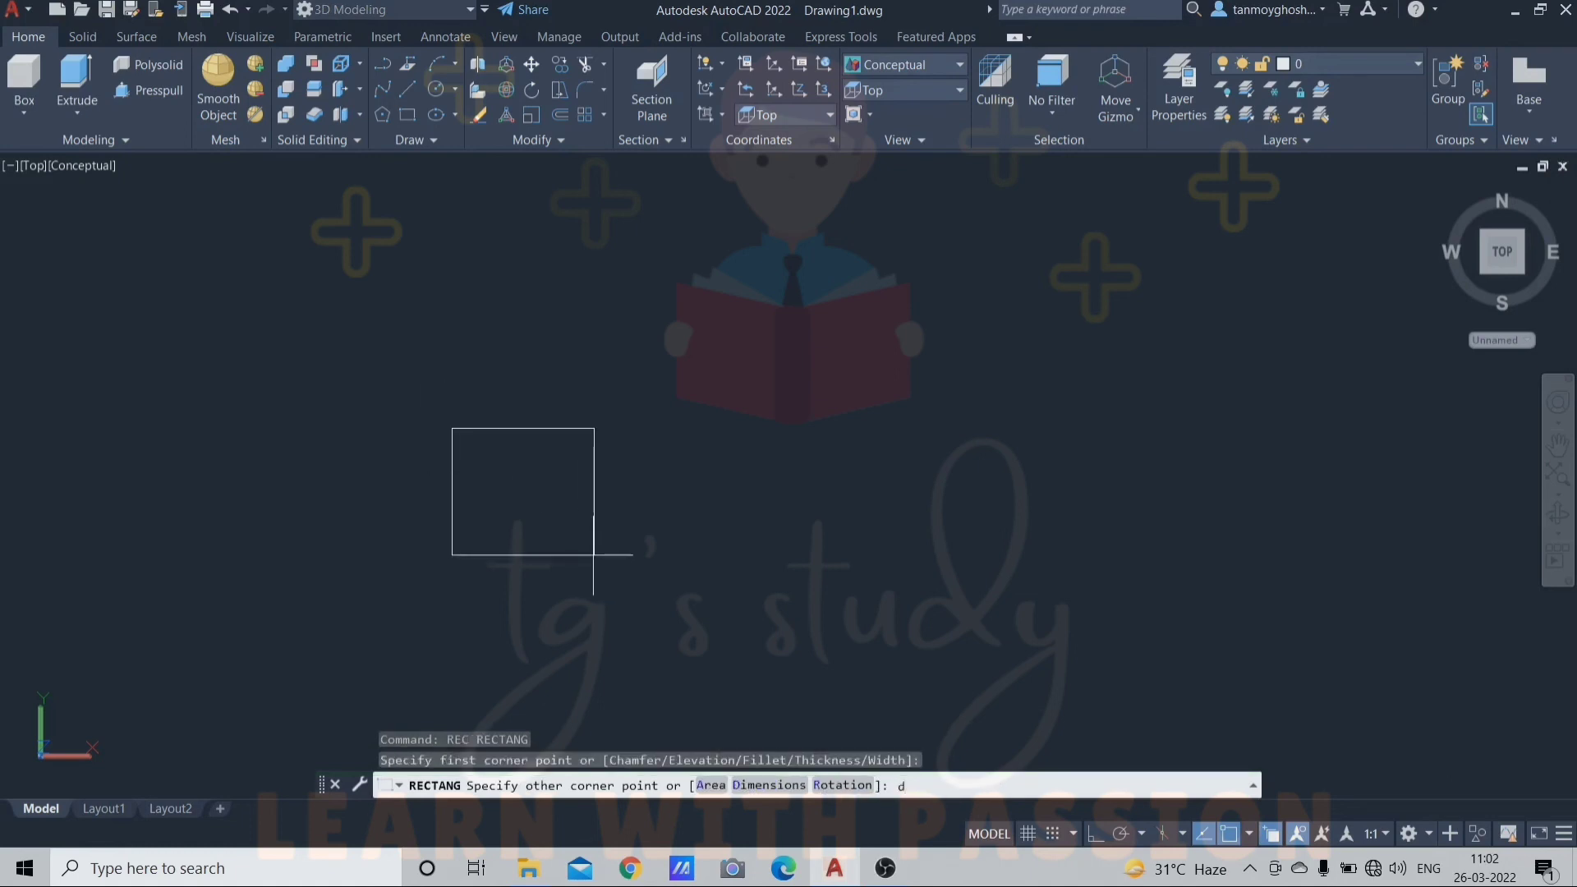
{"action": "key", "text": "Return"}
{"action": "key", "text": "Return"}
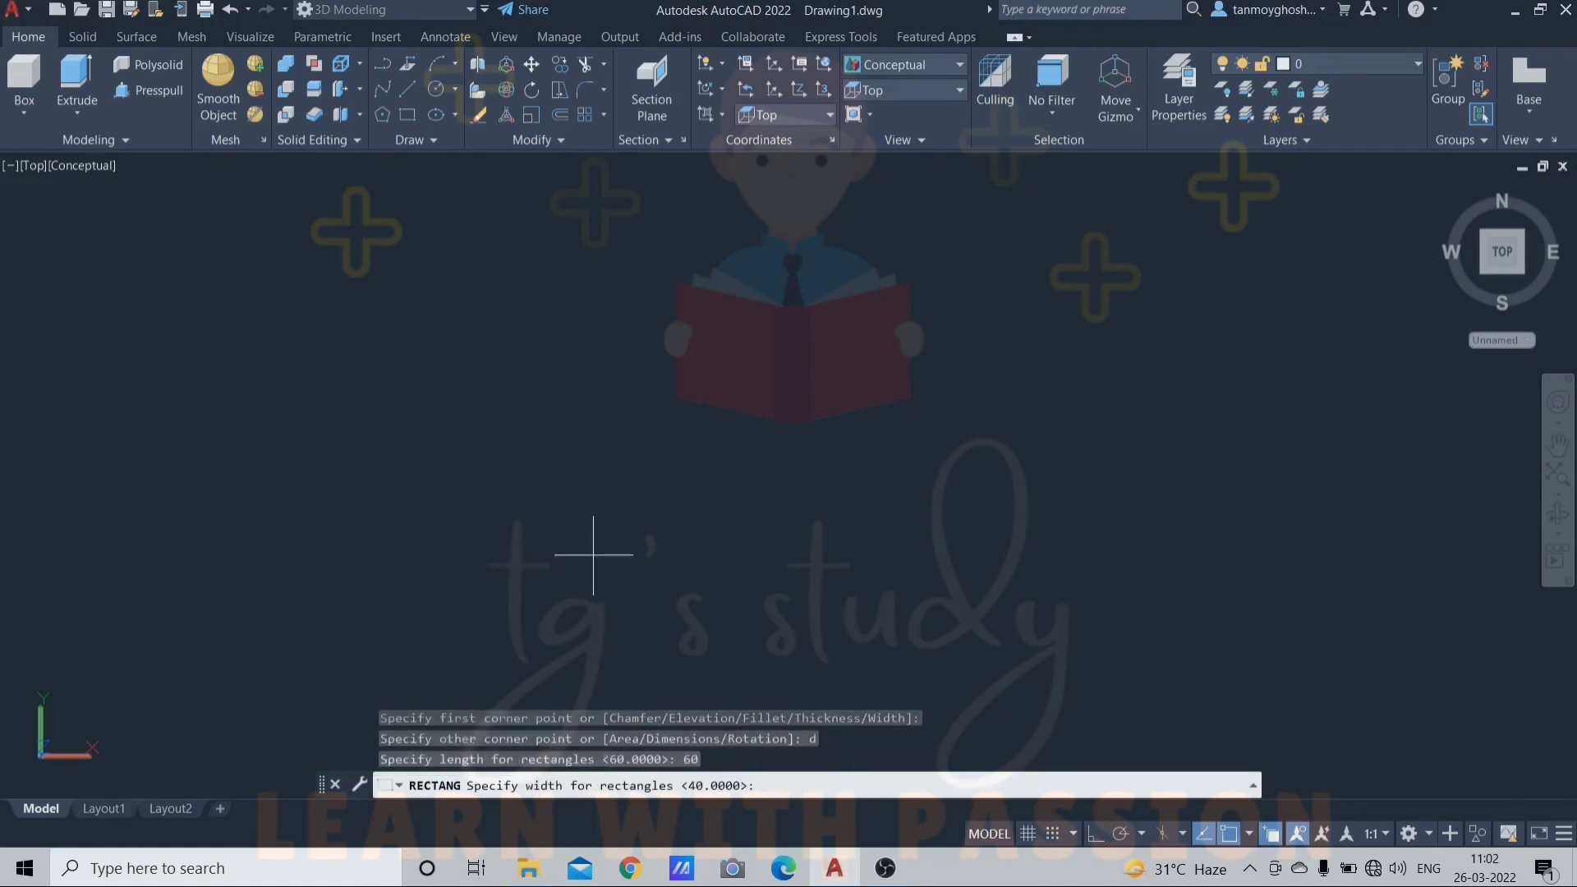
{"action": "key", "text": "Return"}
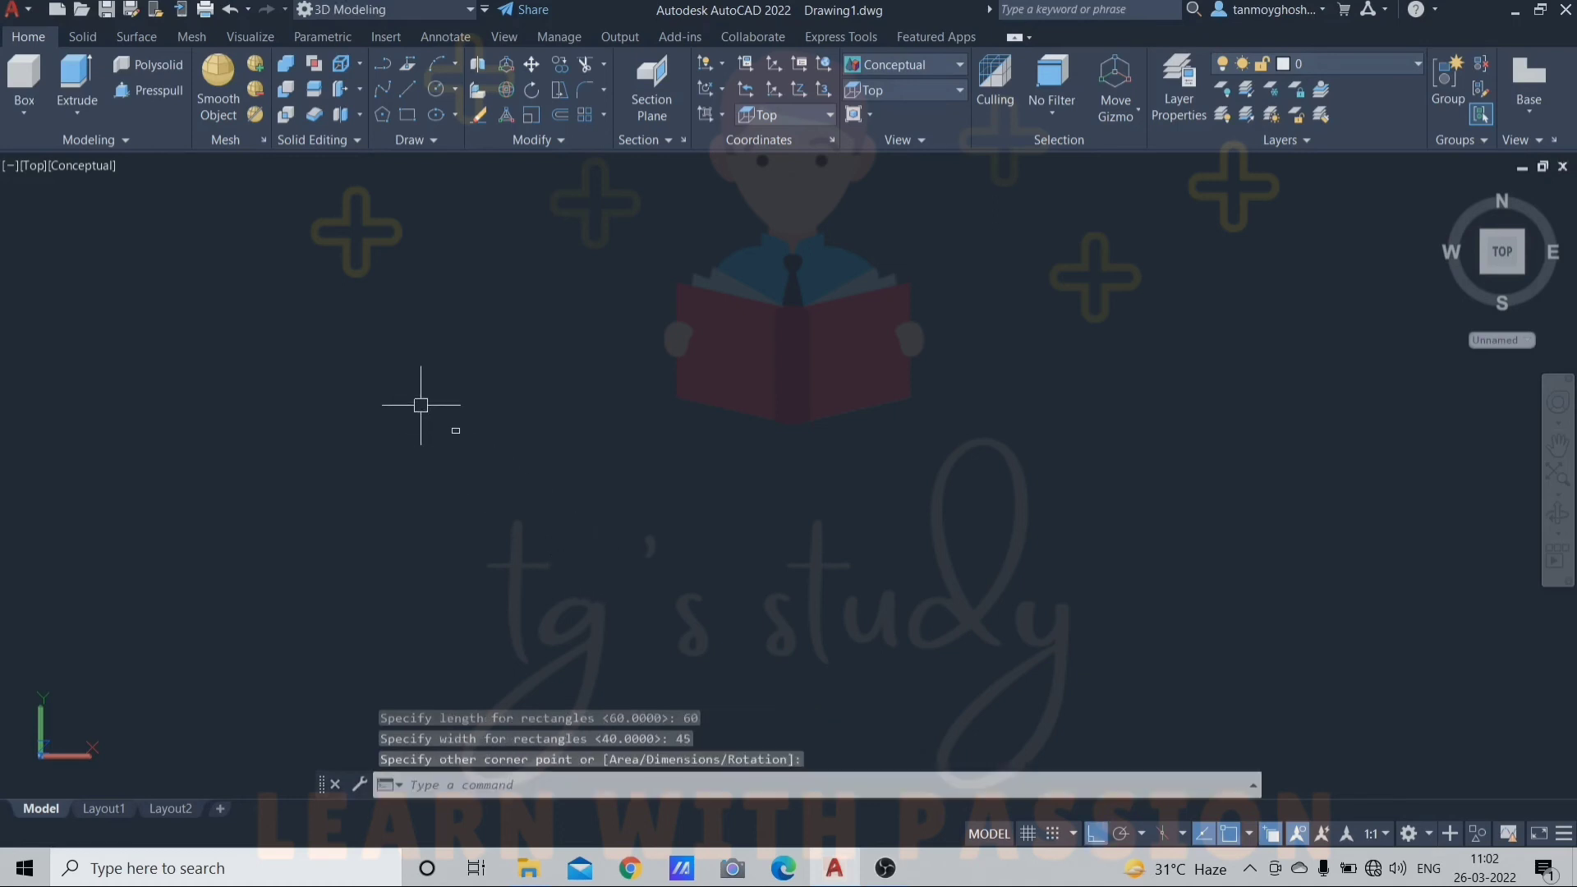
Step: Copy the rectangle horizontally to the right, leaving a wide gap between the two
{"action": "scroll", "coordinate": [578, 408], "scroll_direction": "up", "scroll_amount": 1}
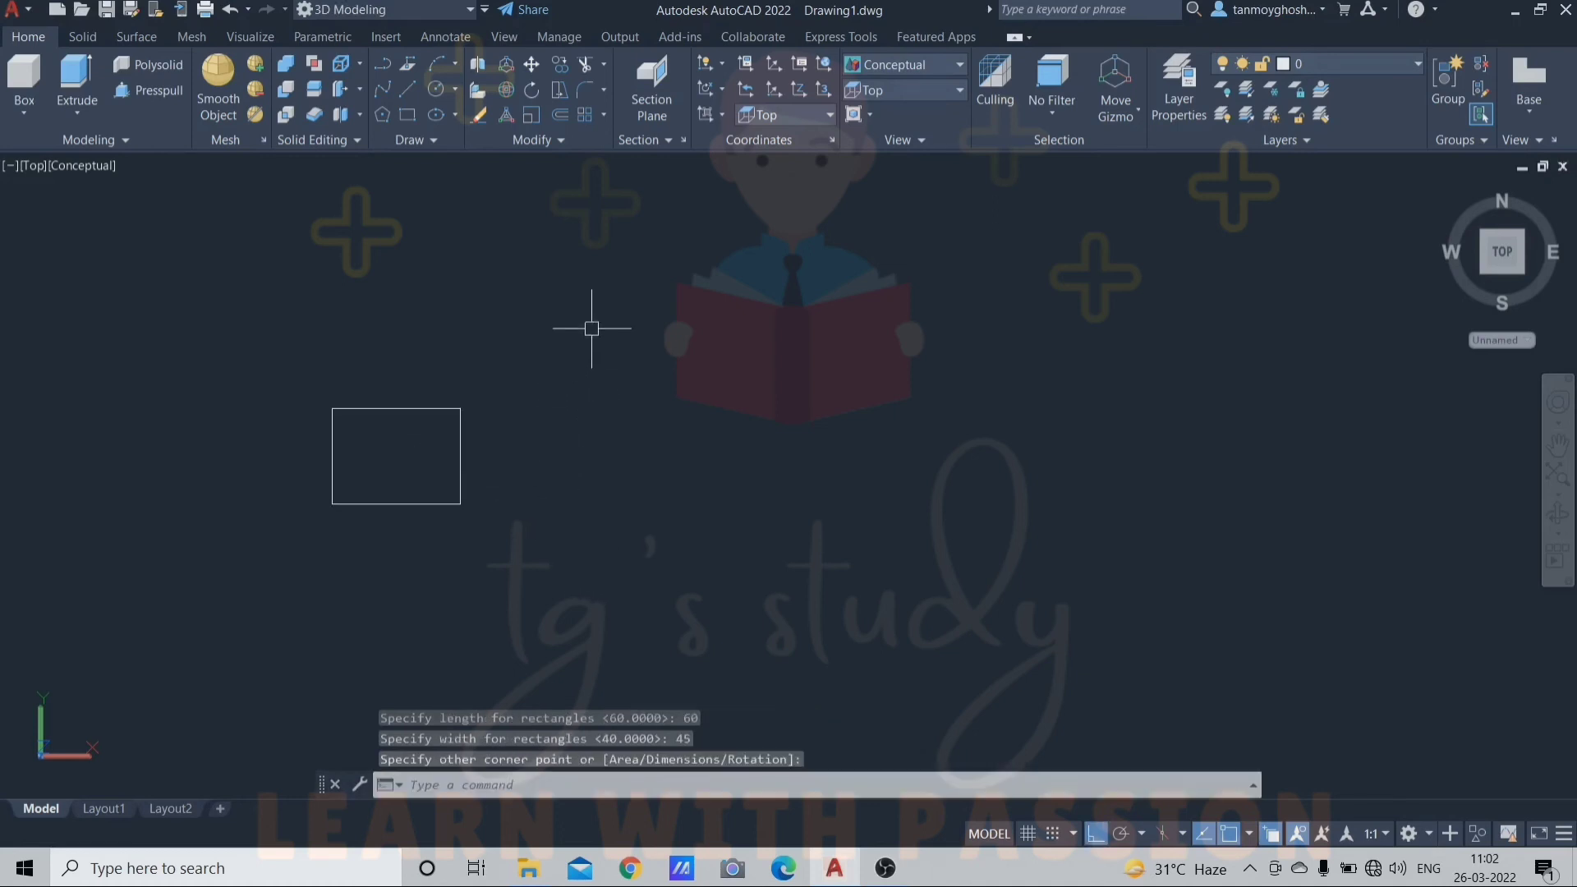
{"action": "left_click", "coordinate": [592, 328]}
{"action": "left_click", "coordinate": [594, 325]}
{"action": "left_click", "coordinate": [158, 651]}
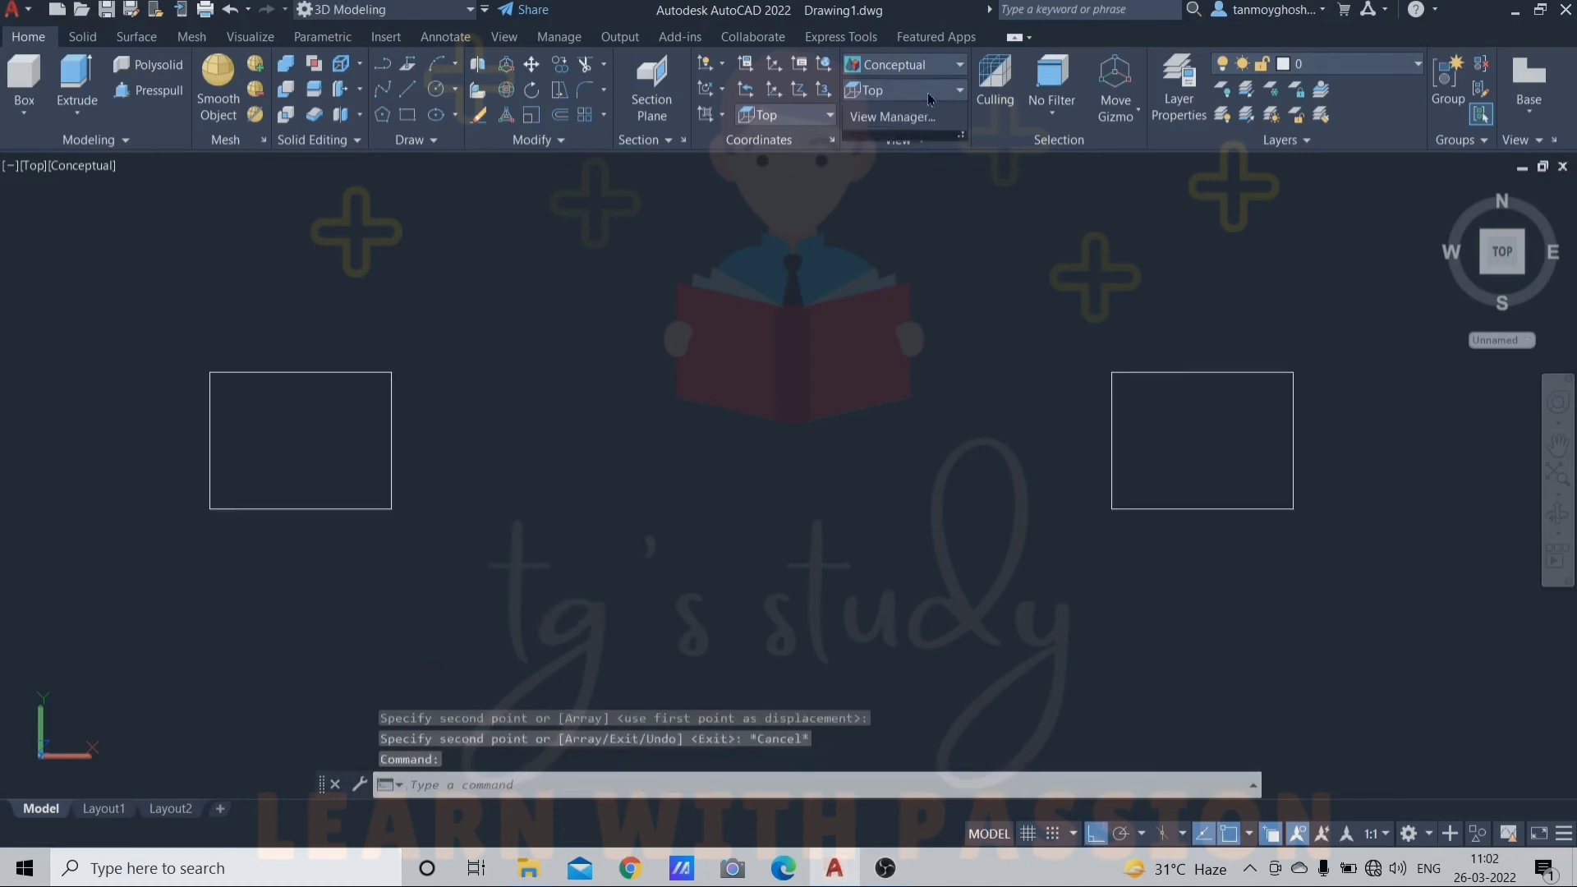
Step: Switch to the SW Isometric view and frame both rectangles
{"action": "left_click", "coordinate": [936, 90]}
{"action": "left_click", "coordinate": [908, 237]}
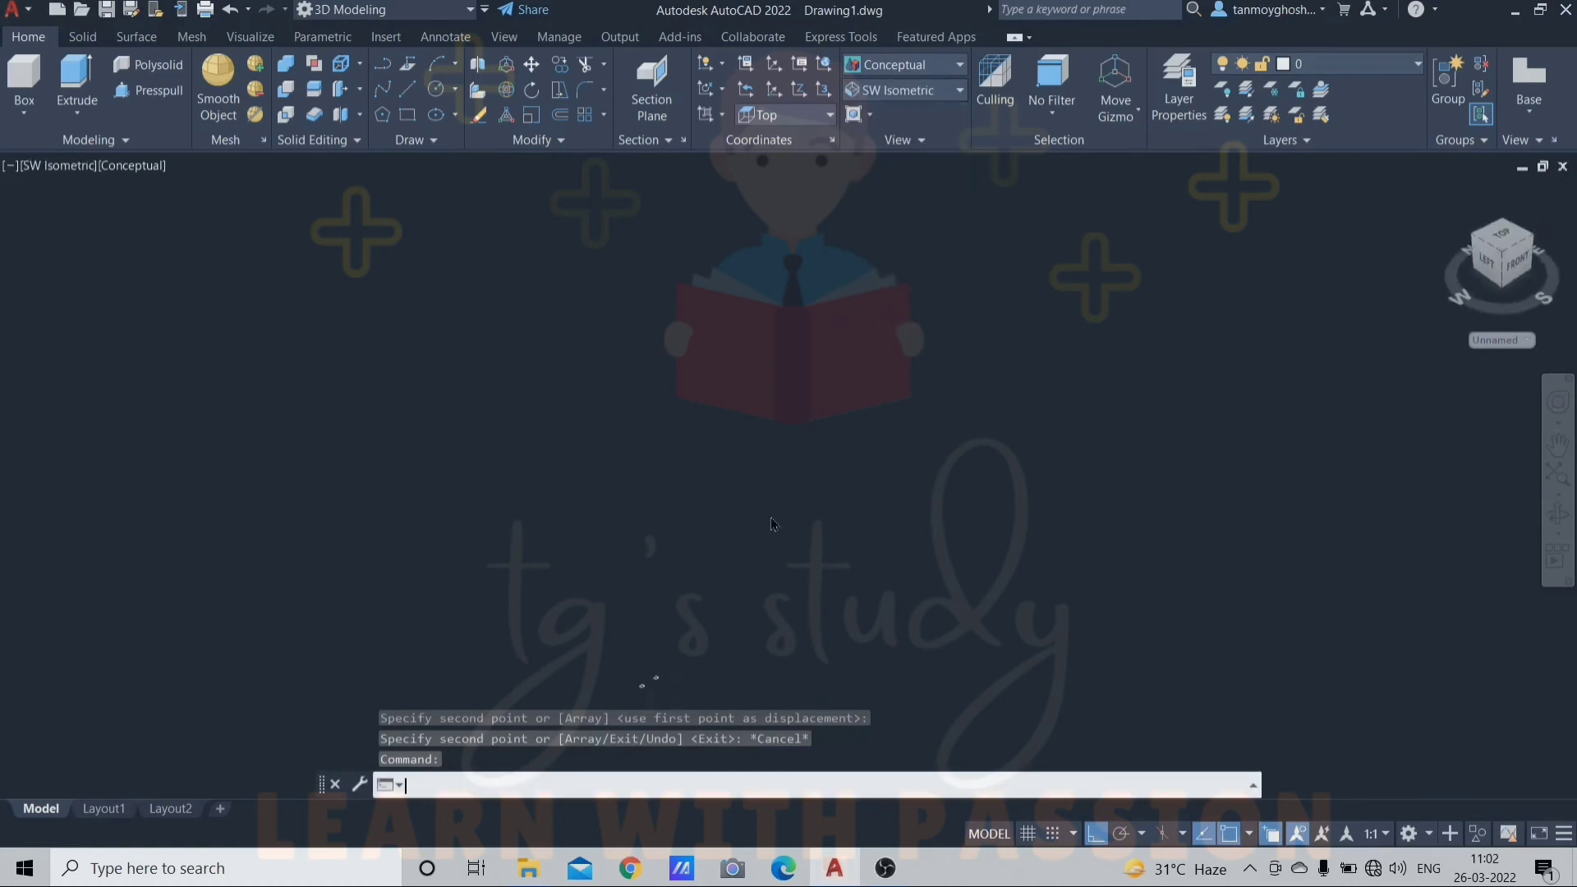
{"action": "middle_click_drag", "start_coordinate": [521, 599], "coordinate": [894, 514]}
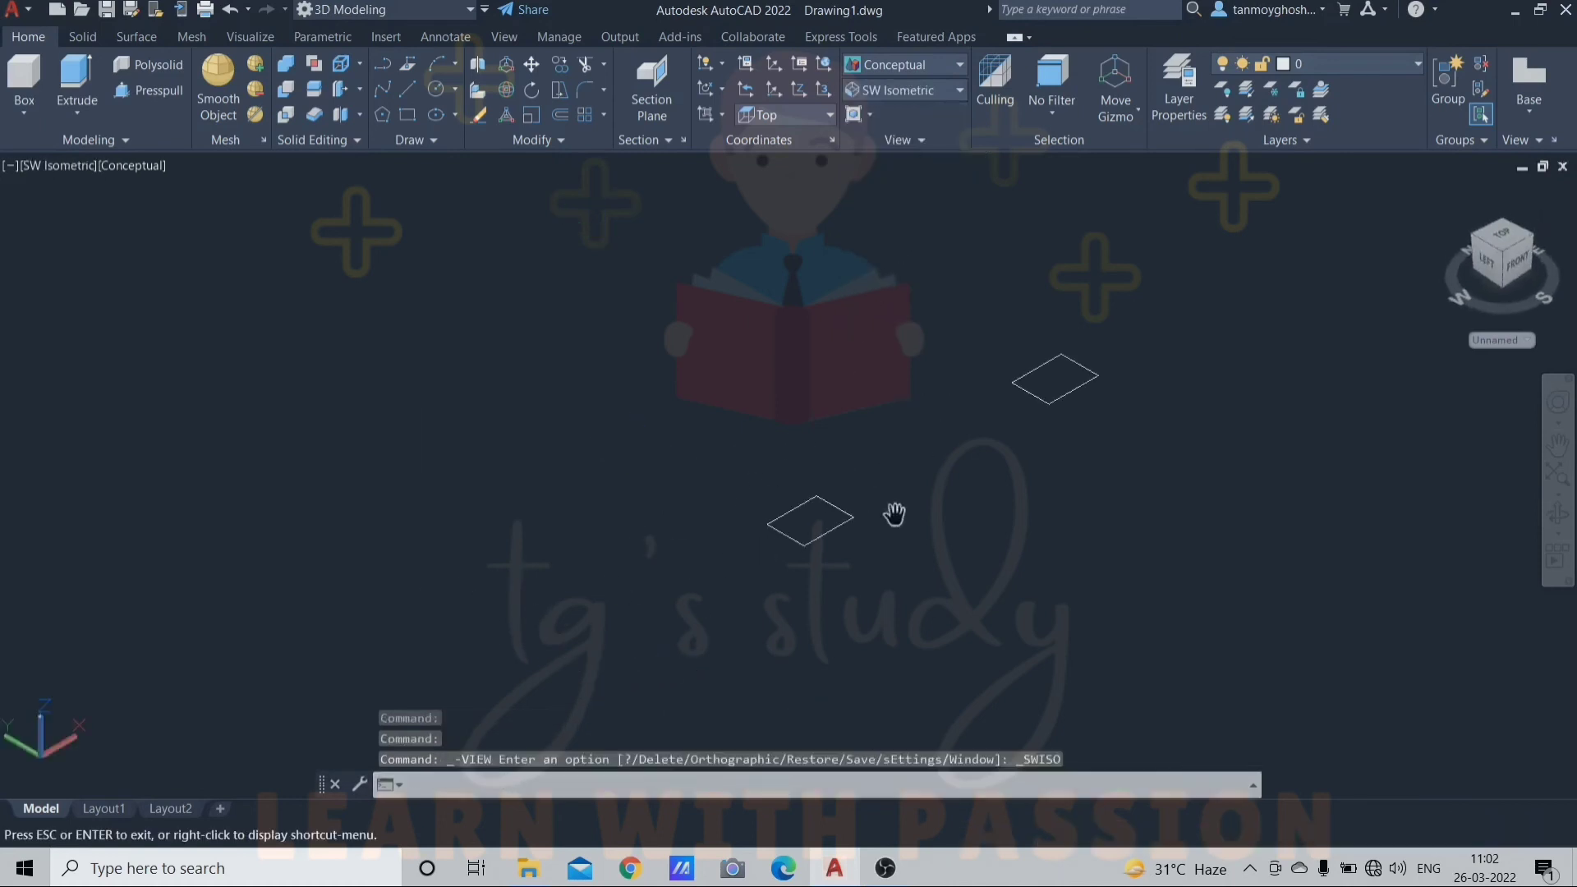
{"action": "scroll", "coordinate": [799, 528], "scroll_direction": "up", "scroll_amount": 3}
{"action": "middle_click_drag", "start_coordinate": [796, 527], "coordinate": [581, 559]}
{"action": "scroll", "coordinate": [657, 495], "scroll_direction": "down", "scroll_amount": 2}
{"action": "middle_click_drag", "start_coordinate": [658, 494], "coordinate": [674, 537]}
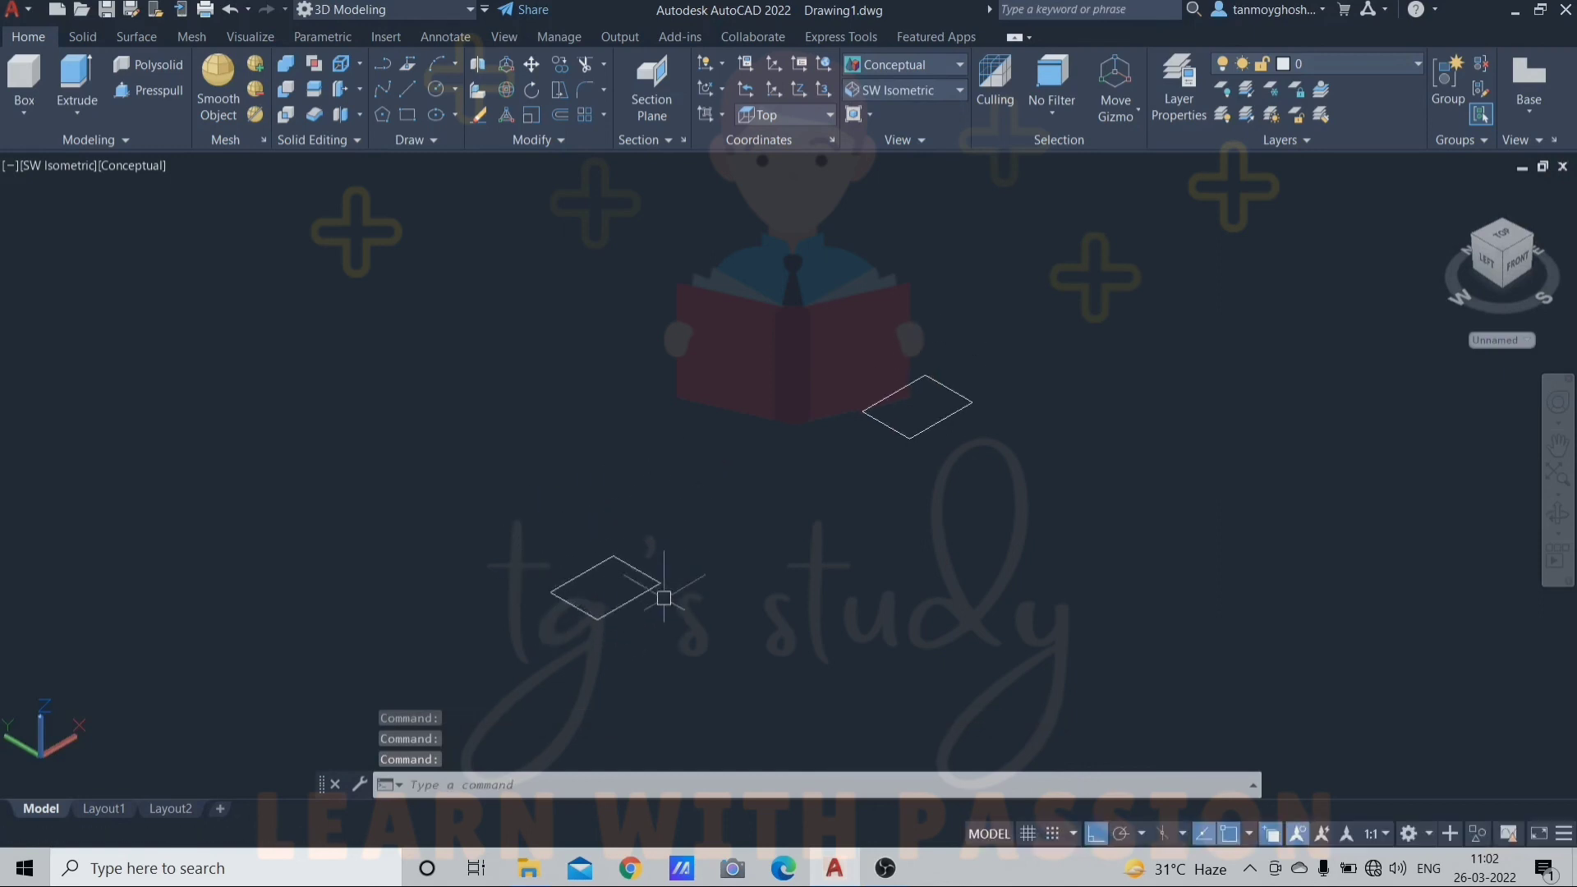
Step: Extrude the near rectangle upward into a block about 68 units high
{"action": "type", "text": "xt"}
{"action": "key", "text": "Return"}
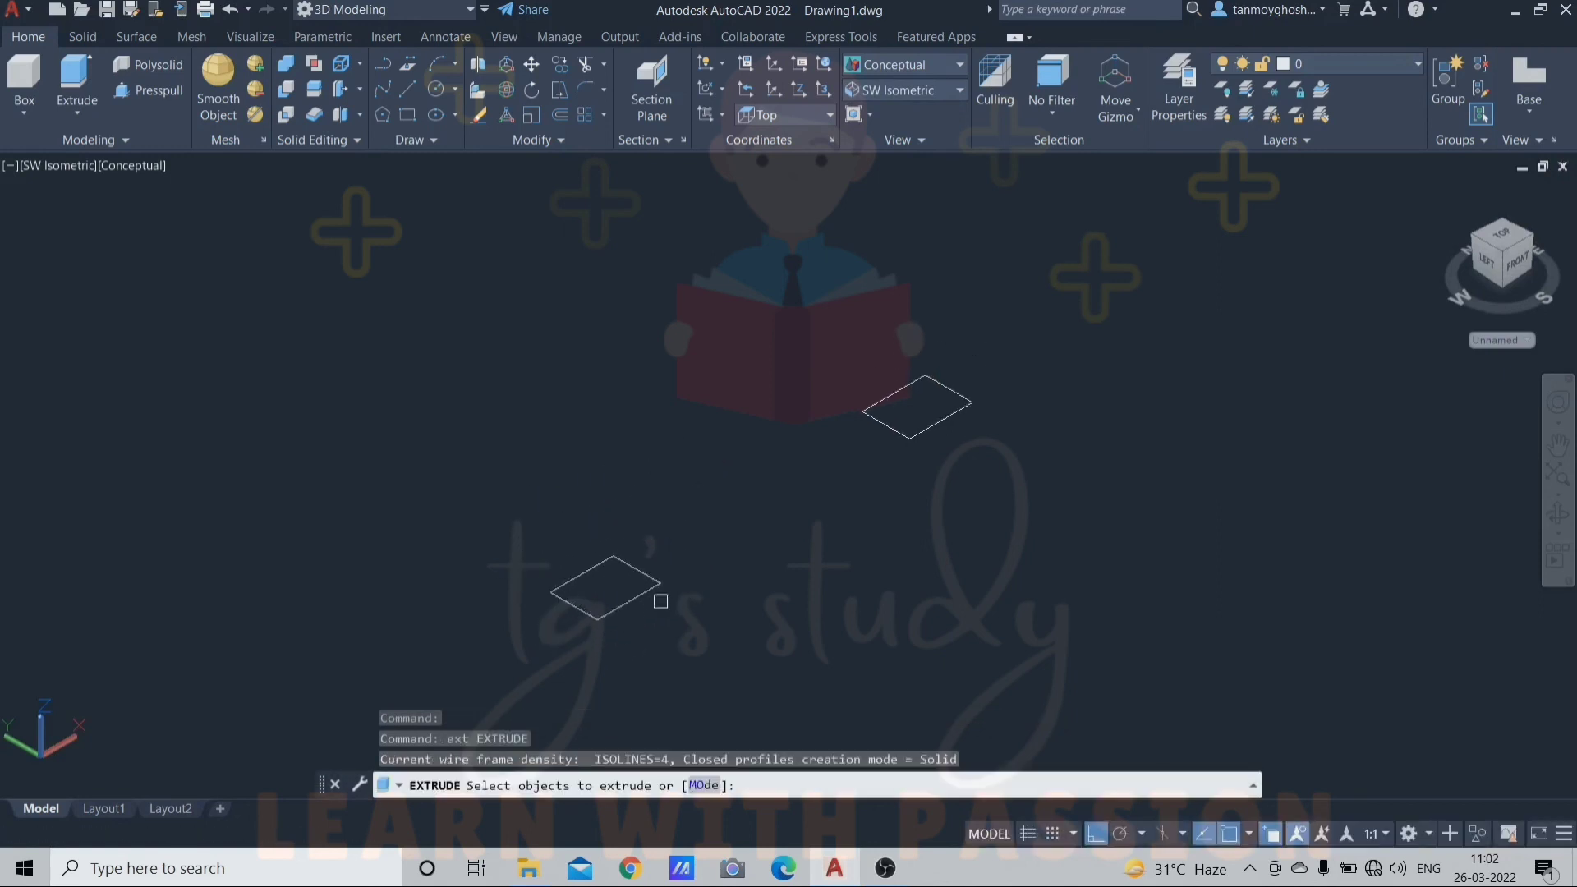
{"action": "left_click", "coordinate": [603, 612]}
{"action": "scroll", "coordinate": [608, 575], "scroll_direction": "up", "scroll_amount": 3}
{"action": "key", "text": "Return"}
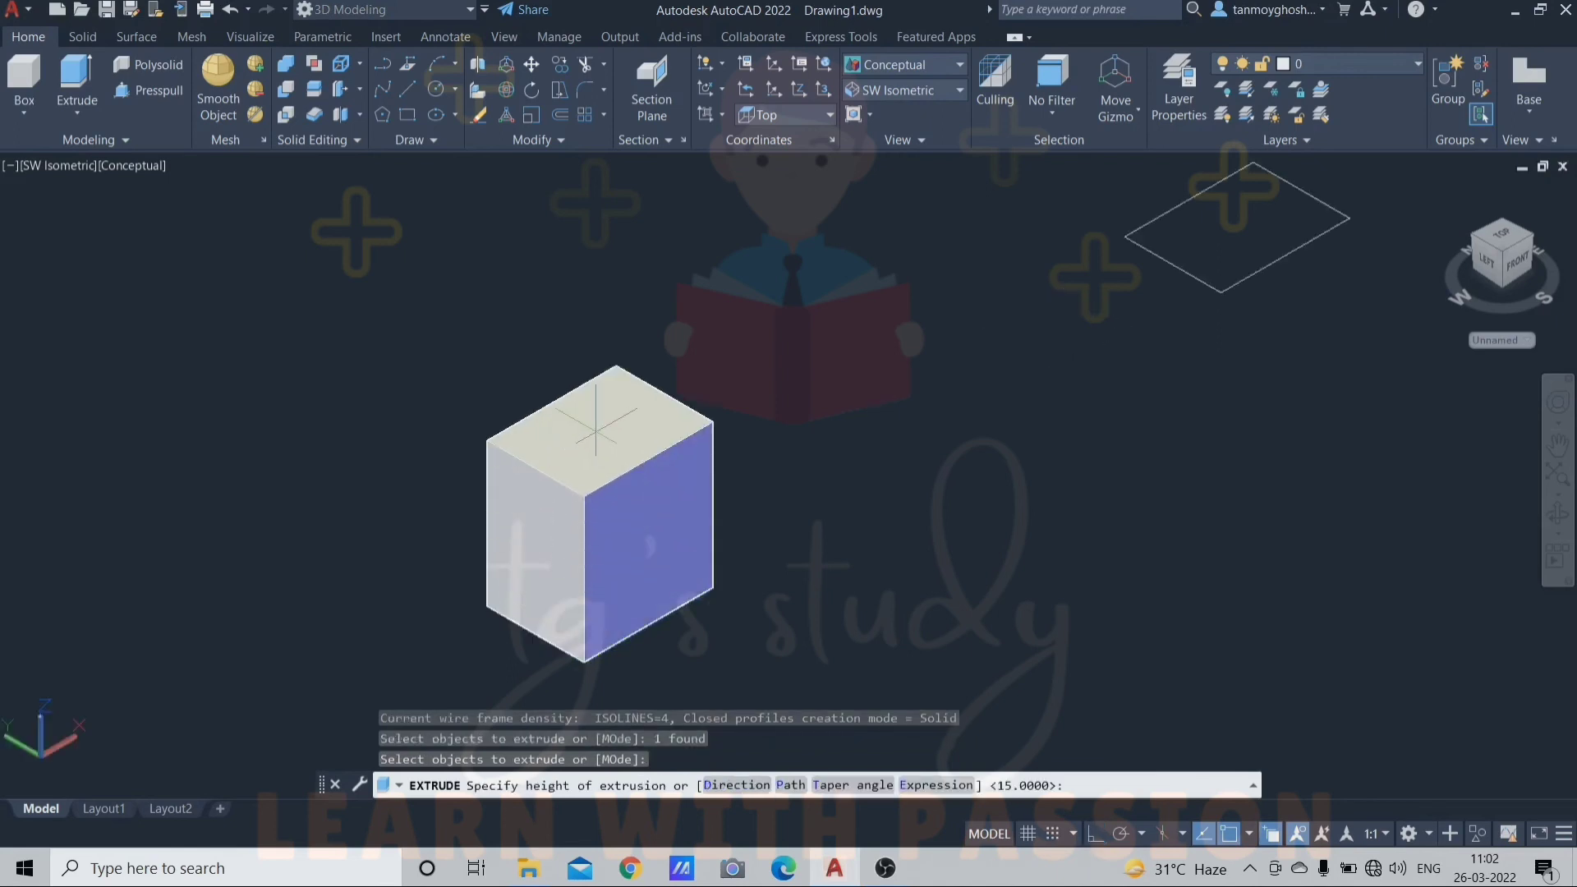
{"action": "left_click", "coordinate": [596, 427]}
{"action": "scroll", "coordinate": [600, 410], "scroll_direction": "down", "scroll_amount": 2}
{"action": "middle_click_drag", "start_coordinate": [810, 377], "coordinate": [775, 437]}
{"action": "key", "text": "Escape"}
{"action": "key", "text": "Escape"}
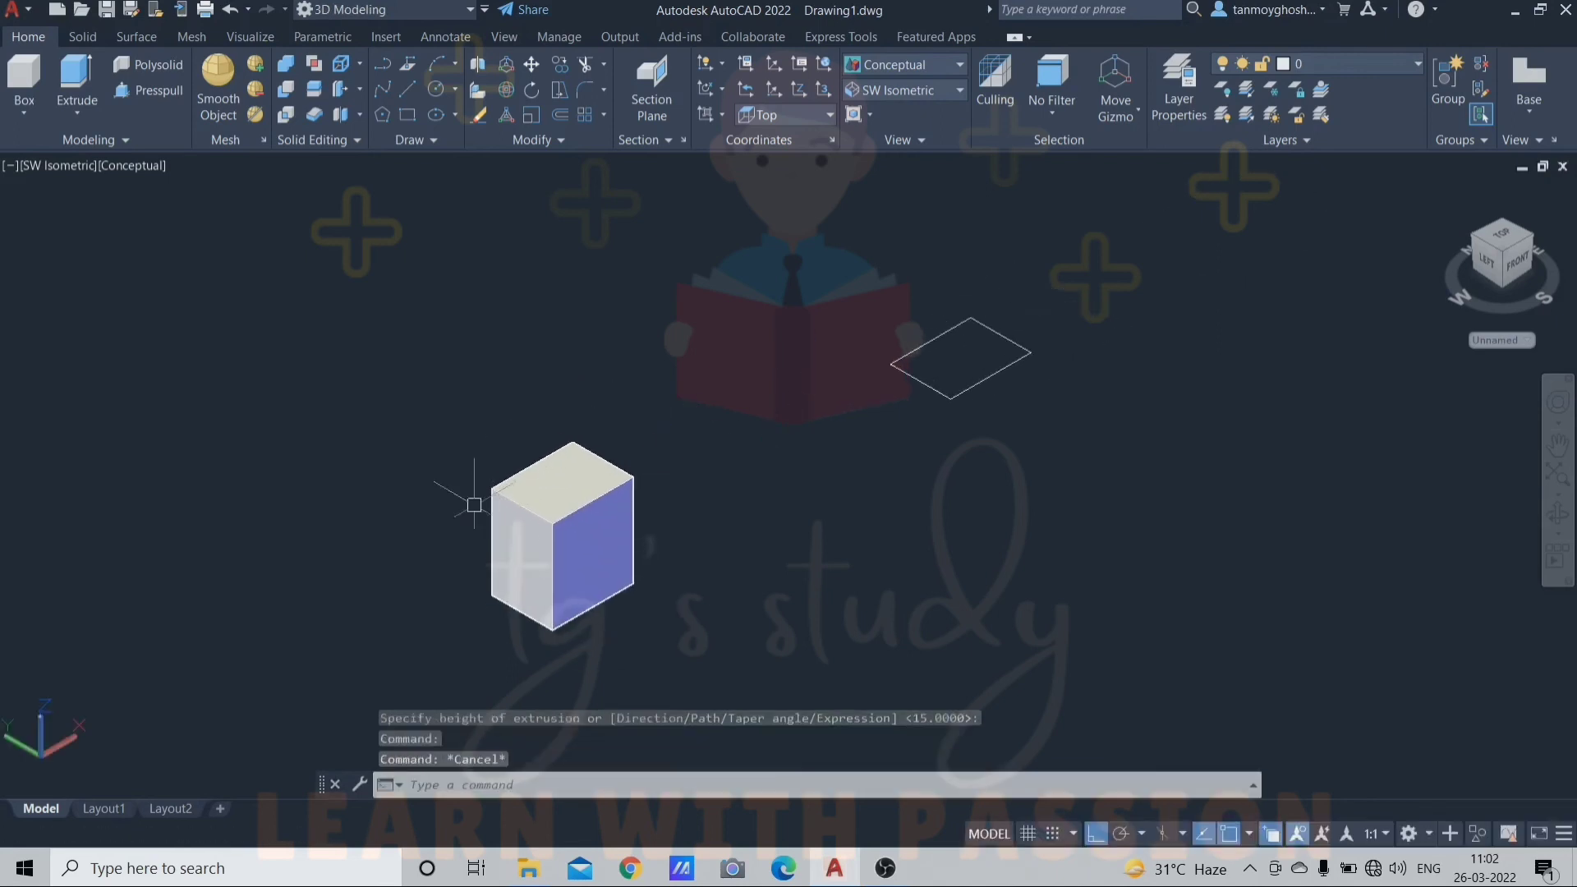
Step: Draw a circle with a radius of about 9.2 units near the centre of the block's top face
{"action": "type", "text": "c"}
{"action": "key", "text": "Return"}
{"action": "scroll", "coordinate": [633, 487], "scroll_direction": "up", "scroll_amount": 5}
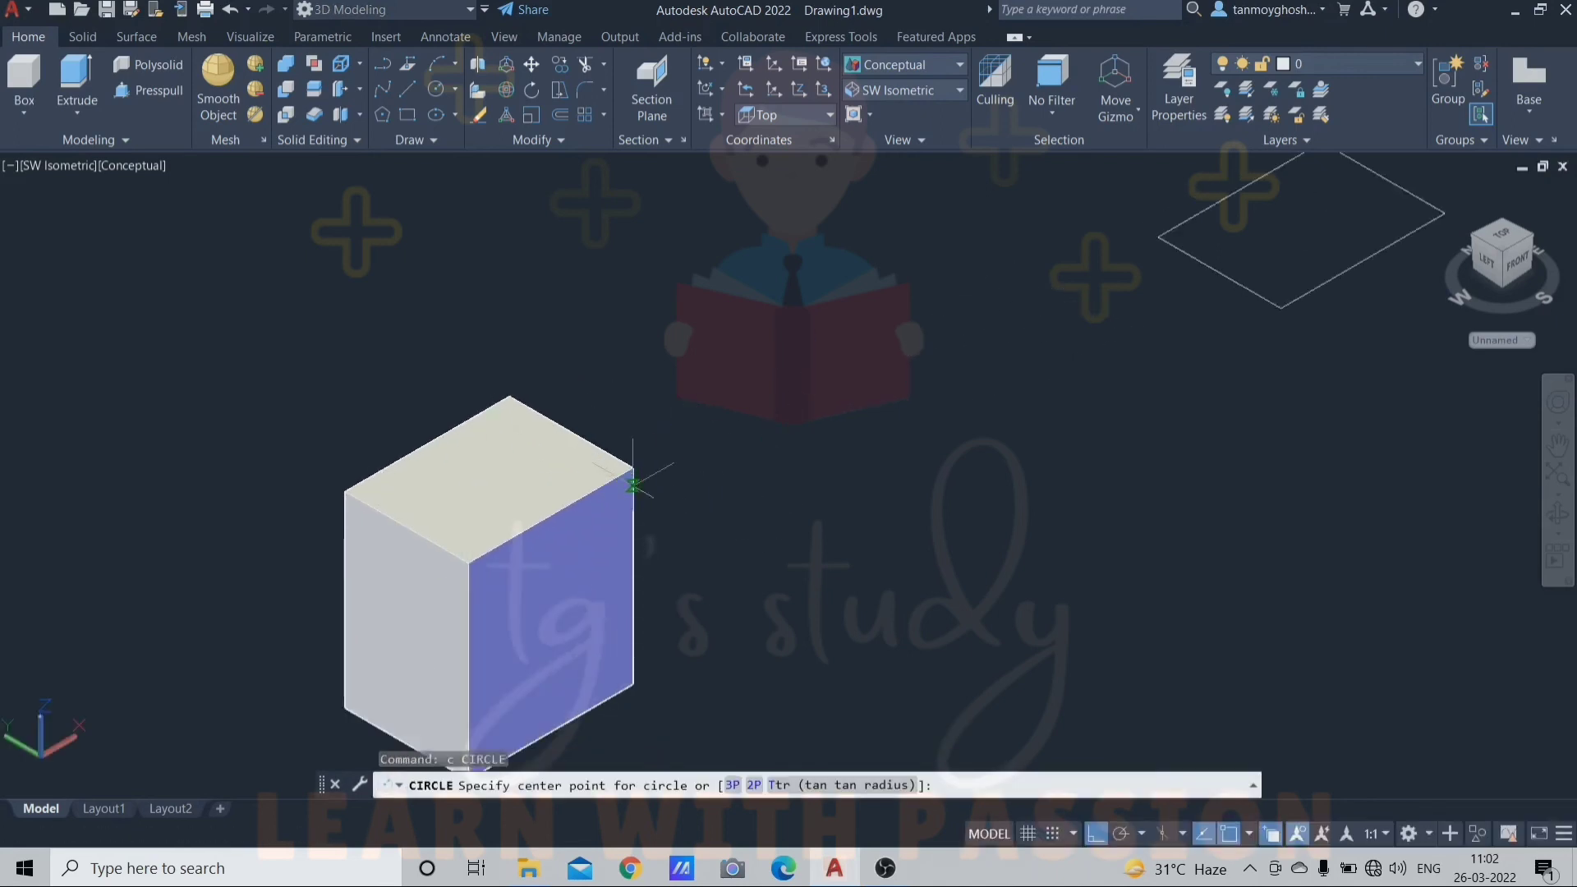
{"action": "left_click", "coordinate": [426, 464]}
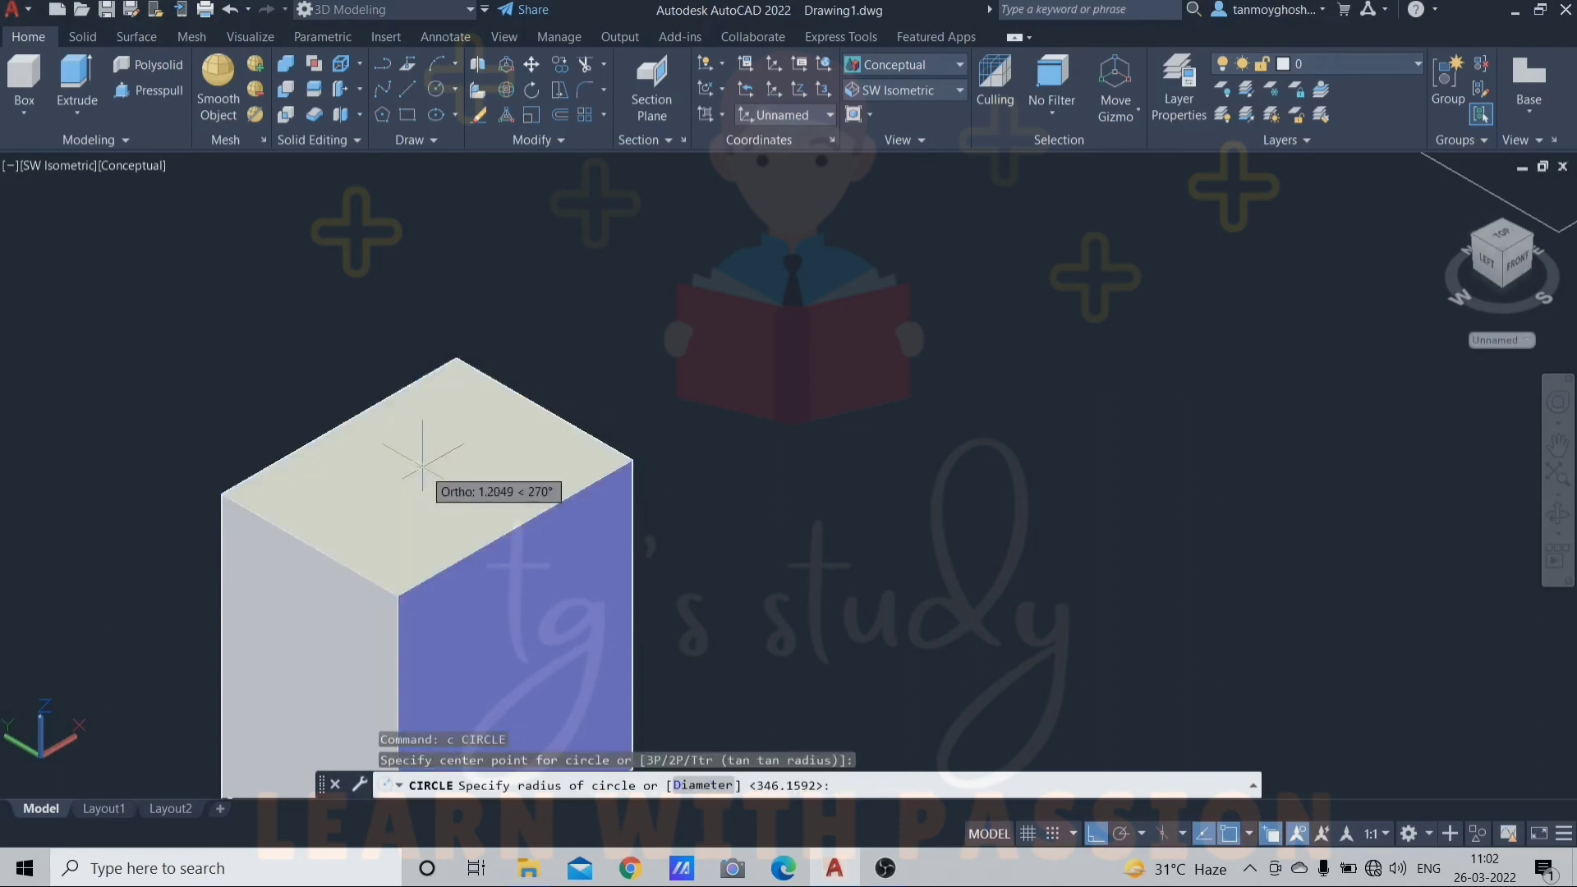
{"action": "left_click", "coordinate": [468, 453]}
{"action": "scroll", "coordinate": [489, 440], "scroll_direction": "down", "scroll_amount": 3}
{"action": "key", "text": "Escape"}
{"action": "key", "text": "Escape"}
{"action": "key", "text": "Escape"}
Step: Extrude the circle on the block's top face upward into a cylinder about 76.6 units high
{"action": "type", "text": "e"}
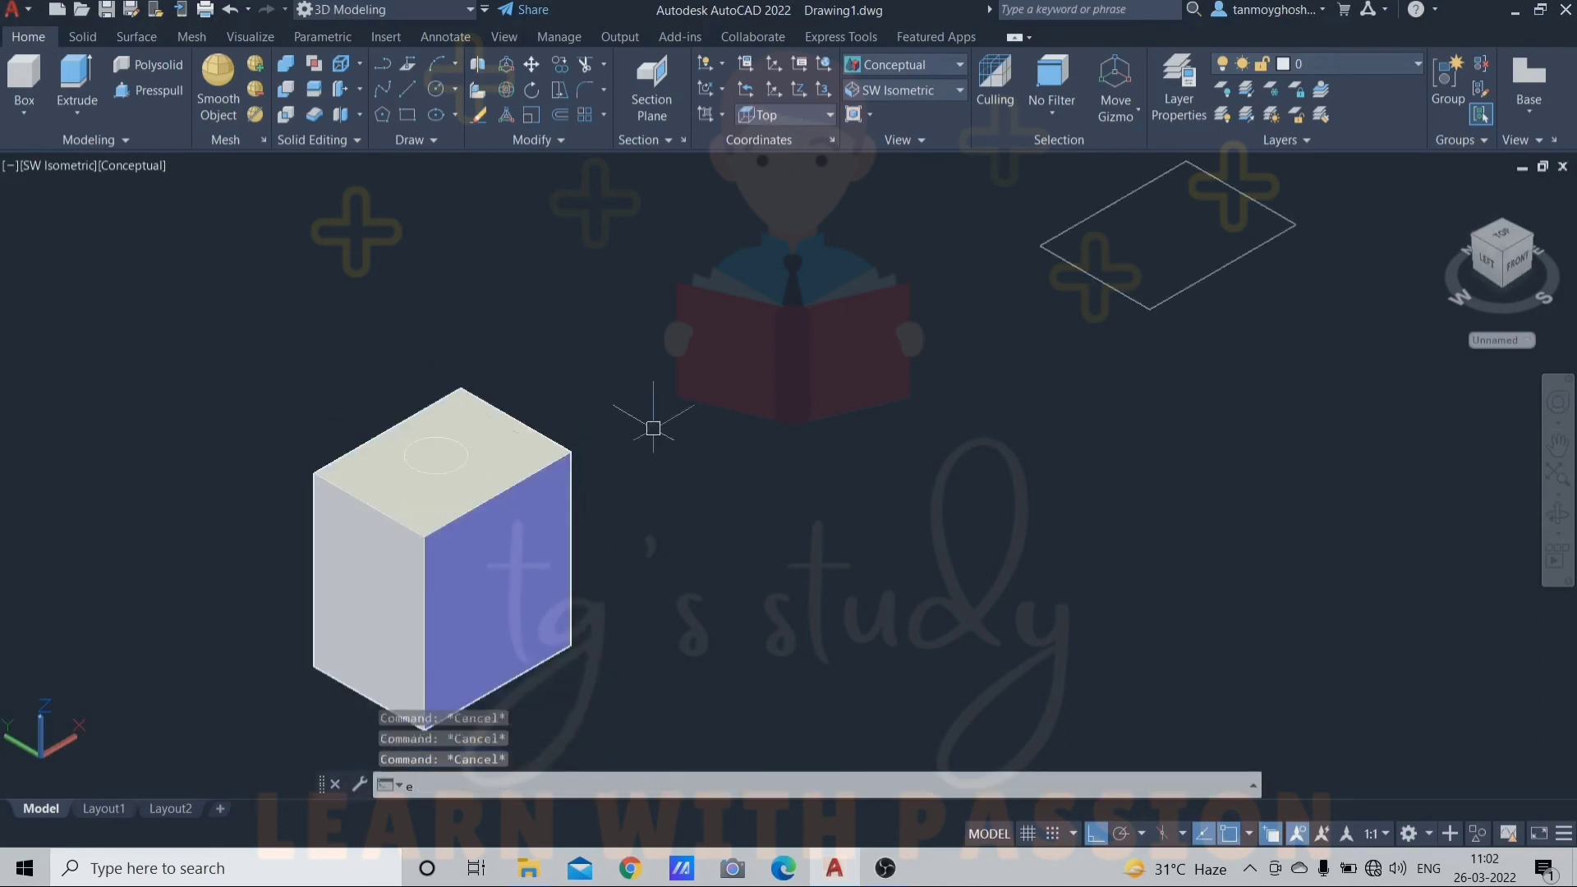
{"action": "type", "text": "xt"}
{"action": "key", "text": "Return"}
{"action": "scroll", "coordinate": [442, 449], "scroll_direction": "up", "scroll_amount": 4}
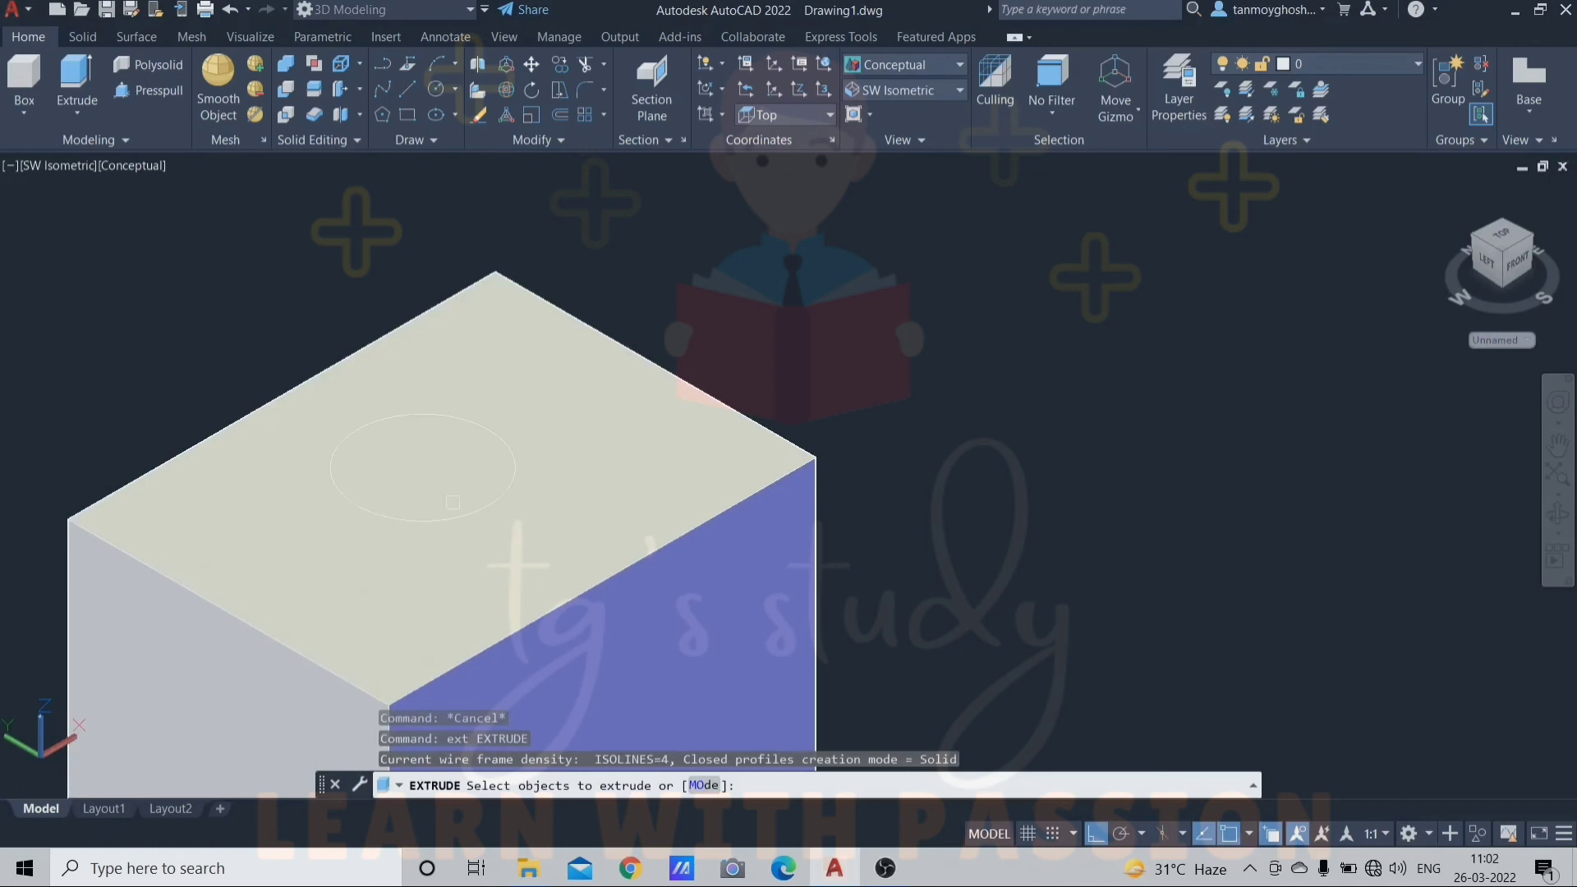
{"action": "left_click", "coordinate": [447, 524]}
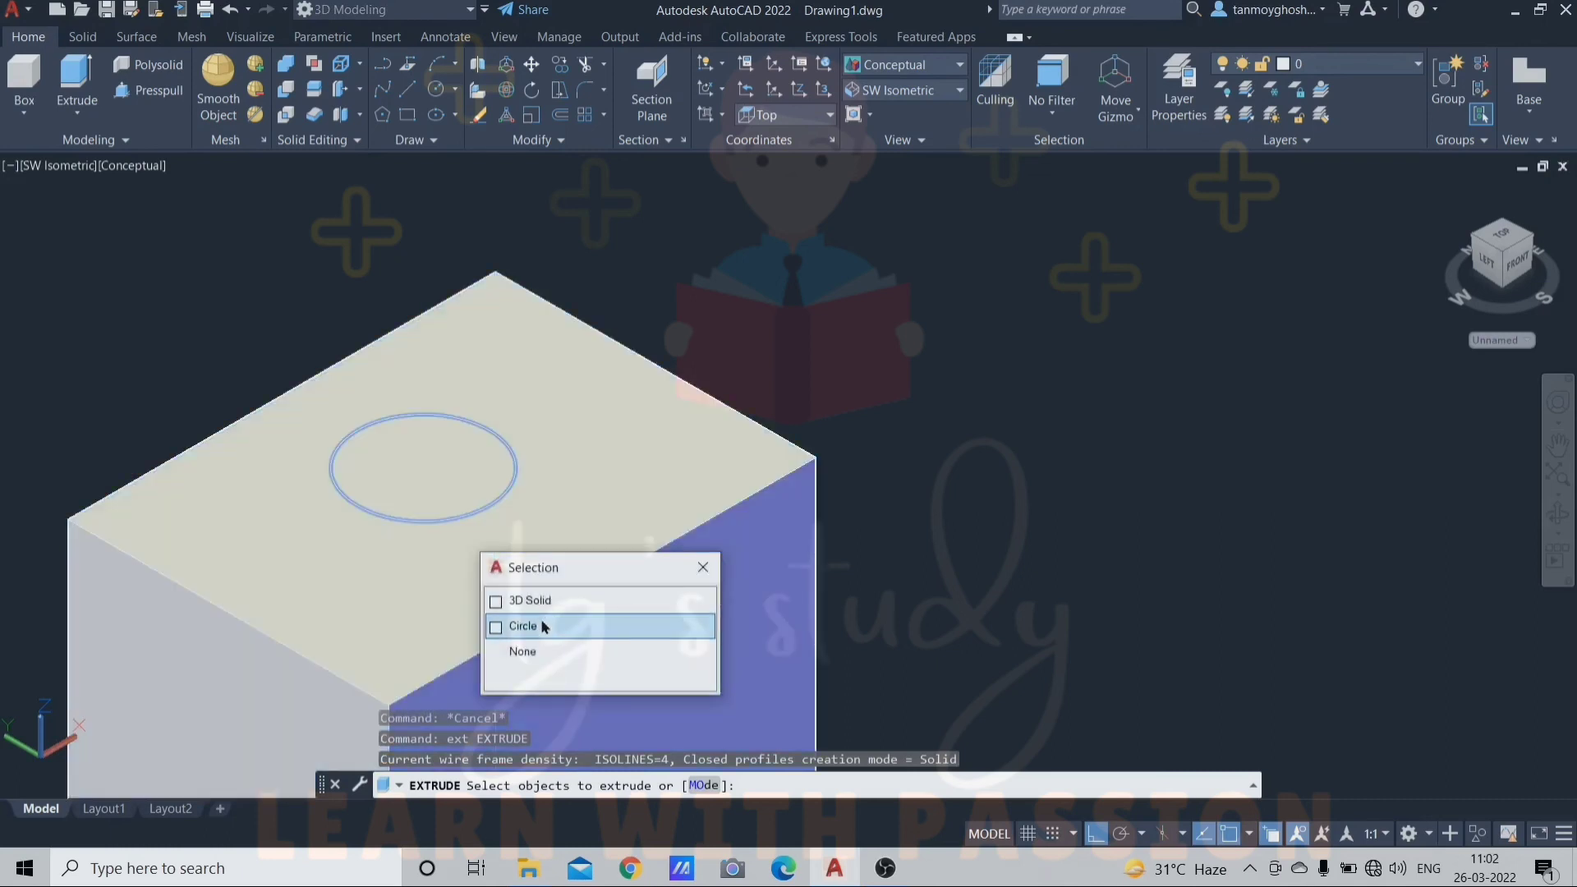
{"action": "left_click", "coordinate": [526, 626]}
{"action": "key", "text": "Return"}
{"action": "scroll", "coordinate": [526, 544], "scroll_direction": "down", "scroll_amount": 5}
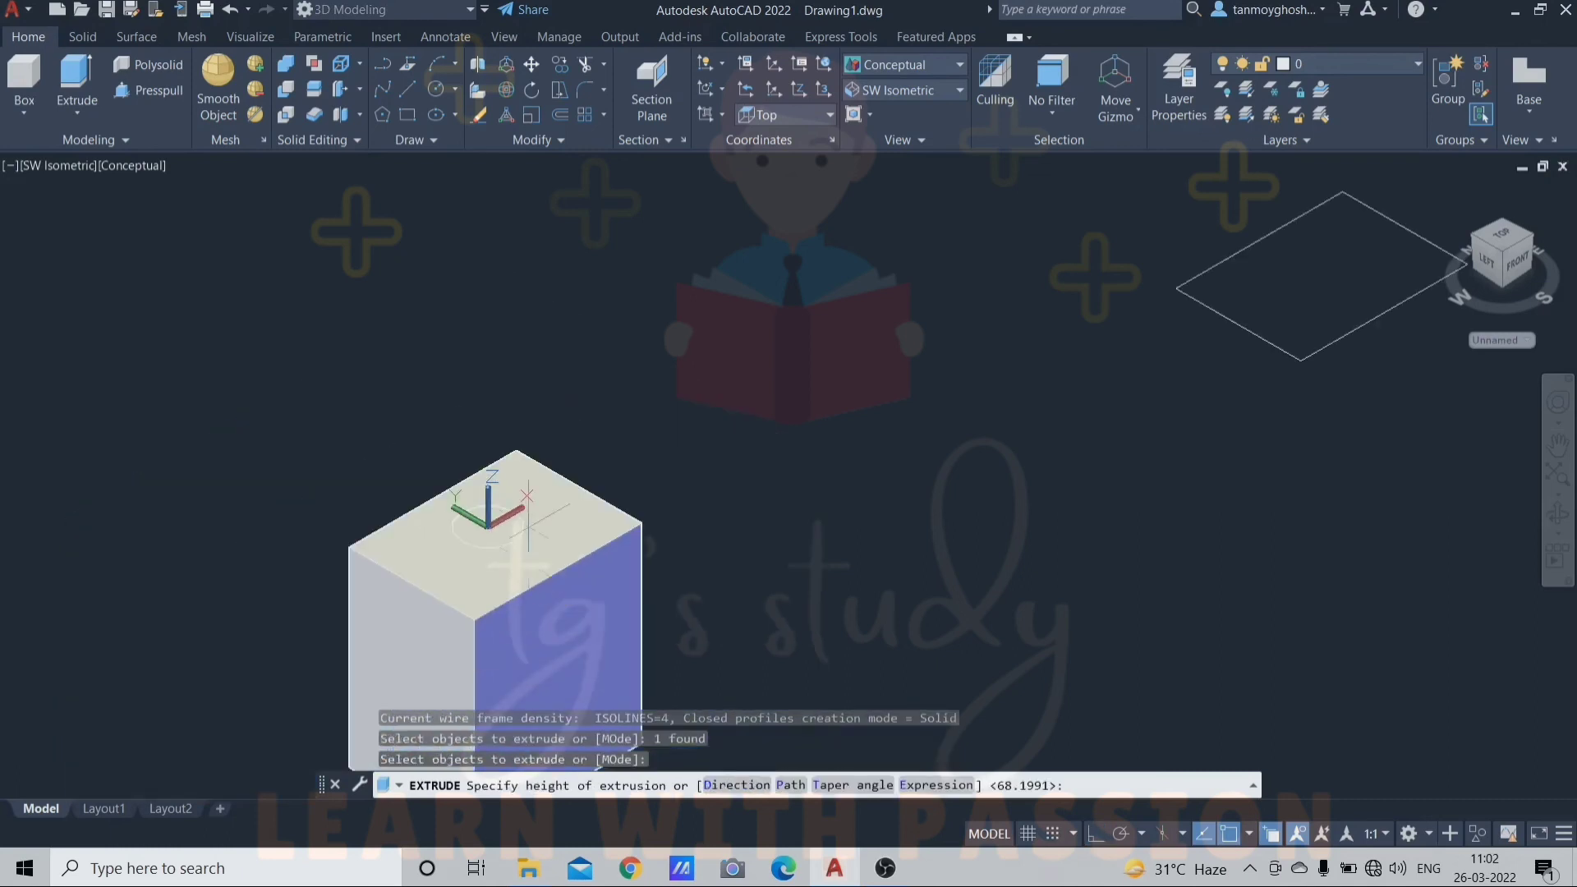
{"action": "left_click", "coordinate": [570, 278]}
{"action": "scroll", "coordinate": [570, 277], "scroll_direction": "down", "scroll_amount": 4}
{"action": "scroll", "coordinate": [566, 401], "scroll_direction": "up", "scroll_amount": 3}
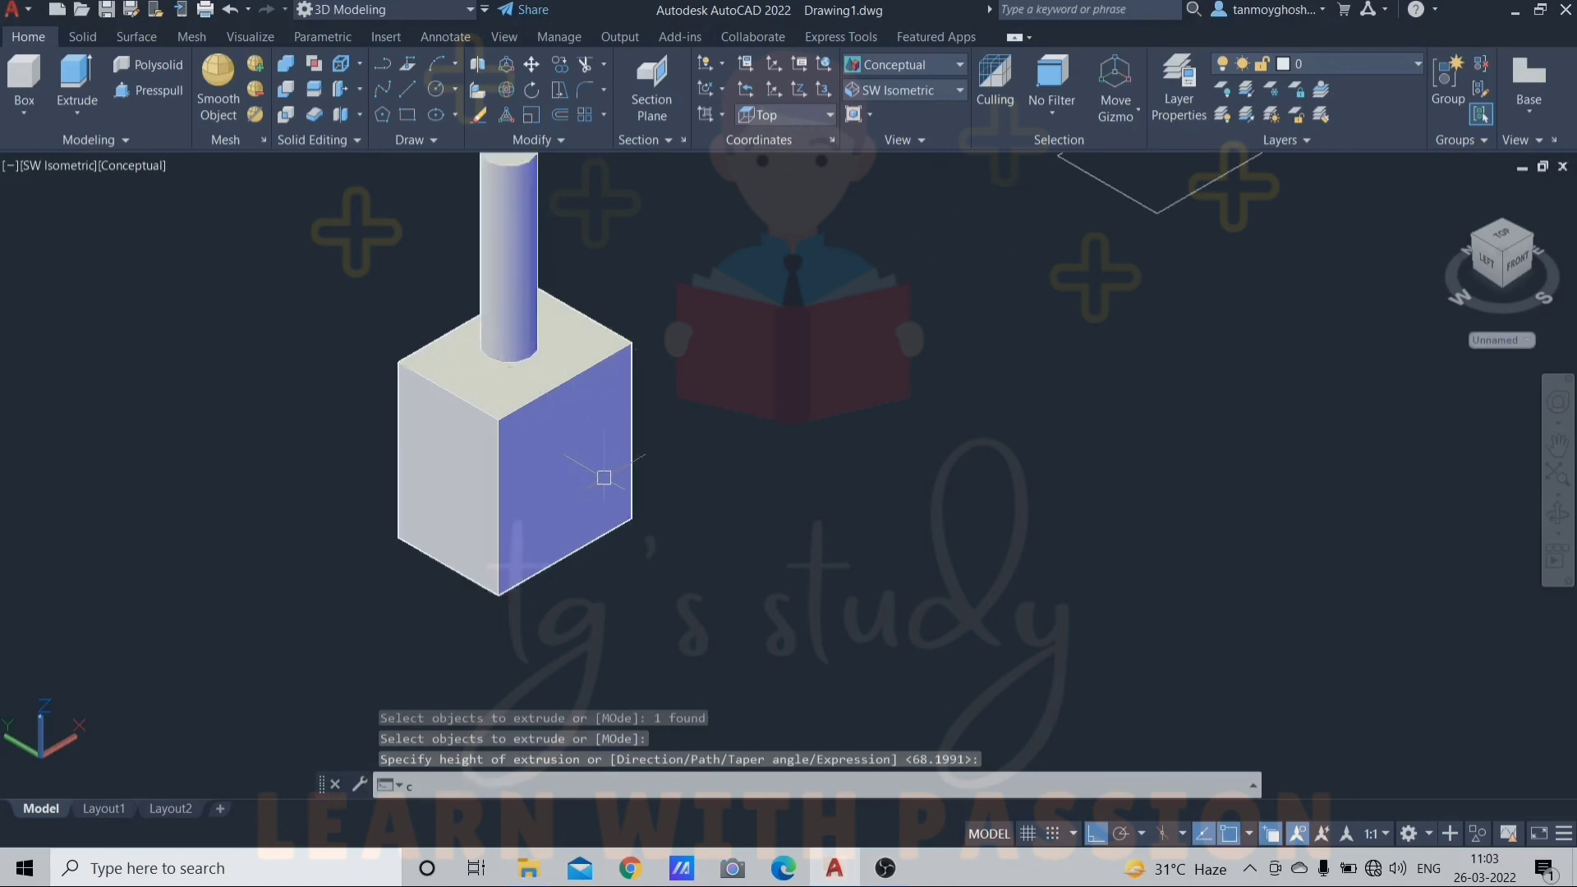
Step: Draw a small circle near the centre of the block's front face
{"action": "key", "text": "Return"}
{"action": "scroll", "coordinate": [603, 477], "scroll_direction": "up", "scroll_amount": 3}
{"action": "left_click", "coordinate": [557, 418]}
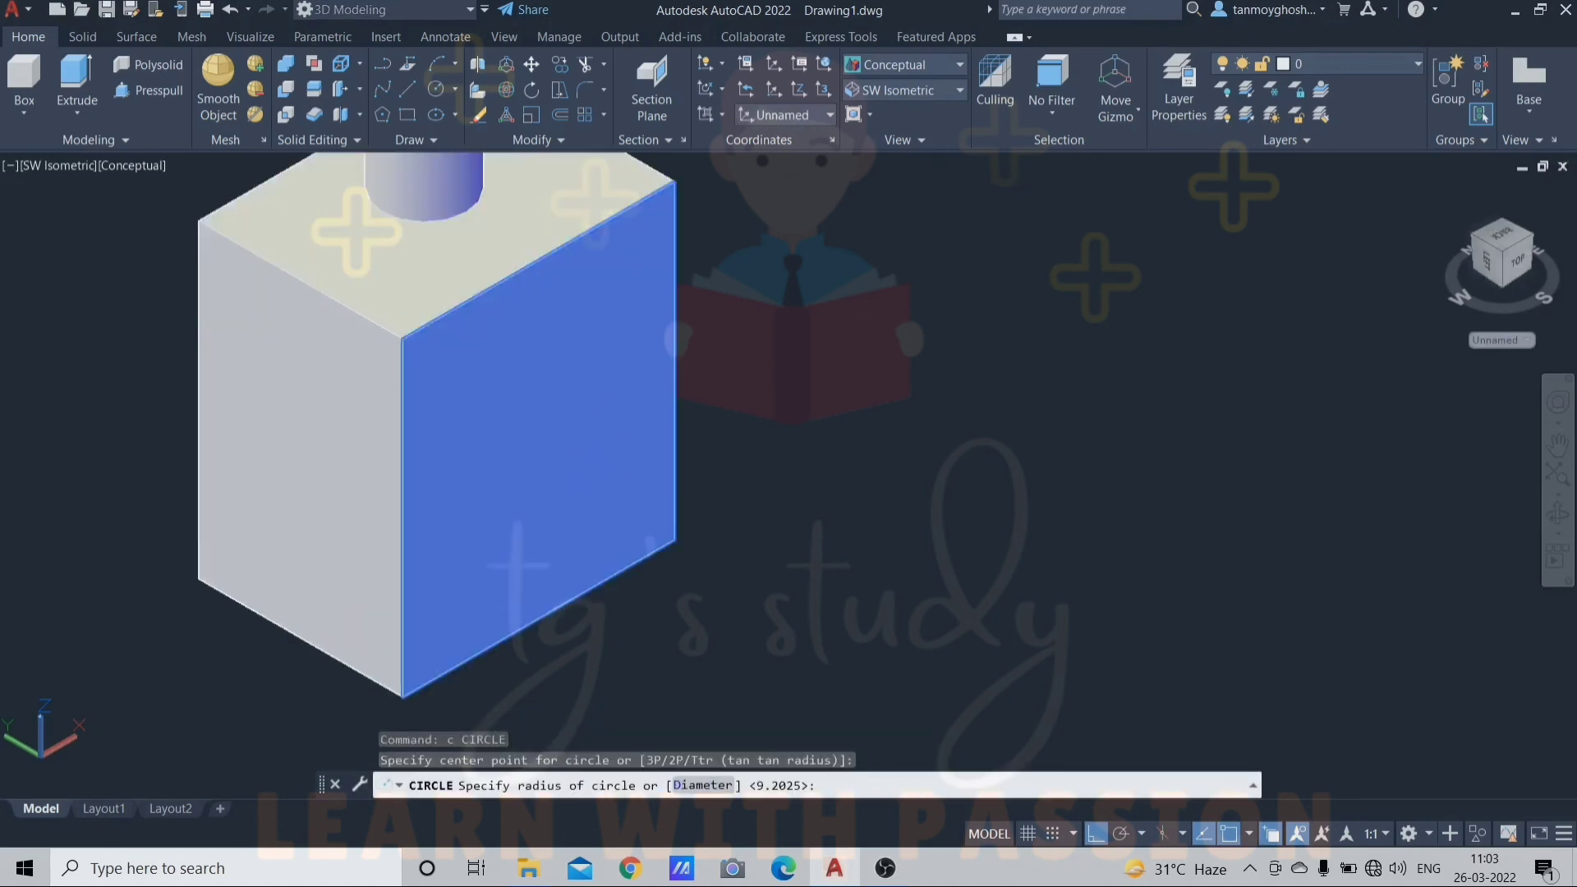
{"action": "left_click", "coordinate": [606, 419]}
{"action": "key", "text": "Return"}
{"action": "key", "text": "Escape"}
Step: Extrude the circle on the block's front face outward into a horizontal cylinder
{"action": "type", "text": "ext"}
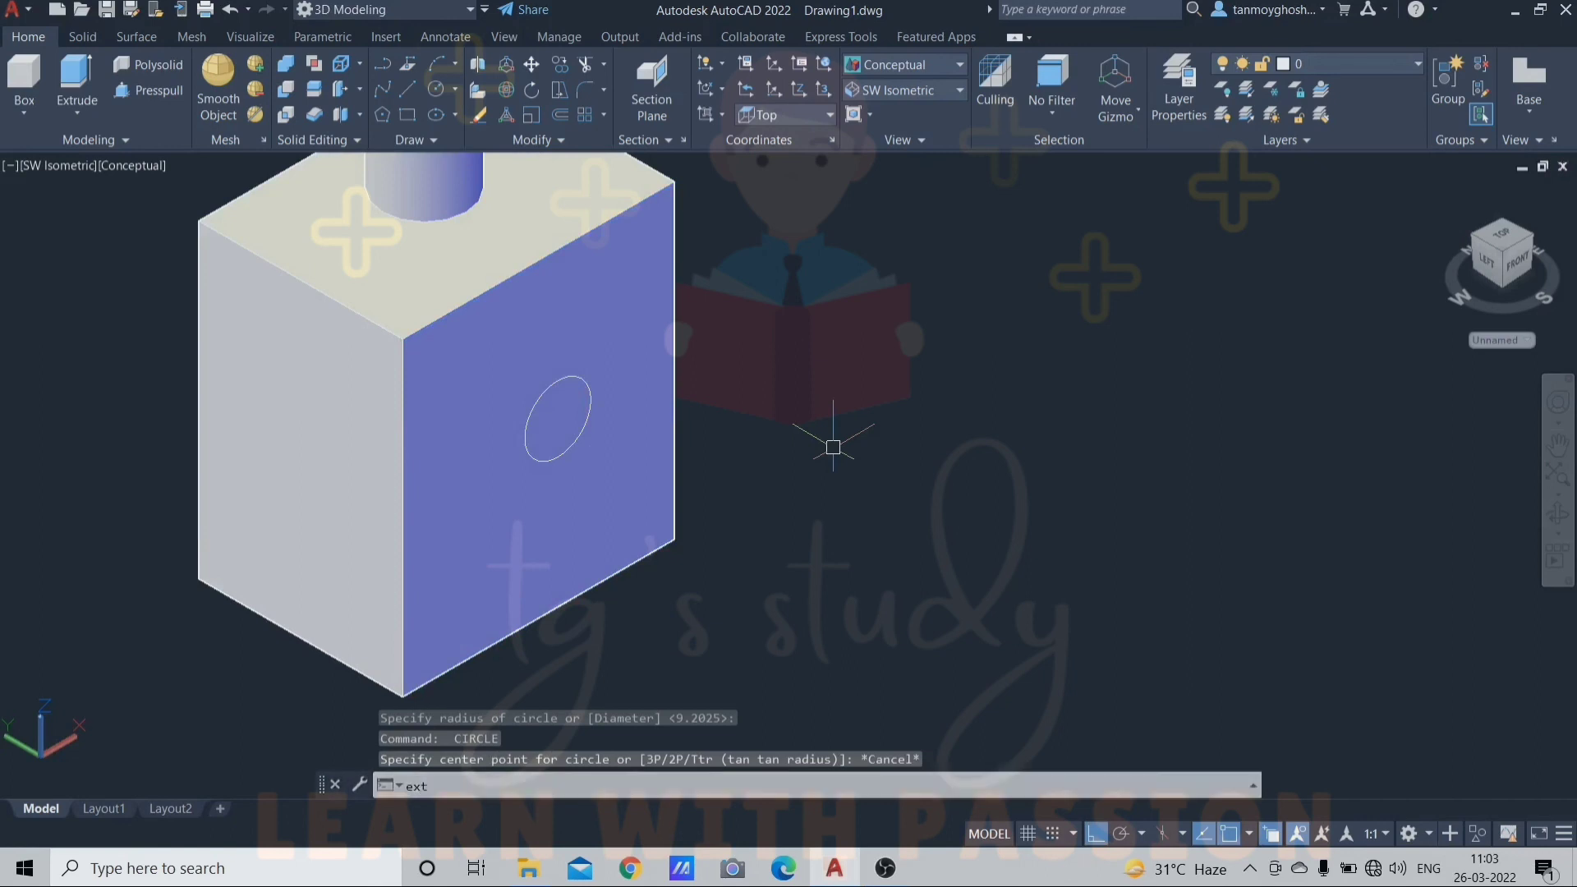
{"action": "key", "text": "Return"}
{"action": "left_click", "coordinate": [571, 450]}
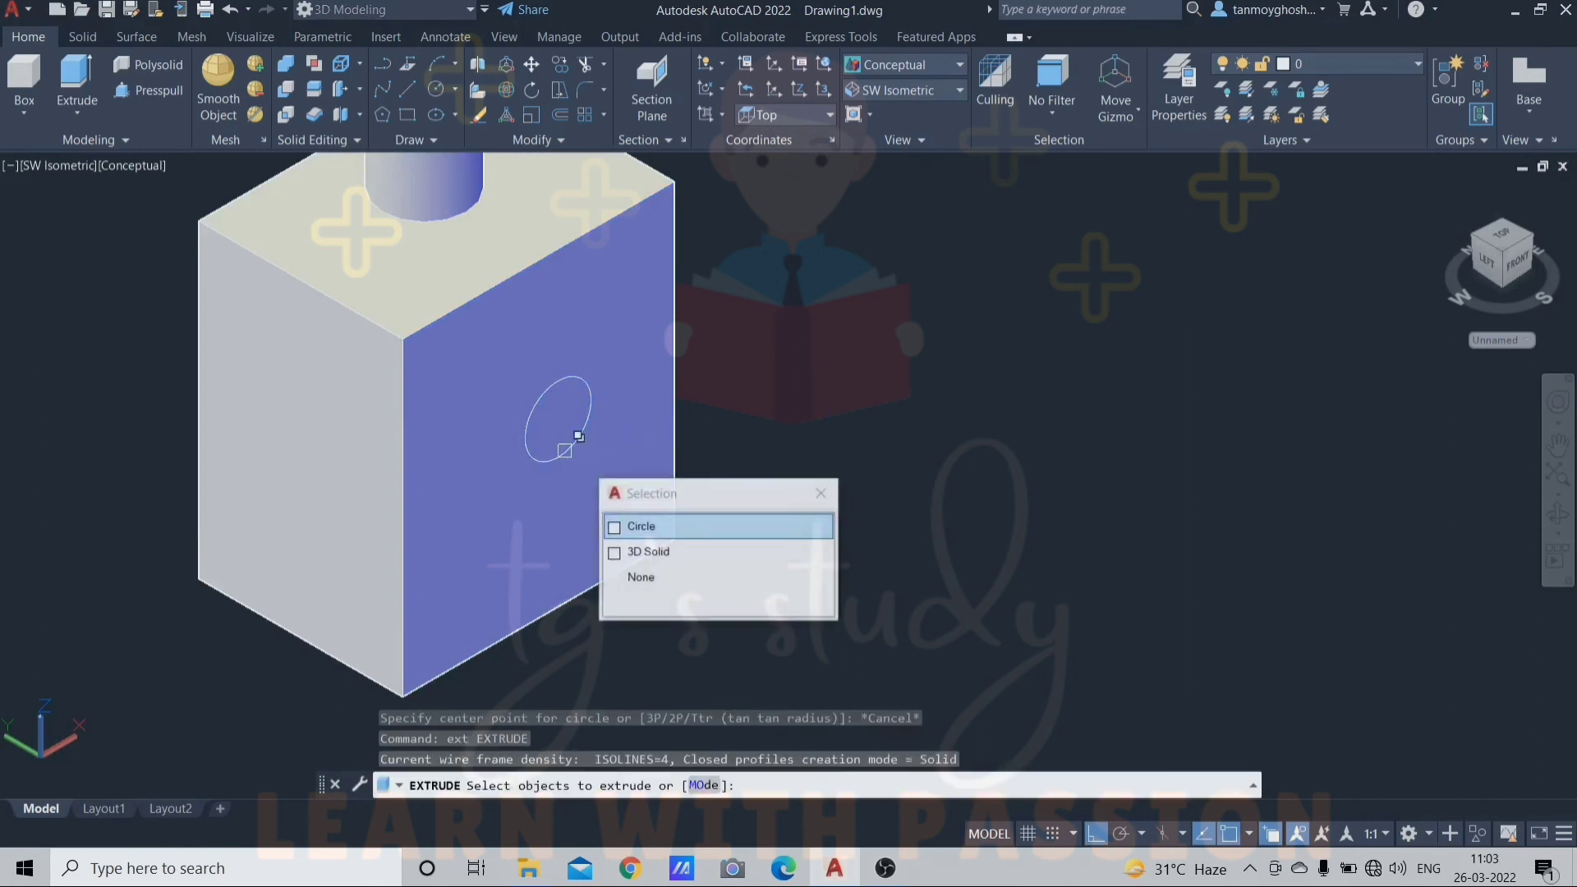
{"action": "left_click", "coordinate": [632, 526]}
{"action": "key", "text": "Return"}
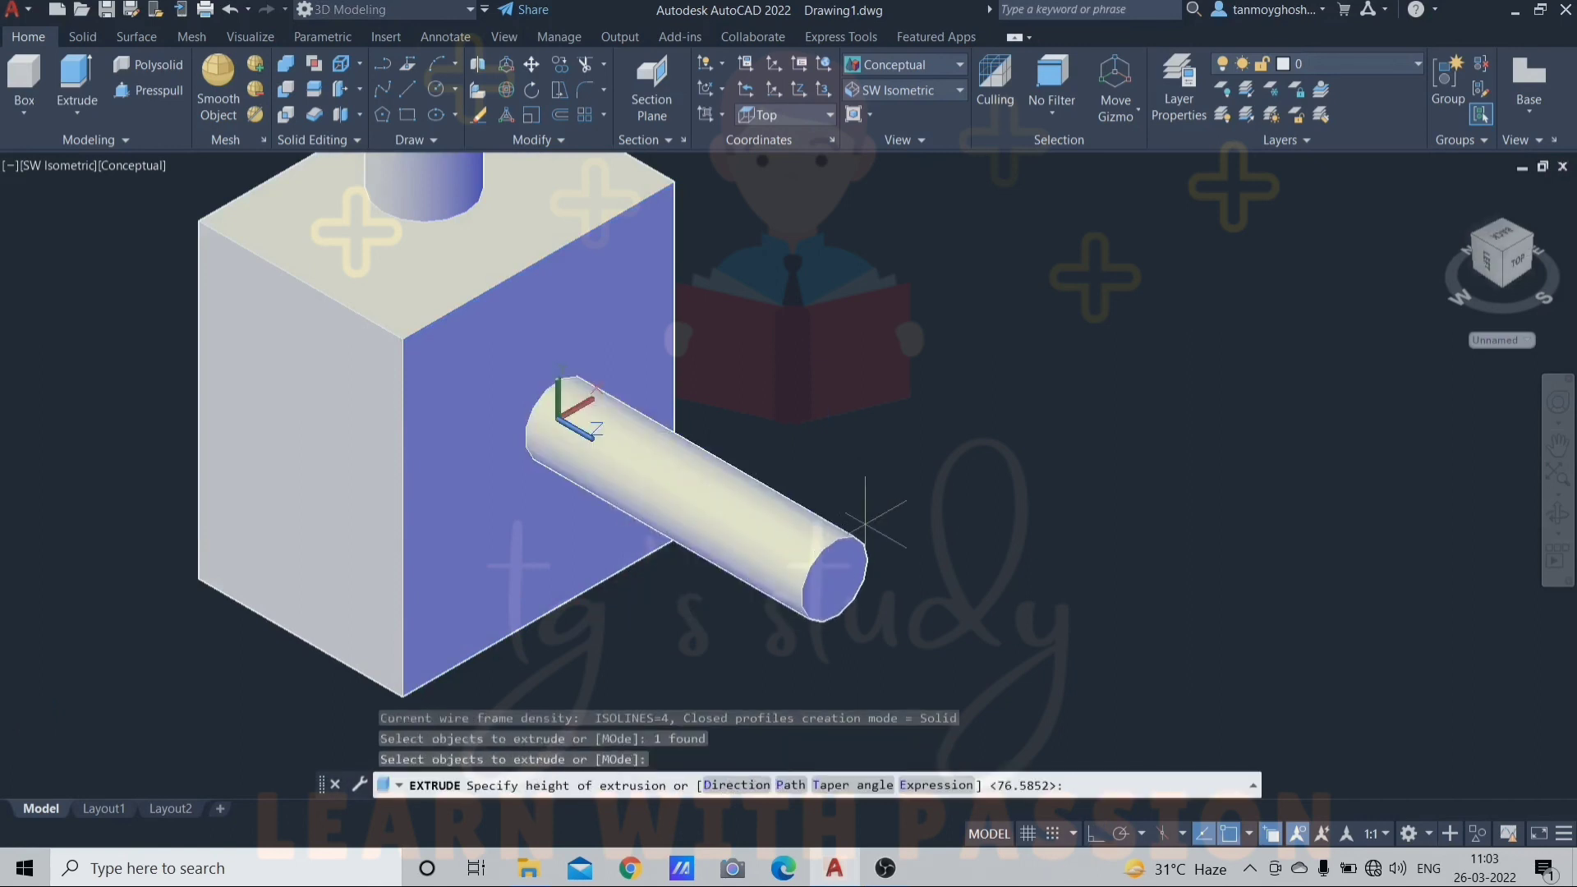
{"action": "left_click", "coordinate": [852, 509]}
{"action": "scroll", "coordinate": [852, 509], "scroll_direction": "down", "scroll_amount": 2}
{"action": "scroll", "coordinate": [905, 478], "scroll_direction": "down", "scroll_amount": 5}
{"action": "middle_click_drag", "start_coordinate": [938, 466], "coordinate": [716, 500]}
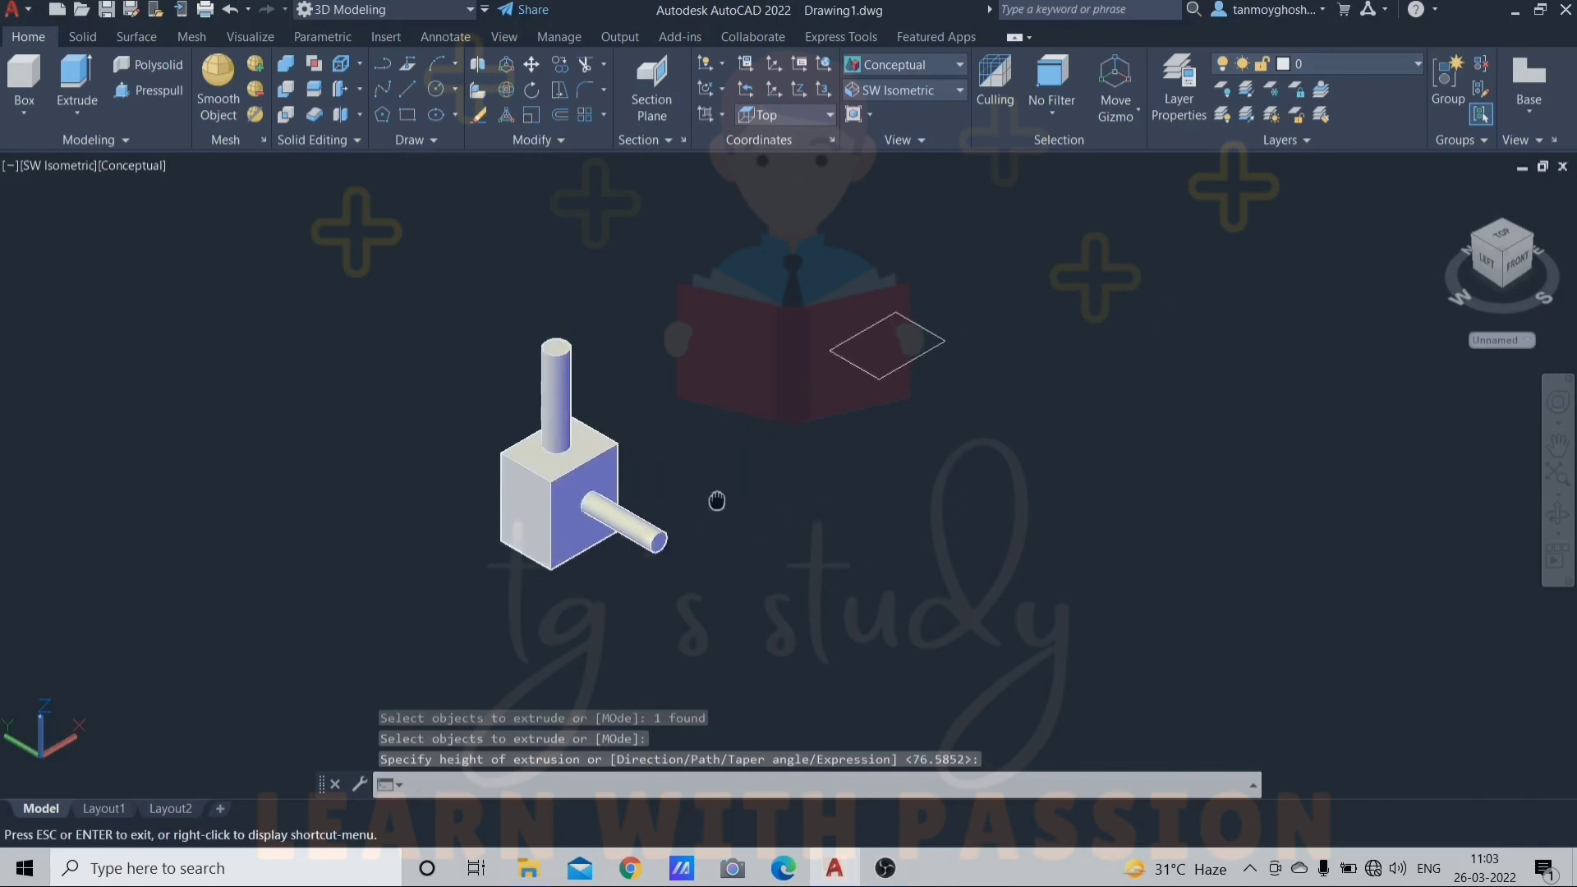
{"action": "scroll", "coordinate": [847, 362], "scroll_direction": "up", "scroll_amount": 2}
{"action": "middle_click_drag", "start_coordinate": [926, 431], "coordinate": [927, 449]}
{"action": "key", "text": "Escape"}
{"action": "key", "text": "Escape"}
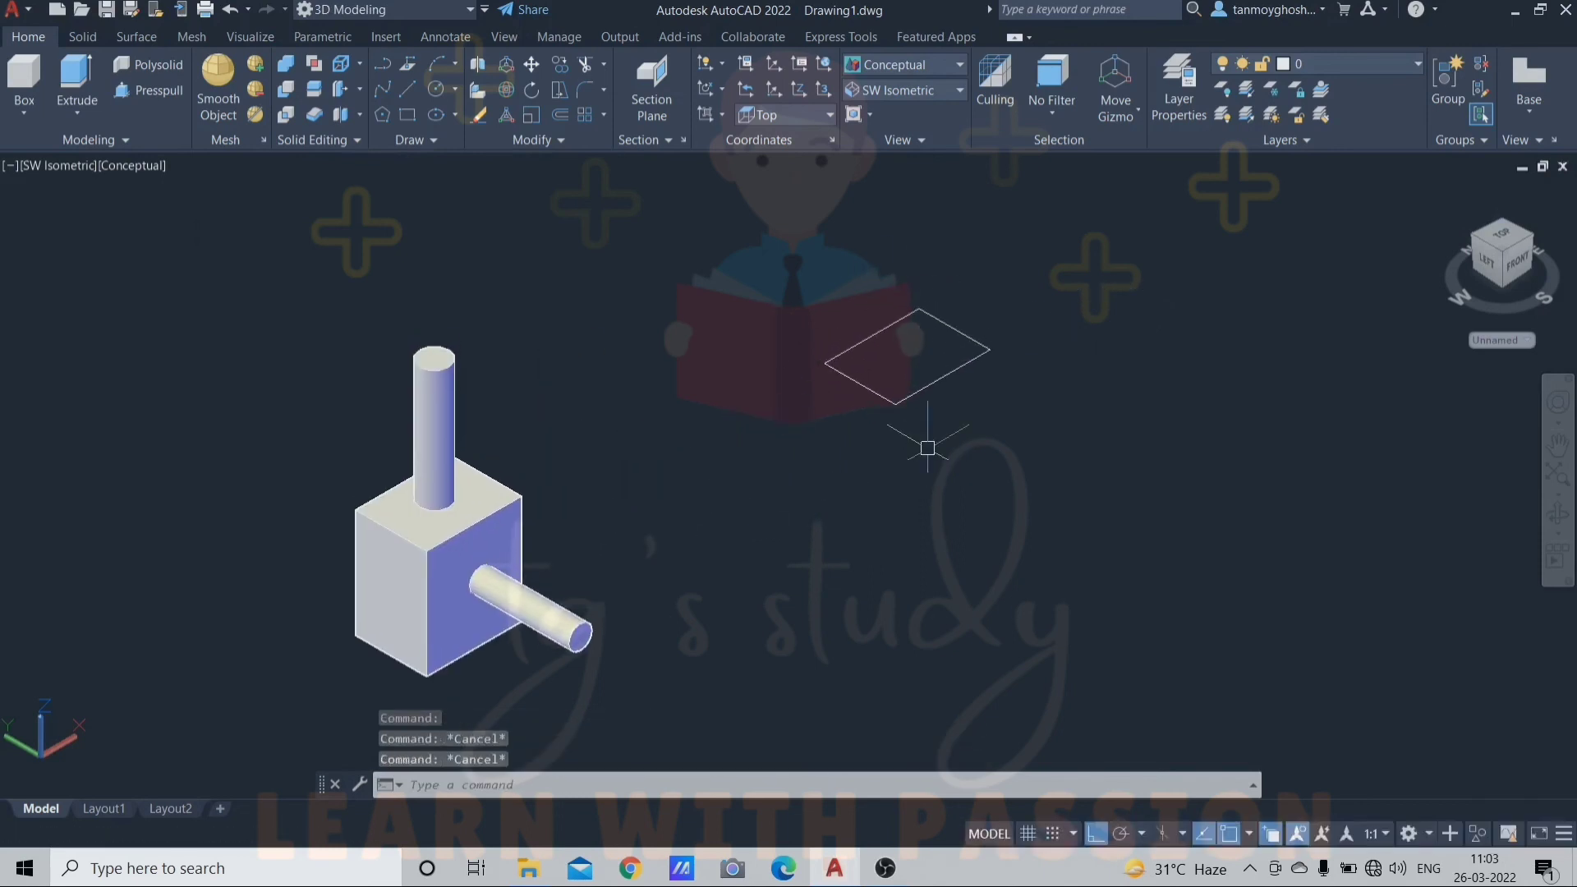
Step: Presspull the remaining rectangle upward into a second block
{"action": "type", "text": "pressp"}
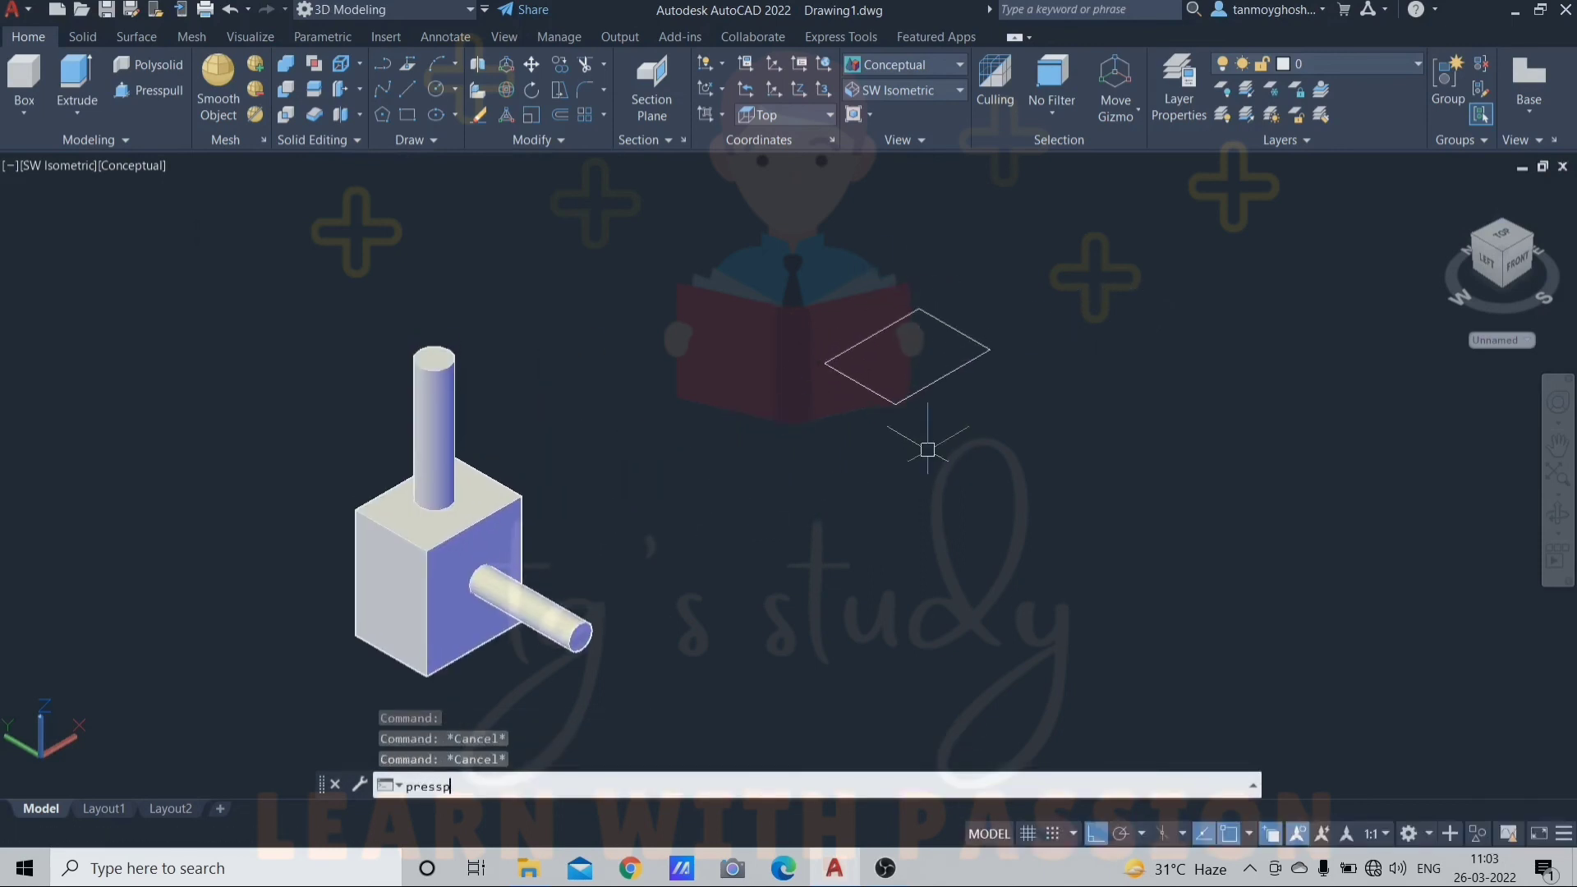
{"action": "type", "text": "ull"}
{"action": "key", "text": "Return"}
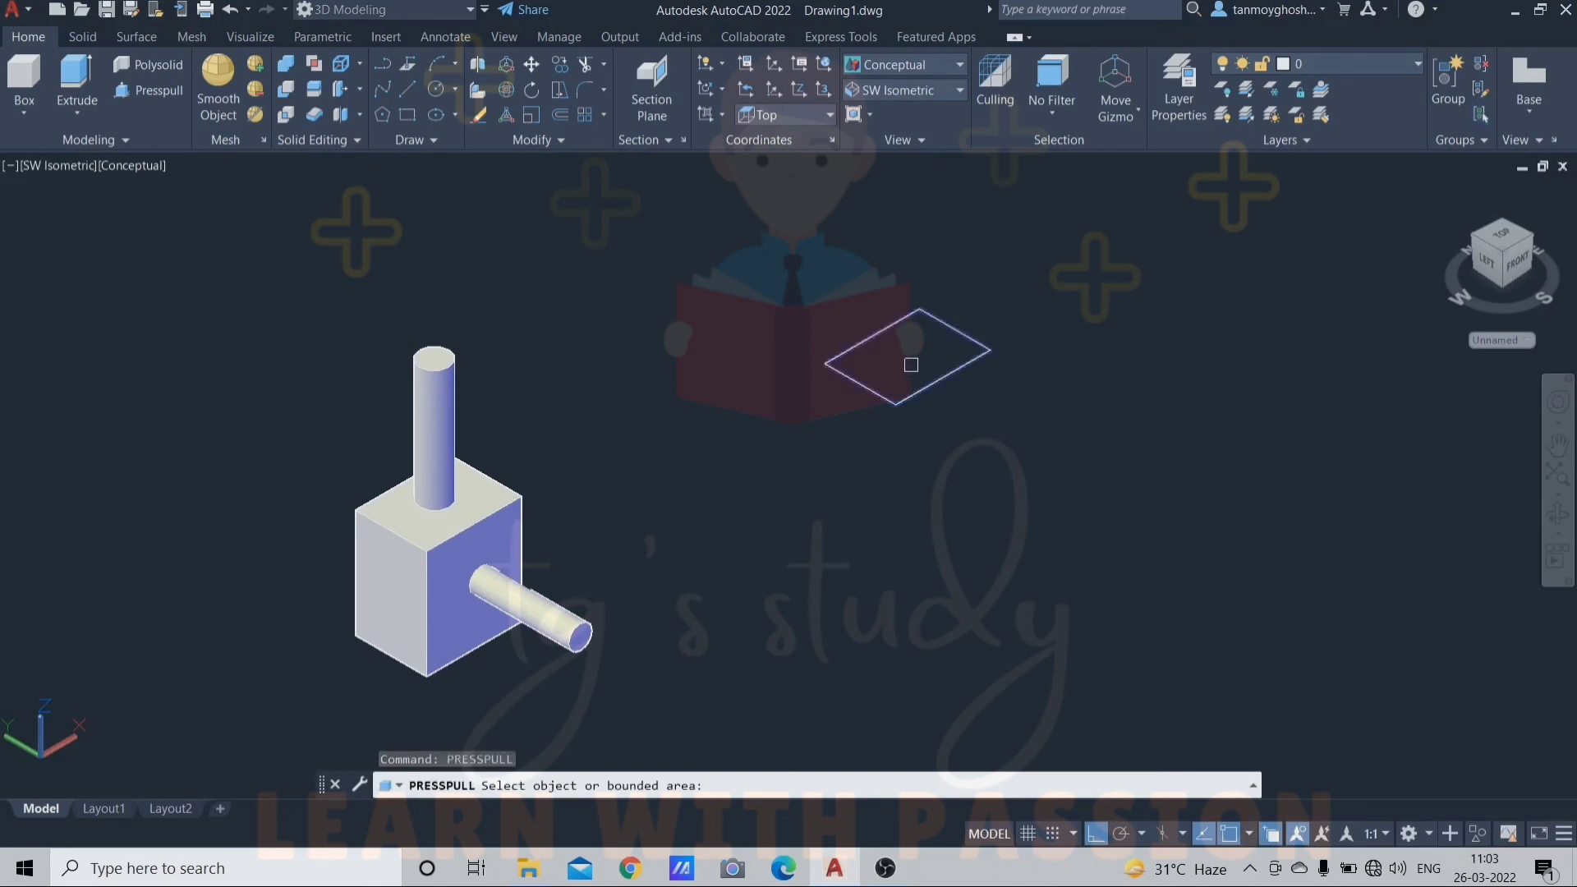
{"action": "left_click", "coordinate": [911, 365]}
{"action": "middle_click_drag", "start_coordinate": [922, 247], "coordinate": [910, 296]}
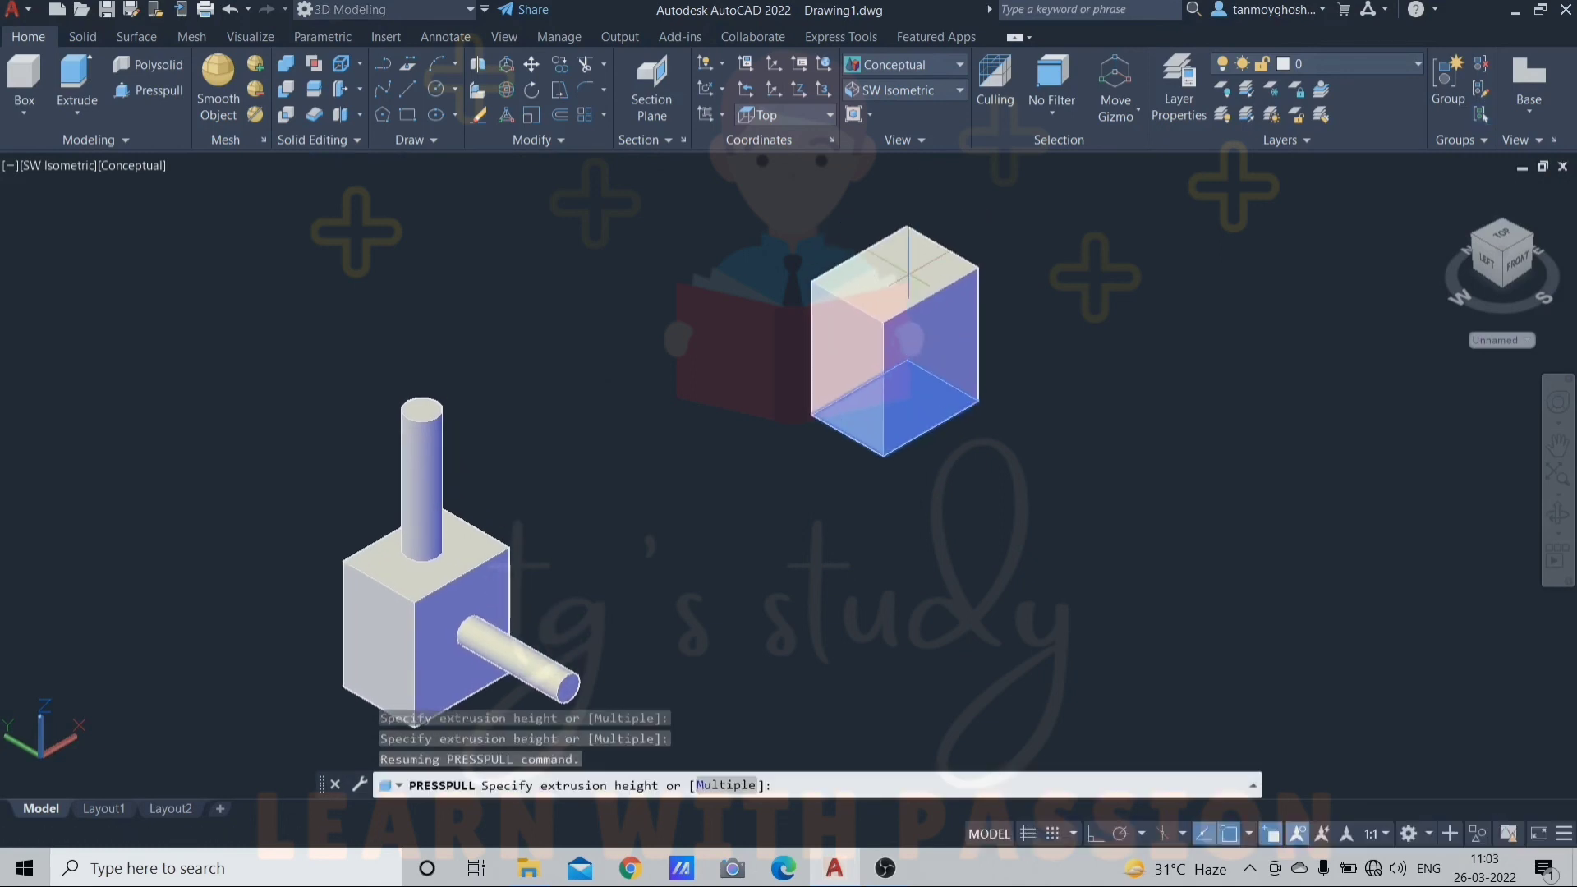
{"action": "left_click", "coordinate": [908, 271]}
Step: Move the second block and its base rectangle straight along the X direction, closer to the first block
{"action": "left_click", "coordinate": [1144, 178]}
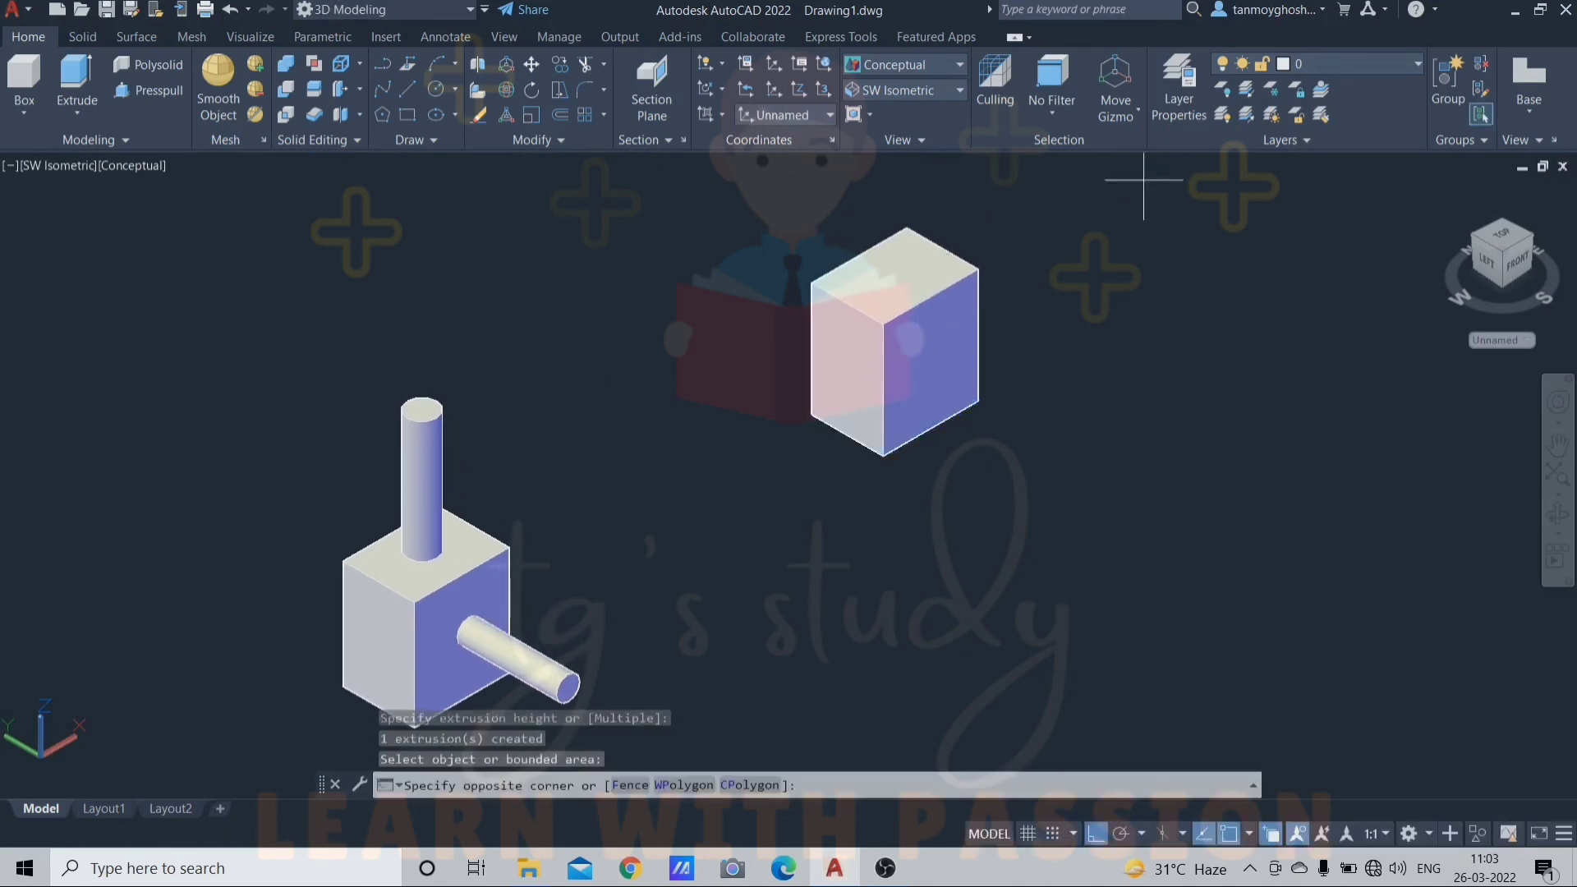
{"action": "left_click", "coordinate": [796, 569]}
{"action": "type", "text": "m"}
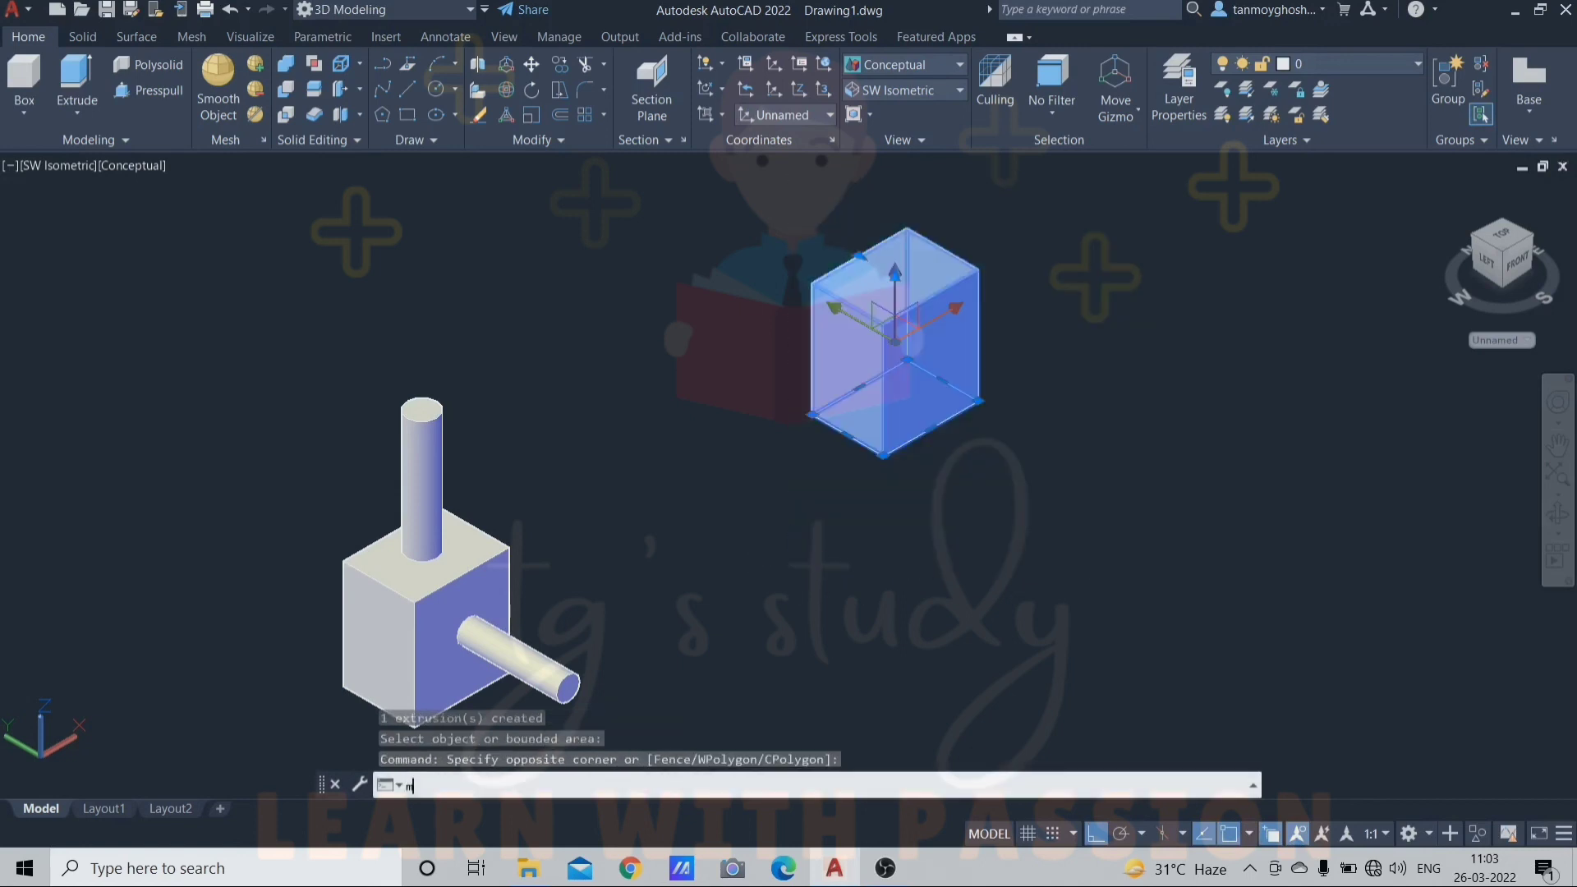
{"action": "key", "text": "Return"}
{"action": "left_click", "coordinate": [1158, 544]}
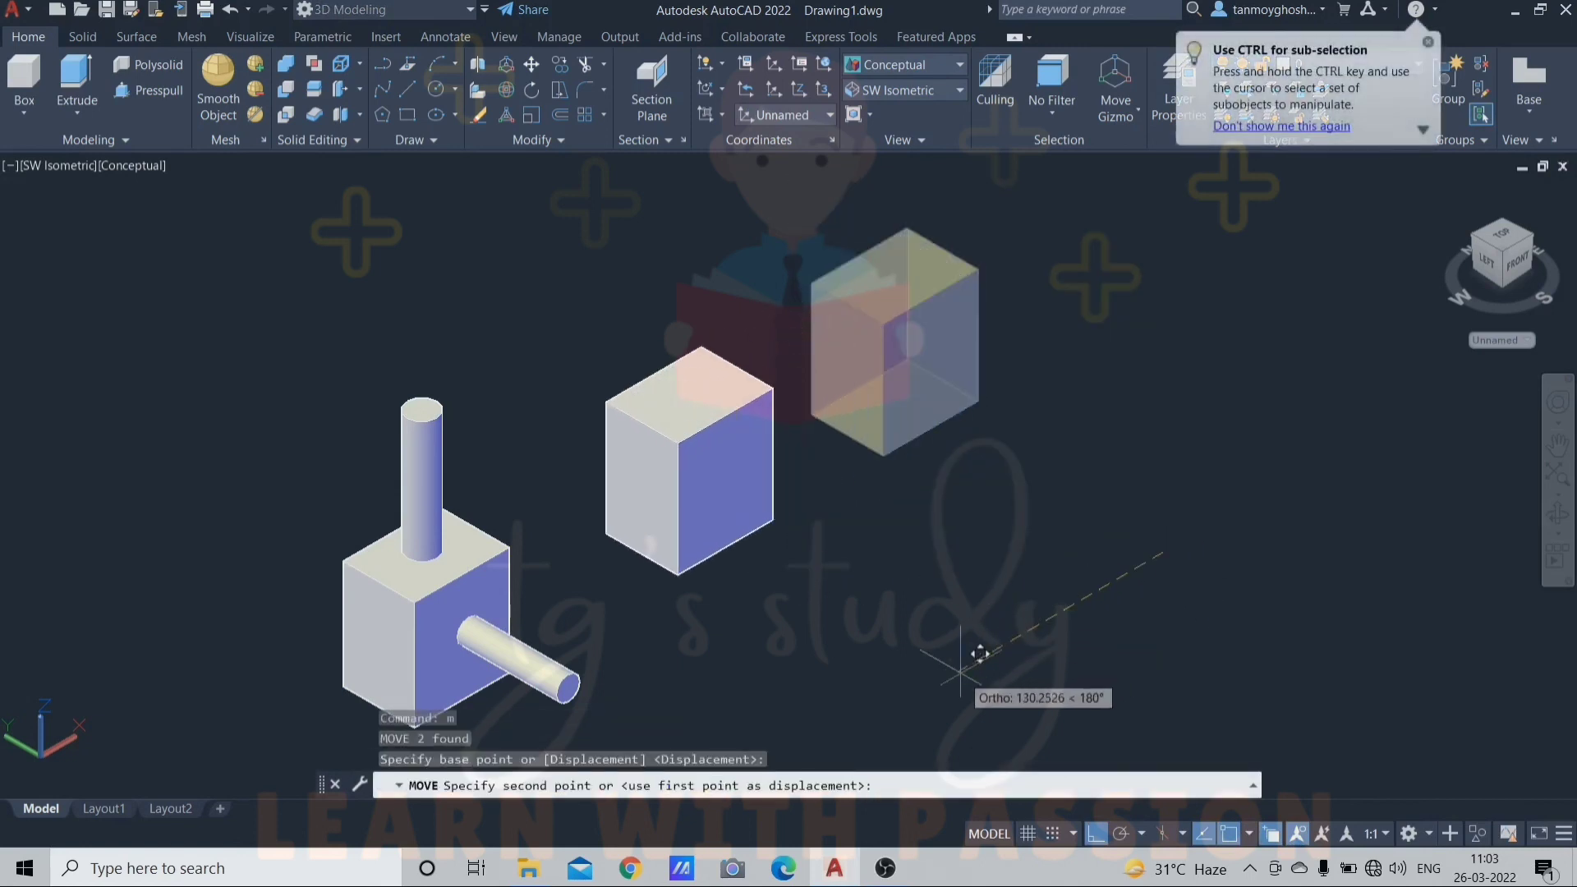
{"action": "left_click", "coordinate": [946, 641]}
Step: Draw a circle with a radius of about 9.2 units on the second block's front face
{"action": "scroll", "coordinate": [657, 508], "scroll_direction": "up", "scroll_amount": 3}
{"action": "middle_click_drag", "start_coordinate": [777, 509], "coordinate": [758, 453]}
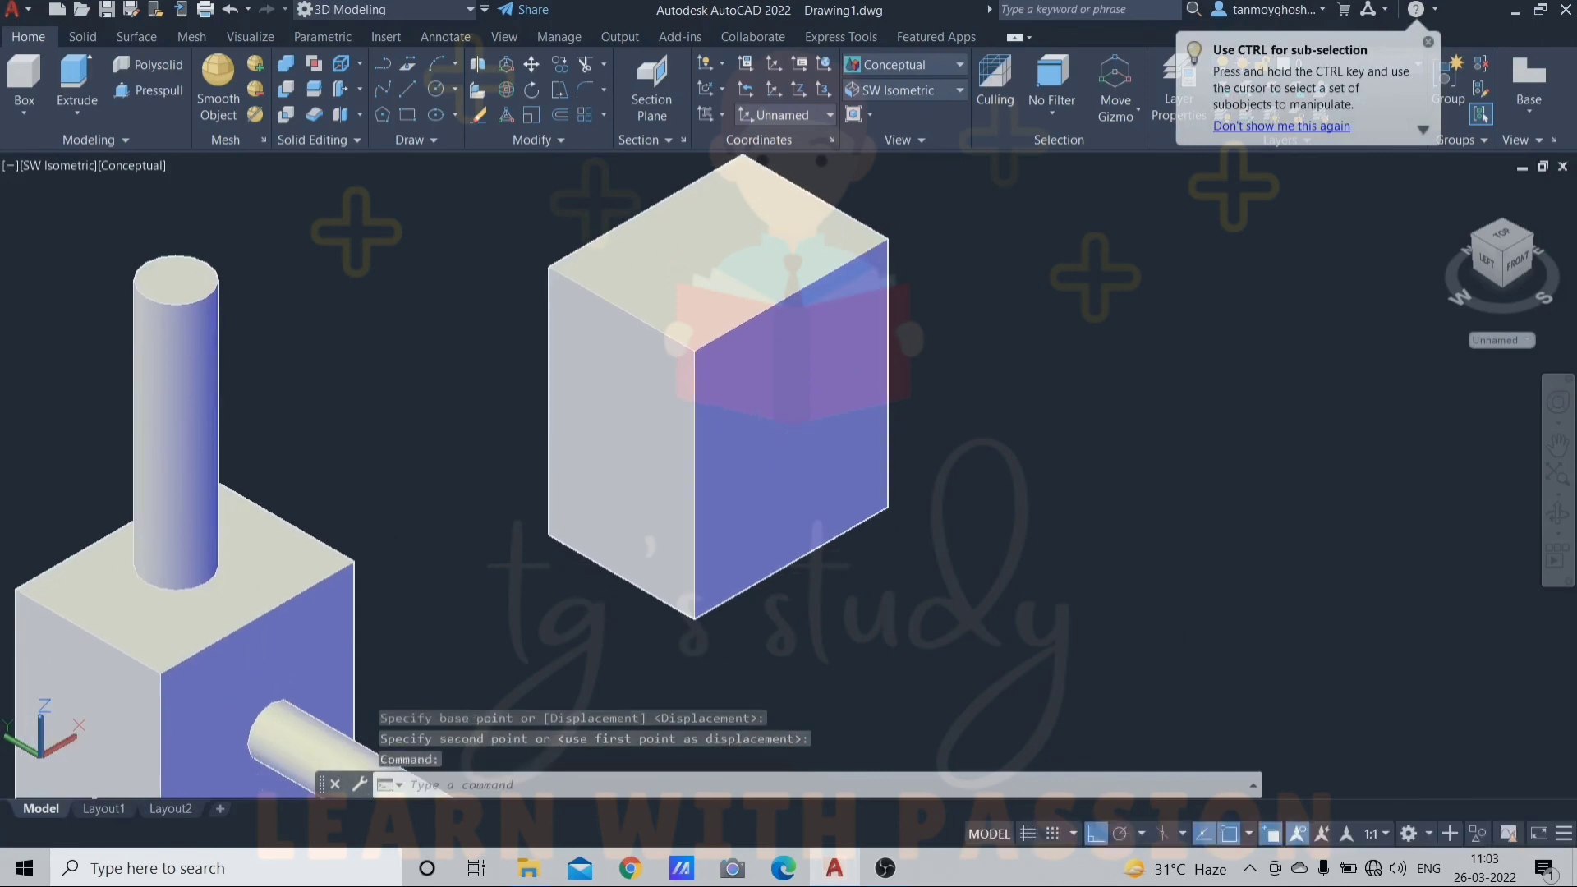
{"action": "type", "text": "c"}
{"action": "key", "text": "Return"}
{"action": "left_click", "coordinate": [811, 402]}
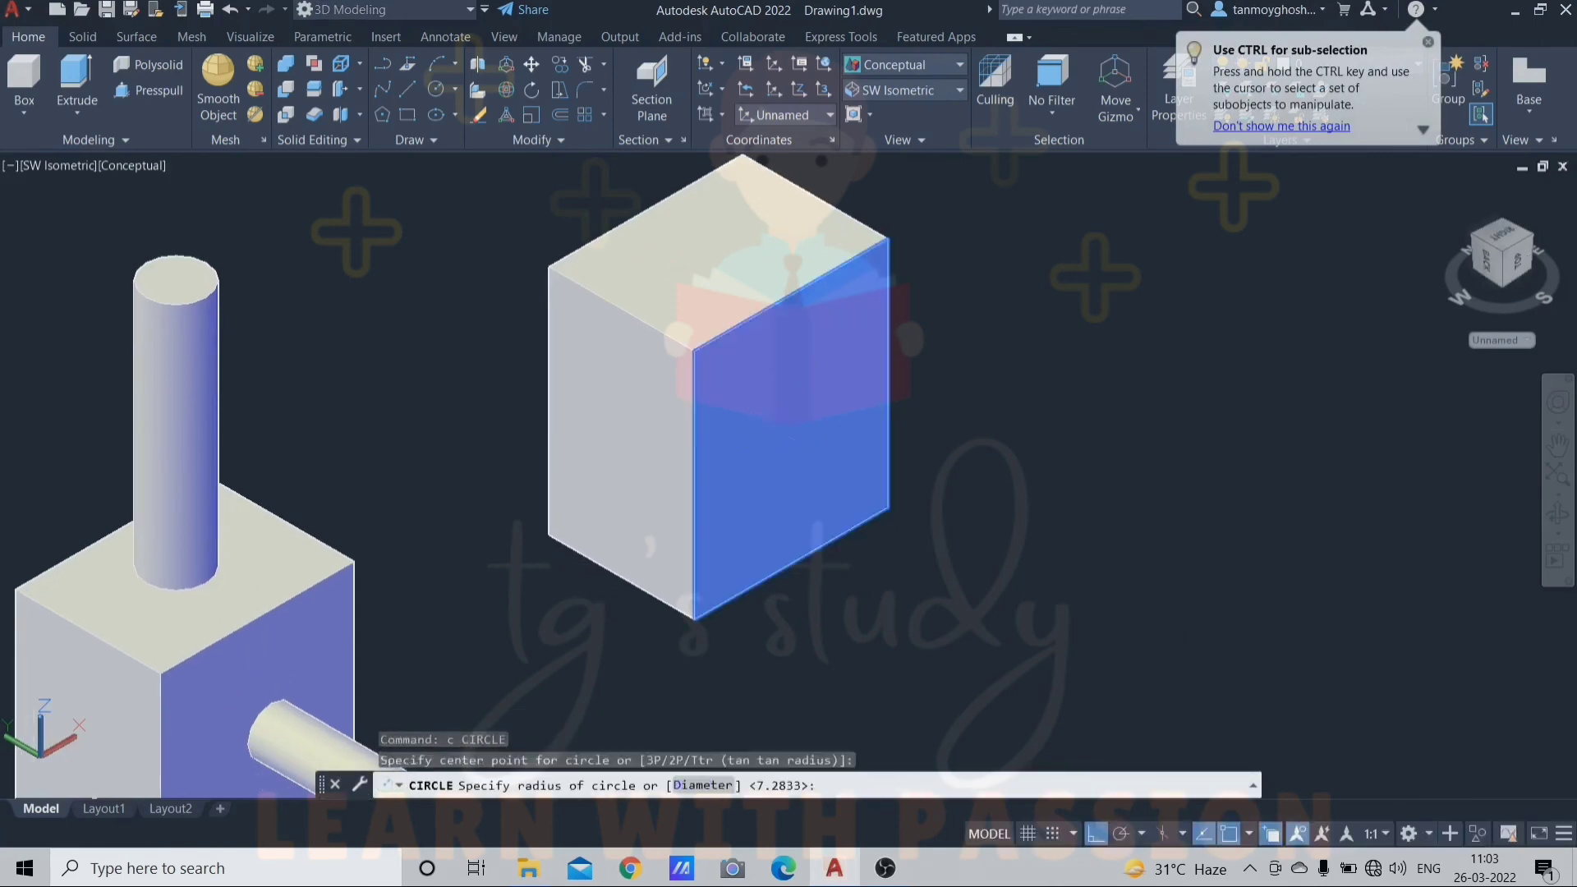
{"action": "left_click", "coordinate": [834, 373]}
Step: Draw another circle near the centre of the second block's top face
{"action": "key", "text": "Return"}
{"action": "left_click", "coordinate": [697, 245]}
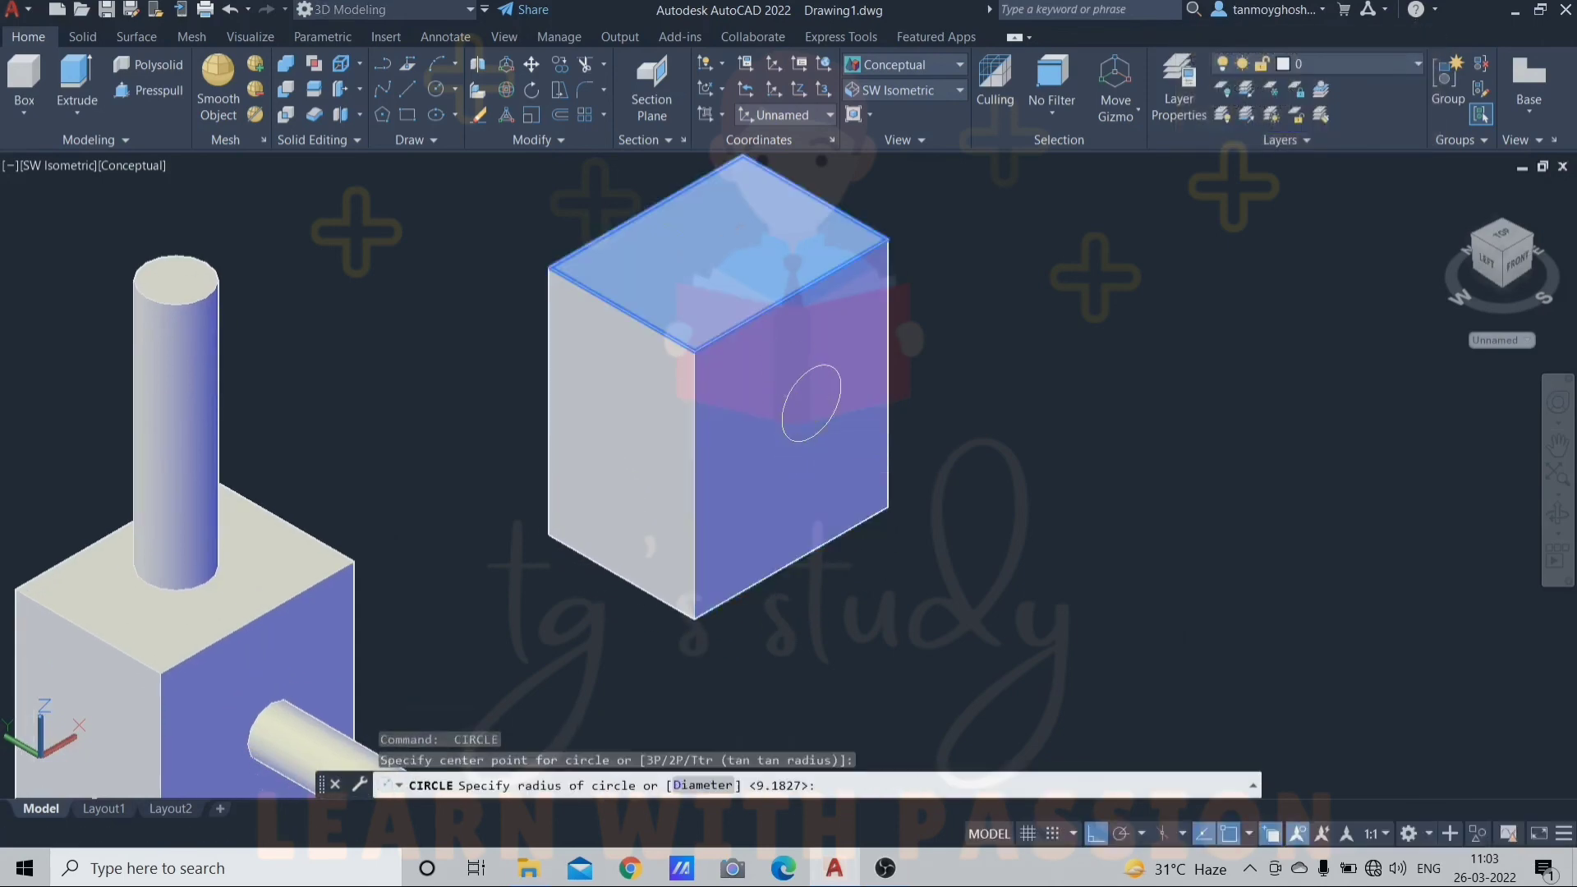
{"action": "left_click", "coordinate": [726, 262]}
{"action": "scroll", "coordinate": [749, 293], "scroll_direction": "down", "scroll_amount": 4}
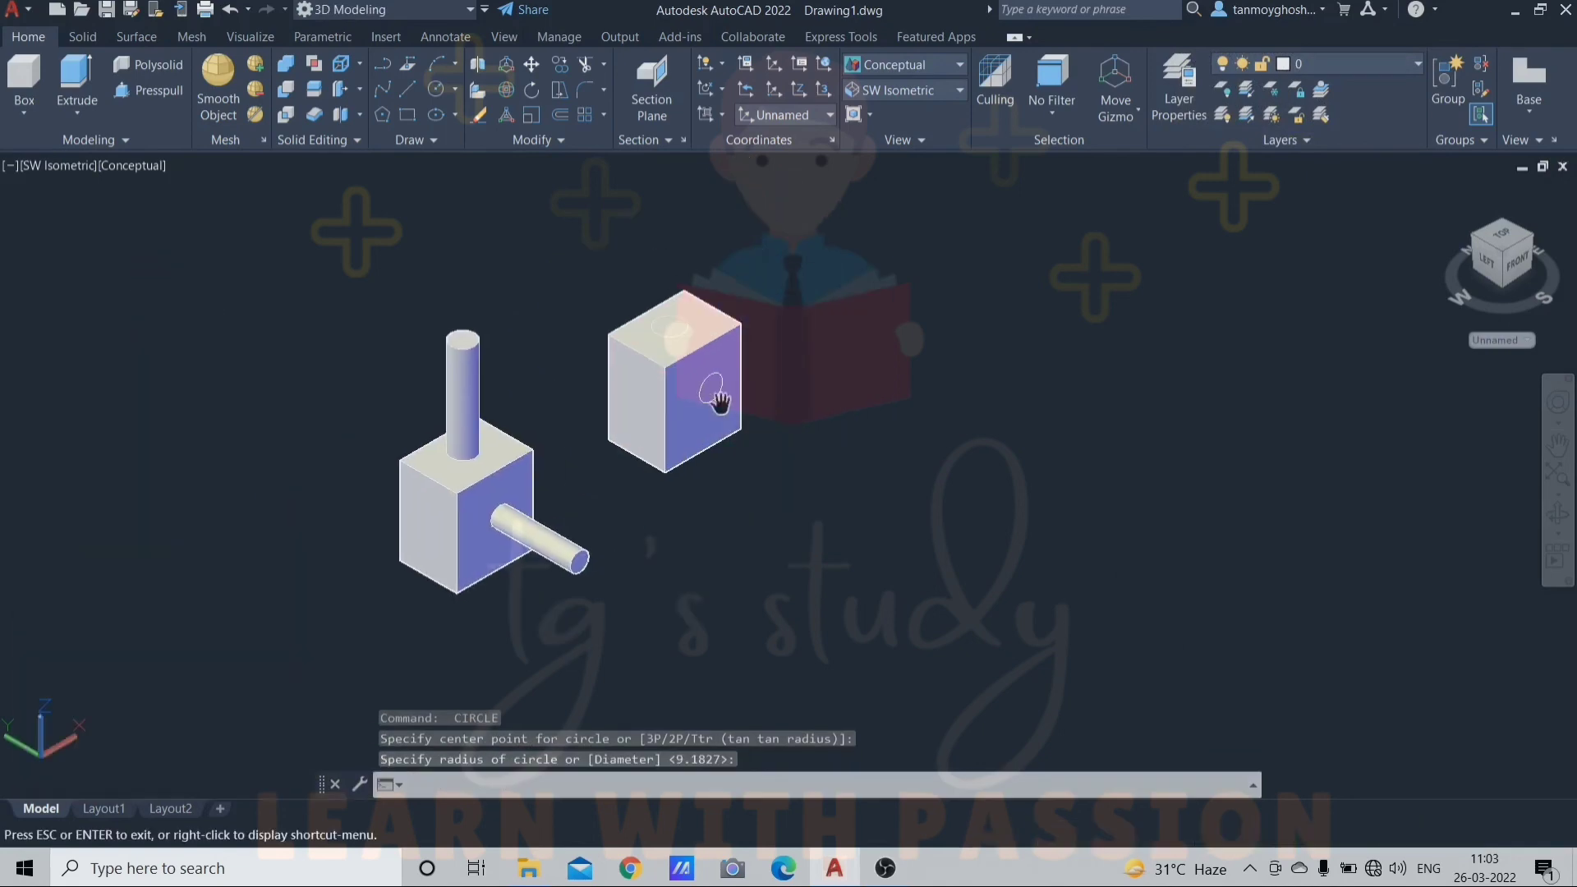
{"action": "scroll", "coordinate": [804, 390], "scroll_direction": "up", "scroll_amount": 2}
{"action": "key", "text": "Escape"}
{"action": "key", "text": "Escape"}
{"action": "key", "text": "Escape"}
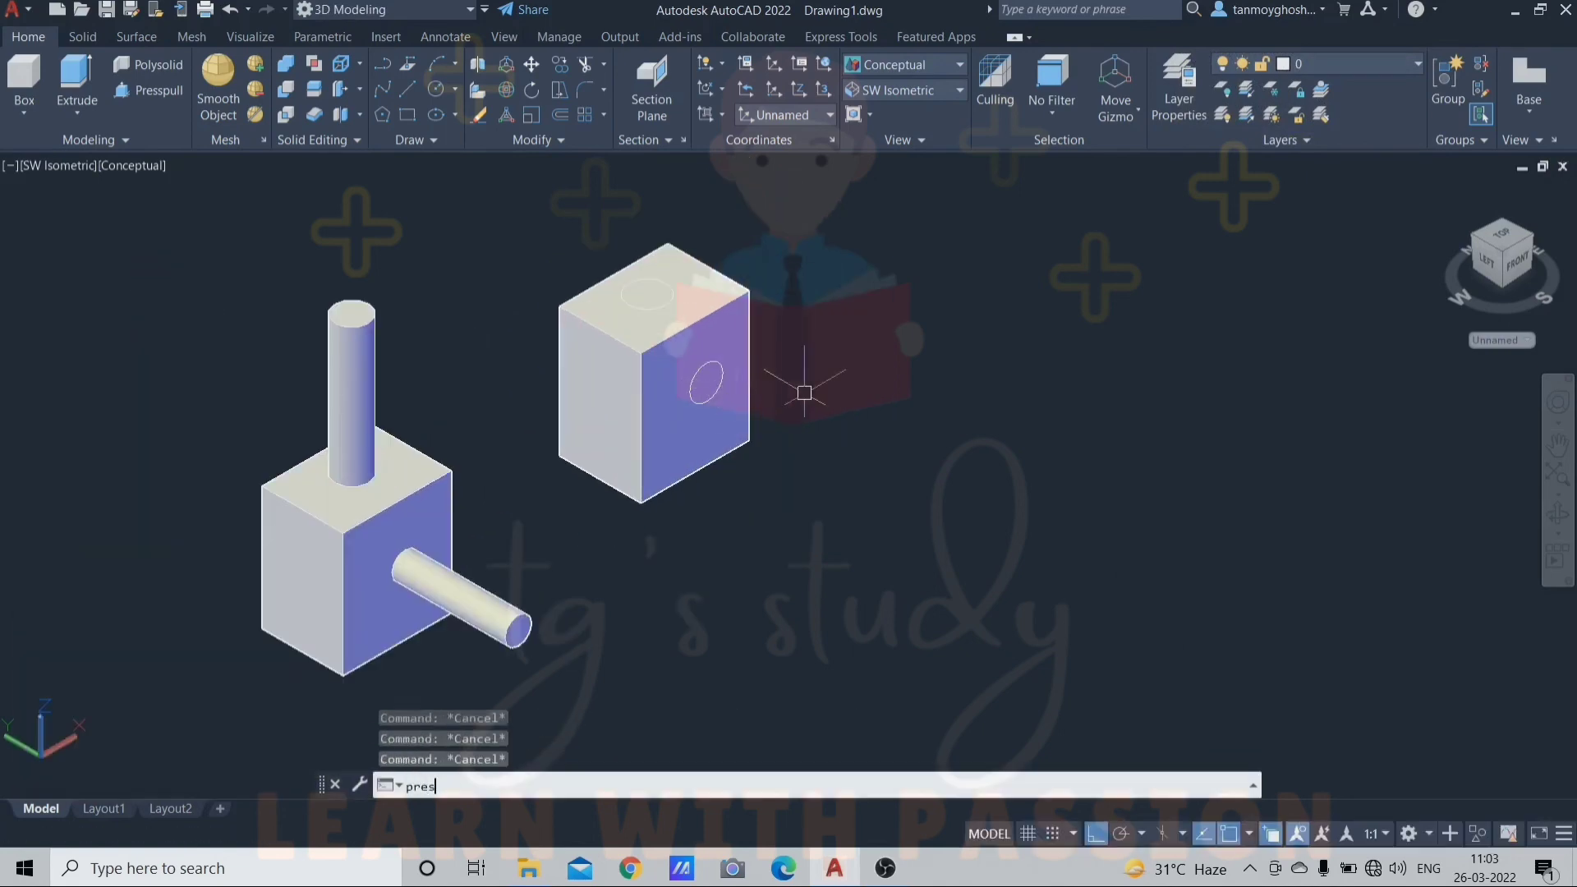
Step: Presspull the circular area on the second block's front face outward into a long horizontal cylinder
{"action": "key", "text": "Return"}
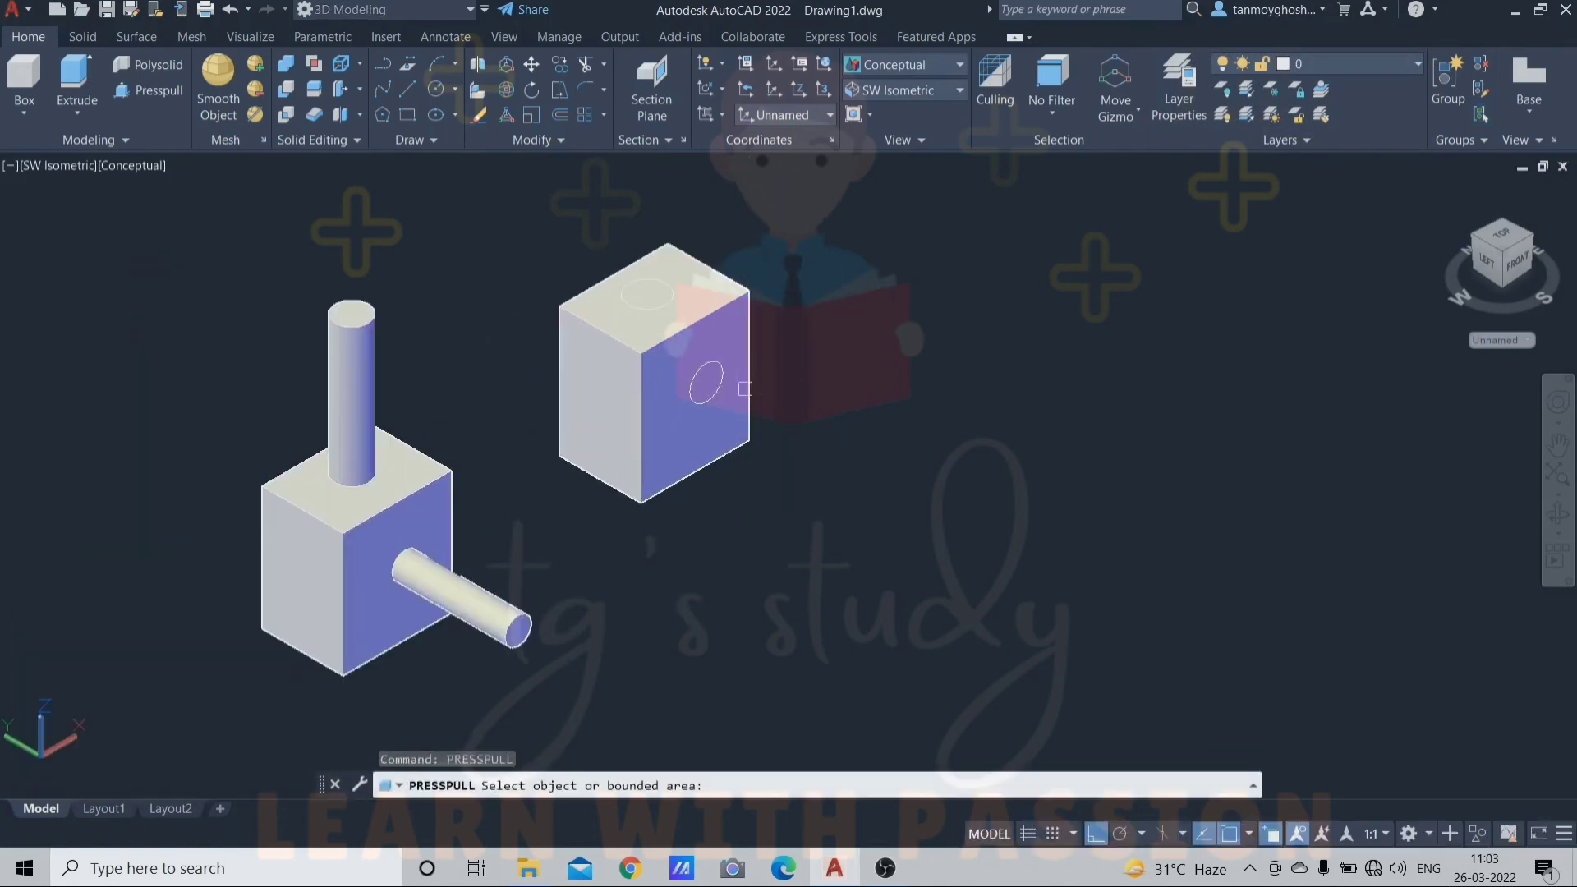
{"action": "scroll", "coordinate": [702, 375], "scroll_direction": "up", "scroll_amount": 3}
{"action": "left_click", "coordinate": [715, 375]}
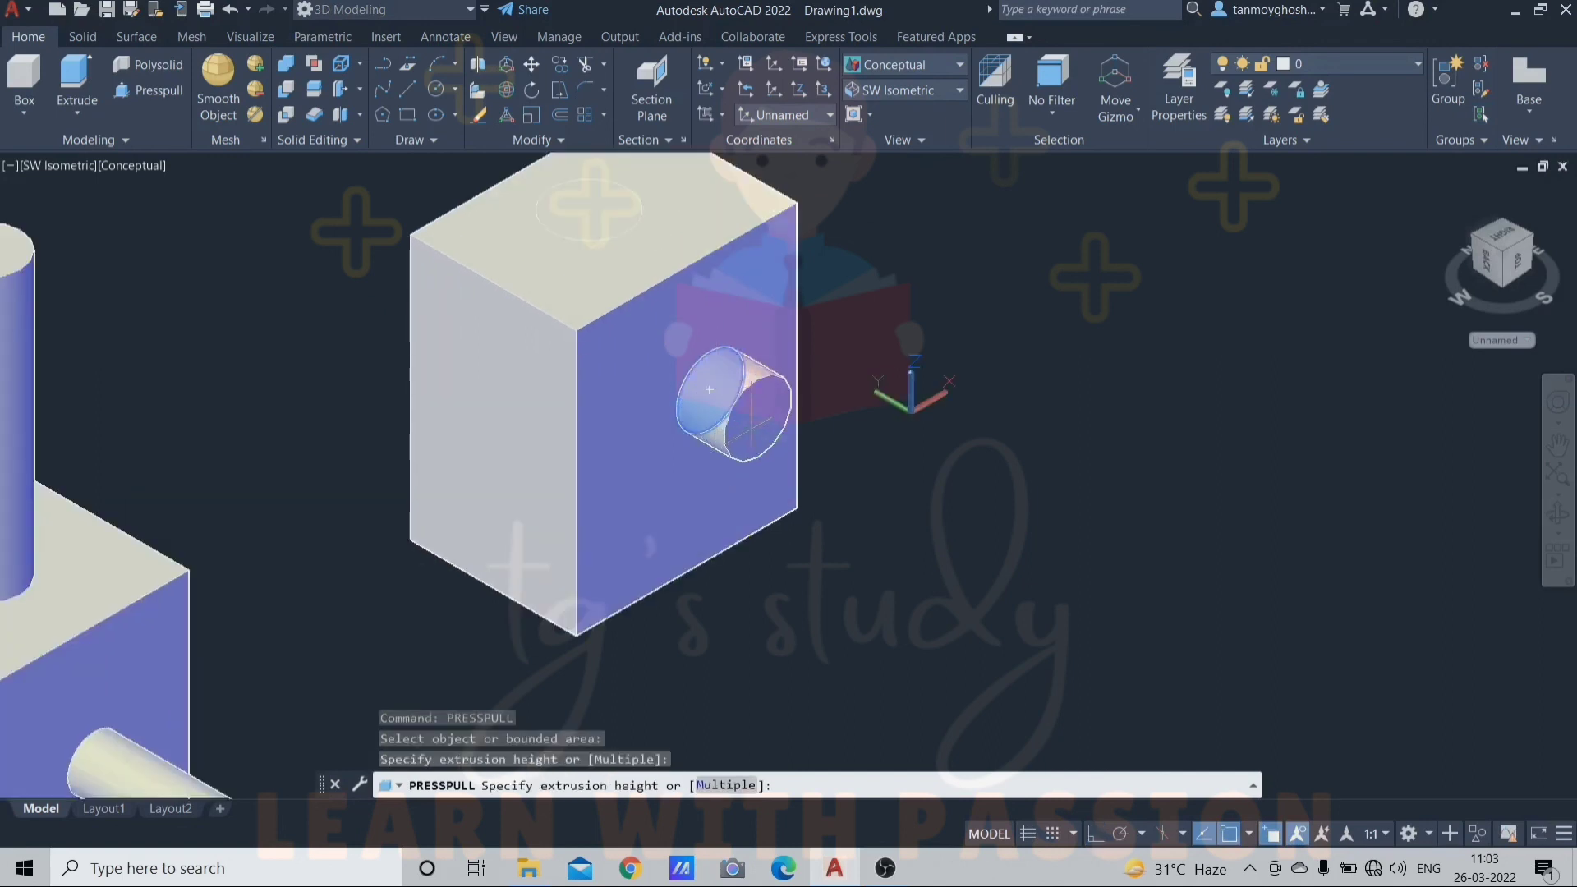
{"action": "left_click", "coordinate": [959, 565]}
Step: Presspull the circular area on the second block's top face upward into a tall cylinder
{"action": "scroll", "coordinate": [959, 565], "scroll_direction": "down", "scroll_amount": 2}
{"action": "scroll", "coordinate": [776, 400], "scroll_direction": "up", "scroll_amount": 3}
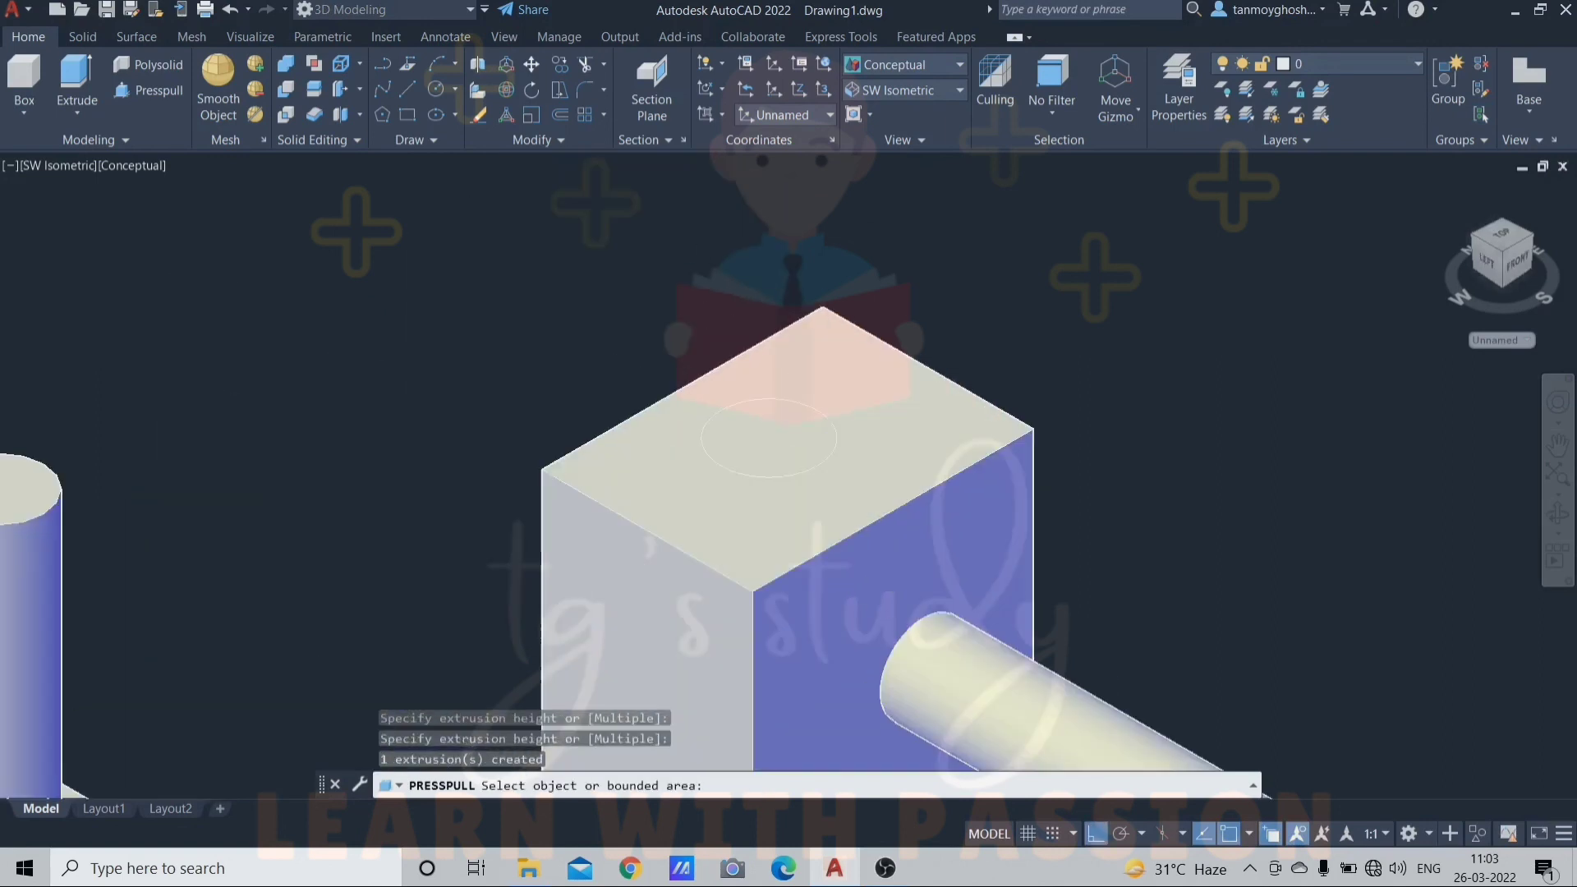
{"action": "scroll", "coordinate": [778, 426], "scroll_direction": "down", "scroll_amount": 3}
{"action": "left_click", "coordinate": [765, 432]}
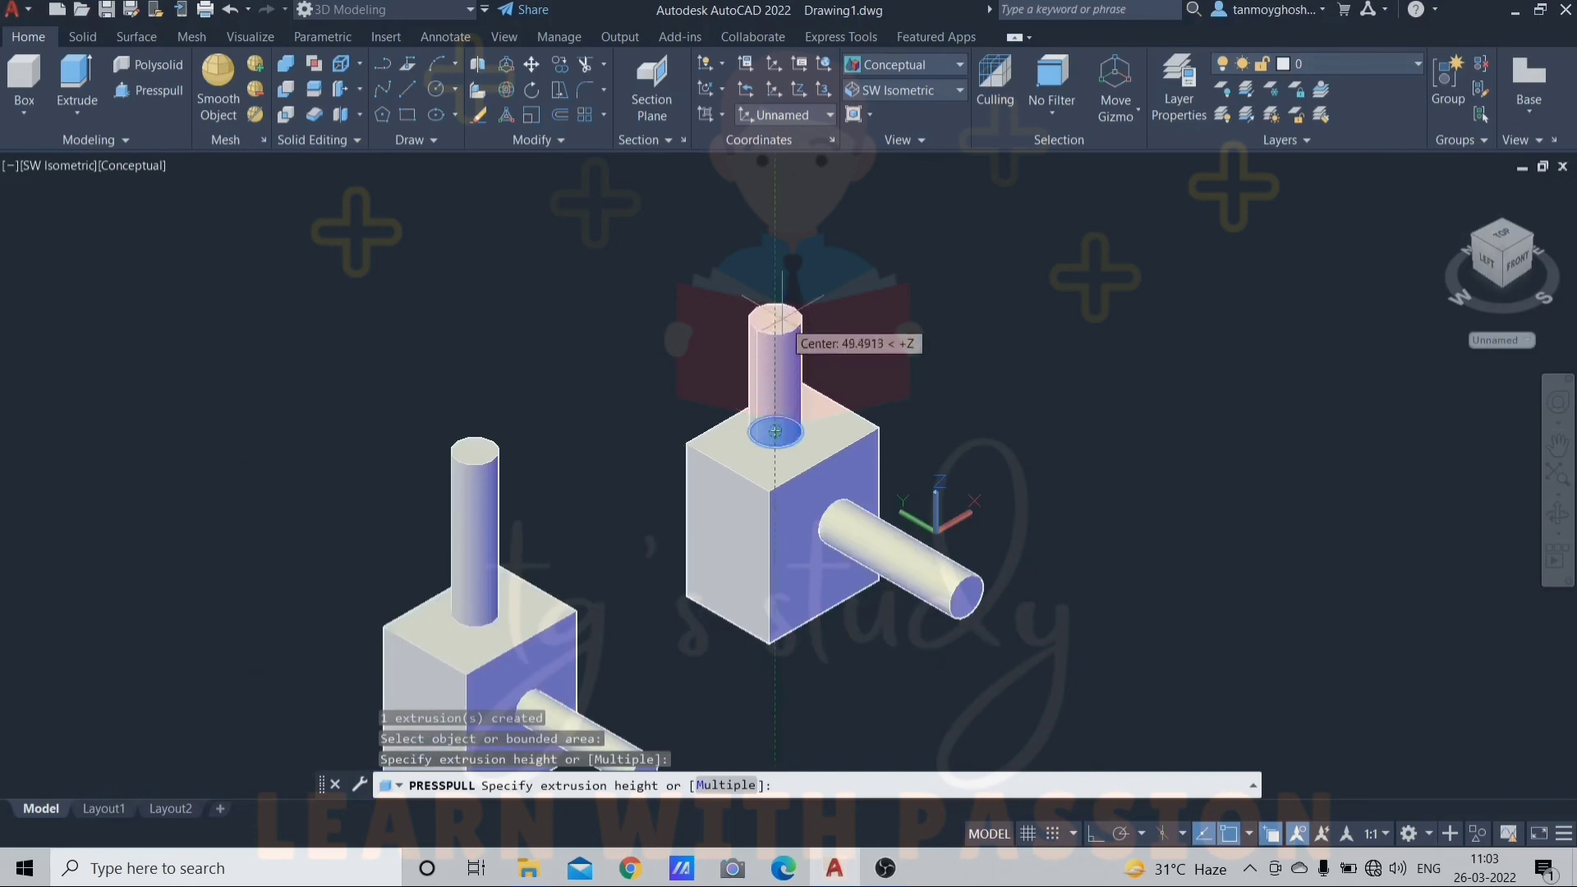
{"action": "left_click", "coordinate": [781, 247]}
{"action": "scroll", "coordinate": [792, 256], "scroll_direction": "down", "scroll_amount": 2}
{"action": "key", "text": "Escape"}
{"action": "key", "text": "Escape"}
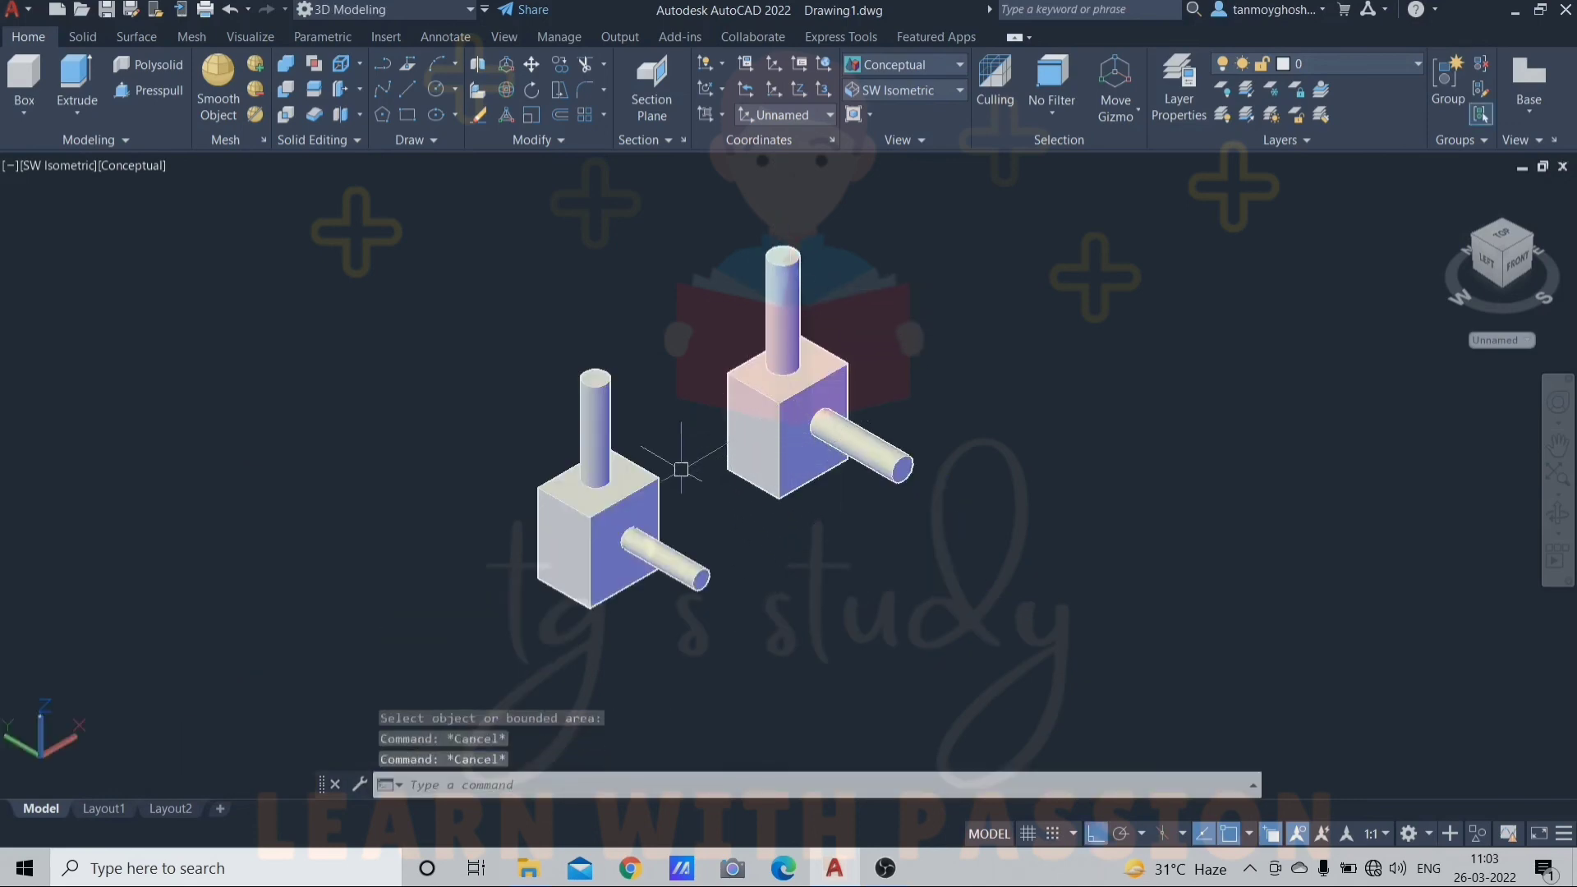
Step: Select the first block, its vertical cylinder and its horizontal cylinder one by one to check whether they are separate solids
{"action": "scroll", "coordinate": [618, 530], "scroll_direction": "up", "scroll_amount": 2}
{"action": "left_click", "coordinate": [568, 554]}
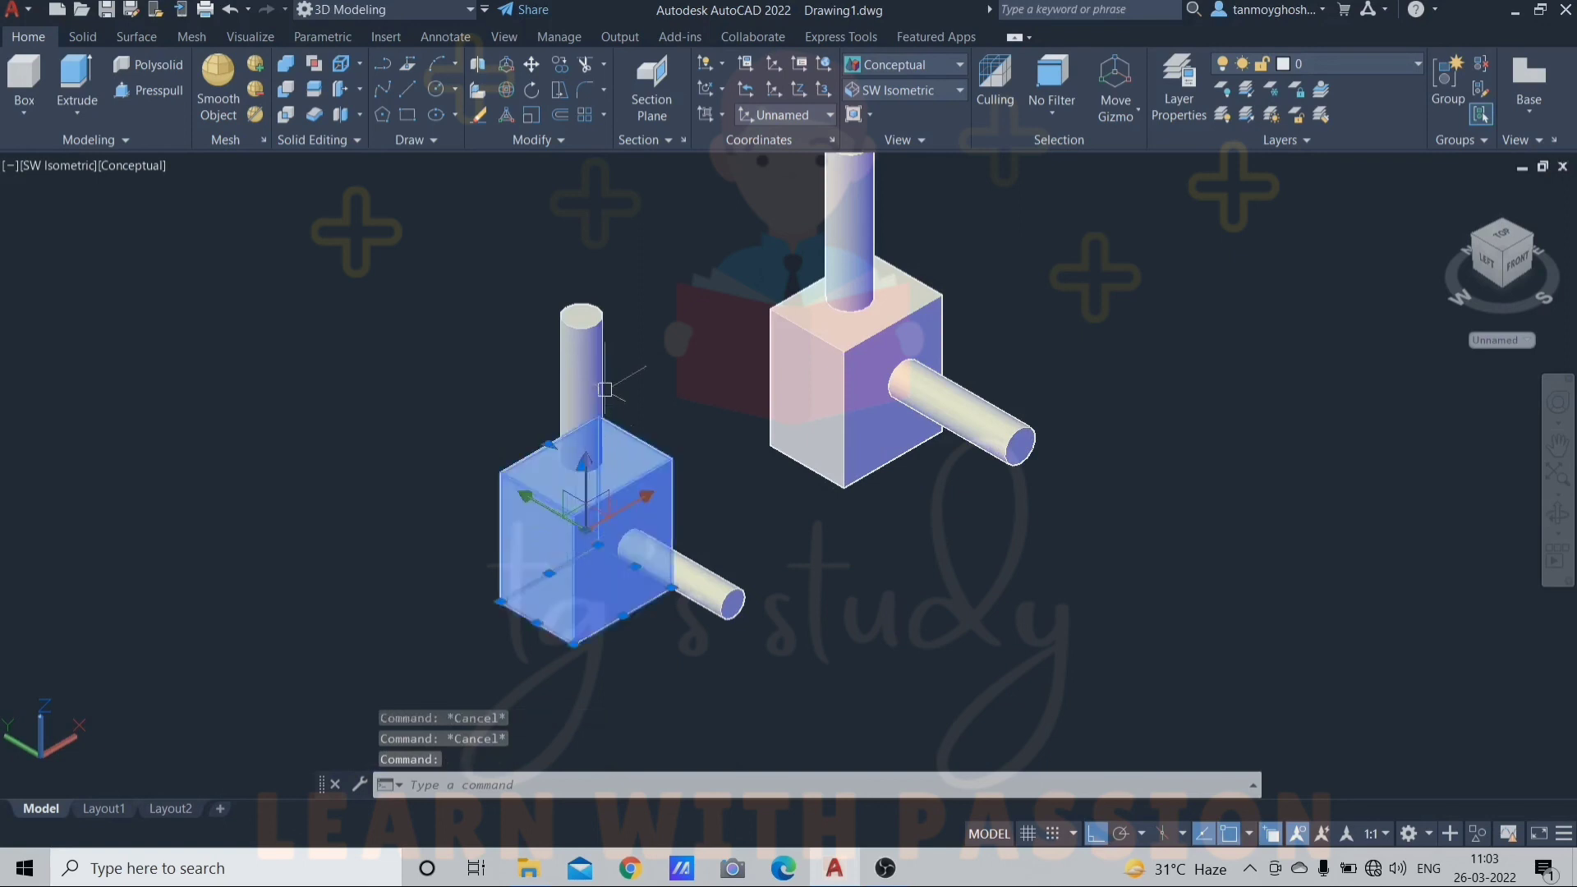
{"action": "left_click", "coordinate": [582, 361]}
{"action": "left_click", "coordinate": [679, 591]}
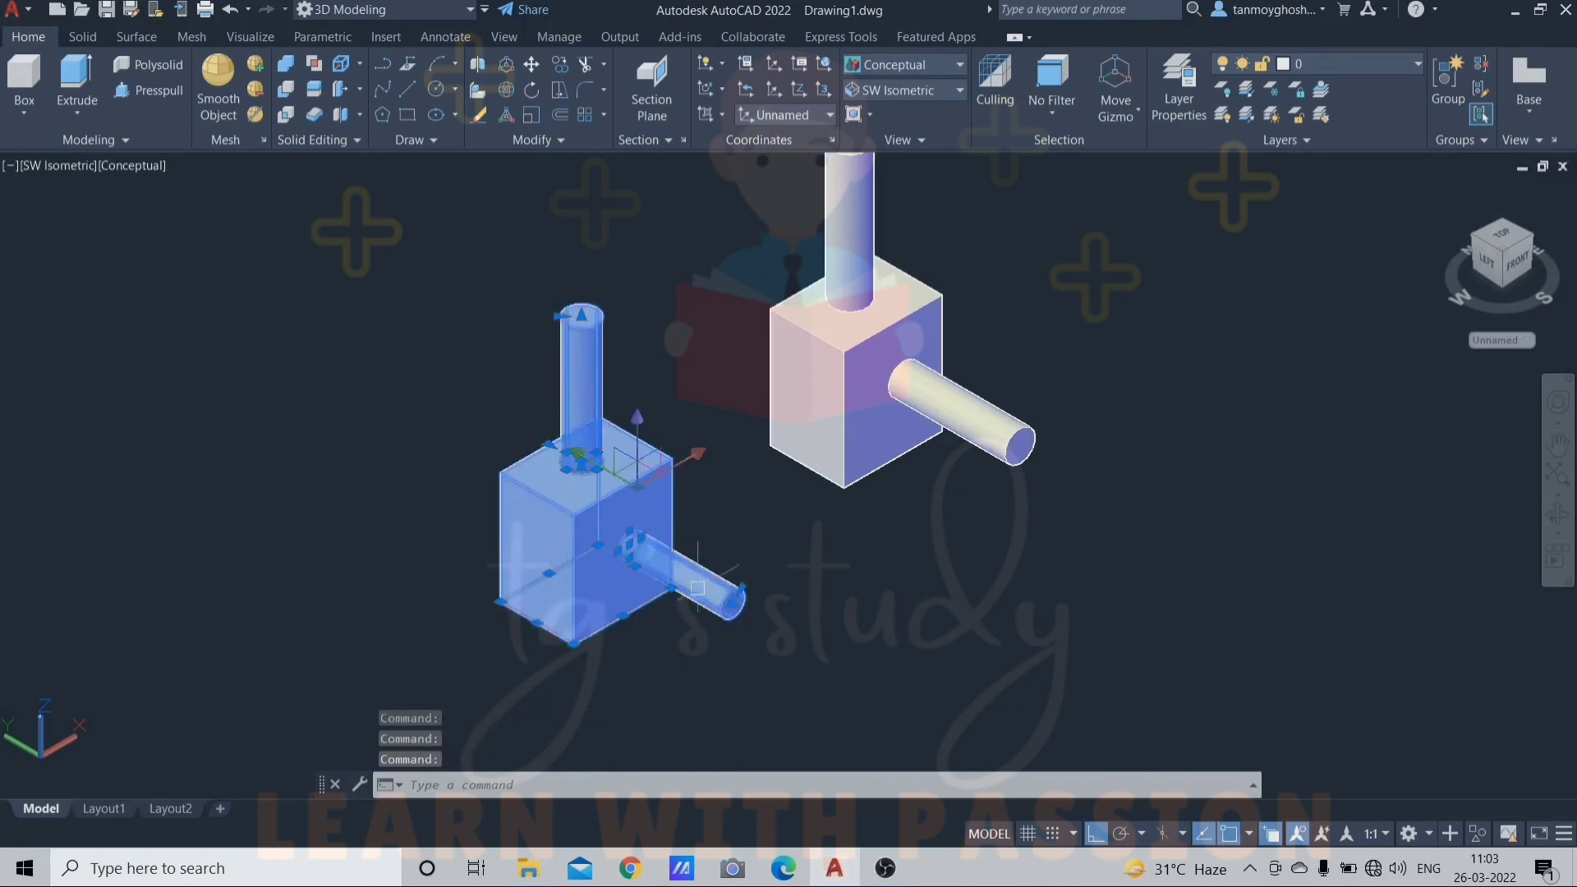
{"action": "key", "text": "Escape"}
Step: Move only the extruded block away from its two cylinders
{"action": "left_click", "coordinate": [574, 563]}
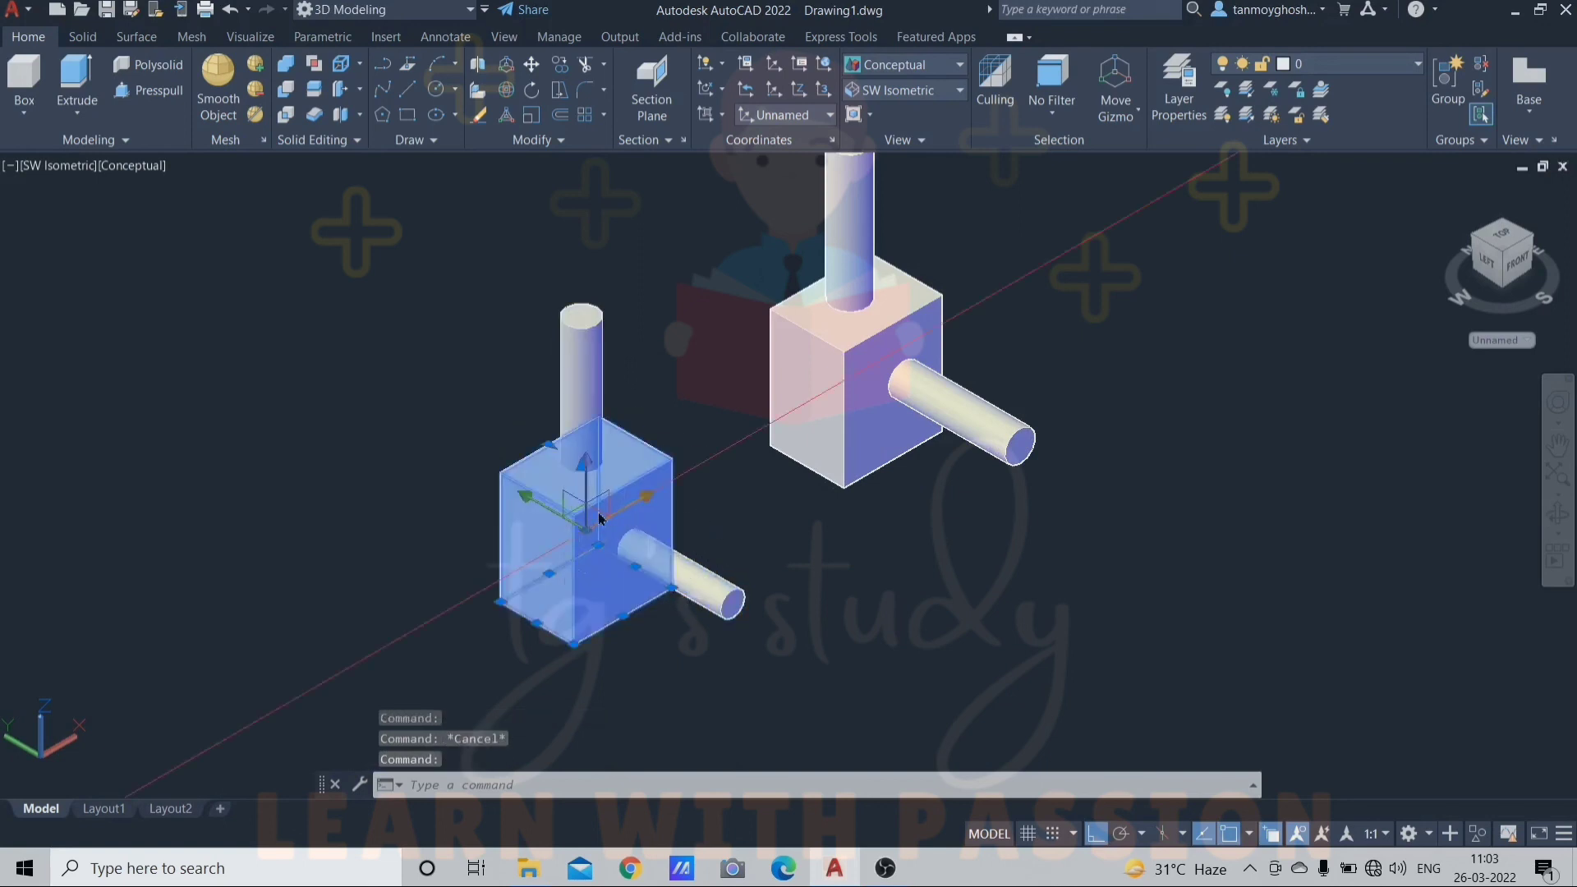
{"action": "left_click", "coordinate": [556, 514]}
{"action": "left_click", "coordinate": [293, 363]}
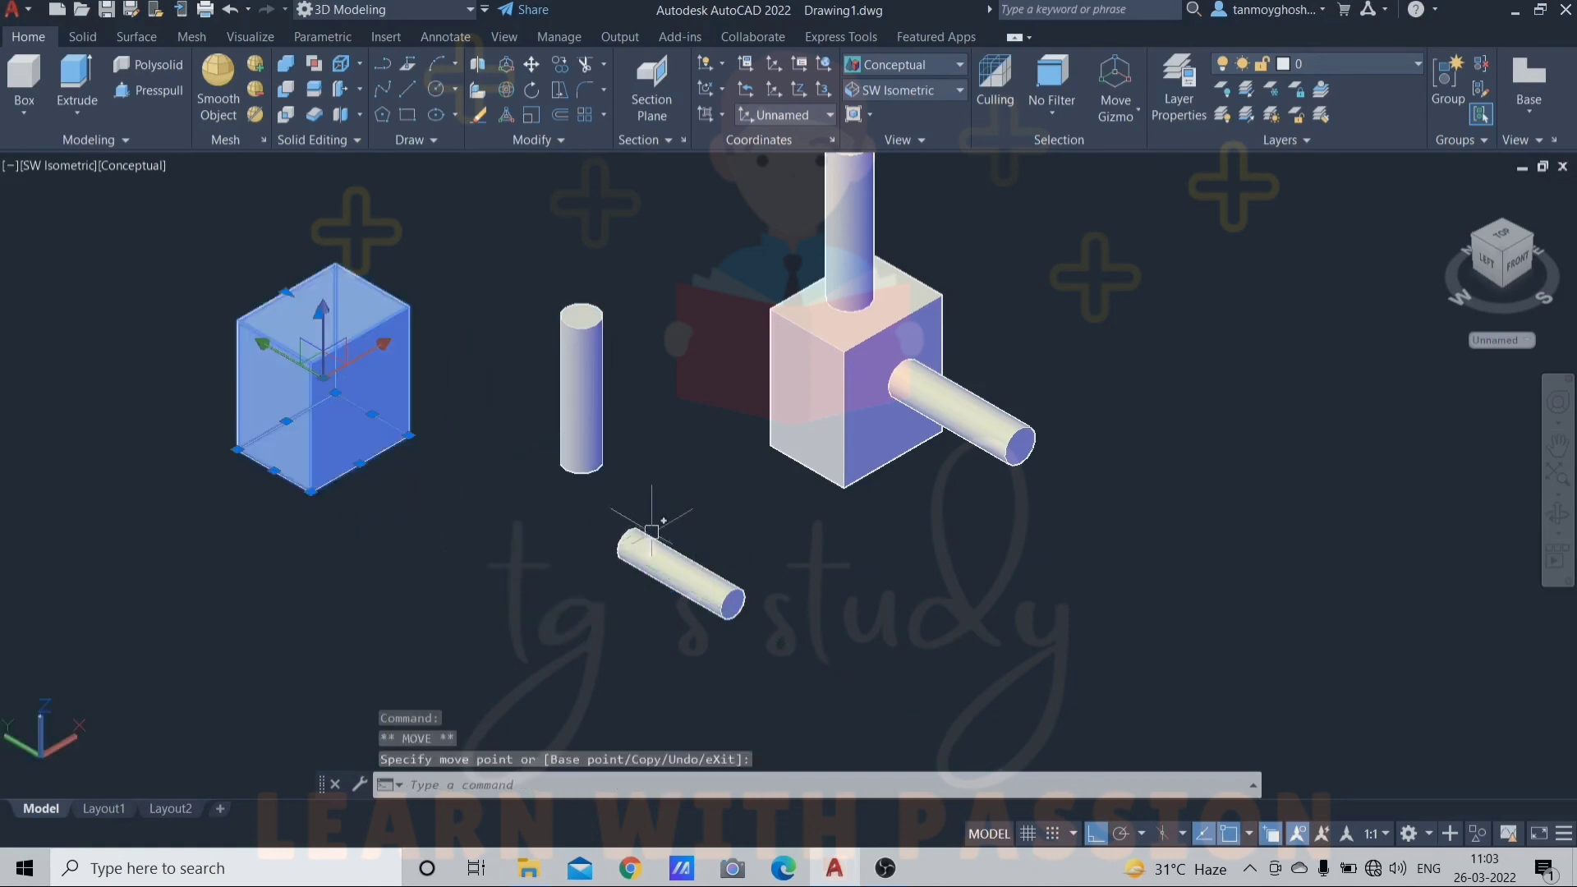
{"action": "scroll", "coordinate": [655, 528], "scroll_direction": "down", "scroll_amount": 2}
{"action": "key", "text": "Escape"}
Step: Move the presspulled block with its cylinders along the X axis, well clear of its source rectangle and circles
{"action": "left_click", "coordinate": [755, 426]}
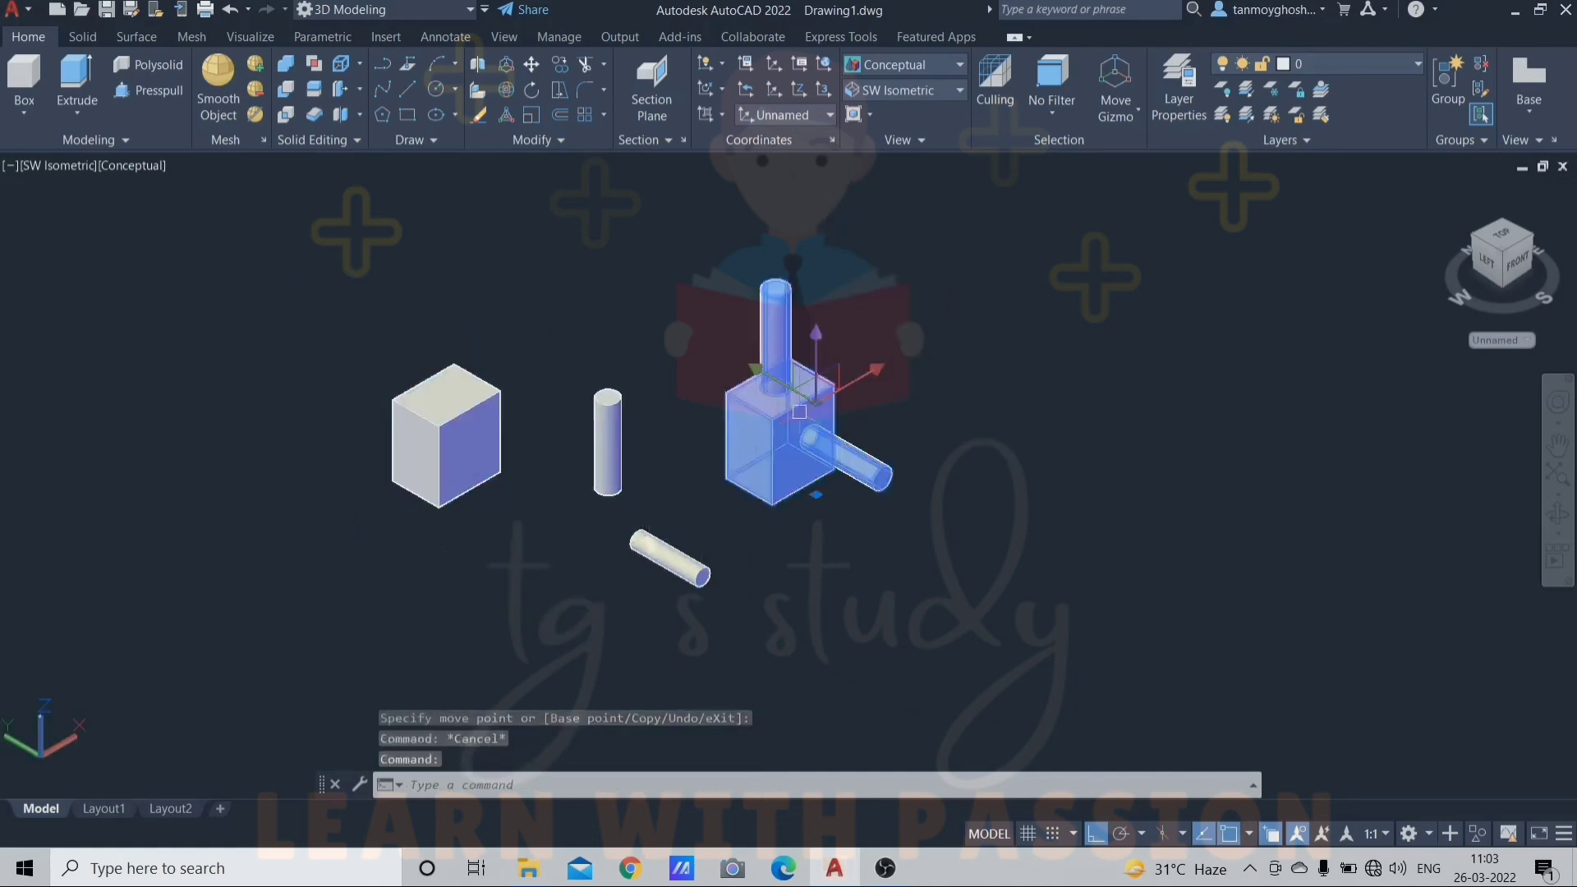
{"action": "left_click", "coordinate": [879, 378]}
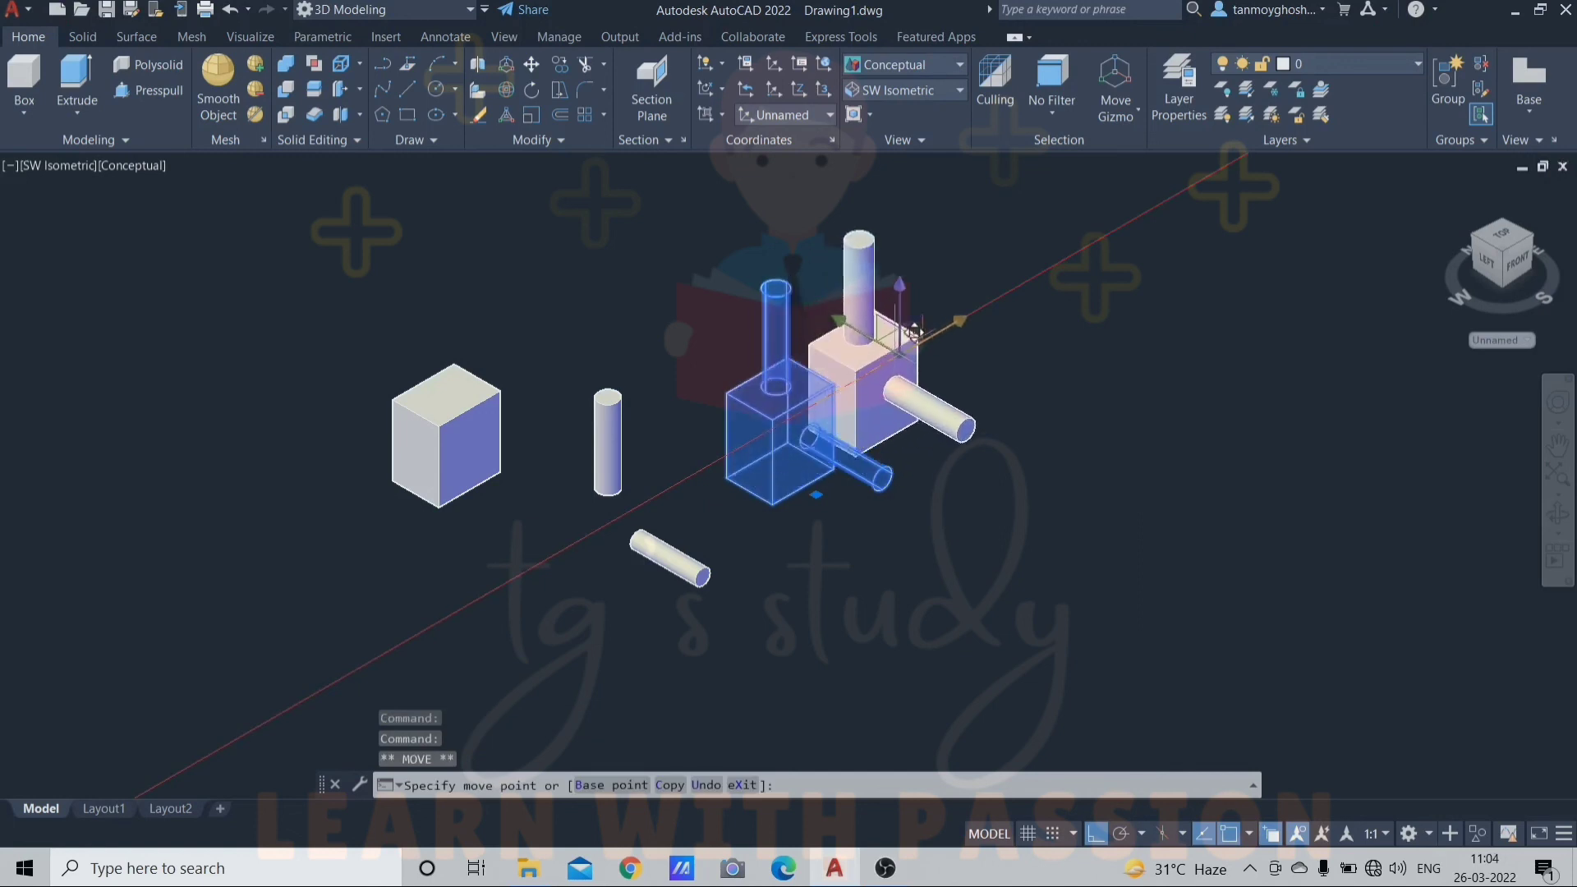
{"action": "middle_click_drag", "start_coordinate": [838, 396], "coordinate": [809, 498]}
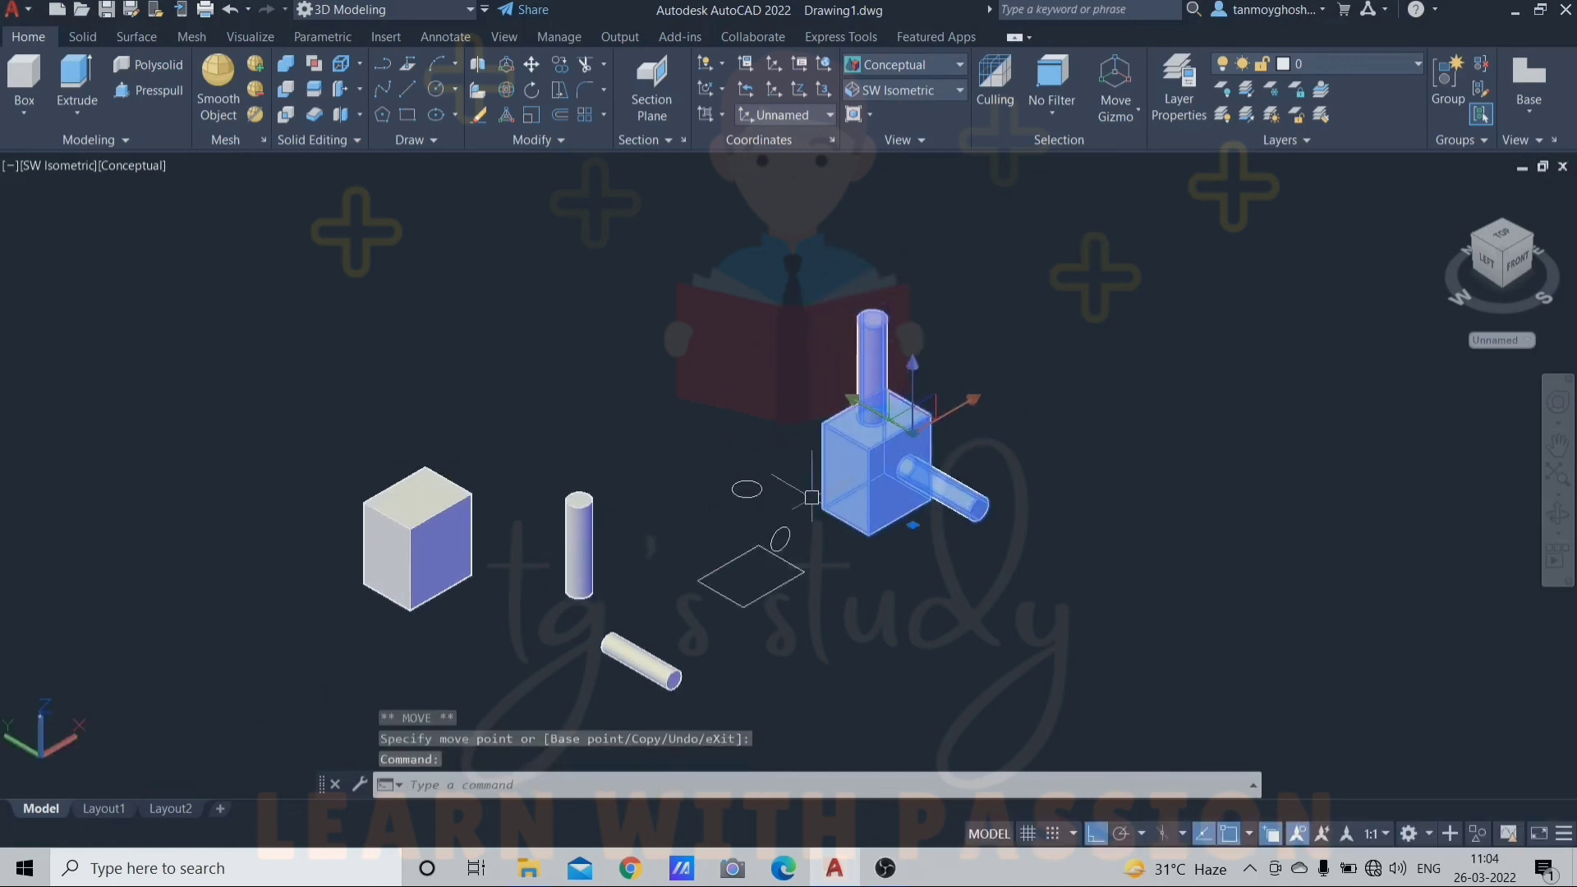
{"action": "key", "text": "Escape"}
{"action": "left_click", "coordinate": [892, 451]}
{"action": "left_click", "coordinate": [893, 451]}
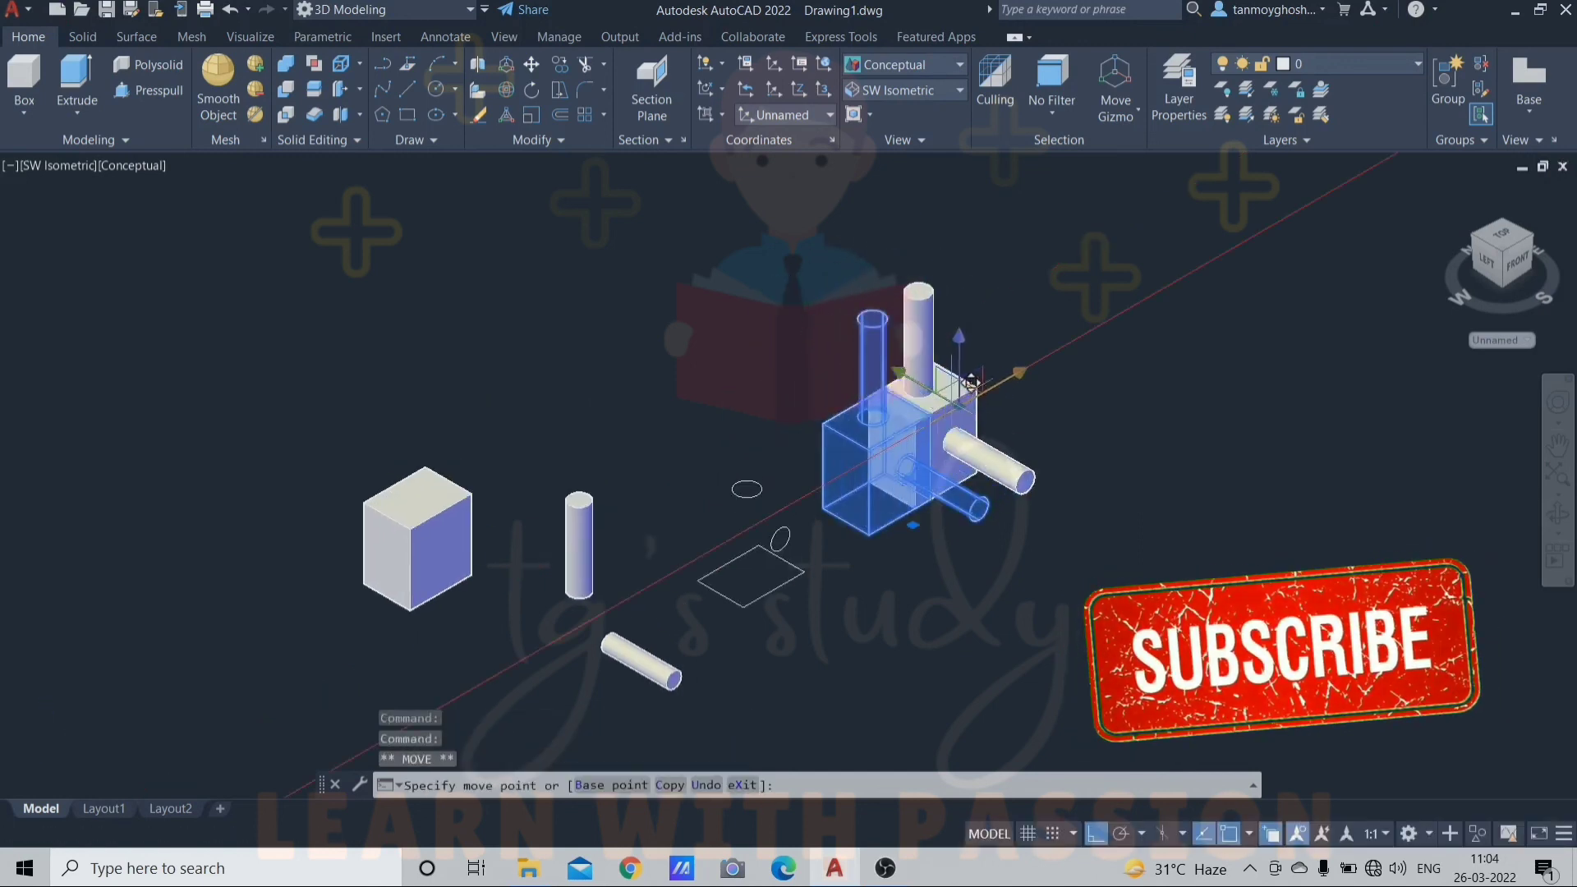
{"action": "left_click", "coordinate": [1053, 349]}
{"action": "key", "text": "Escape"}
Step: Erase the source rectangle and the two circles left behind by the presspulled solid
{"action": "left_click", "coordinate": [781, 436]}
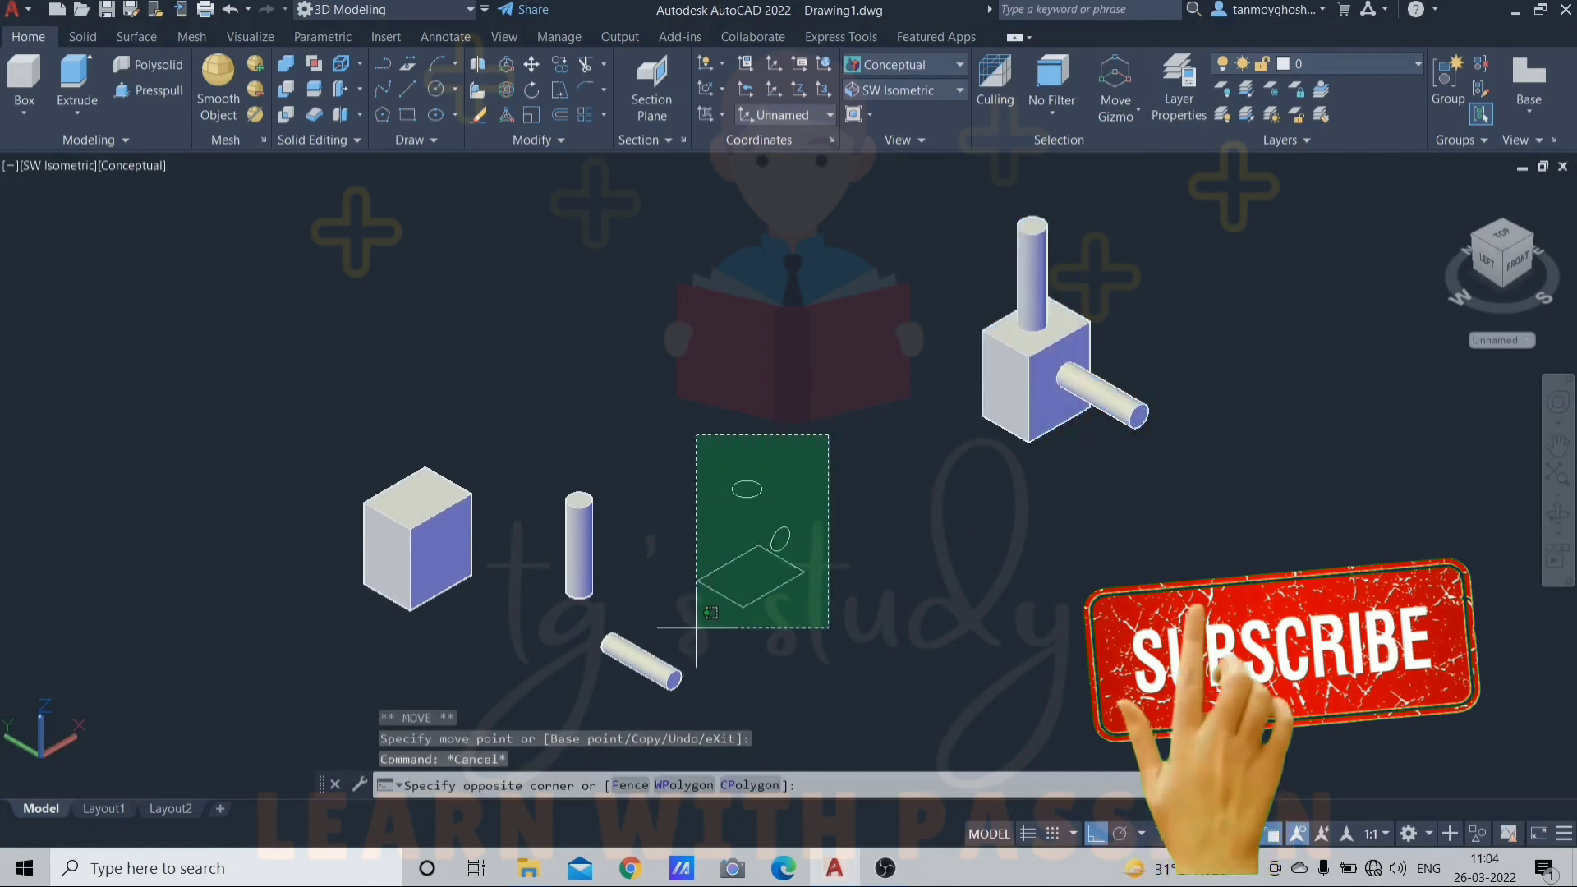
{"action": "left_click", "coordinate": [693, 584]}
{"action": "key", "text": "Delete"}
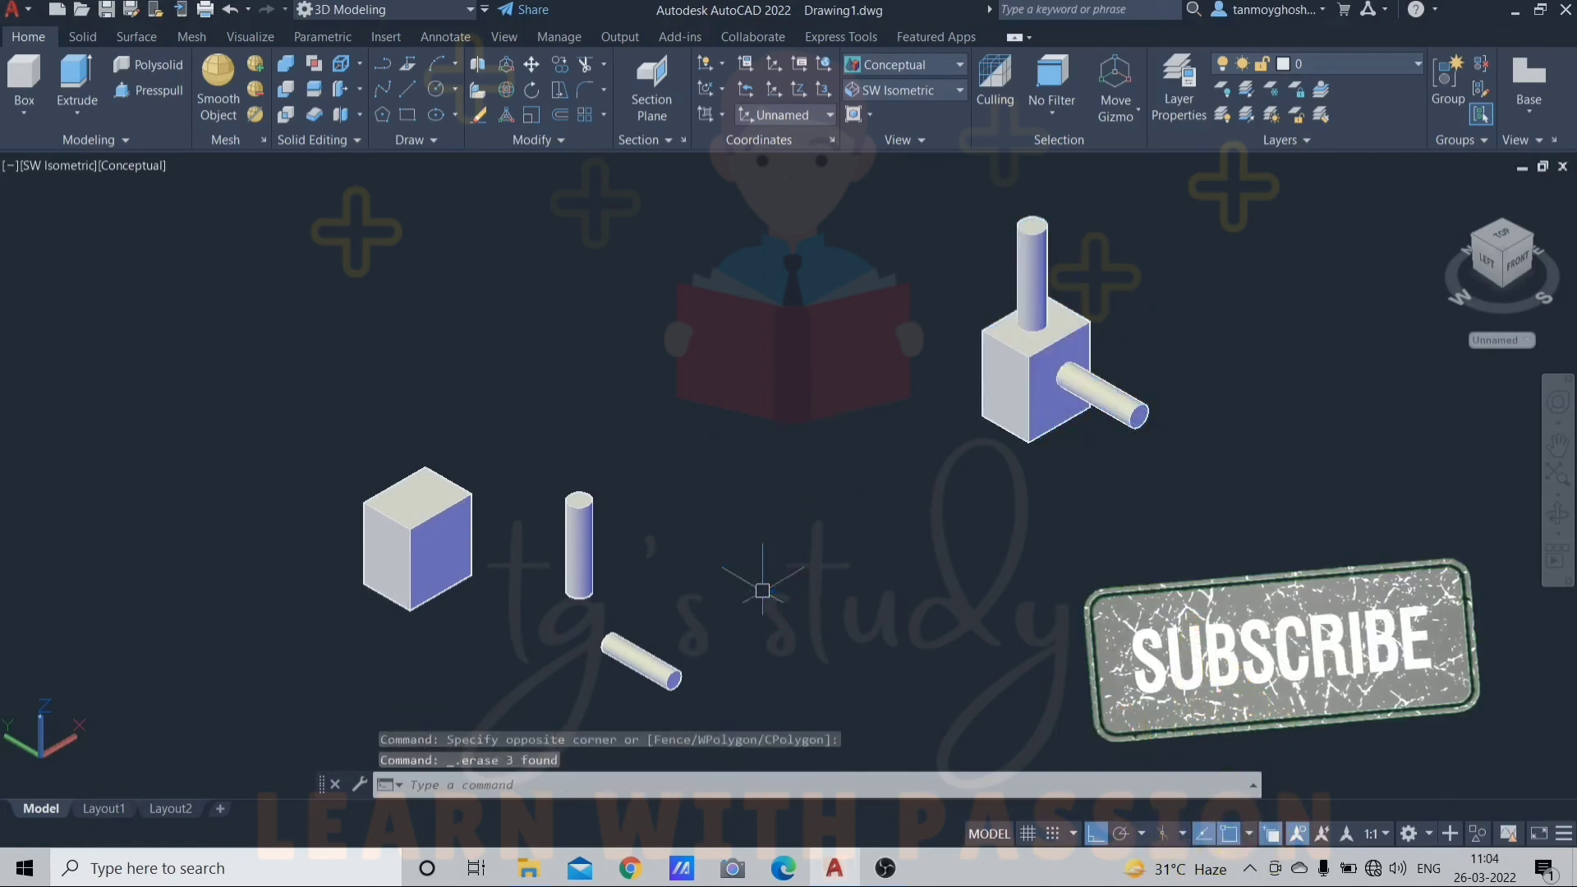